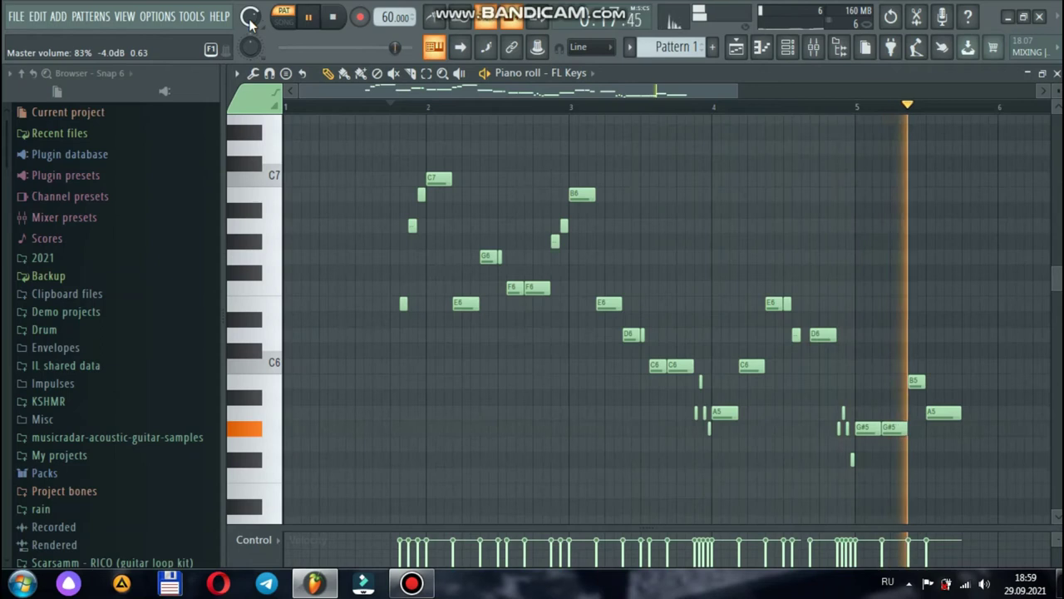
- Stop playback and copy the opening E6–A6–B6–C7 run to the end of bar 5, with its C7 starting at bar 6
key(space)
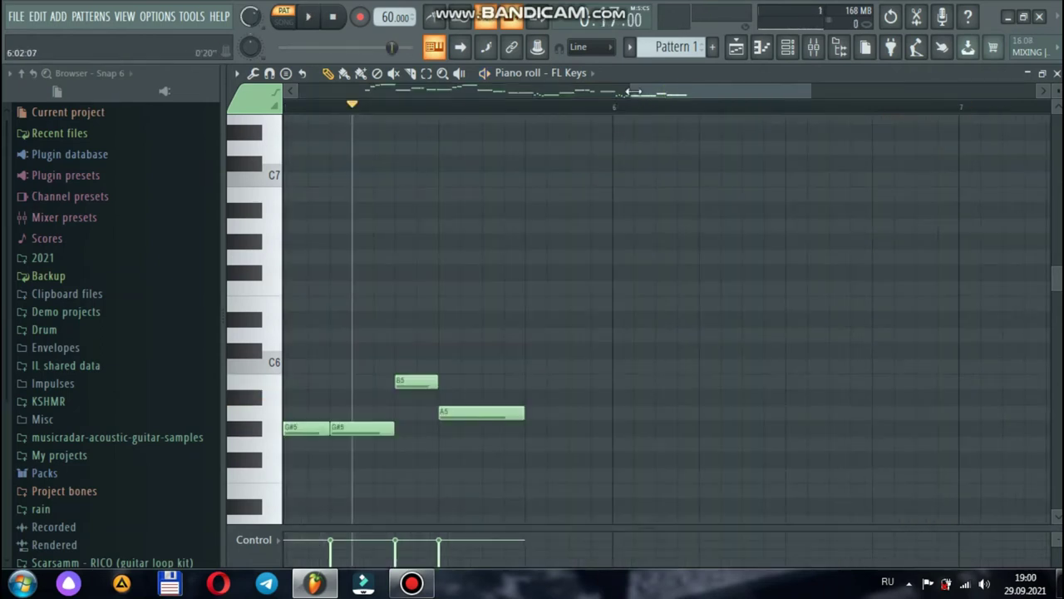
drag(632, 91, 625, 92)
drag(633, 257, 564, 418)
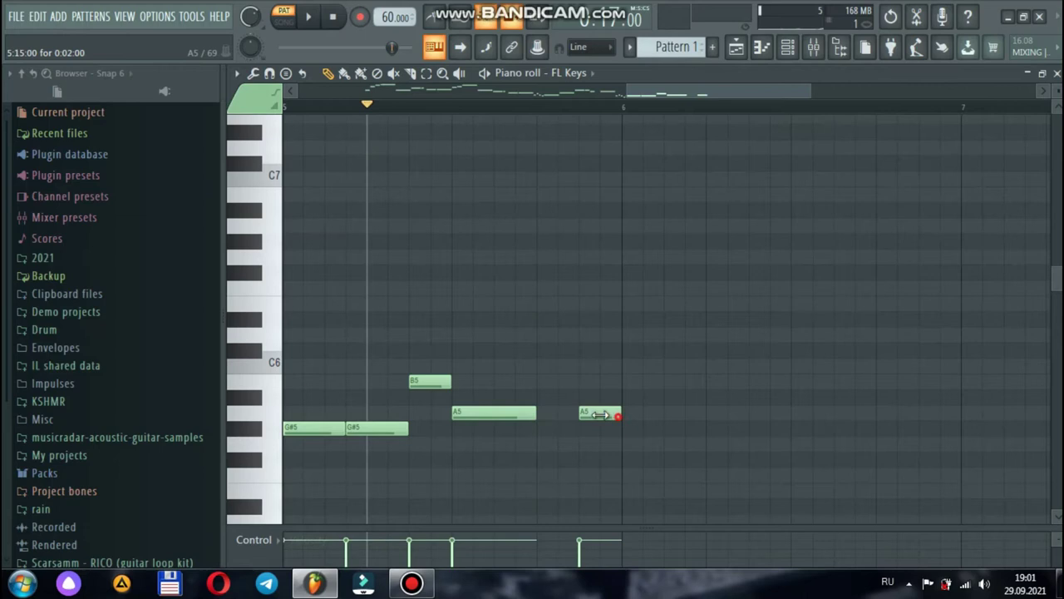
drag(623, 91, 398, 91)
mouse_move(618, 89)
mouse_down()
mouse_move(463, 166)
mouse_move(447, 147)
mouse_move(410, 312)
mouse_move(961, 307)
mouse_up()
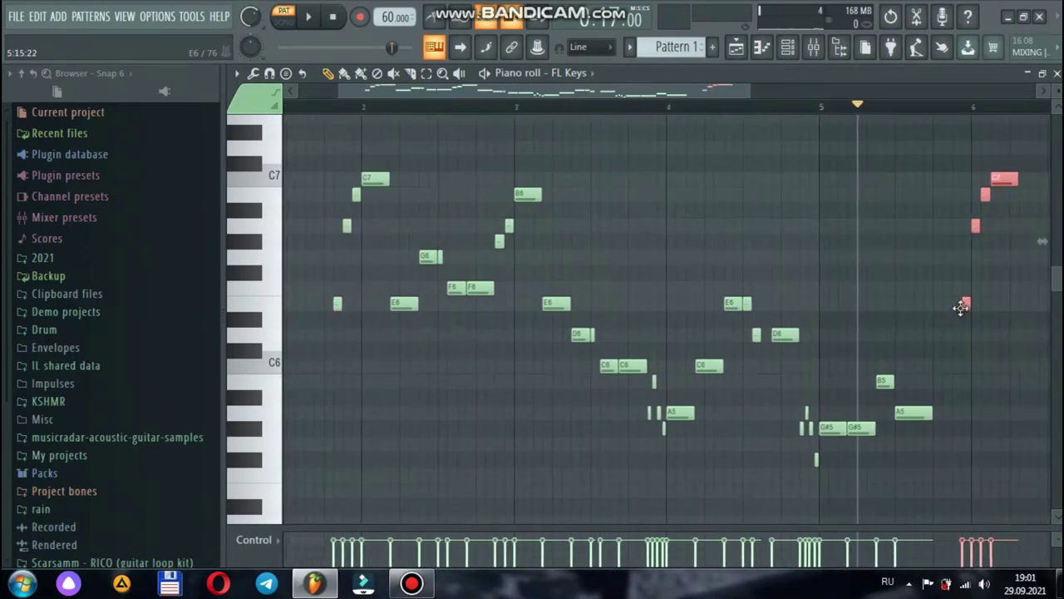
- Play back the copied run and hide the browser to widen the piano roll
key(space)
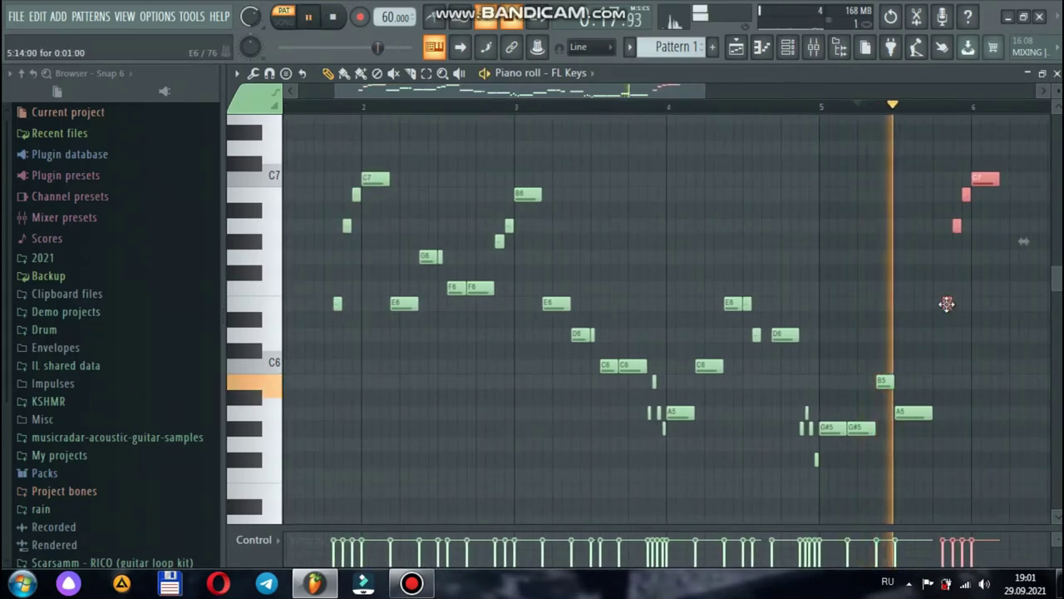
drag(498, 91, 763, 92)
key(space)
click(837, 46)
key(space)
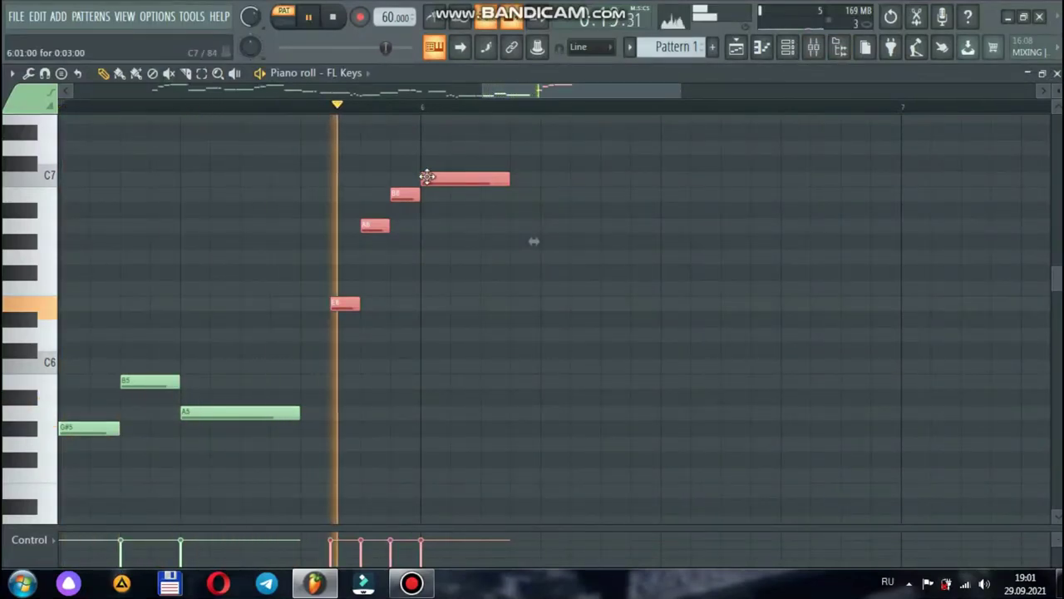
key(space)
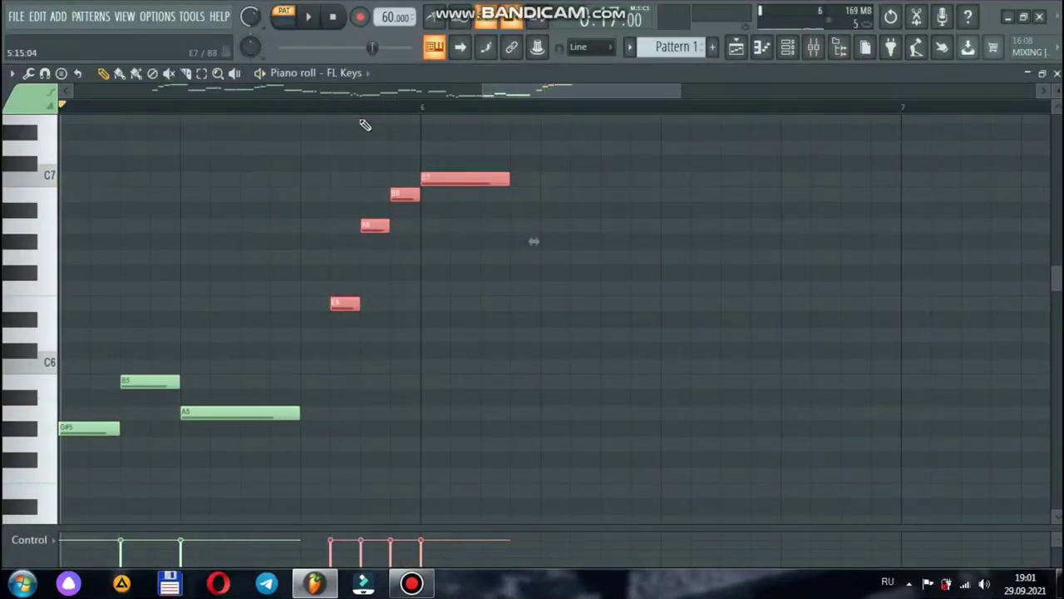
- Delete the E6 from the copied run and play the phrase from the end of the last A5
click(311, 107)
key(space)
key(space)
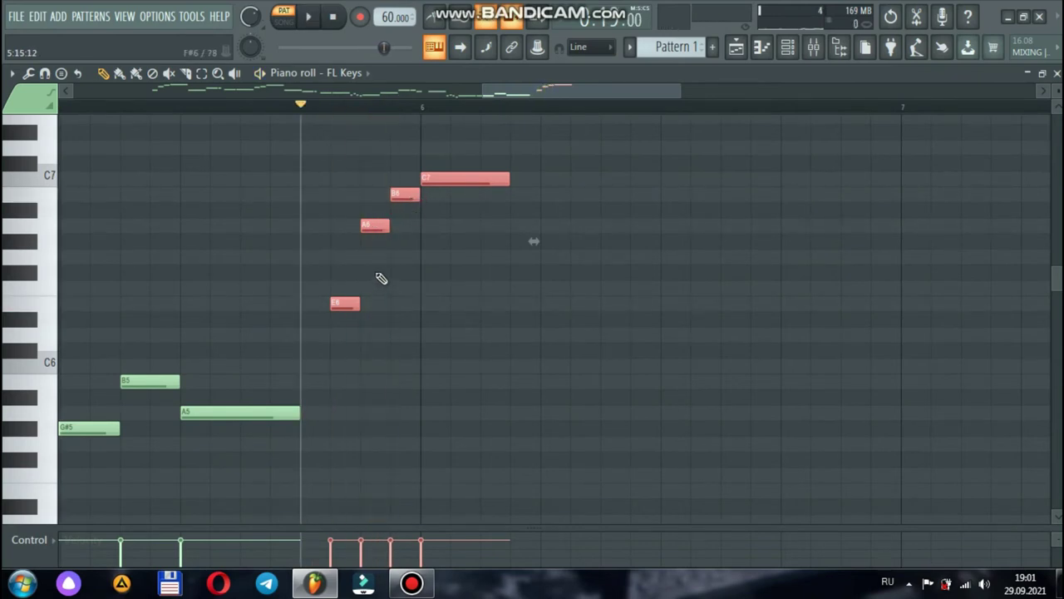
right_click(351, 303)
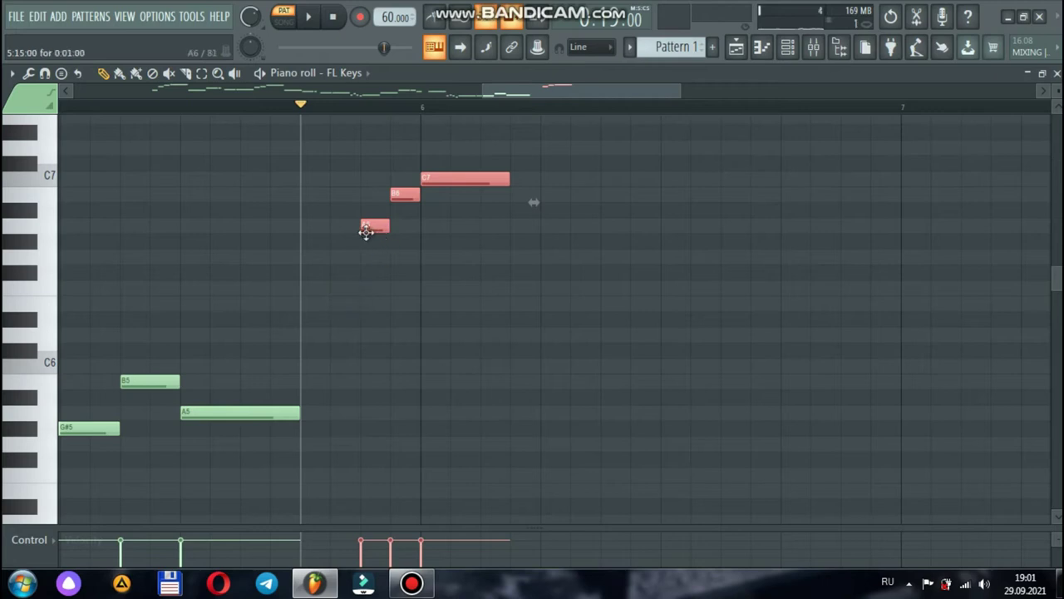
key(space)
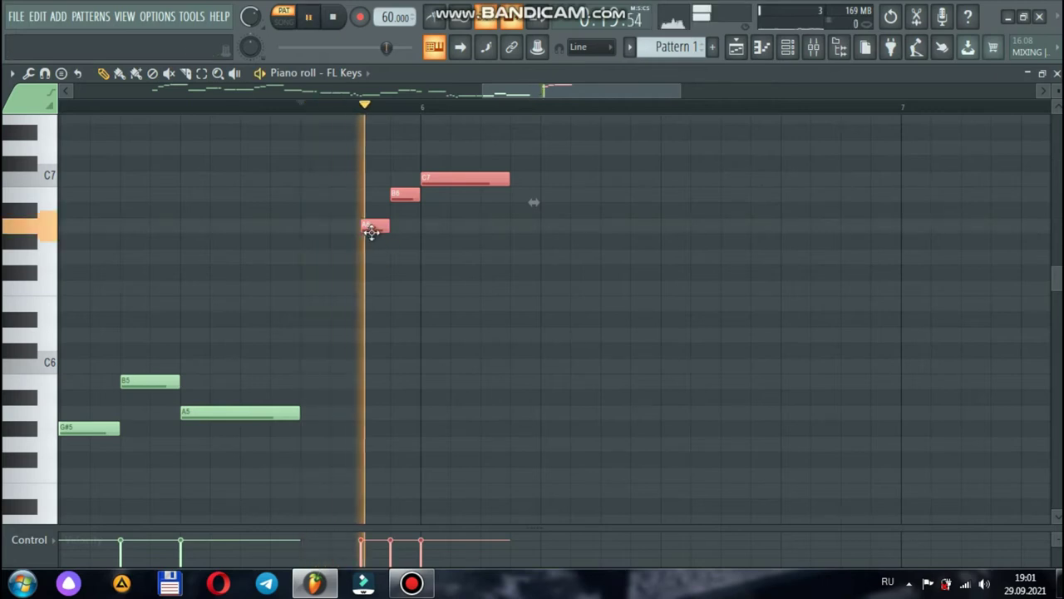
key(space)
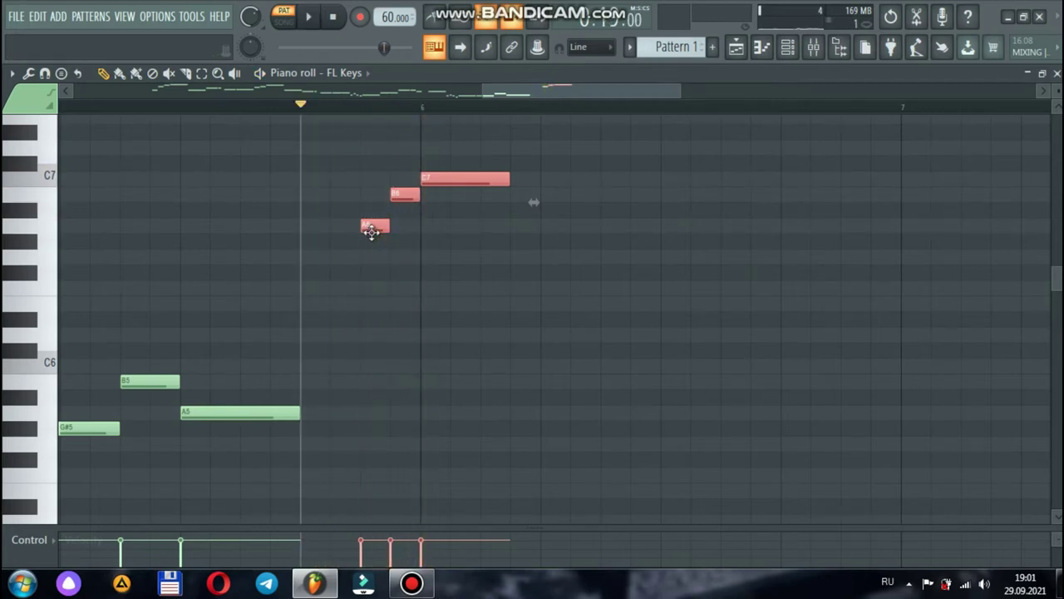
- Add two E7 notes followed by two D7 notes in the second half of bar 6 and play them back
click(492, 212)
drag(580, 210, 564, 181)
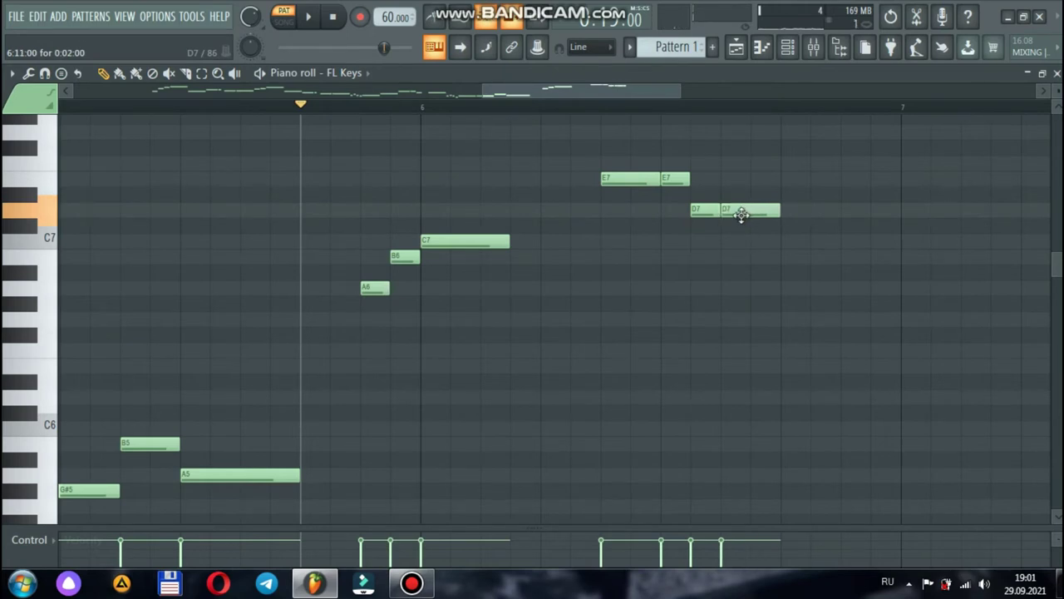
key(space)
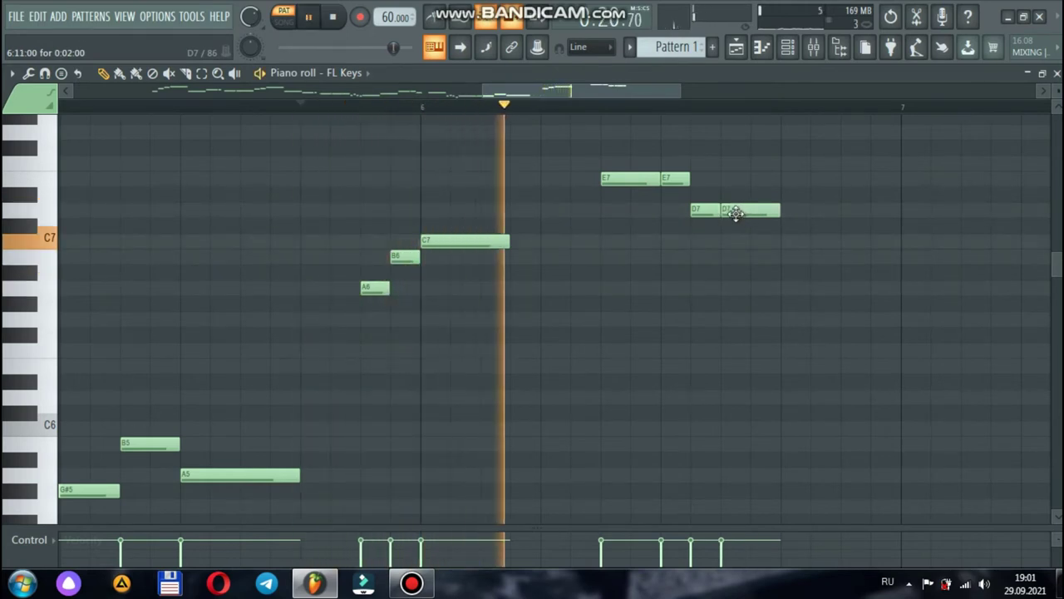
key(space)
- Lengthen the first D7 in bar 6 to two steps, with the second D7 directly after it, and play back
click(736, 214)
key(space)
drag(718, 210, 751, 212)
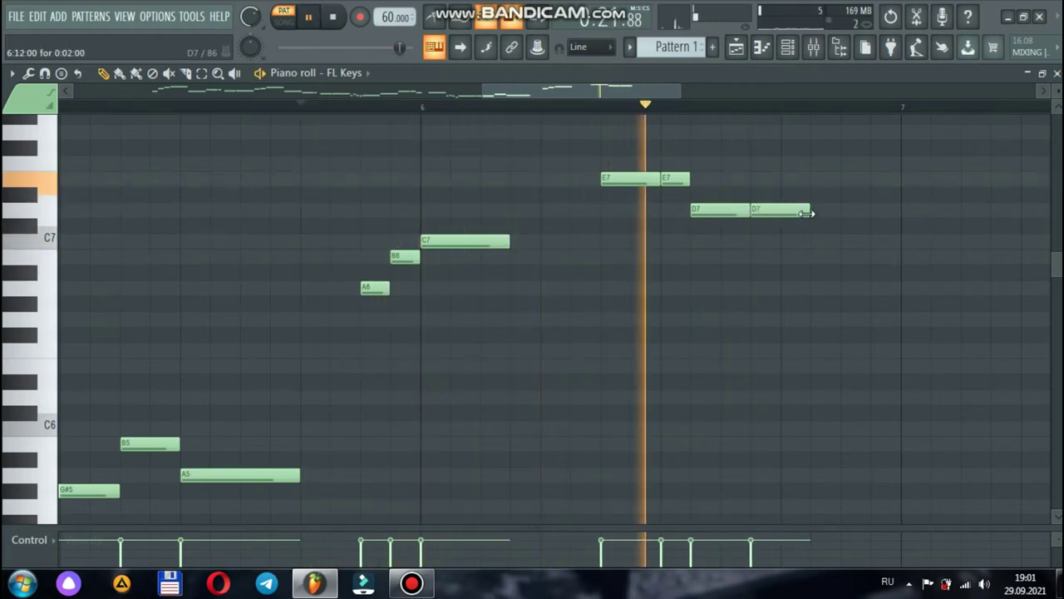
key(space)
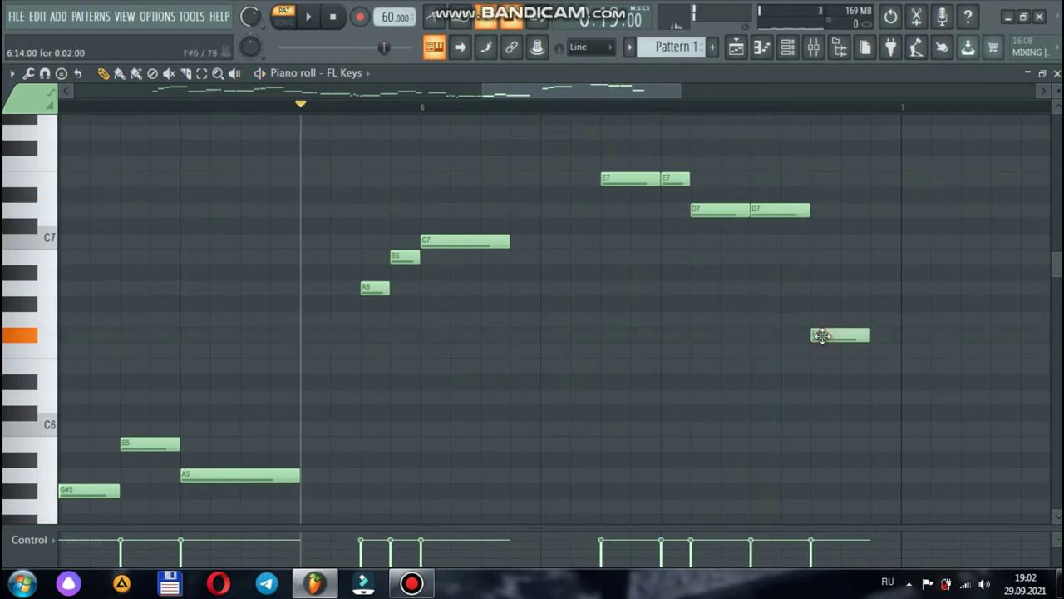
- Add one-step G#6 and A6 notes leading to a three-step B6 at the start of bar 7
drag(847, 338, 862, 306)
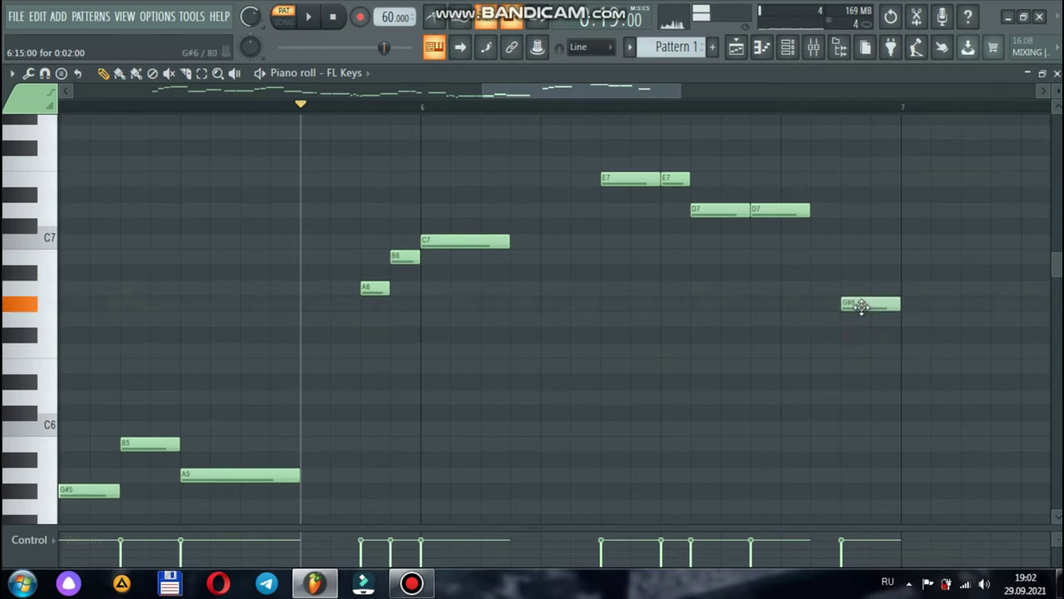
drag(631, 94, 670, 94)
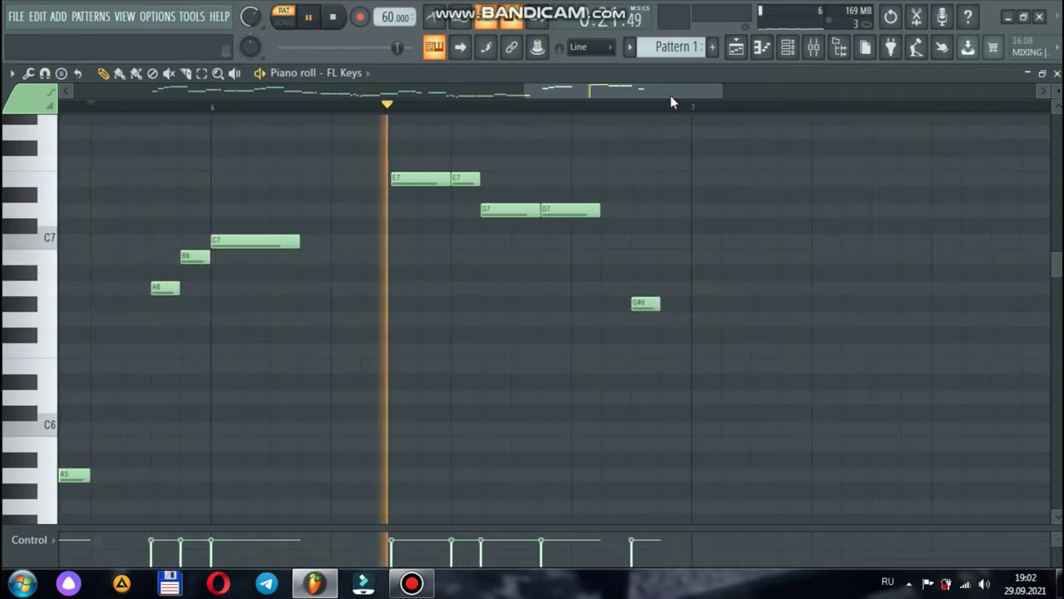
key(space)
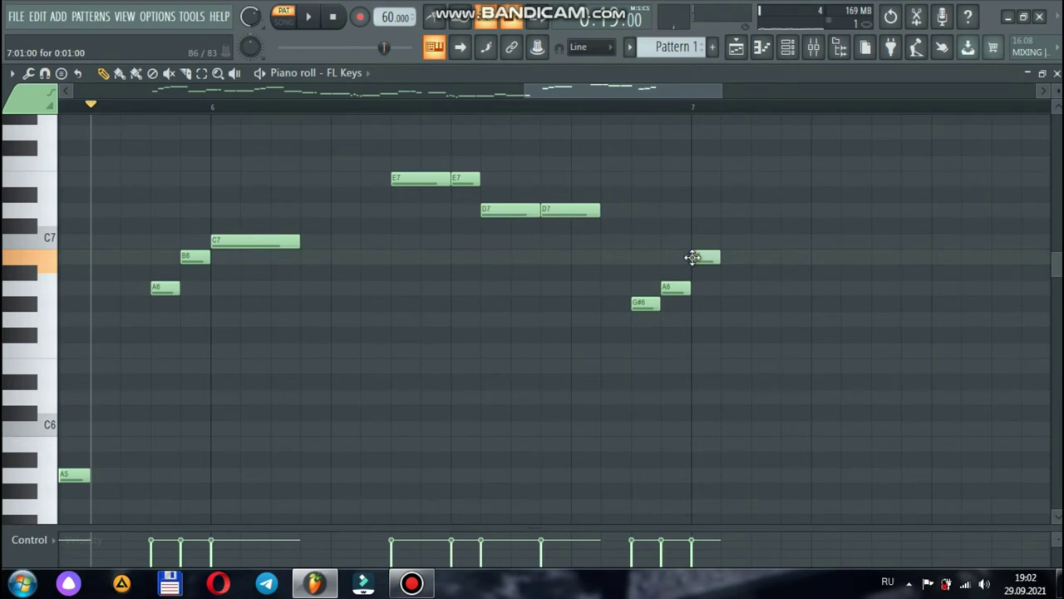
key(space)
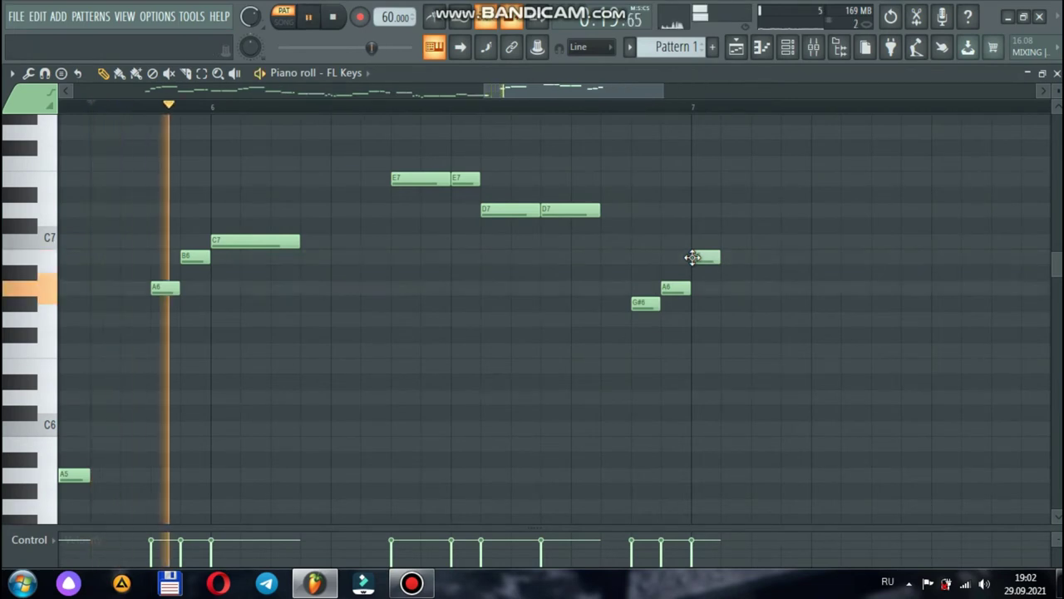
drag(718, 259, 778, 260)
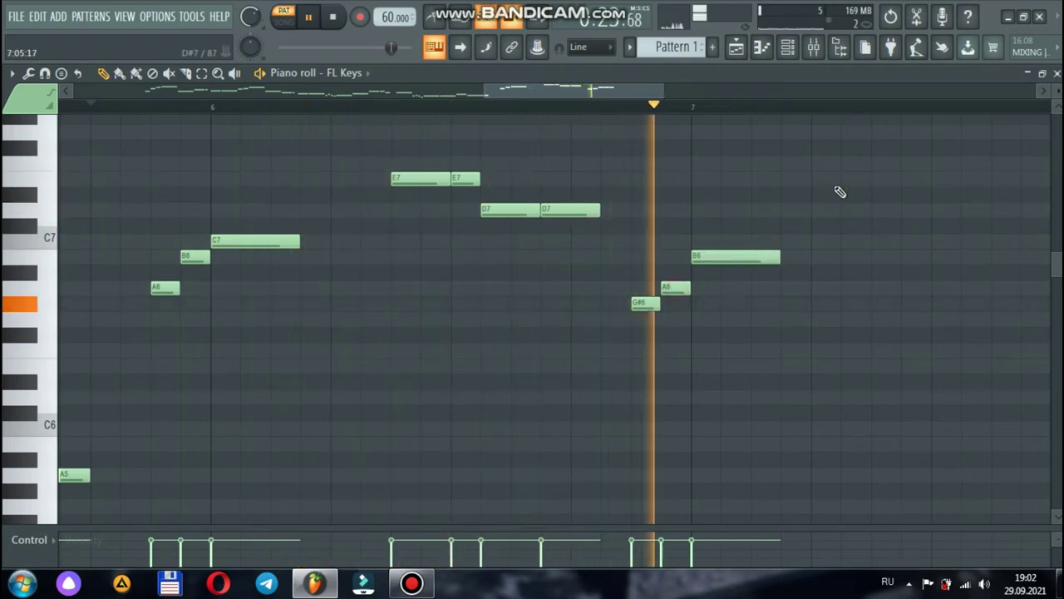
- Add two consecutive two-step D7 notes in bar 7, starting at step 7
click(883, 209)
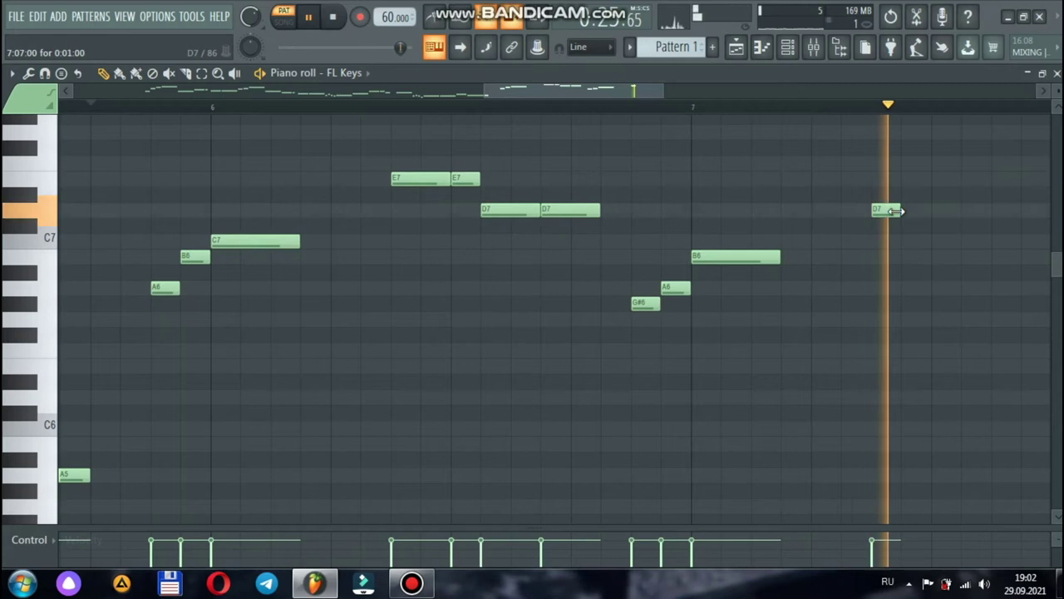
key(space)
drag(896, 211, 929, 213)
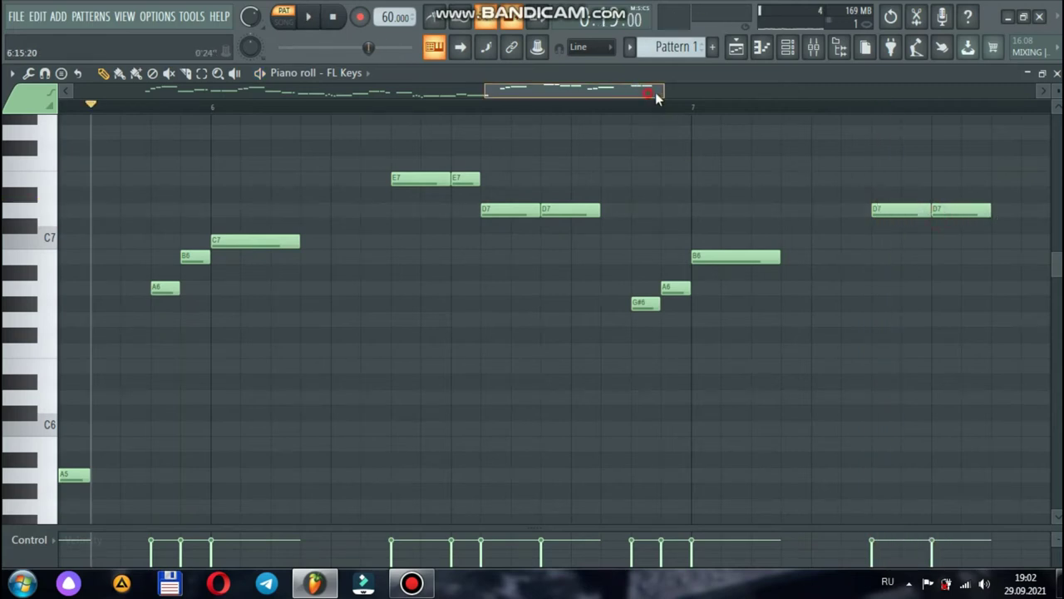
- Shorten the second D7 to one step, add a one-step C7 and a three-step C7, and remove the extra G#6
drag(657, 97, 716, 97)
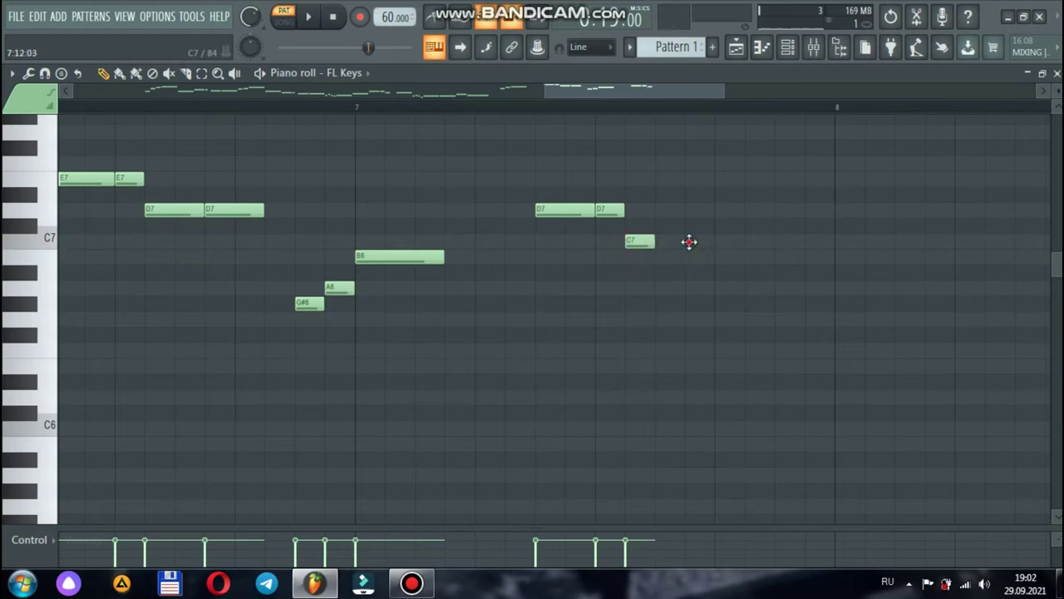
drag(714, 240, 775, 241)
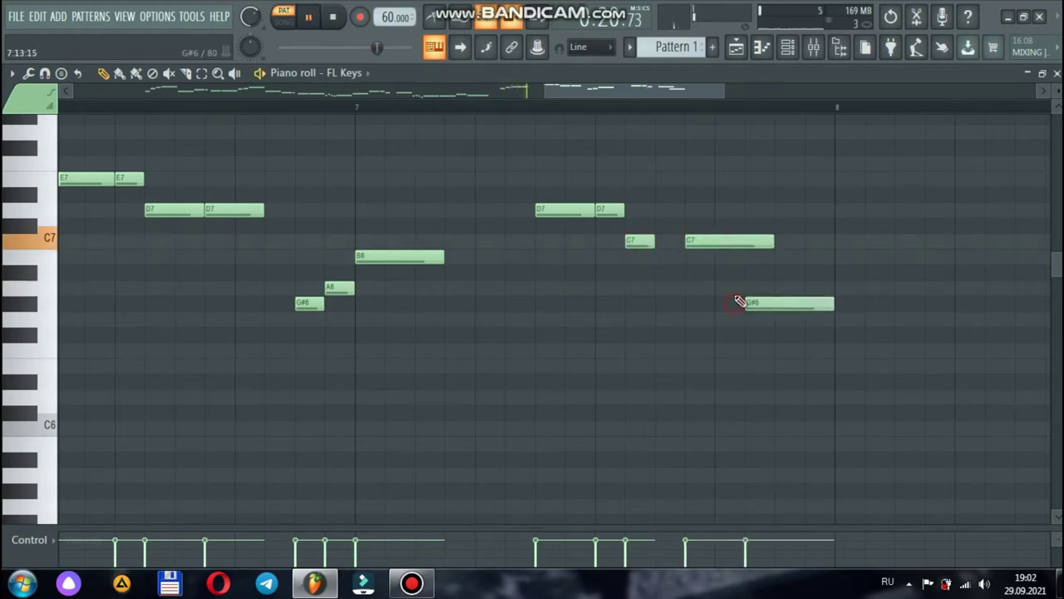
right_click(740, 301)
key(space)
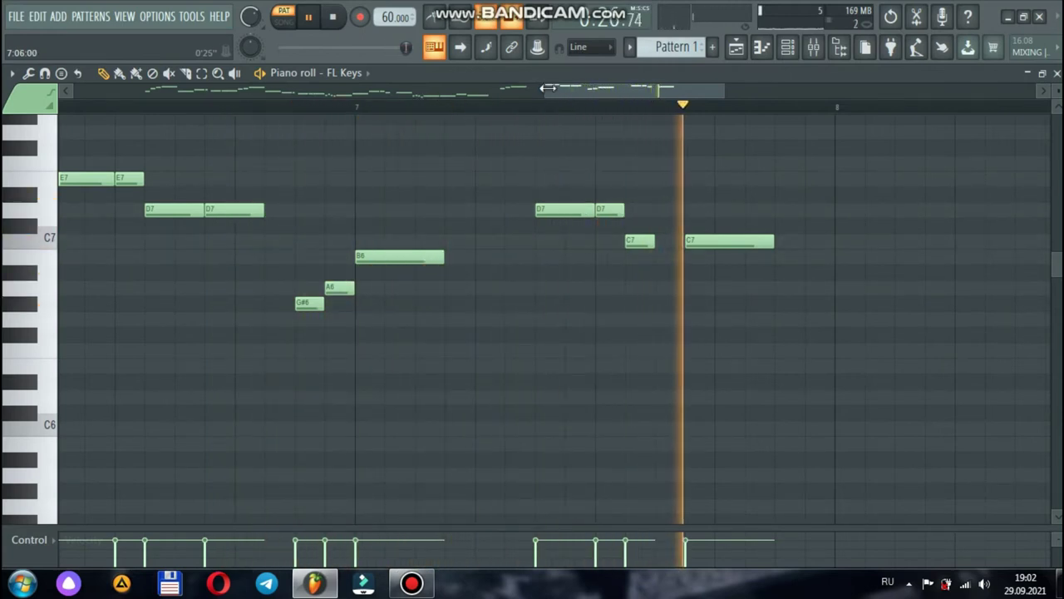
key(space)
- Duplicate the phrase from the grace notes before bar 4 through bar 5, placing its first long A5 at bar 7, and play back
drag(548, 88, 461, 93)
drag(553, 91, 779, 101)
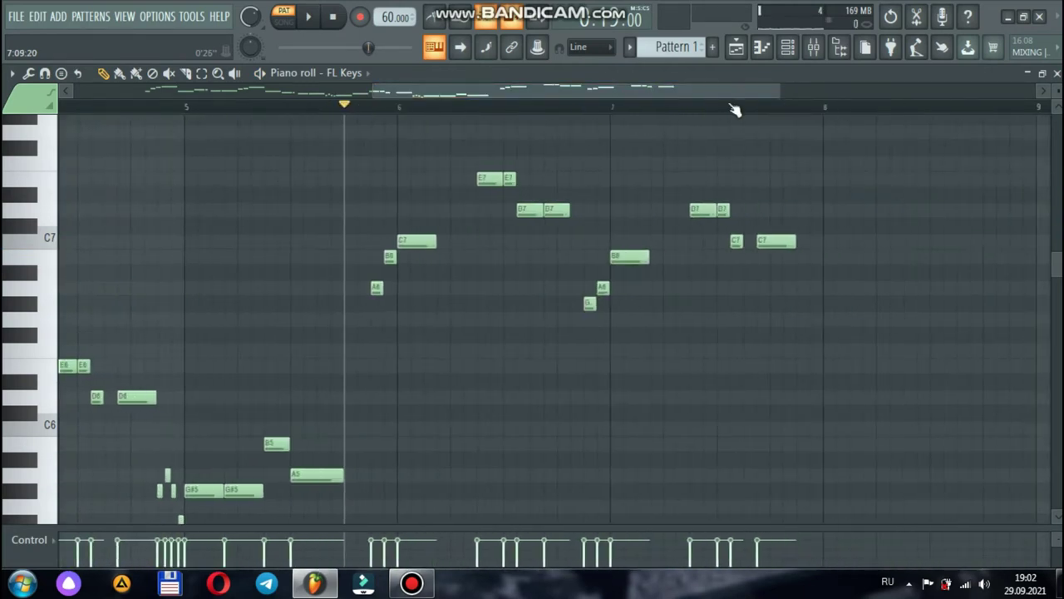
drag(370, 90, 75, 92)
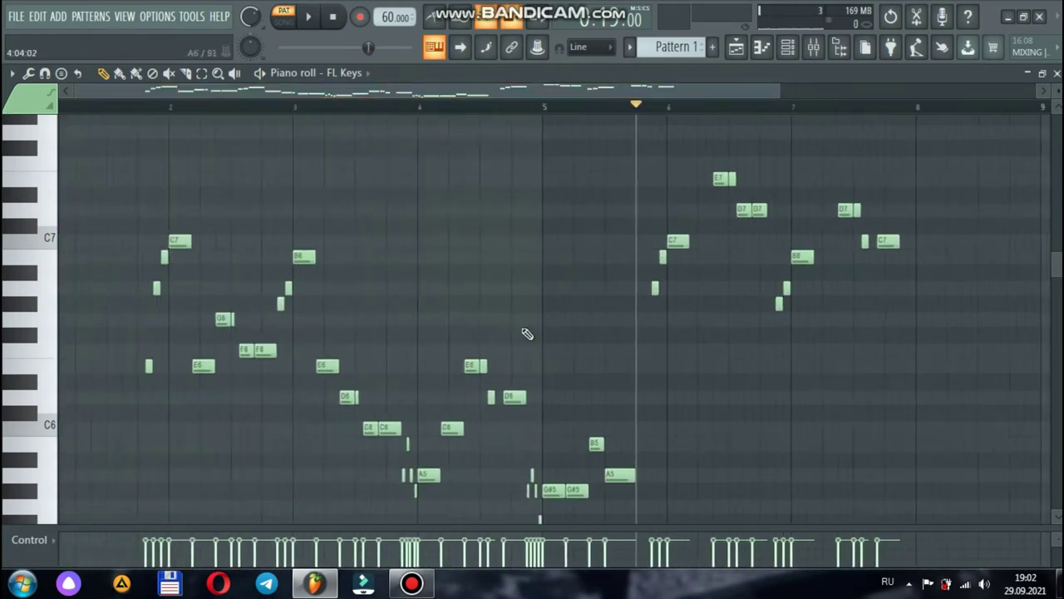
drag(642, 323, 421, 326)
drag(437, 236, 804, 237)
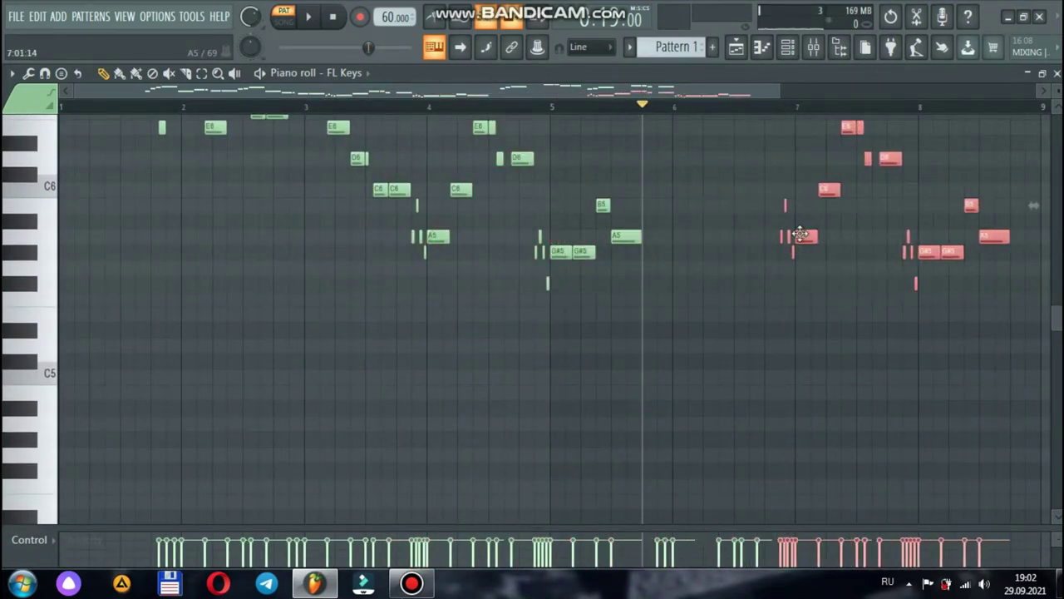
key(space)
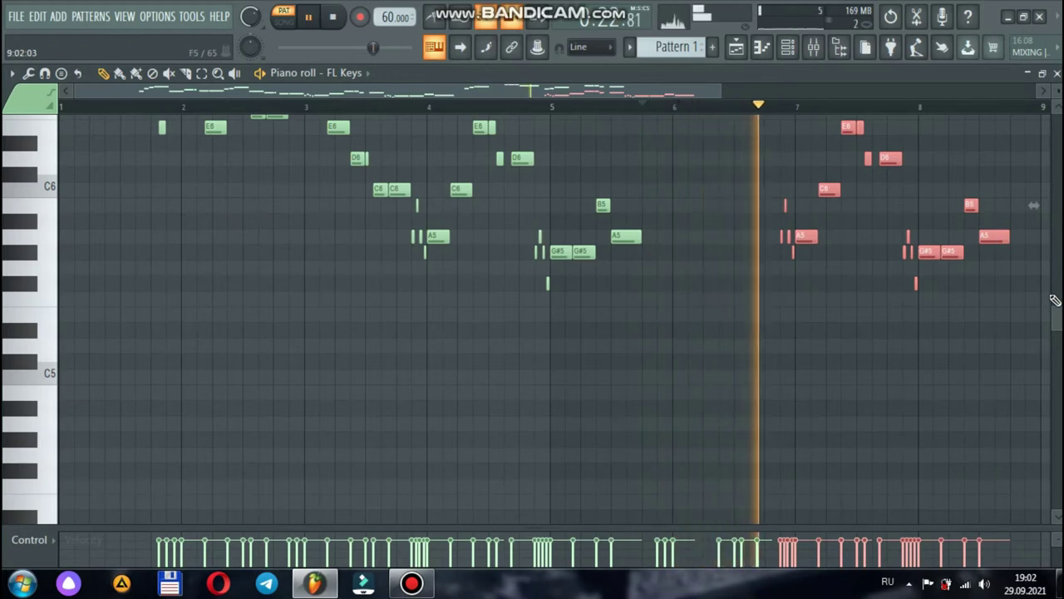
key(space)
- Move the duplicated phrase one bar later so its first long A5 starts at bar 8, and play from bar 7
scroll(1054, 287, up, 2)
scroll(848, 408, up, 4)
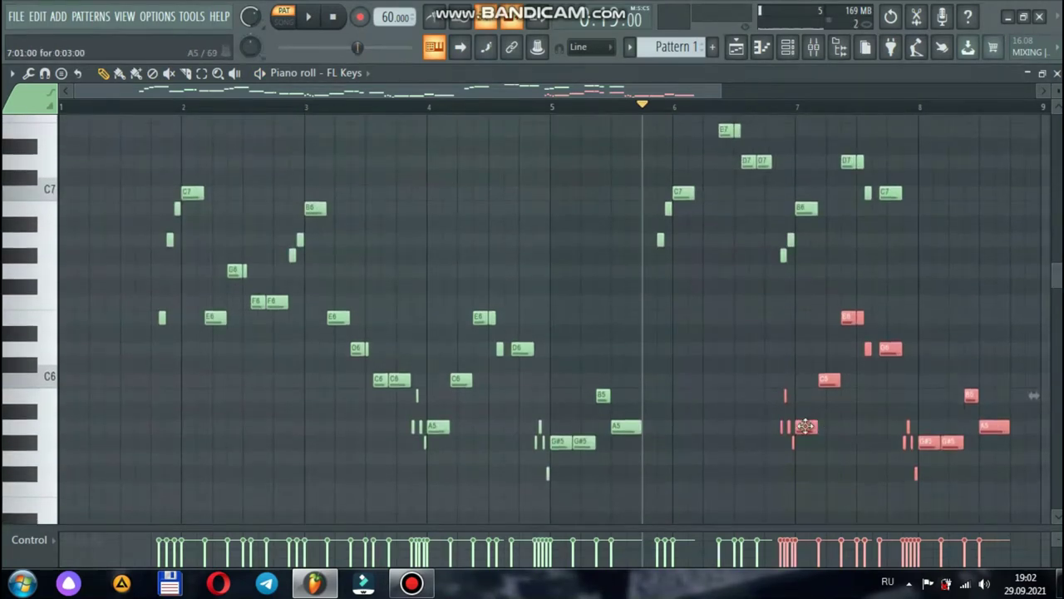
drag(807, 426, 928, 427)
key(space)
click(822, 107)
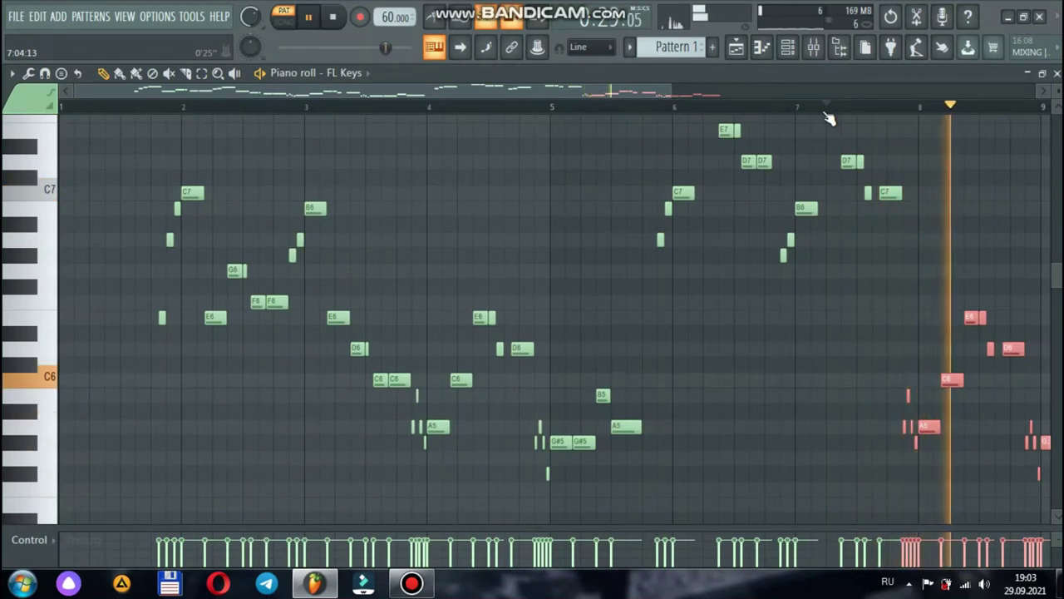
- Copy the four grace notes before the bar 8 A5 to just before bar 10 and play from the B5
mouse_move(659, 91)
mouse_down()
mouse_move(947, 100)
mouse_move(790, 106)
mouse_move(821, 93)
mouse_move(872, 97)
mouse_up()
key(space)
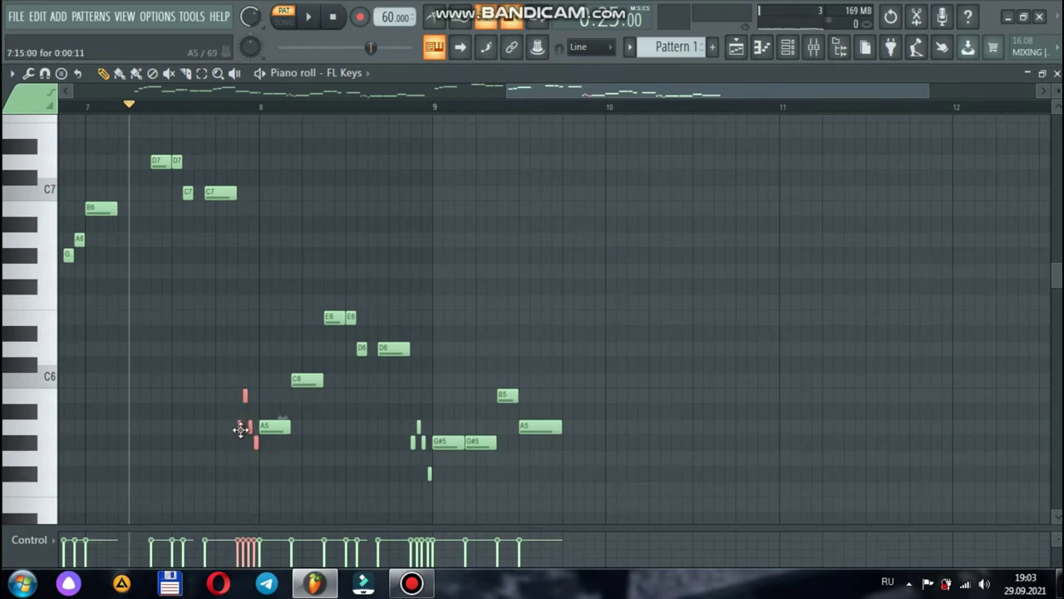
drag(609, 279, 588, 279)
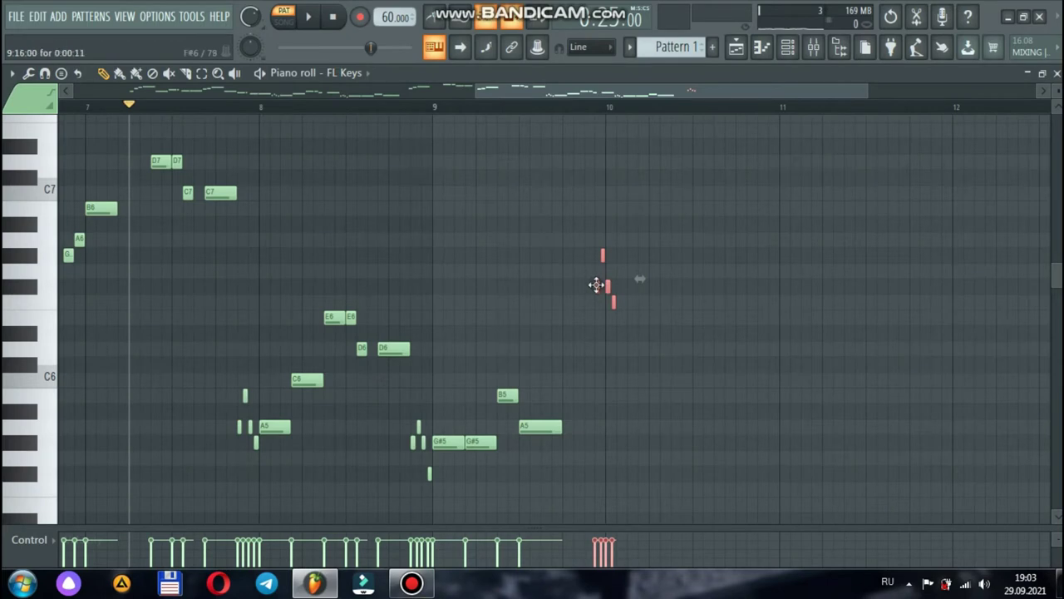
key(space)
click(497, 106)
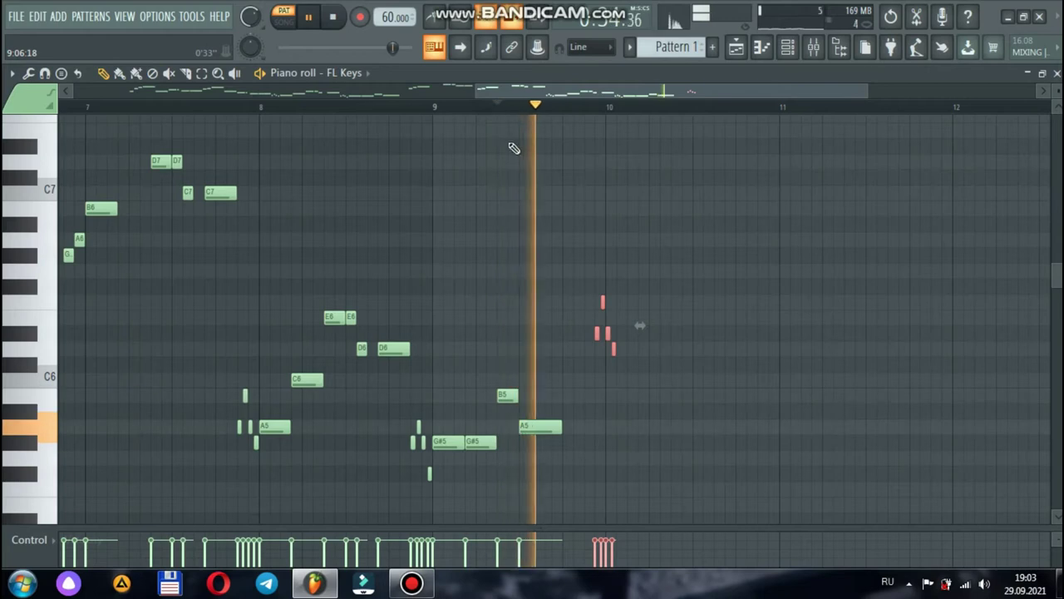
- Raise the copied four-note ornament one semitone so it starts on E6, deselect it and play it back
drag(597, 334, 597, 319)
key(space)
click(597, 366)
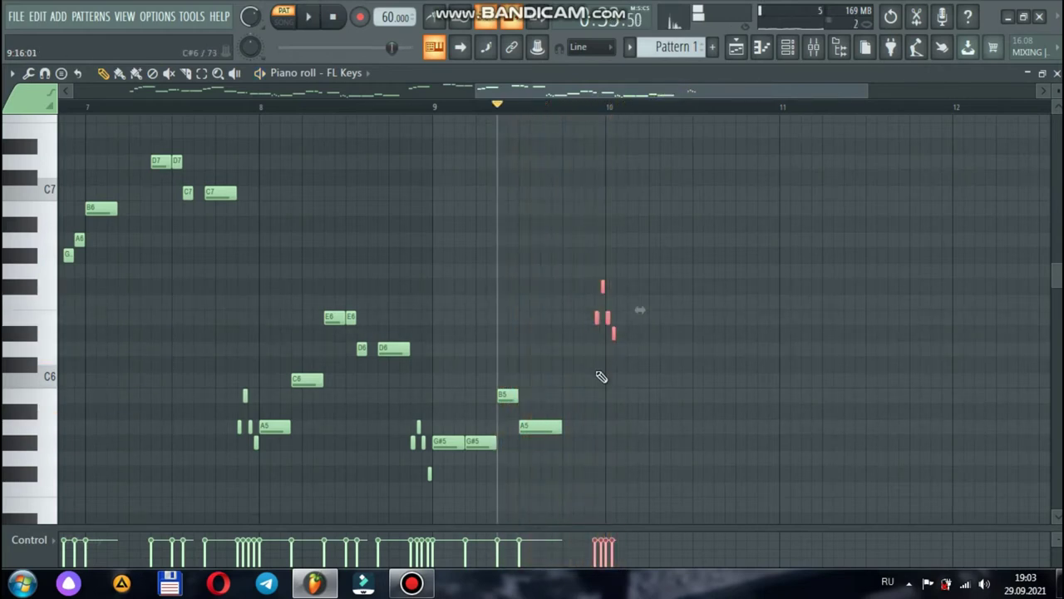
drag(867, 89, 629, 93)
drag(555, 93, 711, 103)
key(space)
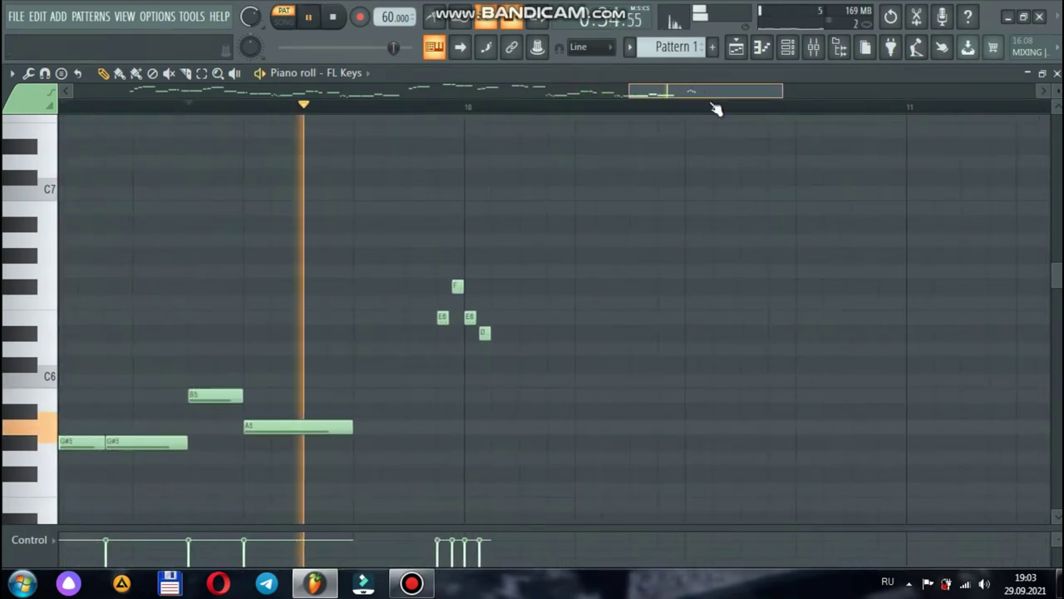
- Move the four-note ornament before bar 10 into the middle of bar 12, raised one semitone to start on F6, and play it back
key(space)
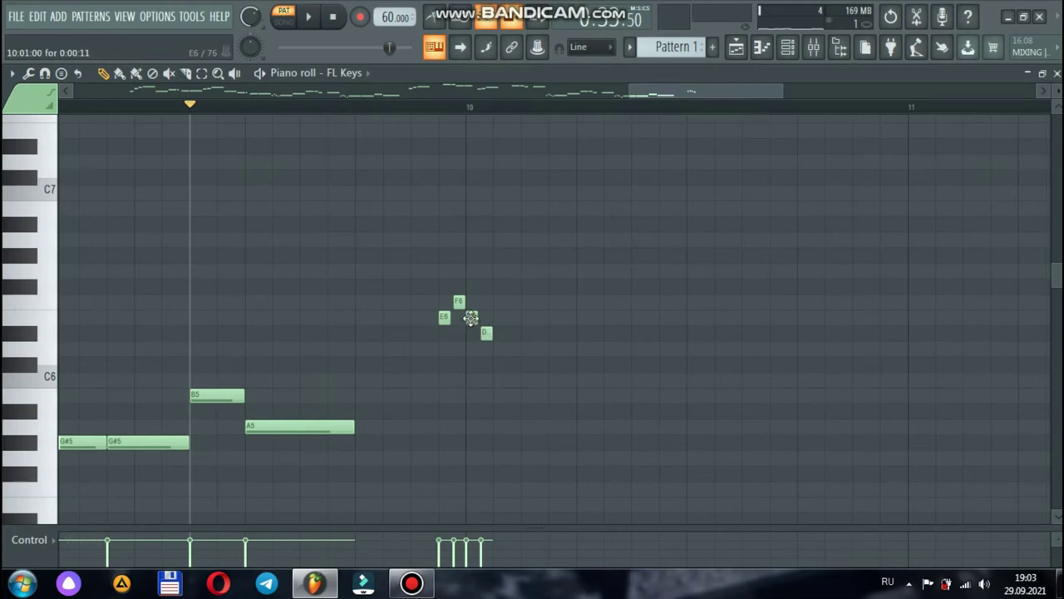
drag(525, 264, 446, 315)
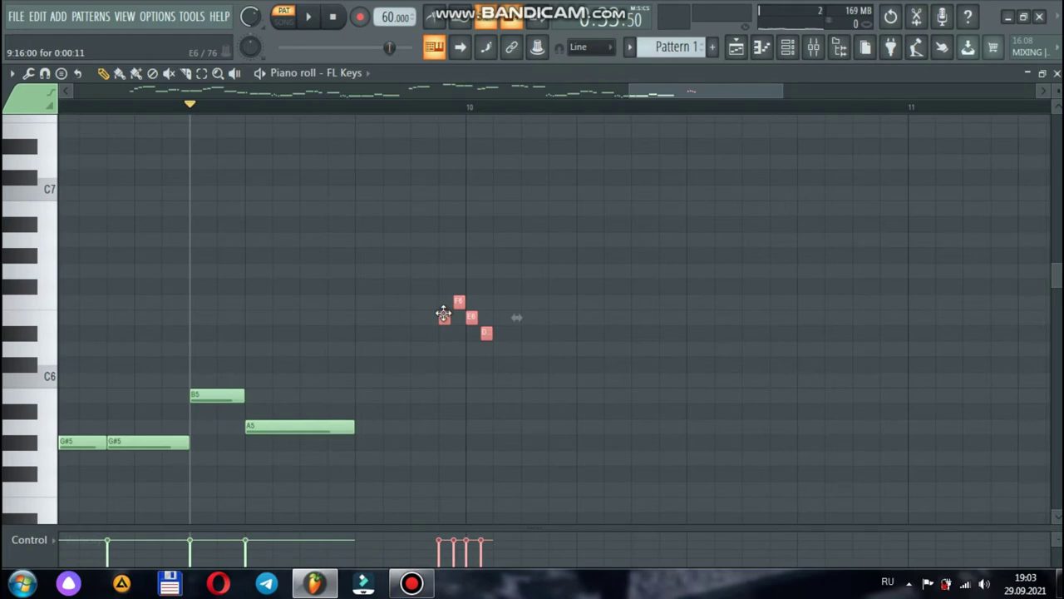
drag(444, 313, 1040, 299)
drag(1060, 292, 552, 304)
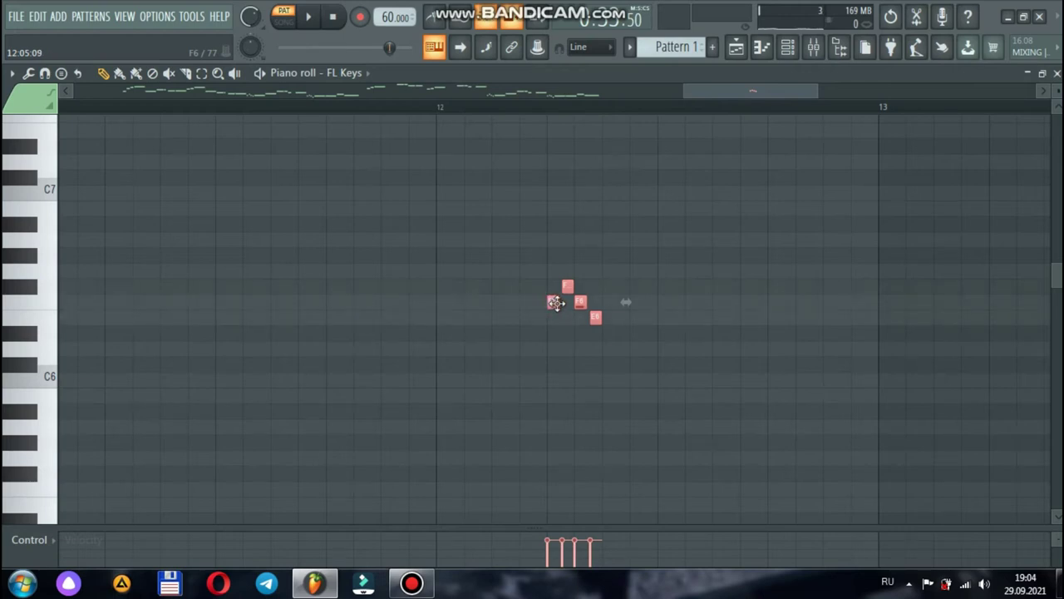
drag(657, 307, 613, 302)
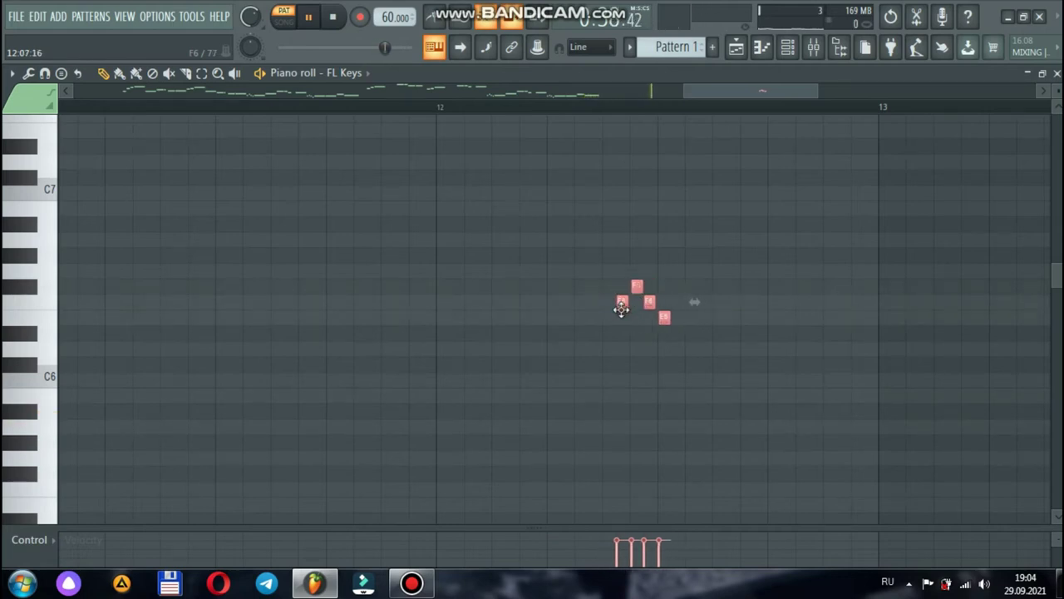
click(586, 113)
key(space)
key(space)
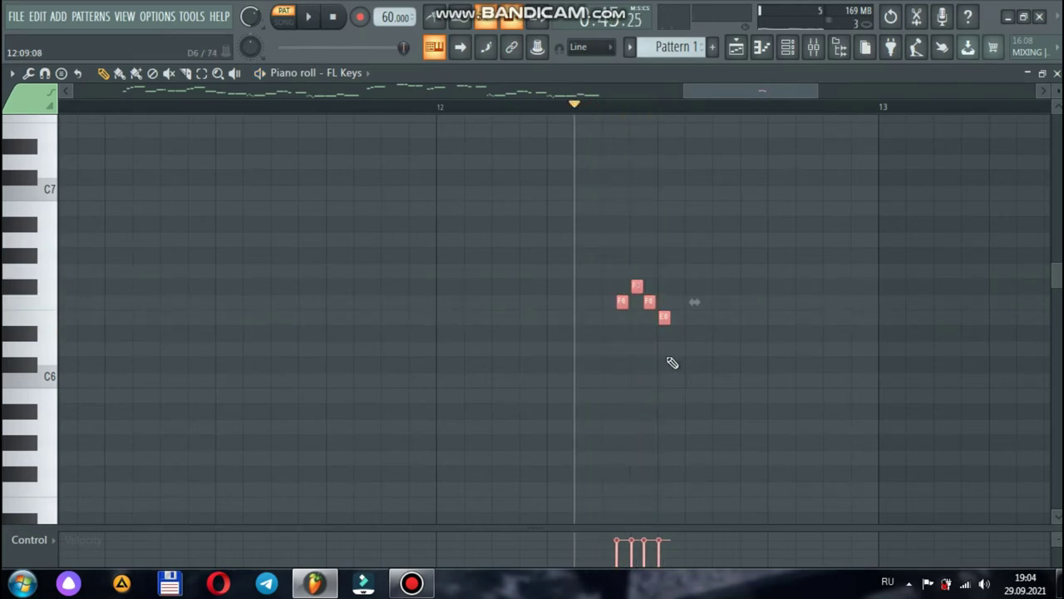
- Lower the bar 12 ornament one semitone to start on E6, deselect it and shift it slightly earlier to end at step 9
drag(621, 319, 622, 320)
key(space)
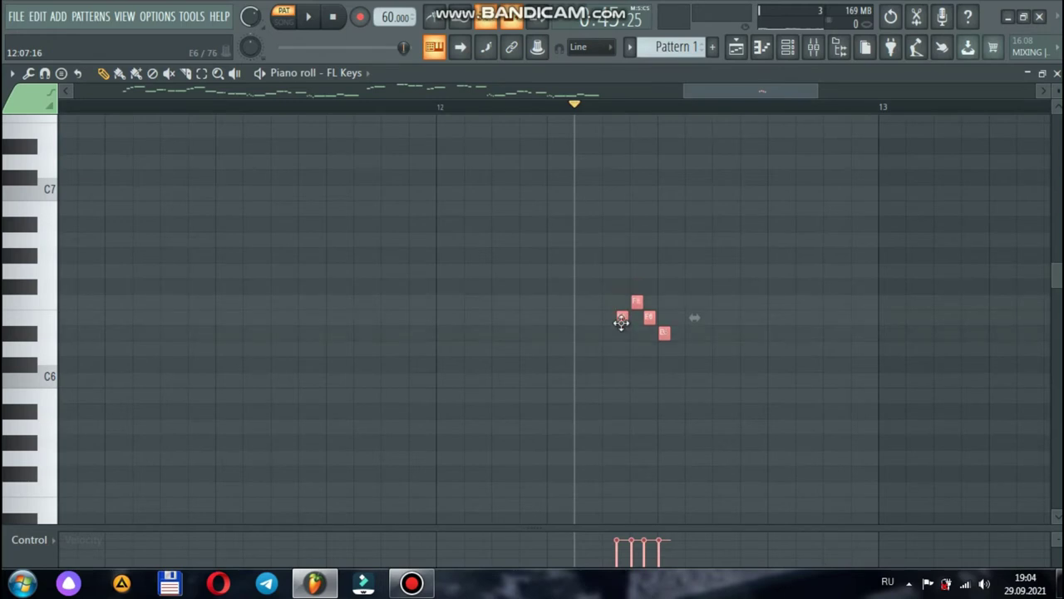
ctrl+click(663, 363)
key(space)
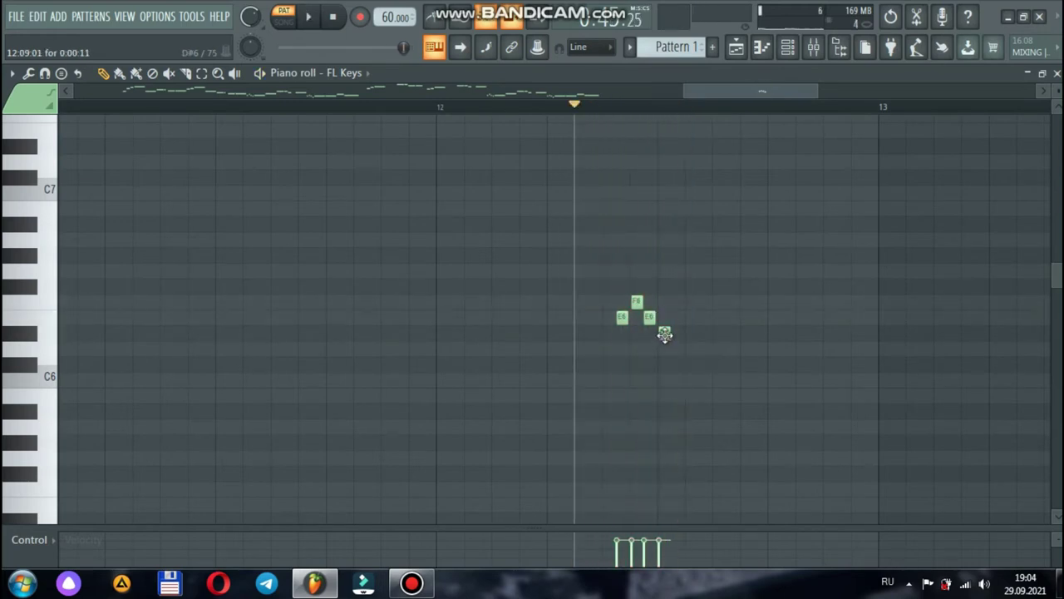
drag(666, 297, 617, 363)
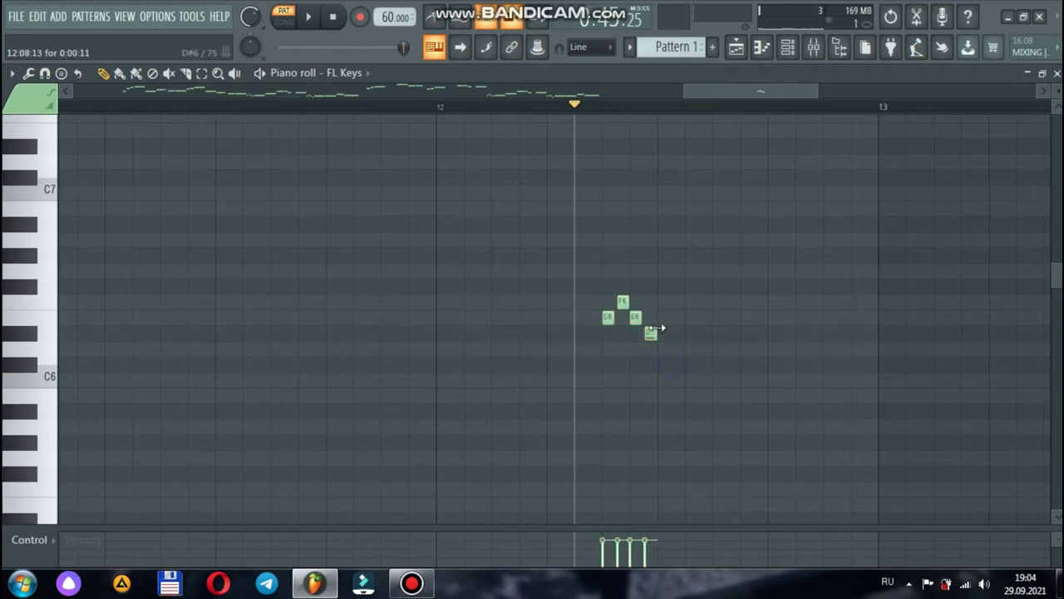
- Add an E6 note directly after the ornament, lengthen it to about three steps and play the passage
key(space)
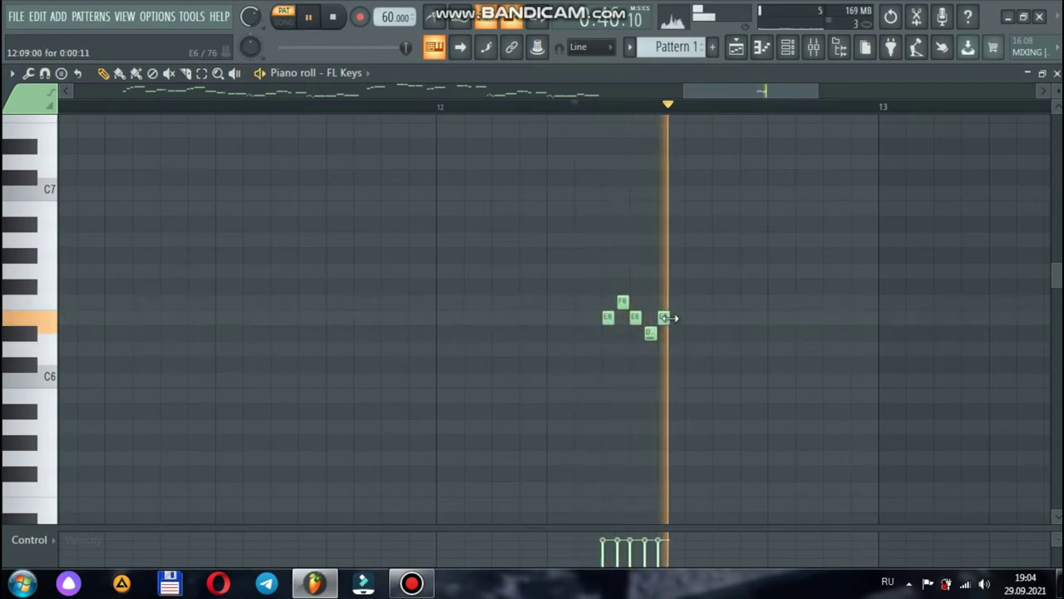
key(space)
drag(670, 317, 717, 320)
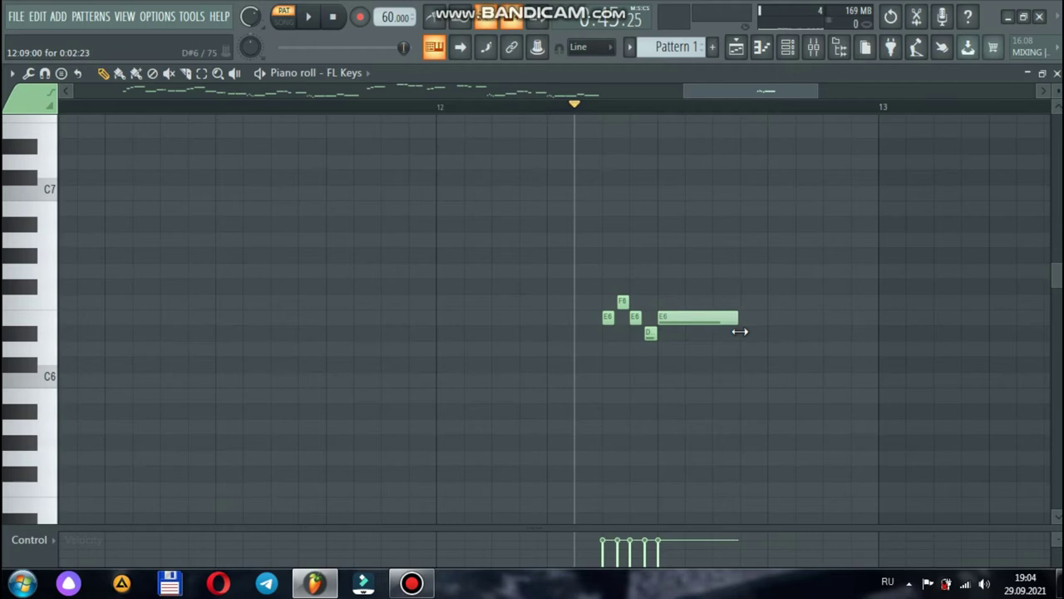
click(748, 348)
click(744, 349)
right_click(753, 350)
key(space)
key(space)
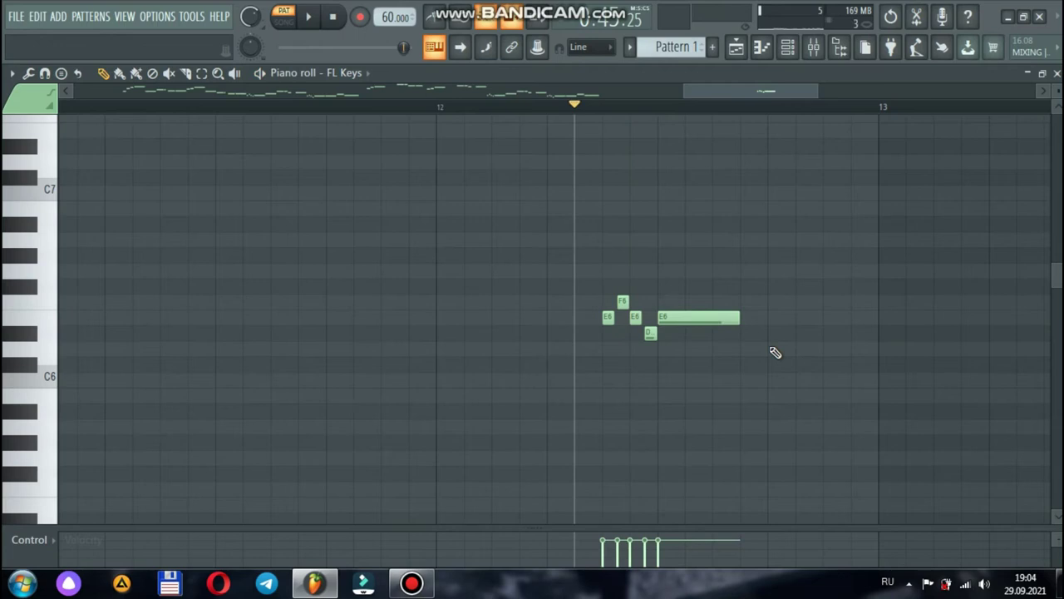
- Add a three-step C6 note directly after the long E6 in bar 12 and play it back
click(744, 350)
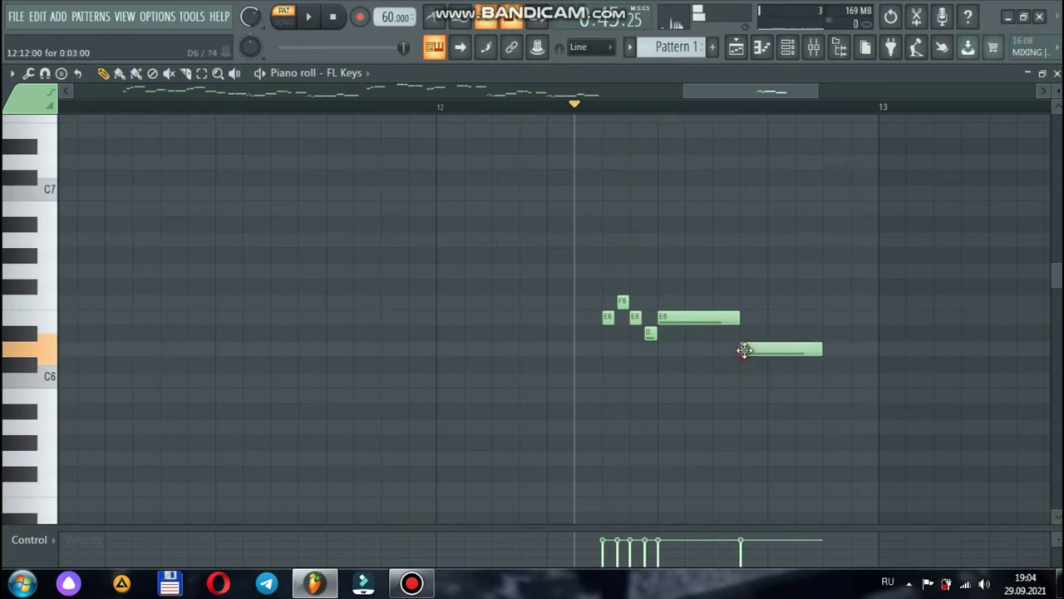
drag(745, 350, 747, 378)
key(space)
key(space)
- Add an A5 note after the C6, two steps long so it ends at bar 13, and audition it
drag(803, 384, 829, 404)
key(space)
click(825, 447)
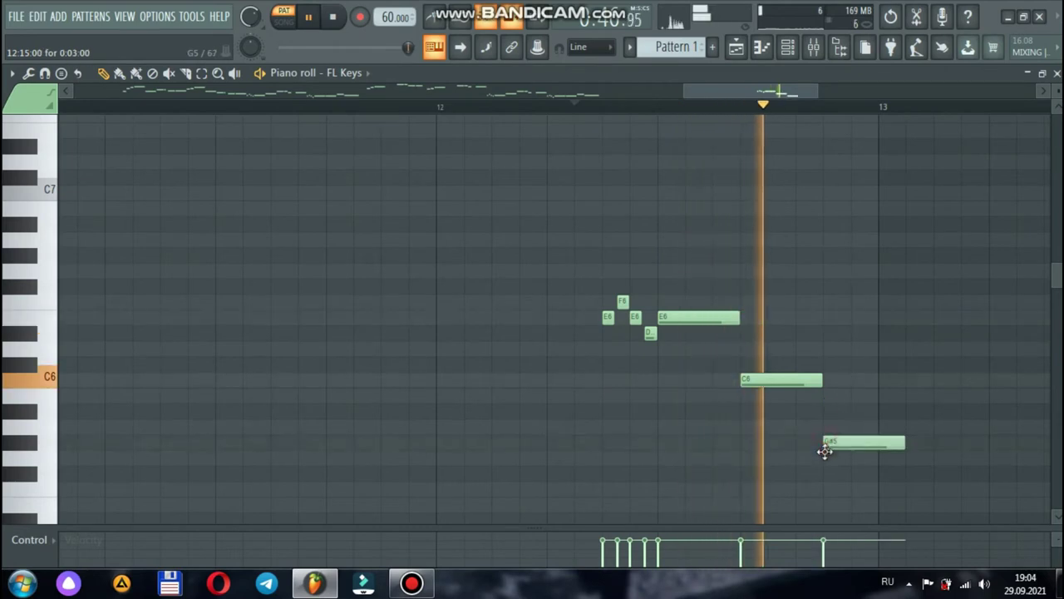
key(space)
drag(880, 442, 880, 426)
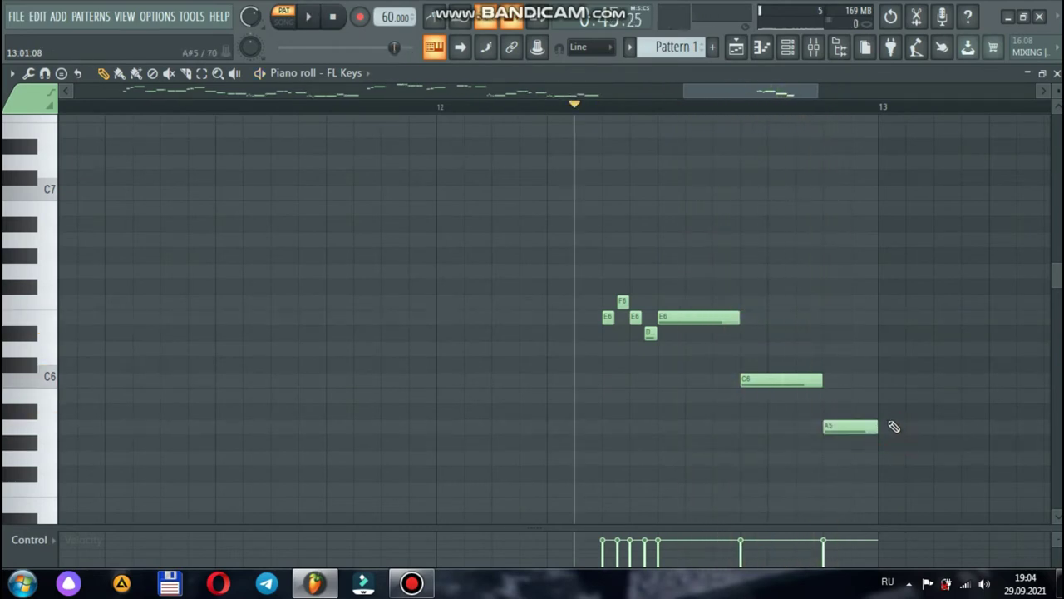
key(space)
- Add a one-step G6 at the start of bar 13 followed by two two-step F6 notes, and play the phrase
drag(882, 314, 880, 266)
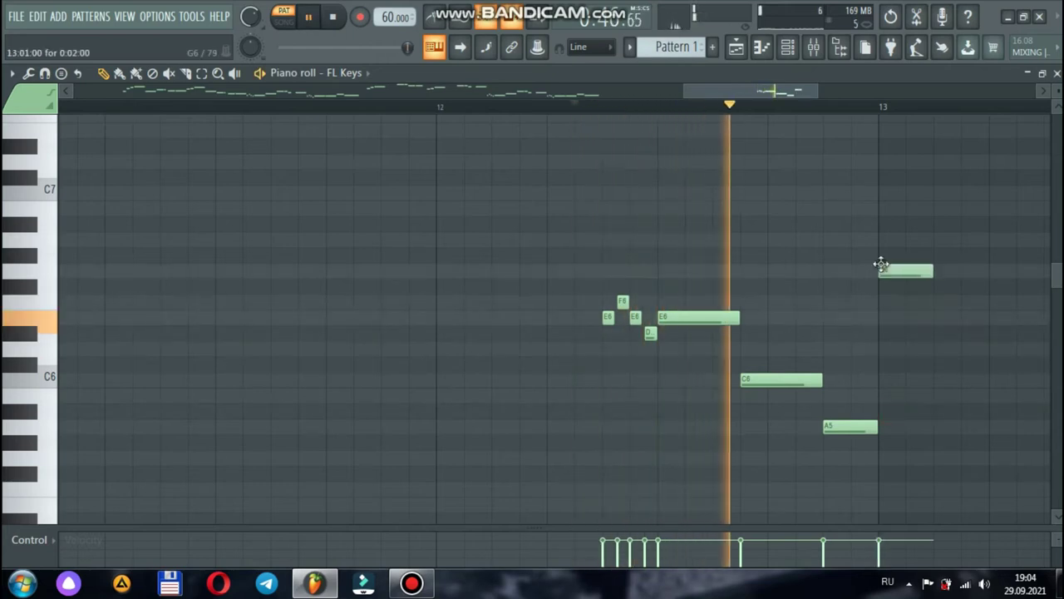
key(space)
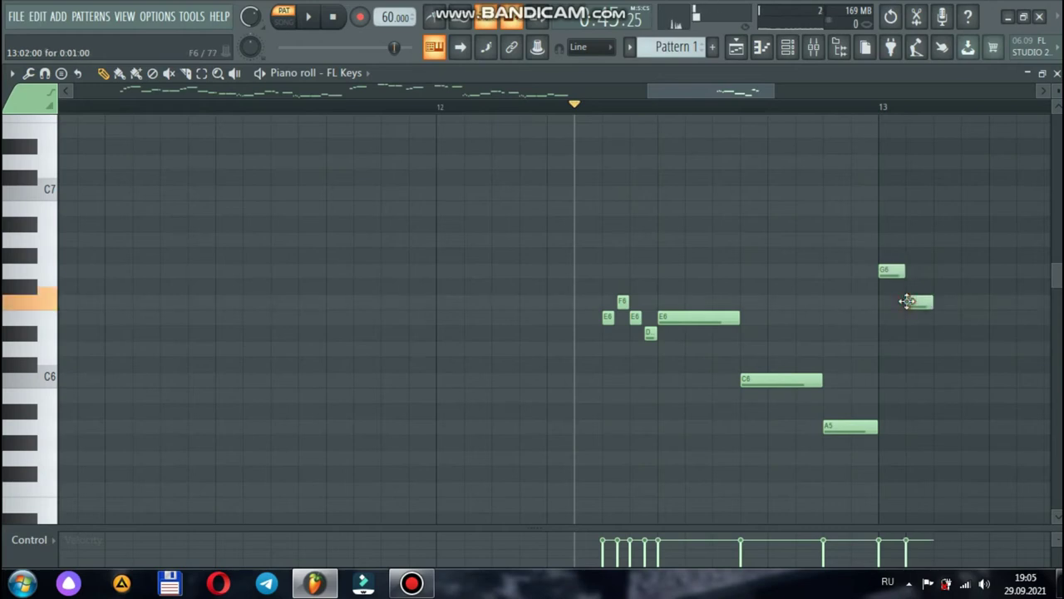
key(space)
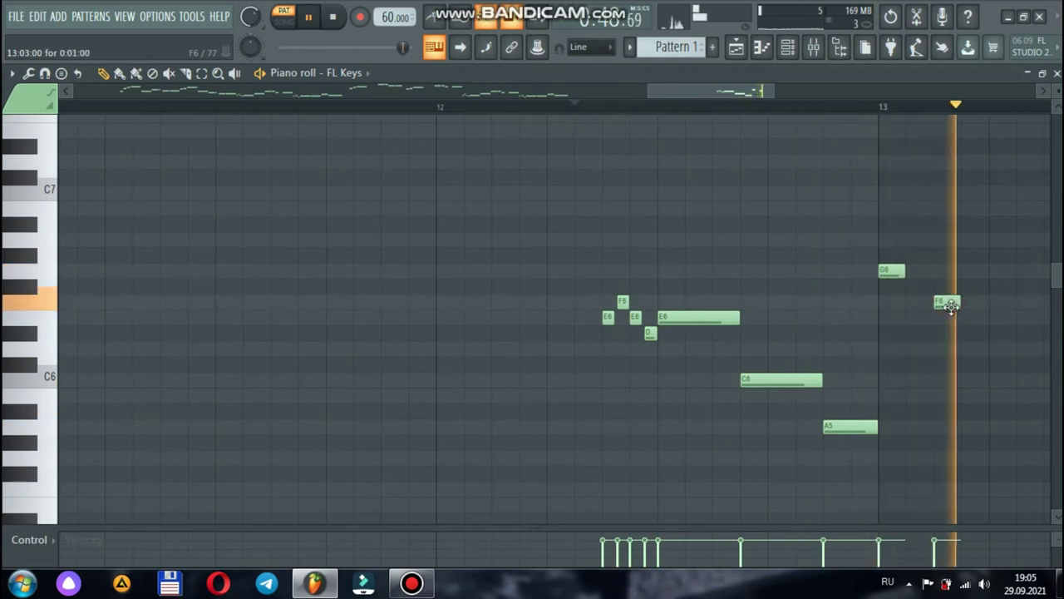
key(space)
key(space)
drag(933, 303, 956, 303)
click(971, 303)
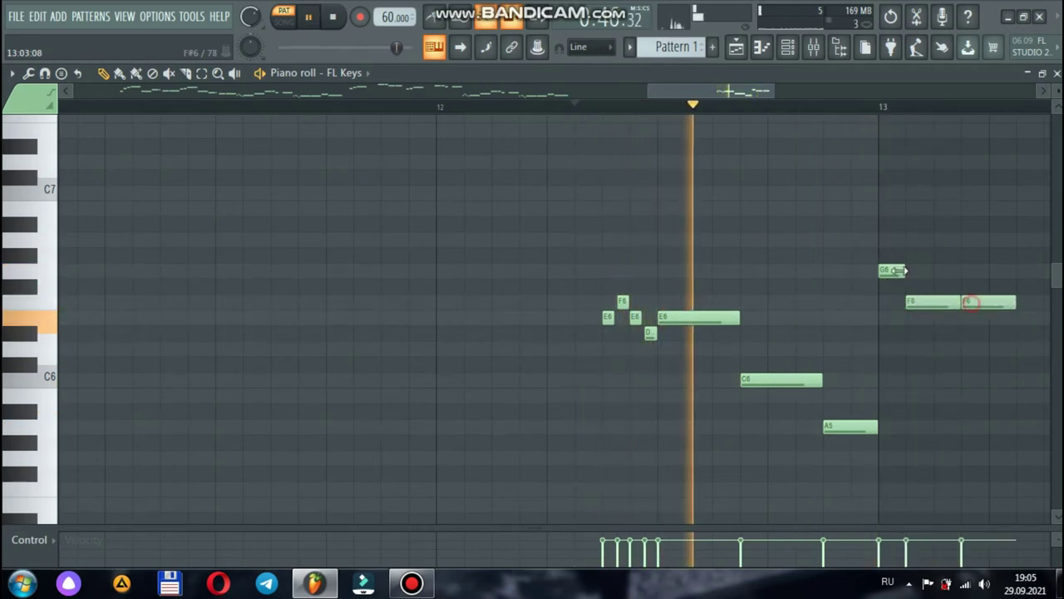
drag(709, 89, 751, 100)
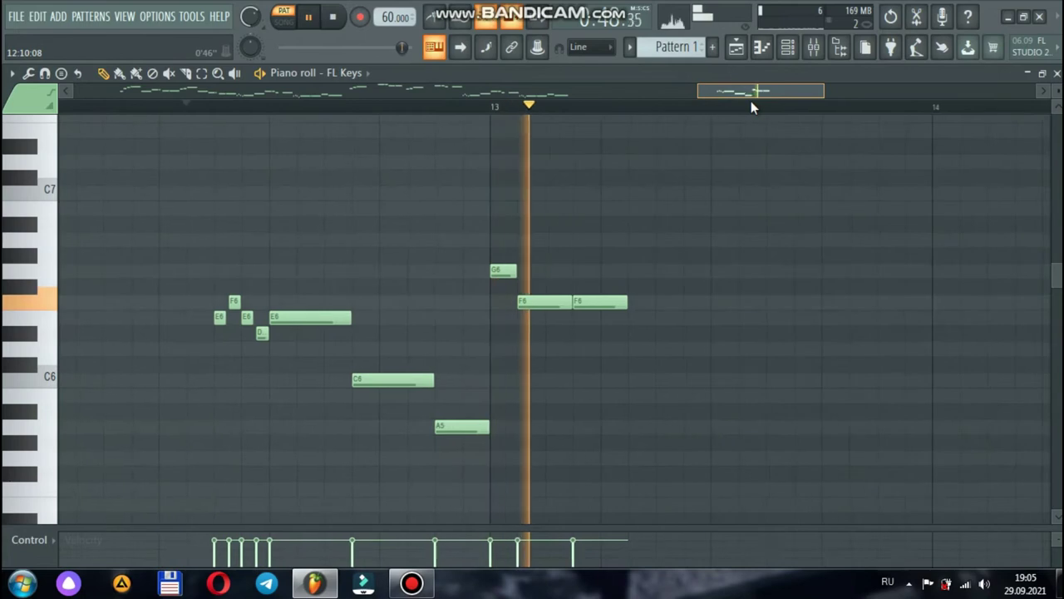
key(space)
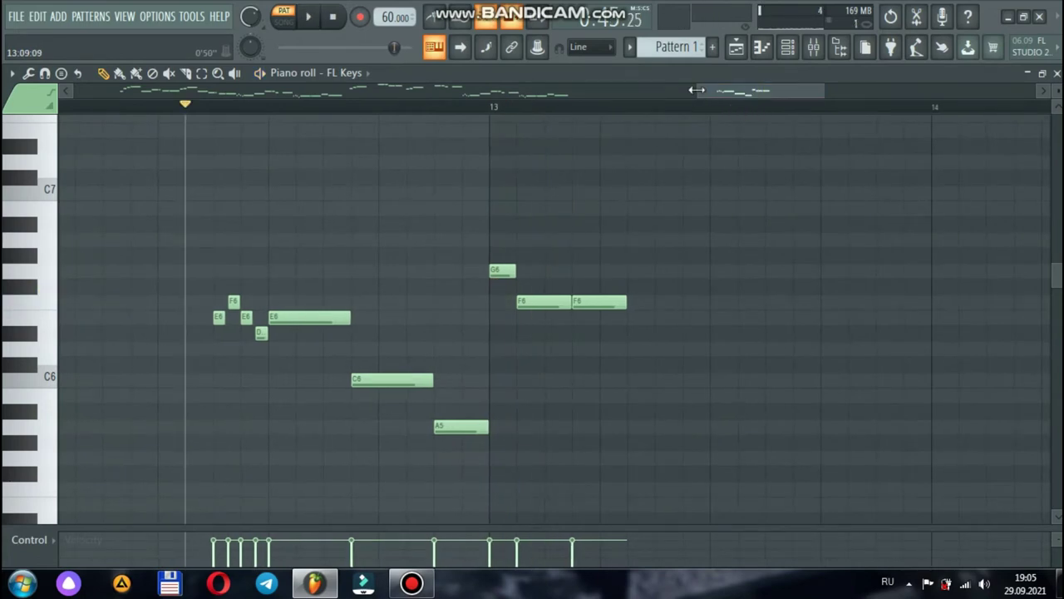
- Delete the whole draft phrase in bars 12 and 13
drag(697, 90, 333, 121)
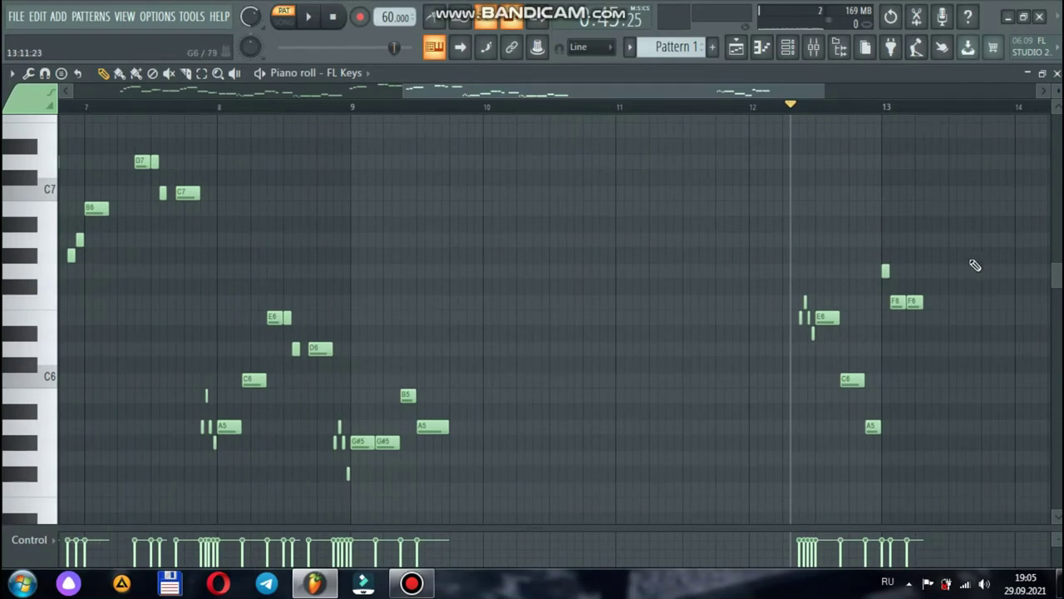
drag(934, 258, 775, 458)
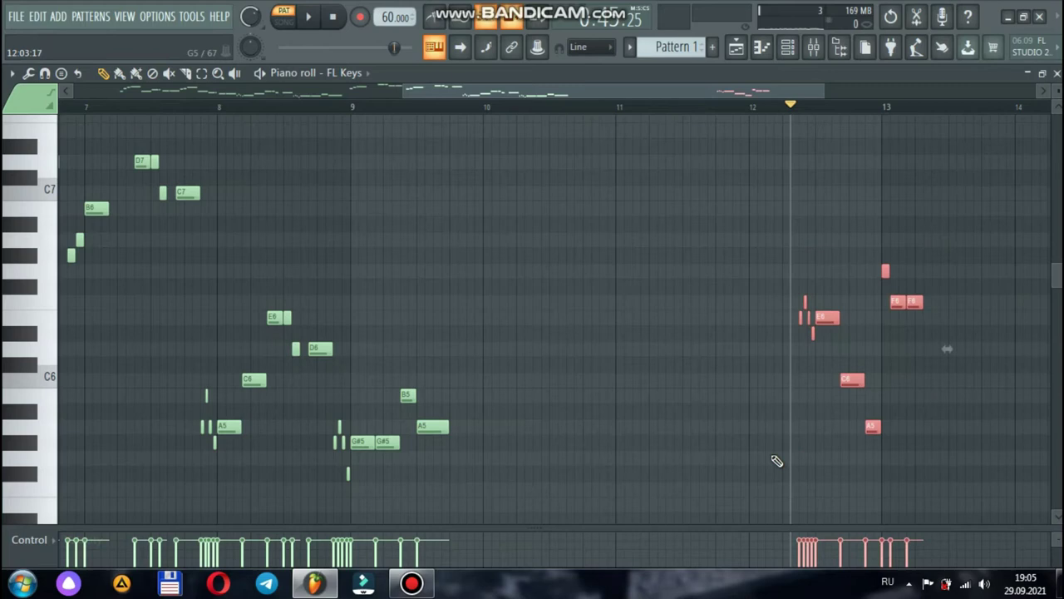
key(Delete)
- Duplicate the phrase from the grace notes before bar 8 through bar 9, placing its first long note on E6 mid-bar 12, and play back
drag(478, 486, 159, 277)
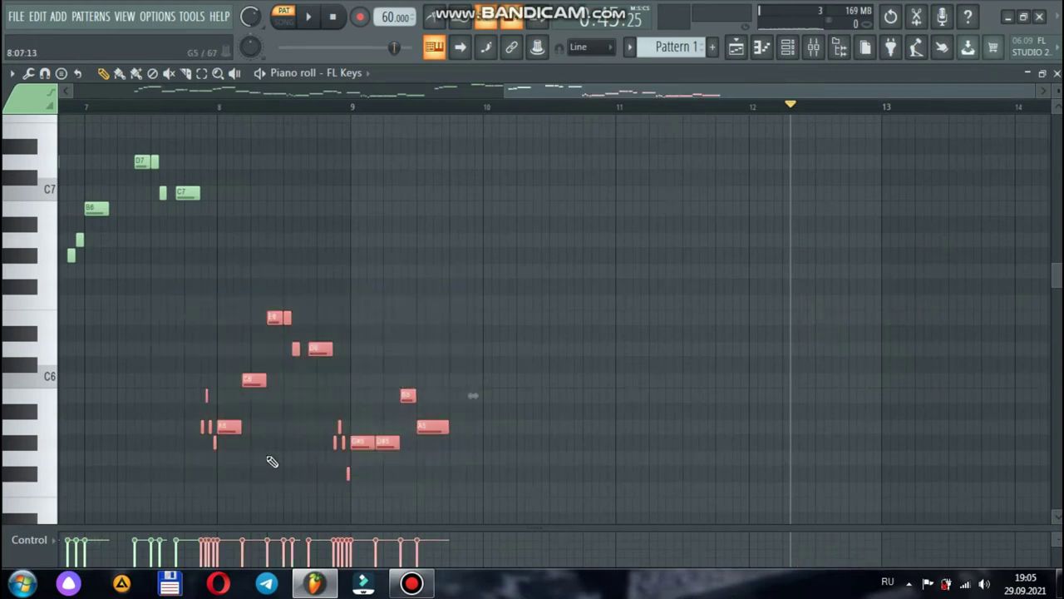
shift+drag(229, 427, 830, 320)
key(space)
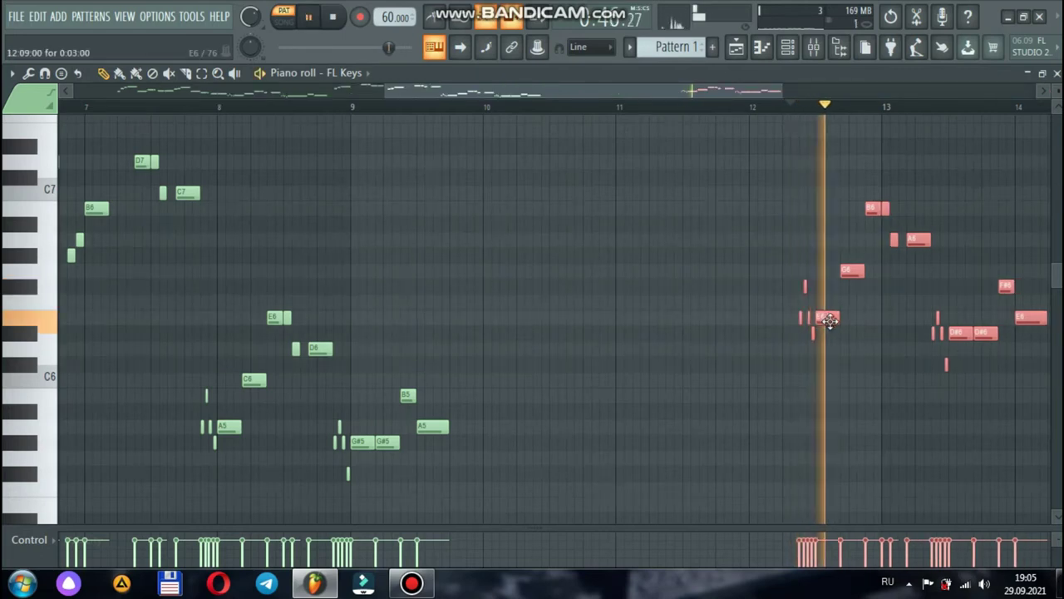
key(space)
- Deselect the copied phrase, lower the top note of its bar 12 ornament to F6 and audition the phrase
click(796, 373)
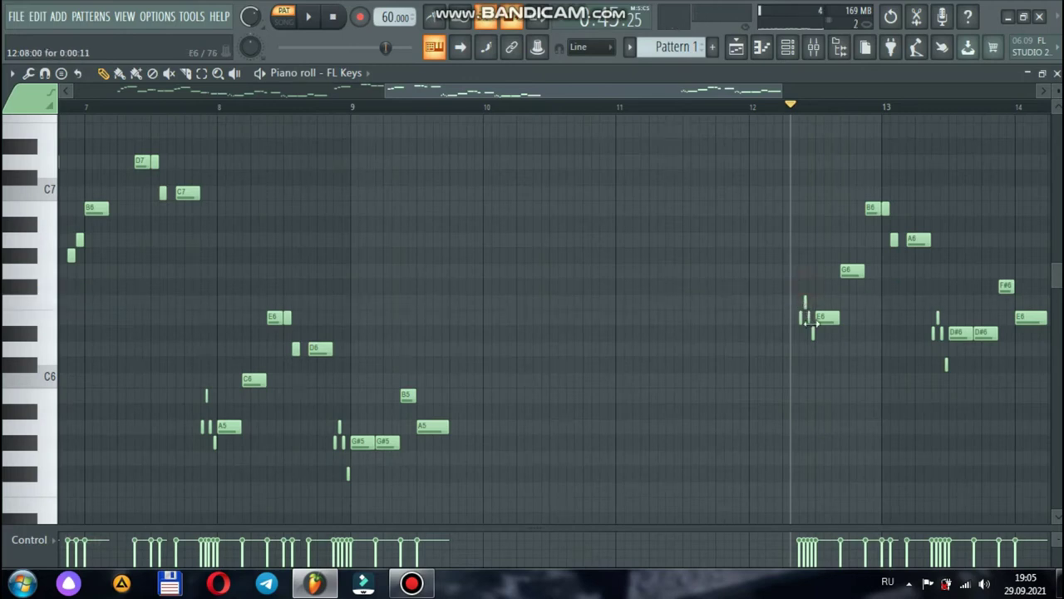
key(space)
key(space)
drag(525, 92, 707, 108)
key(space)
mouse_move(951, 94)
mouse_down()
mouse_move(723, 98)
mouse_move(774, 103)
mouse_up()
key(space)
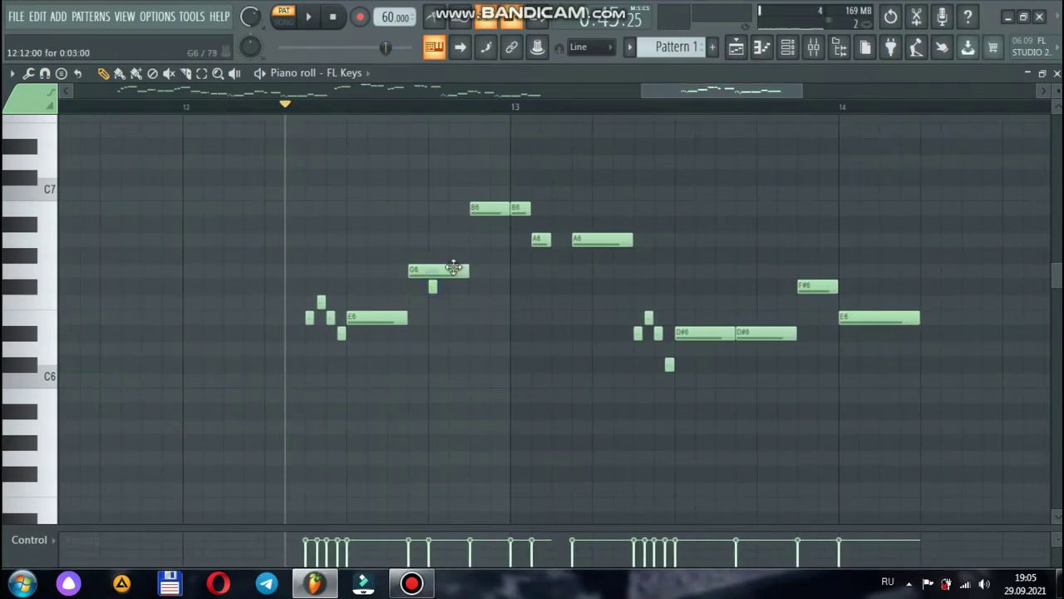
- Change the G6 in bar 12 to C6 and the B6 just before bar 13 to A5, and play back
drag(448, 276, 447, 432)
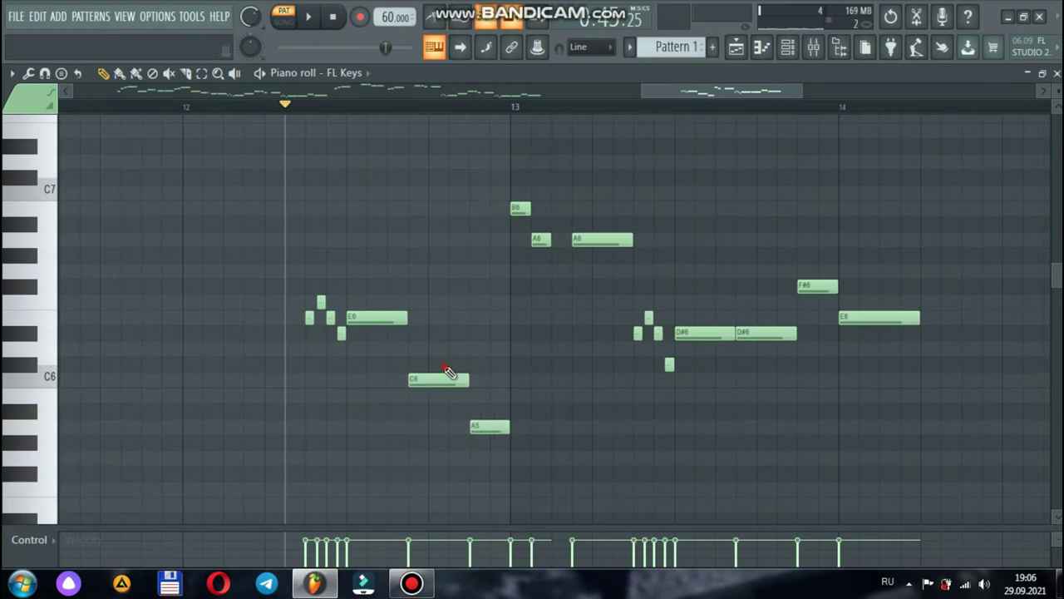
key(space)
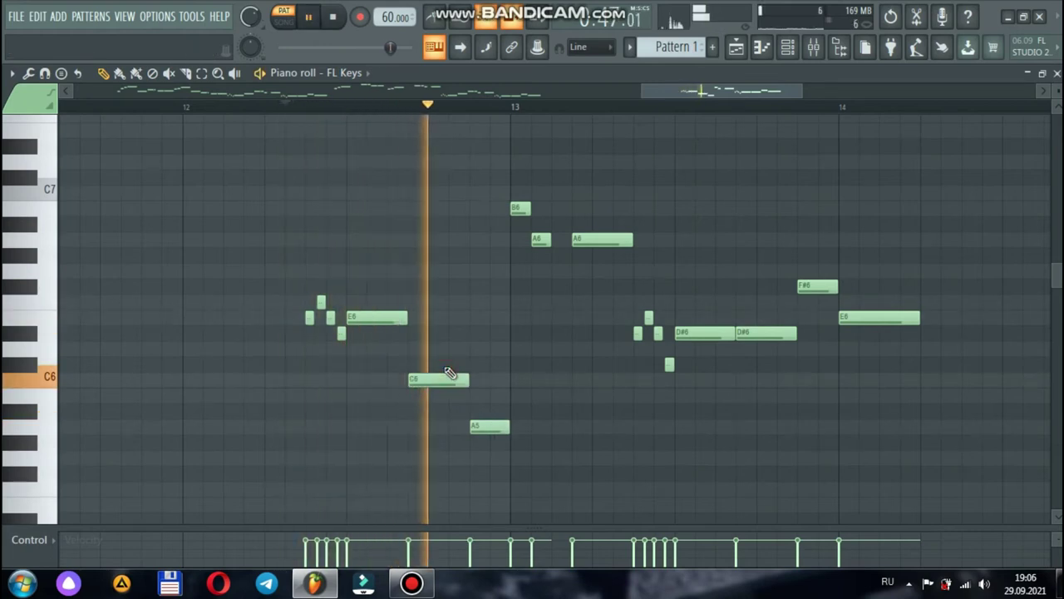
key(space)
key(space)
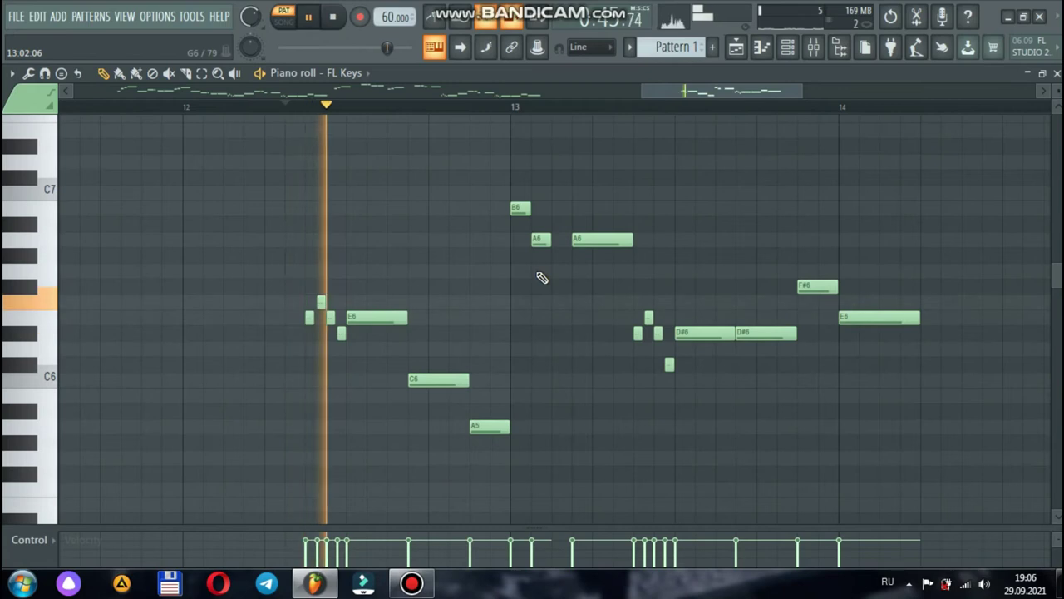
key(space)
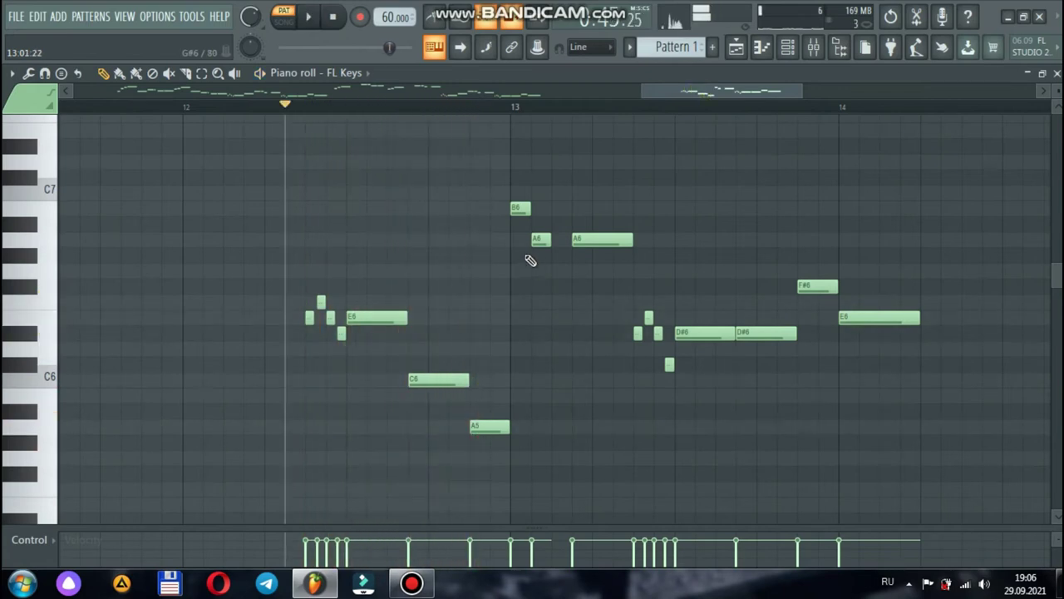
- Transpose all notes from bar 13 onward down six semitones to start on F6, close the Edison window and undo the stray added note
drag(612, 234, 920, 371)
key(space)
drag(609, 241, 604, 305)
key(space)
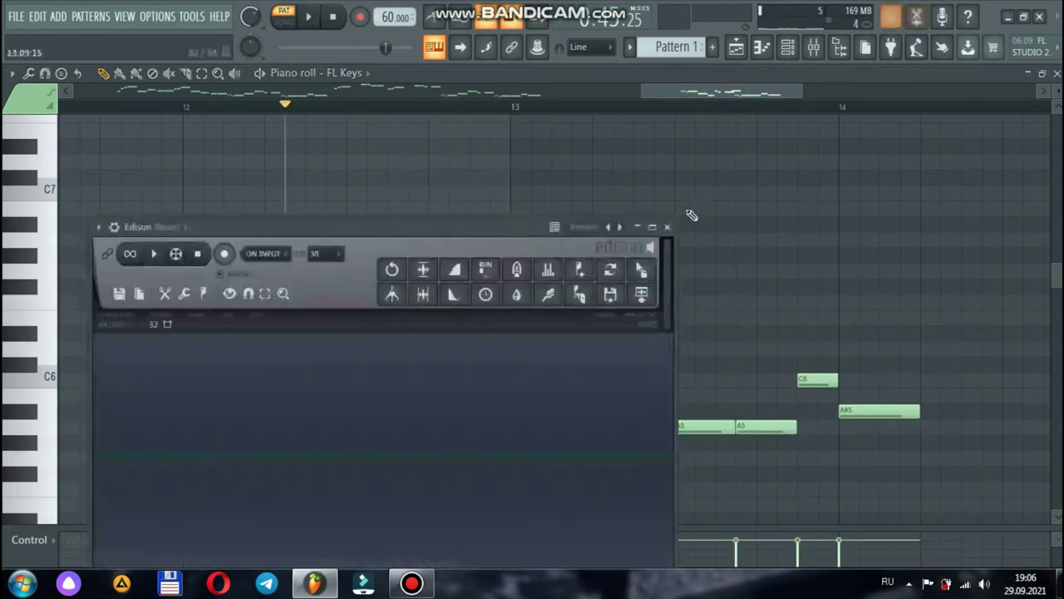
click(667, 227)
click(906, 17)
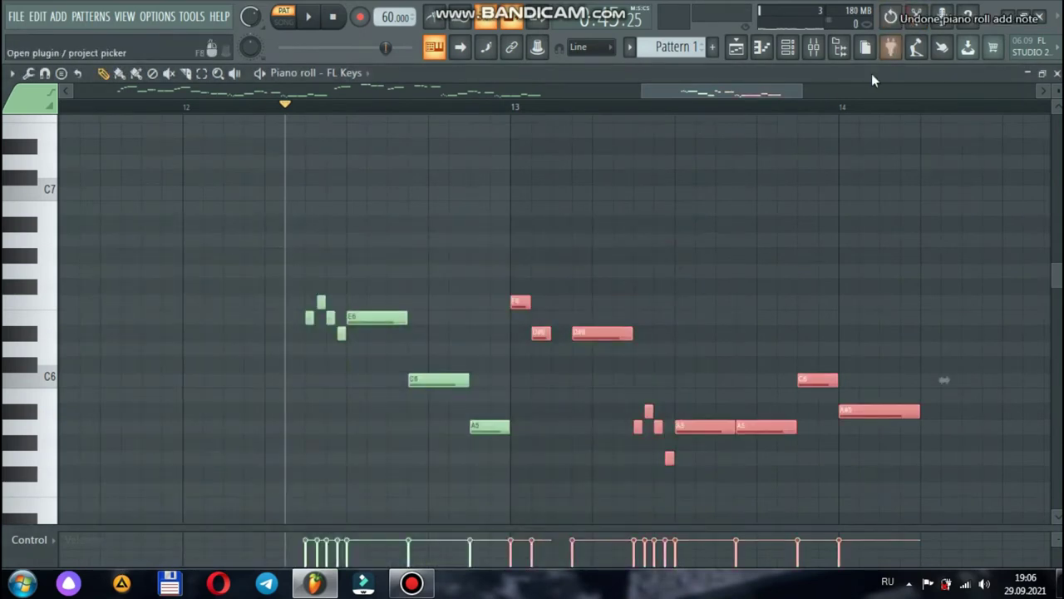
- Raise the selected notes from bar 13 onward two semitones so they start on G6, and play the phrase back
key(space)
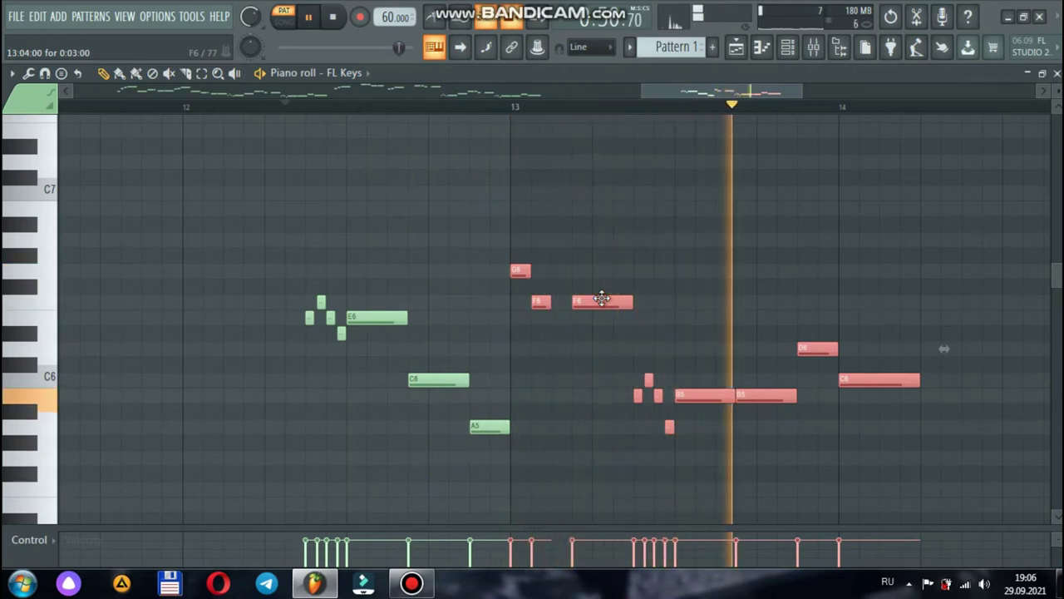
key(space)
key(space)
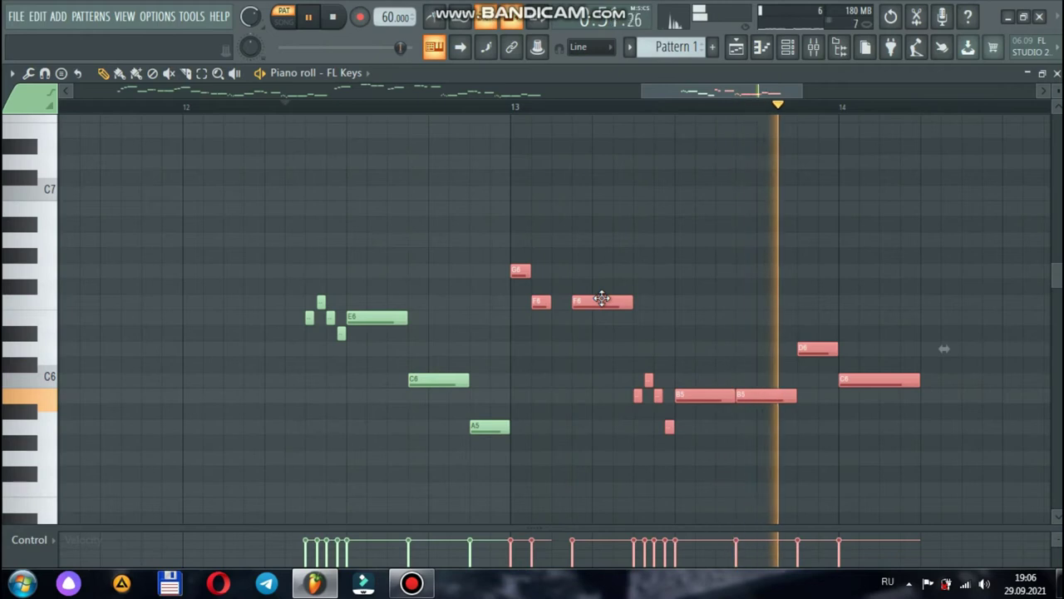
key(space)
drag(697, 87, 712, 90)
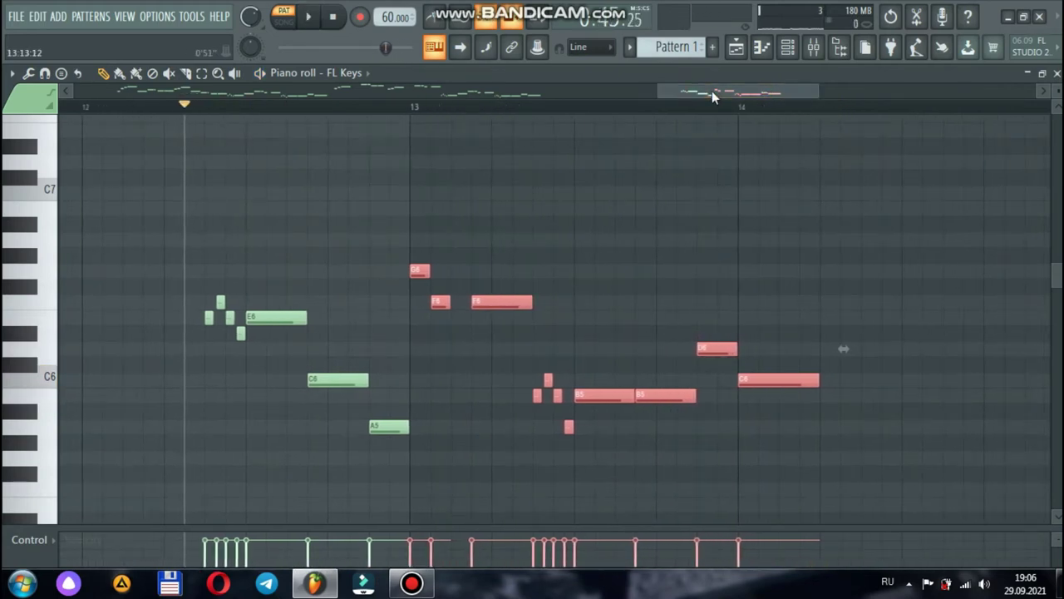
- Select the whole phrase across bars 12 to 14, move it one bar earlier, and play it back from bar 11
drag(930, 123, 188, 496)
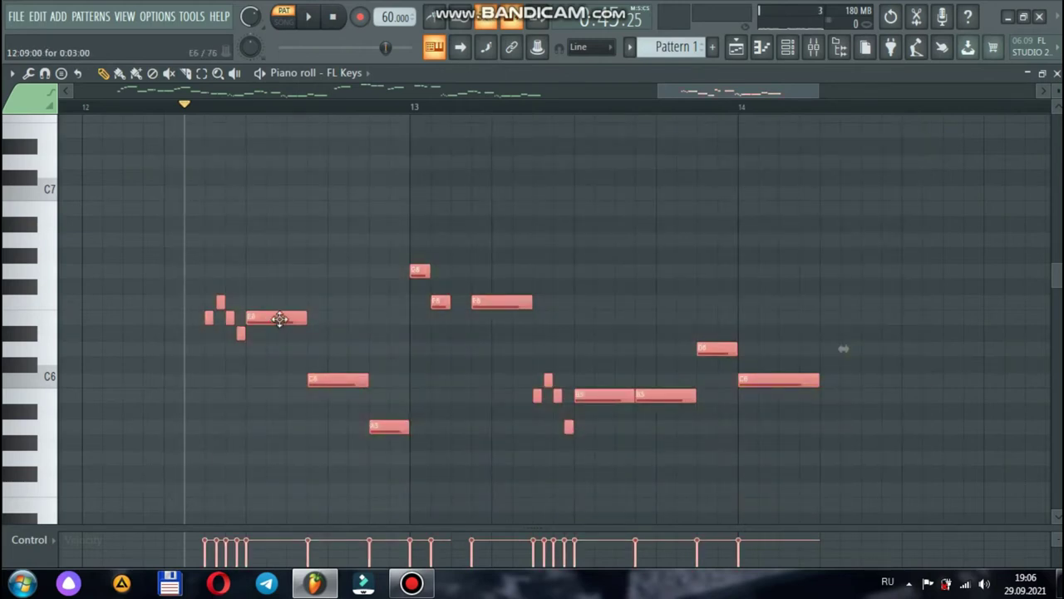
mouse_move(279, 317)
mouse_down()
mouse_move(5, 321)
mouse_move(444, 319)
mouse_move(346, 307)
mouse_move(353, 282)
mouse_up()
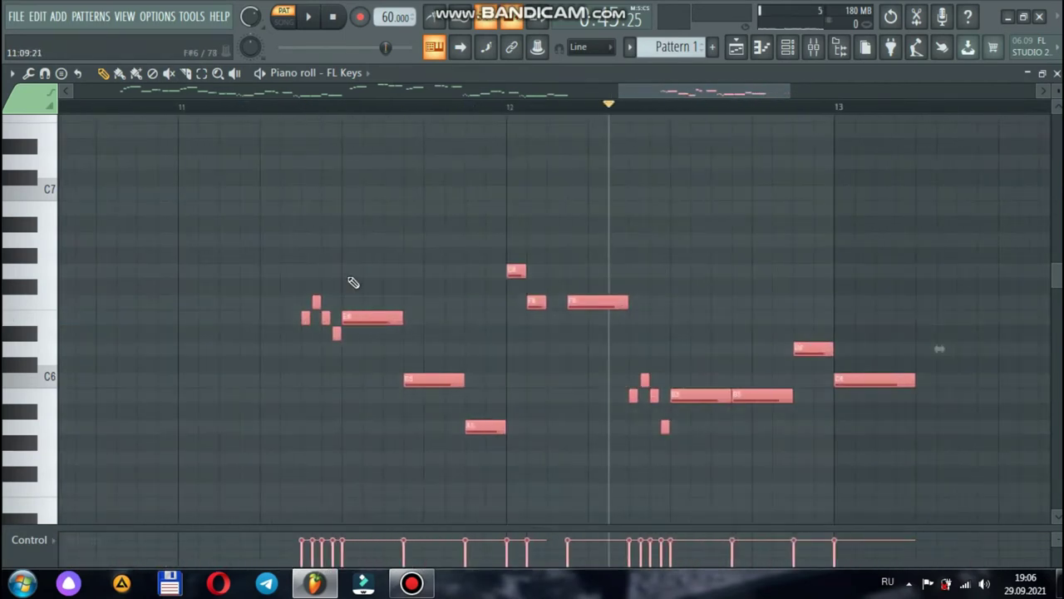
click(302, 108)
key(space)
click(801, 176)
right_click(801, 175)
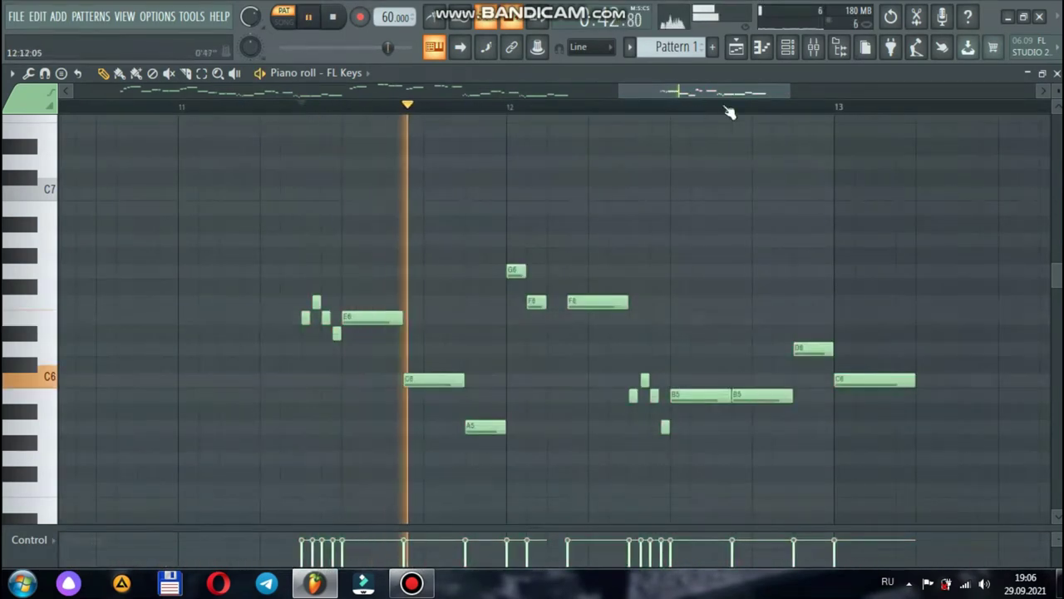
drag(671, 93, 782, 96)
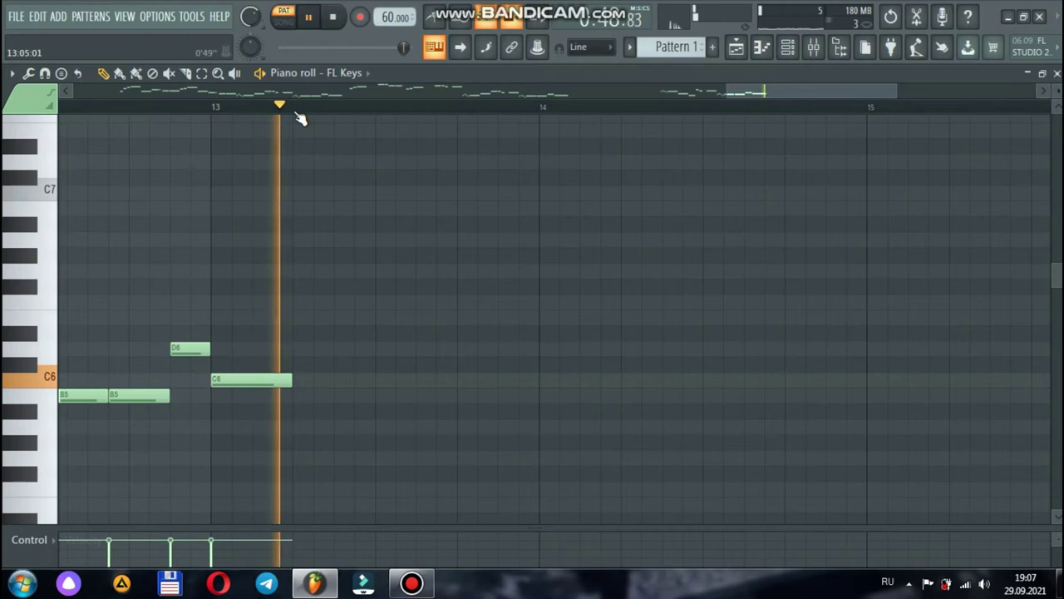
key(space)
- Copy the whole phrase starting in bar 11 so that the copy's long E6 falls at the start of bar 15
drag(349, 158, 200, 466)
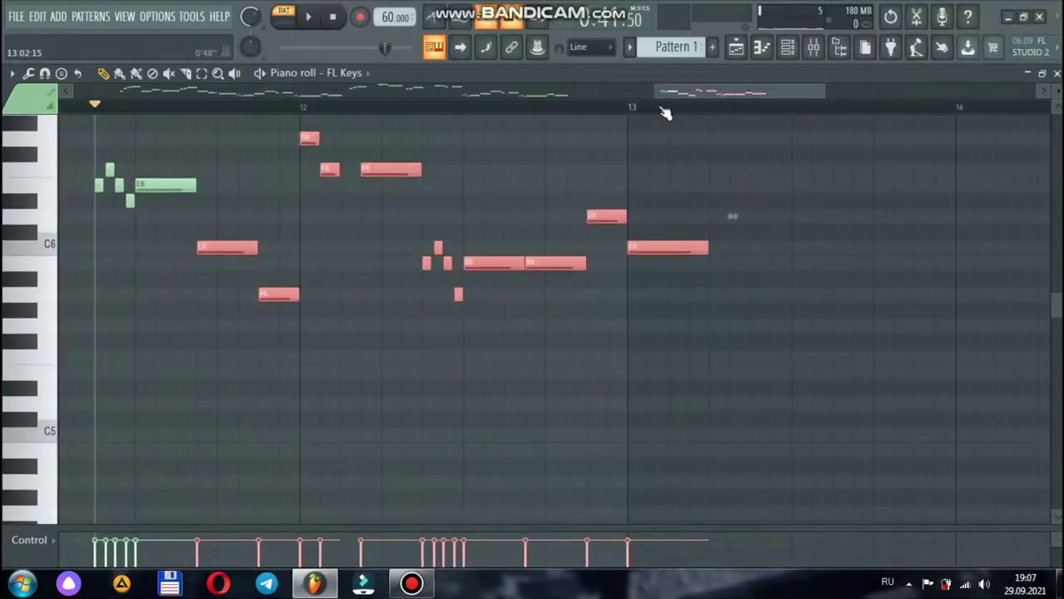
drag(646, 92, 480, 92)
drag(1055, 298, 1057, 281)
drag(928, 170, 552, 446)
drag(606, 255, 984, 249)
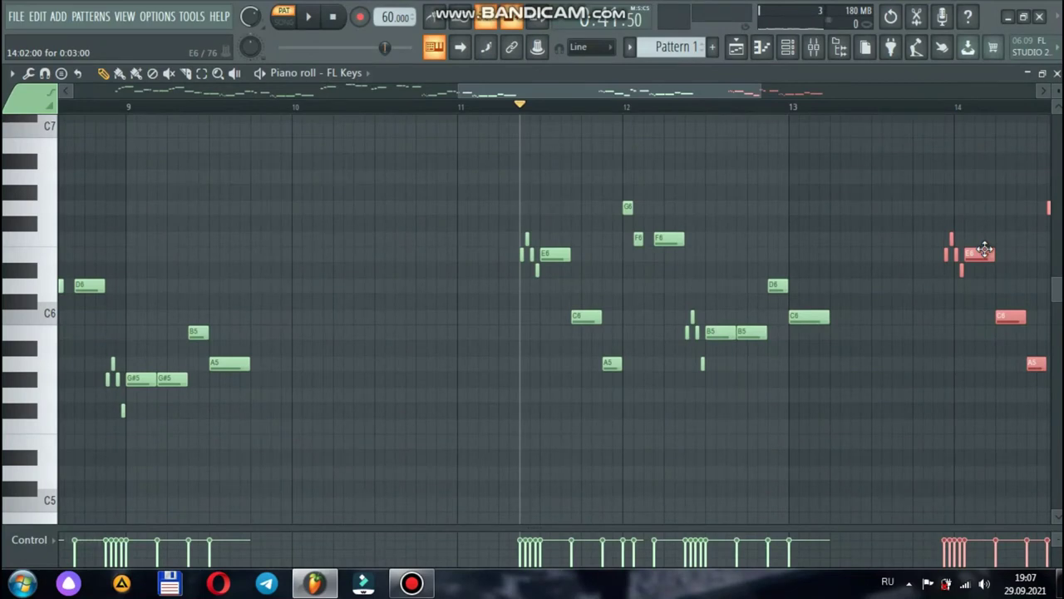
mouse_move(985, 250)
mouse_down()
mouse_move(1031, 248)
mouse_move(909, 243)
mouse_up()
- Play back the copied phrase from just before bar 15 through bar 16
key(space)
key(space)
click(848, 108)
key(space)
mouse_move(754, 95)
mouse_down()
mouse_move(840, 95)
mouse_move(866, 108)
mouse_up()
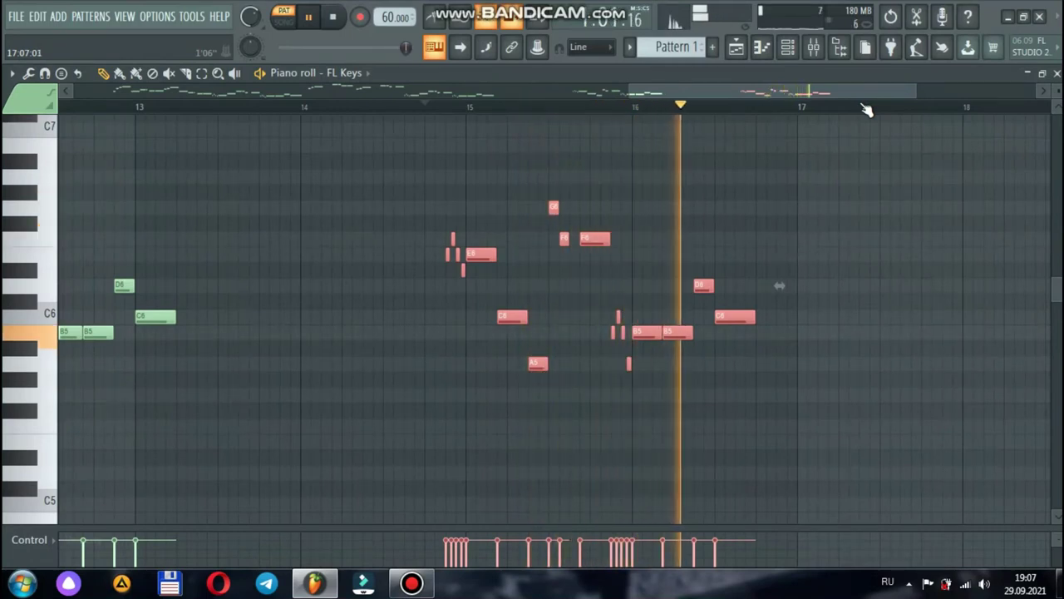
key(space)
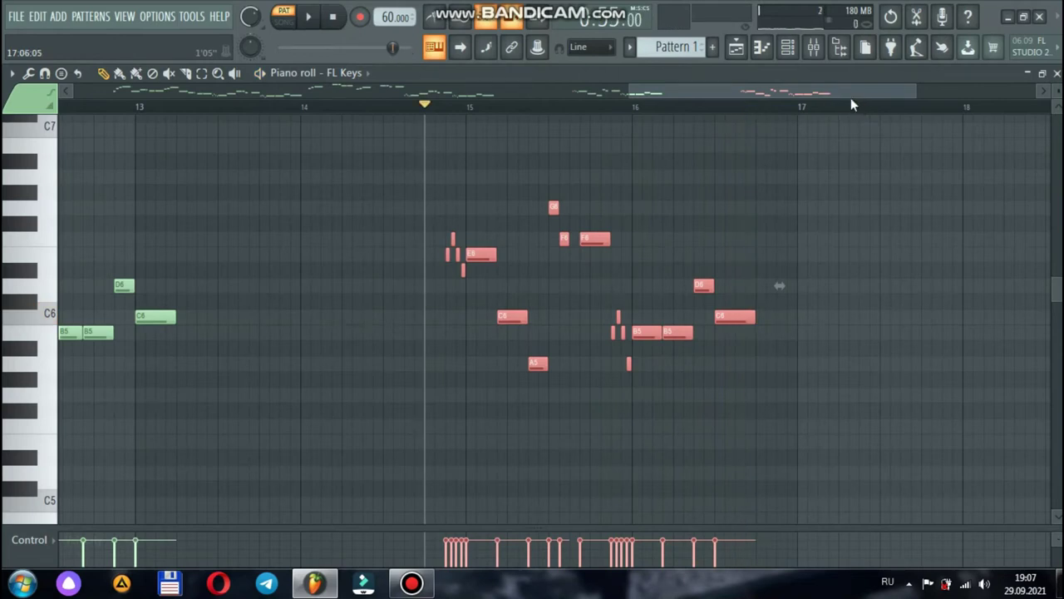
- Play the original phrase from bar 11 and lower the second long B5 in bar 12 to E5, auditioning G5 first
drag(696, 93, 549, 96)
click(521, 94)
click(362, 107)
key(space)
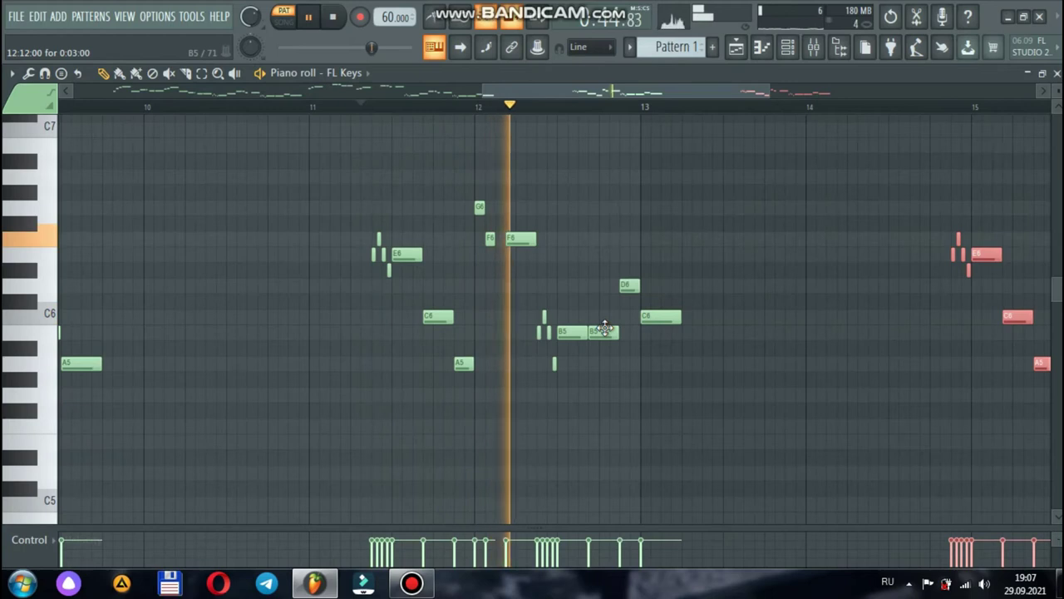
drag(605, 329, 604, 387)
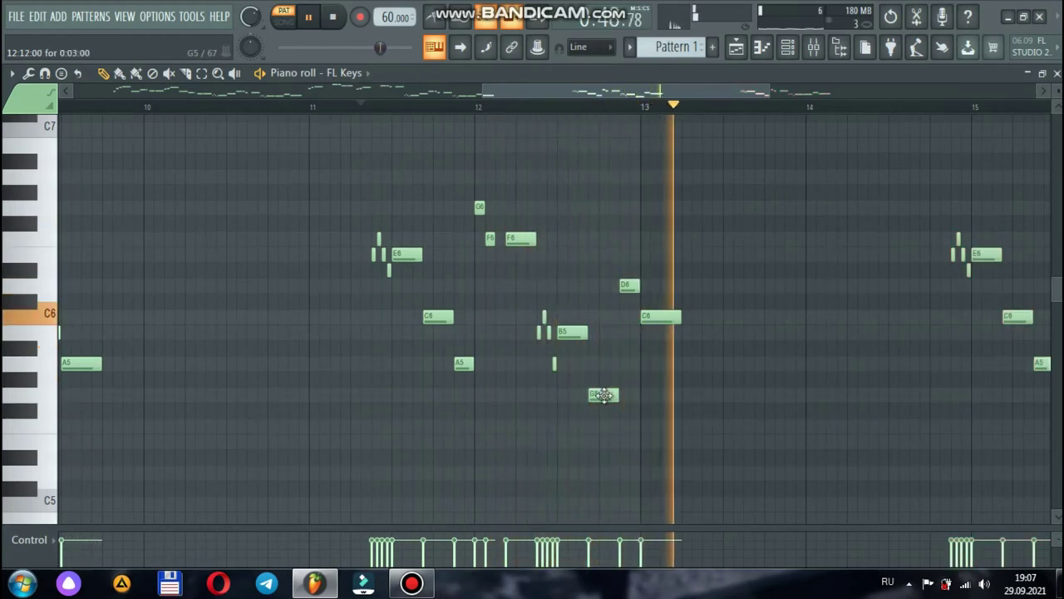
key(space)
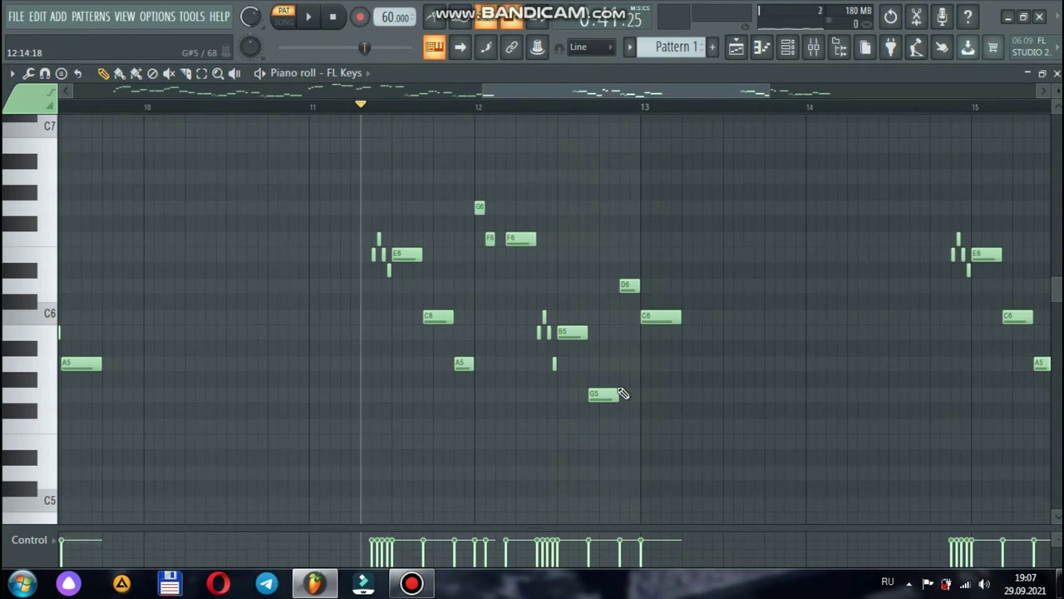
key(space)
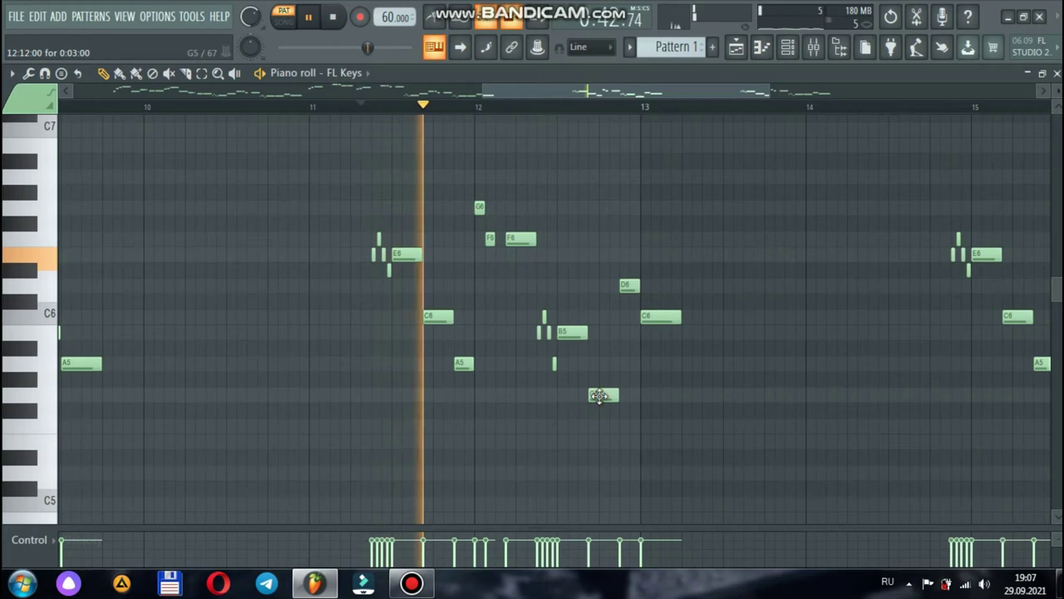
drag(598, 396, 603, 449)
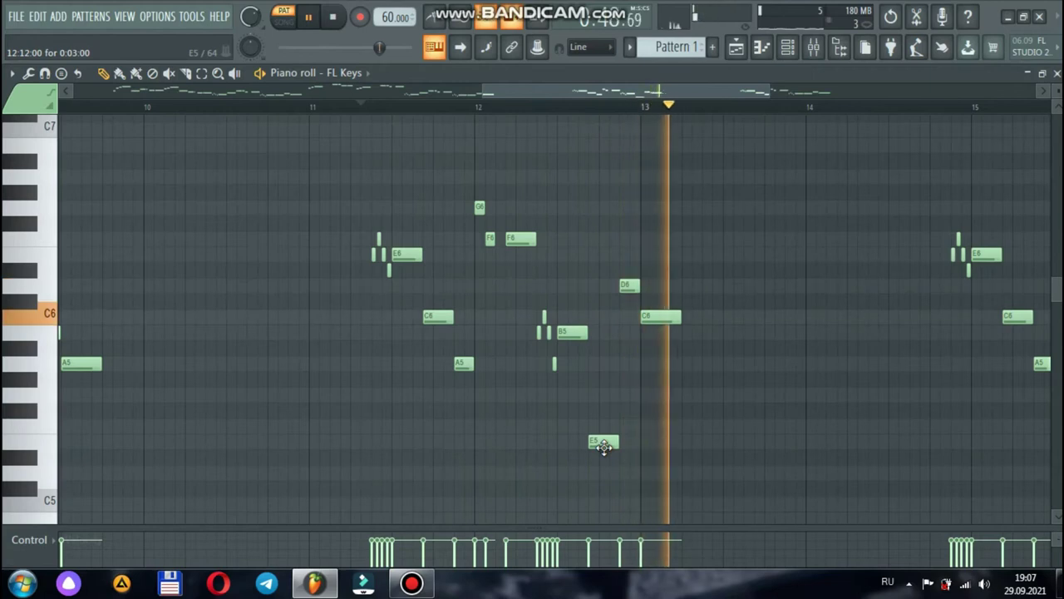
- Lower the matching second long B5 in bar 16 of the copied phrase to E5 and play that part back
drag(649, 92, 813, 96)
click(614, 106)
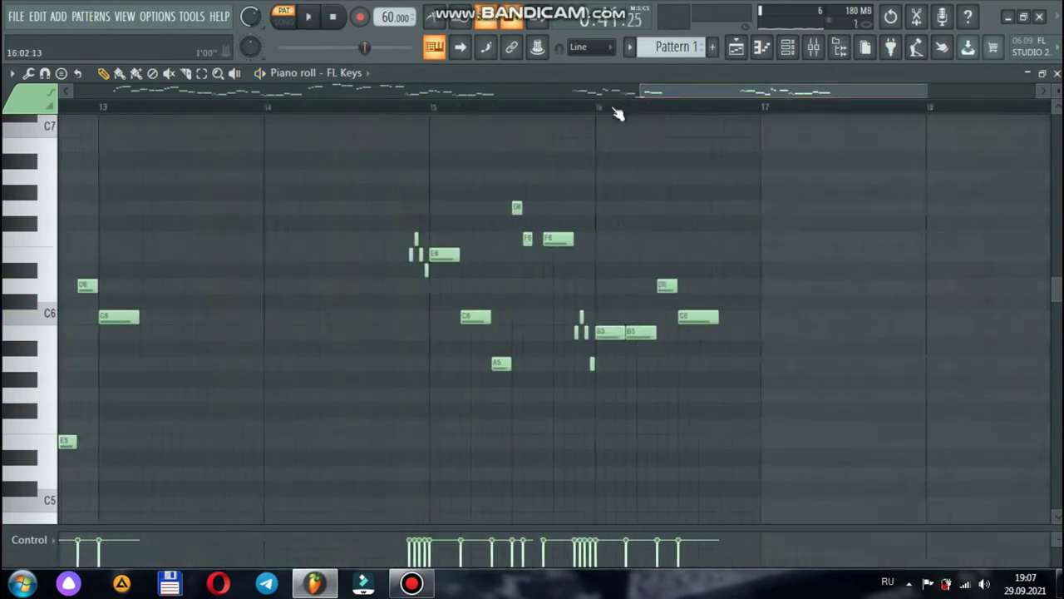
key(space)
drag(637, 333, 640, 448)
key(space)
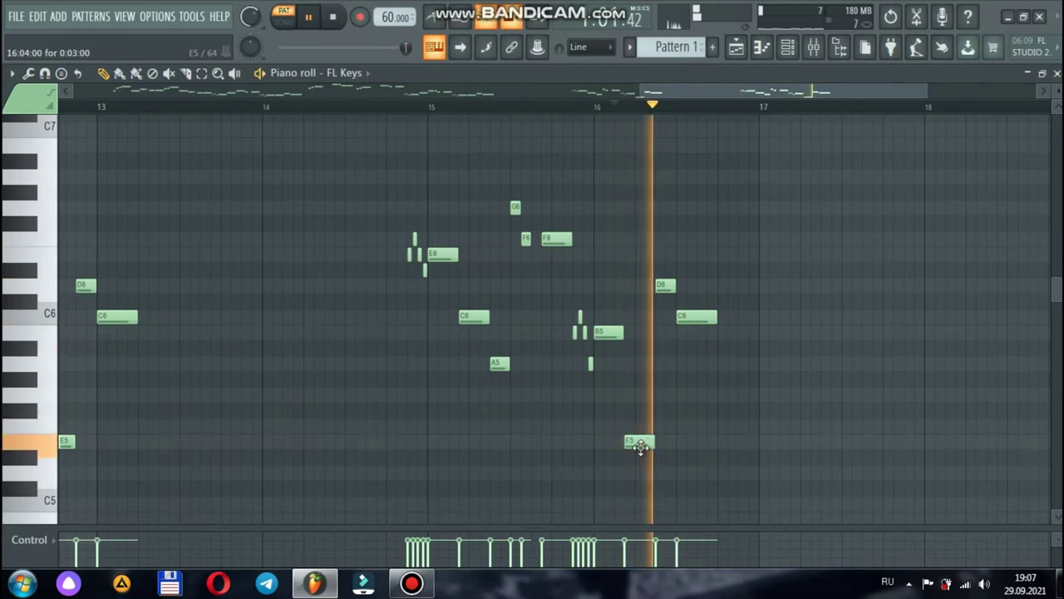
key(space)
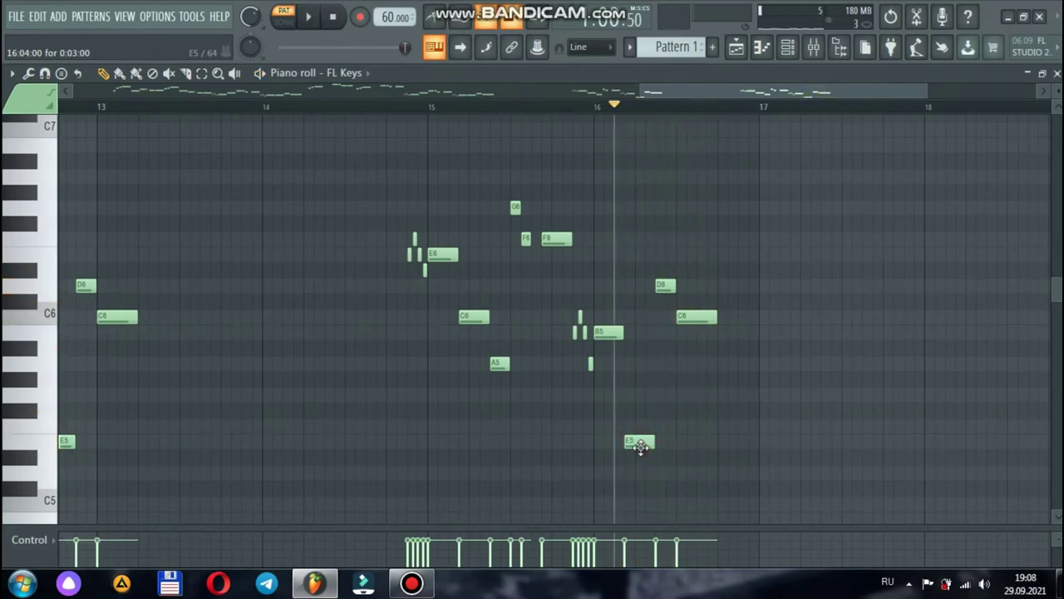
drag(778, 509, 358, 172)
drag(449, 255, 946, 255)
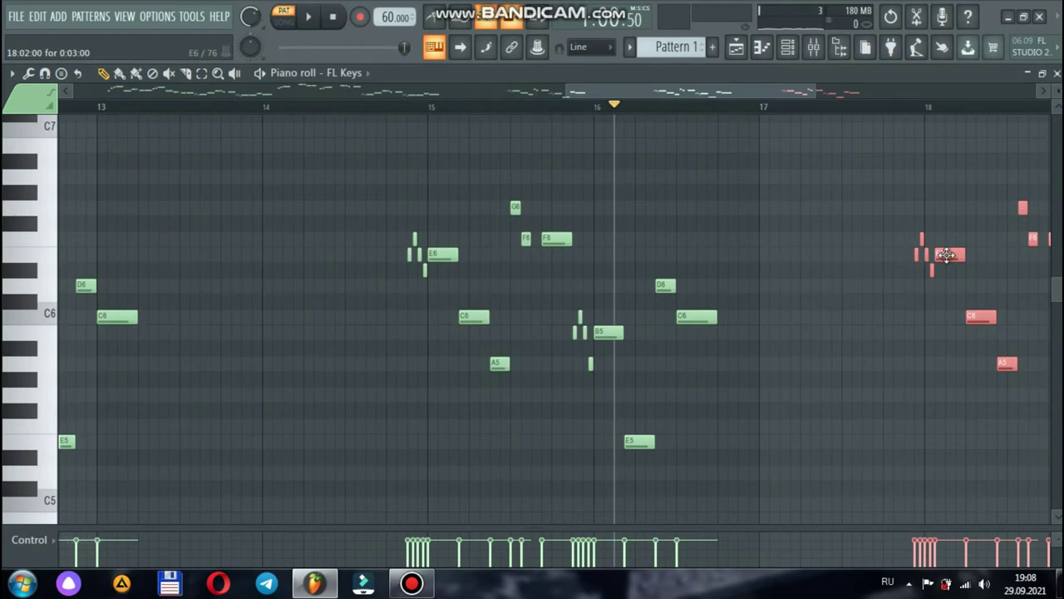
key(Delete)
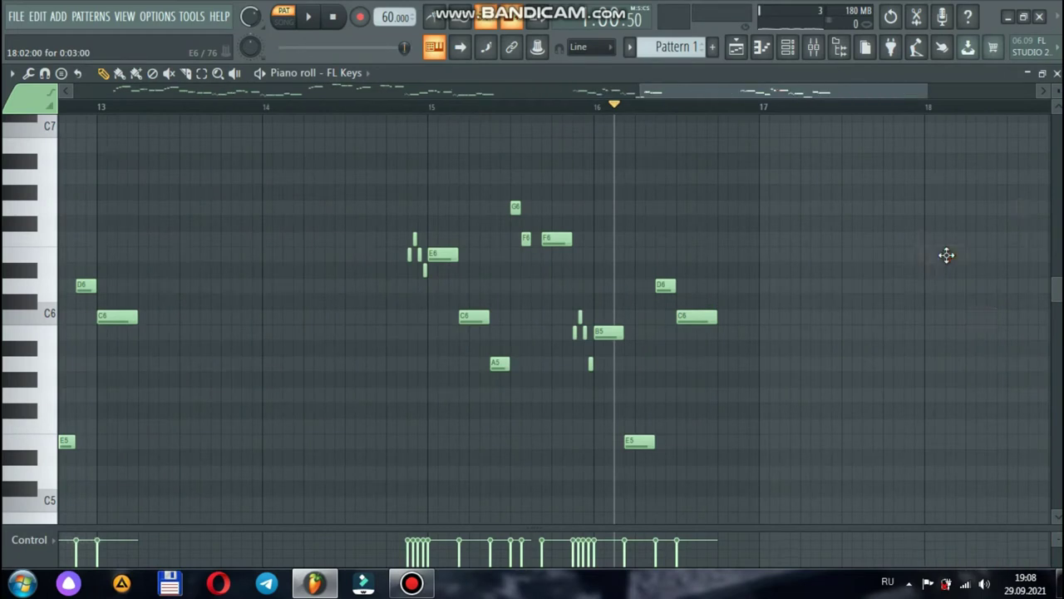
- Audition the end of the copied phrase and lengthen its closing C6 in bar 16 to six steps
key(space)
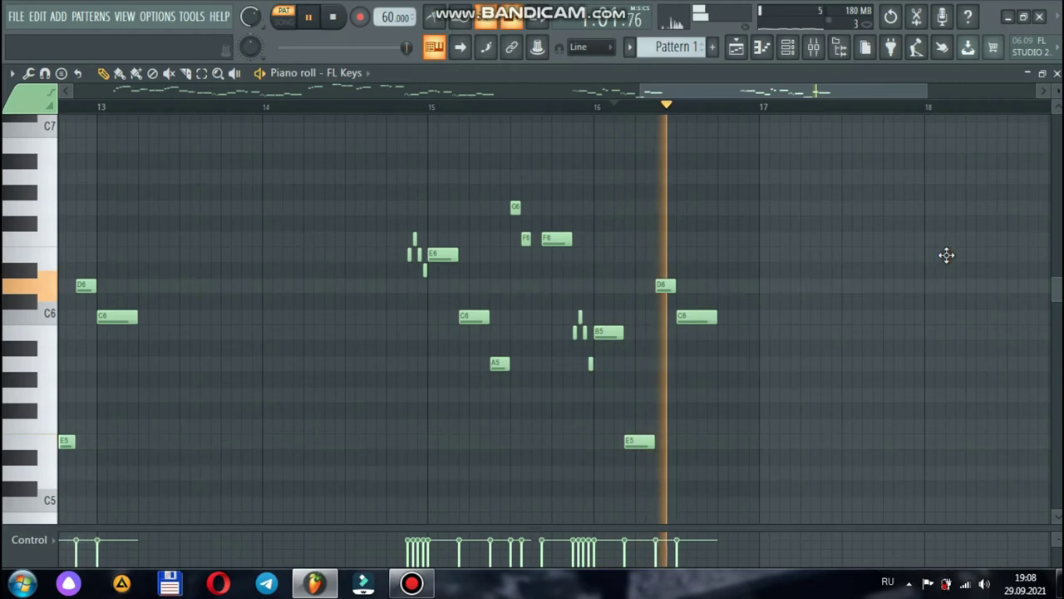
key(space)
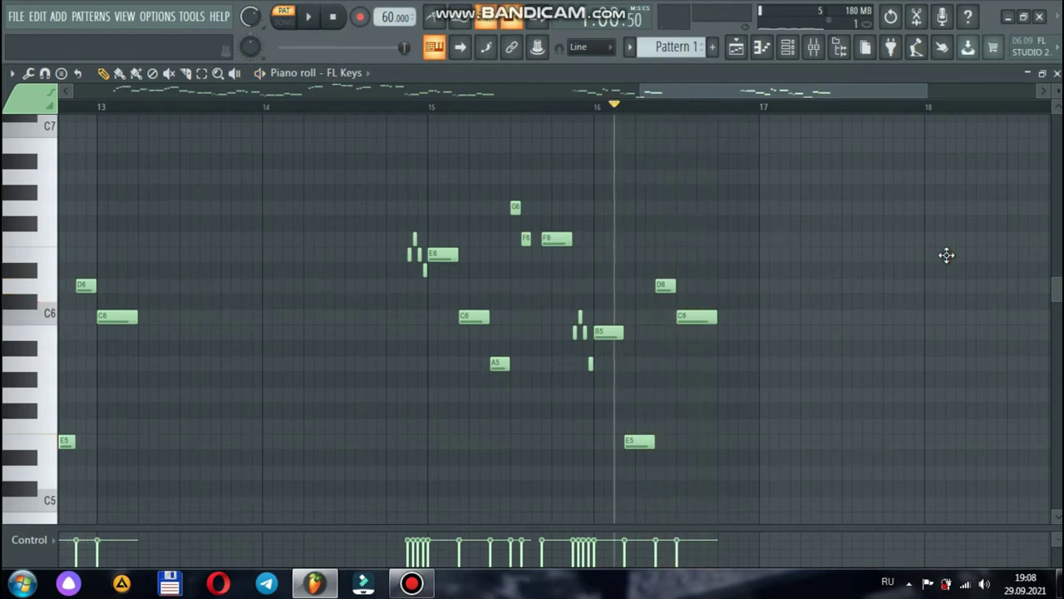
drag(715, 317, 737, 320)
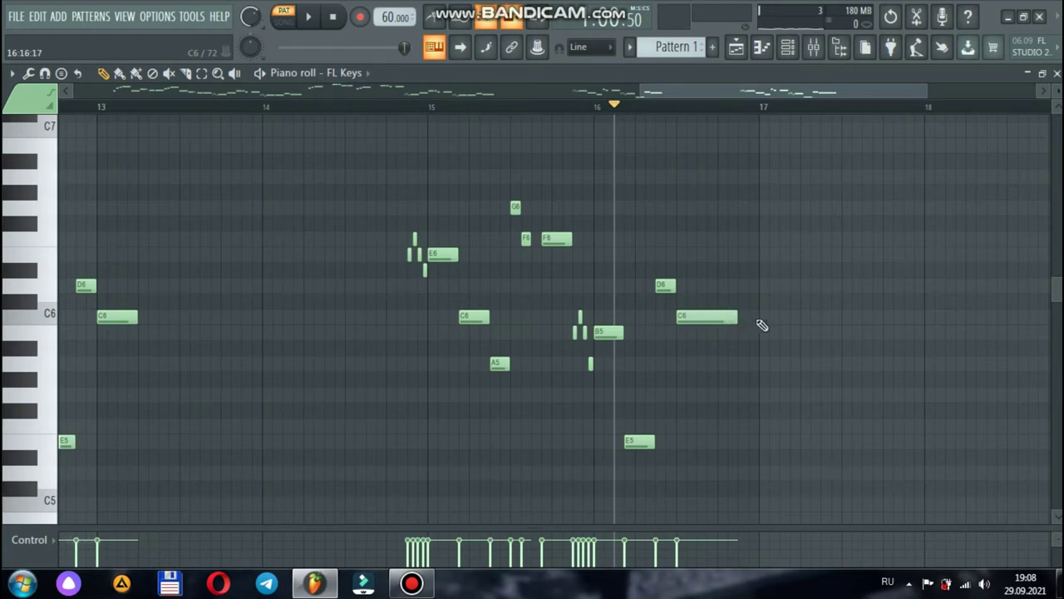
- Add a three-step E6 at the start of bar 17 and an overlapping D6 on its third step, and play them back
click(759, 264)
drag(760, 252, 788, 253)
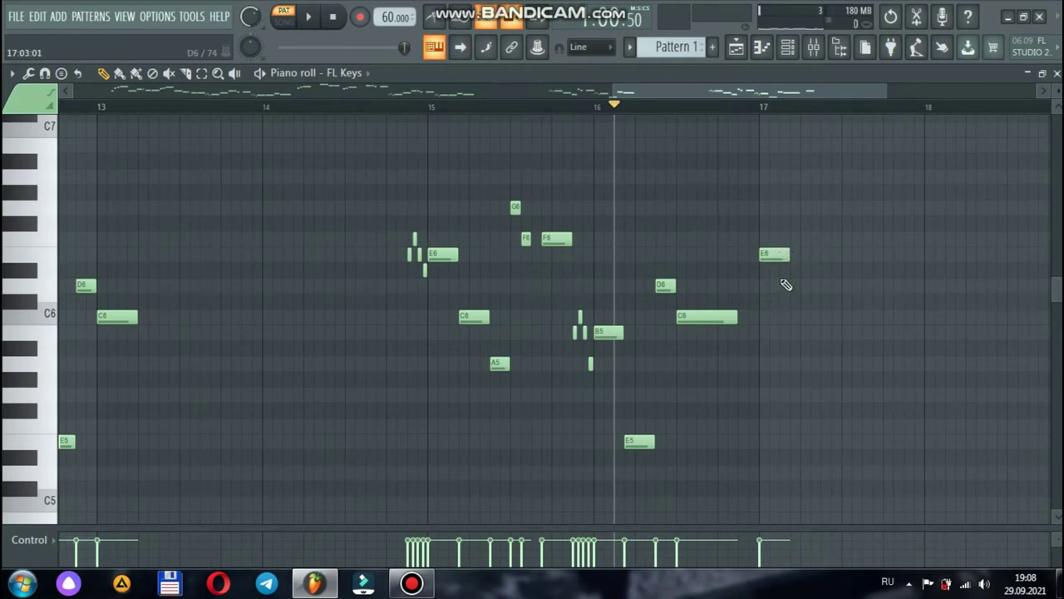
click(783, 287)
key(space)
drag(697, 94, 785, 100)
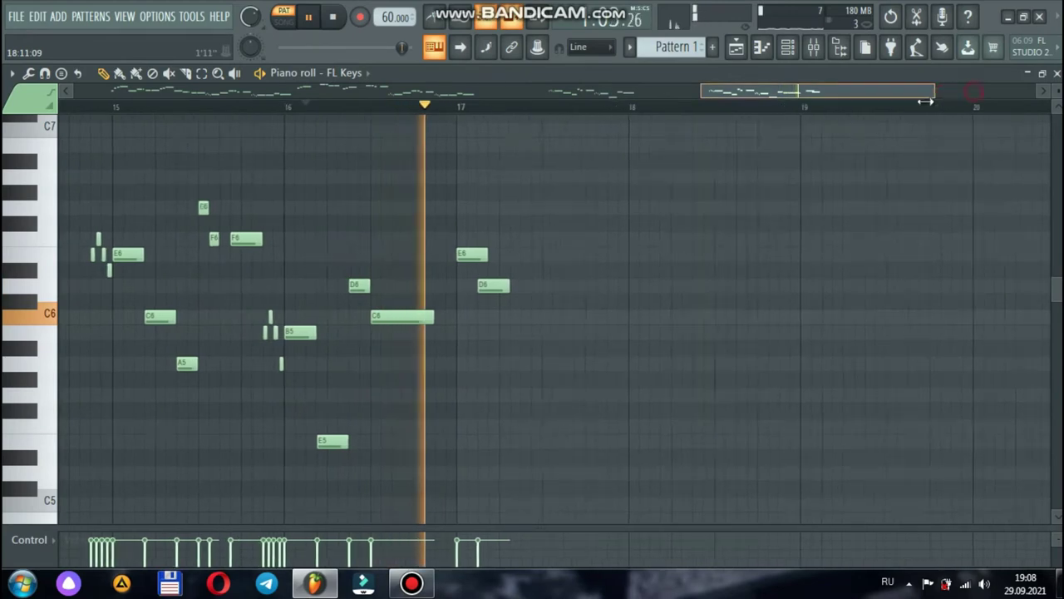
drag(975, 91, 891, 106)
key(space)
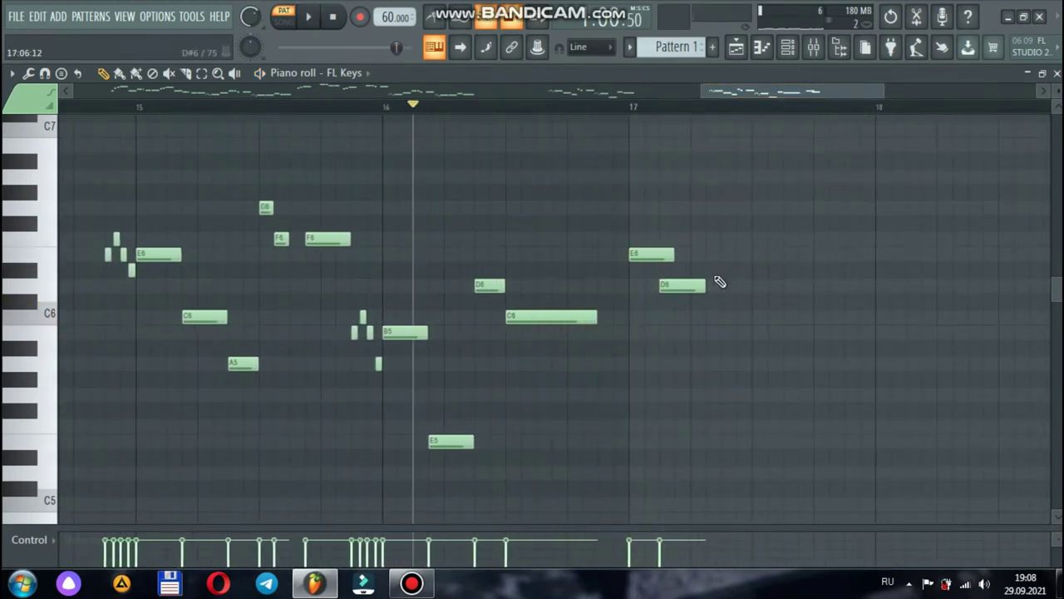
- Resize the E6 at the start of bar 17 to four steps and its D6 to two, and add a four-step F5 after them
key(space)
drag(674, 253, 690, 254)
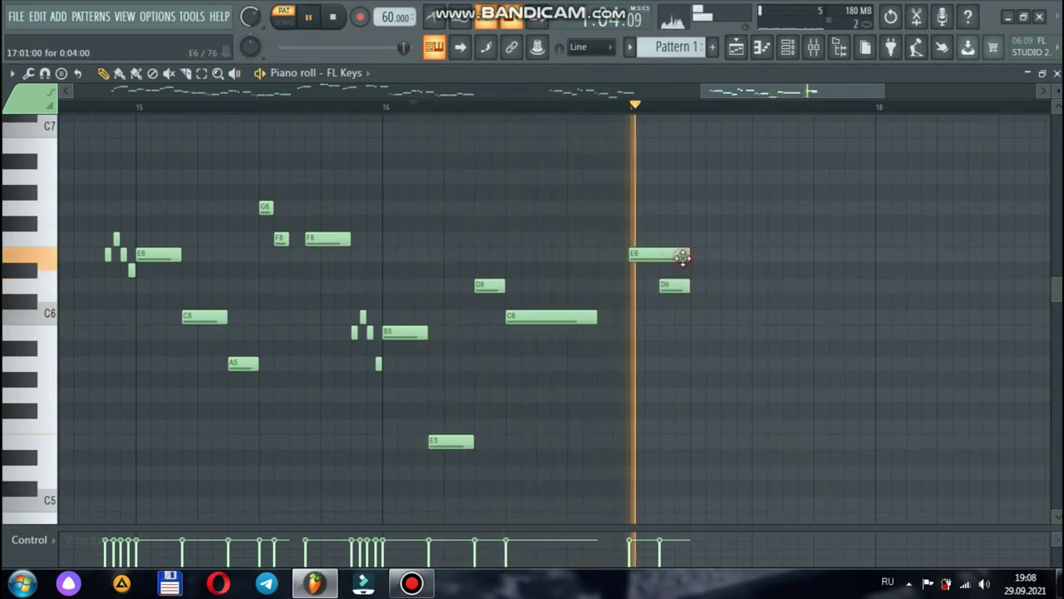
click(690, 427)
key(space)
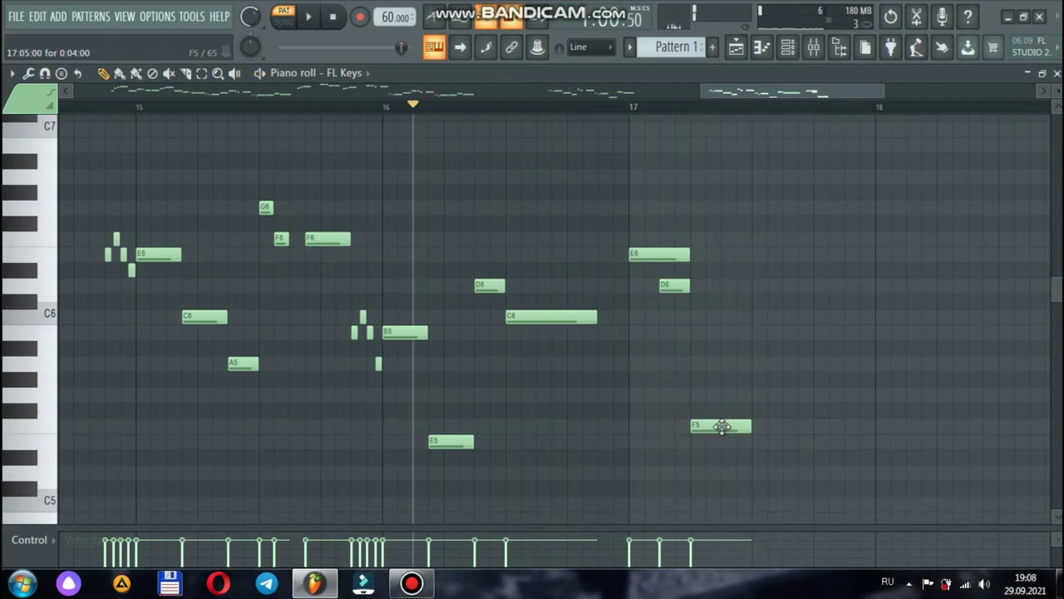
- Add a two-step E6, a one-step D6 and a one-step F5 after the long F5 in bar 17, and play back from bar 17
click(755, 254)
drag(811, 253, 784, 253)
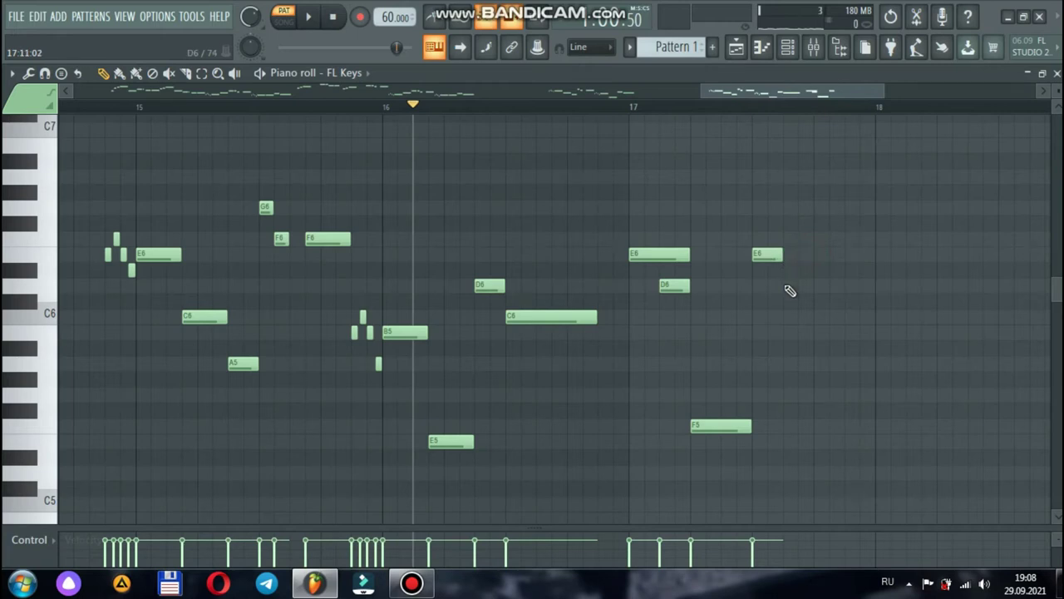
click(790, 287)
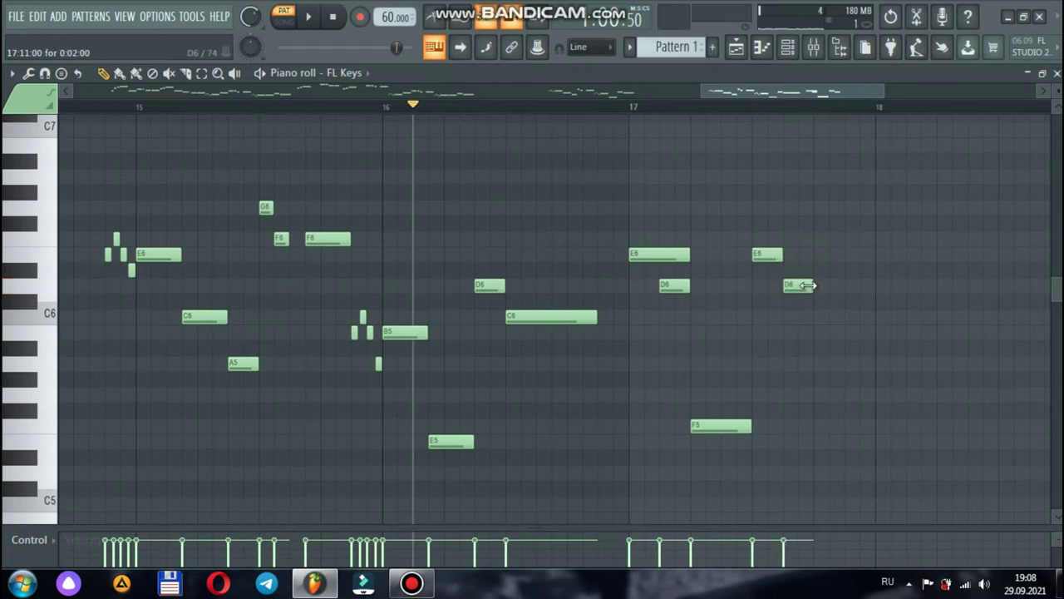
drag(811, 288, 796, 287)
key(space)
click(803, 425)
key(space)
click(629, 106)
key(space)
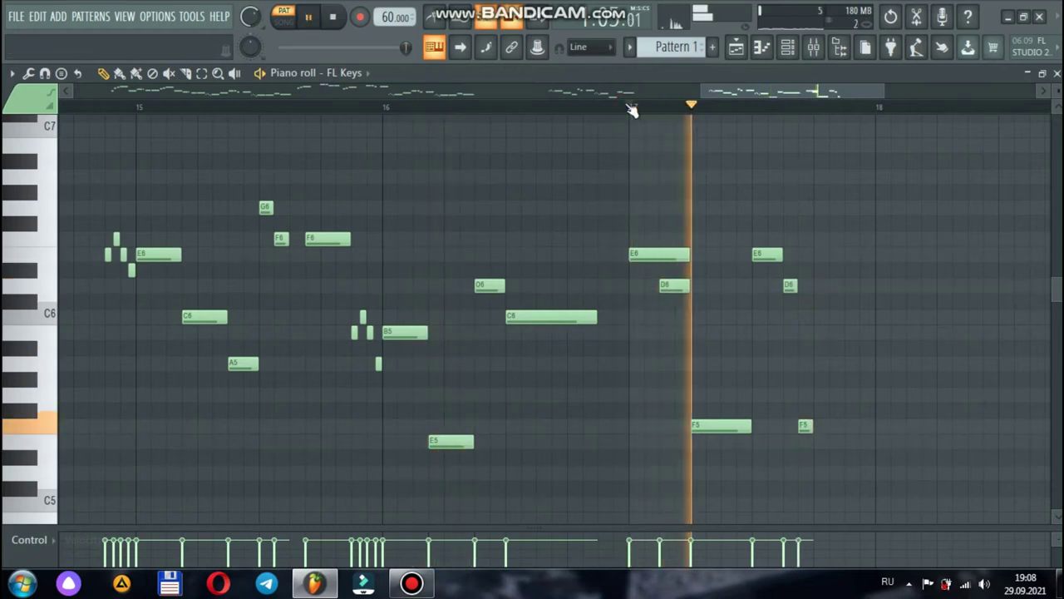
key(space)
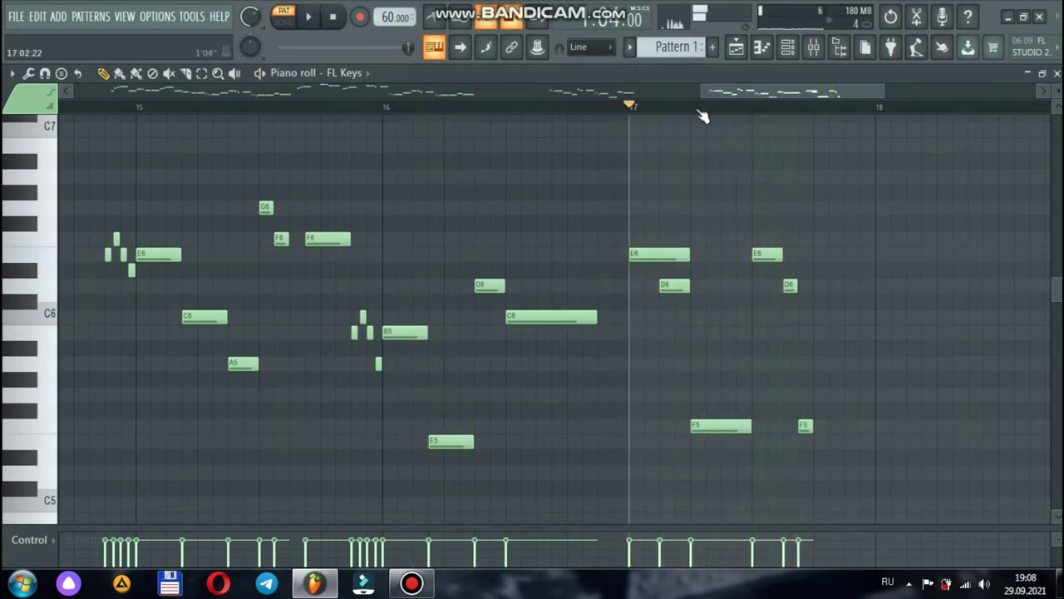
- Fill the end of bar 17 with a two-step E6, a one-step D6 and a one-step E5, and add a one-step D6 at bar 18
scroll(779, 95, down, 3)
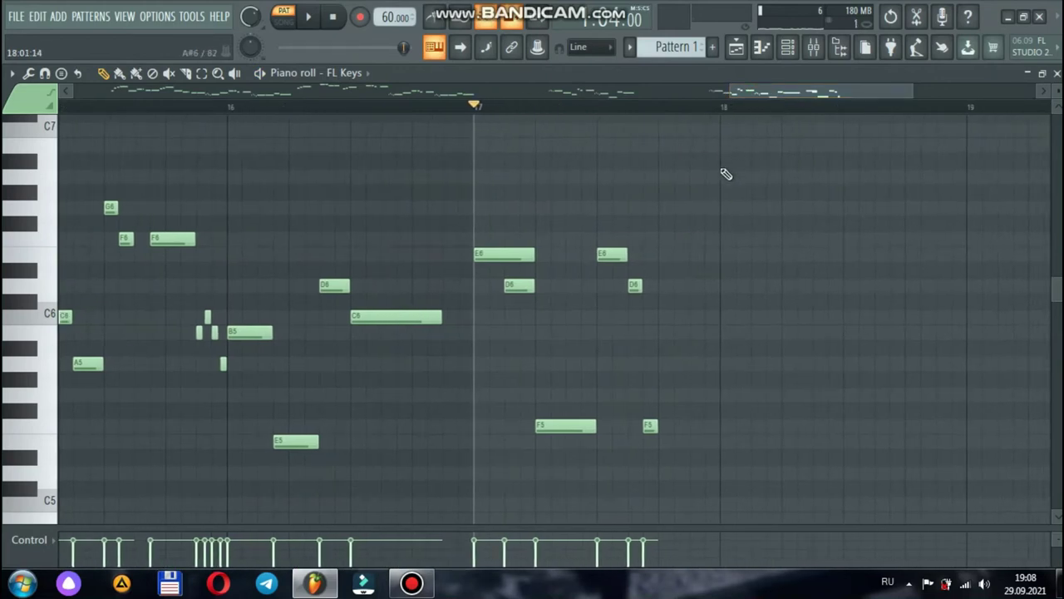
click(664, 257)
click(695, 287)
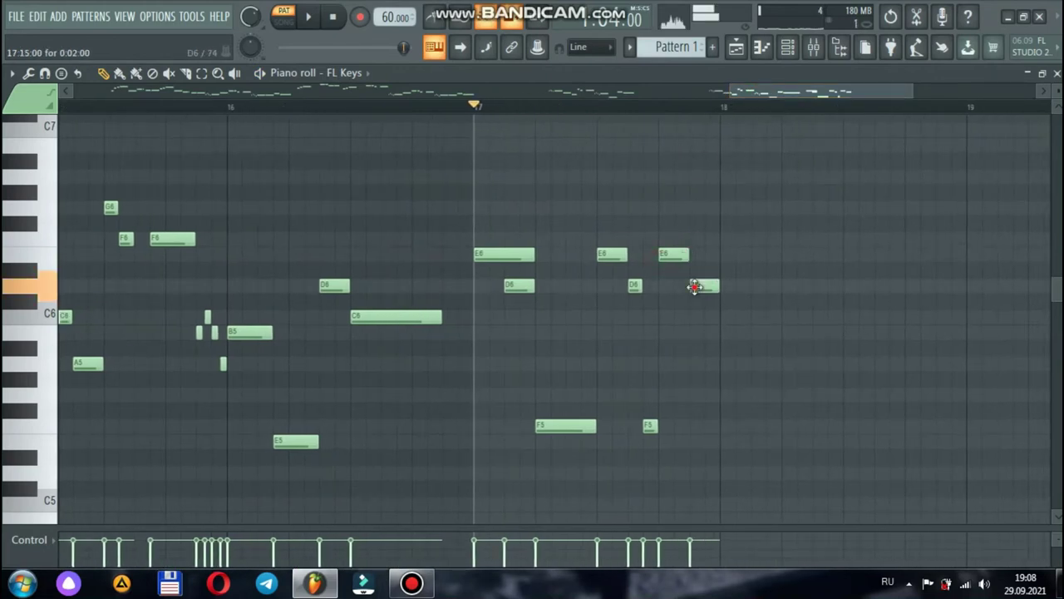
drag(716, 286, 702, 287)
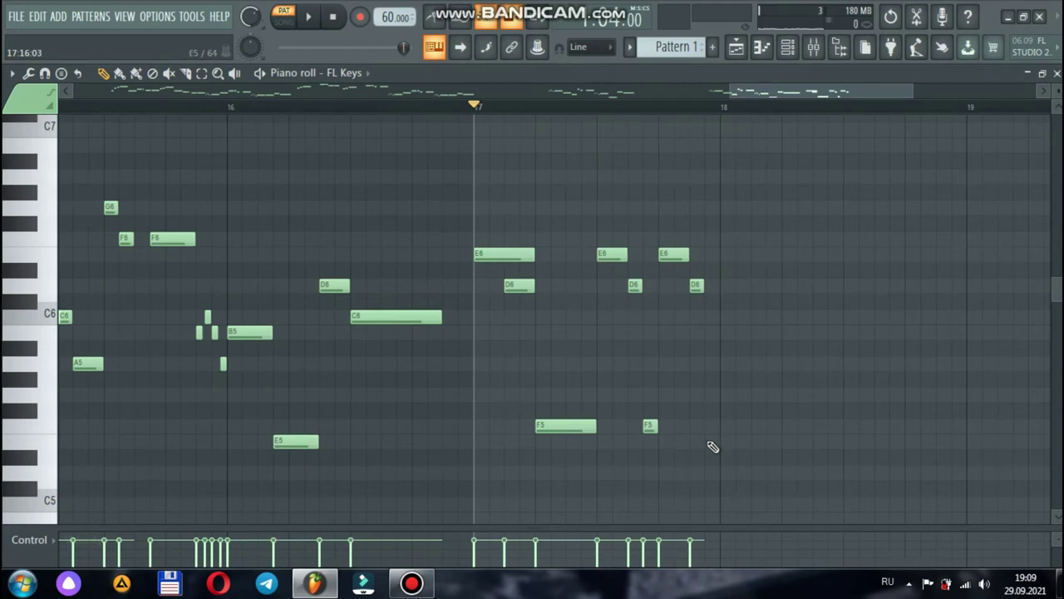
click(708, 441)
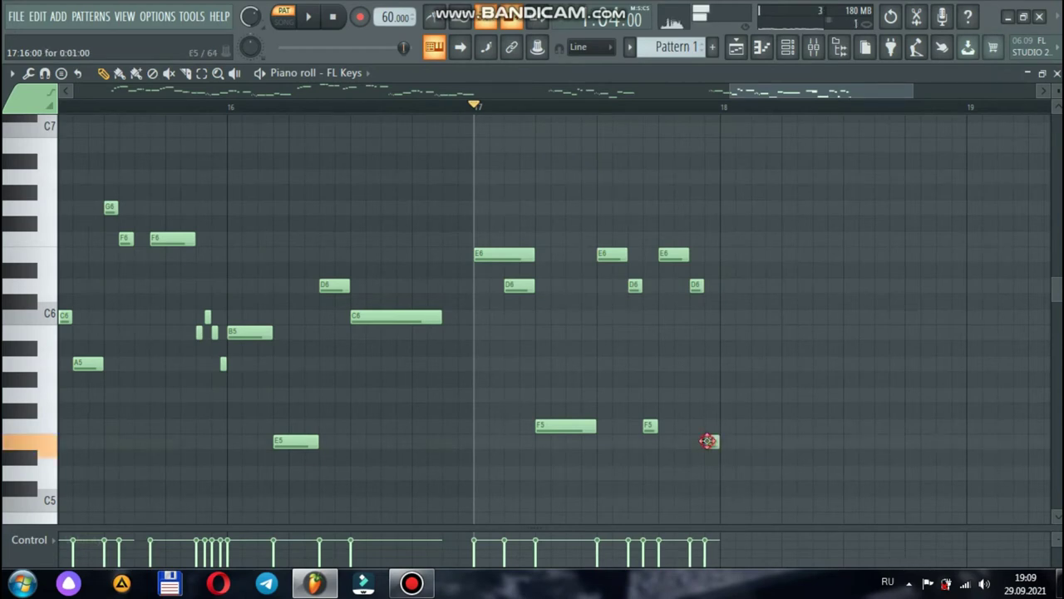
click(729, 286)
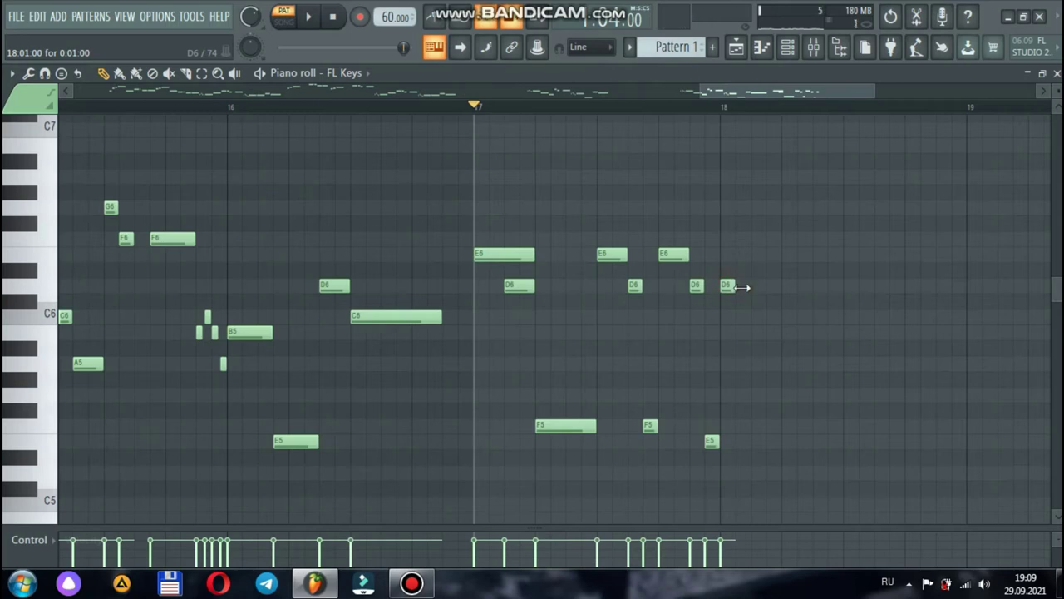
- Lengthen the D6 opening bar 18 to two steps and follow it with a two-step C6, four-step E5, two-step D6 and two-step C6
click(755, 316)
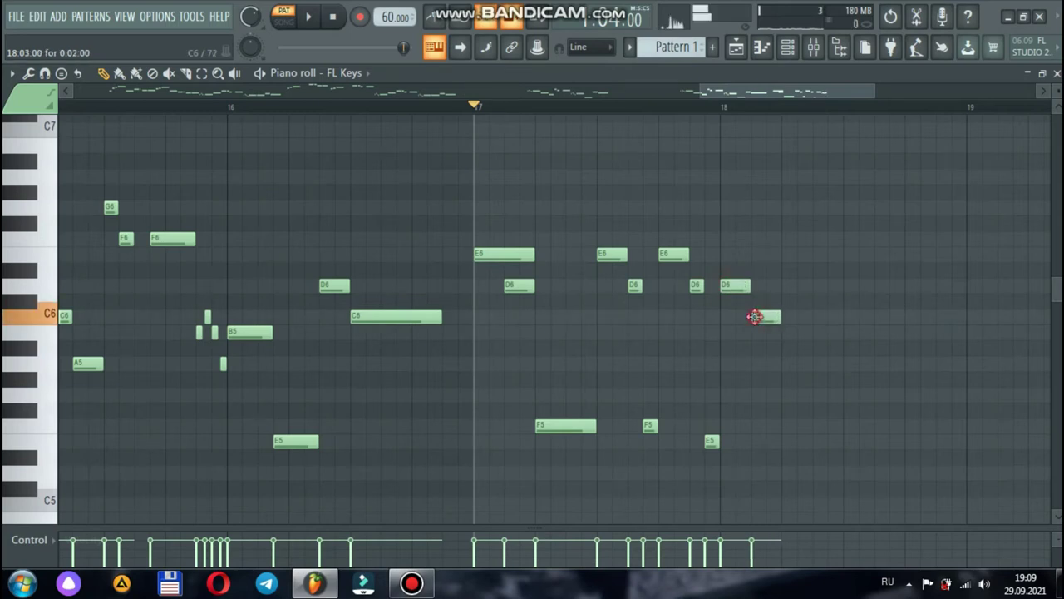
click(784, 442)
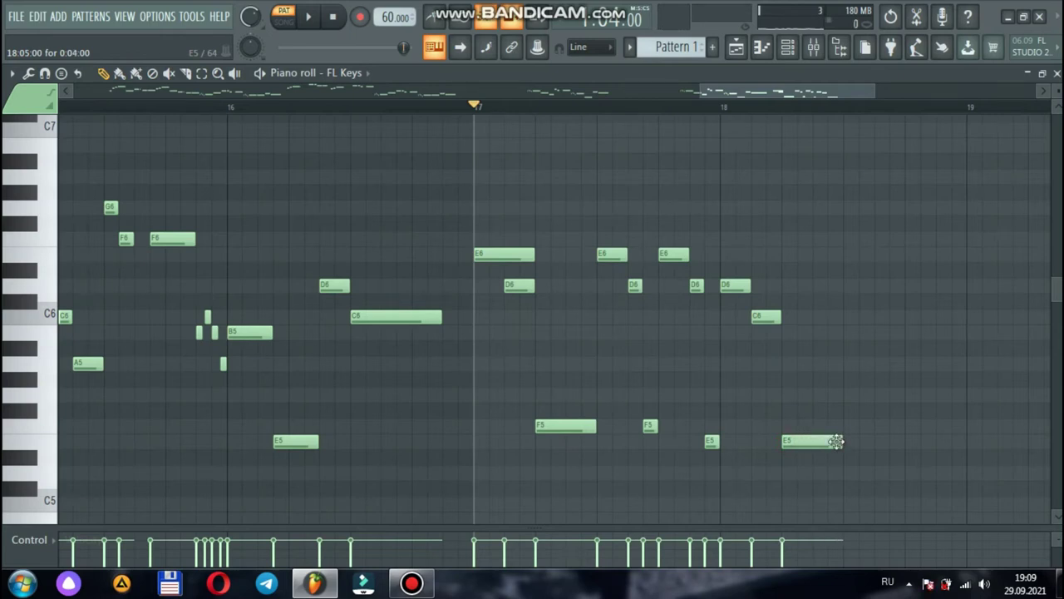
click(844, 286)
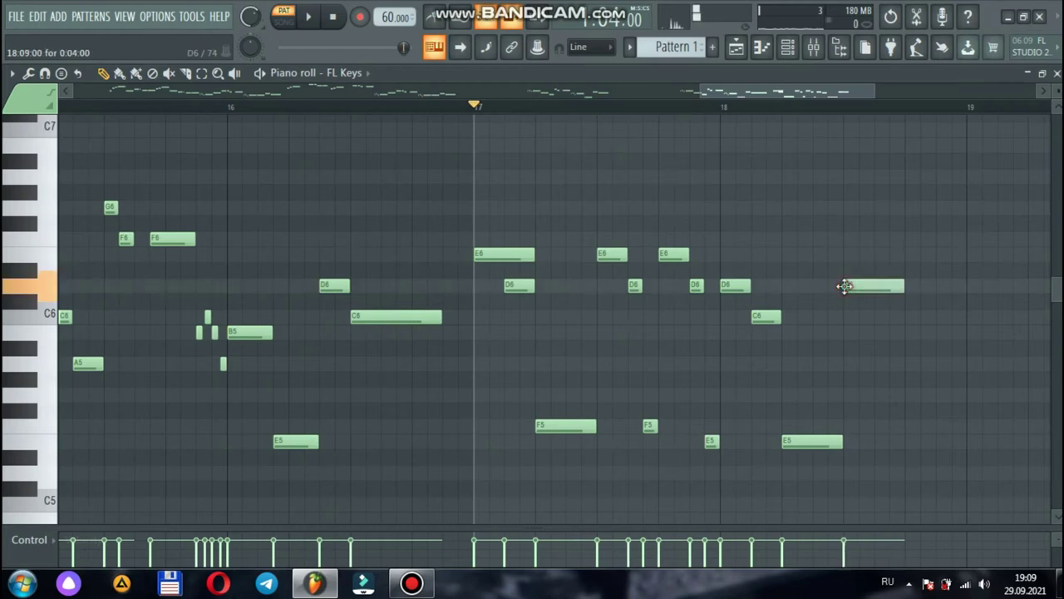
drag(906, 288, 874, 287)
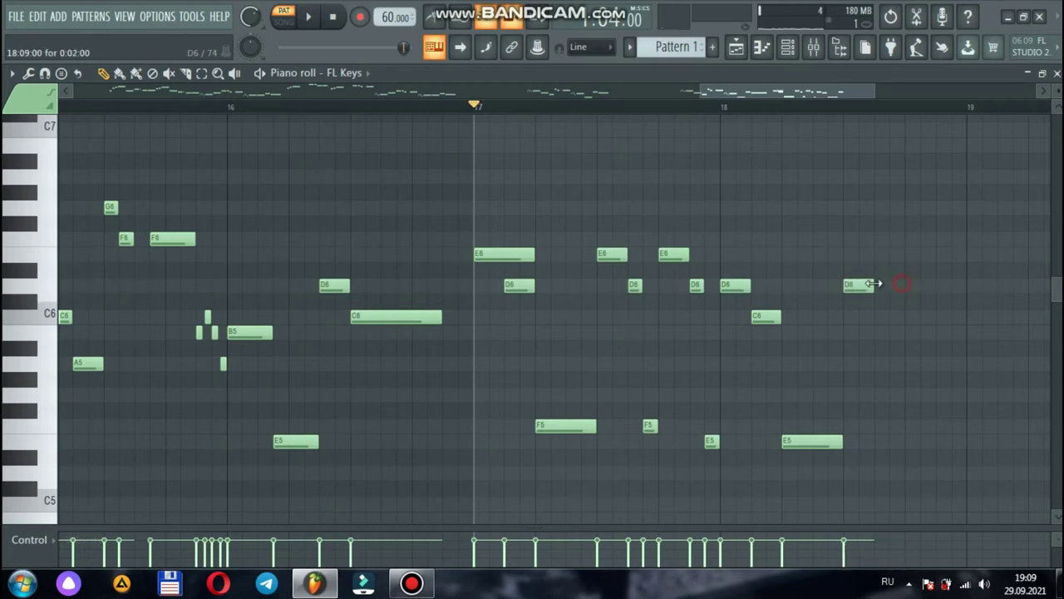
click(878, 318)
click(881, 318)
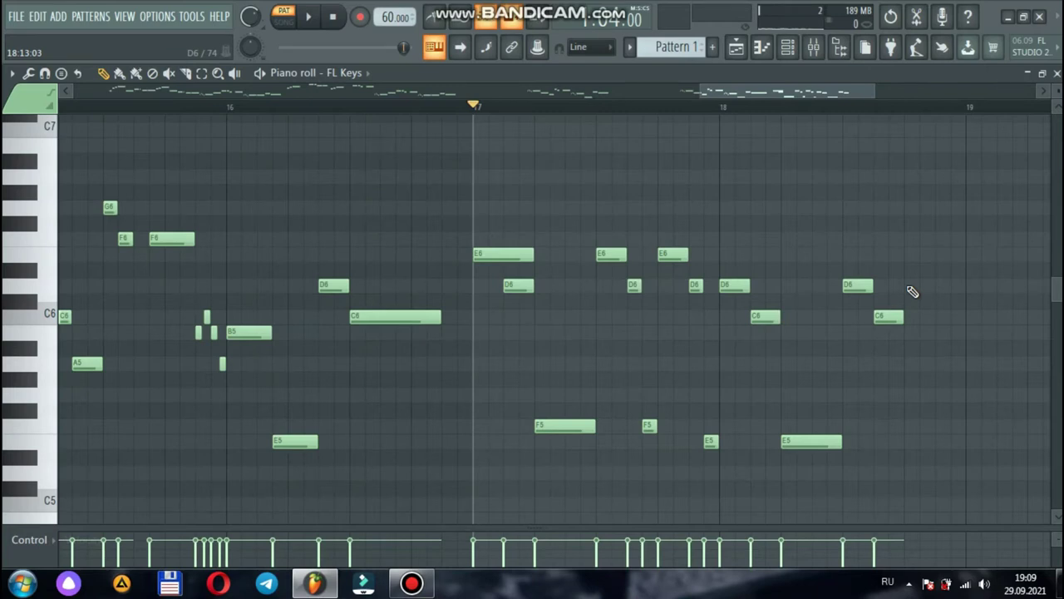
- Play back from bar 17, shorten the last C6 in bar 18 to one step, and add a one-step E5 and two-step D6 and C6
key(space)
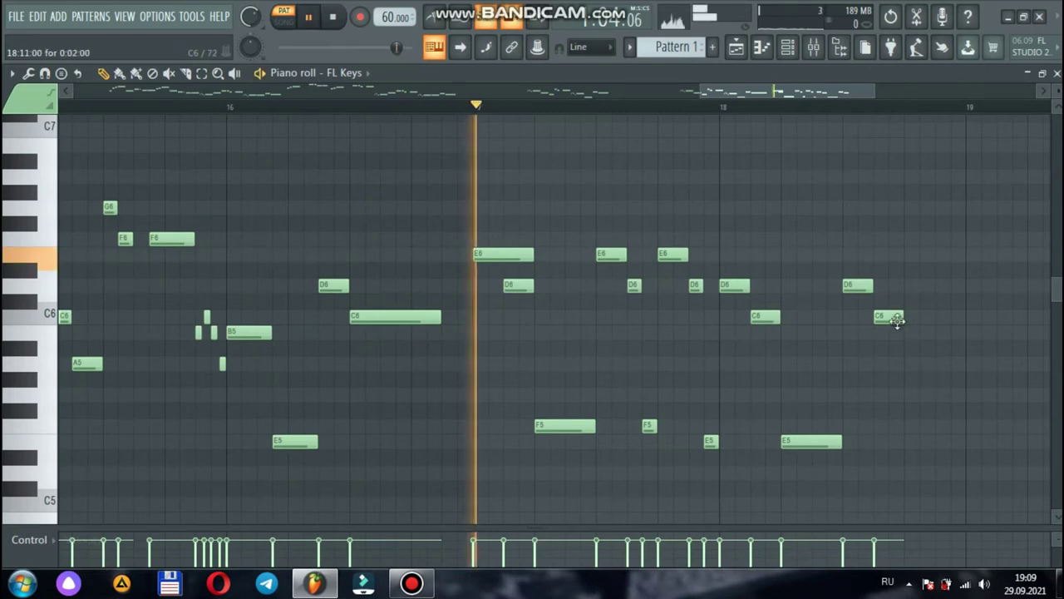
drag(902, 317, 888, 319)
click(894, 440)
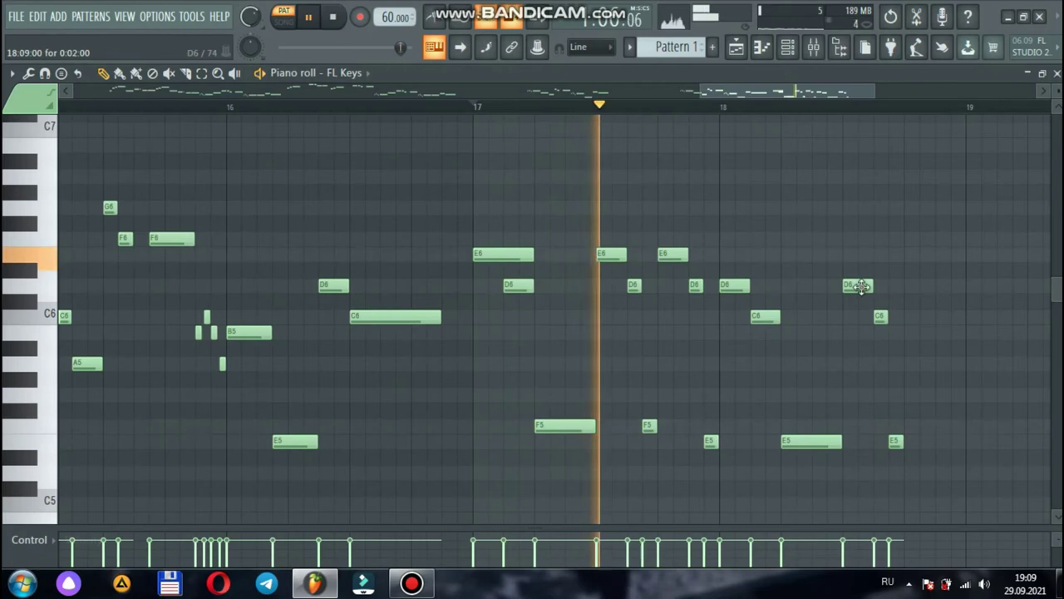
click(907, 284)
key(space)
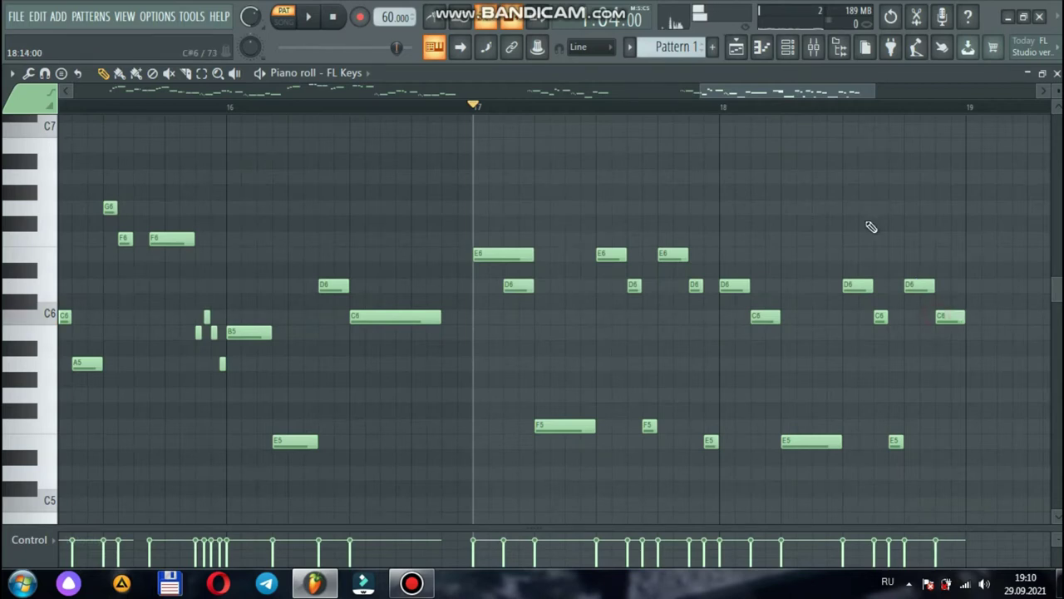
- Play back from bar 17 and move the playback position to the middle of bar 18
key(space)
drag(757, 88, 826, 101)
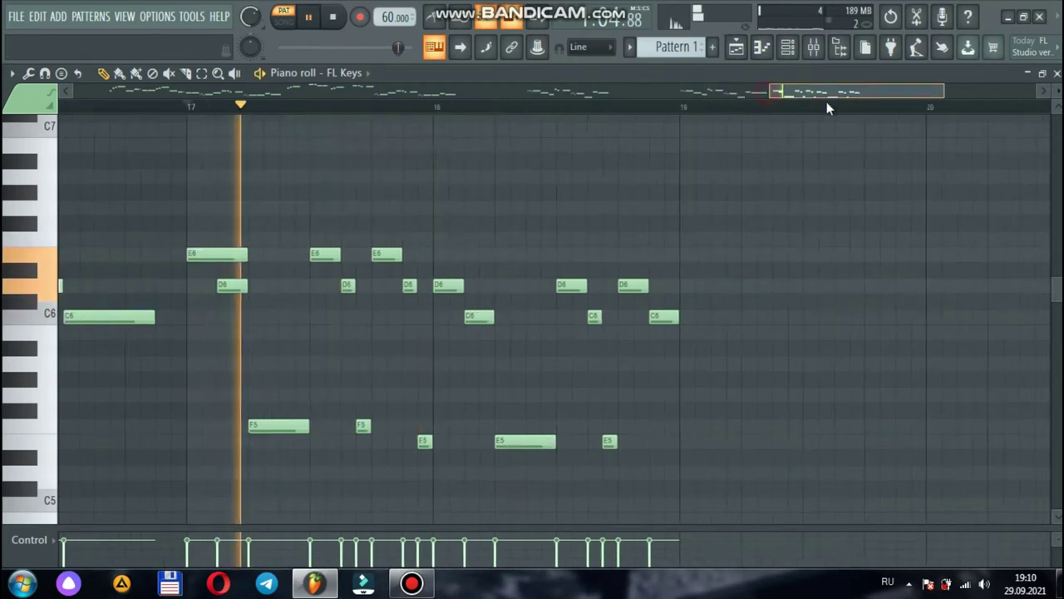
click(451, 106)
click(449, 114)
key(space)
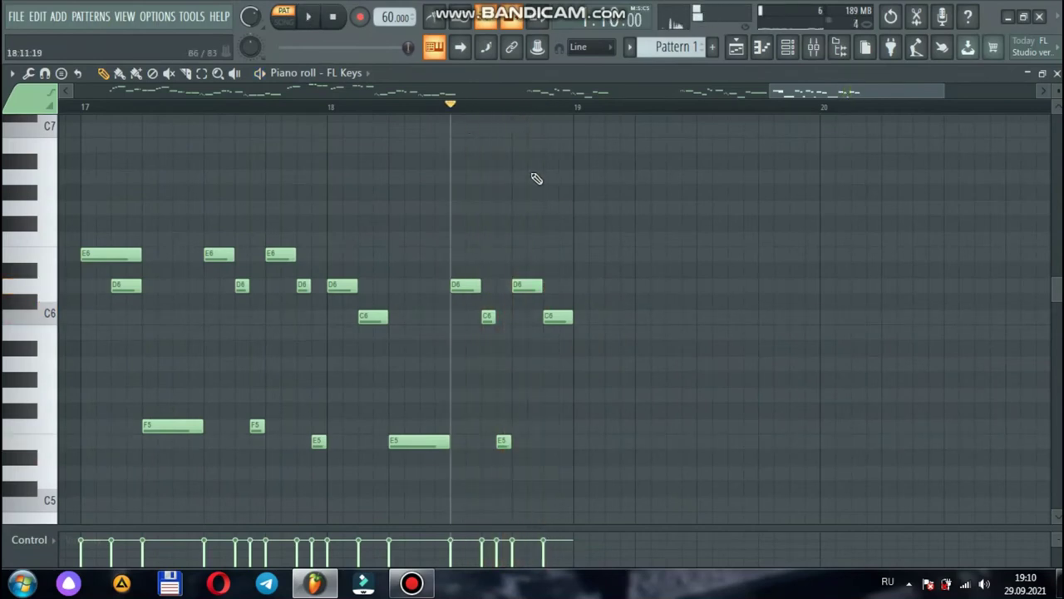
- Try a two-step C6, B5 and E5 in sequence from the start of bar 19, and play them back
click(583, 317)
click(609, 333)
key(space)
click(647, 441)
key(space)
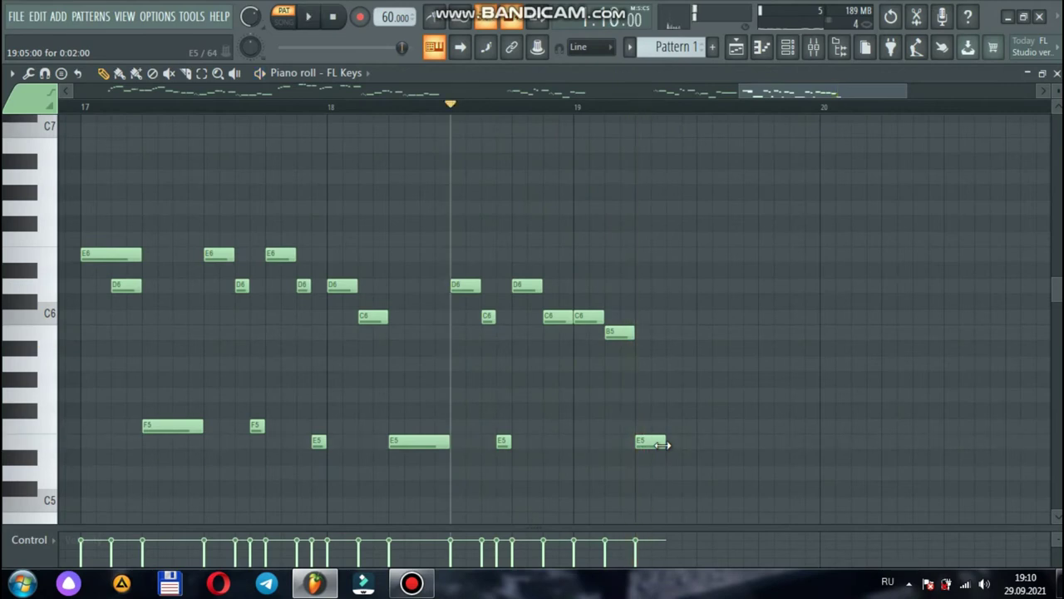
key(space)
drag(737, 93, 675, 96)
key(space)
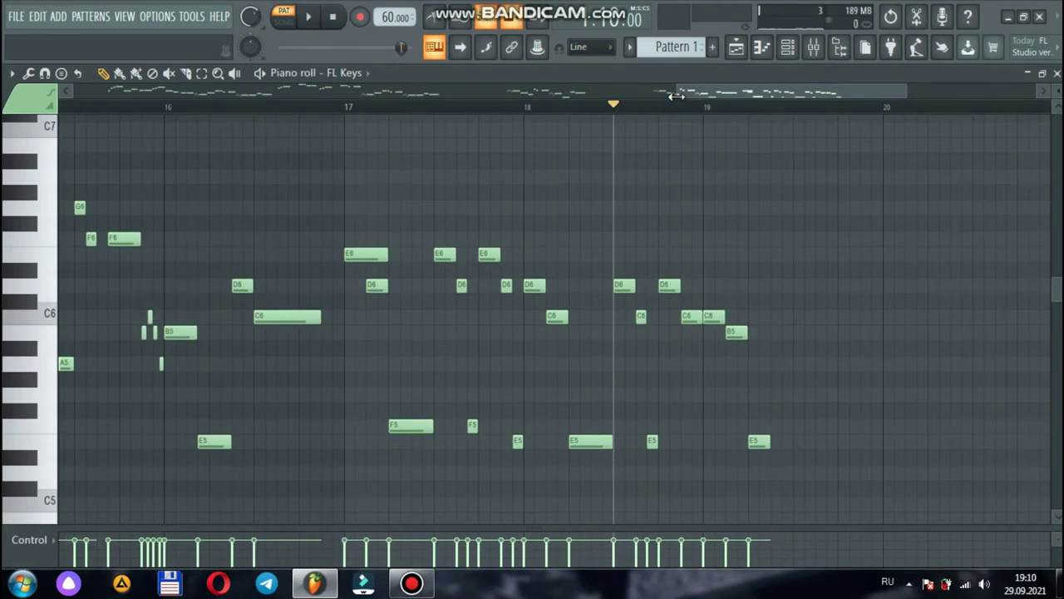
- Lower the C6 at the start of bar 19 to B5 and delete the B5 and E5 that follow it
drag(707, 314, 708, 334)
click(735, 334)
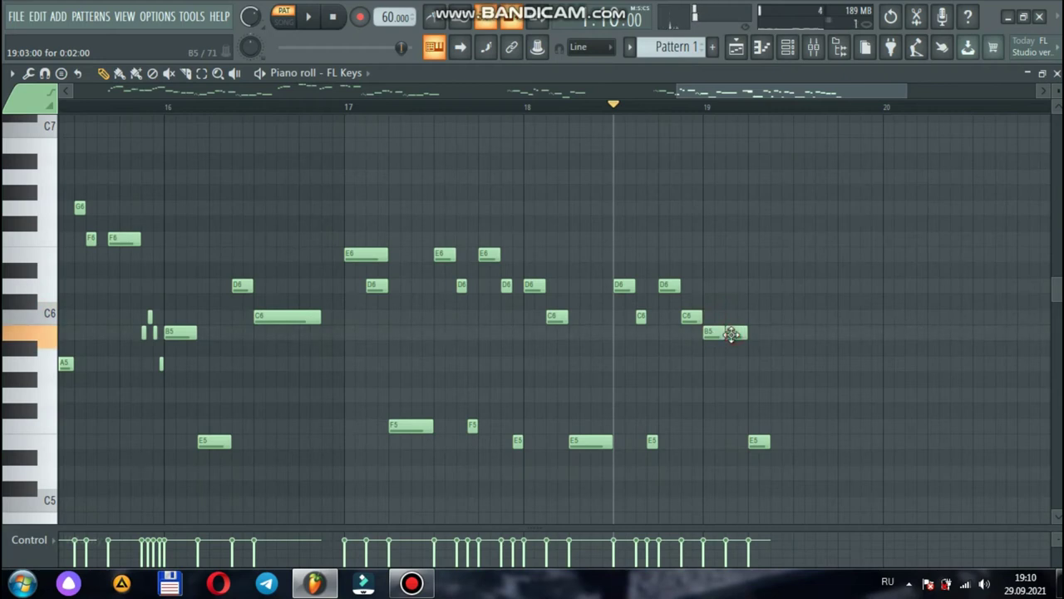
right_click(732, 334)
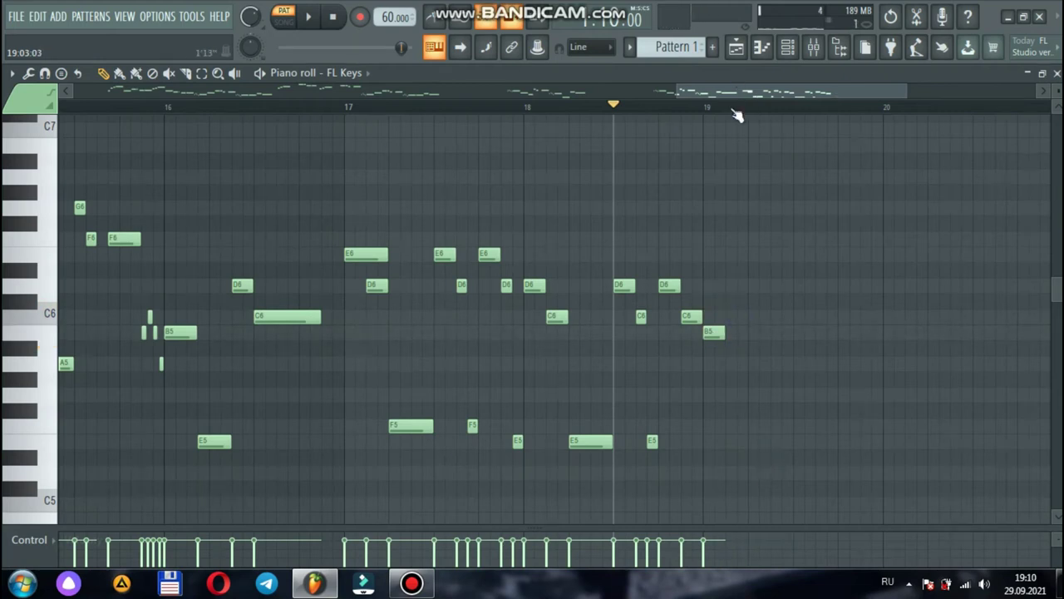
- Play back the melody from bar 19 into bar 20
scroll(794, 92, right, 3)
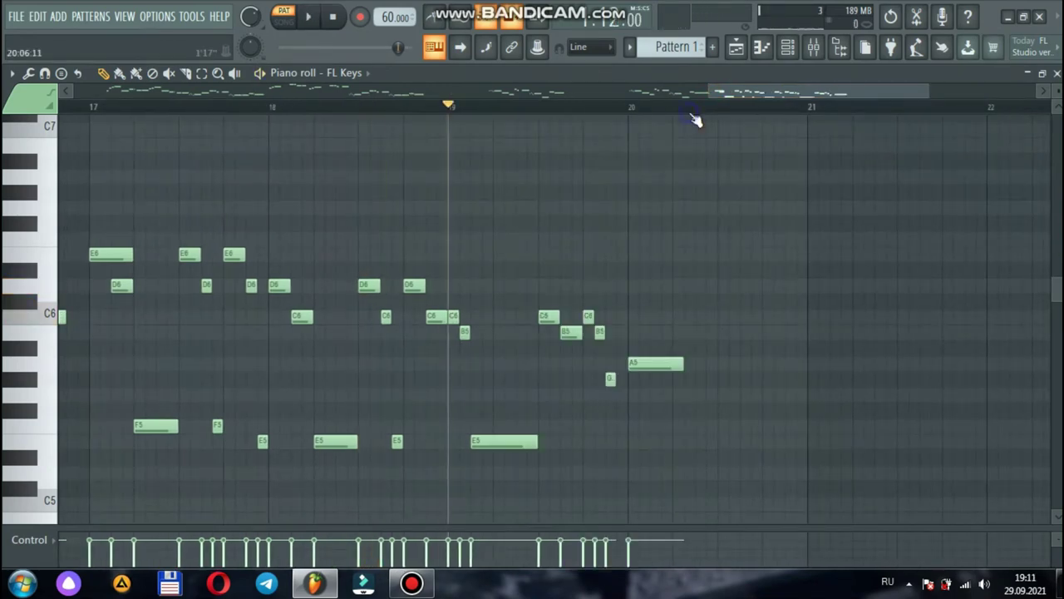
key(space)
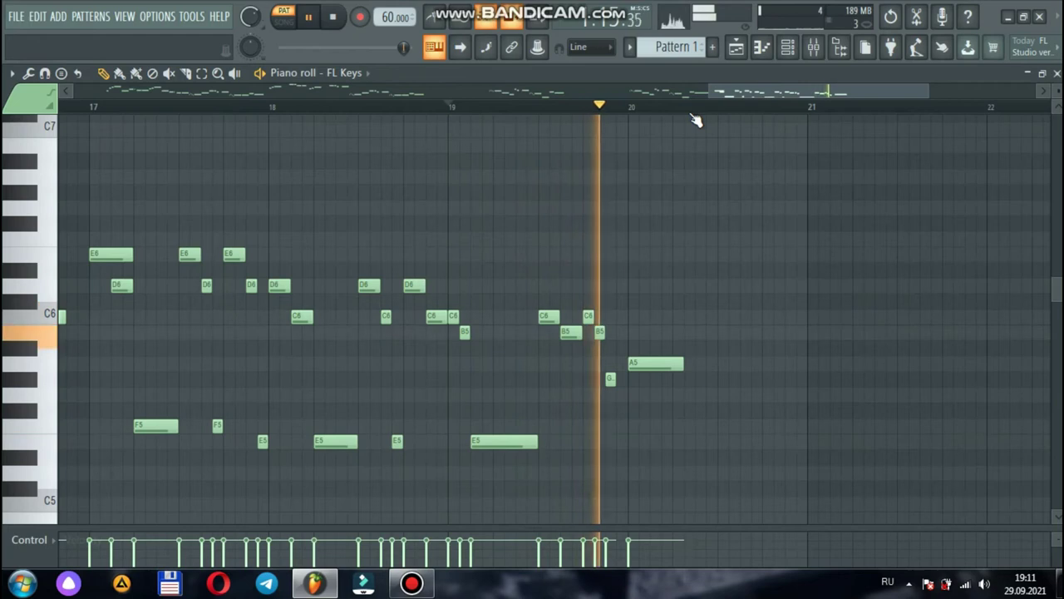
key(space)
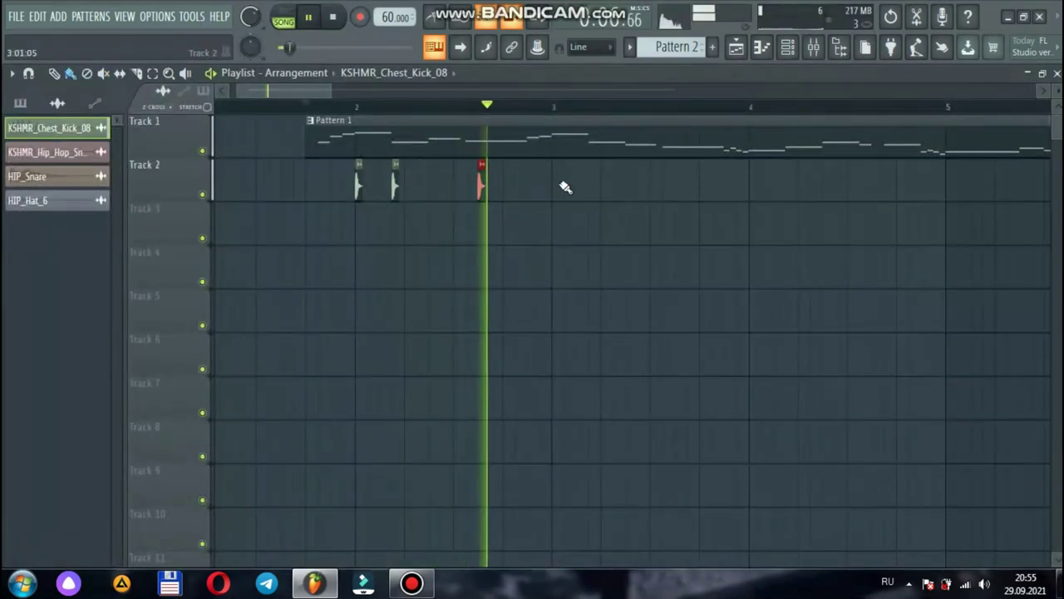
- Place KSHMR_Chest_Kick_08 clips on Track 2 of the playlist at steps 1, 2, 4, 11 and 14 of bar 3
click(557, 185)
click(569, 185)
click(594, 184)
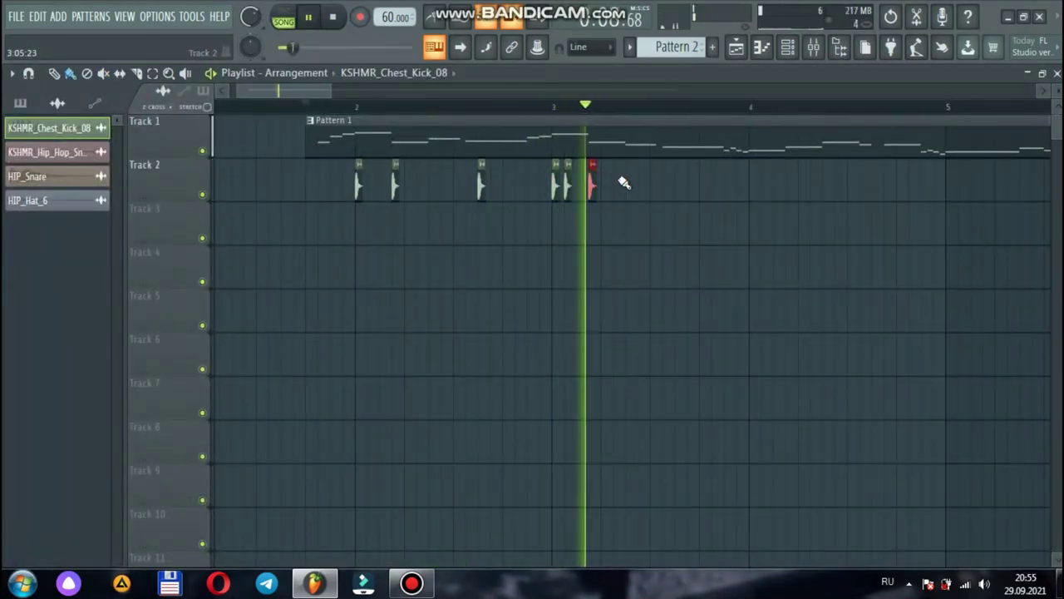
click(686, 184)
click(720, 183)
key(space)
- Place a one-step KSHMR_Hip_Hop_Snare_15_E clip on Track 4 at step 15 of bar 2 and play it back
click(95, 159)
click(409, 226)
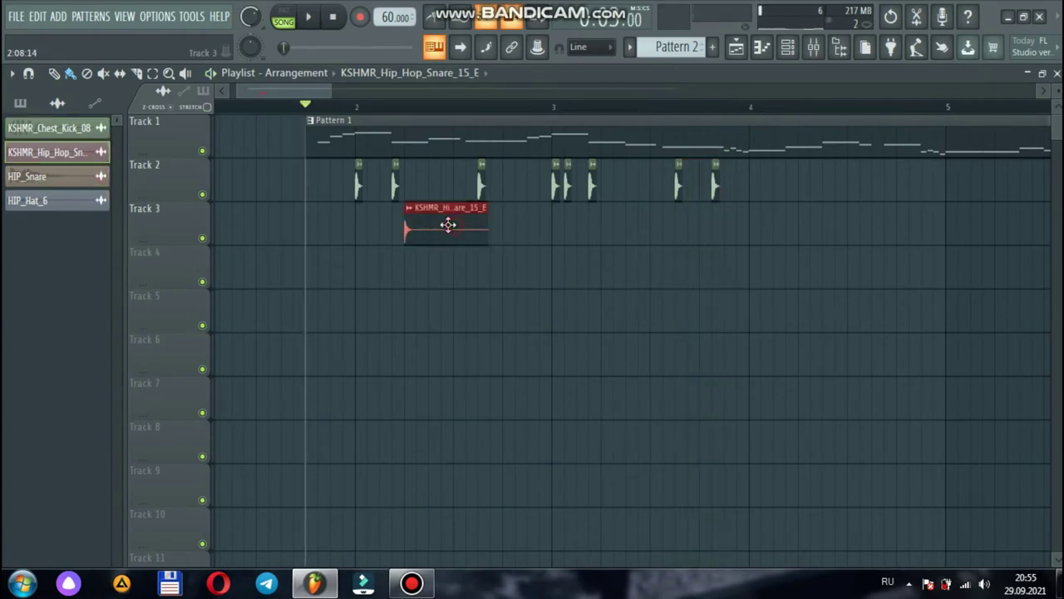
drag(487, 224, 533, 275)
key(space)
- Add a second one-step KSHMR_Hip_Hop_Snare_15_E clip at step 16 of bar 2, beside the first on Track 4, checking it in playback
click(547, 309)
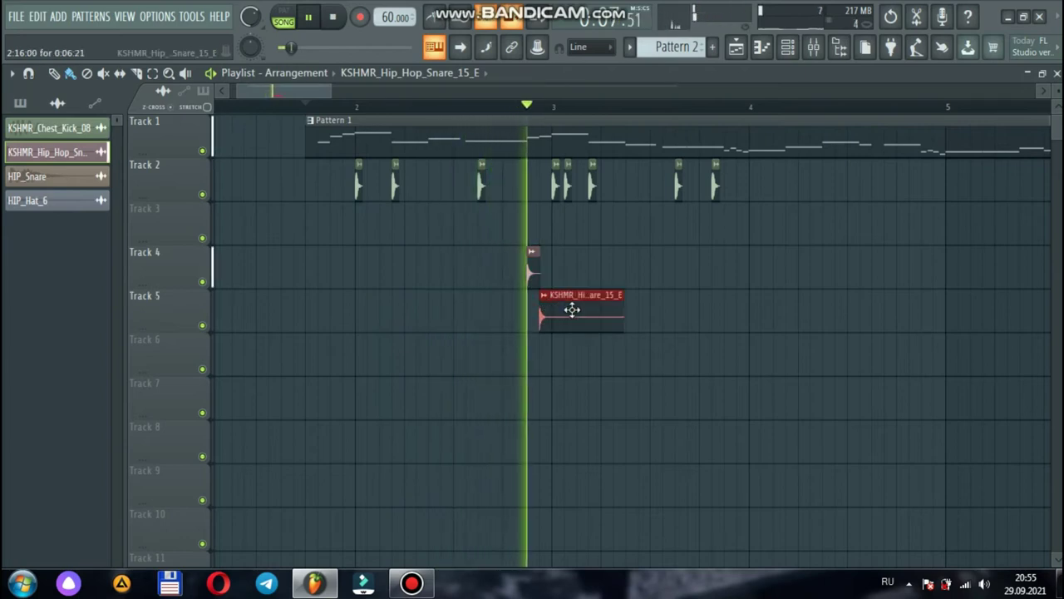
right_click(620, 306)
key(space)
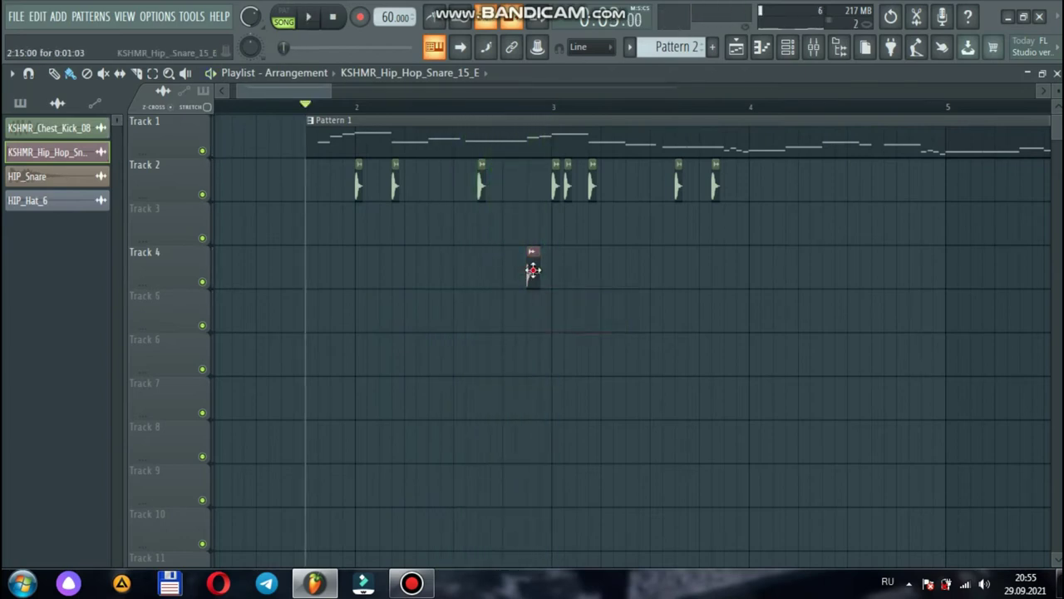
click(542, 305)
key(space)
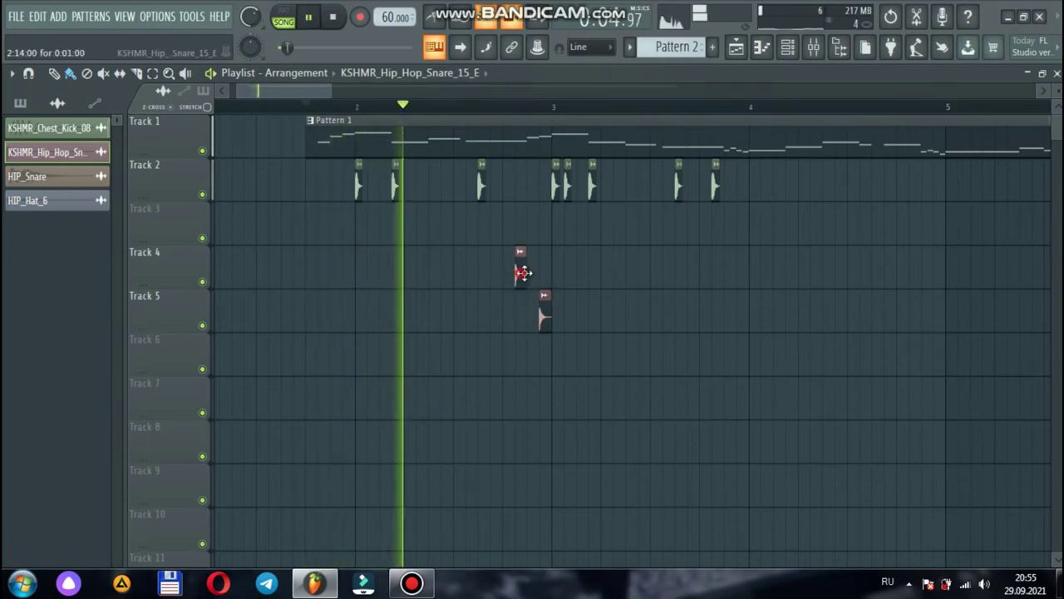
drag(543, 302, 540, 251)
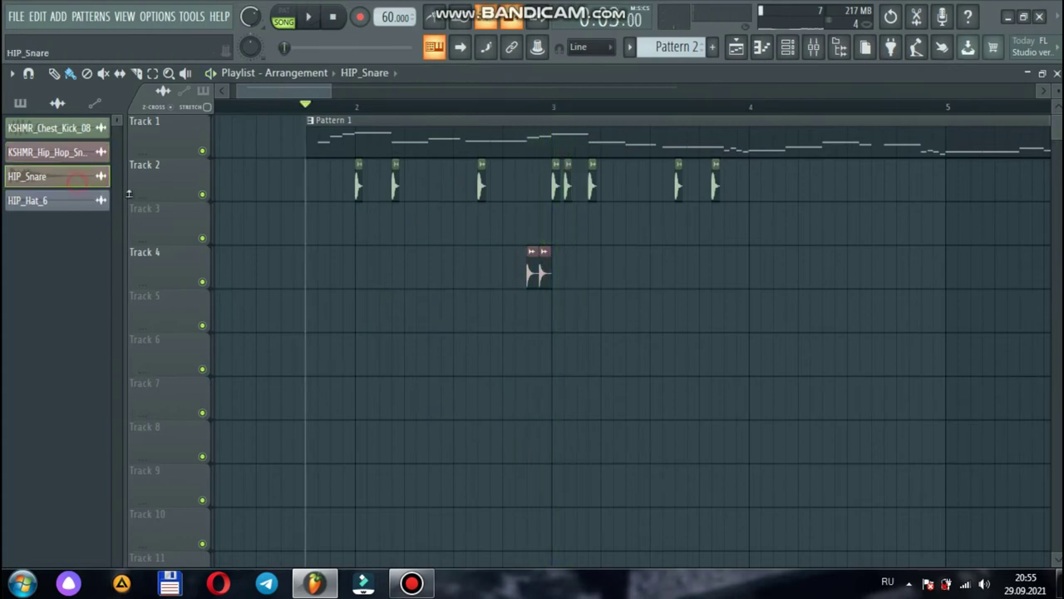
- Place HIP_Snare clips on Track 3 at steps 5 and 13 of bar 2 and play them back
click(505, 226)
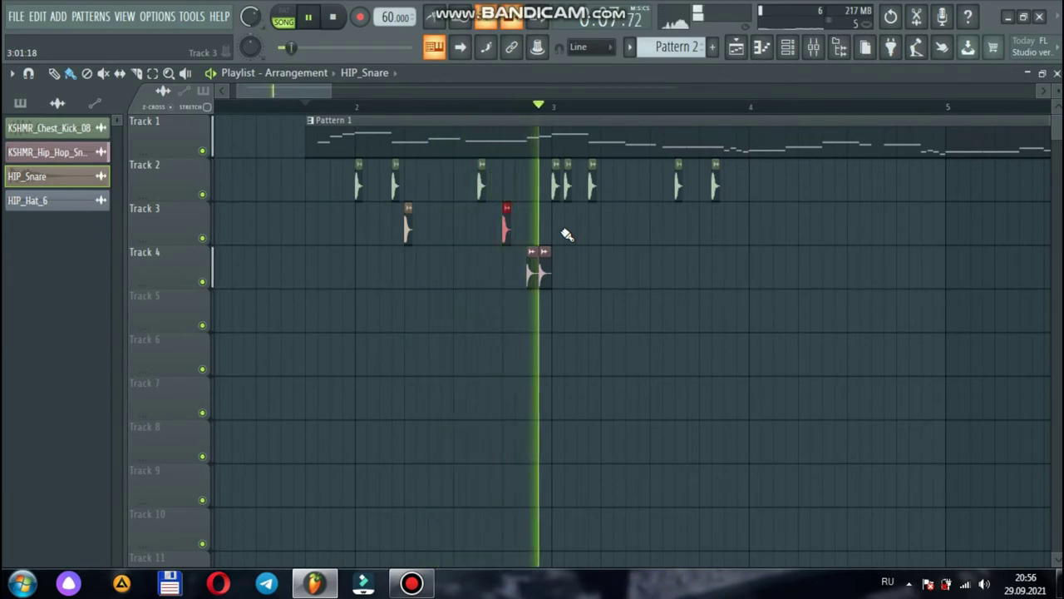
drag(332, 92, 292, 92)
key(space)
- Move the first KSHMR_Hip_Hop_Snare_15_E clip on Track 4 to step 14 of bar 2 and listen to it
drag(756, 268, 737, 270)
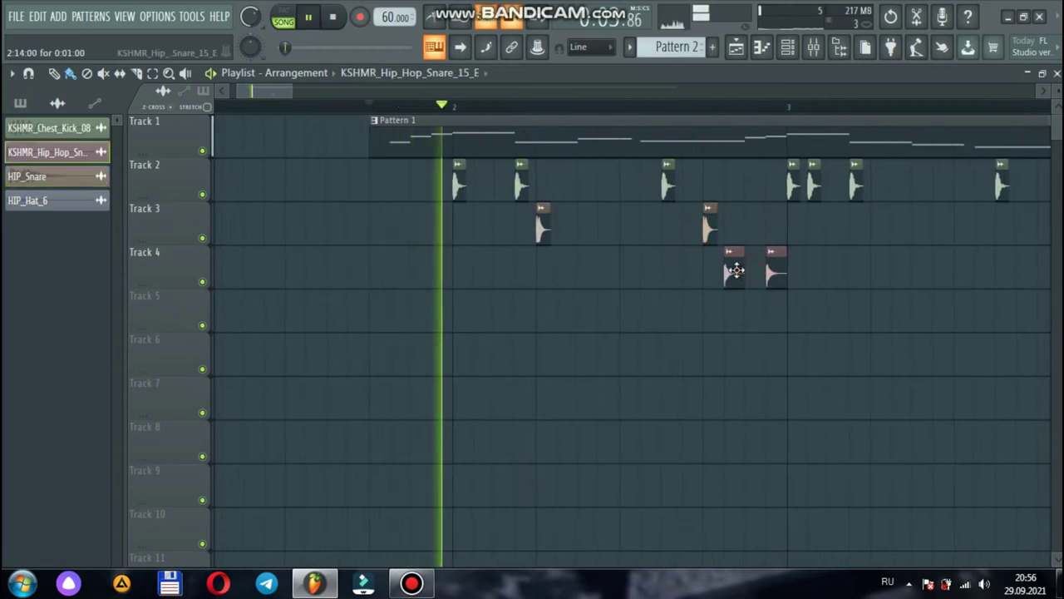
click(74, 207)
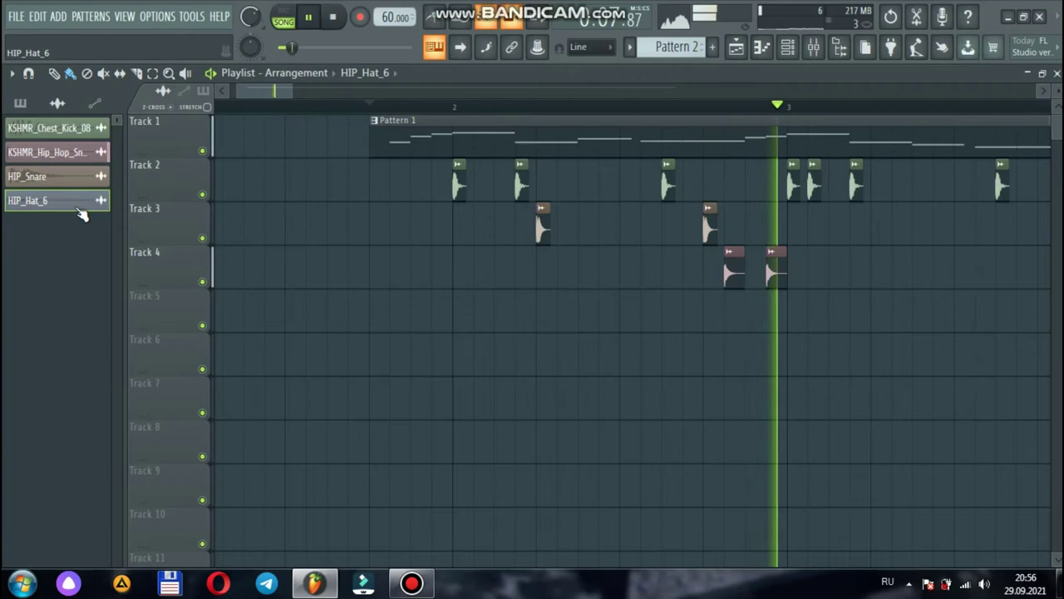
key(space)
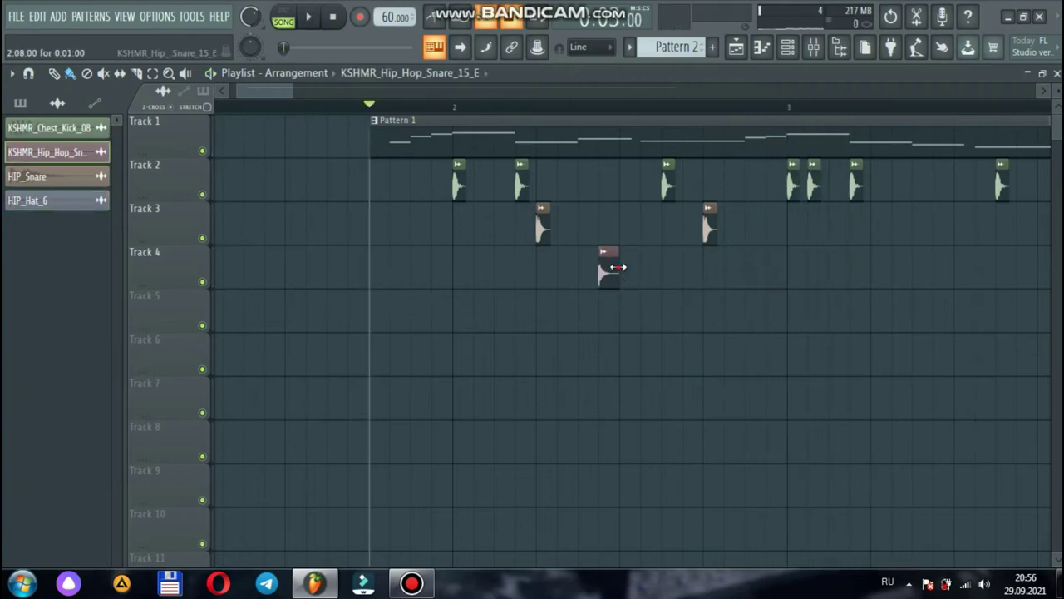
- Try two half-step KSHMR_Hip_Hop_Snare_15_E clips on Track 4 within step 8 of bar 2, and play them back
drag(615, 302, 616, 262)
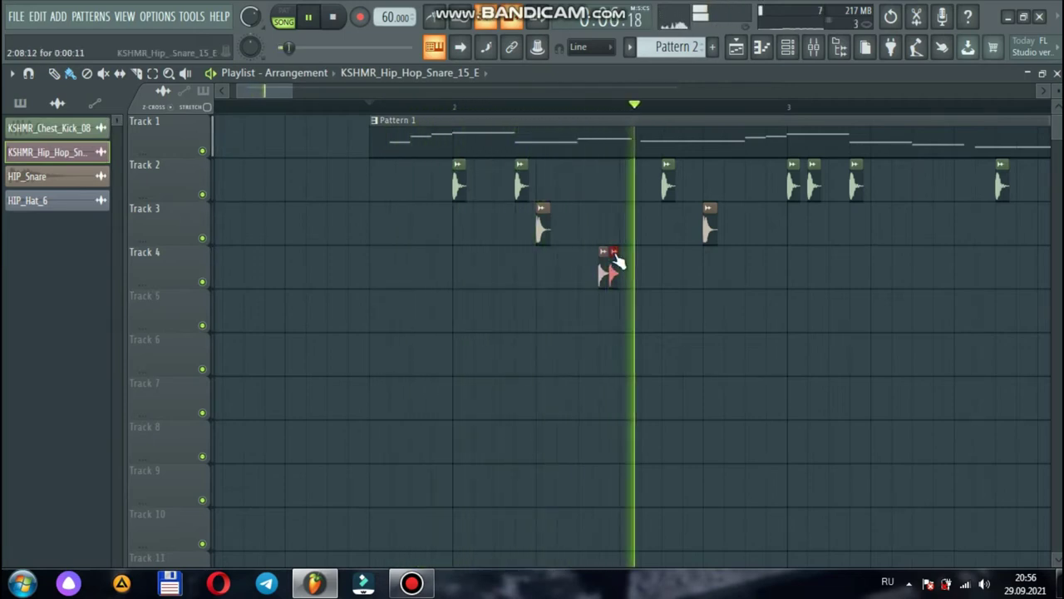
key(space)
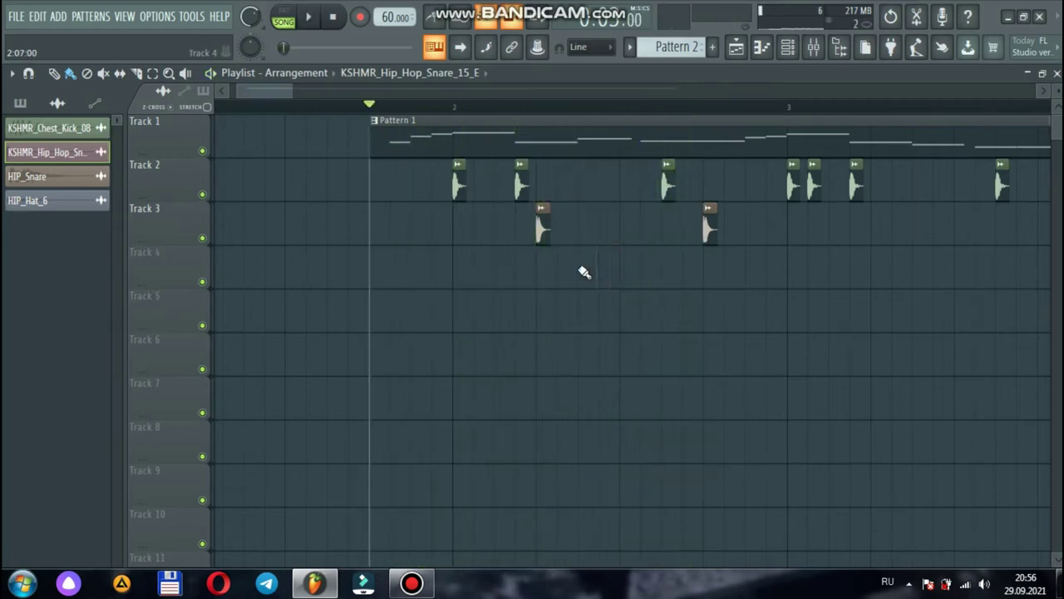
key(space)
key(space)
- Set the snap to 1/6 step, place two adjoining KSHMR_Hip_Hop_Snare_15_E clips around step 8 of bar 2 on Track 4, and play them back
click(601, 48)
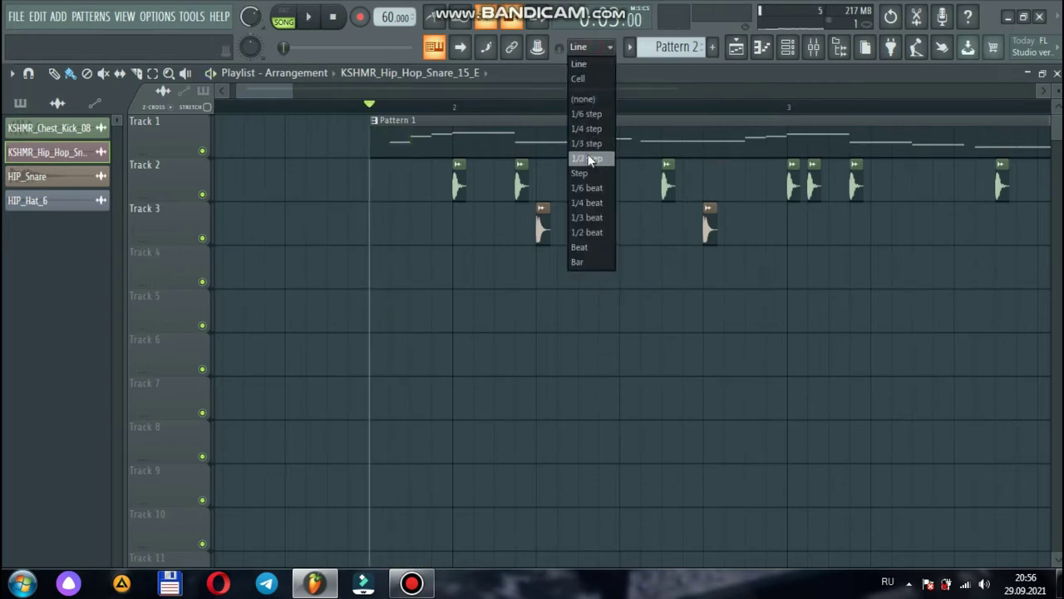
click(586, 114)
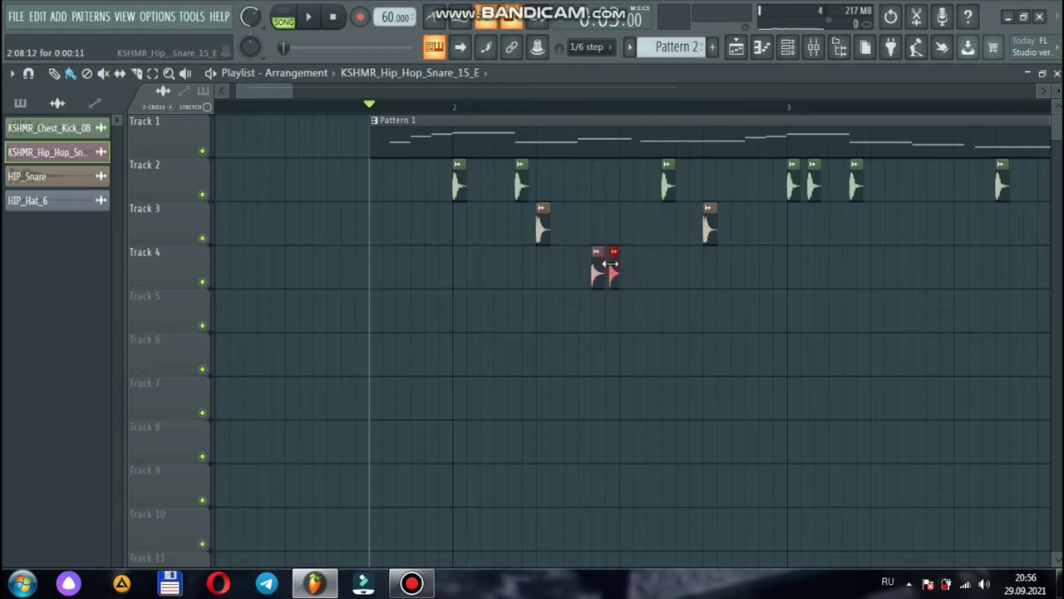
right_click(614, 265)
key(space)
key(space)
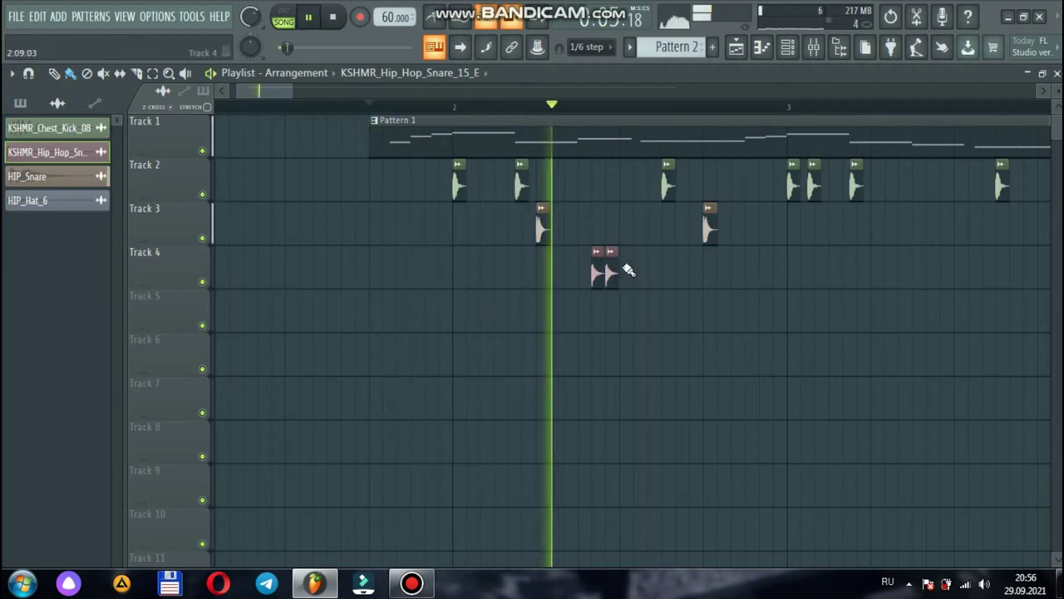
key(space)
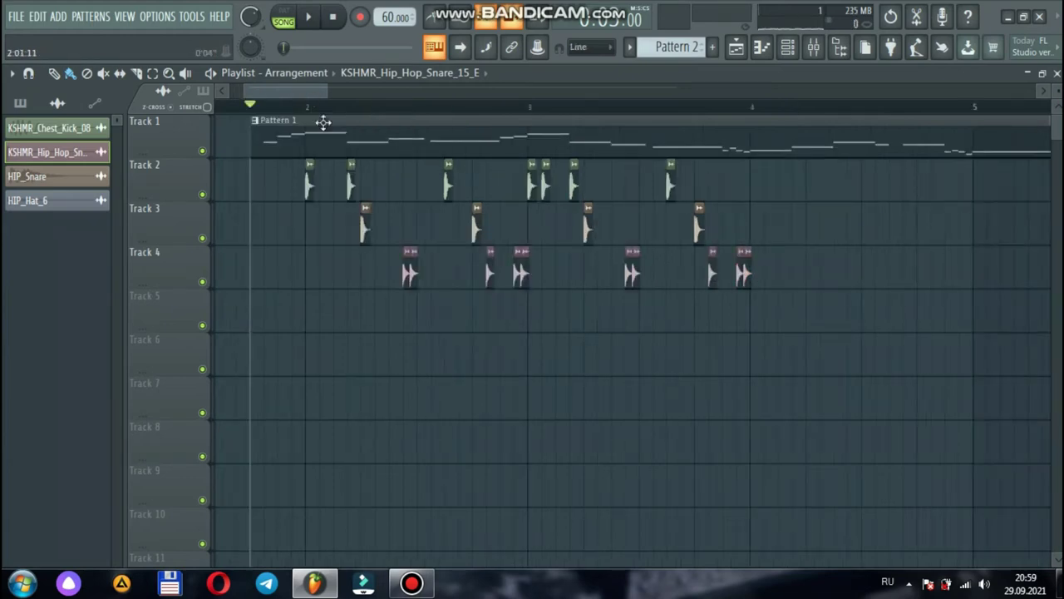
- Play back the drums and delete the first clip of the snare pair on Track 4 at step 16 of bar 2
key(space)
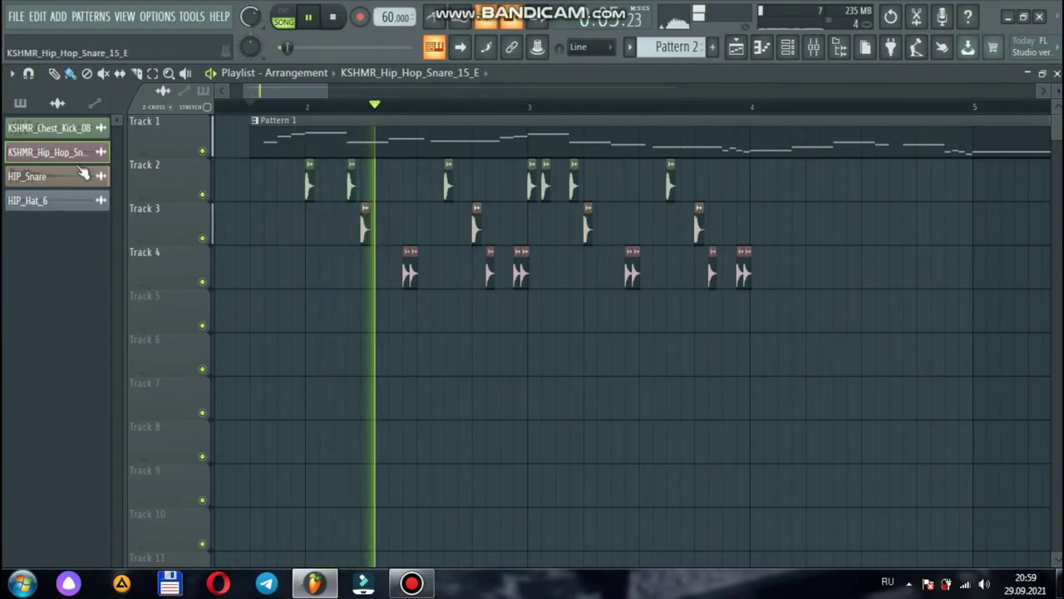
click(86, 201)
right_click(516, 271)
key(space)
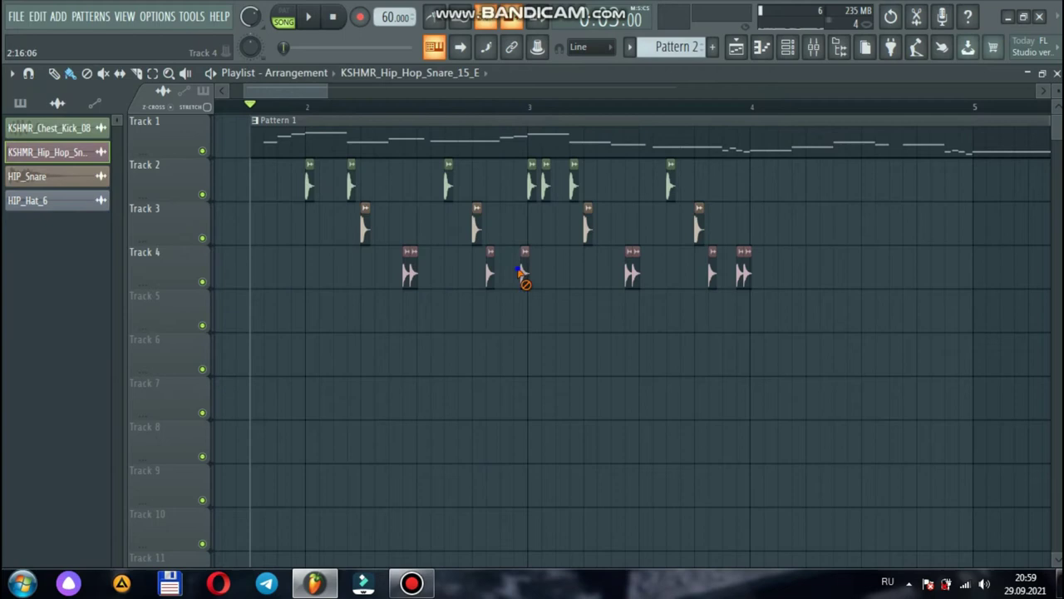
- Try shifting the two single KSHMR_Hip_Hop_Snare_15_E clips near the end of bar 2 on Track 4, and play back the drums
drag(537, 259, 510, 259)
key(space)
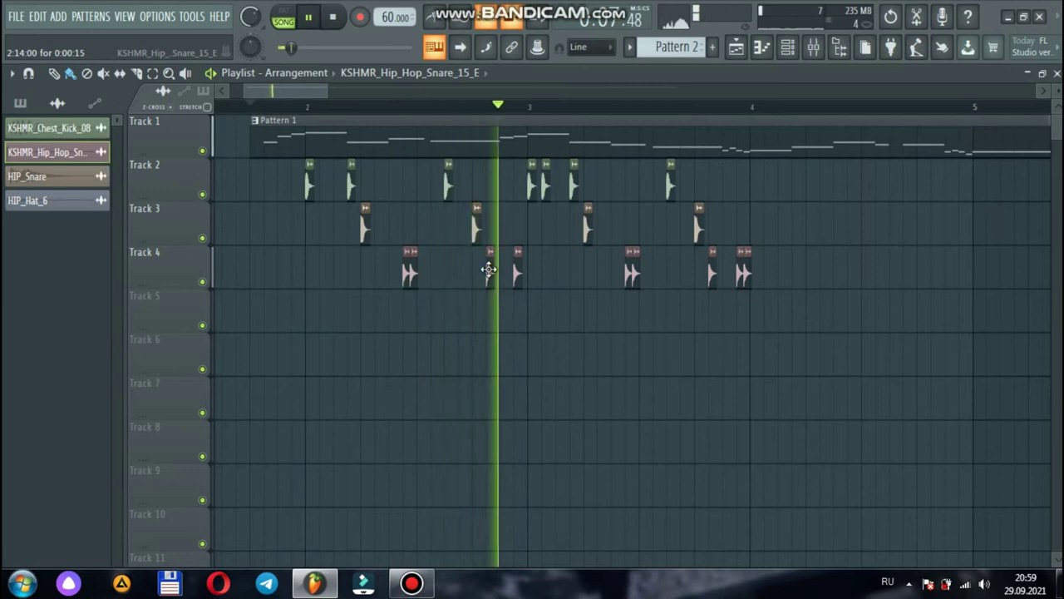
key(space)
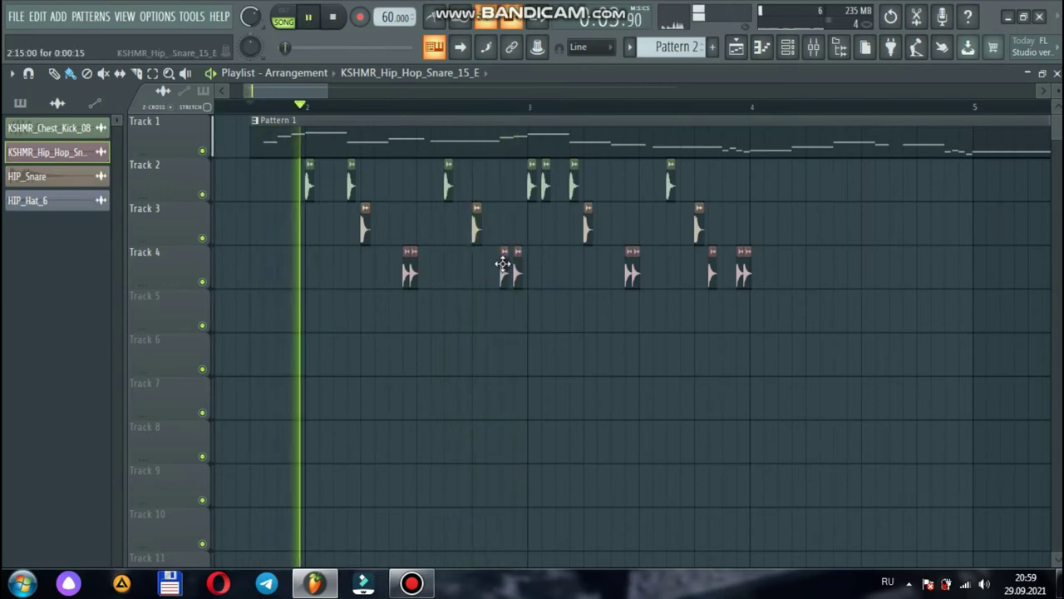
drag(314, 91, 295, 111)
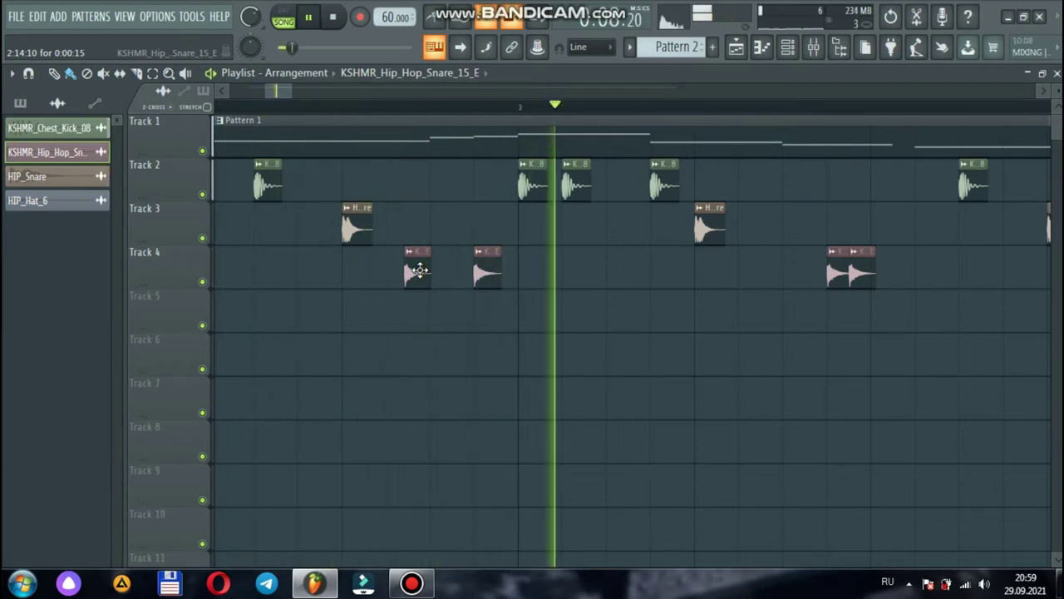
drag(281, 91, 301, 93)
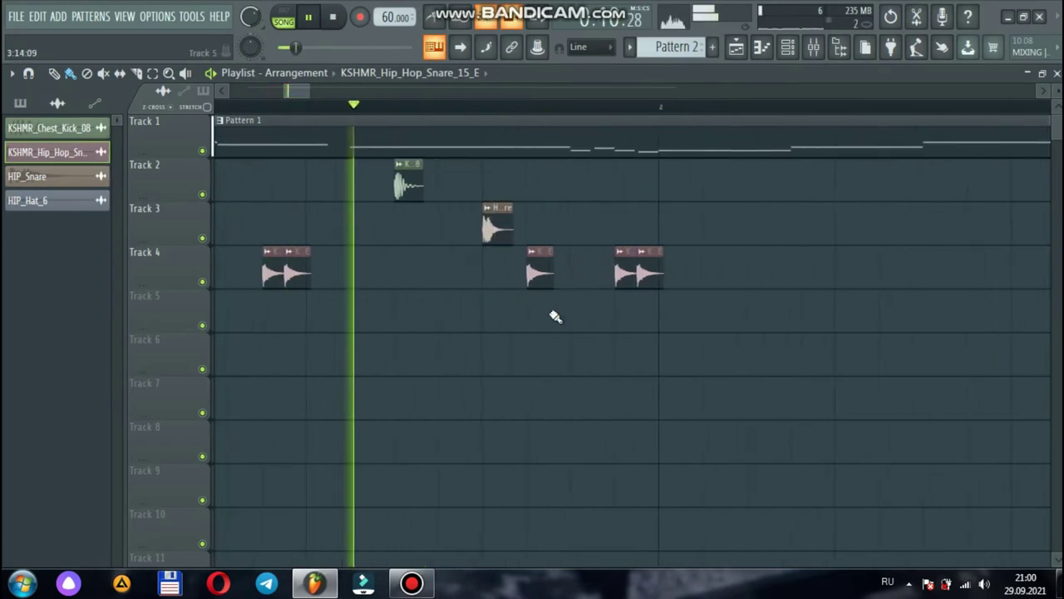
- Stop playback and delete all KSHMR_Hip_Hop_Snare_15_E clips on Track 4
key(space)
scroll(341, 97, down, 5)
drag(607, 276, 331, 288)
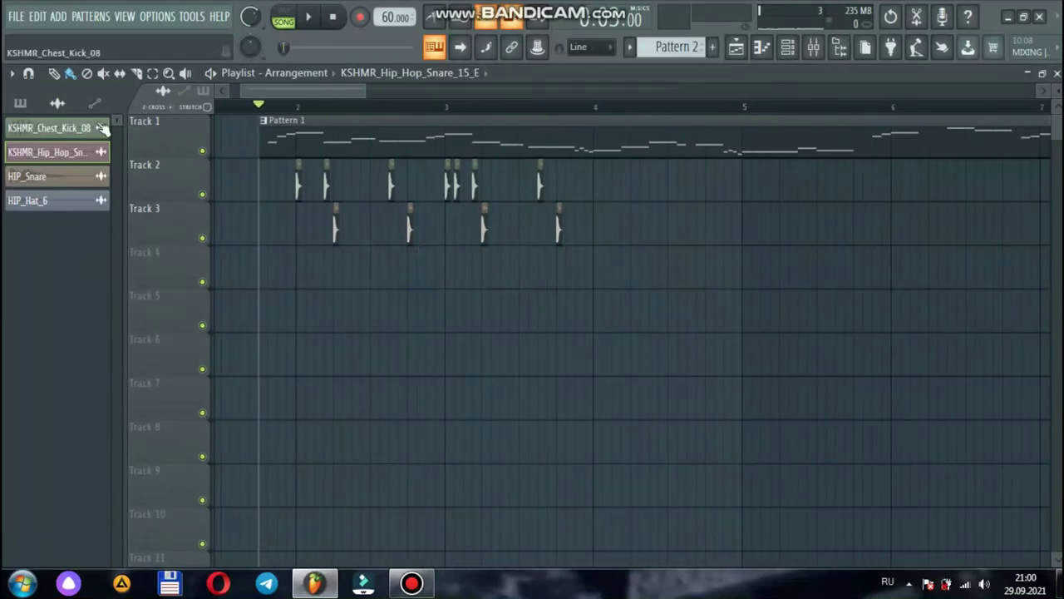
- Show the sample browser and hide the playlist's picker panel
click(837, 47)
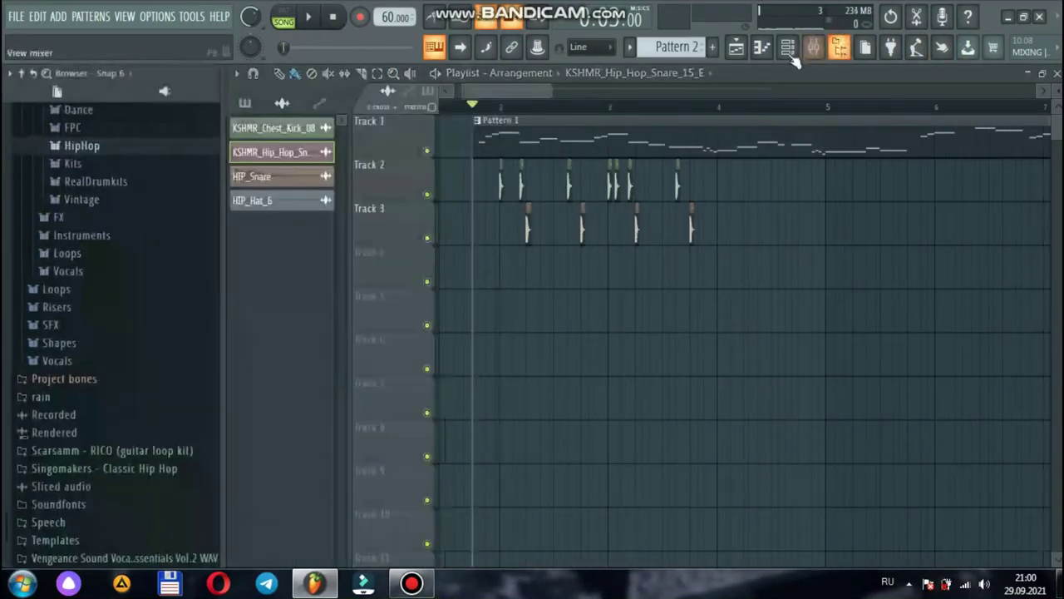
click(236, 73)
mouse_move(345, 209)
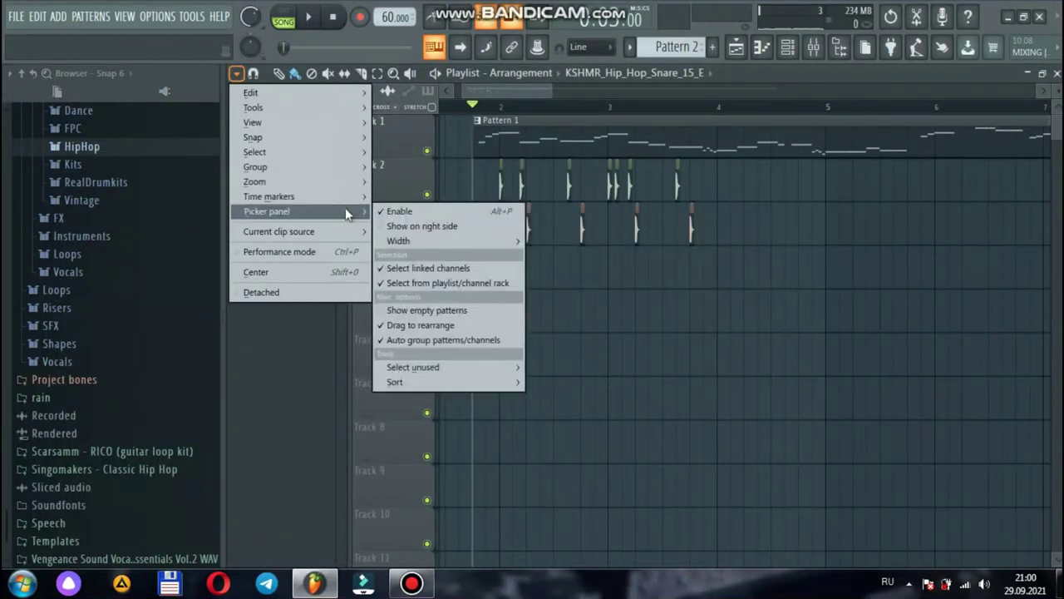
click(408, 214)
- Audition samples in the KSHMR_Hip_Hop_Snares folder and collapse the folder's pack
drag(3, 330, 9, 272)
drag(214, 453, 180, 476)
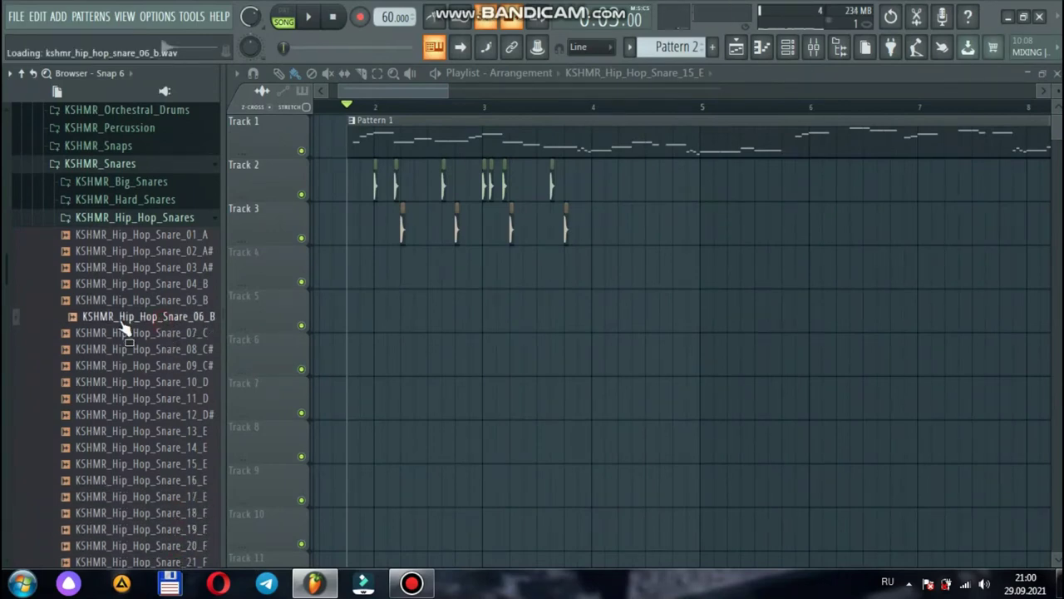
drag(3, 261, 4, 258)
click(196, 276)
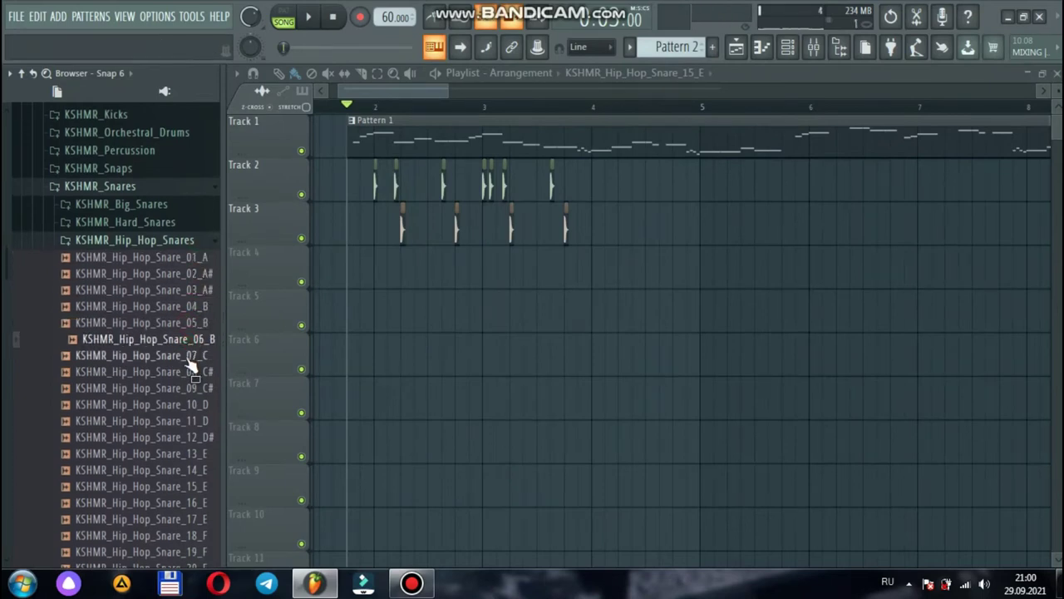
scroll(125, 349, up, 8)
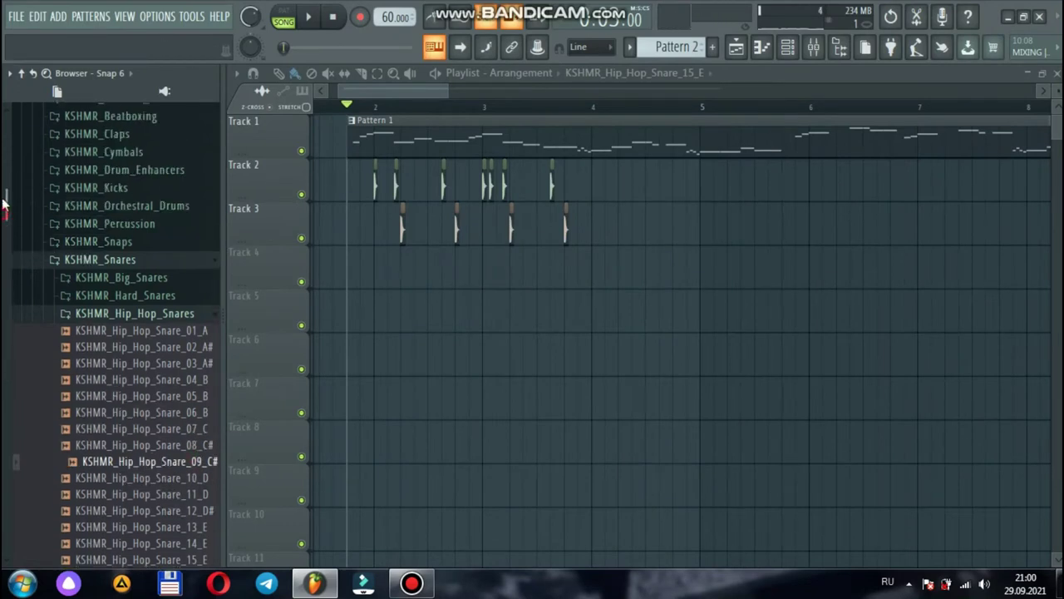
click(60, 292)
scroll(59, 287, up, 8)
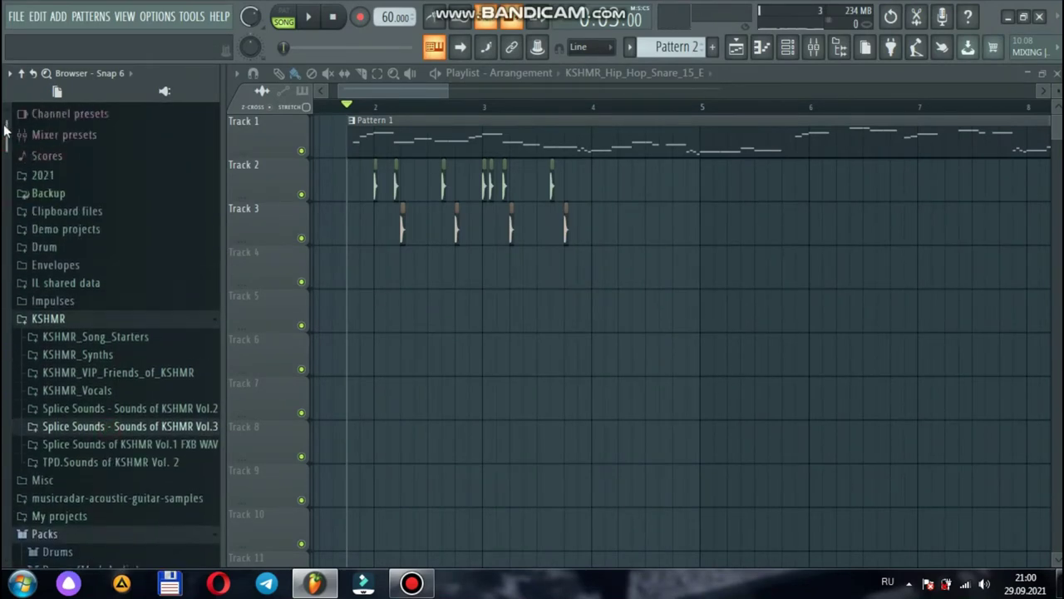
- Find VTR1 Snare Charting 01 in Vengeance - Trap Essentials Vol.1, replace the HIP_Snare clips on Track 3 with it, and play back the drums
click(74, 257)
click(80, 276)
click(6, 327)
scroll(103, 339, up, 1)
scroll(106, 349, up, 1)
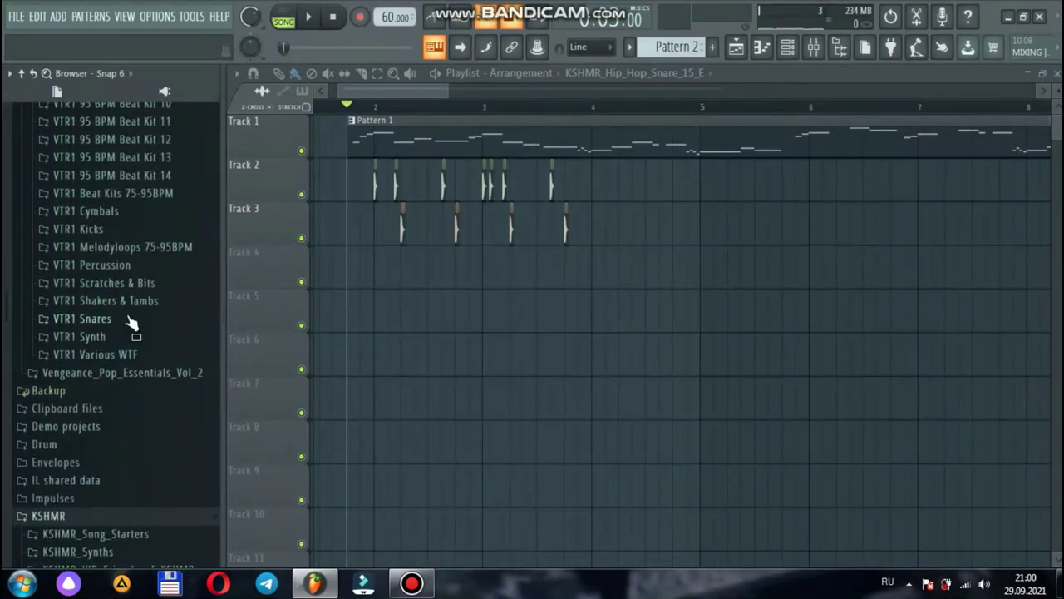
click(129, 320)
click(127, 340)
click(166, 133)
drag(263, 171, 455, 232)
key(space)
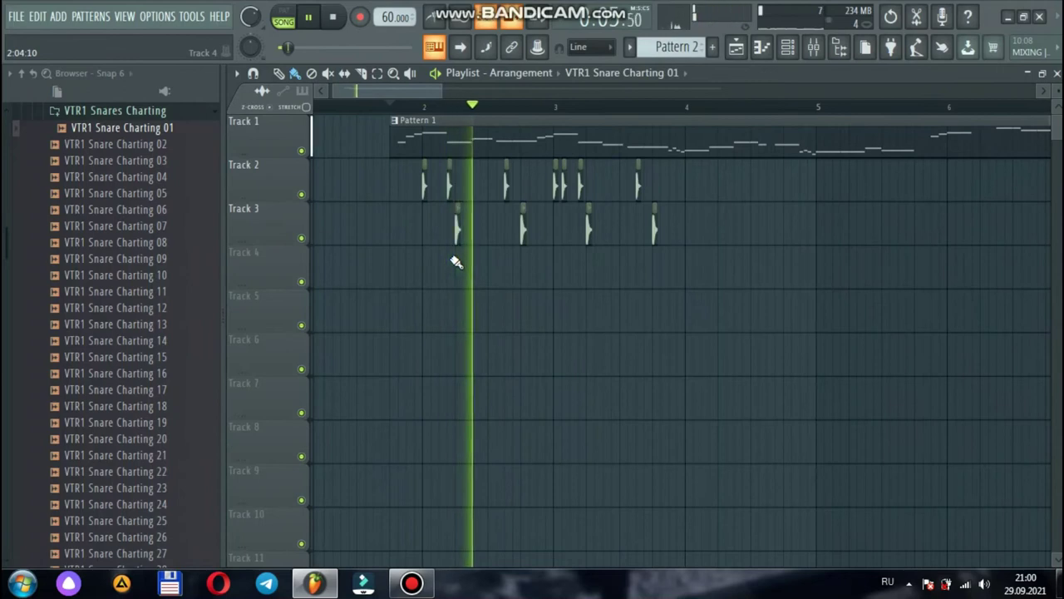
- Align the VTR1 Snare Charting 01 clips on Track 3 to steps 5 and 13 of bars 2 and 3 and lengthen them to 0:02:15
drag(663, 226, 420, 228)
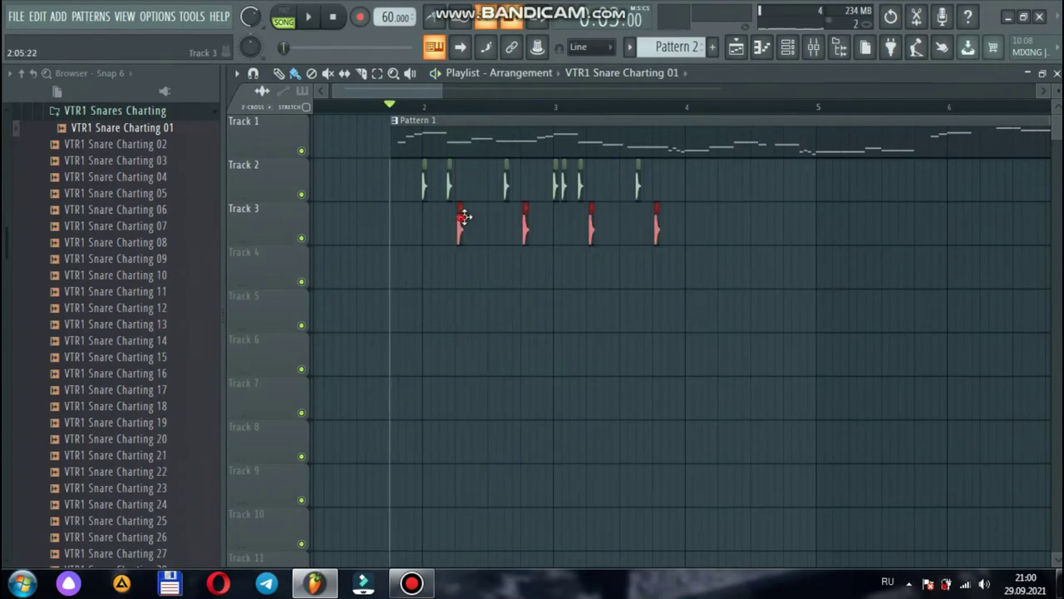
drag(428, 92, 377, 90)
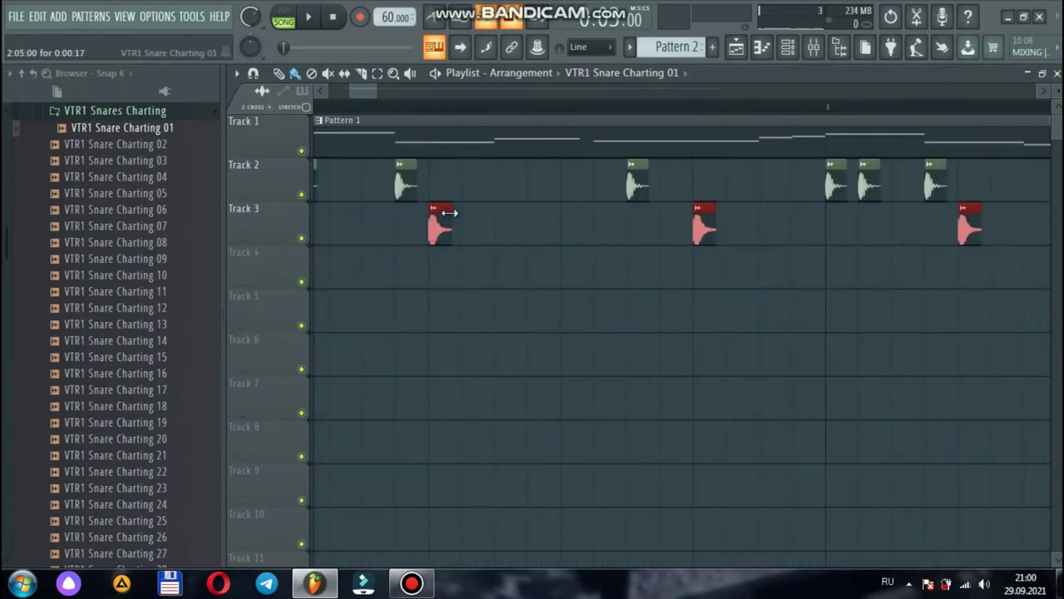
key(space)
click(529, 285)
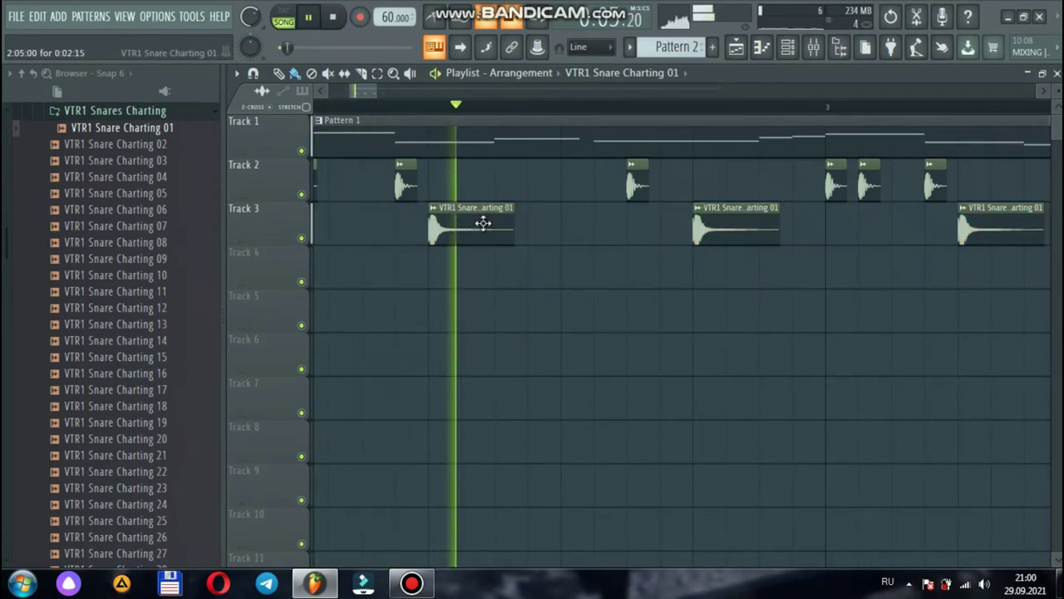
- Set the VTR1 Snare Charting 01 channel volume to 56% and close its settings
double_click(492, 225)
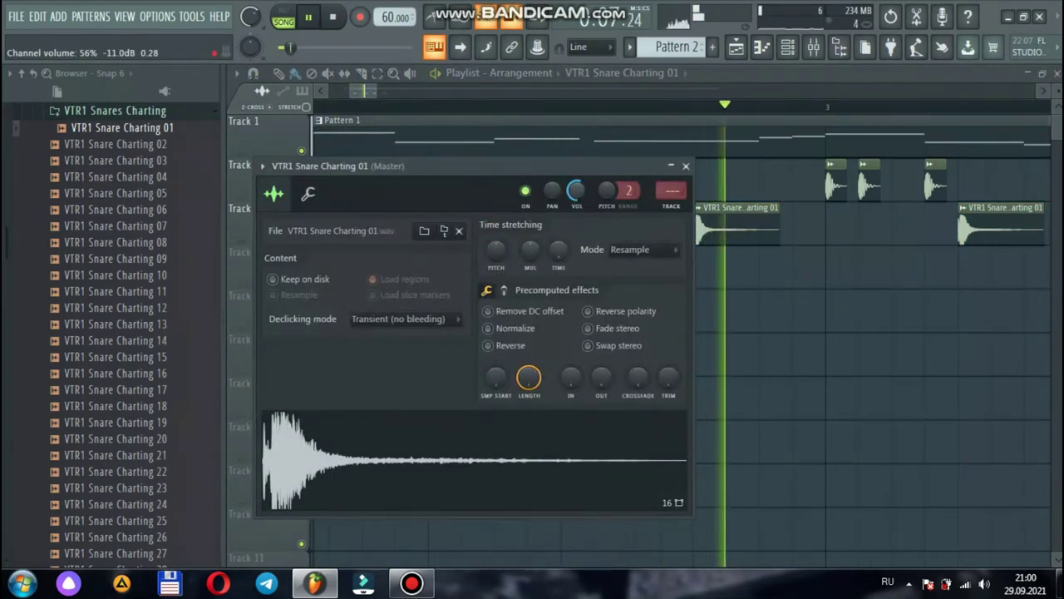
click(686, 166)
key(space)
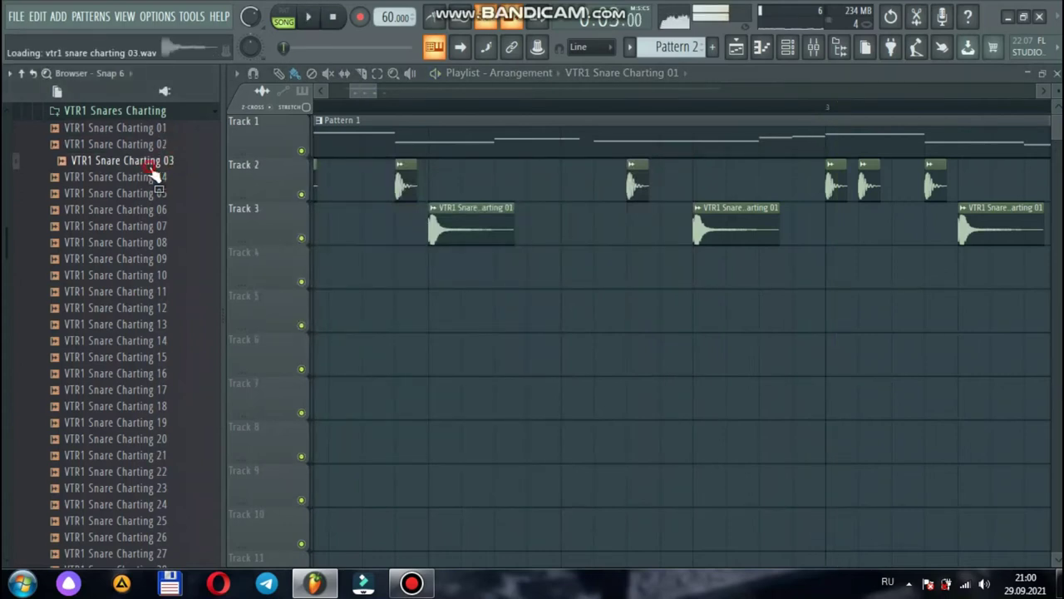
- Audition other snares in the VTR1 Snares Charting and VTR1 Snares Screaming08 folders
drag(7, 233, 6, 212)
click(160, 324)
click(163, 346)
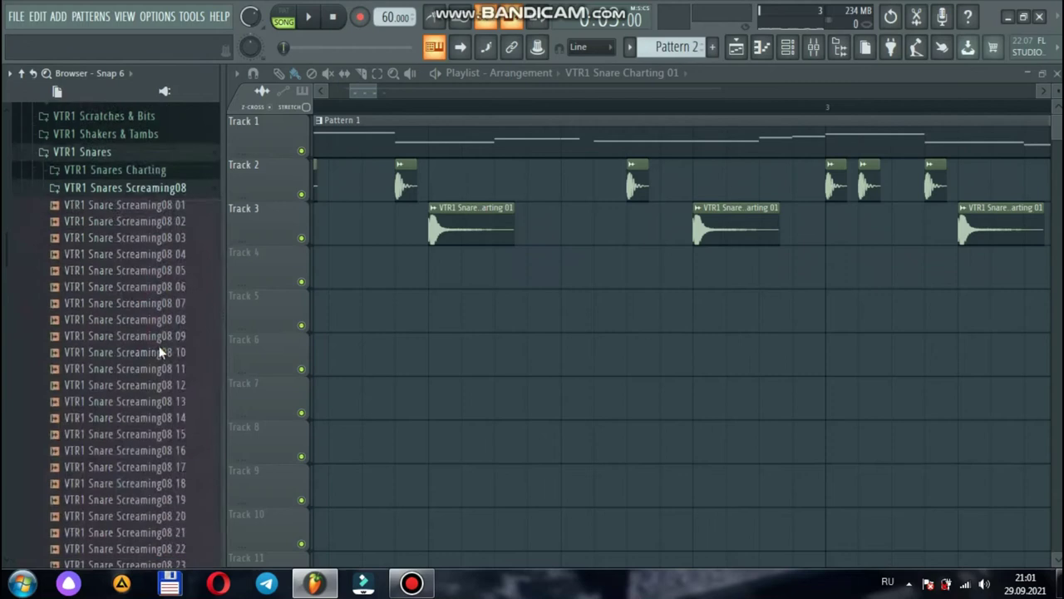
click(160, 130)
click(168, 114)
click(168, 129)
click(165, 133)
click(166, 145)
- Audition samples in the VPE2 Snares folder of Vengeance_Pop_Essentials_Vol_2
drag(7, 238, 5, 112)
key(space)
click(122, 279)
click(129, 294)
key(space)
click(135, 472)
drag(128, 130, 130, 136)
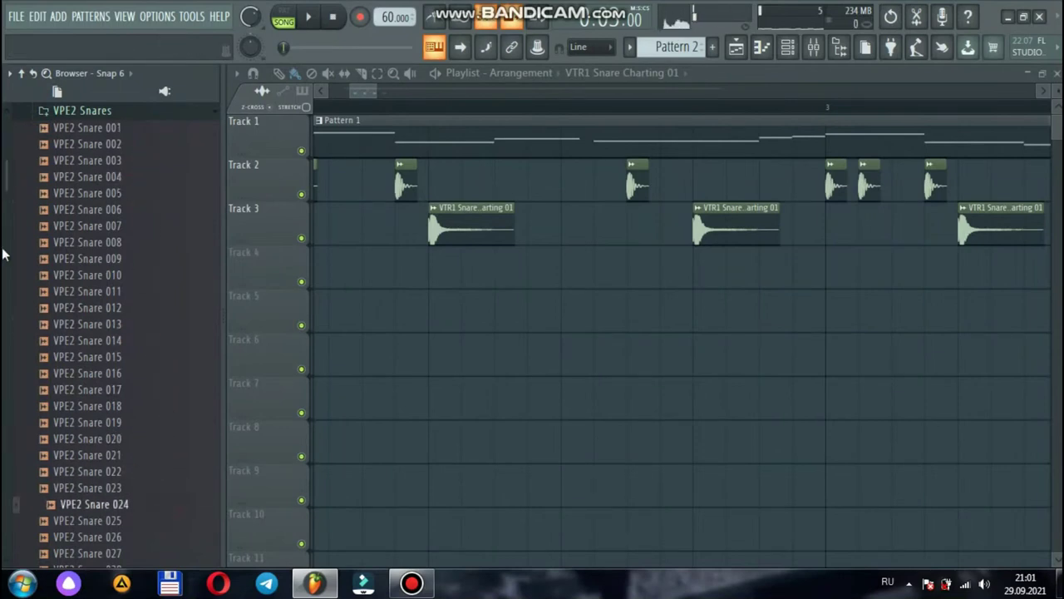
- Audition the samples in the VPE2 Claps subfolders, then collapse that pack and expand Vengeance - Trap Essentials Vol.1
scroll(133, 257, up, 6)
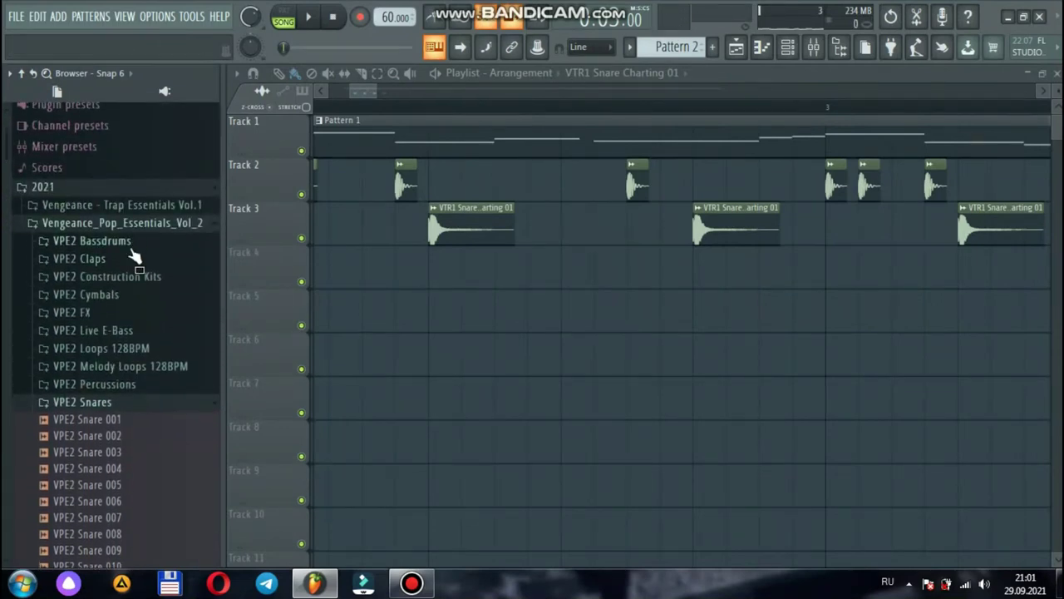
click(131, 273)
click(133, 183)
drag(5, 207, 6, 138)
click(109, 160)
click(112, 148)
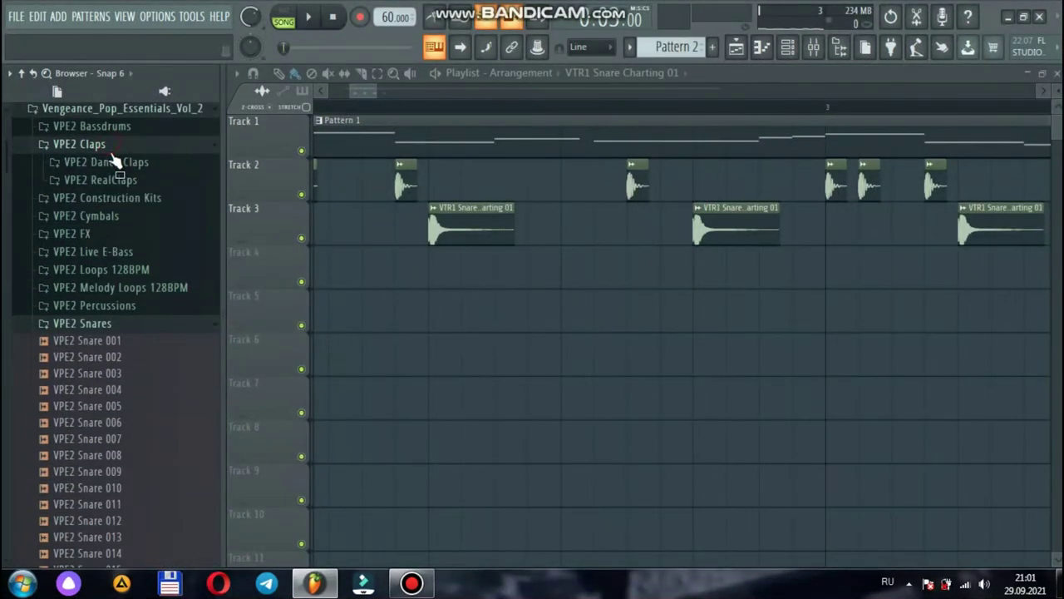
click(111, 162)
click(110, 172)
click(122, 131)
click(130, 116)
click(128, 126)
click(128, 143)
drag(127, 144, 123, 180)
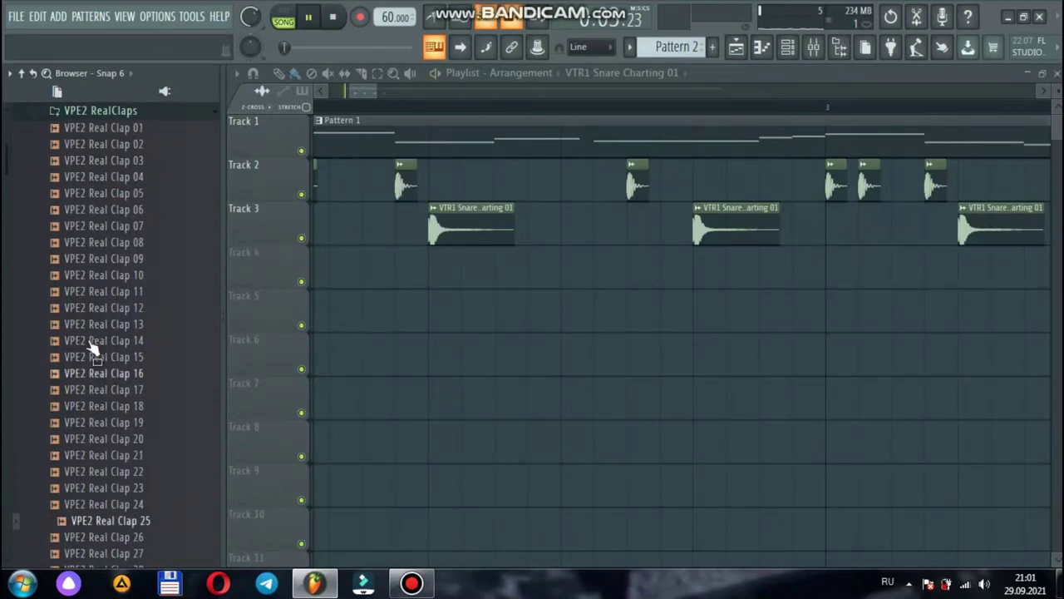
scroll(4, 165, up, 10)
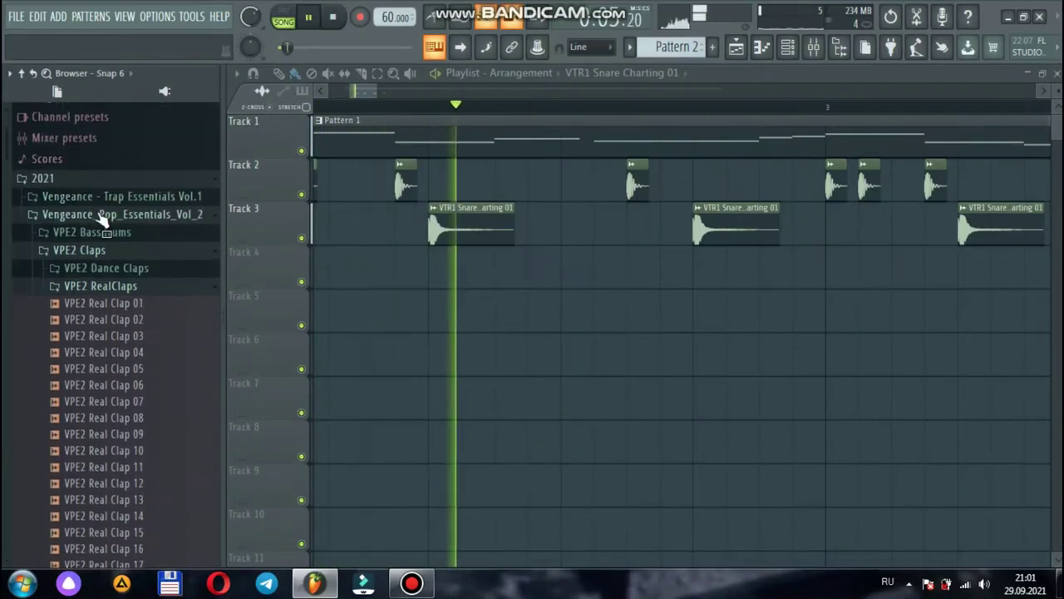
click(91, 216)
click(124, 197)
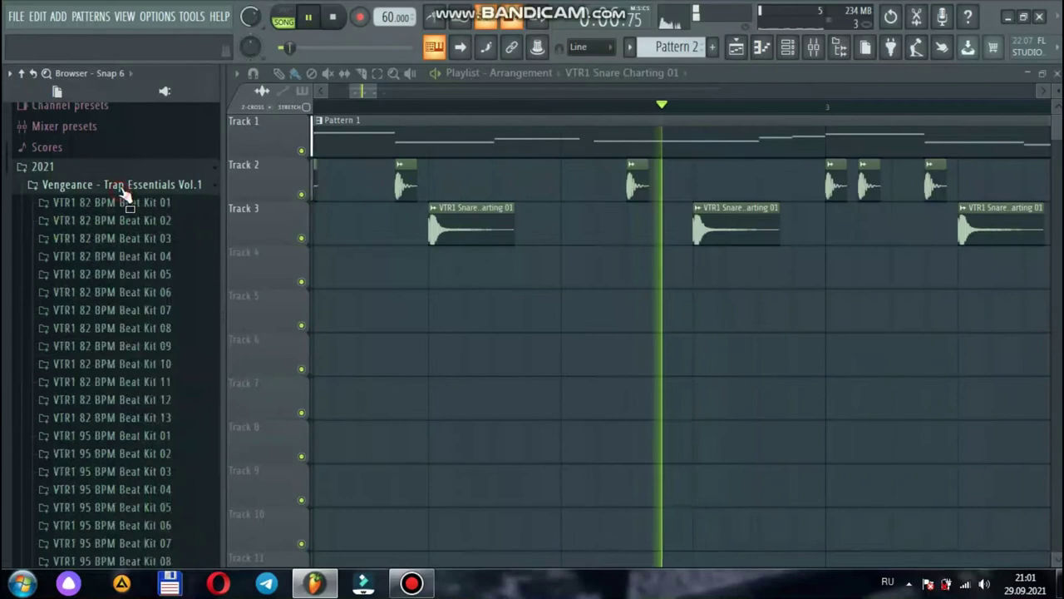
- Delete every KSHMR_Chest_Kick_08 clip on Track 2 except the one at step 1 of bar 2
click(367, 309)
right_click(366, 307)
drag(376, 91, 400, 89)
key(space)
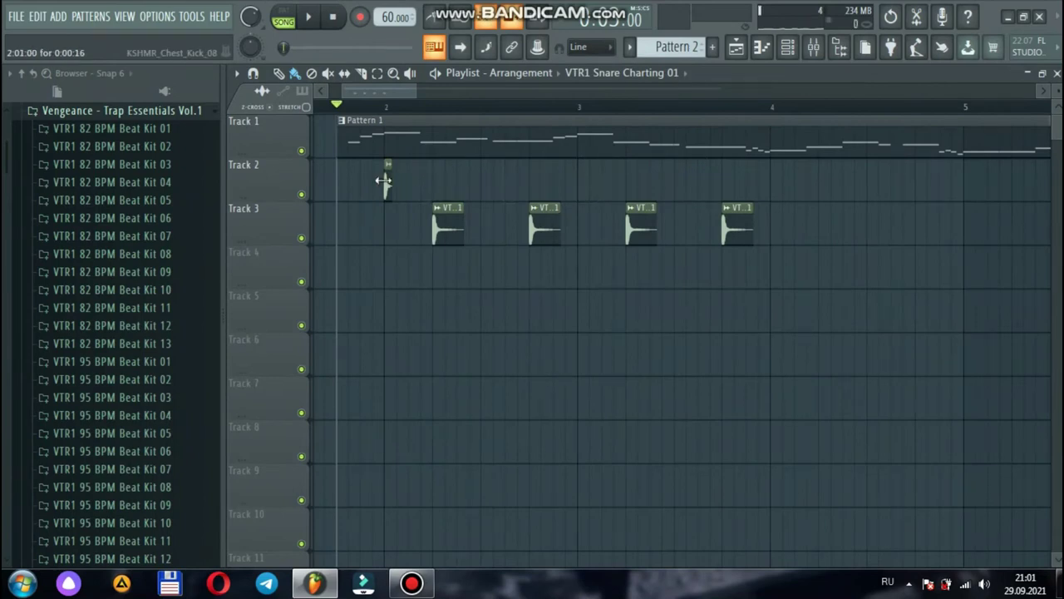
- Place KSHMR_Chest_Kick_08 clips on Track 2 at steps 9 and 11 of bar 2 and steps 1, 2, 9 and 11 of bar 3
click(483, 187)
click(507, 179)
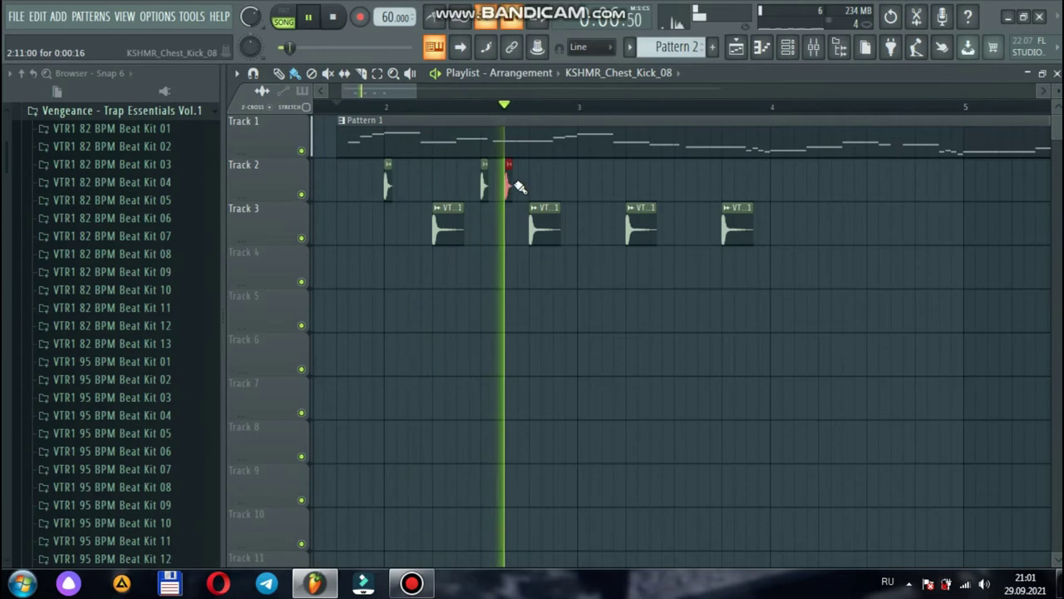
click(582, 185)
click(593, 185)
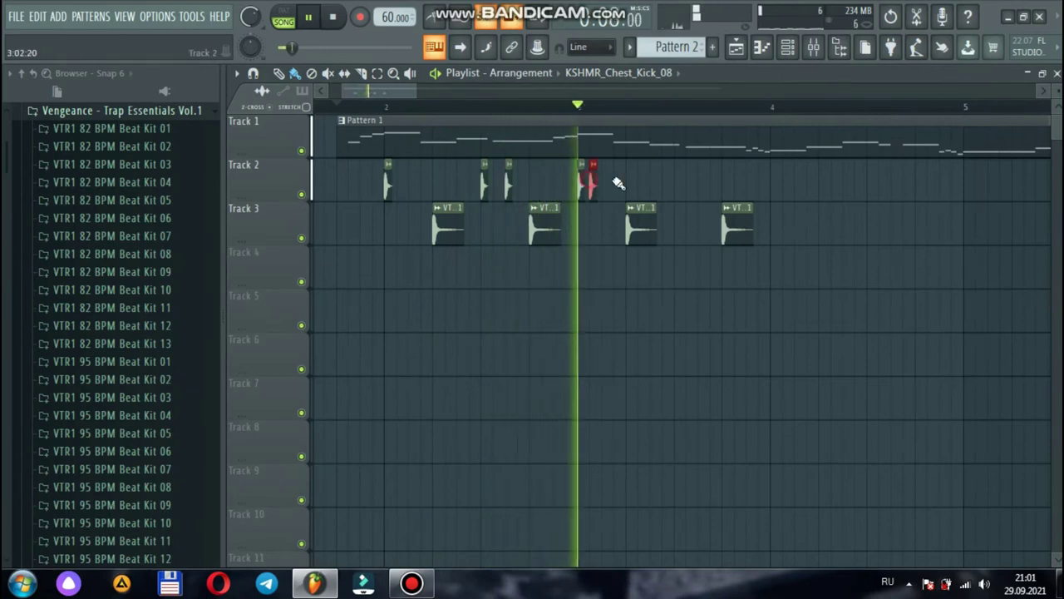
click(678, 185)
click(701, 185)
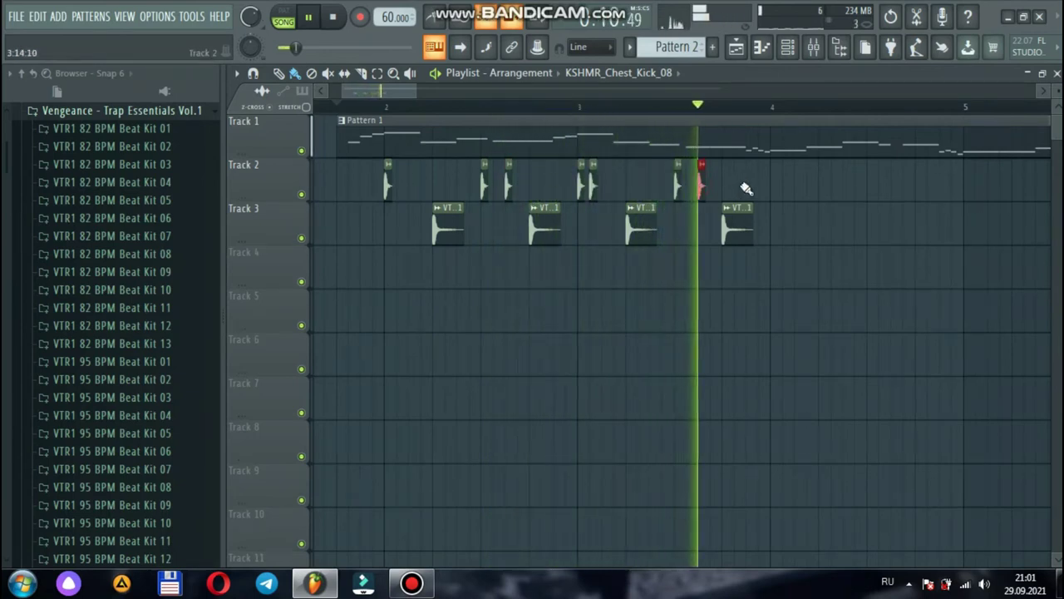
key(space)
- Duplicate the kick and snare clips of bars 2 and 3 into bars 4 and 5 and play back the drums
drag(800, 269, 409, 185)
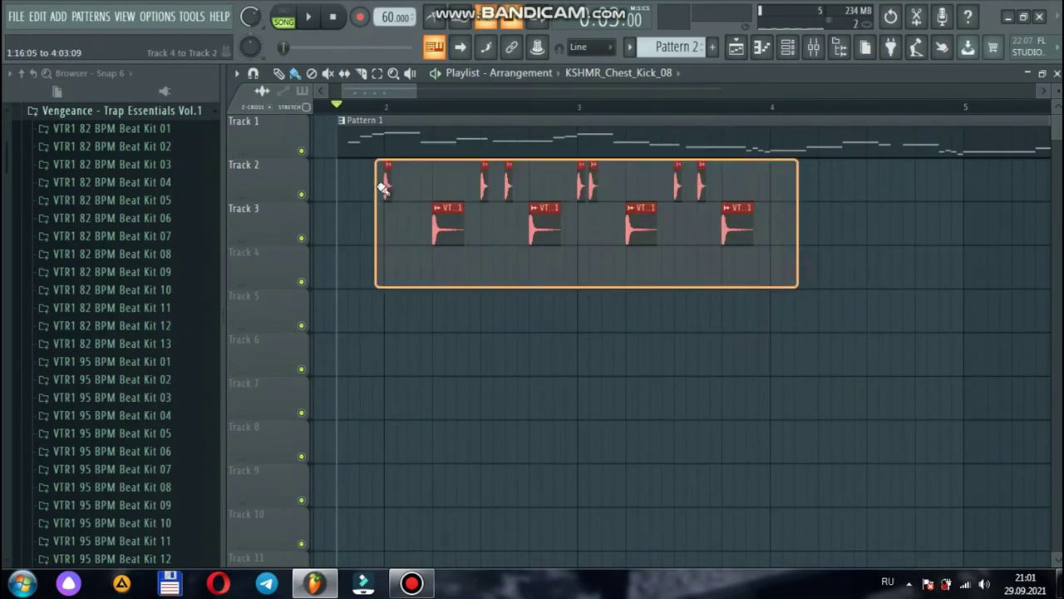
key(ctrl+b)
key(space)
click(777, 353)
right_click(777, 351)
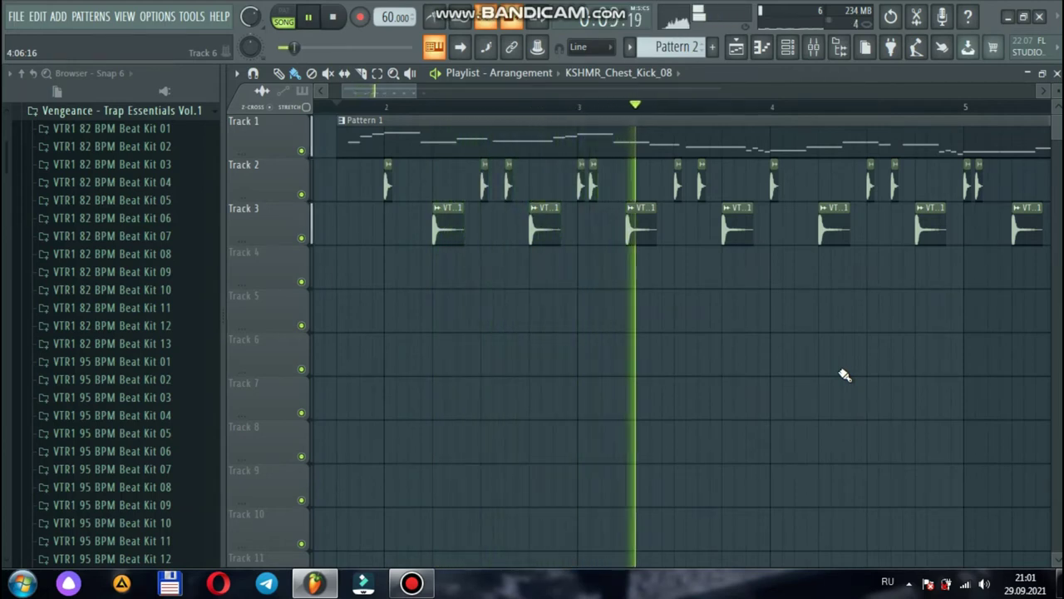
- Add a KSHMR_Chest_Kick_08 clip at step 8 of bars 3 and 5 on Track 2 and listen to the rhythm
click(703, 191)
key(space)
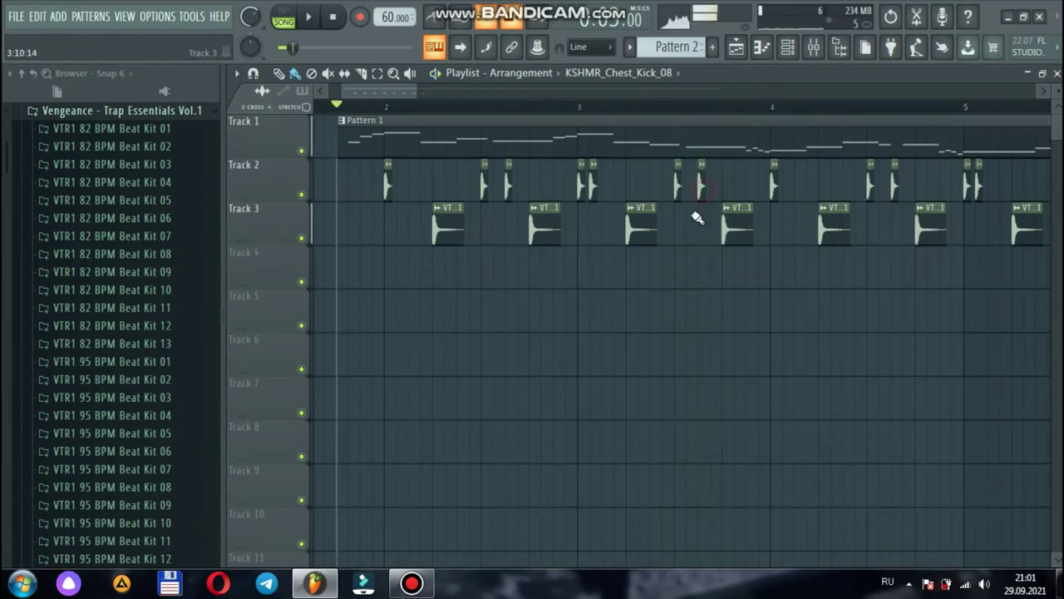
drag(690, 223, 666, 173)
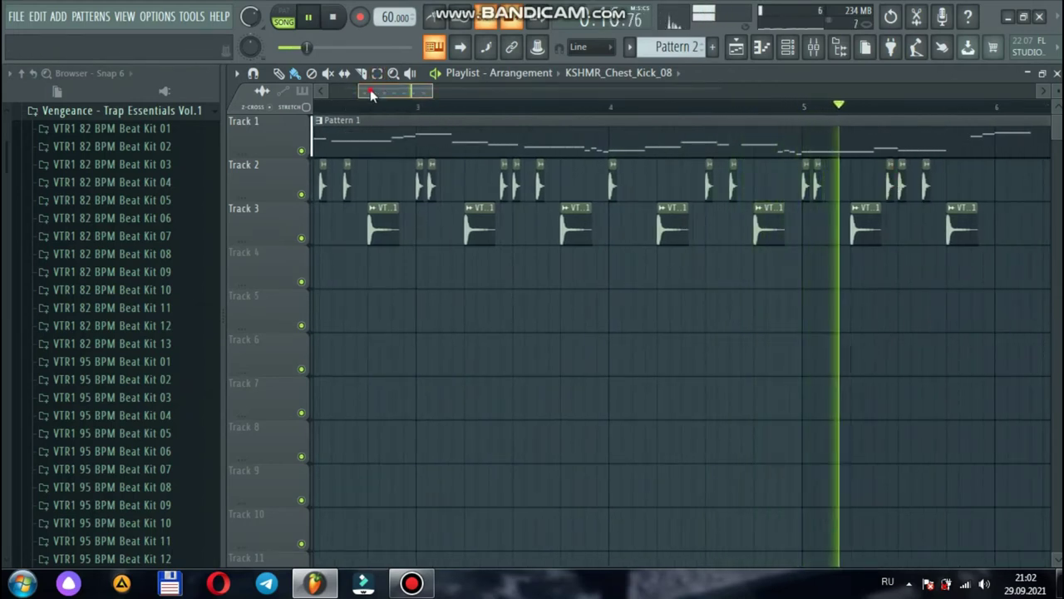
drag(370, 90, 358, 92)
- Paint HIP_Hat_6 from the Legacy HipHop drum samples onto Track 4 at steps 1 to 11 of bar 2
click(120, 116)
key(space)
drag(7, 351, 11, 417)
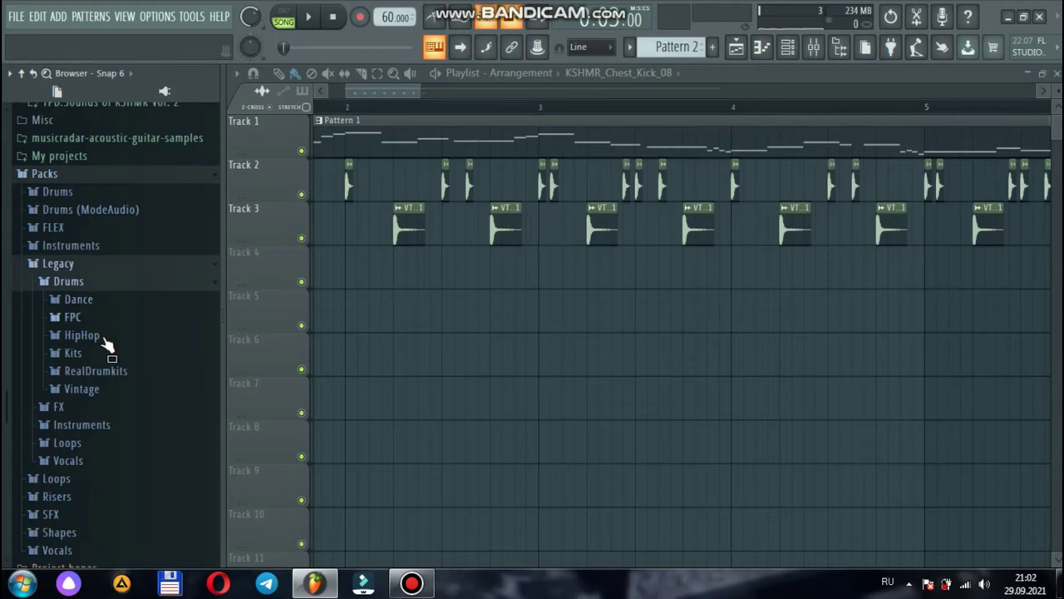
click(106, 336)
click(108, 236)
drag(120, 238, 488, 266)
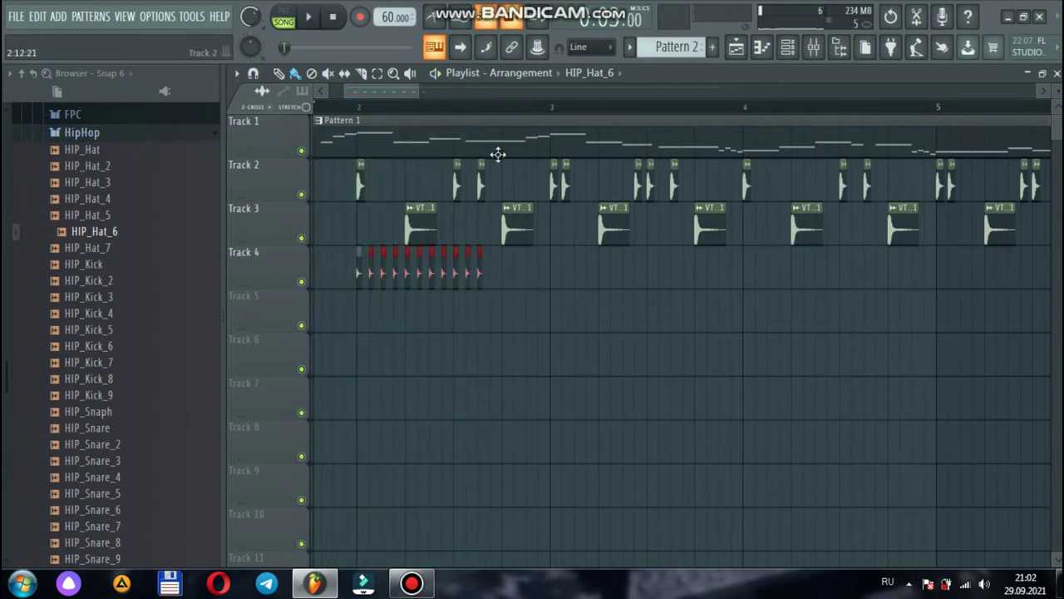
- Delete the HIP_Hat_6 clips on Track 4 after step 4 of bar 2 and place new ones at steps 7 and 8
right_click(479, 271)
right_click(468, 270)
right_click(455, 270)
right_click(444, 268)
right_click(432, 266)
right_click(420, 265)
right_click(408, 265)
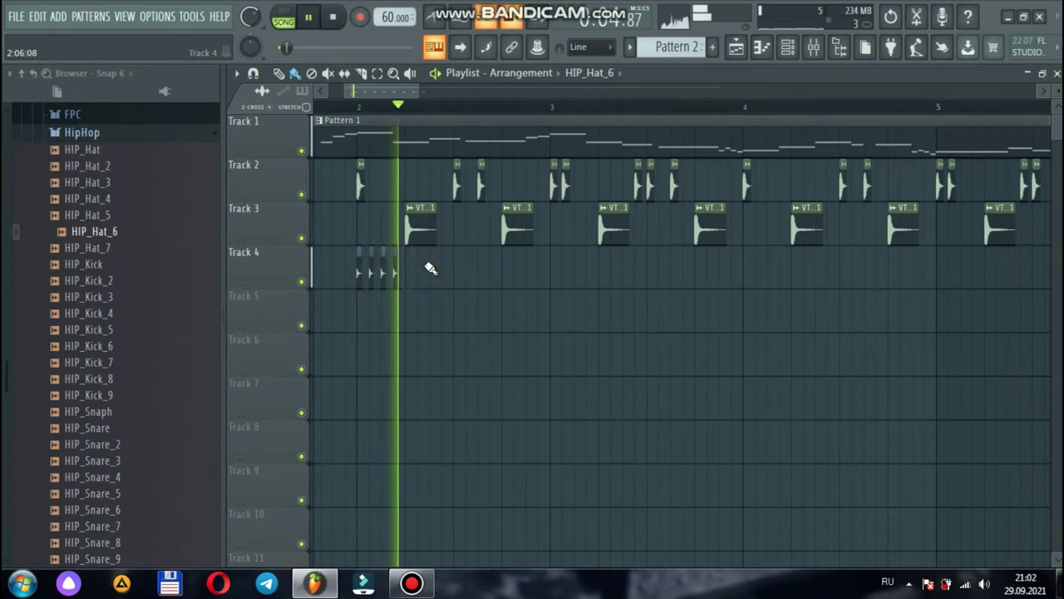
click(448, 264)
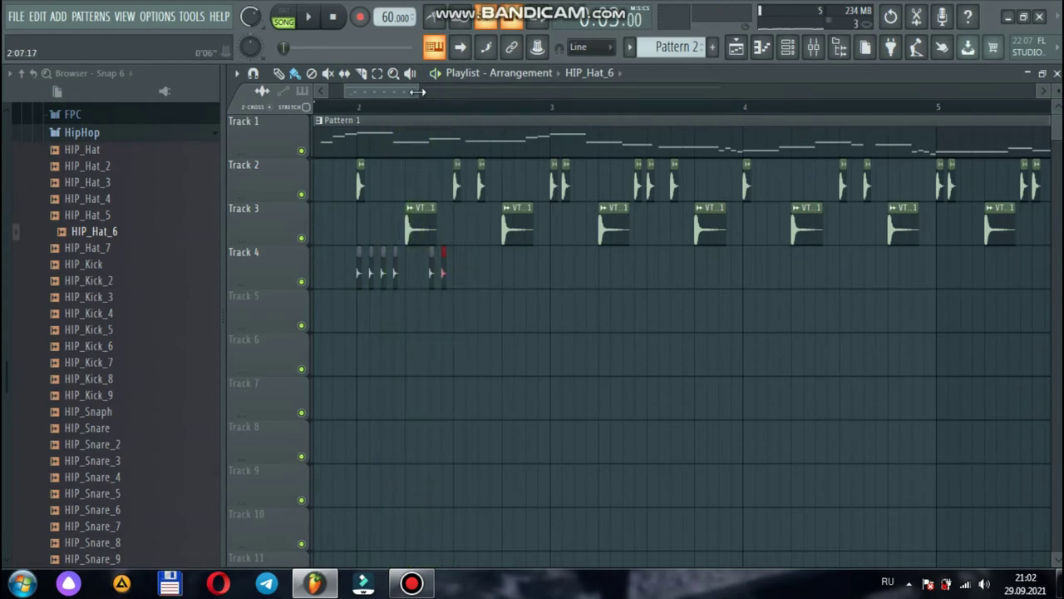
- Try a tighter HIP_Hat_6 roll after step 7 of bar 2 on Track 4 with snap set to 1/6 step
drag(418, 91, 370, 91)
key(space)
click(601, 50)
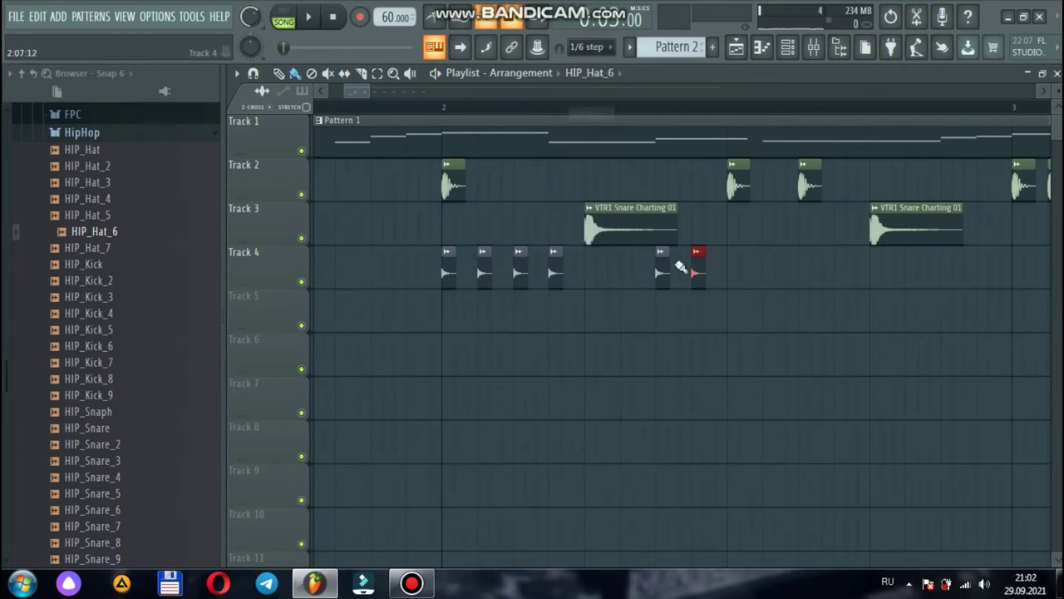
drag(698, 275, 672, 271)
click(692, 309)
drag(692, 311, 687, 301)
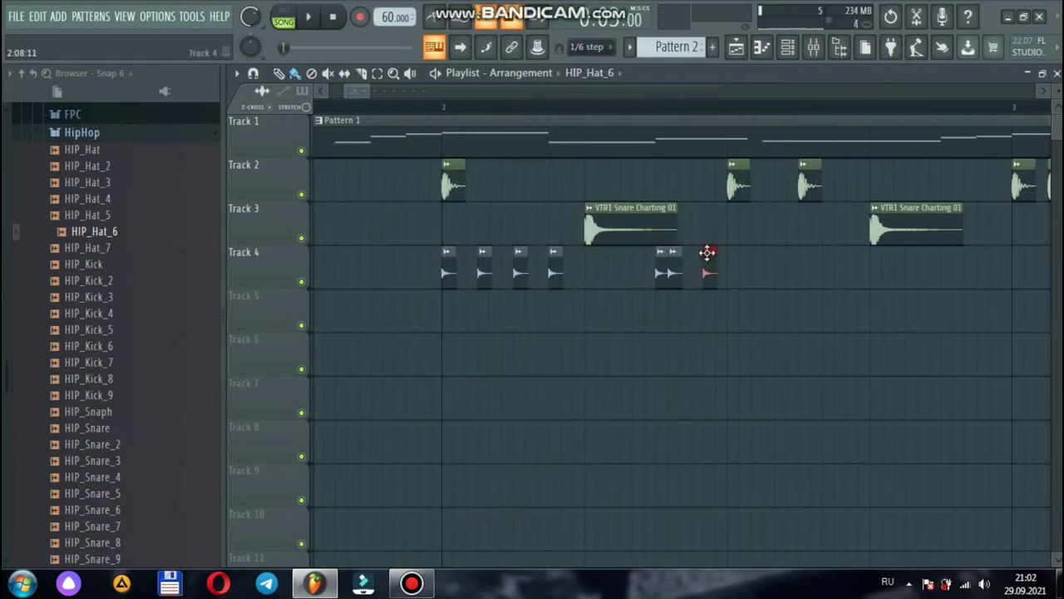
drag(675, 262, 725, 263)
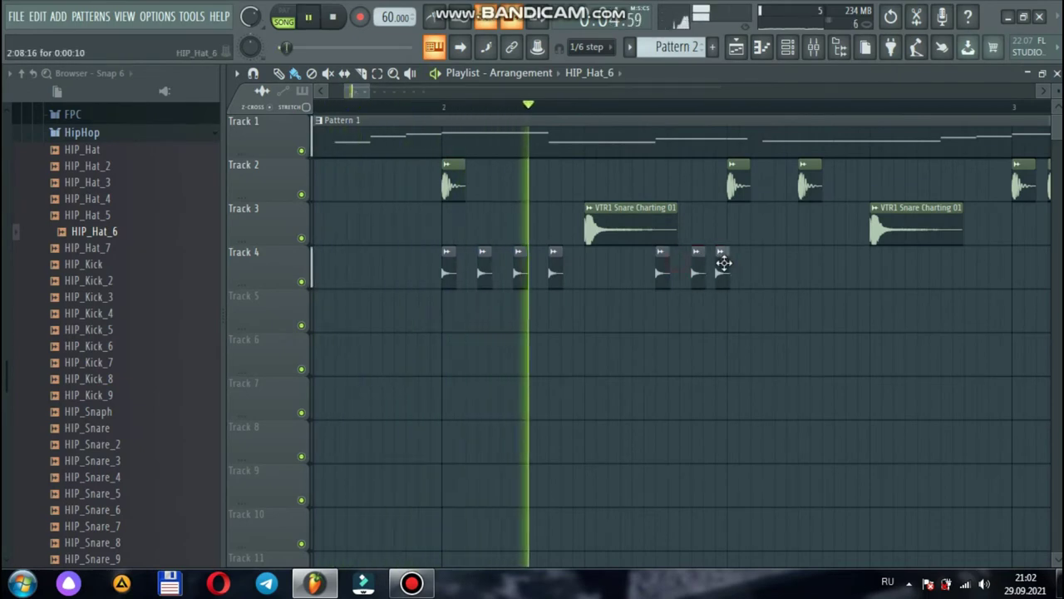
key(space)
- Try packing more HIP_Hat_6 clips closely together from step 7 of bar 2 and listen to the roll
click(668, 265)
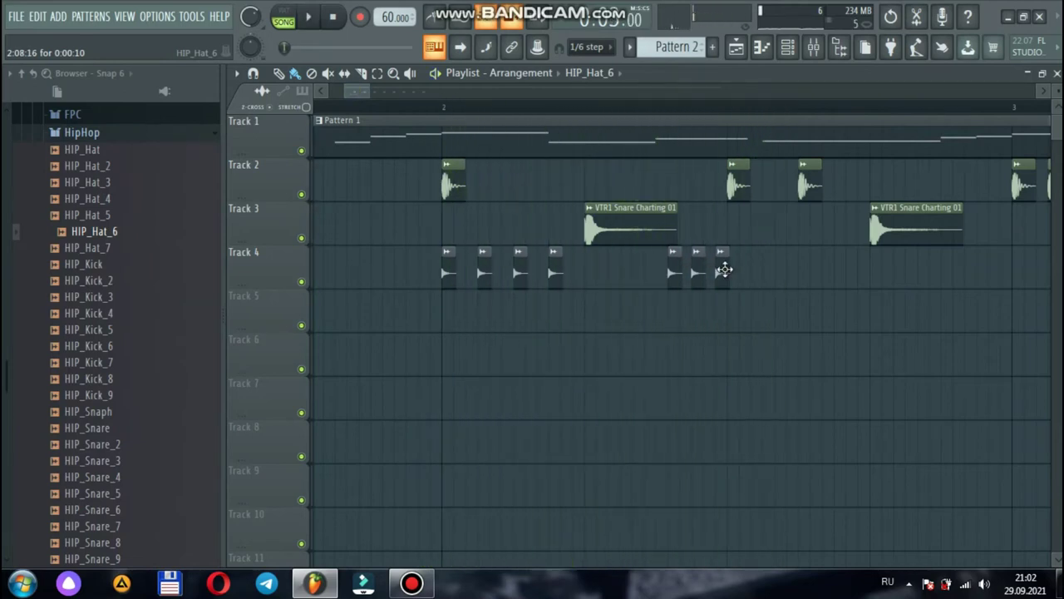
drag(698, 269, 685, 269)
click(699, 308)
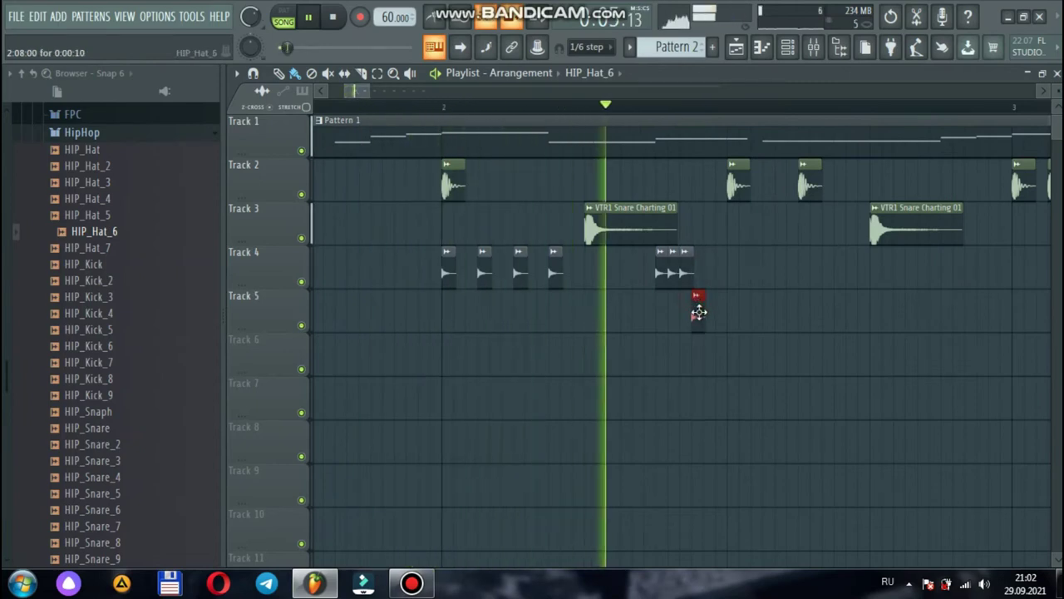
drag(699, 258, 733, 267)
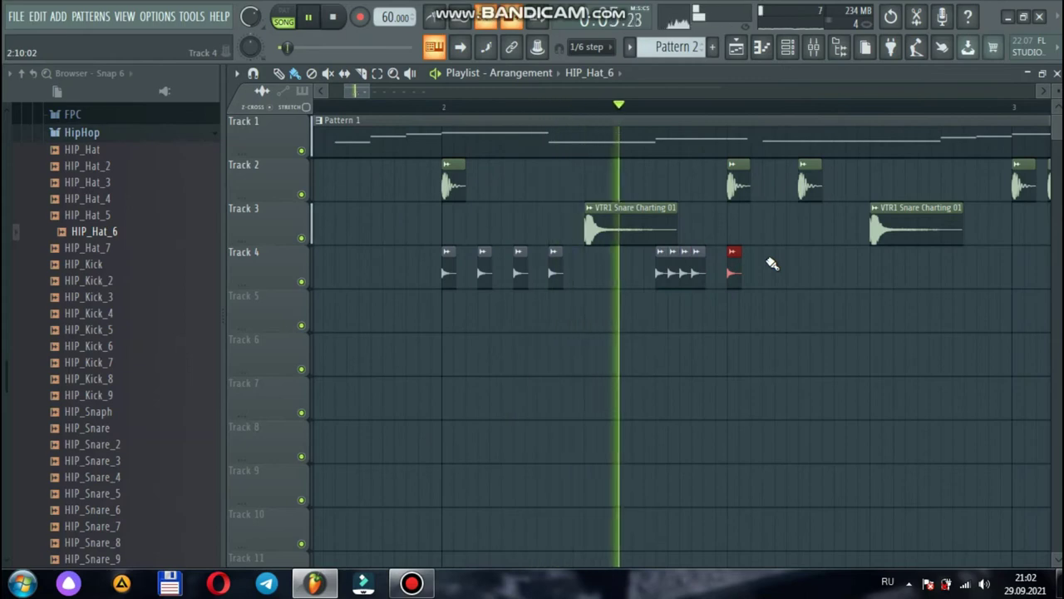
key(space)
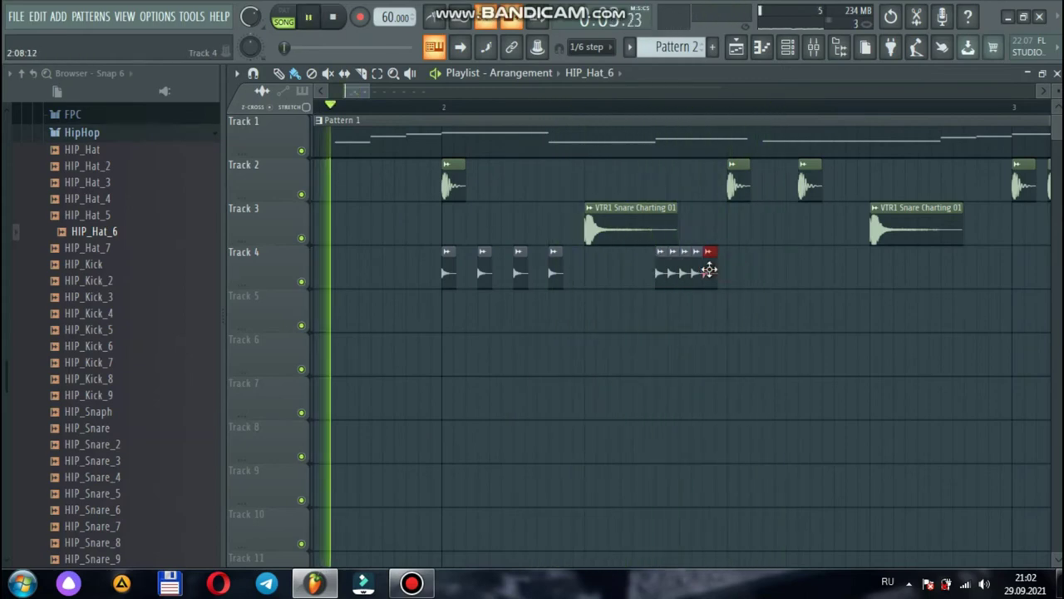
drag(710, 268, 734, 266)
key(space)
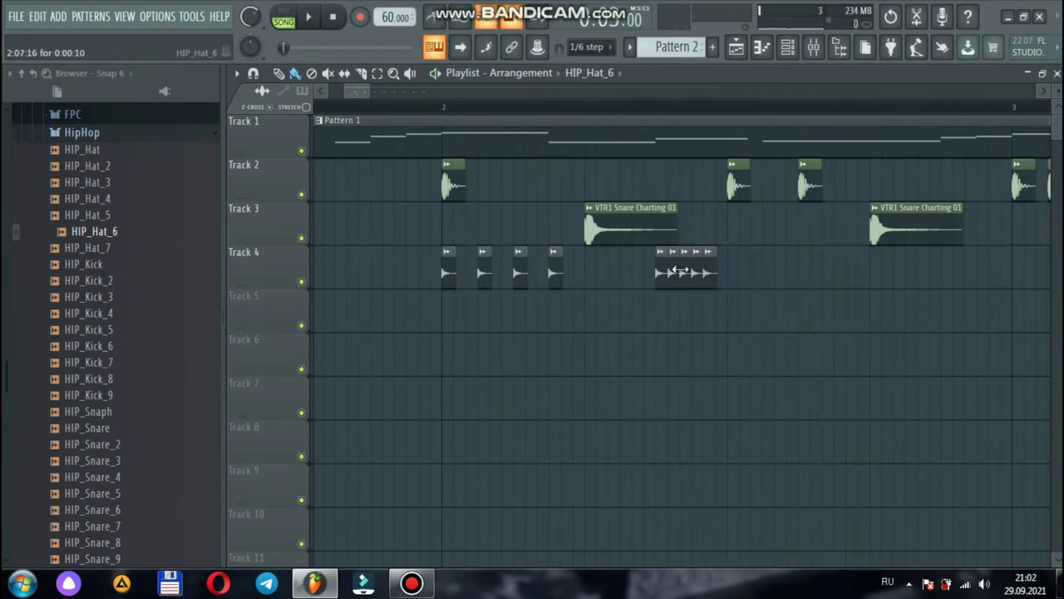
- Place HIP_Hat_6 clips on Track 4 at steps 8, 9, 10 and 11 of bar 2 and set snap to Line
key(space)
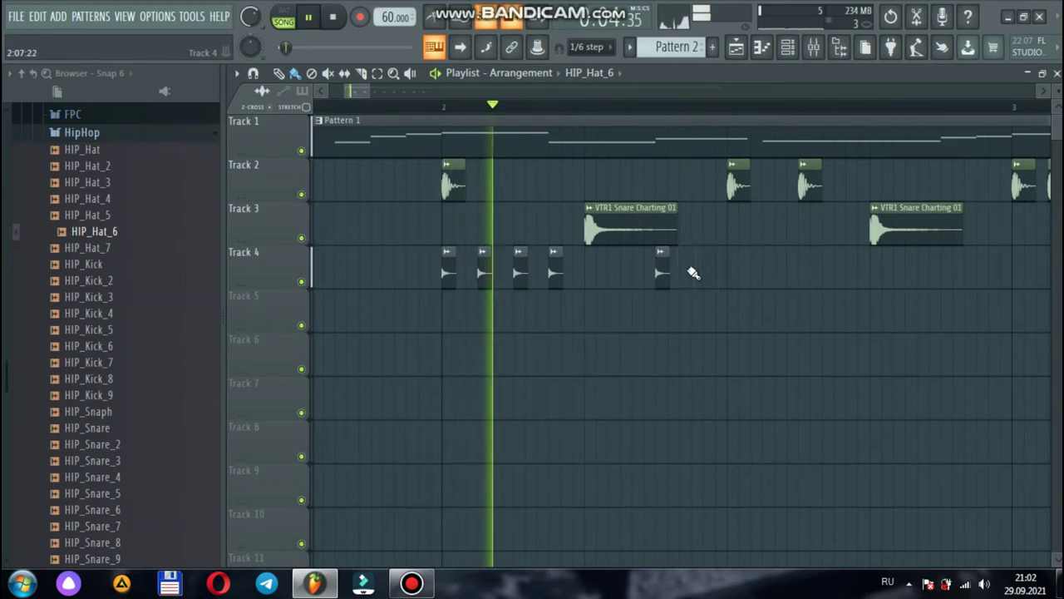
click(731, 266)
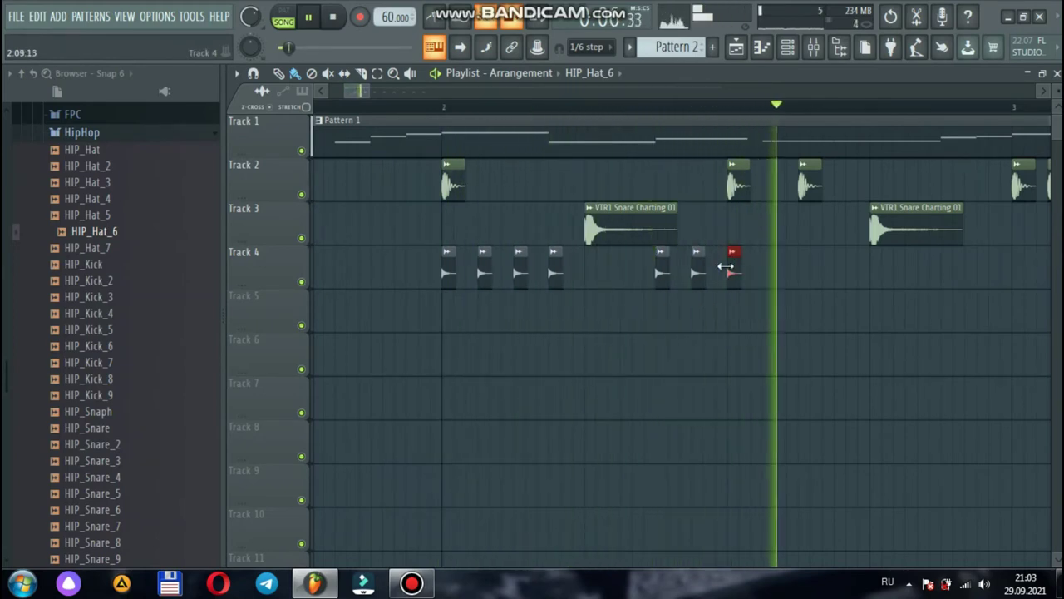
click(579, 48)
click(579, 78)
click(587, 50)
click(591, 66)
key(space)
click(770, 267)
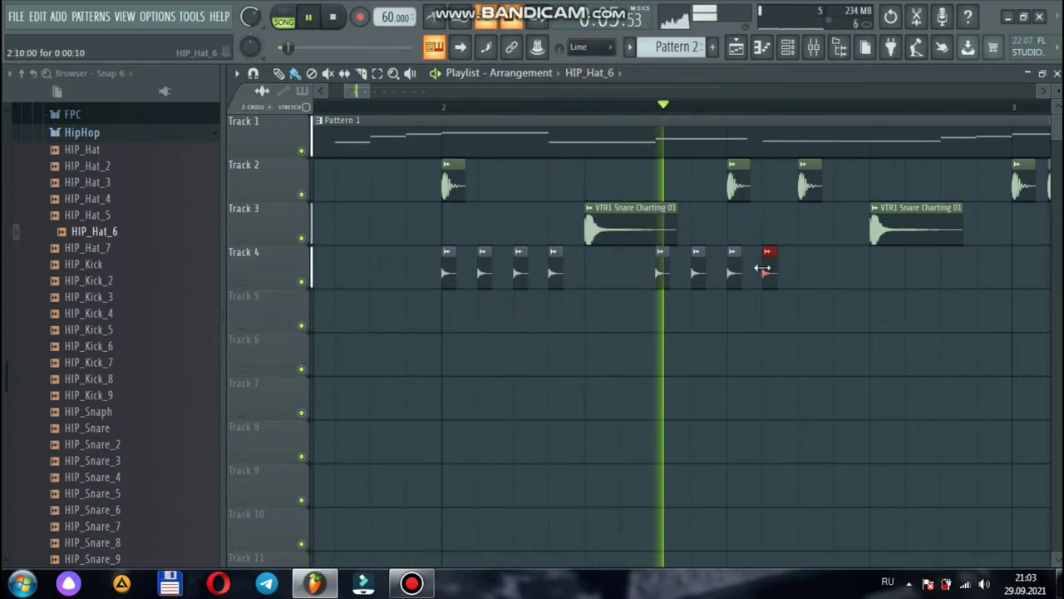
click(804, 267)
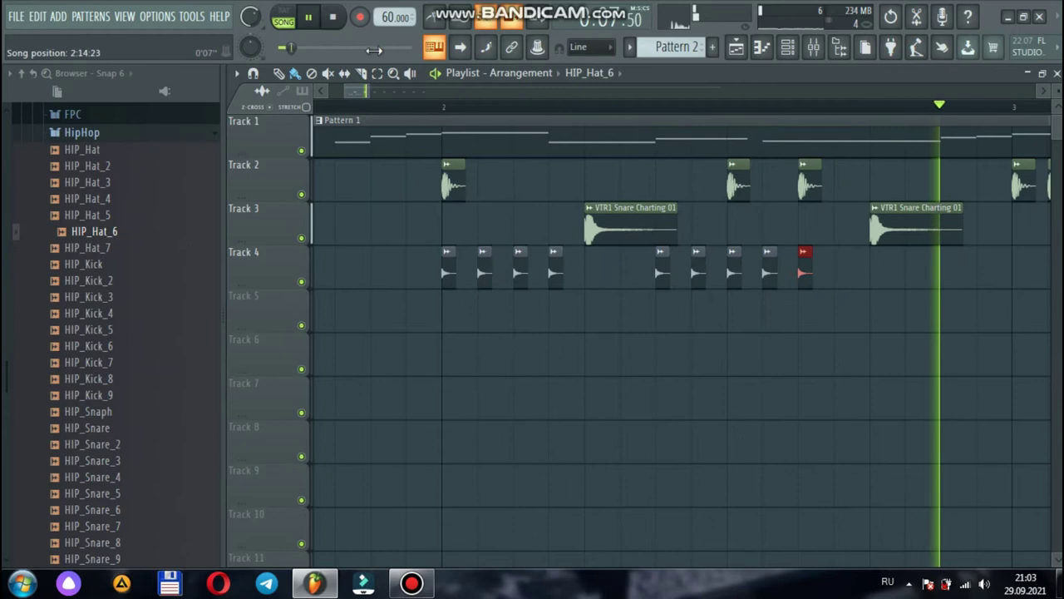
- Add a HIP_Hat_6 clip at step 13 of bar 2 on Track 4 and play back the drums
drag(369, 88, 428, 89)
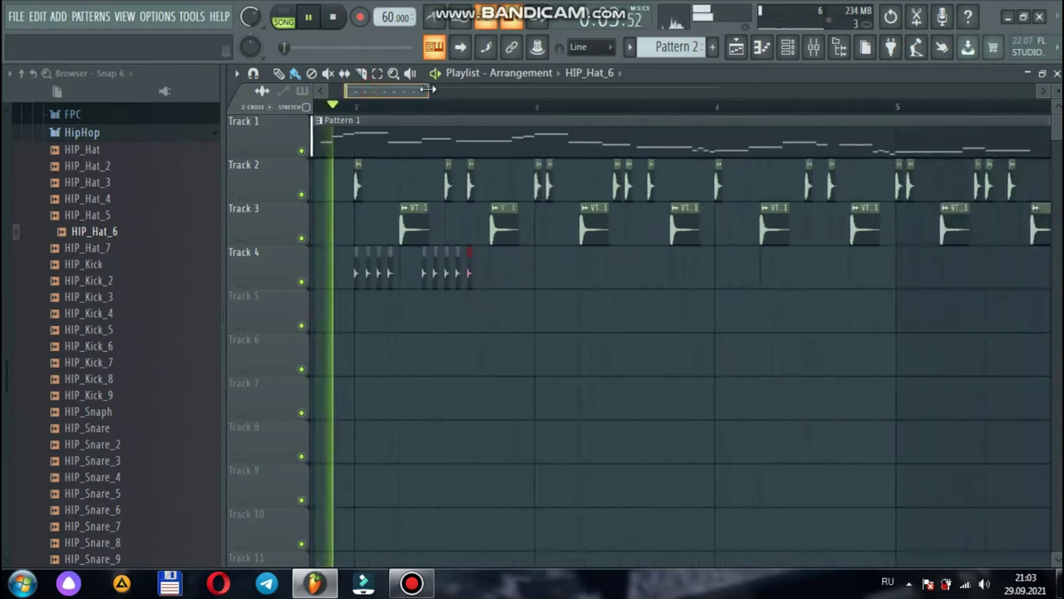
click(480, 265)
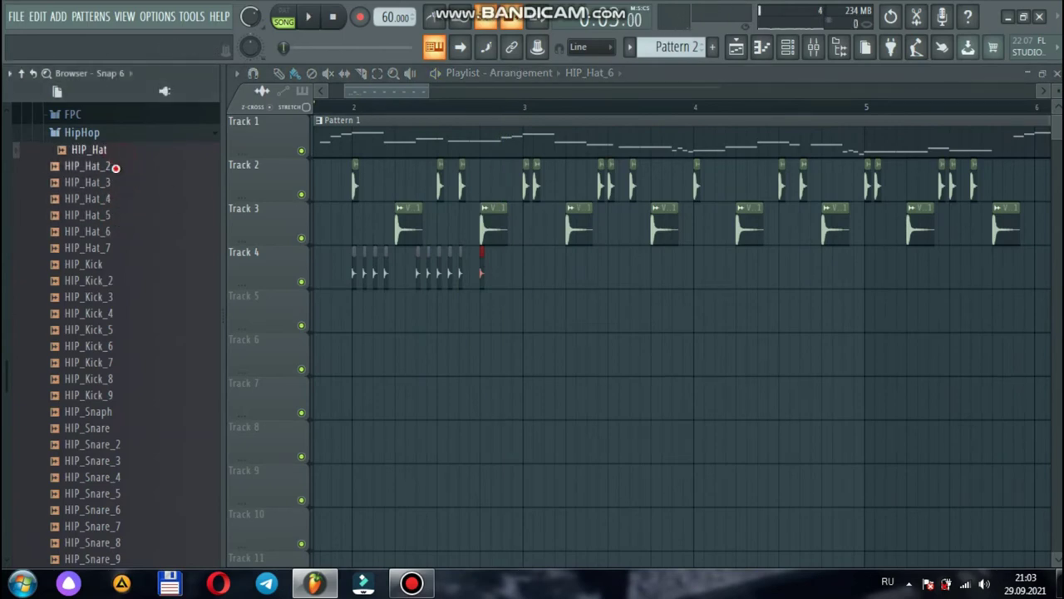
key(space)
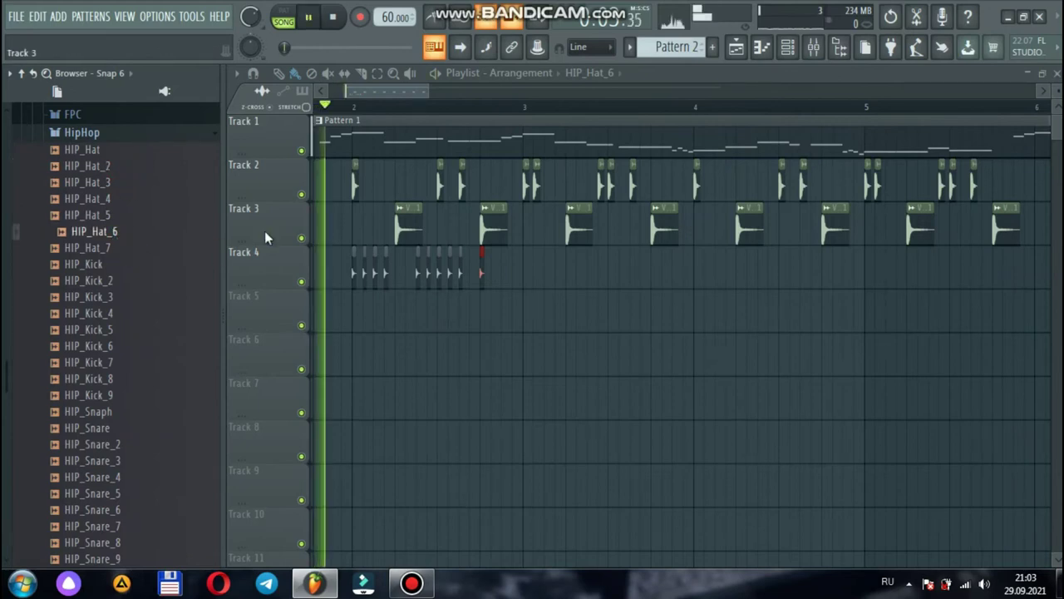
drag(425, 91, 387, 91)
key(space)
key(space)
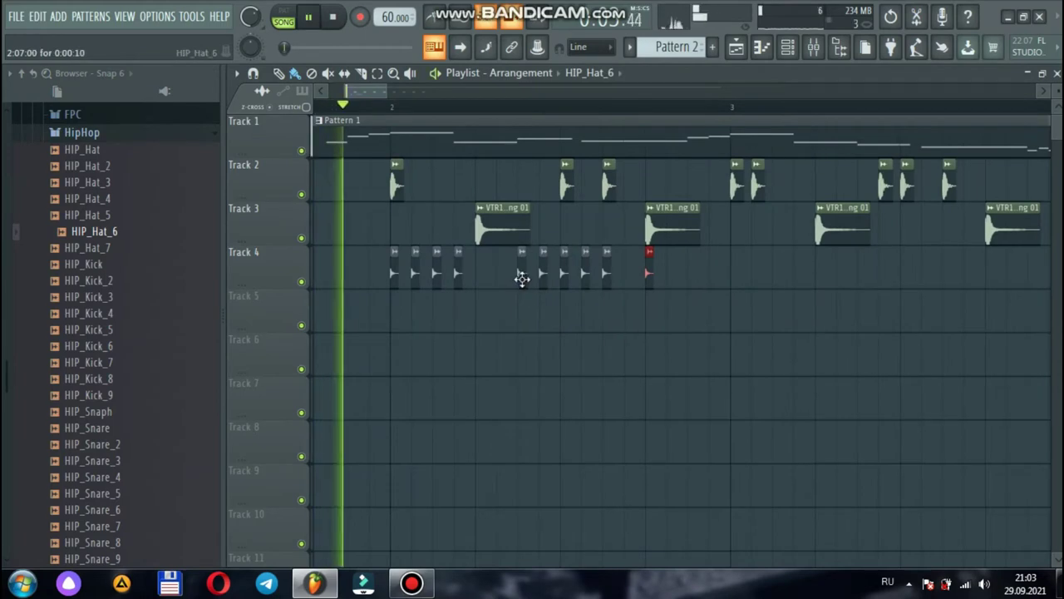
- Delete the step 7 hi-hat of bar 2 and add HIP_Hat_6 clips midway between steps 8 and 9 and at step 15
right_click(521, 280)
drag(550, 302, 561, 310)
right_click(565, 312)
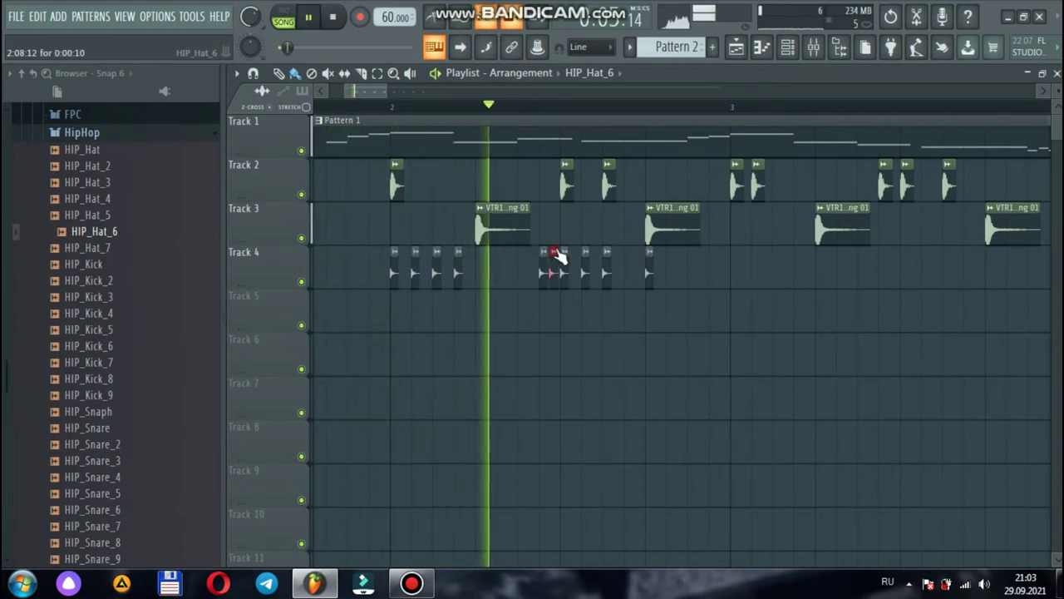
click(693, 265)
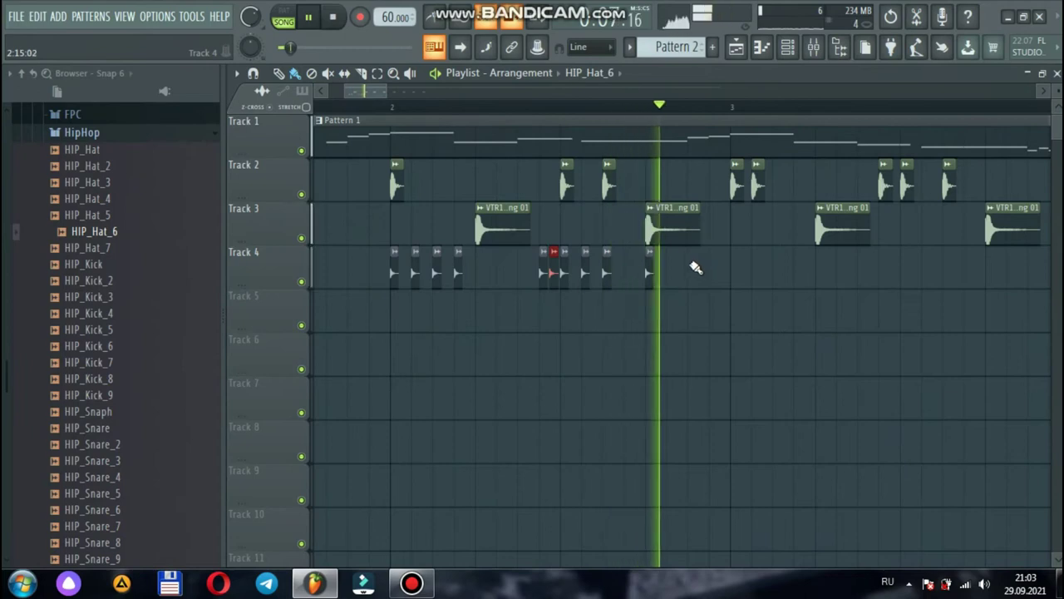
- Duplicate the hi-hat clips of bar 2 on Track 4 into bar 3 and play back the result
key(space)
drag(395, 273, 395, 272)
drag(396, 272, 745, 267)
key(space)
ctrl+click(746, 320)
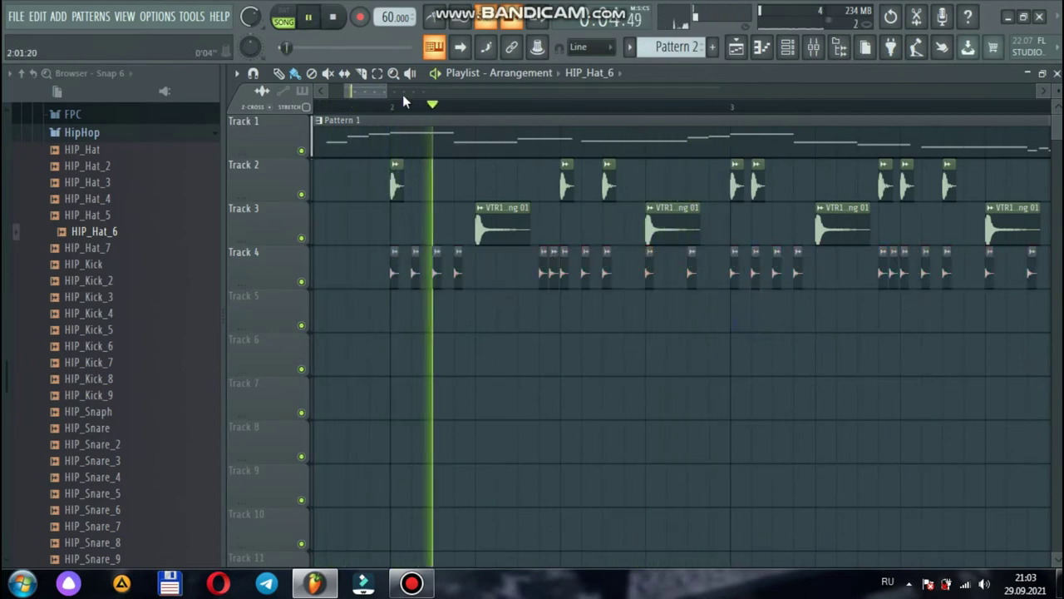
- Add HIP_Hat_6 clips on Track 4 at step 16 of bar 2 and steps 12 and 16 of bar 3
drag(376, 91, 392, 93)
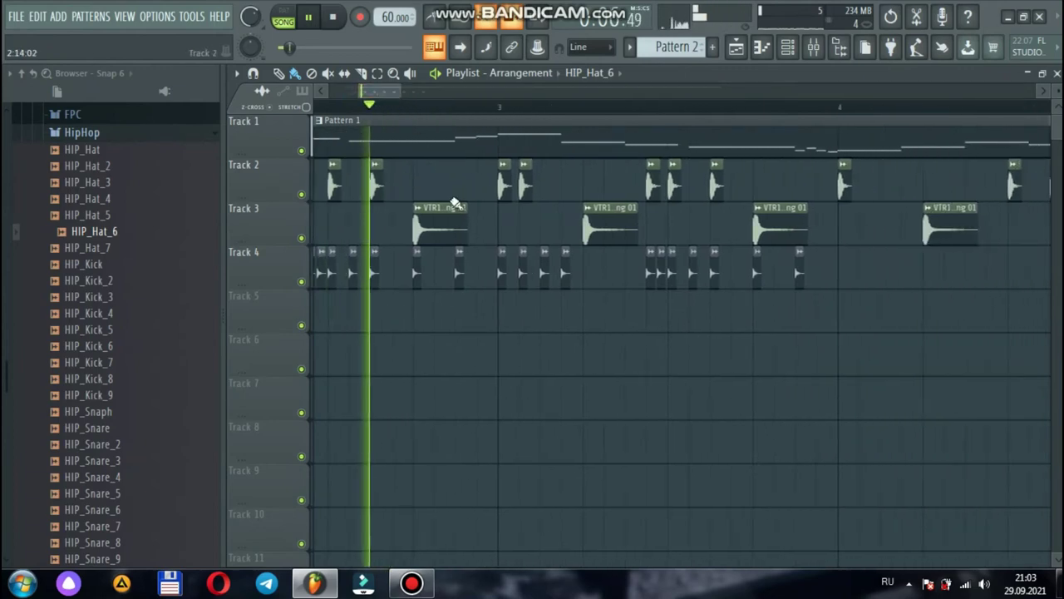
click(483, 268)
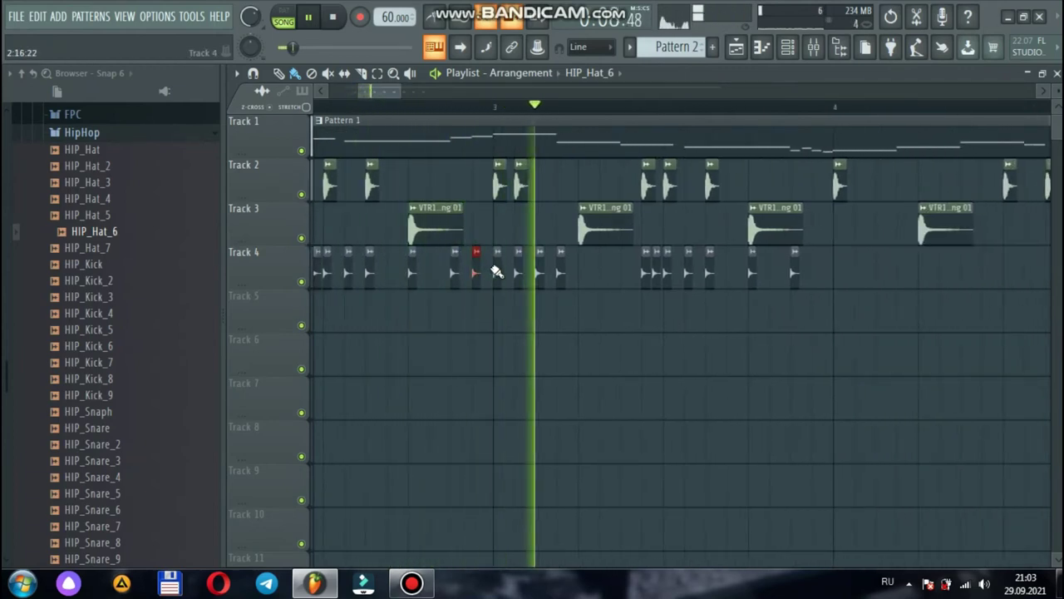
click(730, 268)
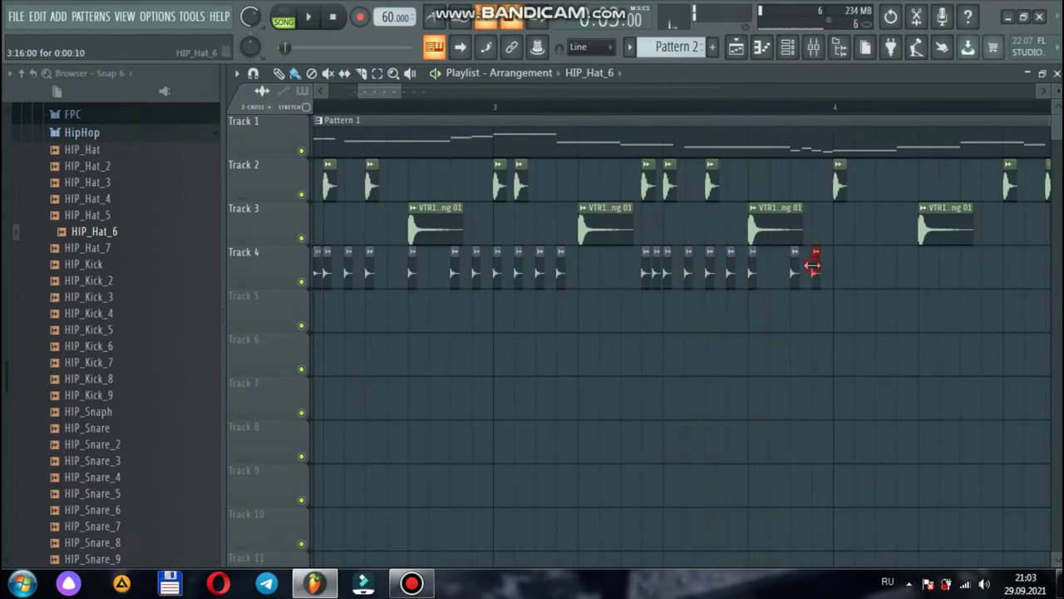
- Duplicate the hi-hat clips of bars 2 and 3 on Track 4 into bars 4 and 5 and play back the rhythm
drag(843, 279, 42, 276)
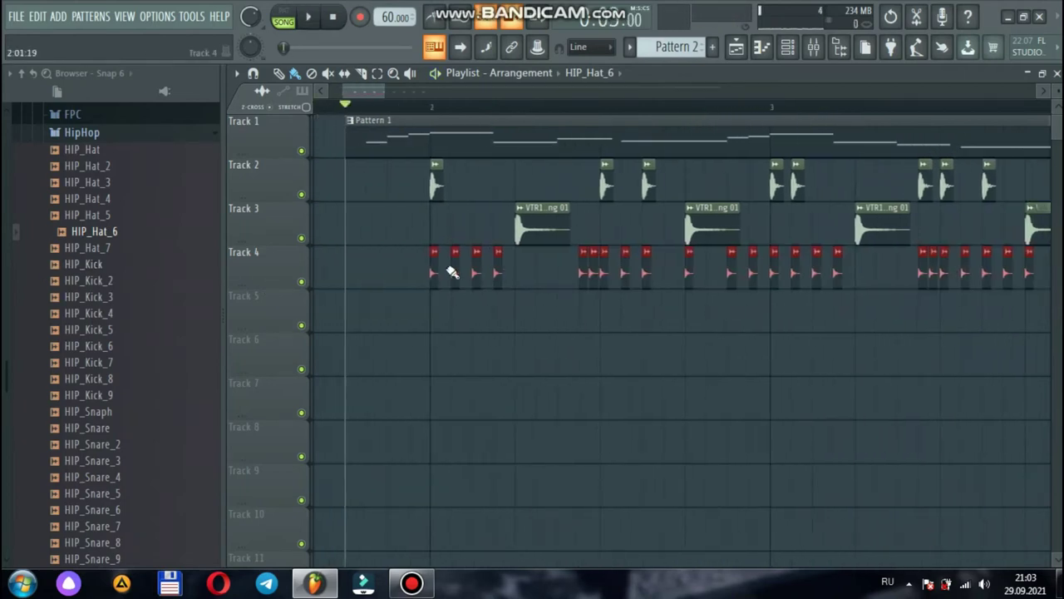
key(space)
mouse_move(806, 265)
mouse_down()
mouse_move(1050, 271)
mouse_move(960, 278)
mouse_up()
right_click(911, 337)
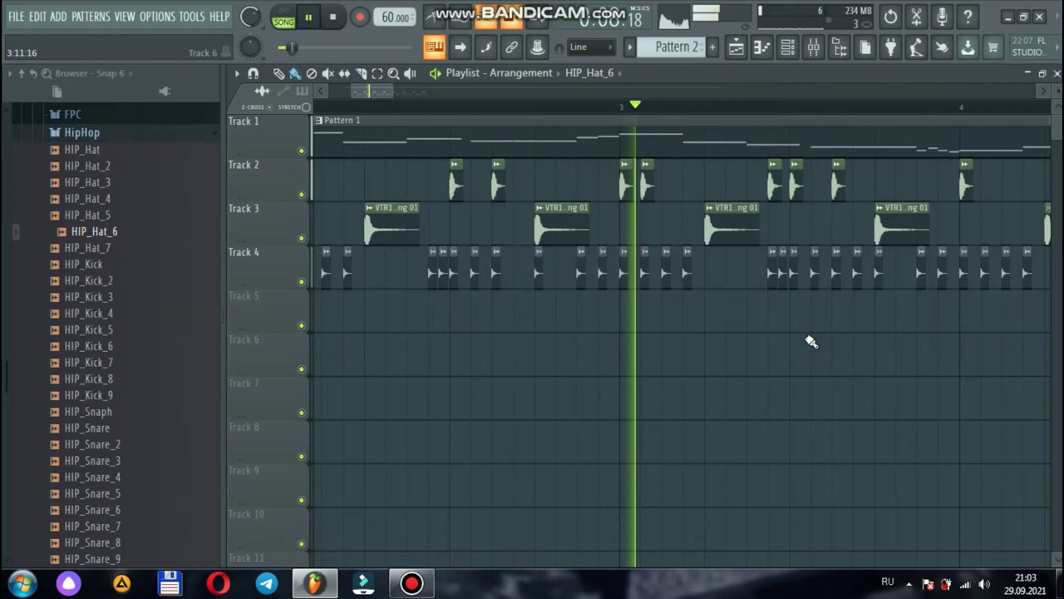
- Stop playback and open the KSHMR_Hi_Hats_Open sample folder under KSHMR_Cymbals in Splice Sounds - Sounds of KSHMR Vol.3
scroll(4, 324, up, 4)
drag(3, 321, 4, 250)
click(86, 309)
key(space)
click(102, 241)
click(129, 397)
click(92, 387)
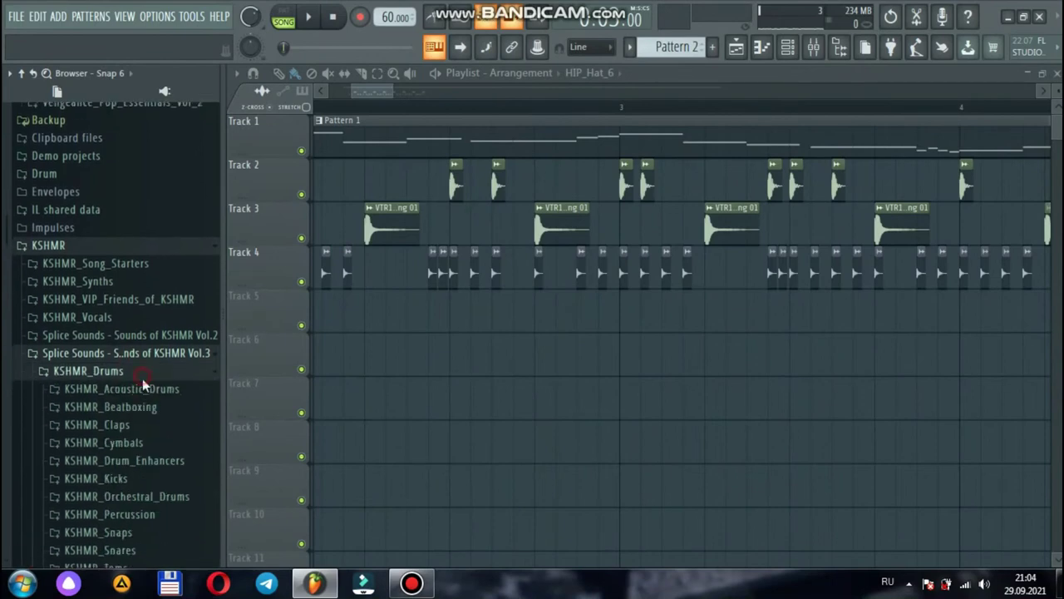
click(129, 414)
click(134, 470)
- Audition the KSHMR_Open_Hat Natural samples to choose an open hi-hat for the rhythm
click(142, 500)
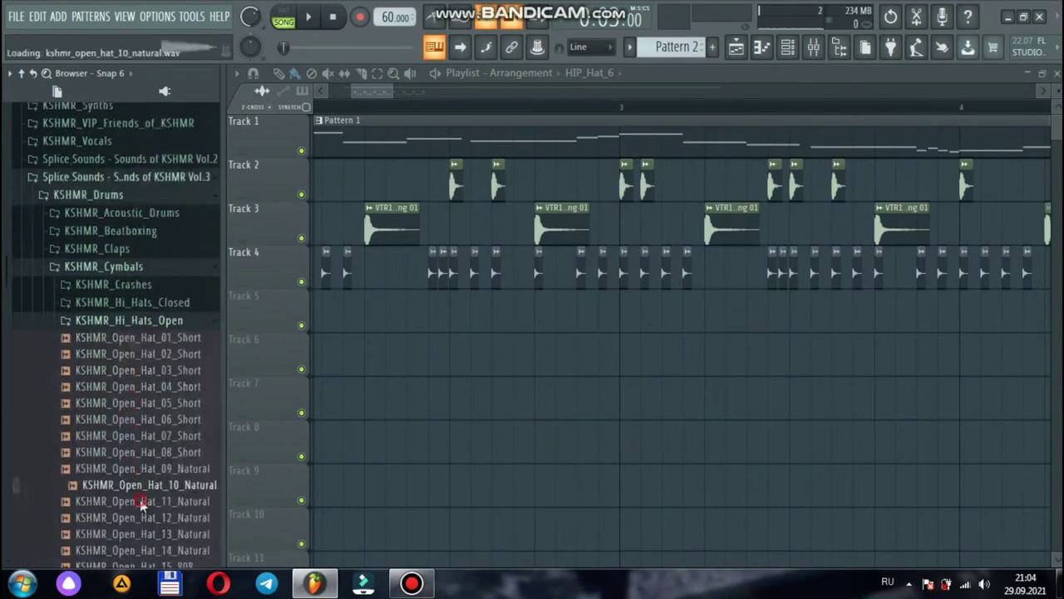
click(143, 499)
click(146, 524)
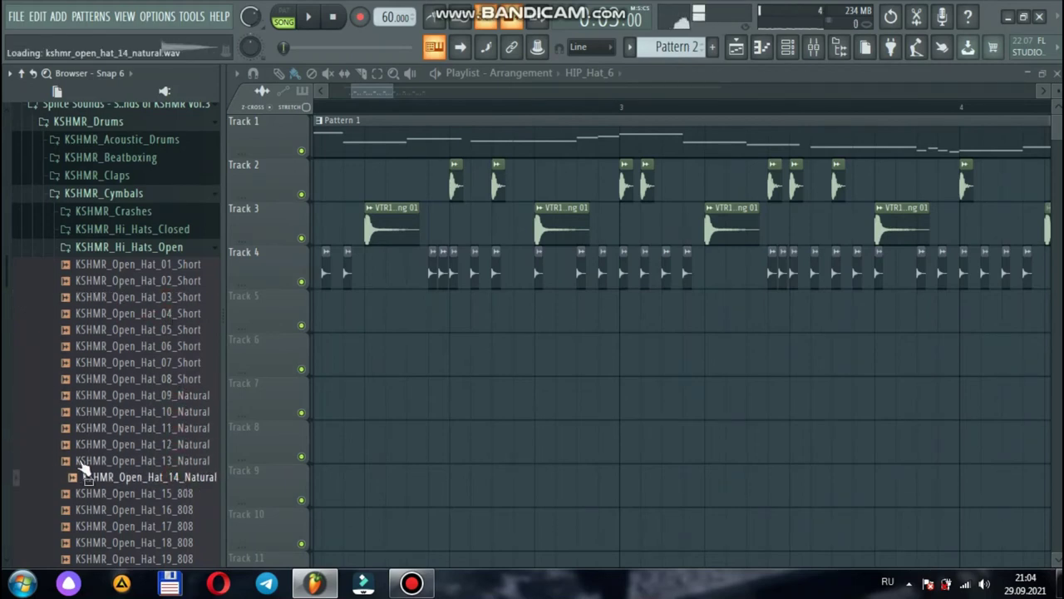
scroll(12, 427, down, 7)
scroll(16, 352, up, 3)
click(169, 313)
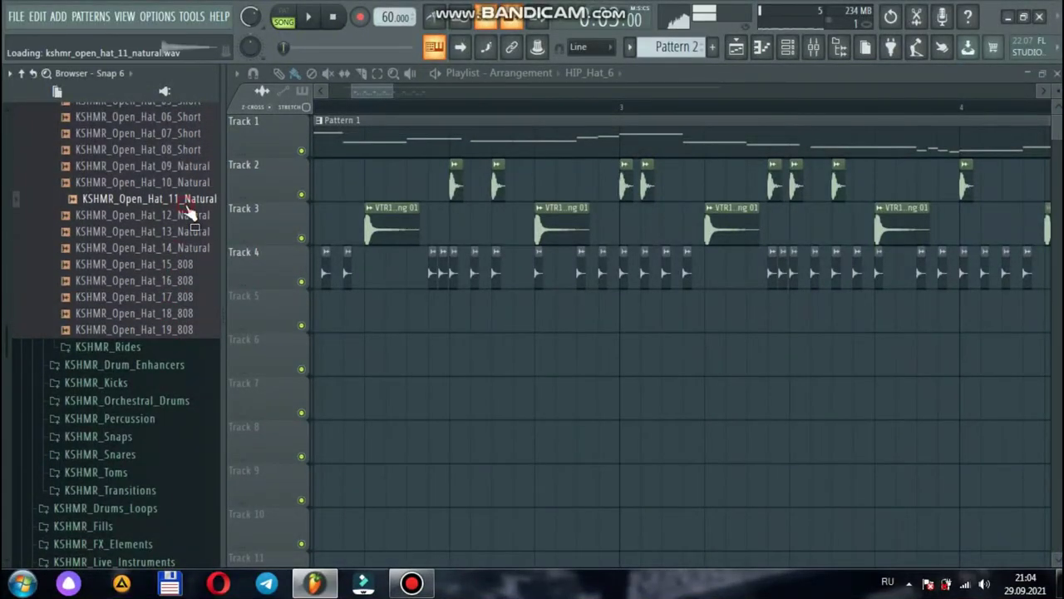
- Place a KSHMR_Open_Hat_12_Natural clip on Track 5 at step 10 of bar 2, setting its channel's modulation X offset to -11%
drag(188, 220, 427, 314)
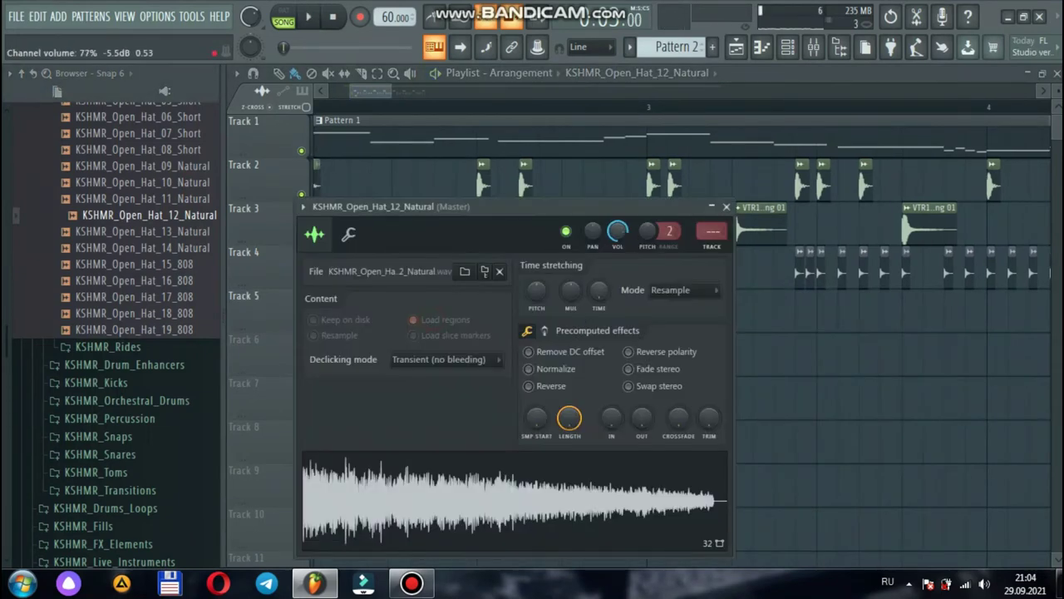
click(348, 234)
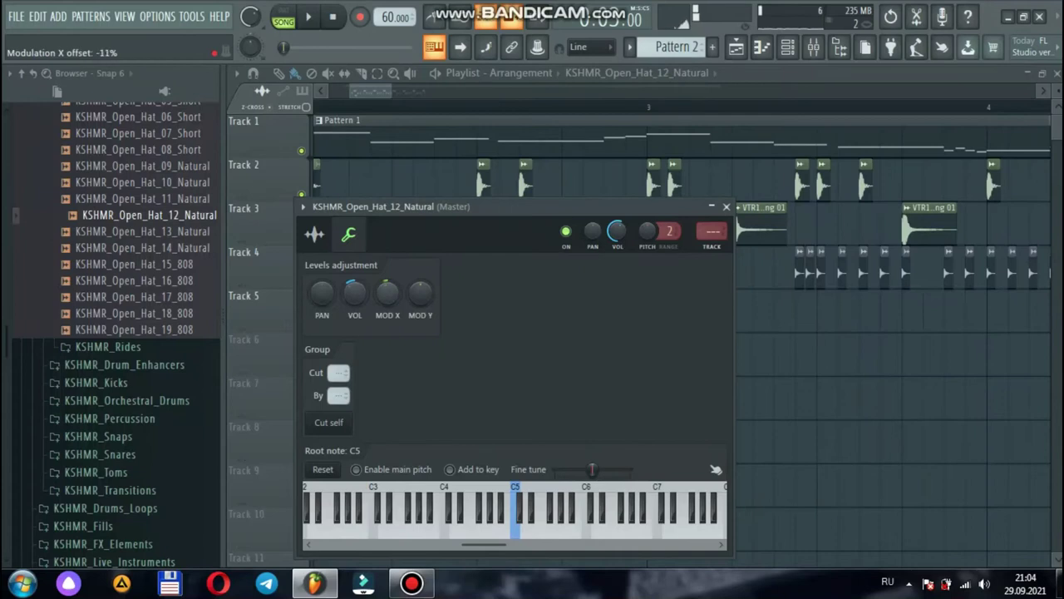
key(space)
click(727, 205)
drag(319, 313, 682, 314)
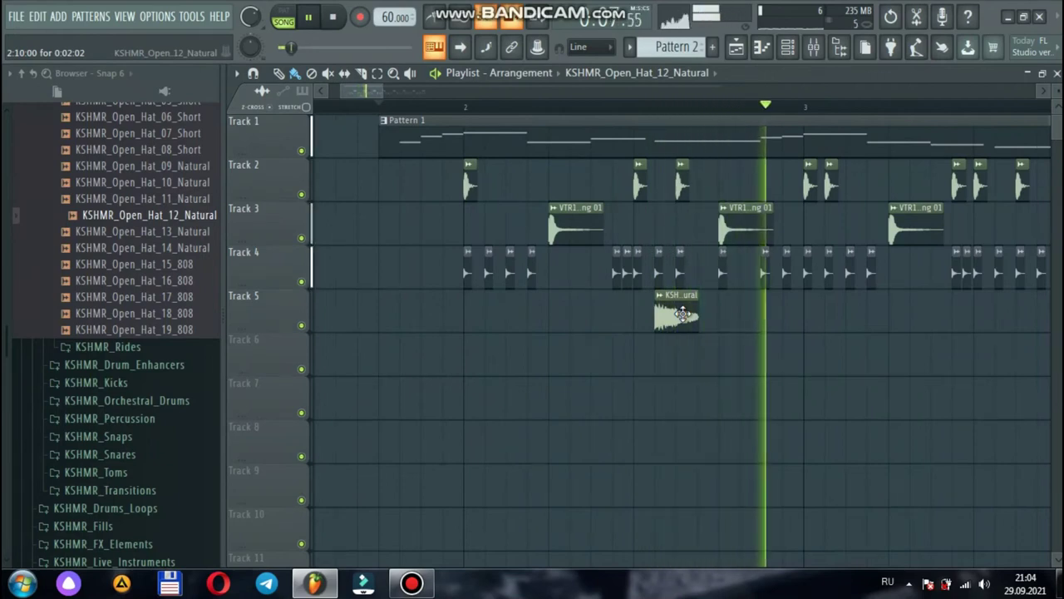
- Move the open hi-hat clip on Track 5 to step 11 of bar 3 and place another at step 11 of bar 5
drag(661, 313, 686, 314)
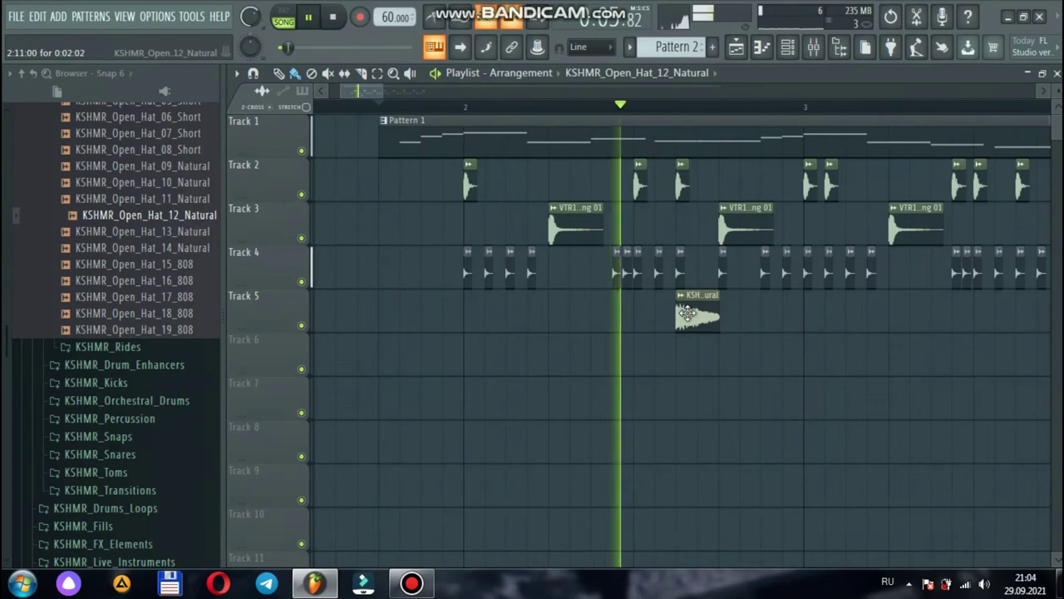
drag(383, 93, 439, 99)
drag(499, 309, 665, 309)
drag(908, 316, 981, 310)
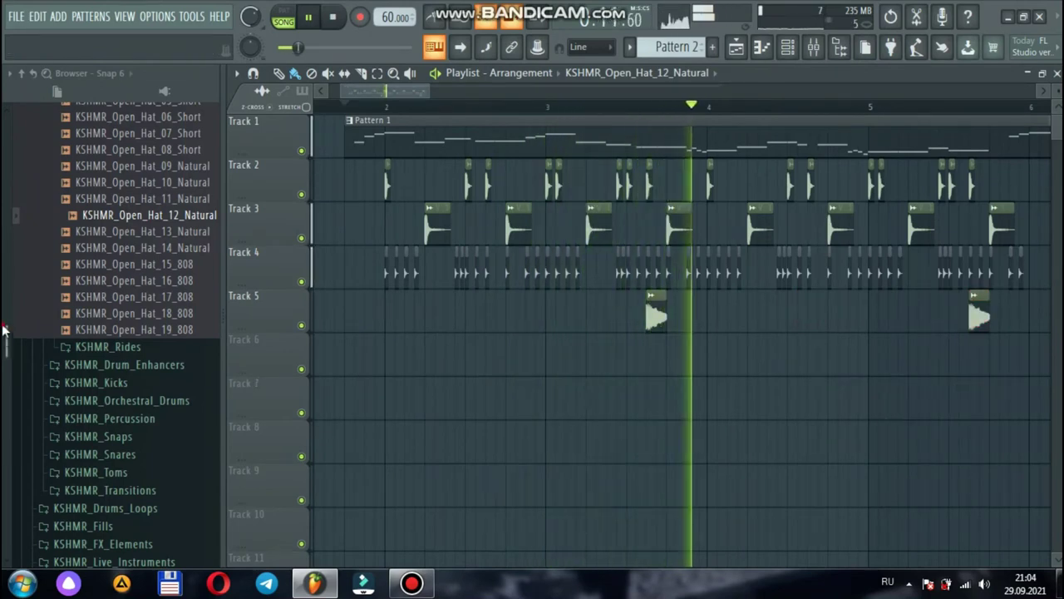
- Stop playback, audition KSHMR_Crash_16 in the KSHMR_Crashes folder, and collapse the KSHMR_Cymbals folder
scroll(9, 282, up, 5)
click(130, 275)
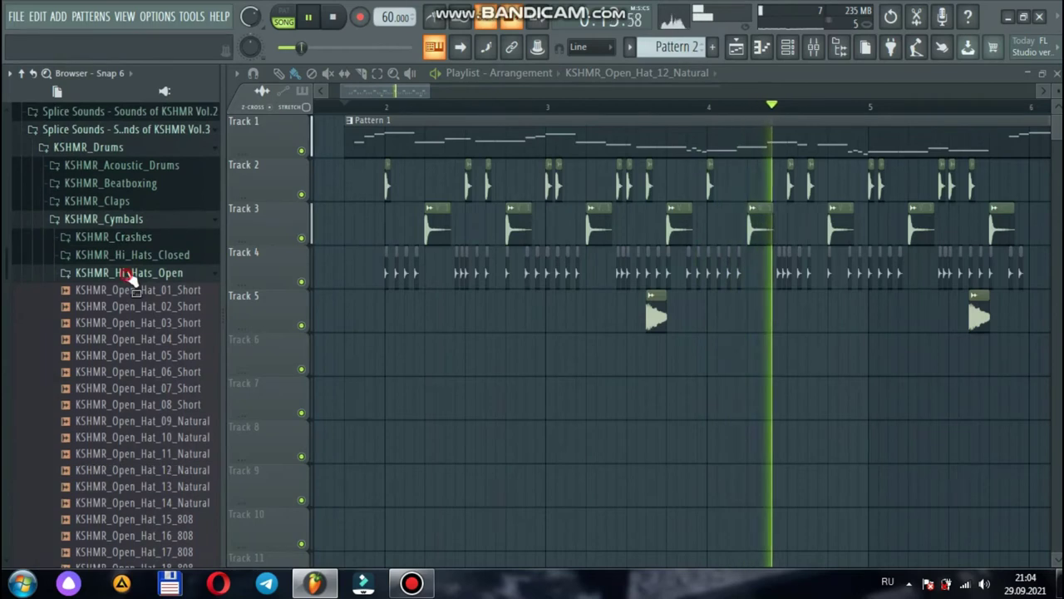
key(space)
click(139, 241)
click(139, 279)
click(139, 280)
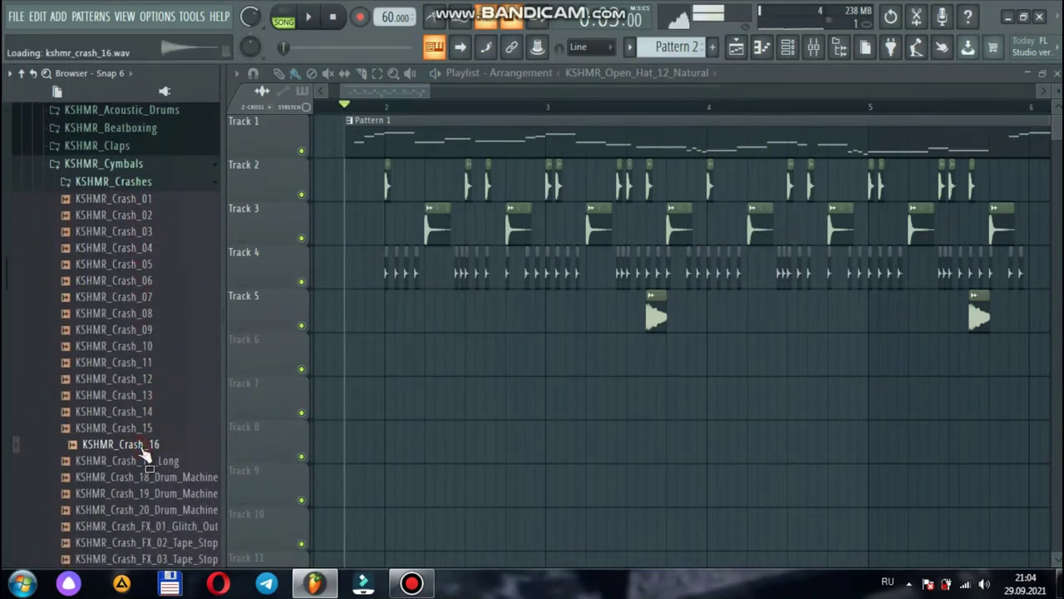
click(159, 183)
click(159, 165)
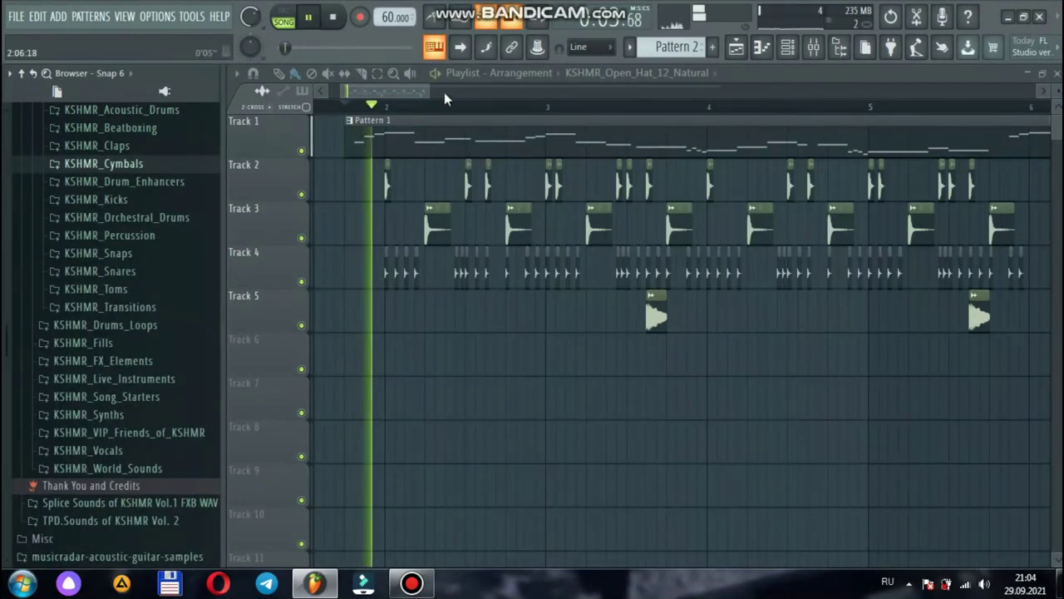
- Duplicate the drum clips of bars 2 to 5 on Tracks 2–5 into bars 6 to 9, and play the result through
drag(429, 91, 532, 92)
drag(641, 375, 345, 182)
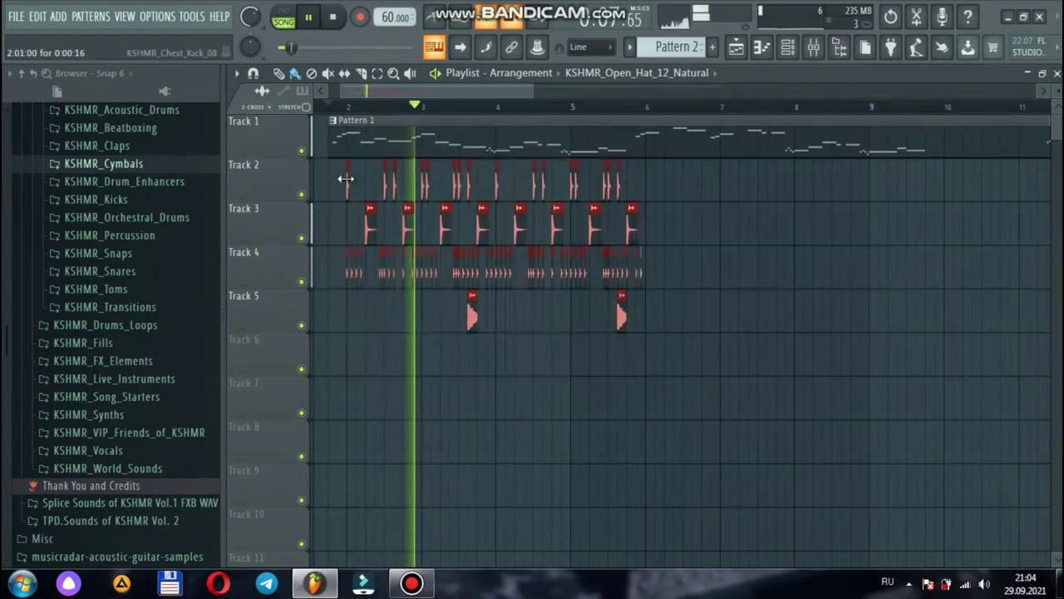
key(ctrl+b)
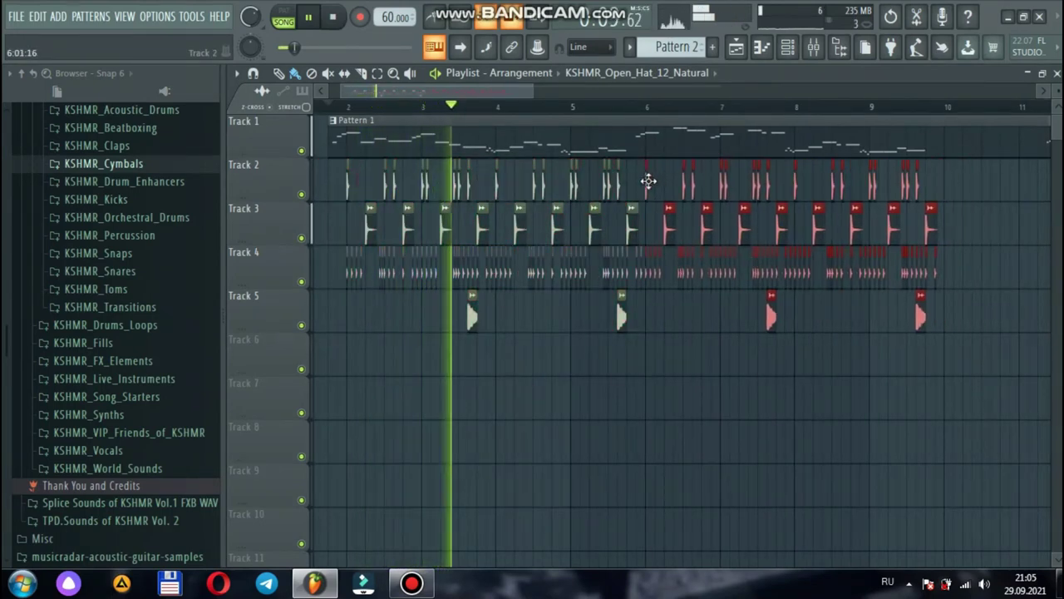
click(692, 387)
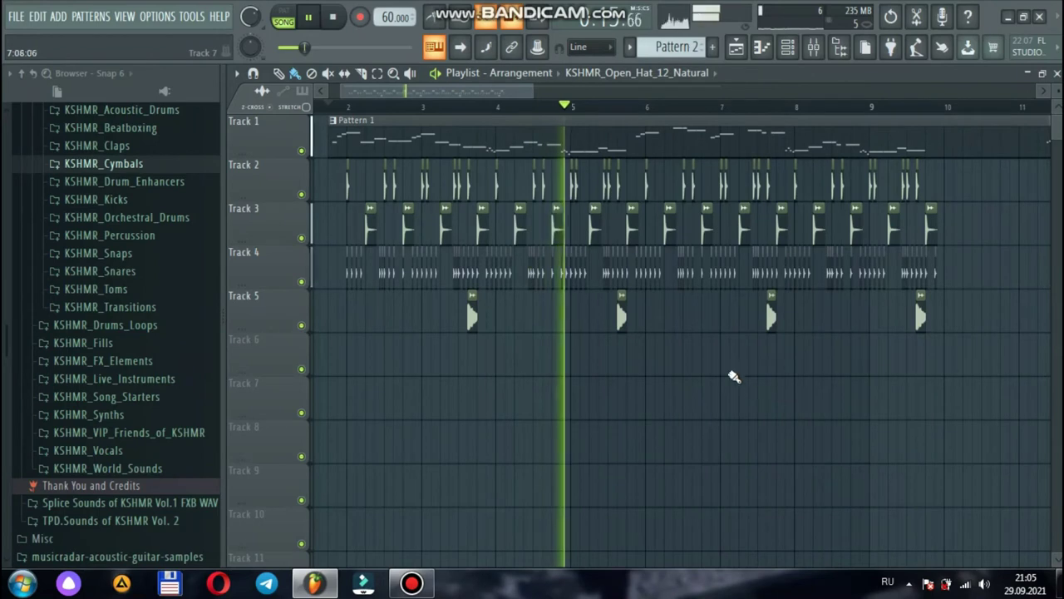
scroll(528, 104, up, 5)
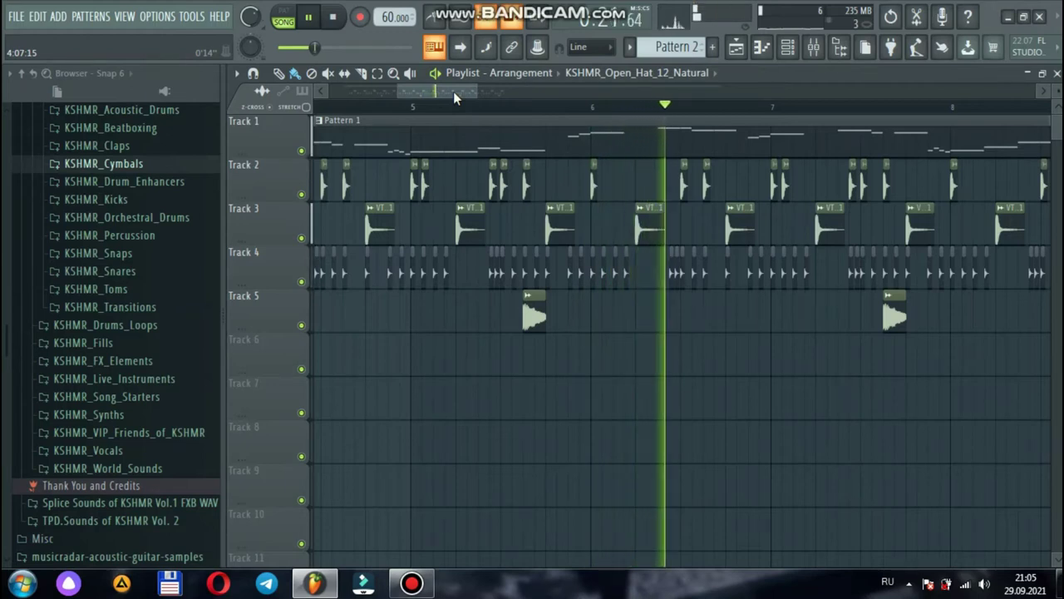
drag(453, 92, 490, 94)
drag(495, 96, 528, 97)
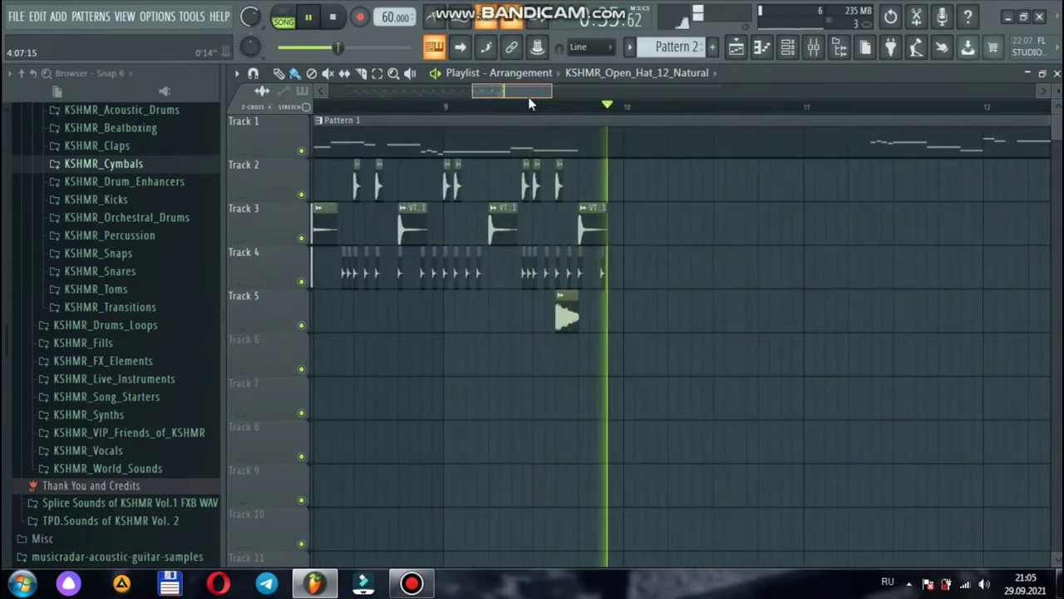
key(space)
drag(525, 95, 422, 108)
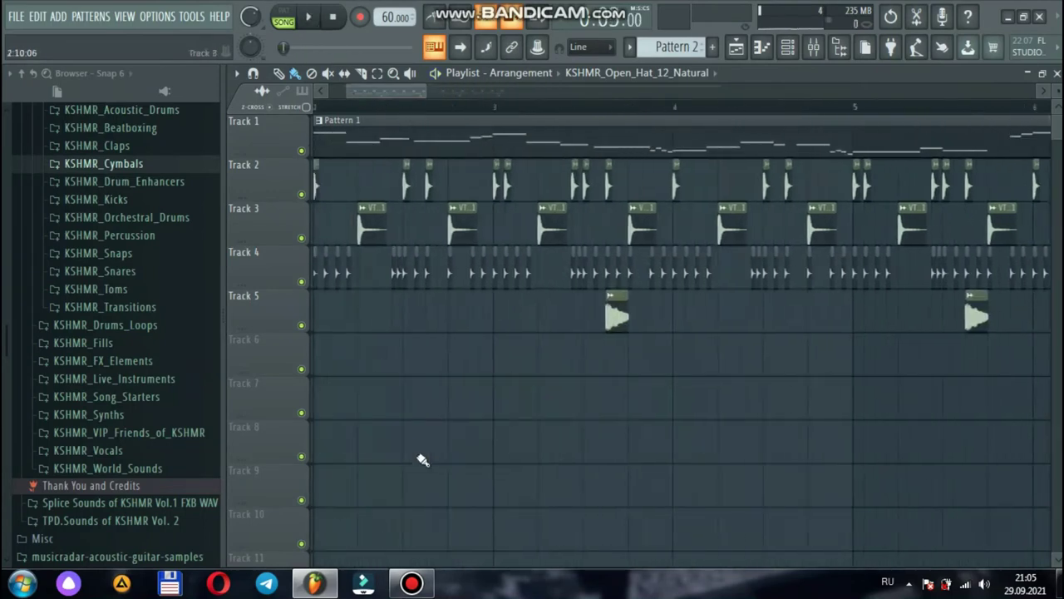
- Open the KSHMR_Reverse_Vocals folder under KSHMR_FX_Elements and audition KSHMR_Reverse_Vocal_10_D
click(121, 361)
click(173, 435)
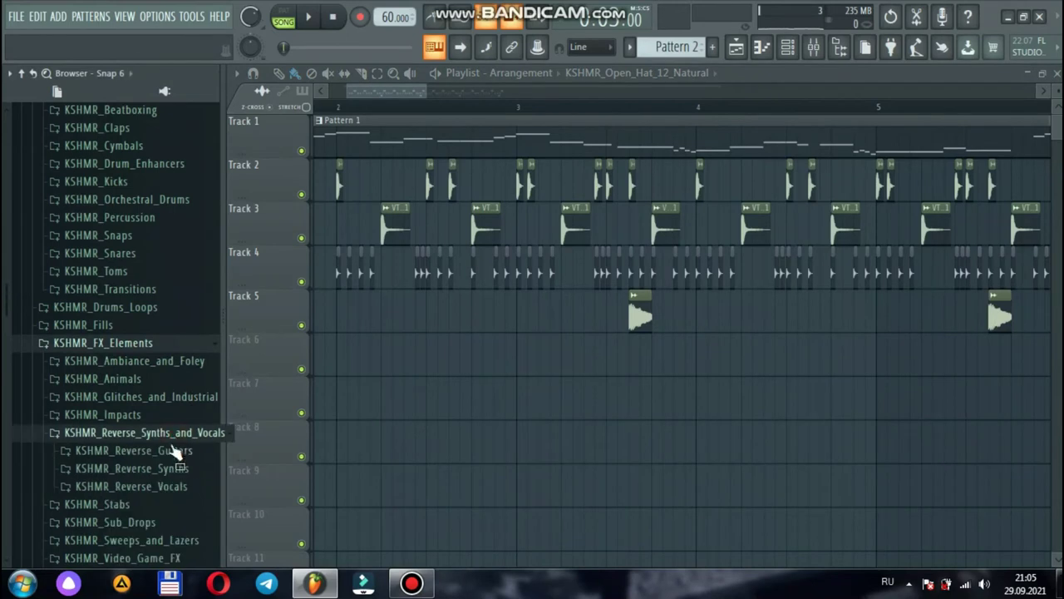
click(170, 451)
click(170, 451)
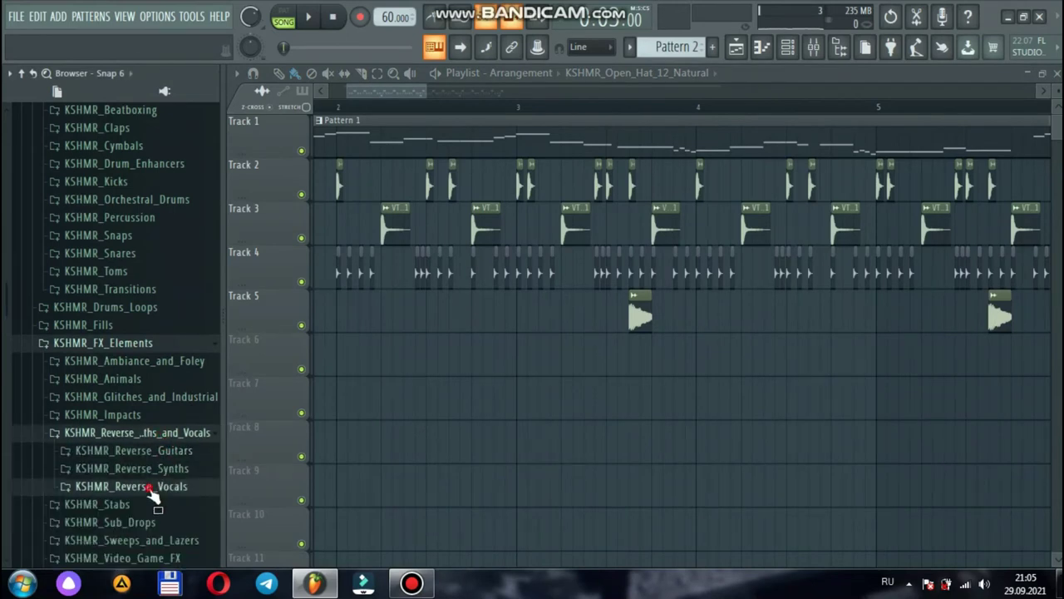
click(158, 491)
- Move all drum clips on Tracks 2–5 together so that the rhythm starts at bar 10
scroll(402, 86, left, 3)
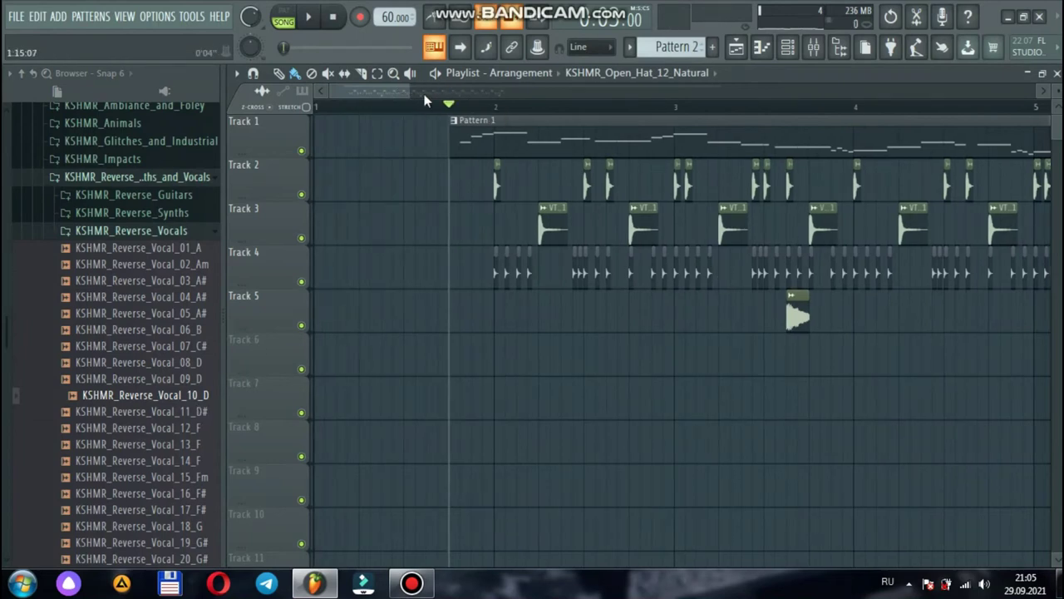
drag(411, 92, 669, 93)
drag(726, 181, 358, 404)
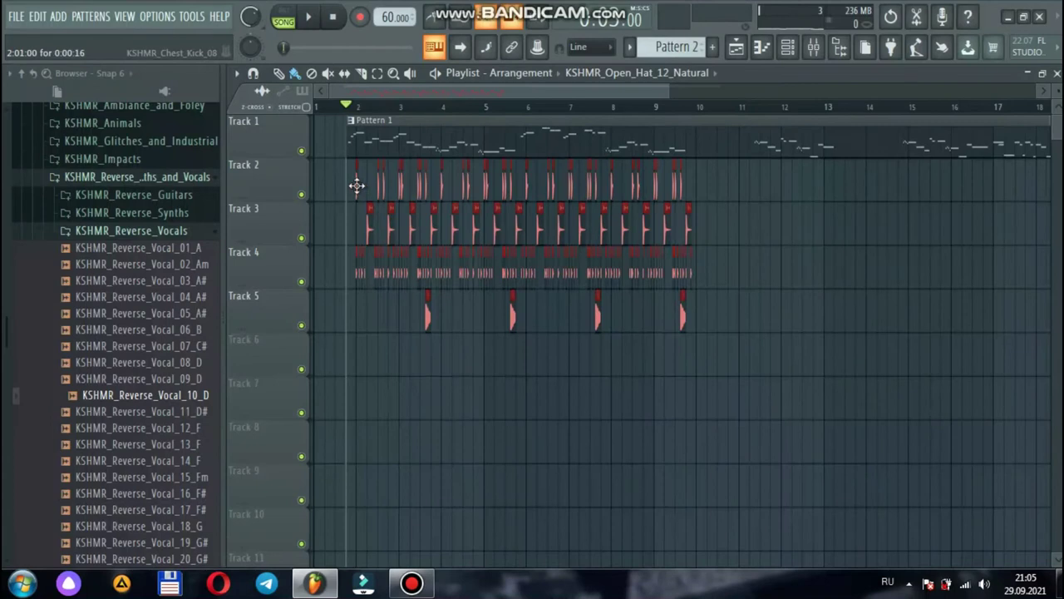
drag(356, 184, 698, 181)
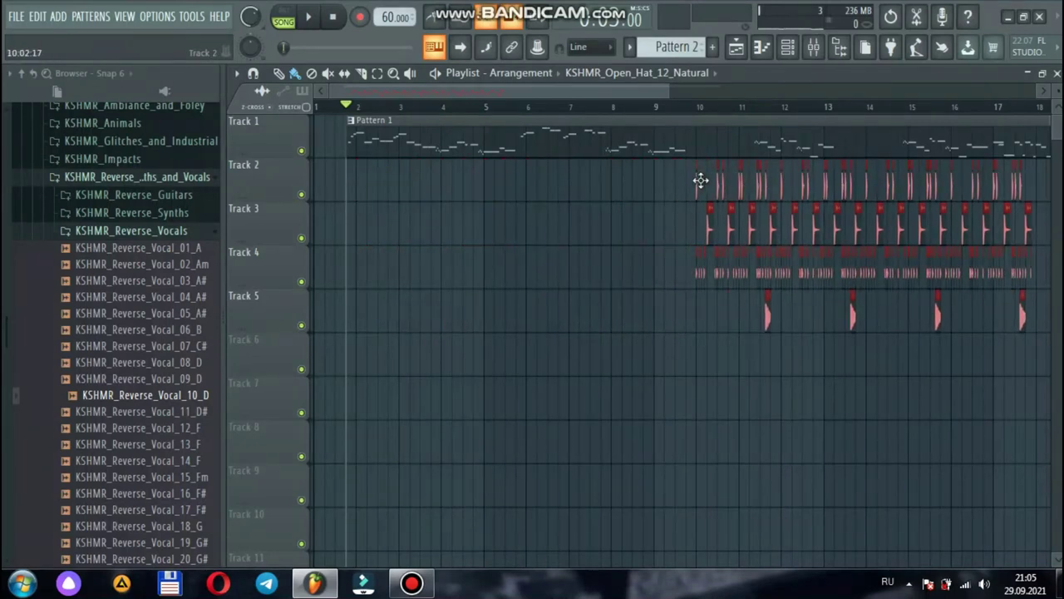
click(450, 195)
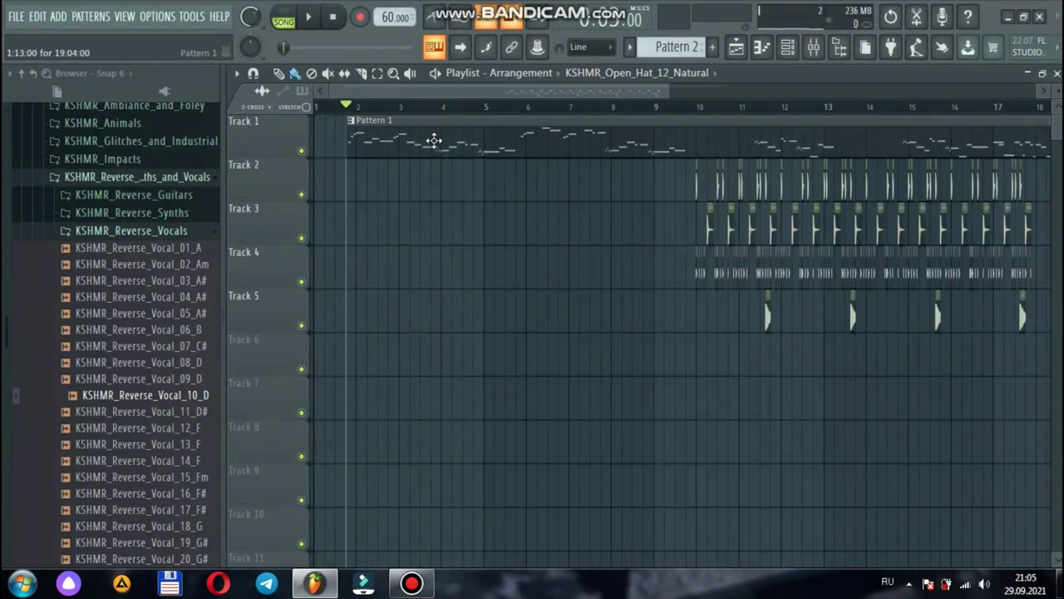
- Insert an 8-bar cut of Pattern 1 at 1:13:00 on Track 1, shifting the original Pattern 1 clip to 9:13:00
click(408, 140)
click(389, 390)
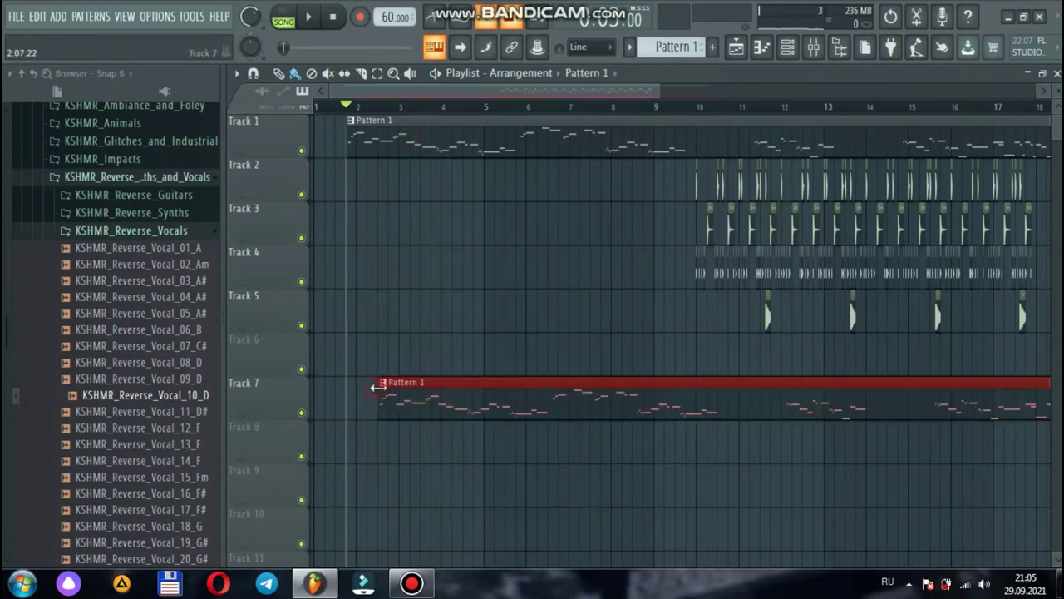
drag(396, 400, 385, 400)
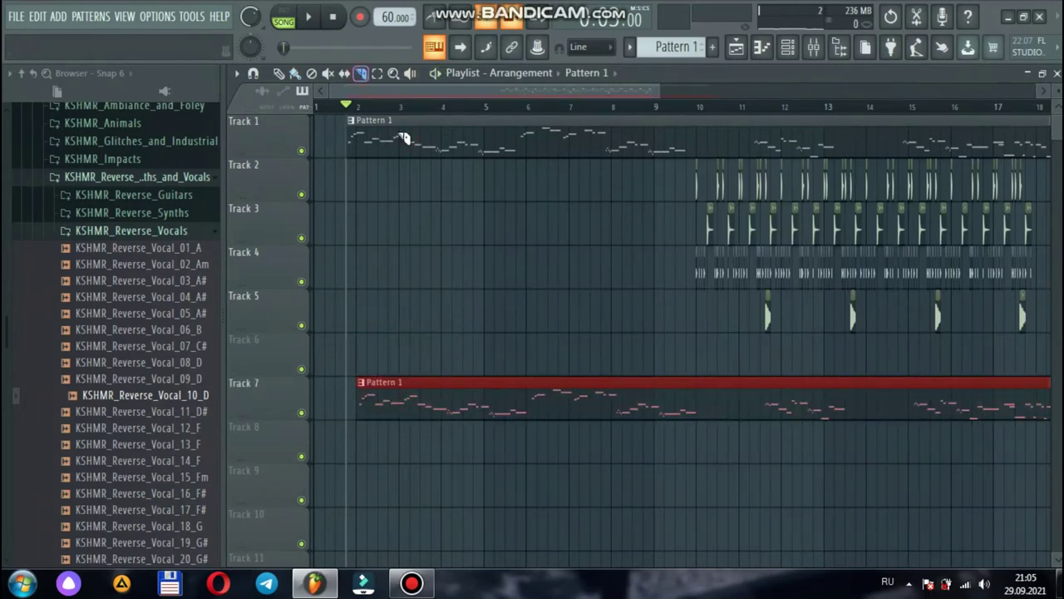
click(699, 422)
right_click(785, 412)
drag(523, 133, 855, 142)
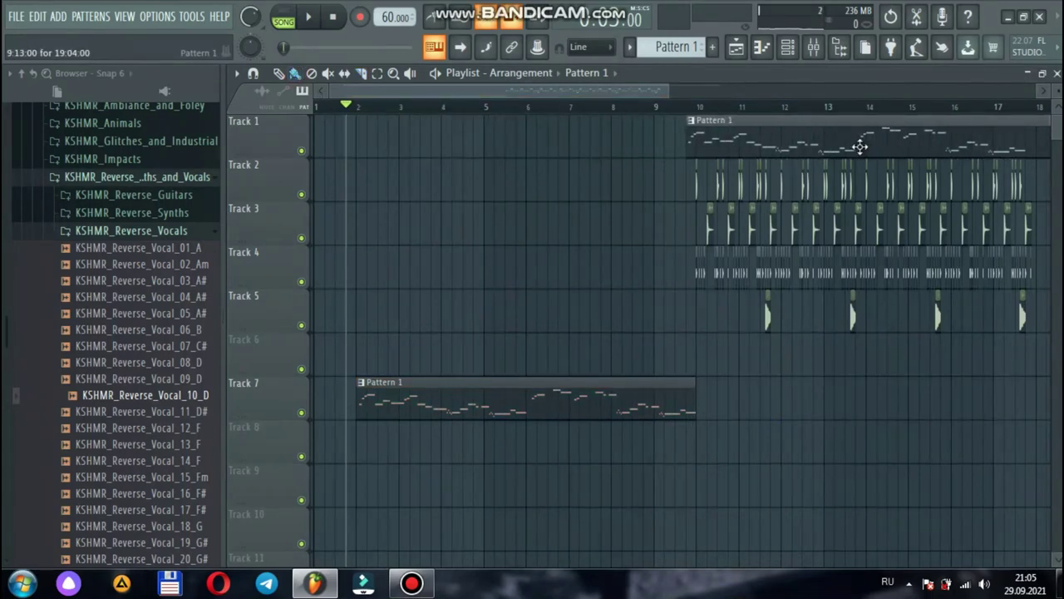
drag(601, 417, 583, 131)
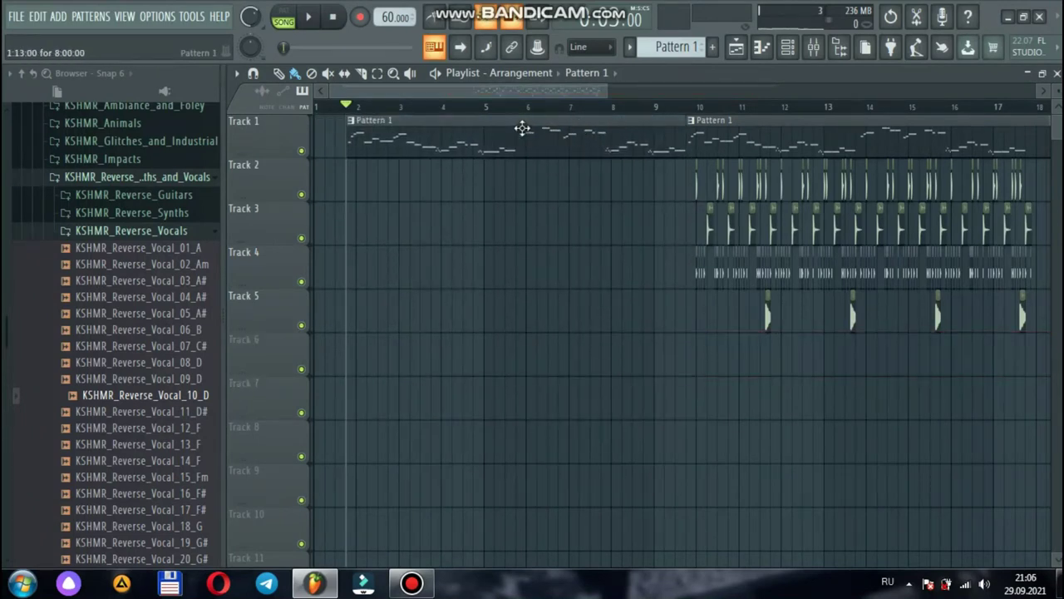
- Audition the KSHMR_Reverse_Vocal samples 10_D, 03_A#, 02_Am and 01_A for the transition into the drums
click(207, 397)
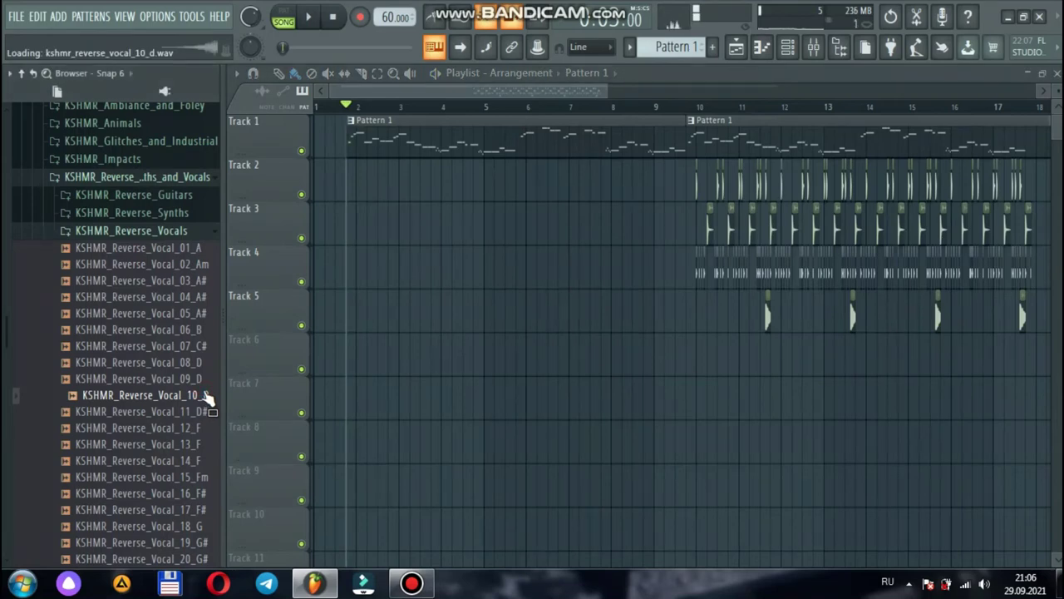
click(200, 281)
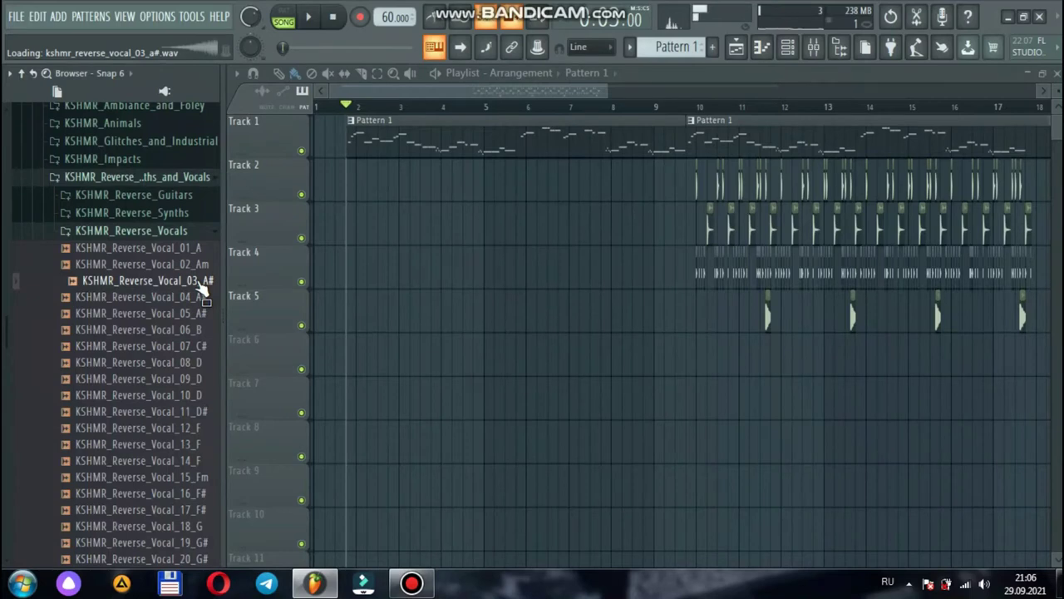
click(197, 266)
click(200, 257)
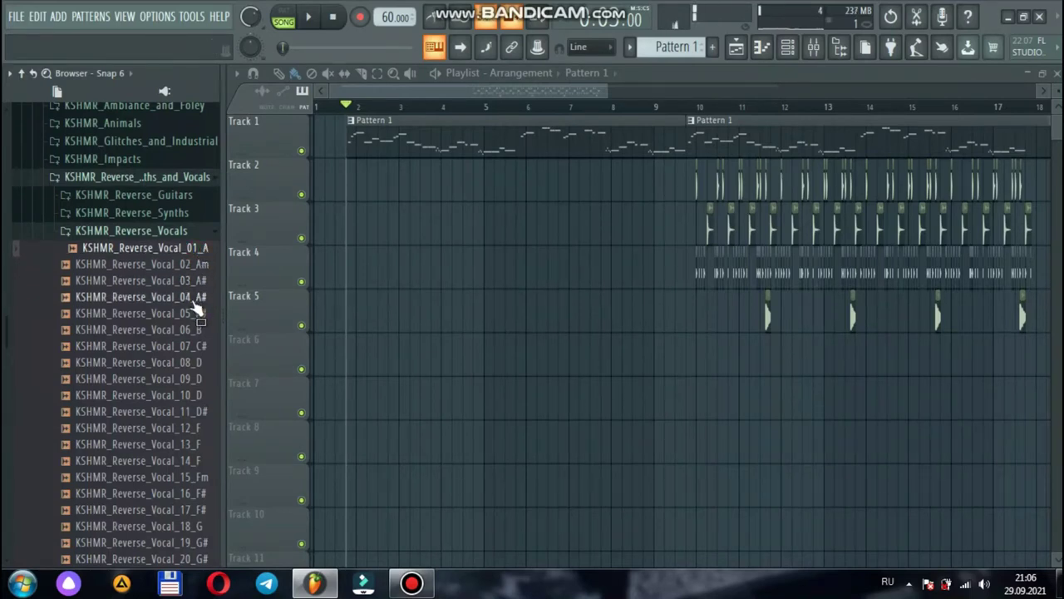
- Place KSHMR_Reverse_Vocal_01_A on Track 6 at 8:13:05 so it ends where the drums enter at bar 10, and play the transition
drag(208, 257, 651, 375)
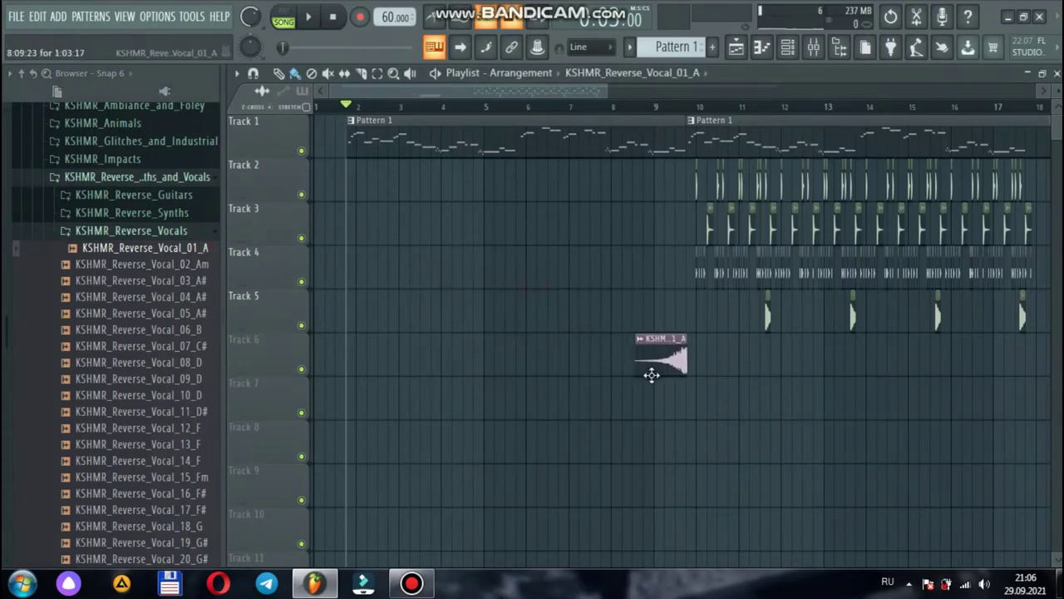
click(624, 107)
key(space)
drag(607, 90, 491, 101)
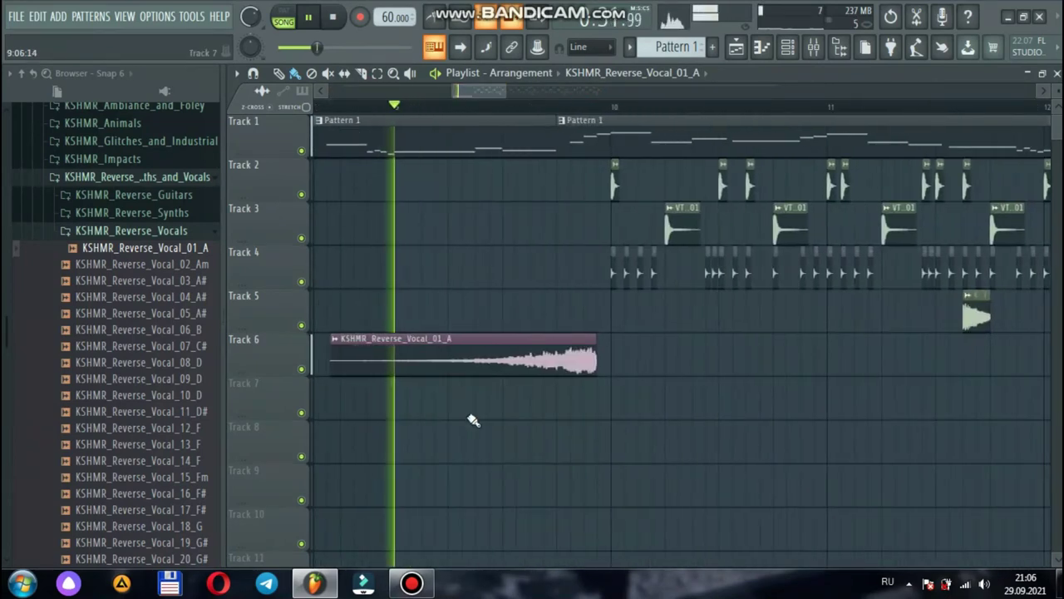
drag(484, 356, 497, 361)
- Review the channel settings of the reverse vocal clip, including its miscellaneous functions, while replaying the transition
double_click(496, 361)
key(space)
click(375, 256)
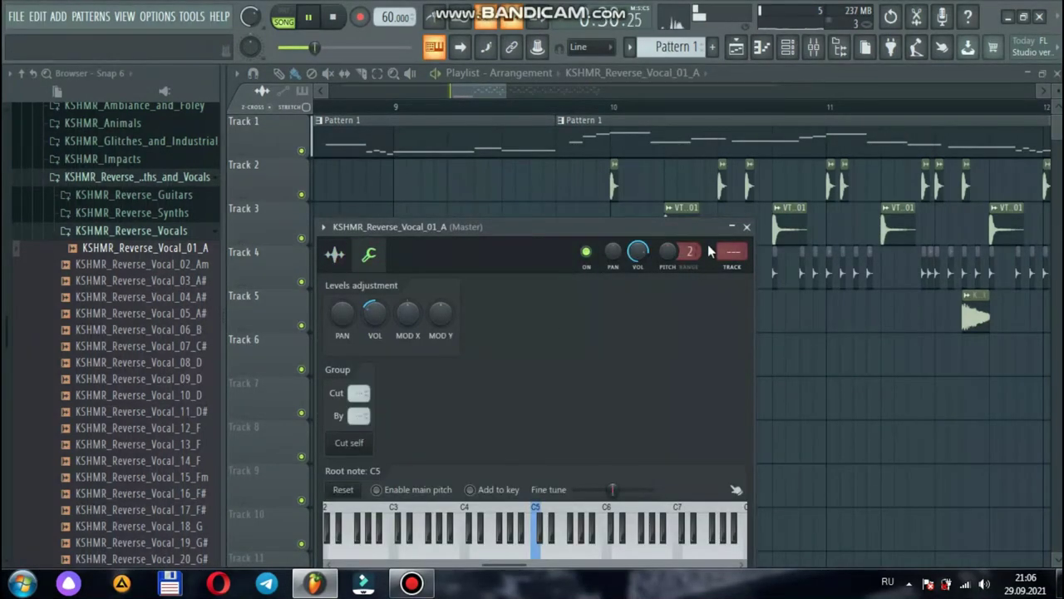
click(747, 226)
click(715, 335)
right_click(724, 353)
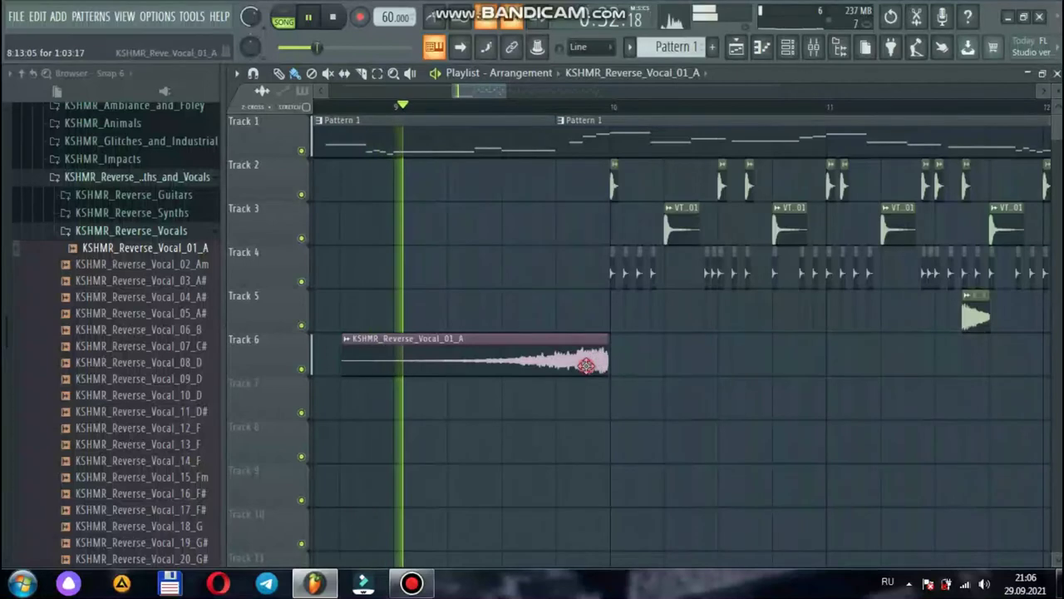
double_click(587, 366)
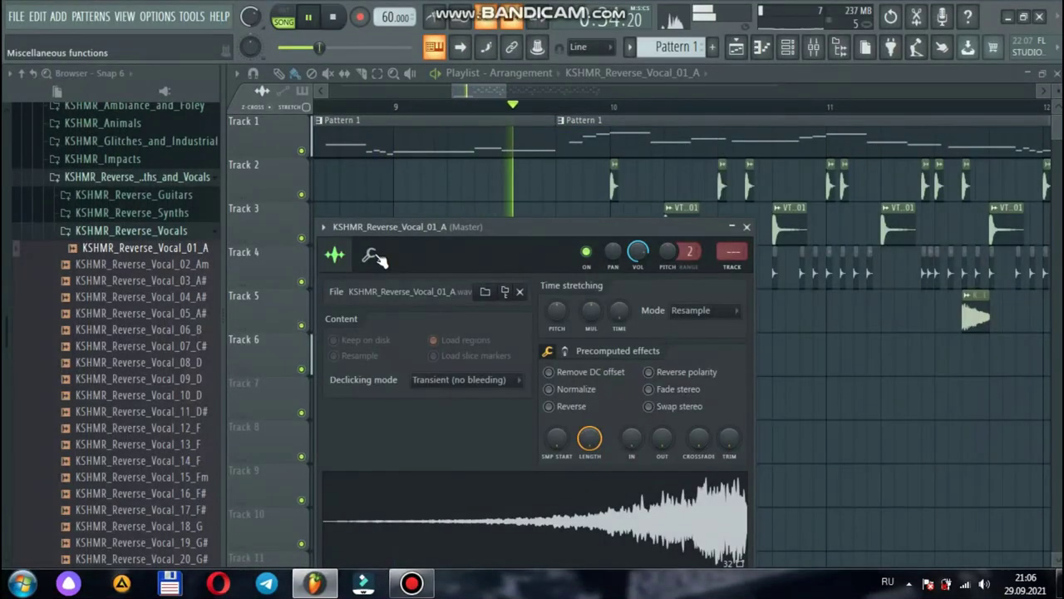
key(space)
- Audition further KSHMR_Reverse_Vocal samples from 08_D through 16_F# as alternatives for the transition
click(166, 346)
click(166, 362)
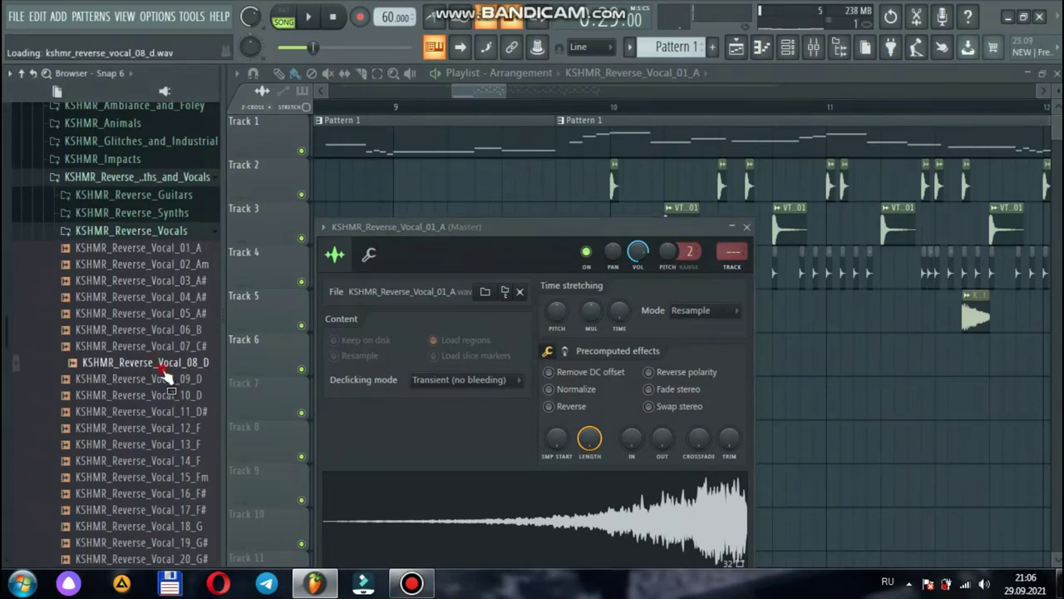
click(166, 379)
click(166, 427)
click(167, 444)
click(164, 460)
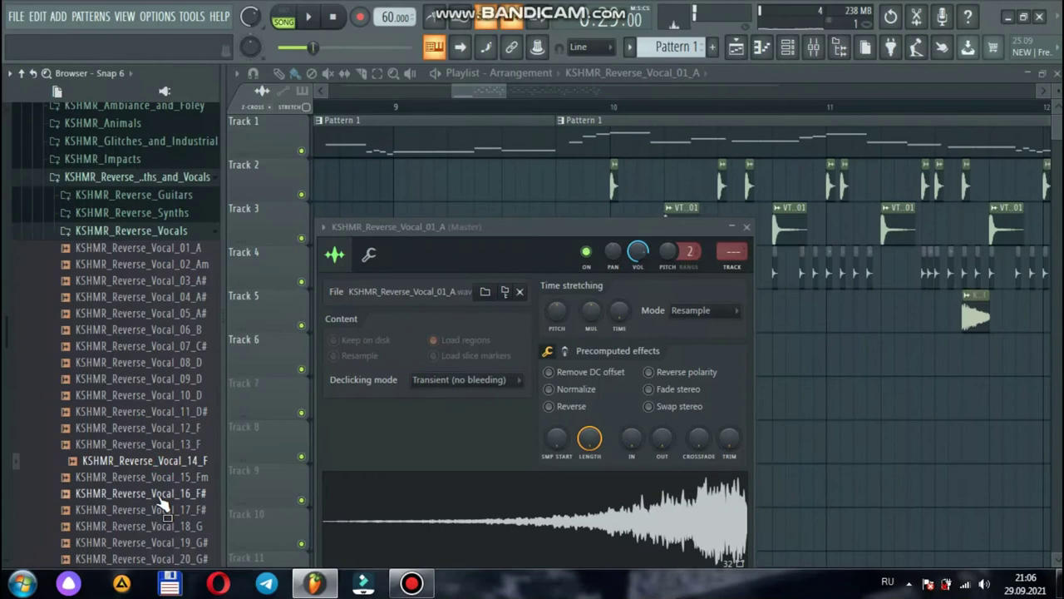
click(164, 496)
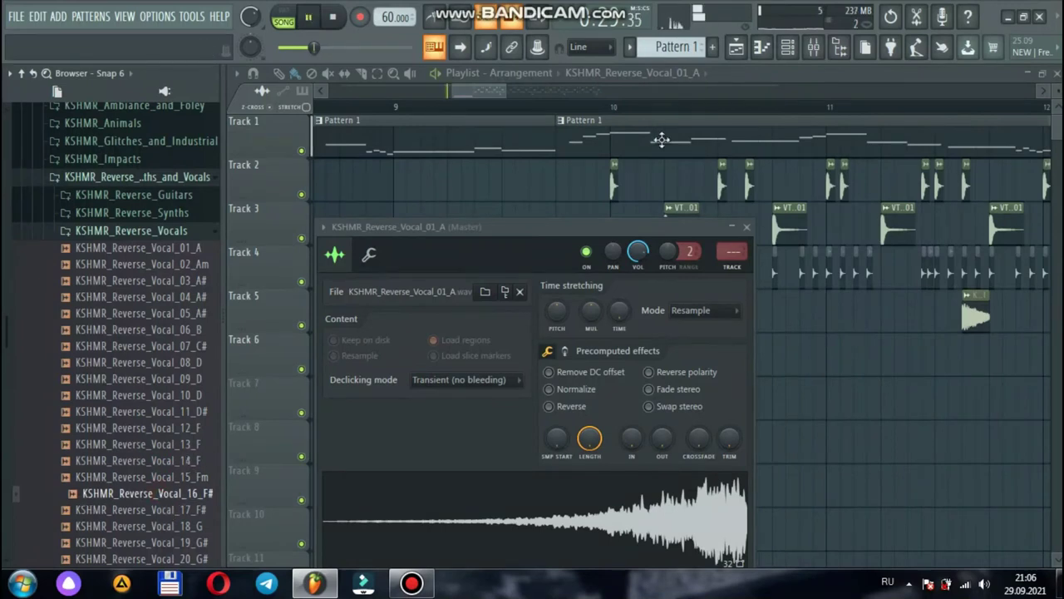
- Check the FL Keys notes of Pattern 1 in the piano roll and audition KSHMR_Reverse_Vocal_02_Am and KSHMR_Reverse_Vocal_18_G
double_click(661, 139)
key(space)
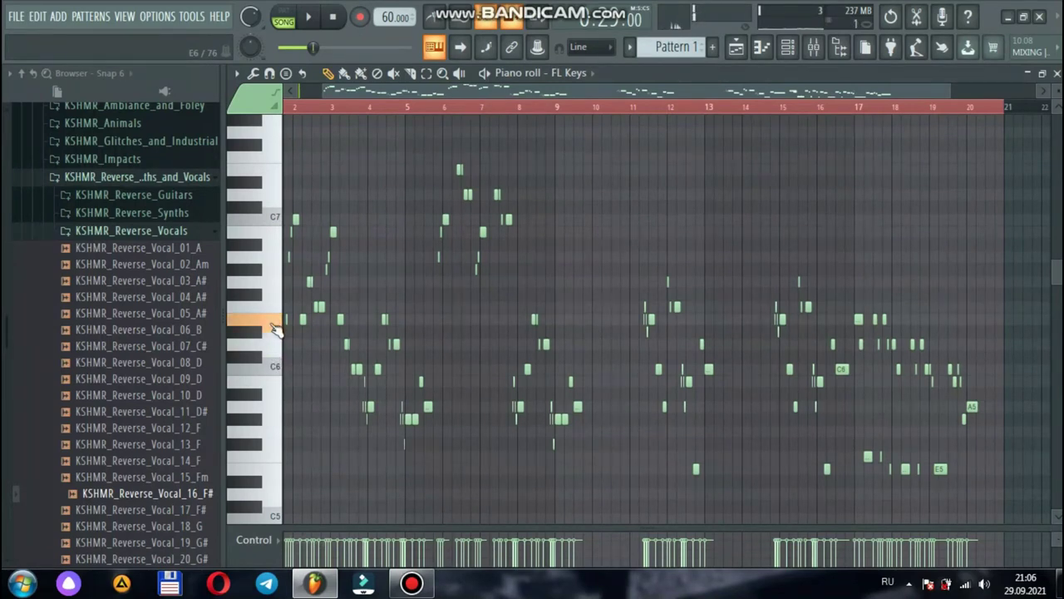
click(198, 267)
click(1056, 74)
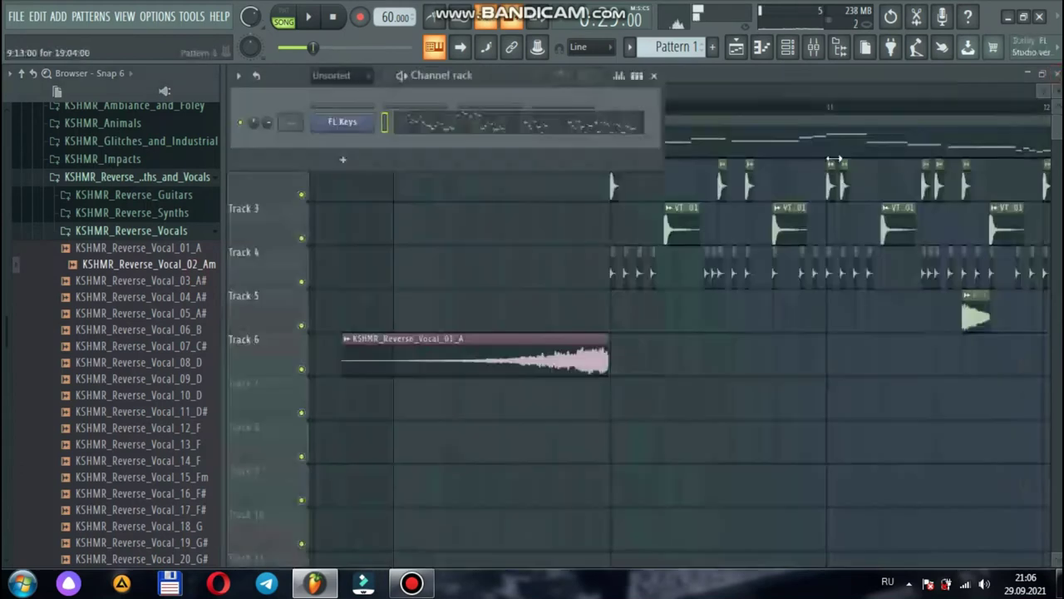
click(202, 528)
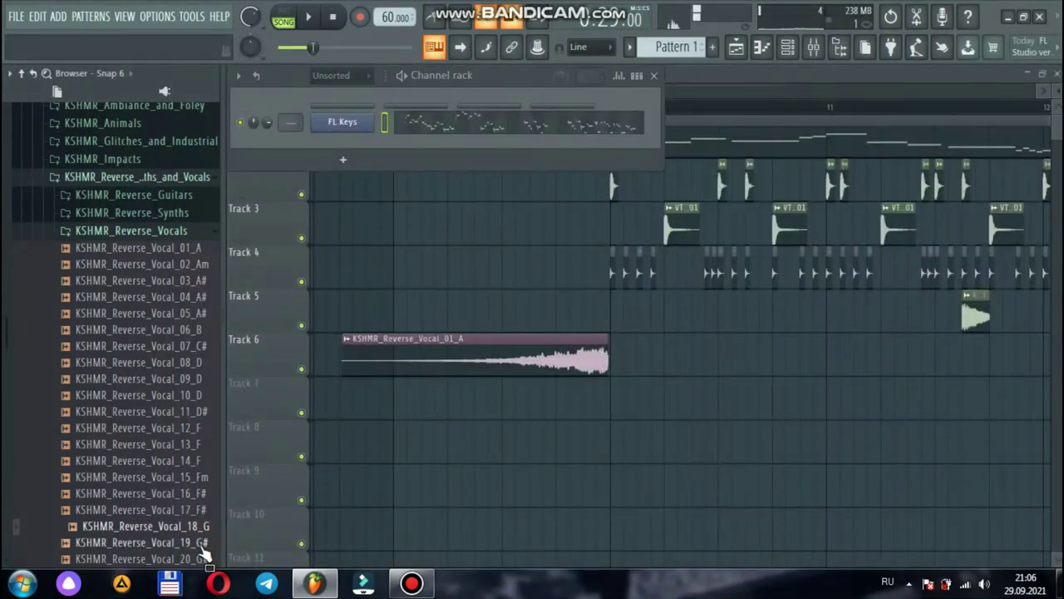
- Audition more KSHMR_Reverse_Vocal samples, including 19_G#, 20_G#, 15_Fm, 05_A# and 04_A#, as alternatives for the transition
click(205, 545)
click(205, 558)
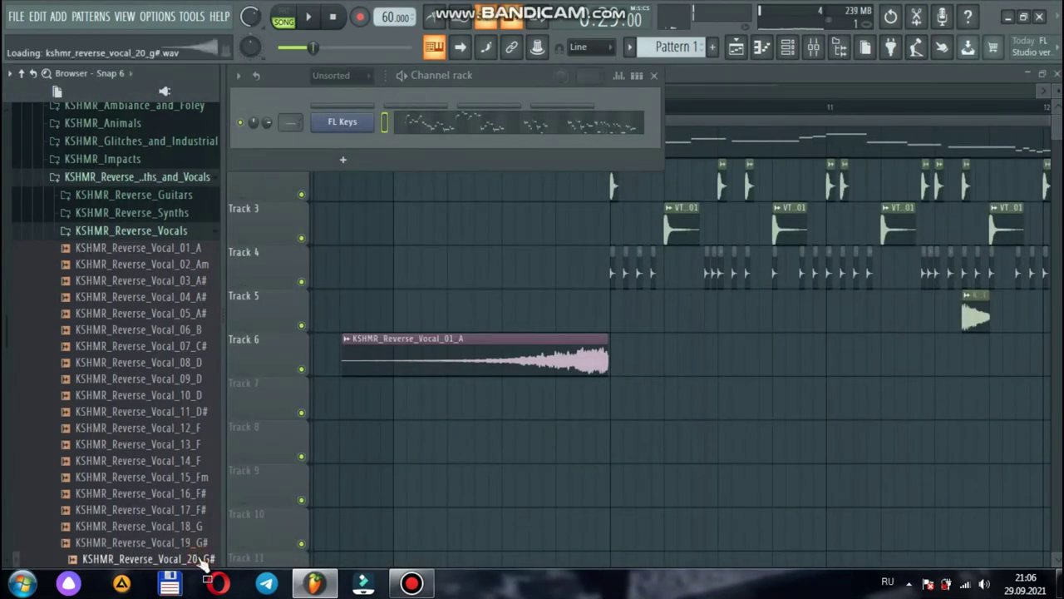
click(197, 493)
click(197, 478)
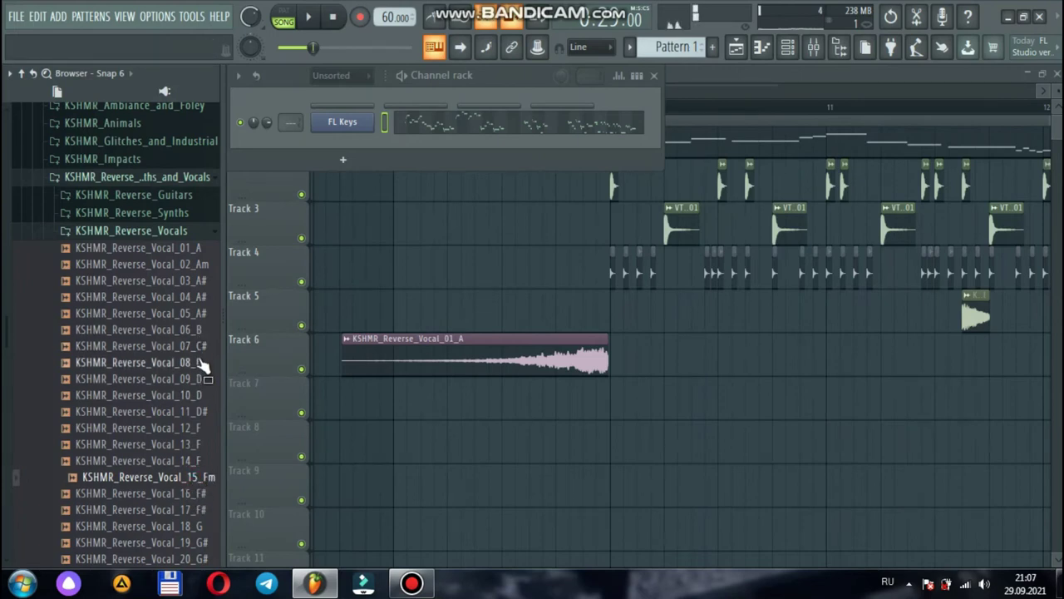
click(203, 314)
click(205, 298)
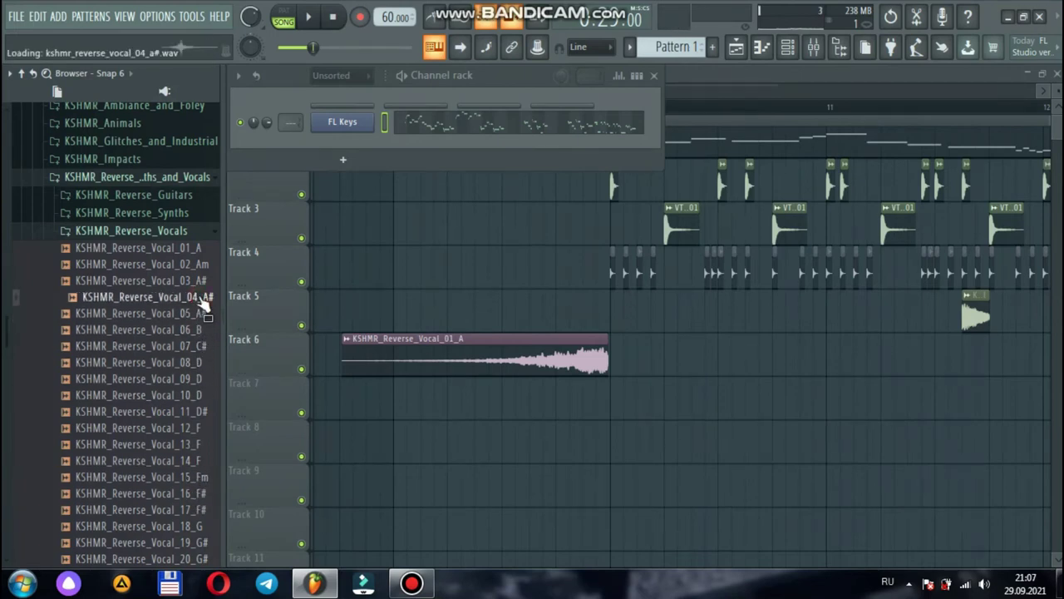
- Replace the reverse vocal clip on Track 6 with KSHMR_Reverse_Vocal_04_A#, aligning its swell peak with bar 10, and play the transition
drag(205, 306, 740, 358)
right_click(570, 360)
key(space)
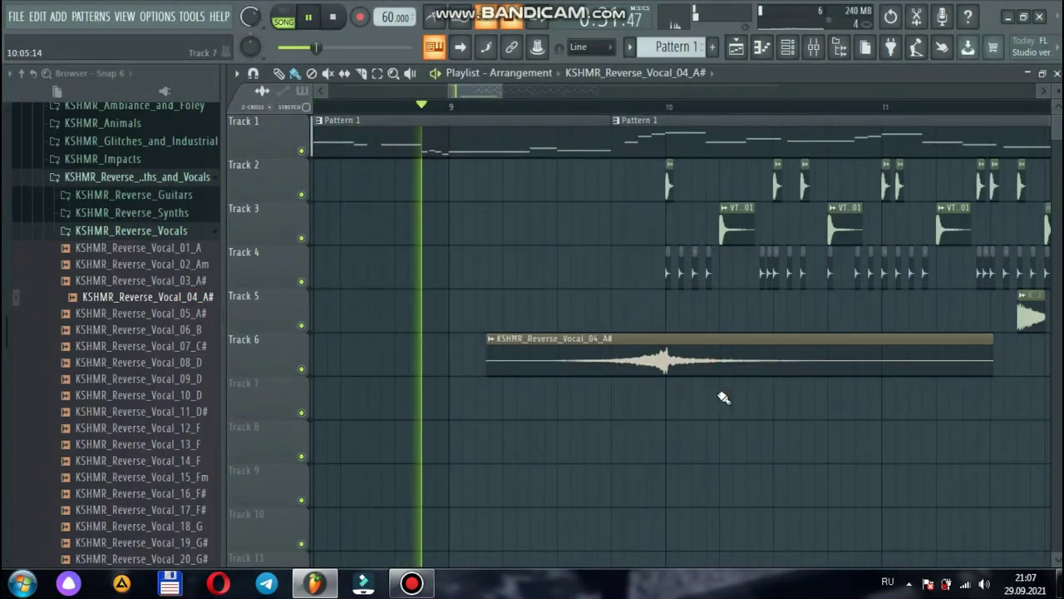
- Lower the volume multiplier of KSHMR_Reverse_Vocal_04_A# to 40% in its channel's miscellaneous functions during playback, and stop playback
double_click(701, 364)
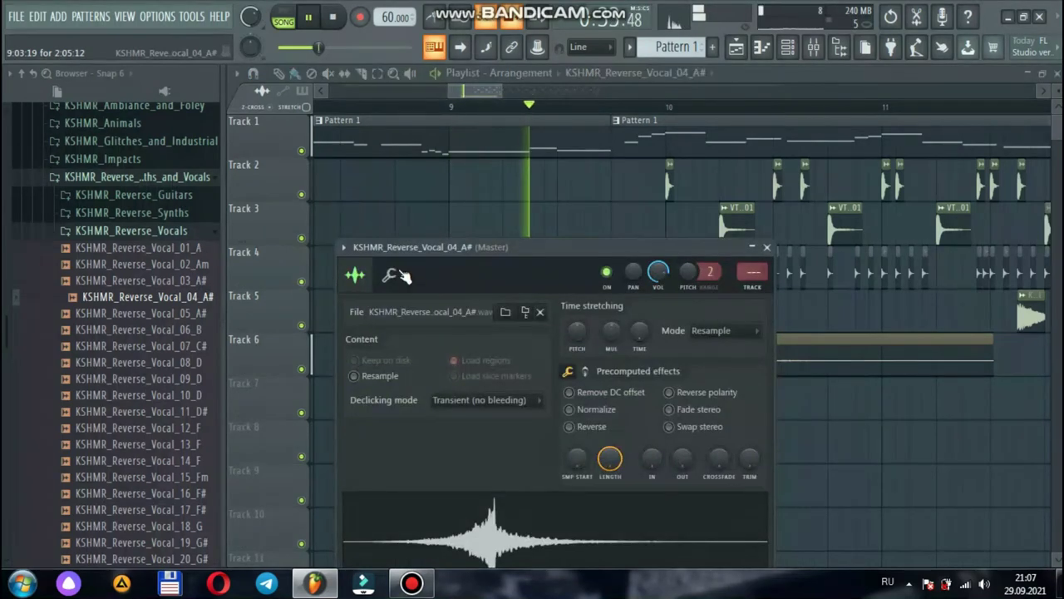
click(402, 274)
drag(397, 331, 397, 346)
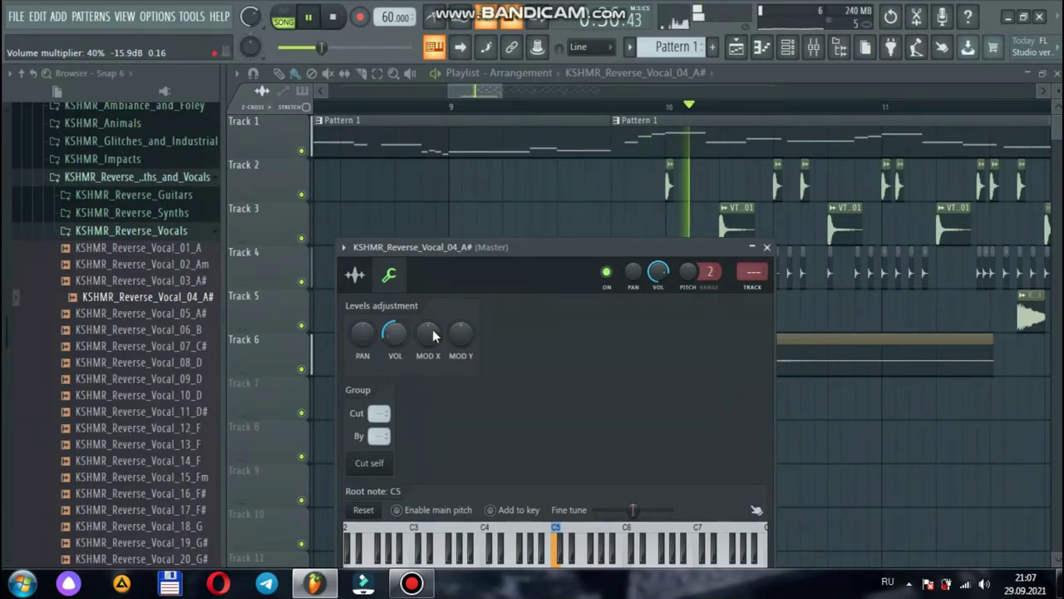
click(767, 248)
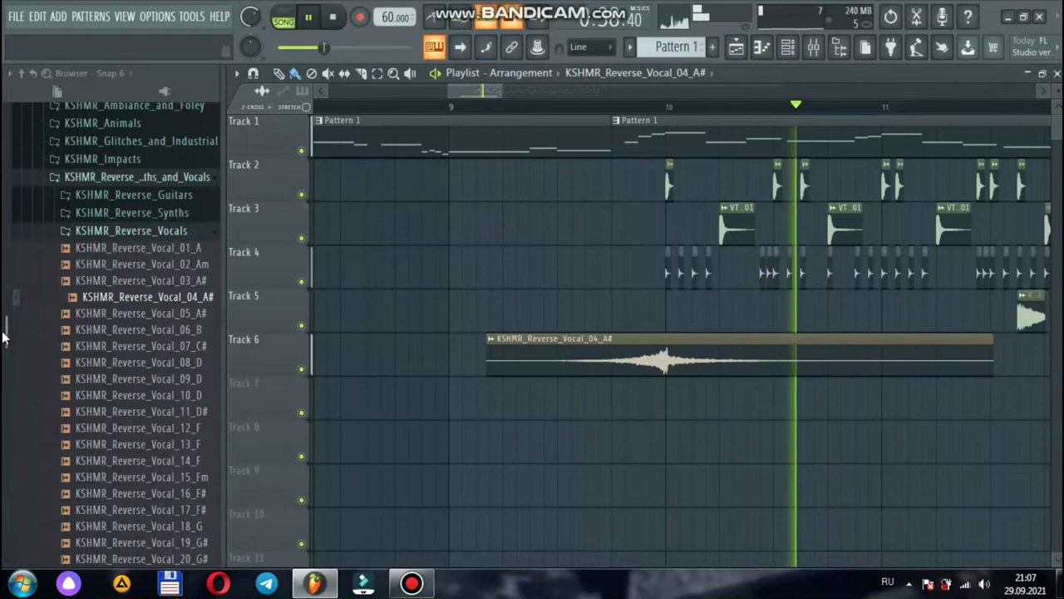
key(space)
- Look through the KSHMR_Sweeps_and_Lazers folder of the FX elements and audition a sample from KSHMR_Sweeps_Down
scroll(153, 268, up, 2)
click(169, 251)
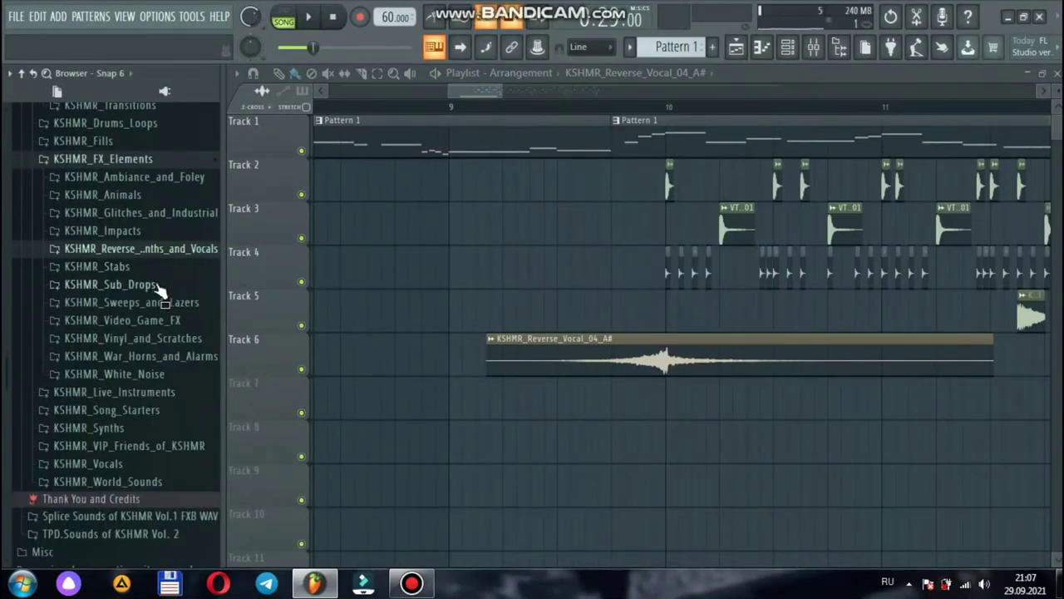
click(167, 301)
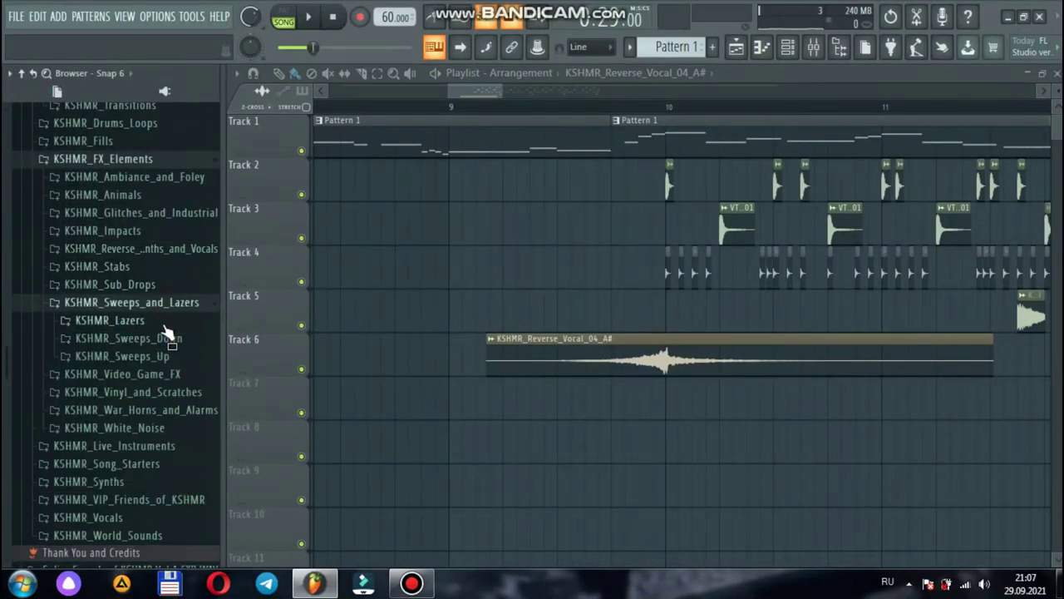
click(167, 339)
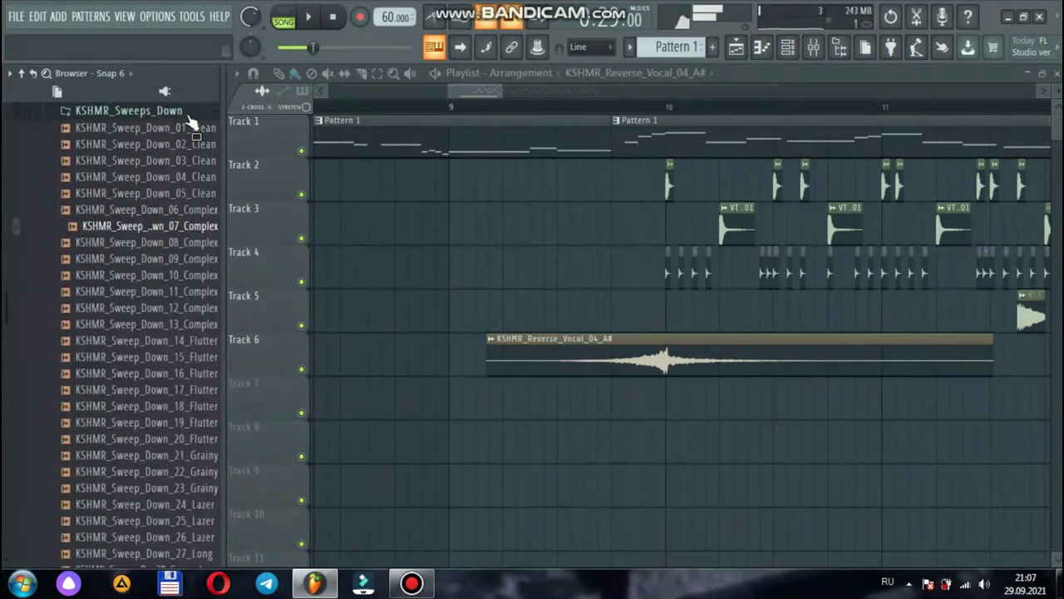
click(170, 111)
- Audition KSHMR_Medium_Sweep_02, 06, 01 and 13 from the KSHMR_Sweeps_Up samples
click(171, 129)
click(179, 164)
click(171, 198)
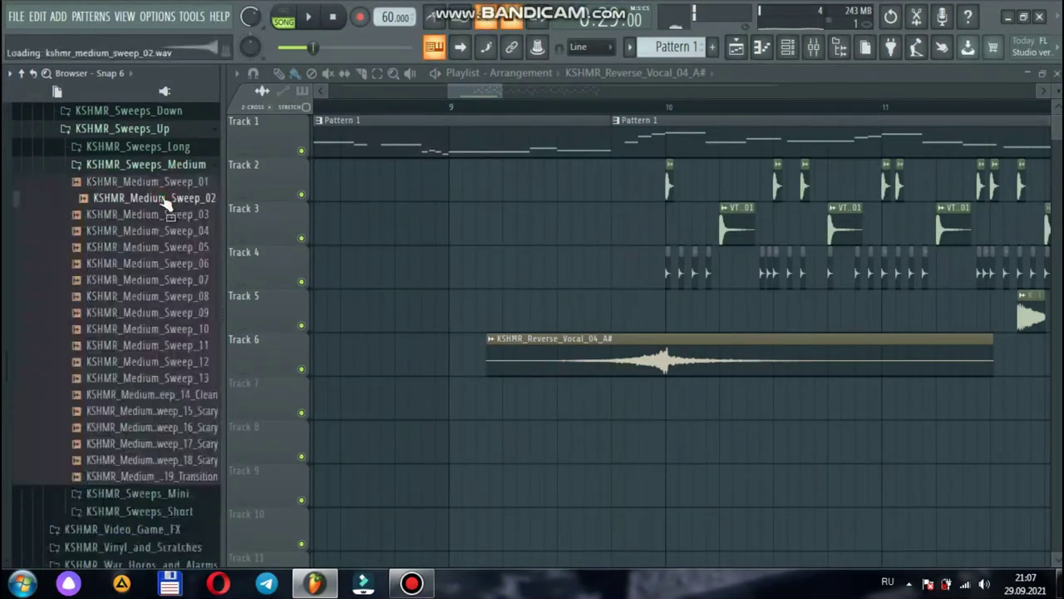
click(166, 263)
click(177, 181)
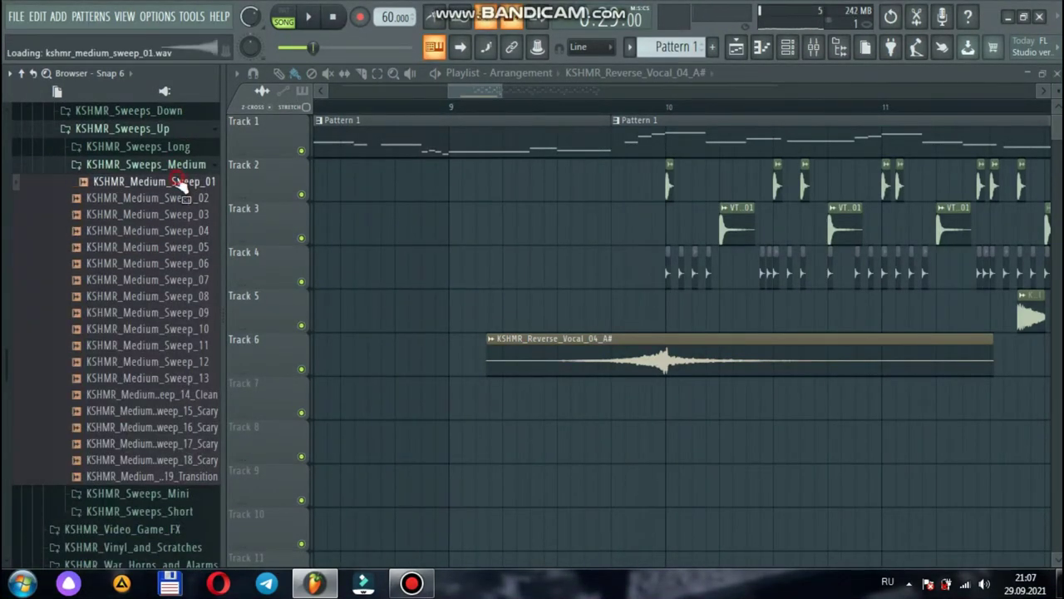
click(171, 378)
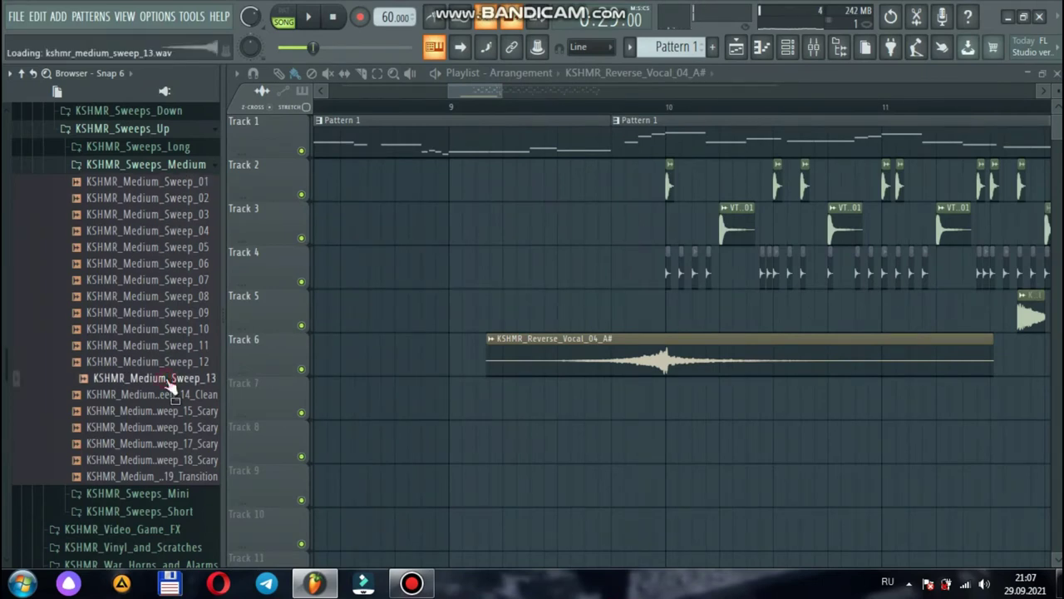
- Compare KSHMR_Medium_Sweep_15_Scary with 14_Clean and place KSHMR_Medium_Sweep_14_Clean on Track 7 so it ends at bar 10
click(178, 409)
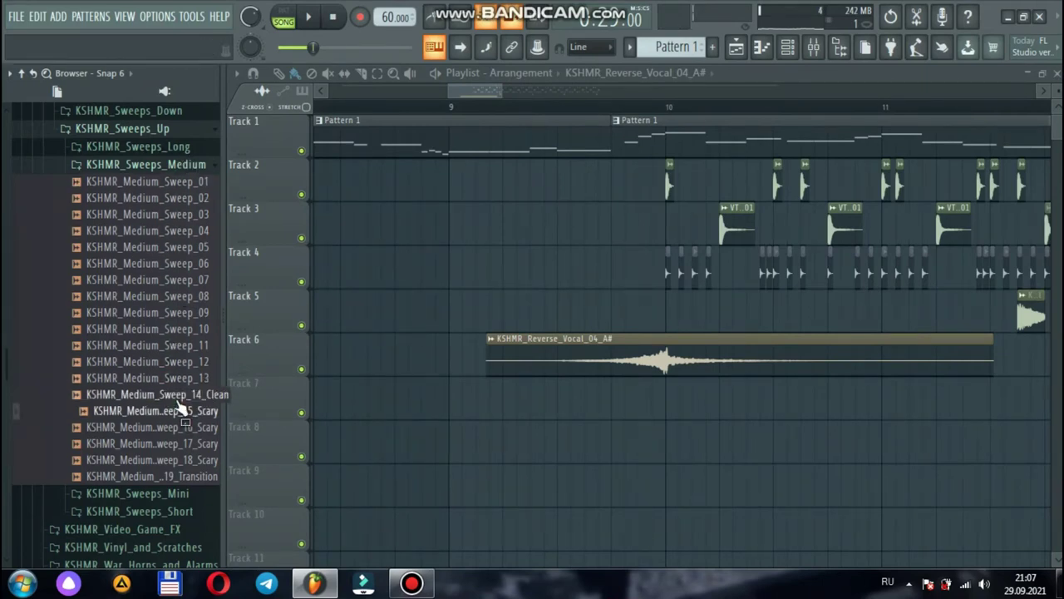
click(177, 396)
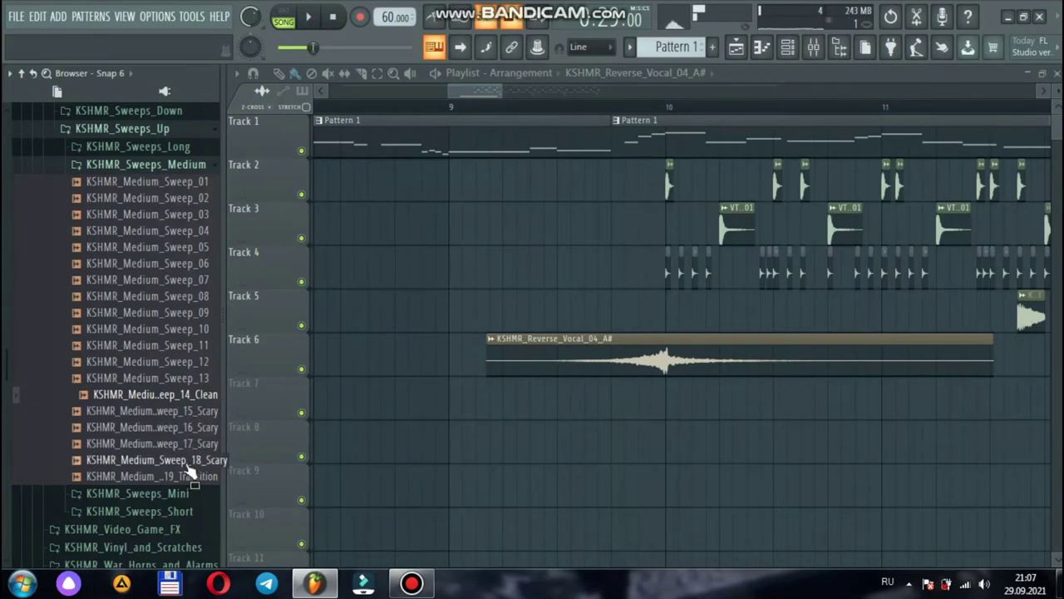
drag(198, 399, 487, 404)
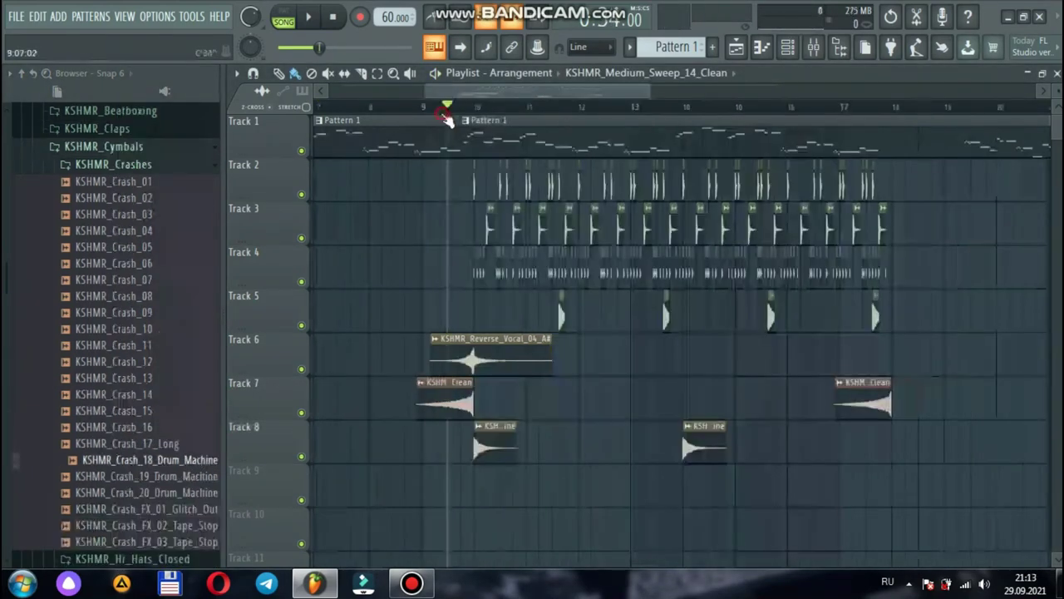
- Play the transition into the drums from bar 9 and collapse the KSHMR_Cymbals and Sounds of KSHMR Vol.3 folders
key(space)
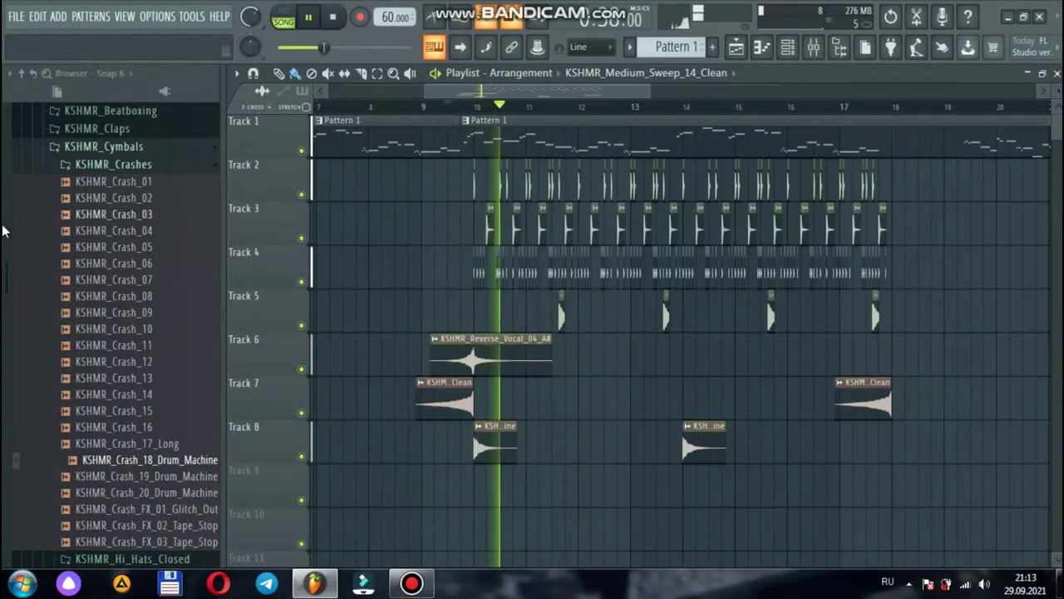
scroll(70, 273, up, 5)
click(73, 271)
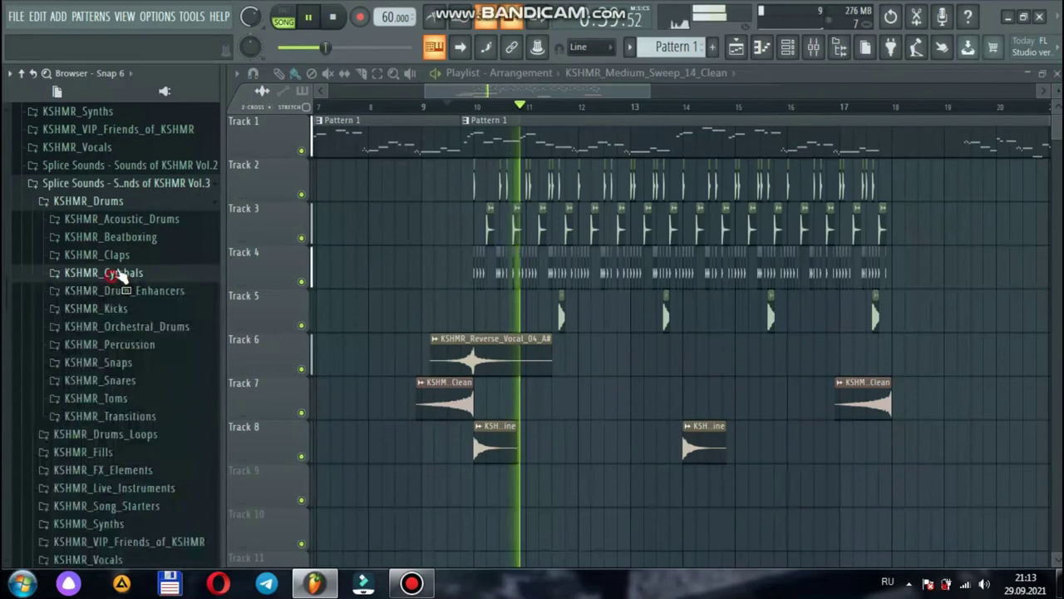
click(133, 181)
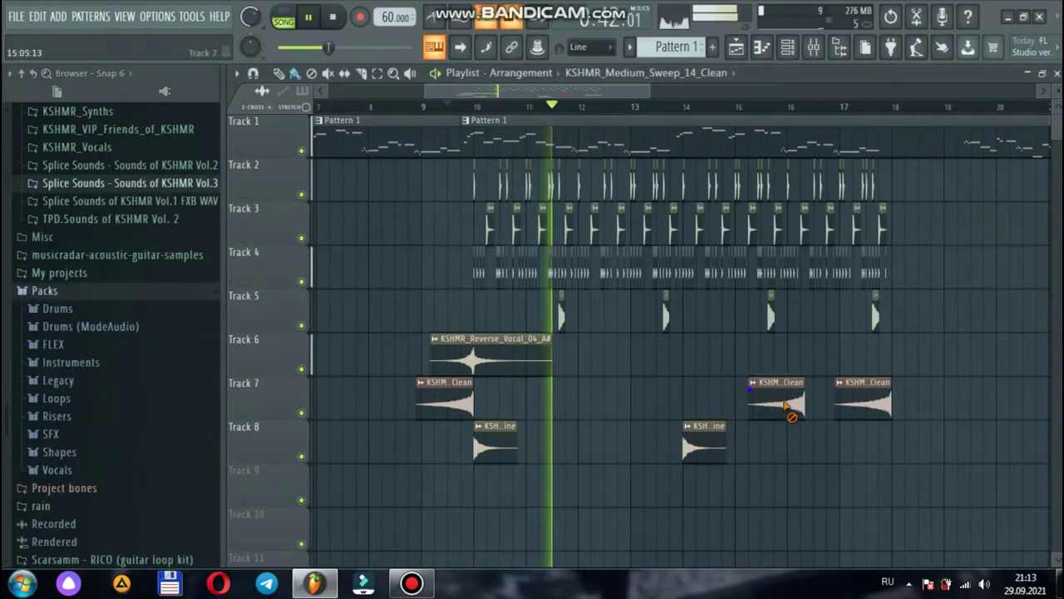
key(space)
- Move all drum and effect clips on Tracks 2 to 8 down three tracks, leaving Tracks 2 to 4 empty
drag(913, 158, 399, 466)
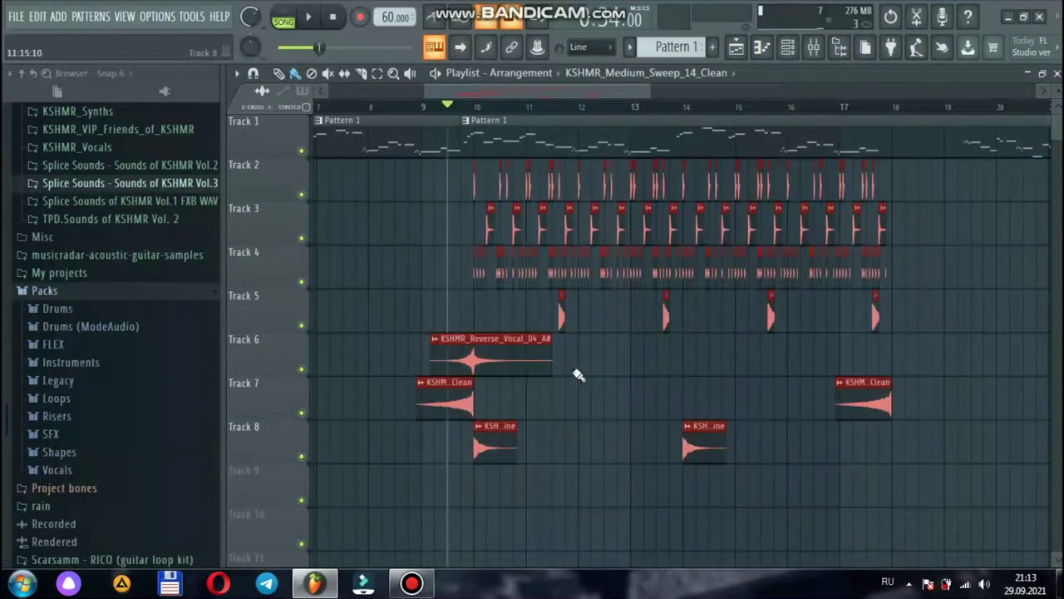
drag(524, 403, 522, 533)
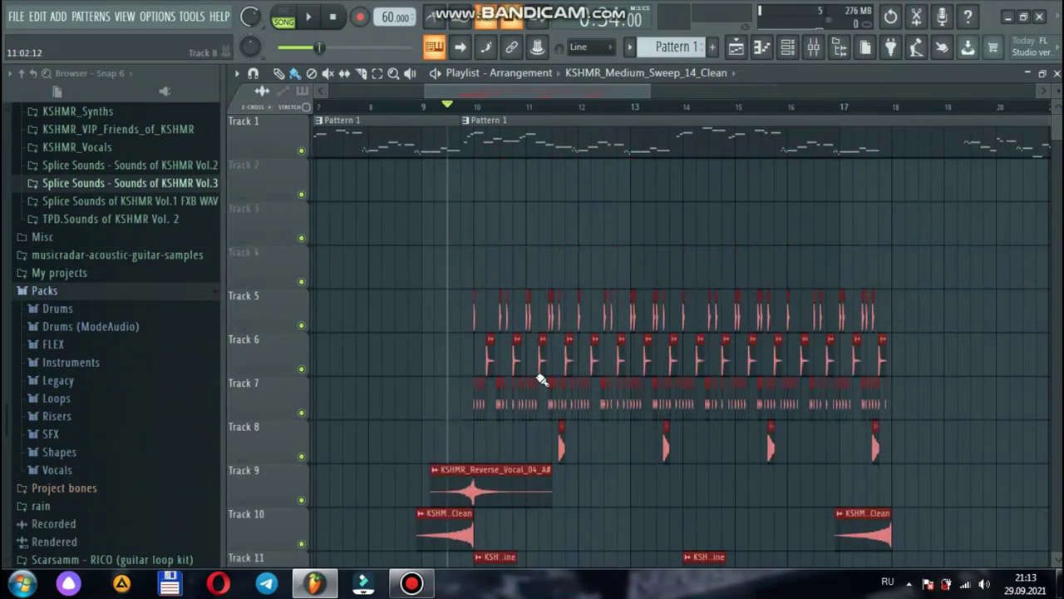
click(585, 255)
- Show all channels in the channel rack and add a new Orchestral plugin channel
click(813, 47)
click(814, 47)
click(788, 47)
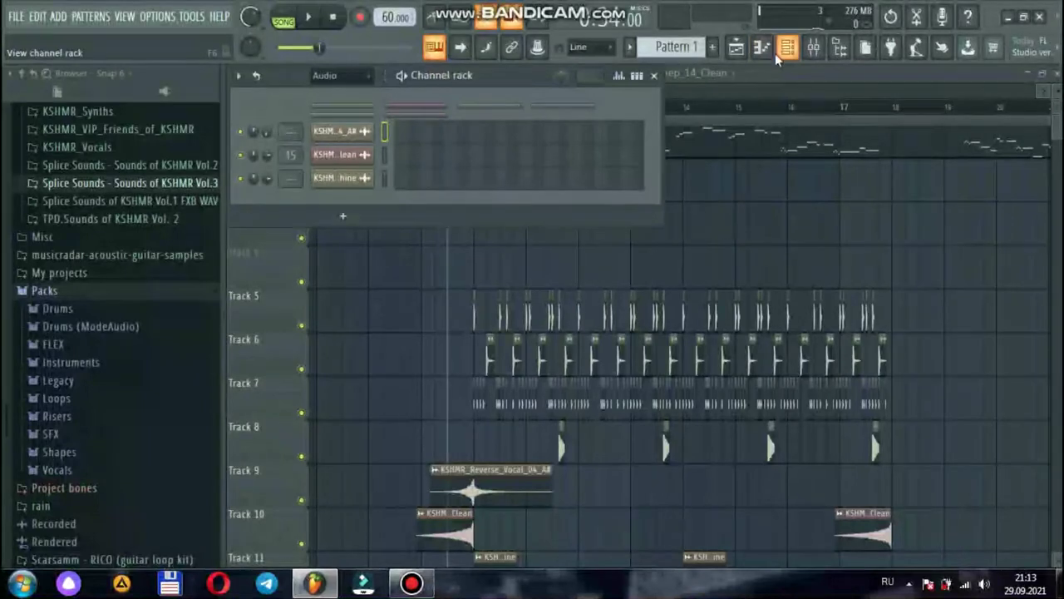
click(326, 75)
click(329, 88)
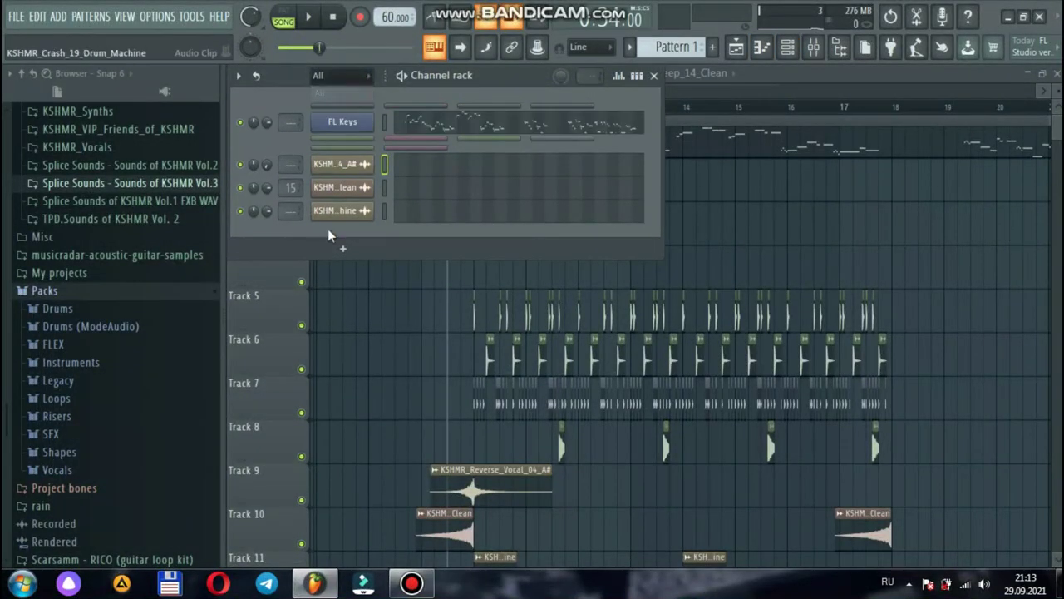
click(336, 249)
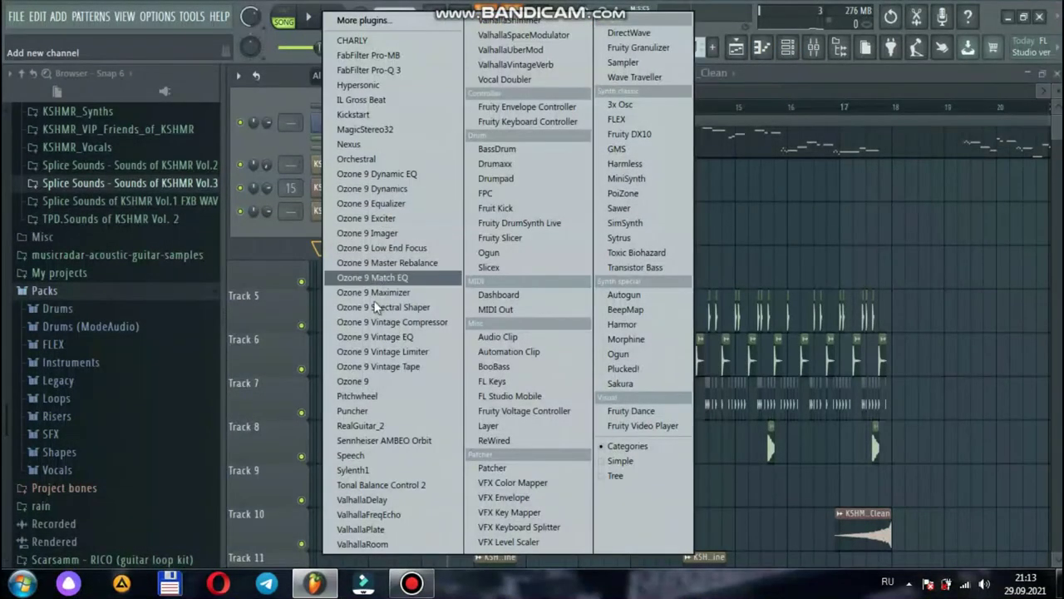
click(374, 159)
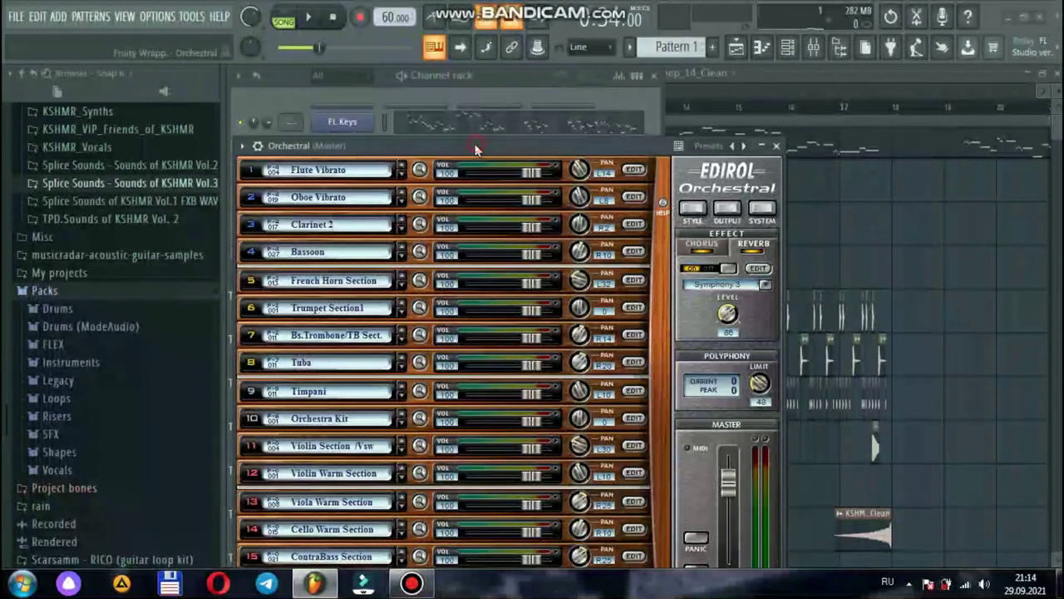
- Load the P-031 Full Strings patch into part 1 of Orchestral and audition it with a few notes
click(350, 171)
mouse_move(399, 179)
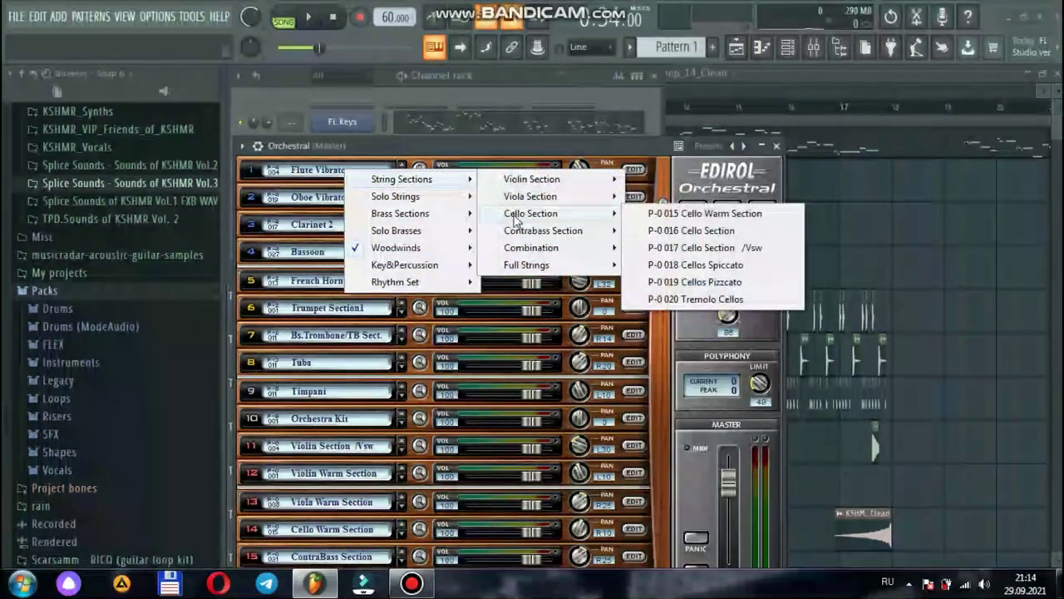
mouse_move(547, 268)
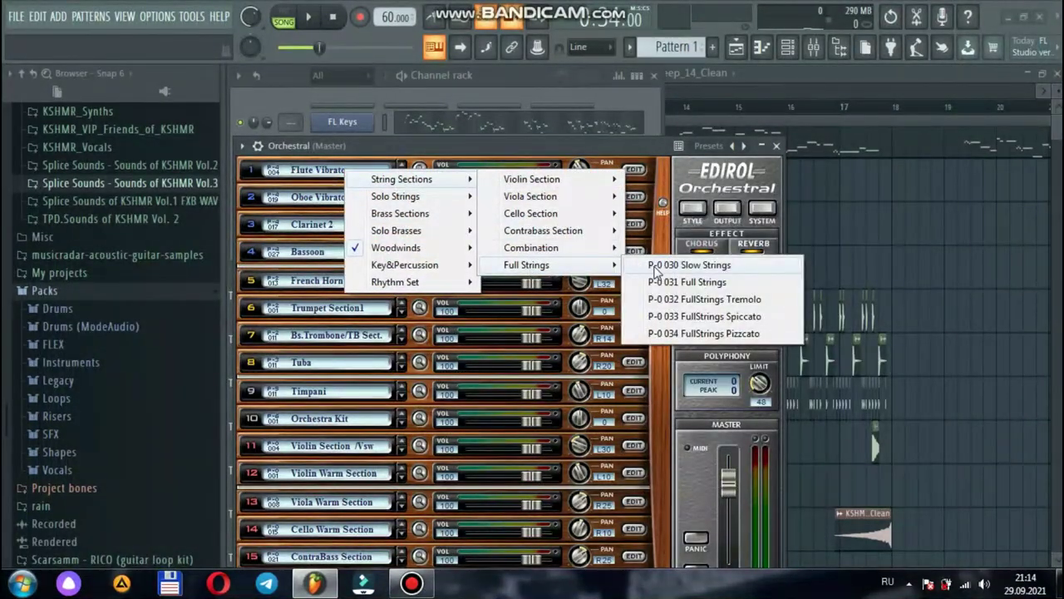
click(659, 285)
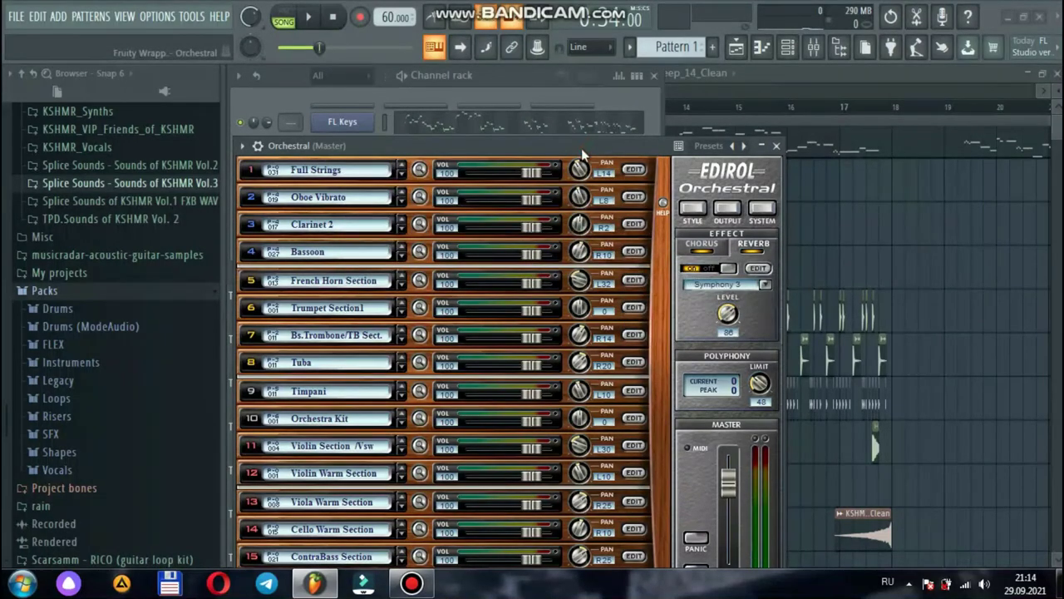
key(b)
key(n)
key(q)
key(q)
key(q)
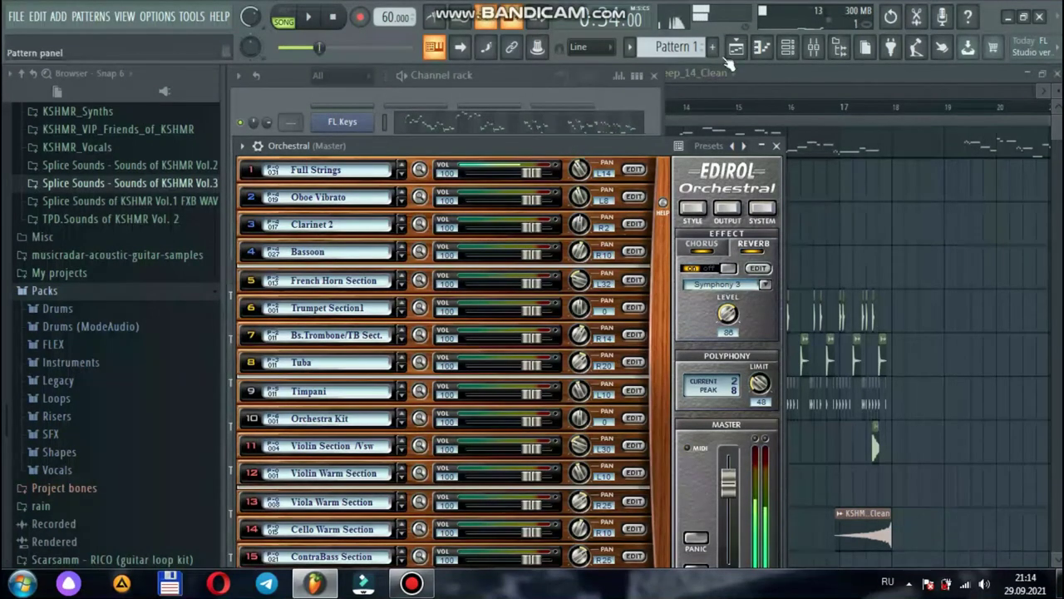
- Draw a C7 note of length 0:08:00 at 2:01:00 in the Orchestral piano roll and play the pattern
click(762, 47)
scroll(393, 153, up, 6)
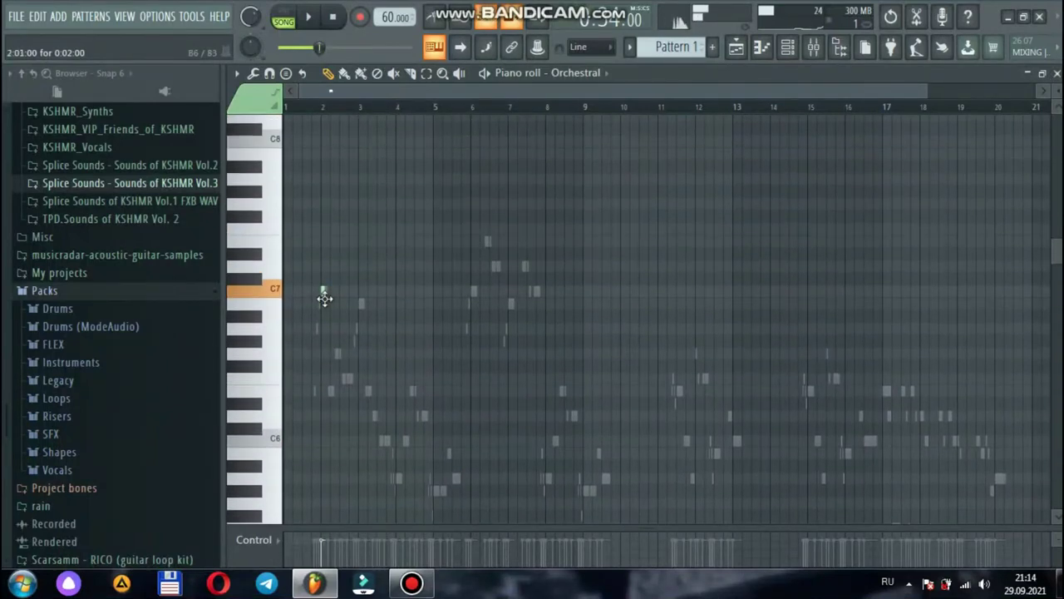
drag(928, 91, 522, 95)
key(space)
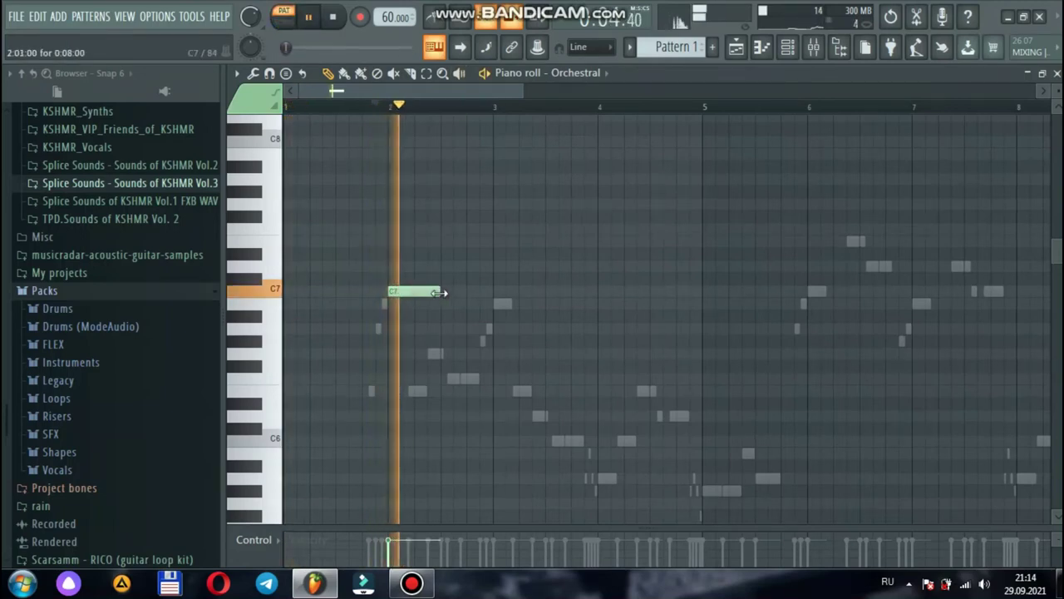
- Add an F6 note directly after the C7 and a B6 note at 3:01:00, each 0:08:00 long, checking them during playback
click(454, 379)
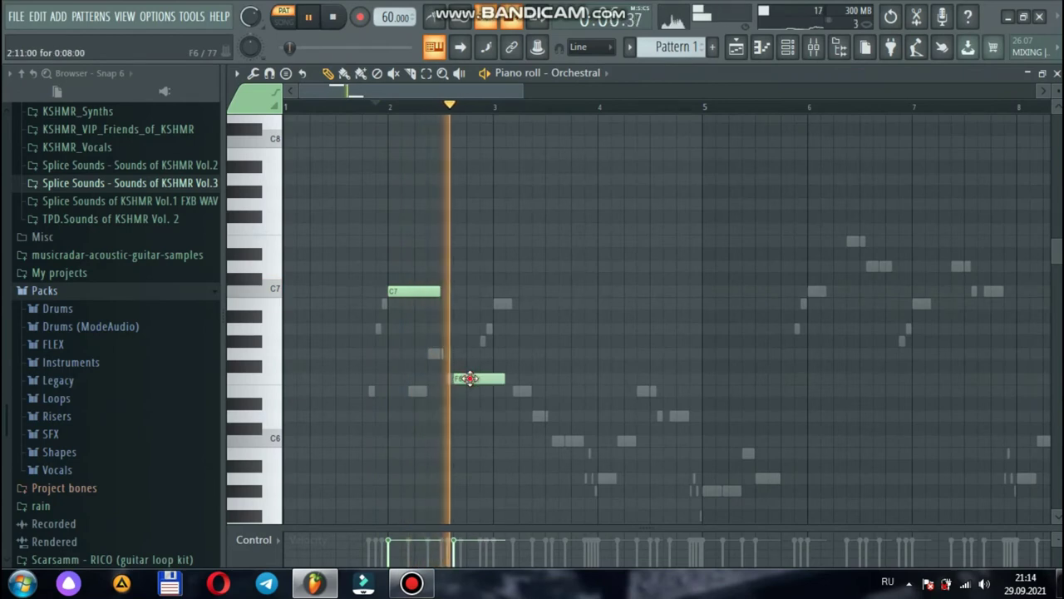
double_click(470, 379)
key(Escape)
key(space)
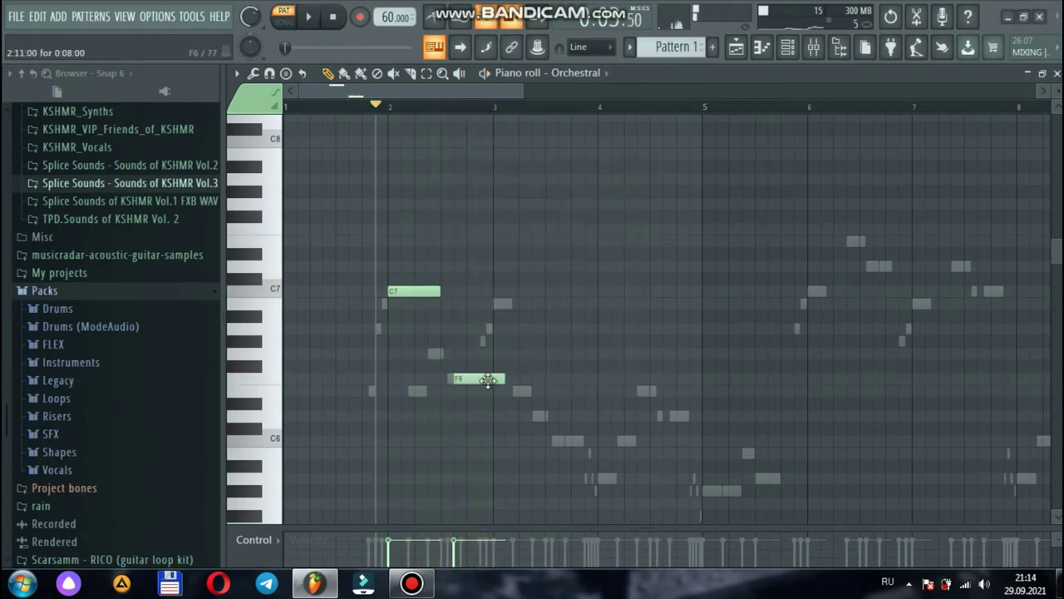
drag(524, 92, 442, 97)
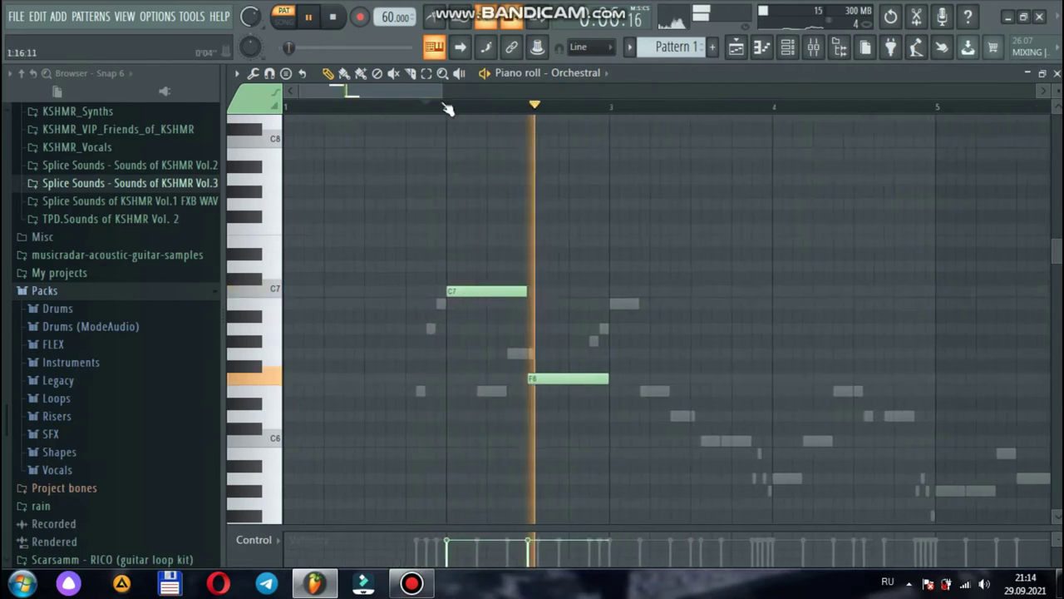
click(615, 304)
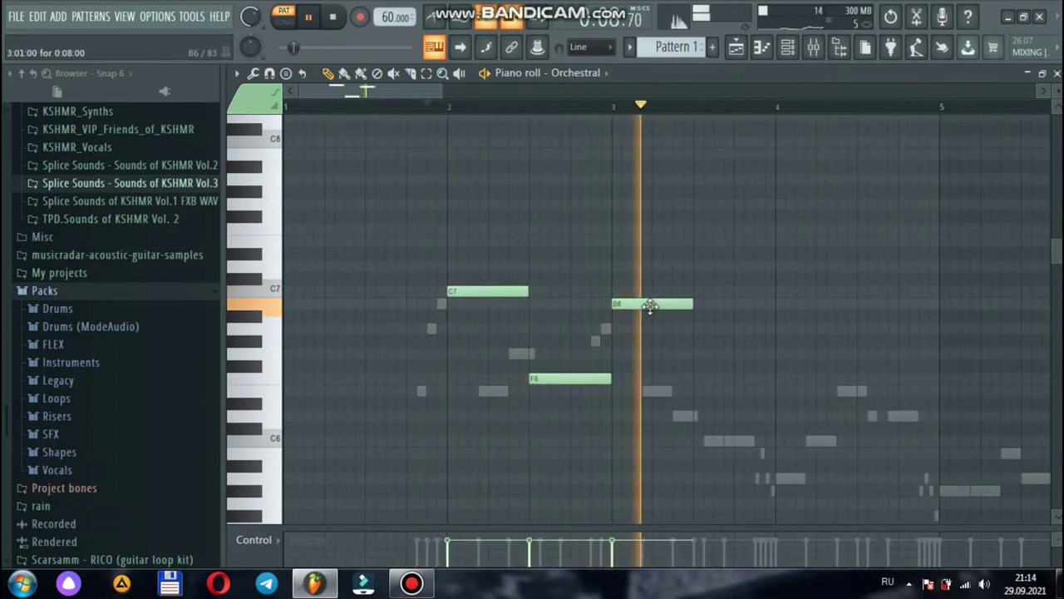
- Continue the strings melody with C6 at 3:09:00, A5 at 4:01:00, E6, G#5 at bar 5 and A5, each 0:08:00 long
click(715, 442)
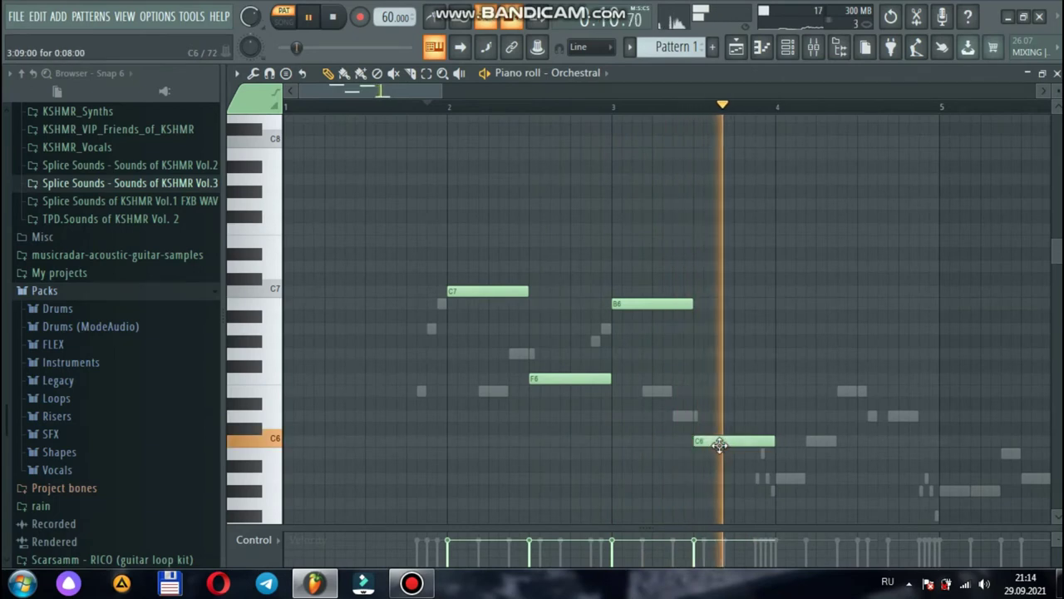
click(778, 480)
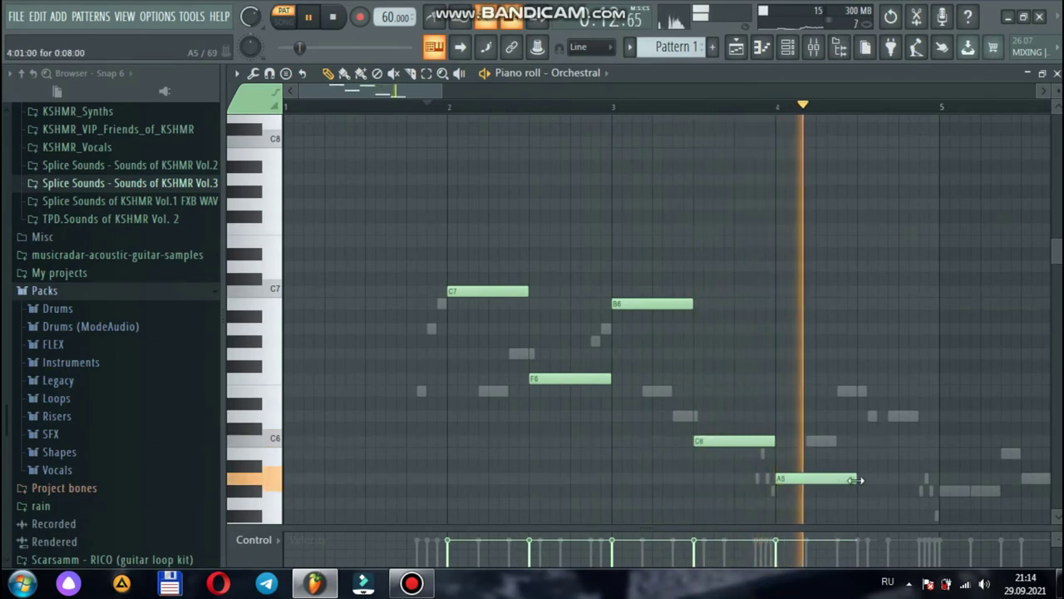
click(861, 392)
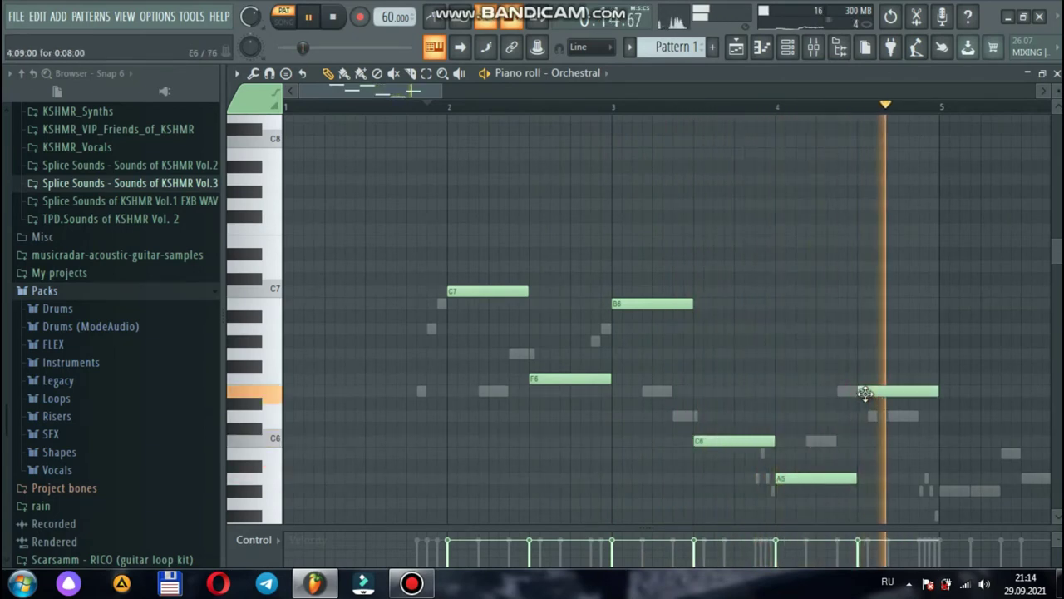
click(944, 490)
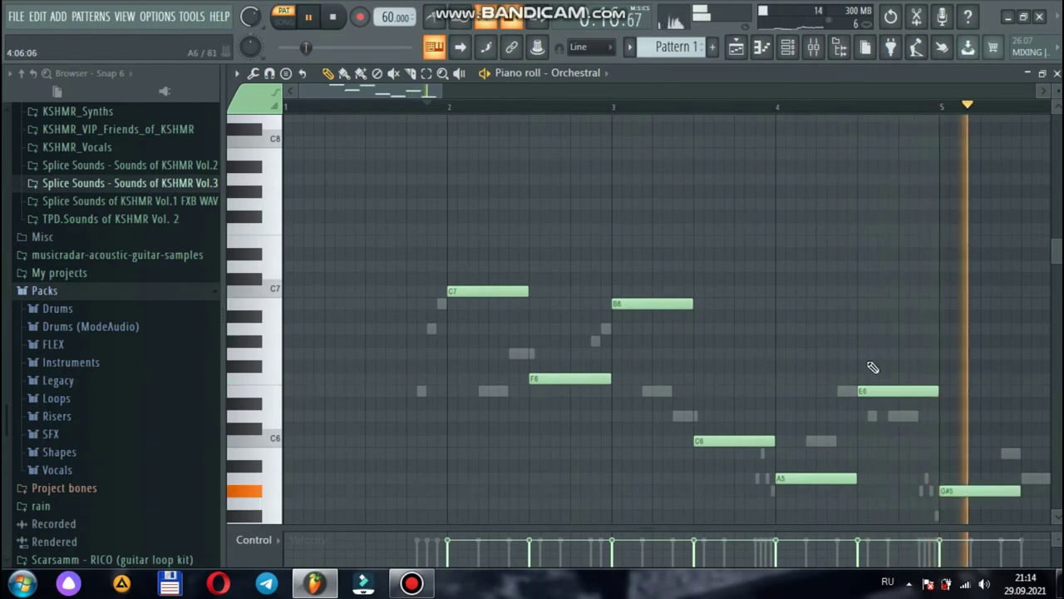
click(1024, 479)
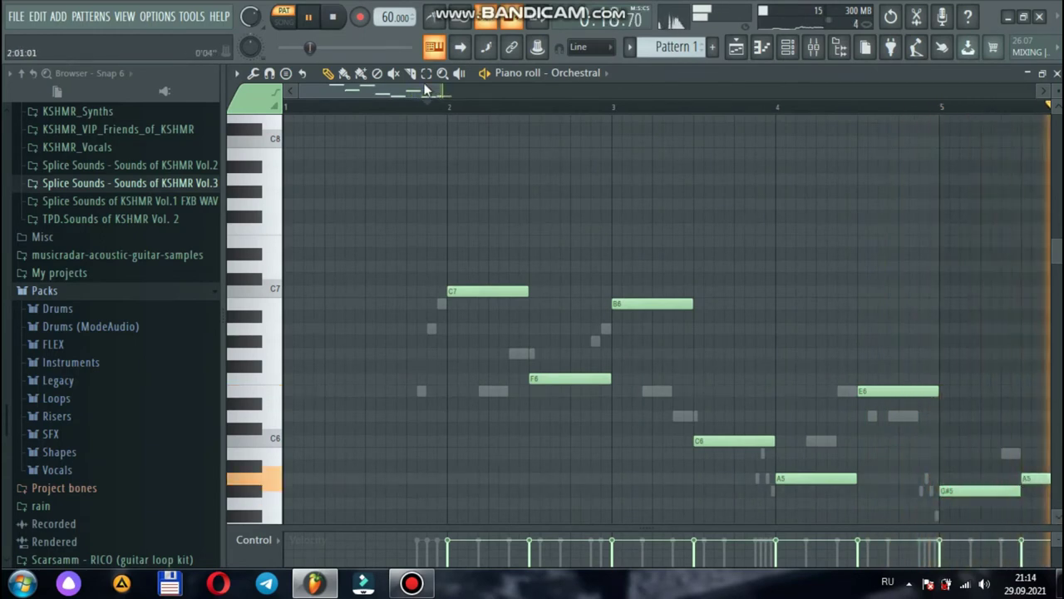
- Extend the melody with back-to-back 0:08:00 notes C7 at 6:01:00, D7, B6 and C7 at 7:09:00
drag(440, 93, 575, 208)
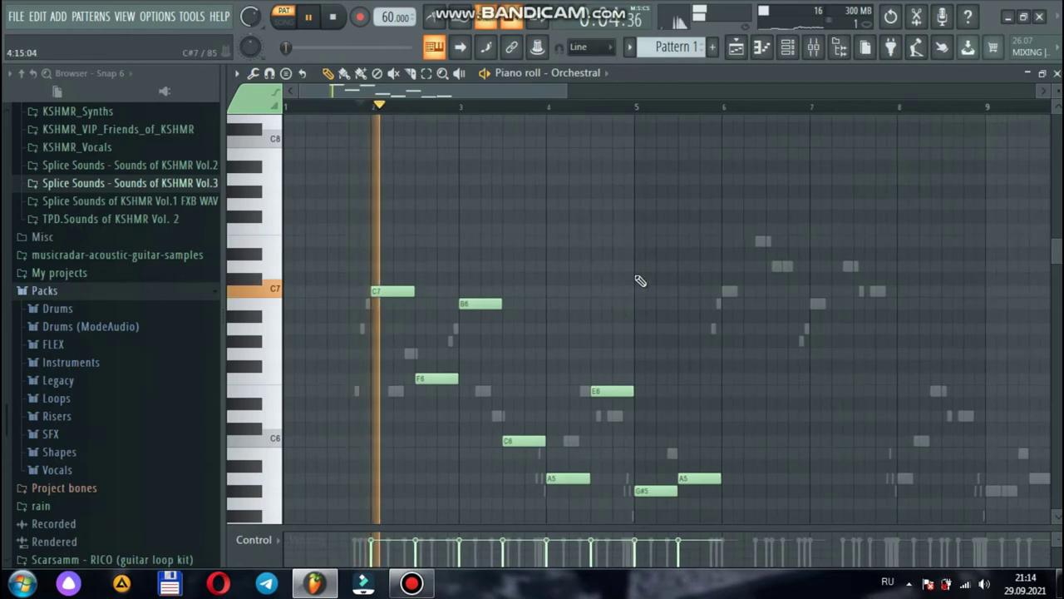
right_click(593, 266)
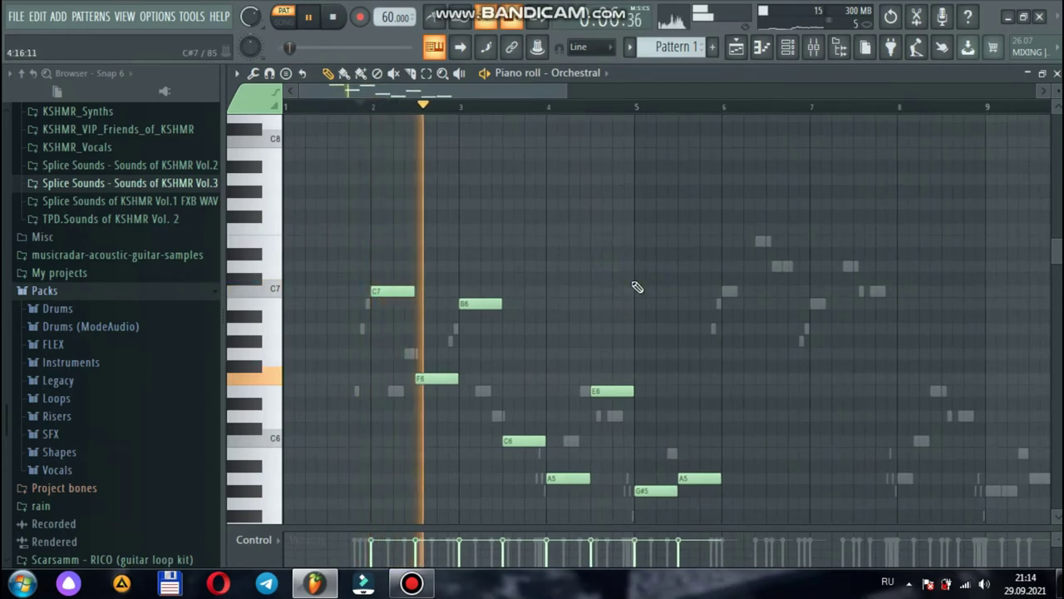
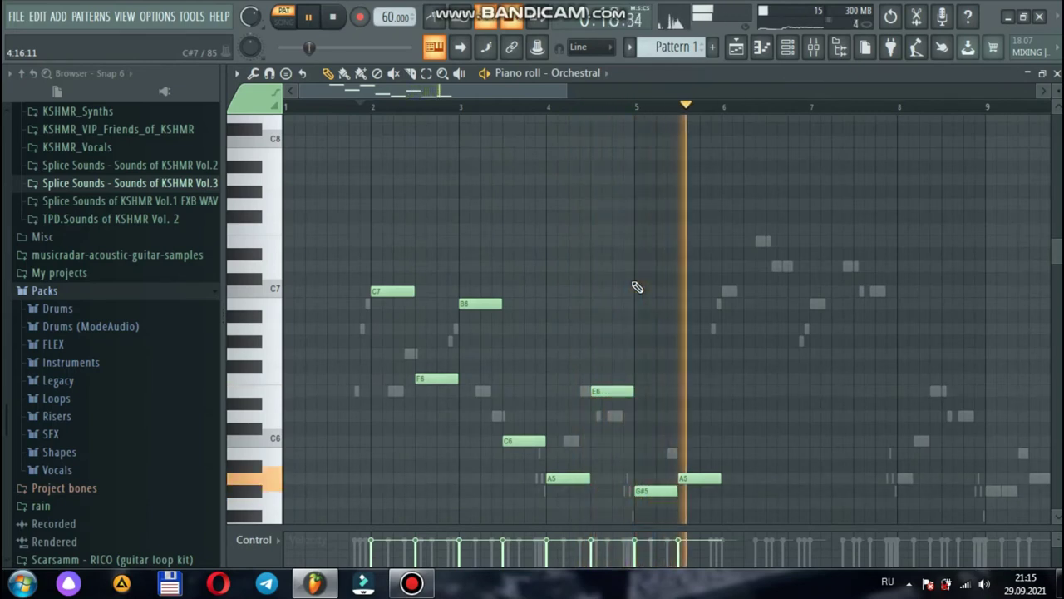
click(729, 292)
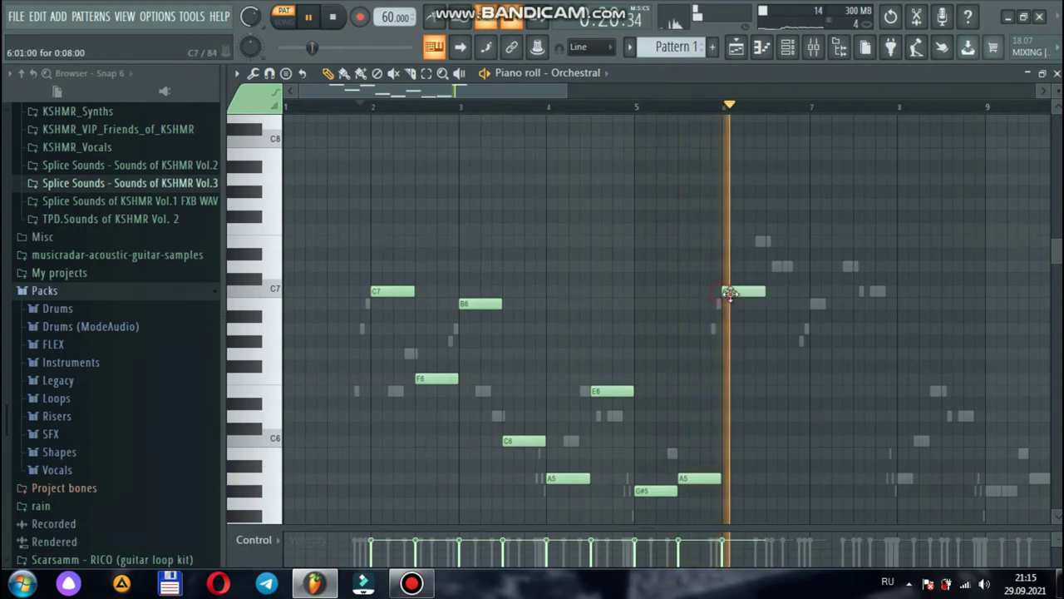
click(779, 267)
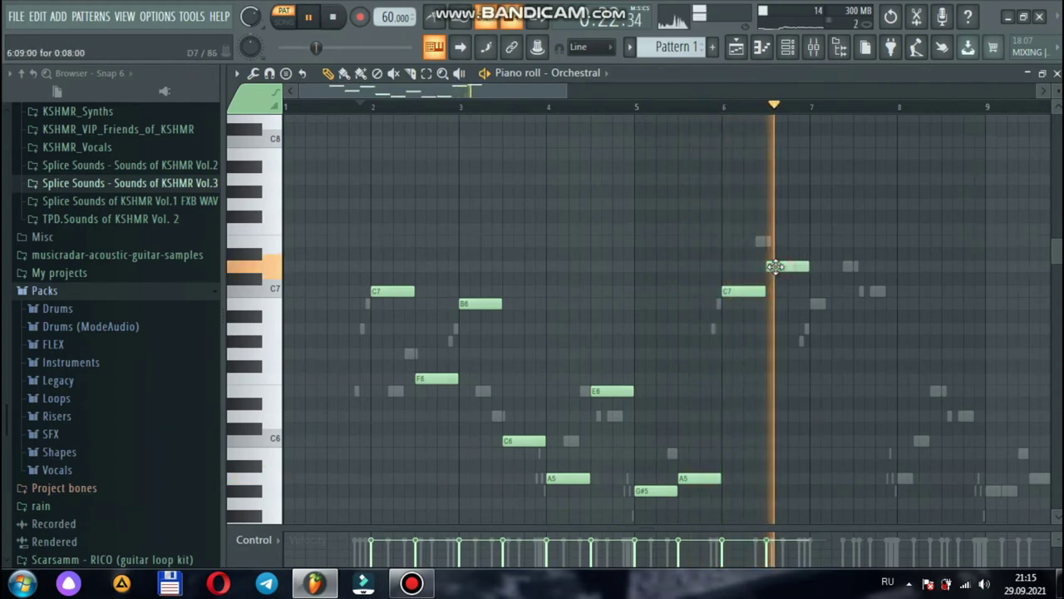
click(815, 305)
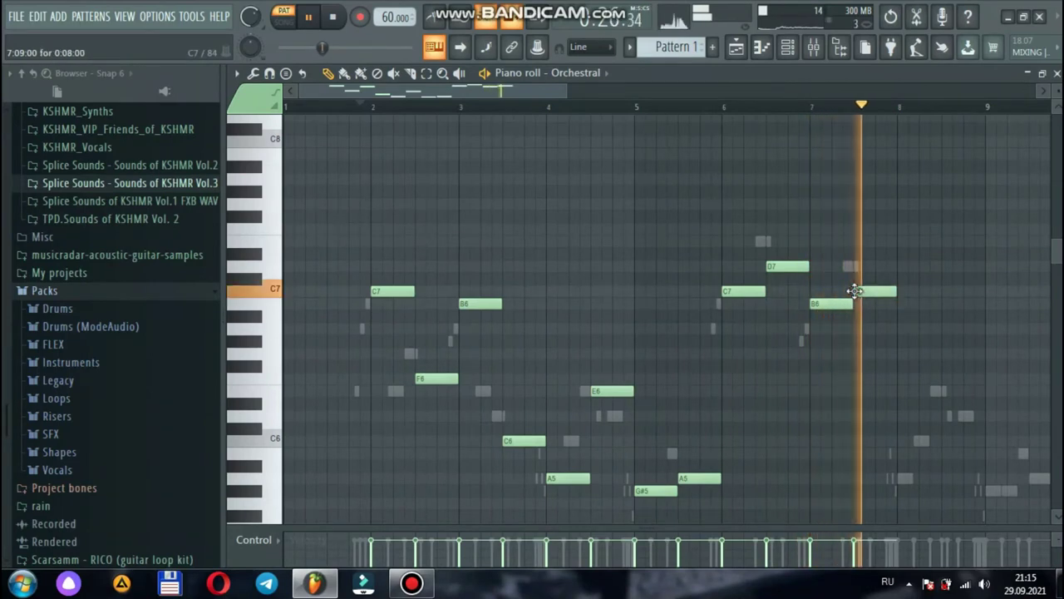
- Add the 0:08:00 notes A5, E6, G#5 and A5 in sequence from the start of bar 8 through bar 9
click(906, 479)
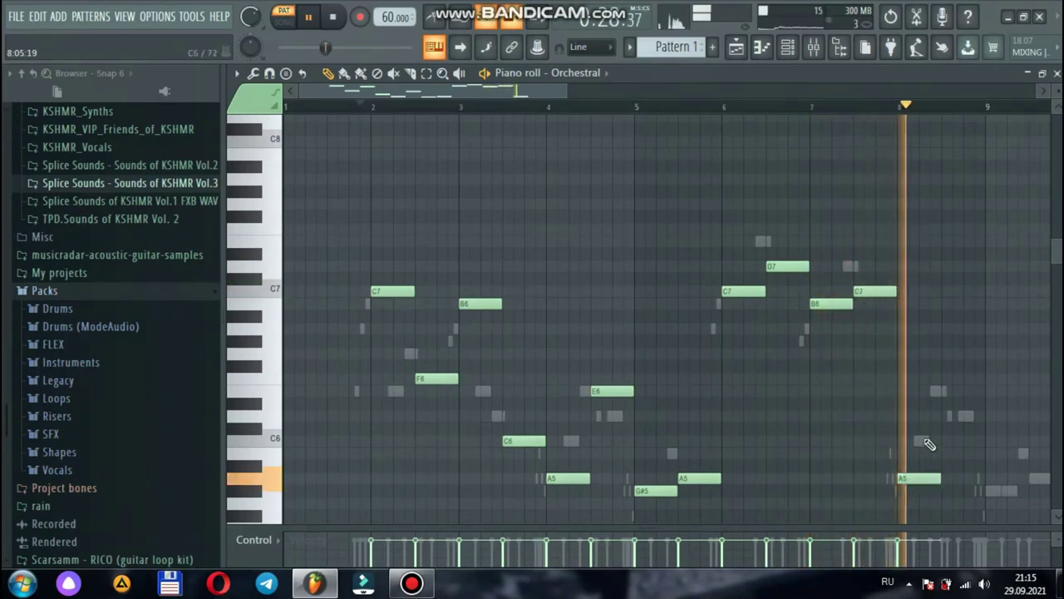
click(945, 392)
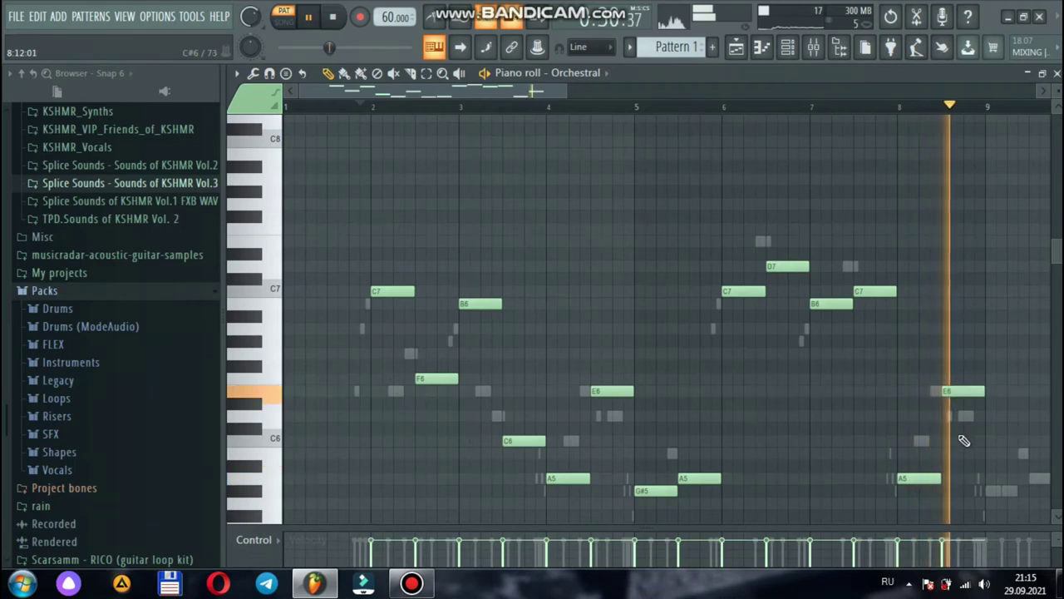
click(991, 491)
click(1036, 479)
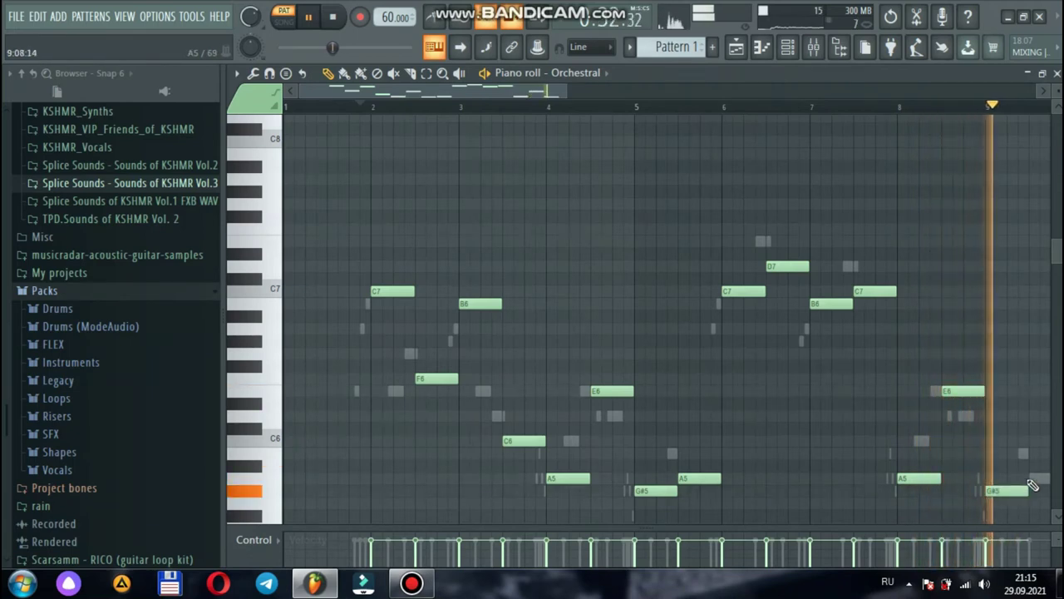
click(548, 204)
right_click(548, 204)
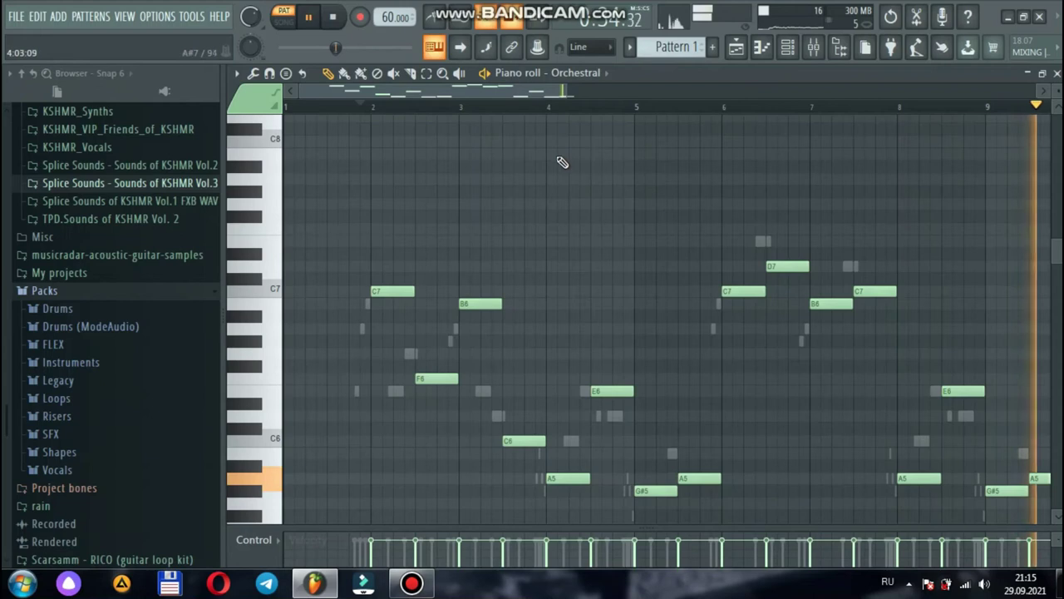
- Add short E6, A6, B6 pickups before bar 2 and G#6, A6 before bar 3, shortening the F6 to end where the G#6 starts
drag(566, 95, 386, 97)
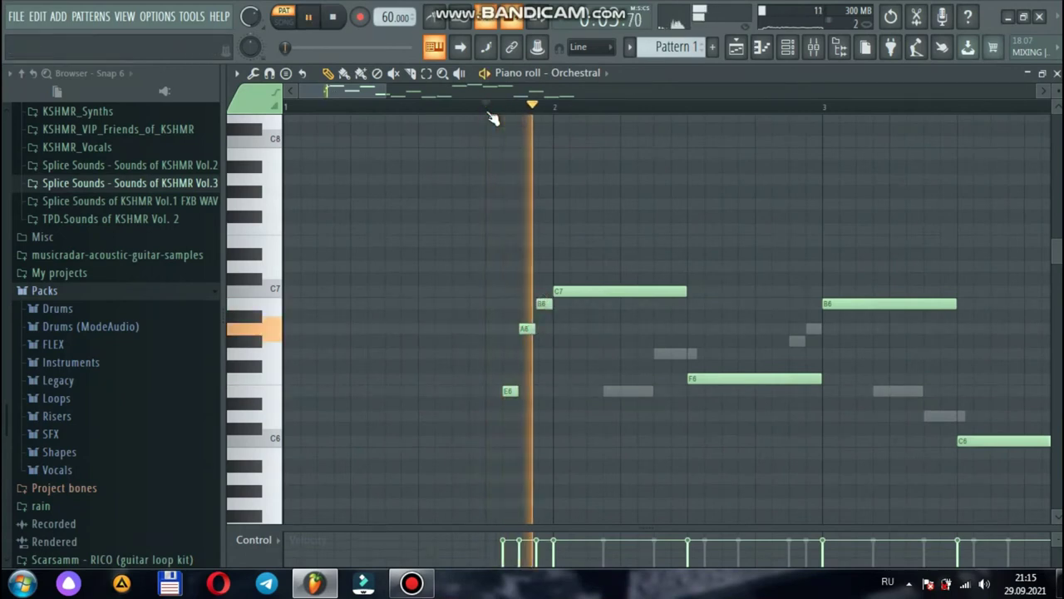
click(795, 341)
click(812, 329)
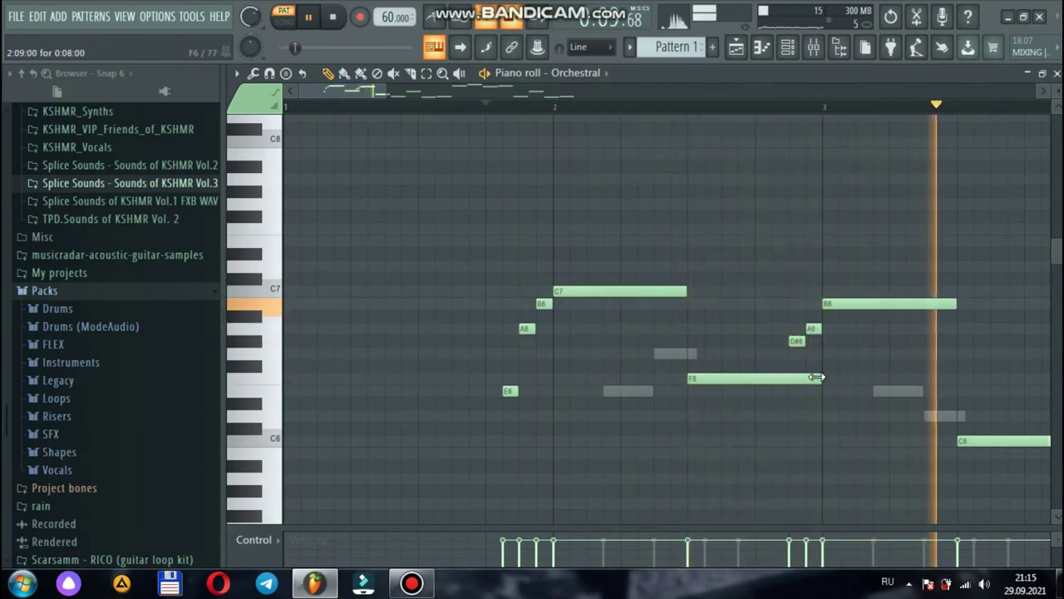
drag(816, 377, 785, 375)
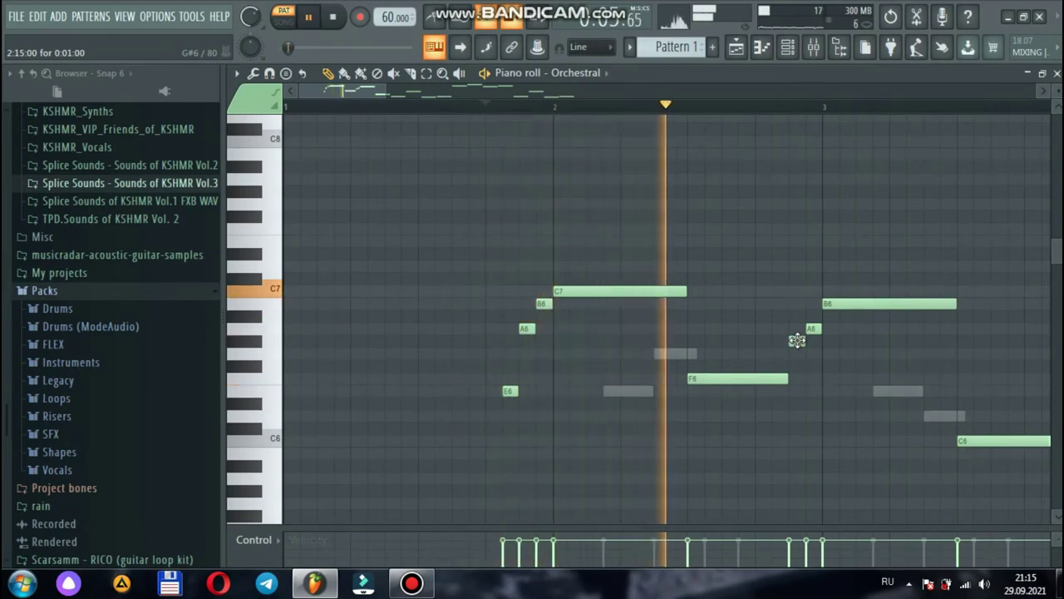
click(796, 340)
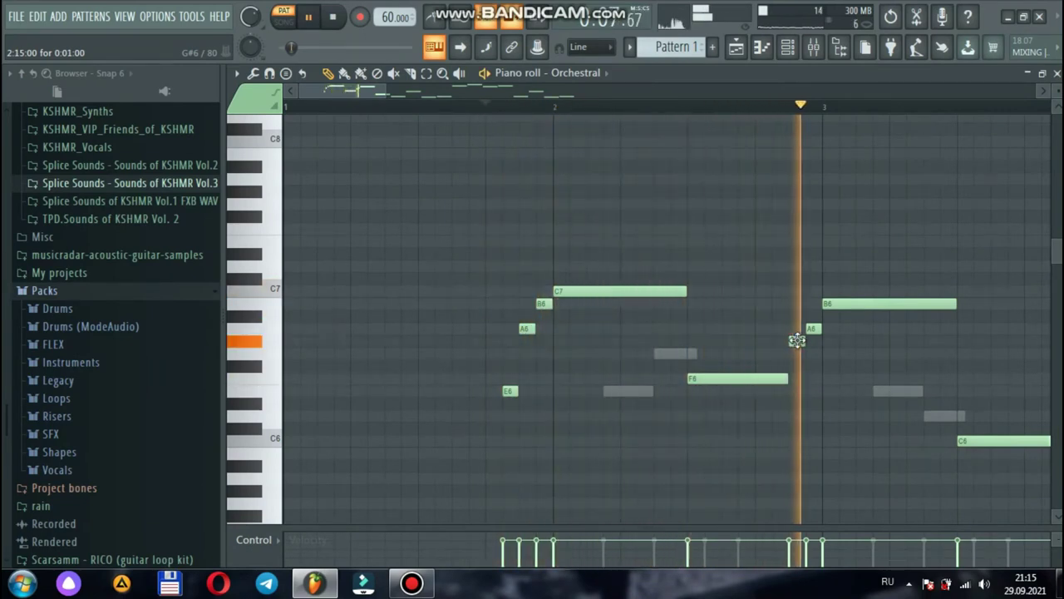
- Insert a B5 of length 0:02:00 at 5:07:00 and shorten the preceding G#5 to meet it, checking with playback
drag(375, 90, 411, 90)
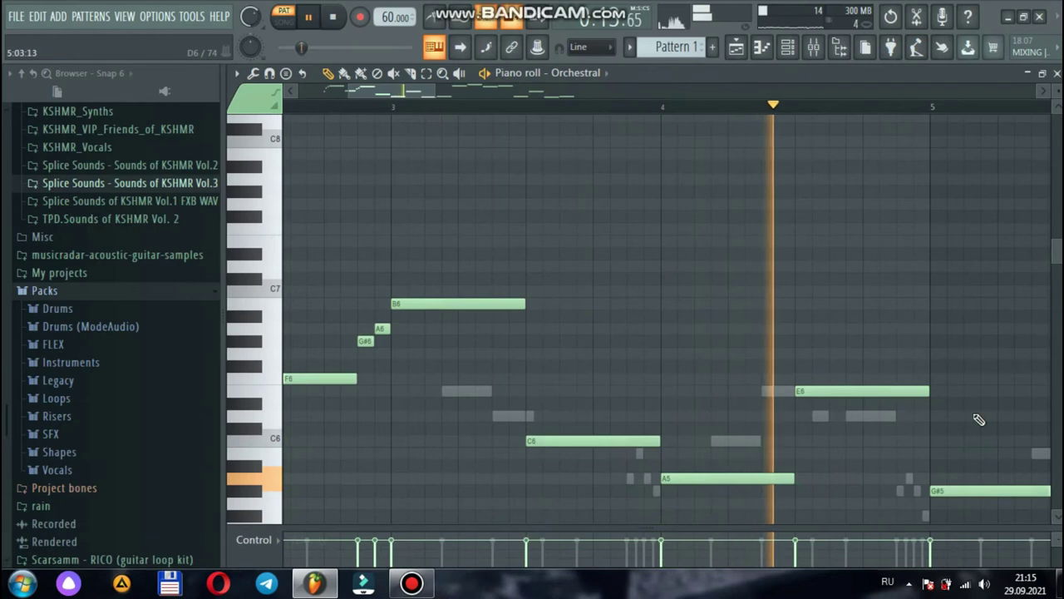
drag(407, 91, 441, 95)
click(624, 463)
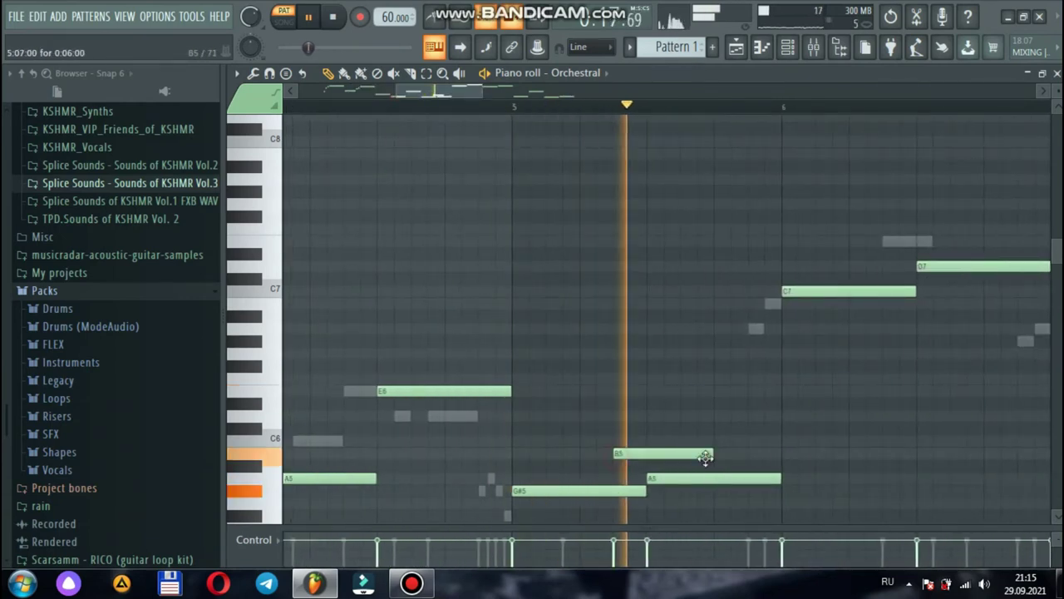
key(space)
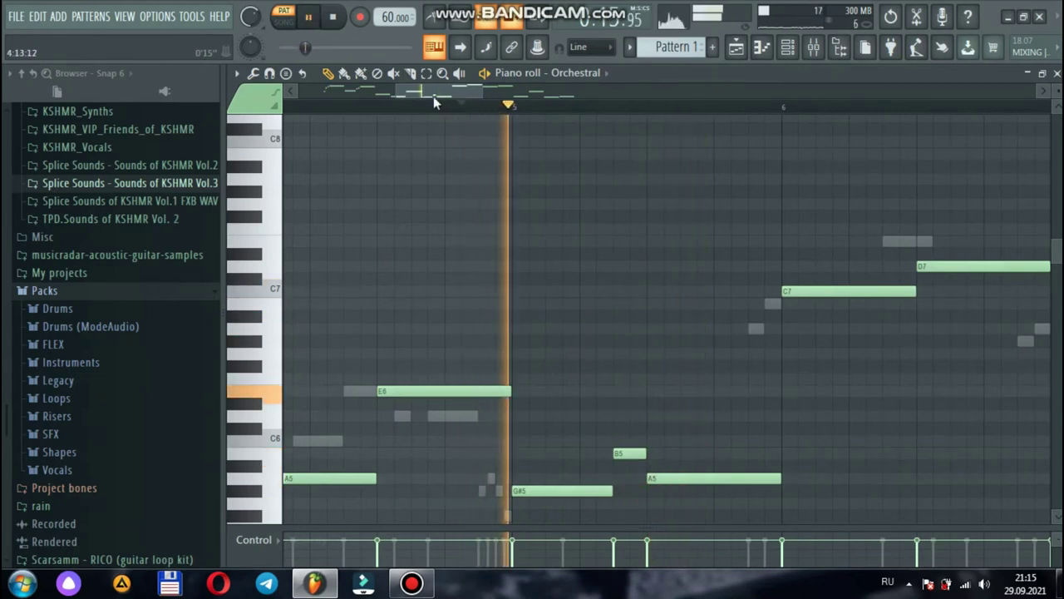
- Shorten the A5 before bar 6 and the C7 at 6:01:00, adding A6 and B6 pickups before the C7 and a short E7 after it
drag(436, 92, 469, 94)
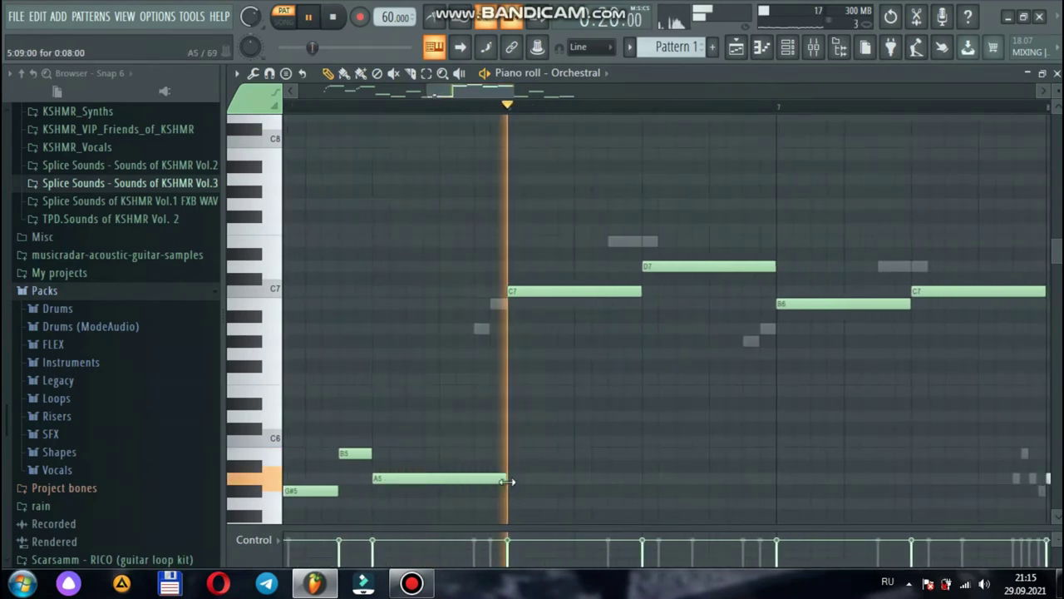
drag(505, 478, 485, 478)
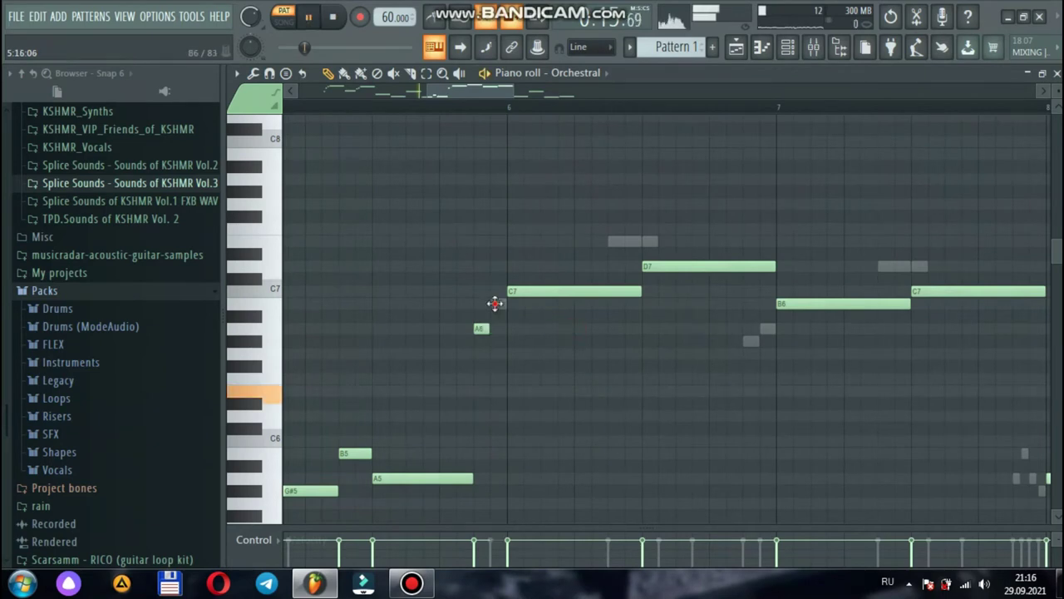
drag(634, 293, 607, 292)
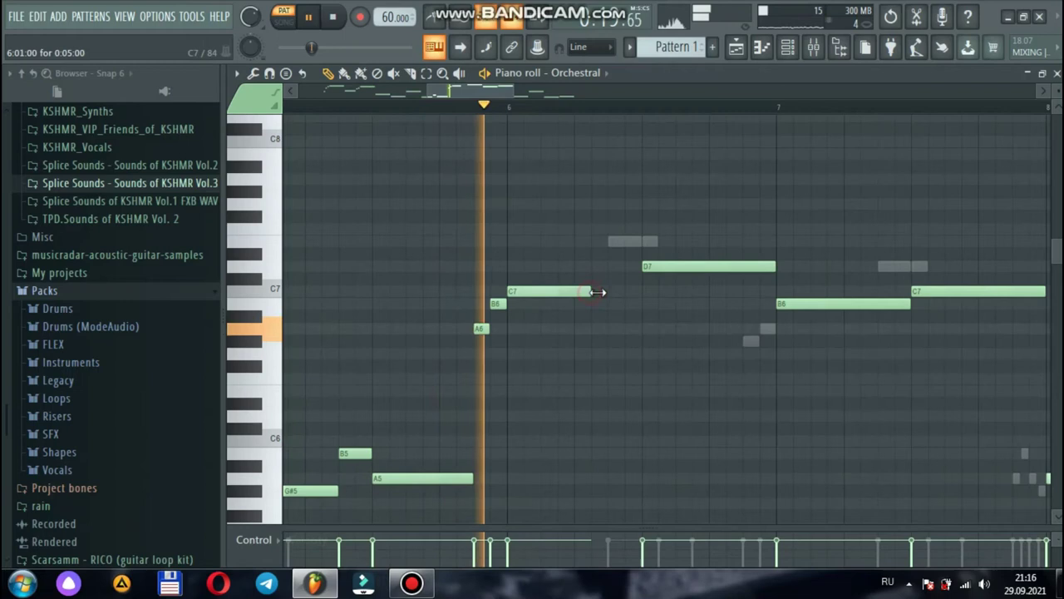
click(617, 241)
drag(708, 241, 632, 241)
- Shorten the G#5 at bar 9, fill the gap with a B5 at 9:07:00 lasting 0:02:00, and stop playback
drag(474, 91, 497, 94)
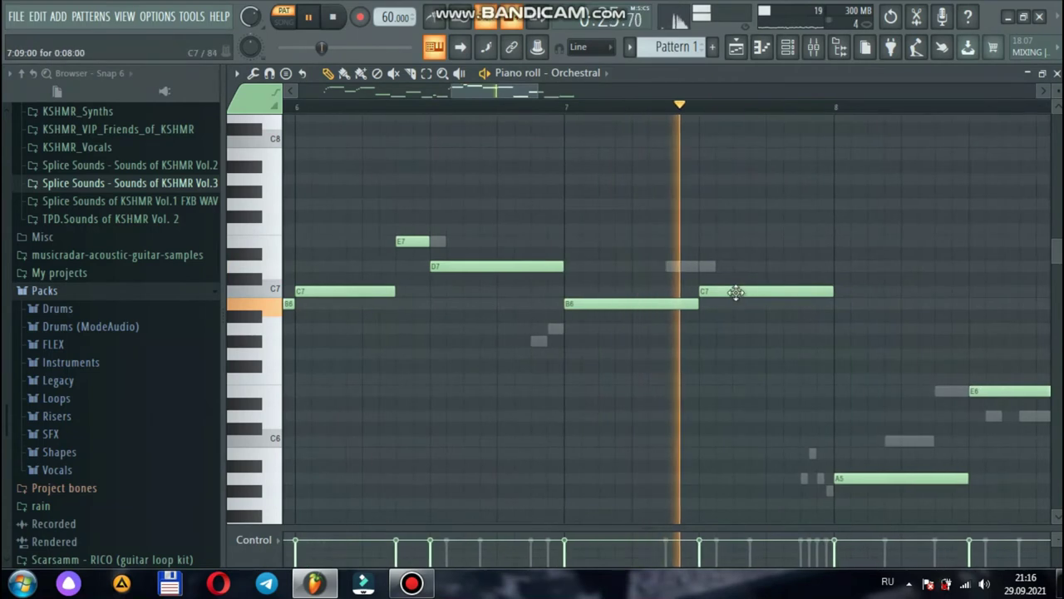
click(565, 93)
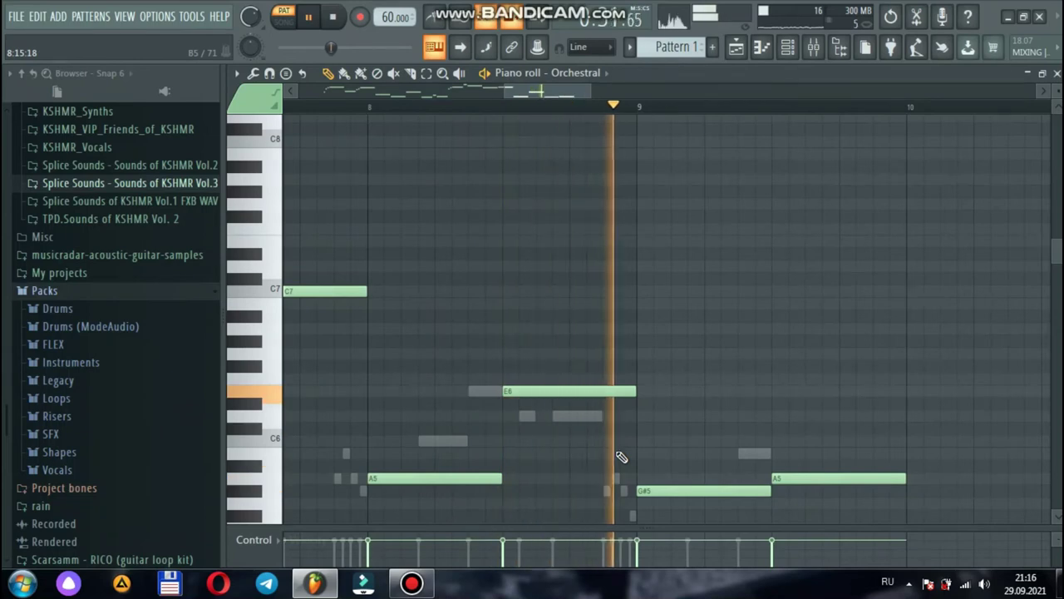
drag(770, 487, 738, 489)
click(743, 453)
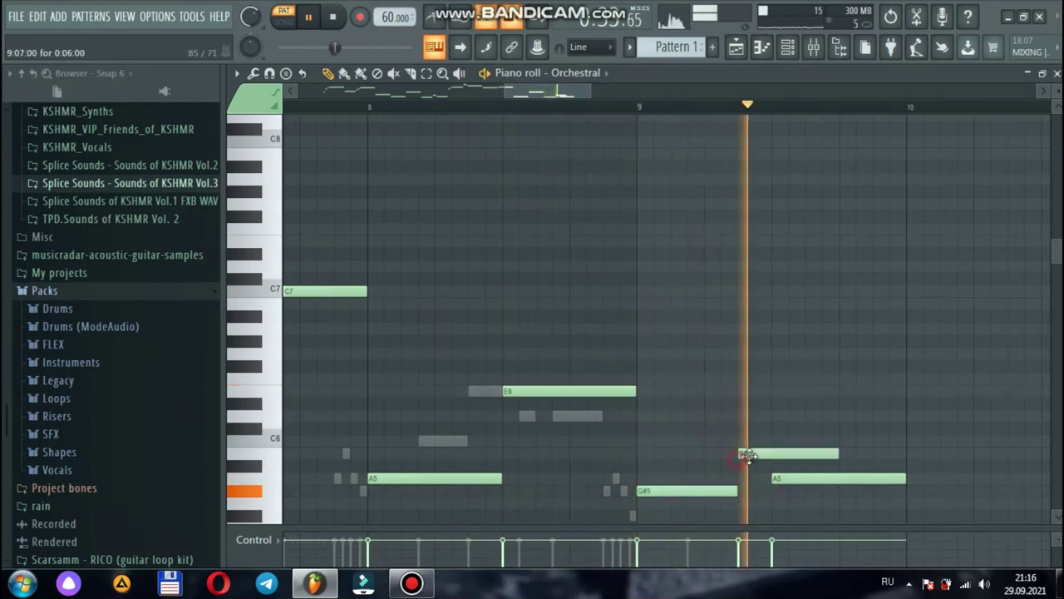
drag(837, 454, 771, 453)
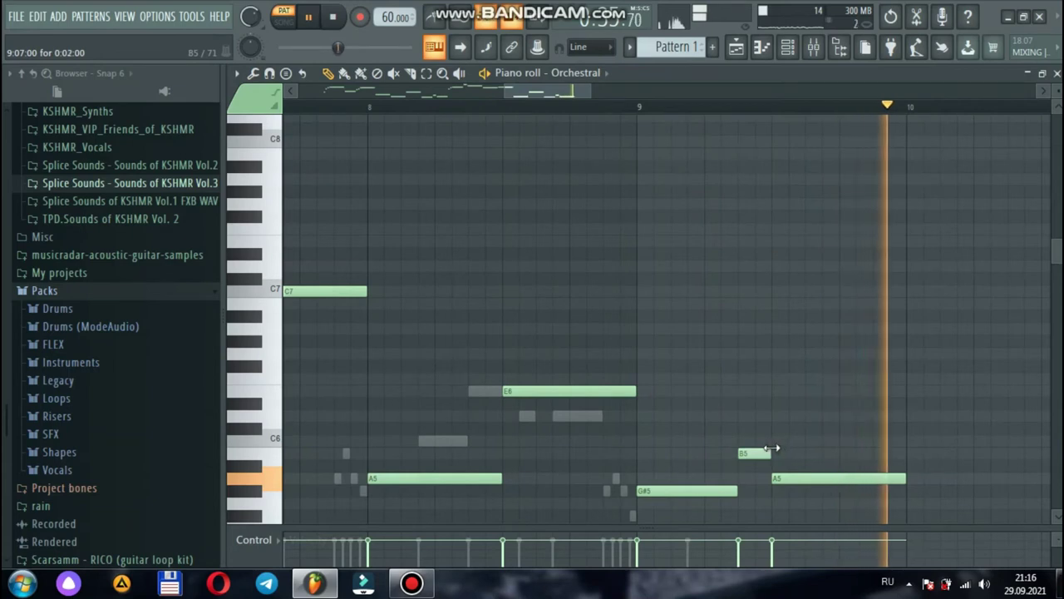
key(space)
- Cut all Orchestral notes from Pattern 1 and paste them into the Orchestral piano roll of Pattern 3
drag(503, 89, 160, 99)
drag(1058, 256, 1060, 275)
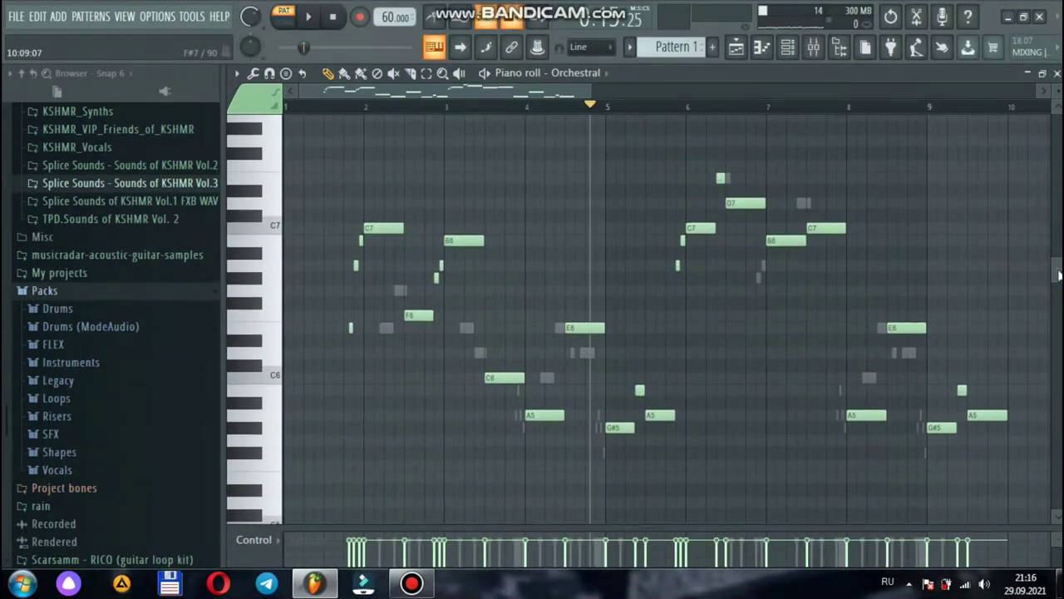
key(ctrl+x)
scroll(675, 47, up, 1)
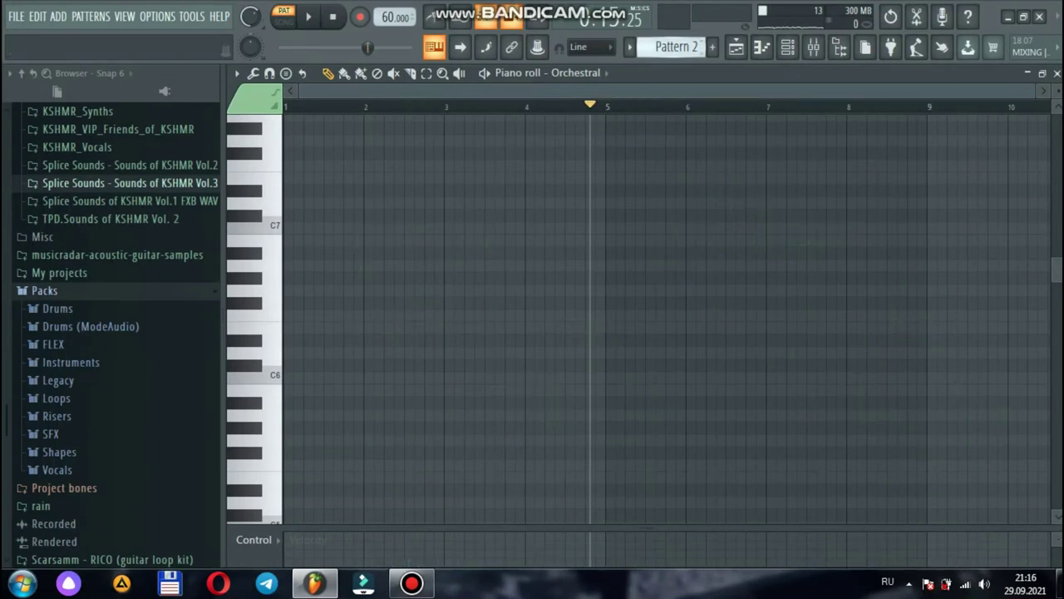
key(ctrl+v)
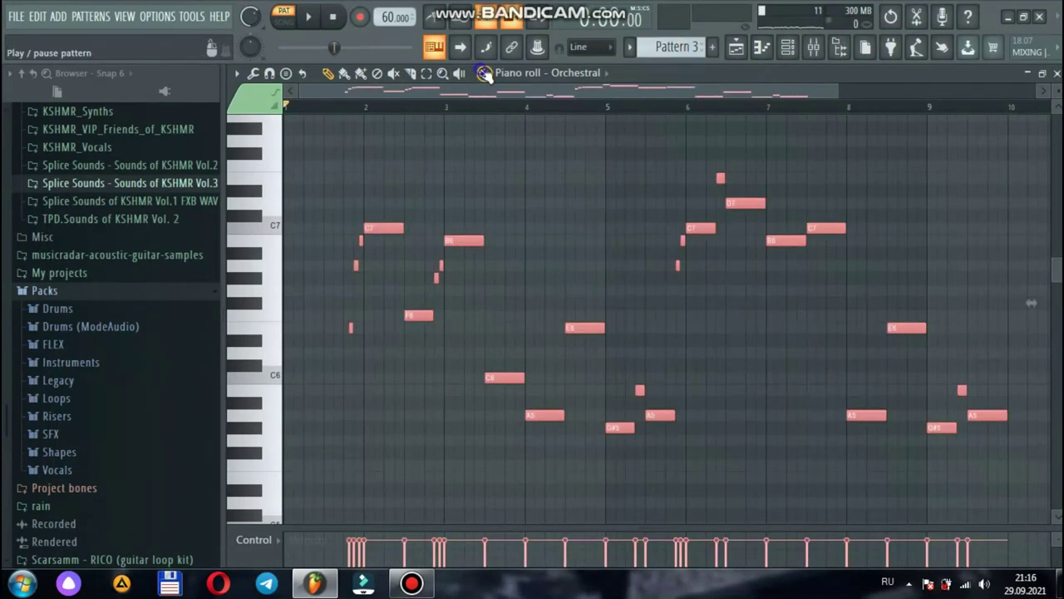
- Play Pattern 3 to review the strings melody, stop playback, and close the piano roll
drag(834, 86, 472, 120)
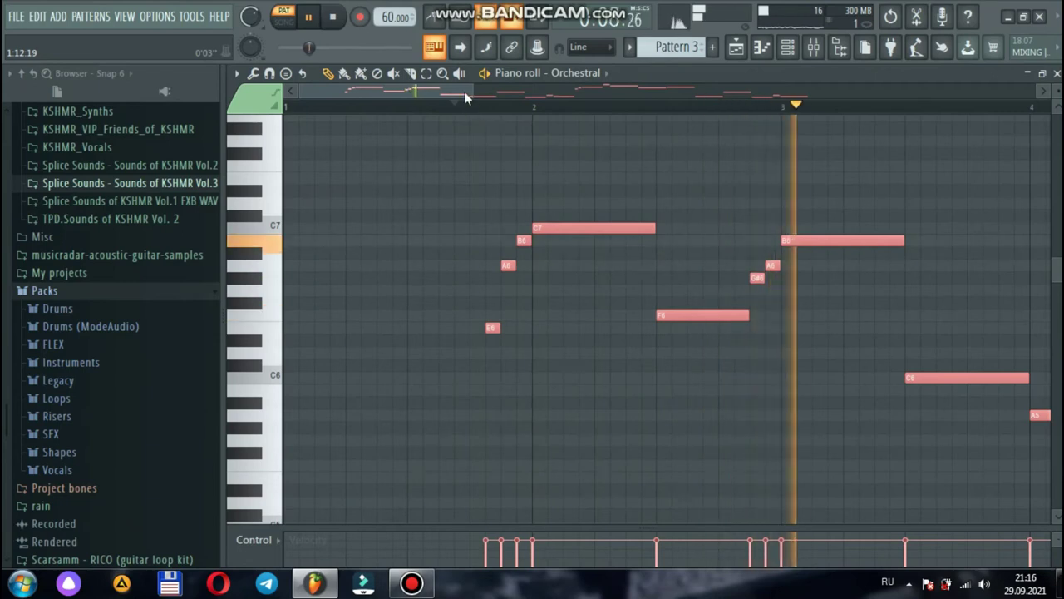
drag(474, 86, 639, 99)
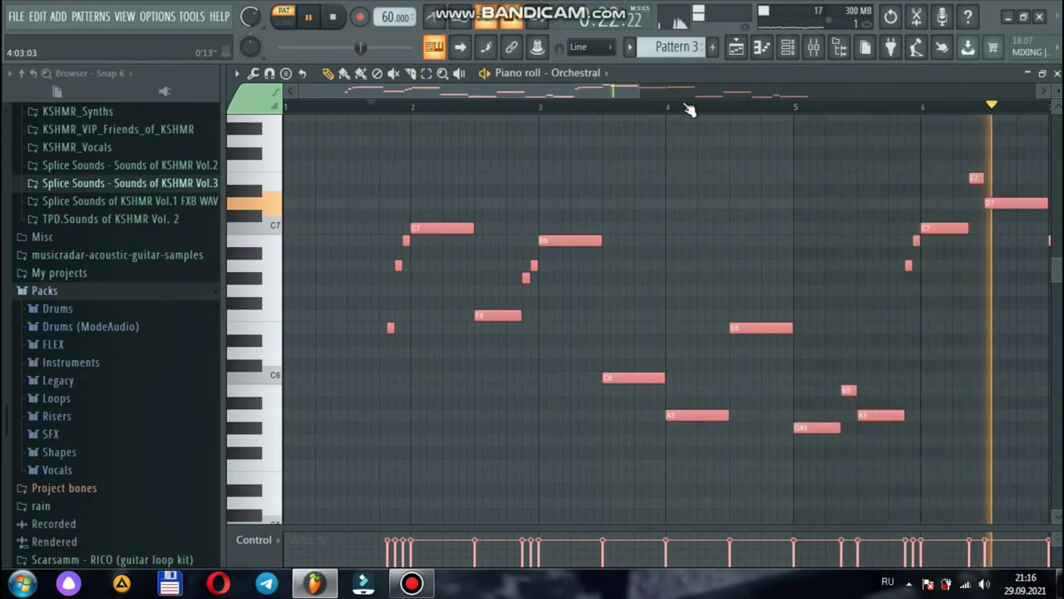
key(space)
click(1057, 73)
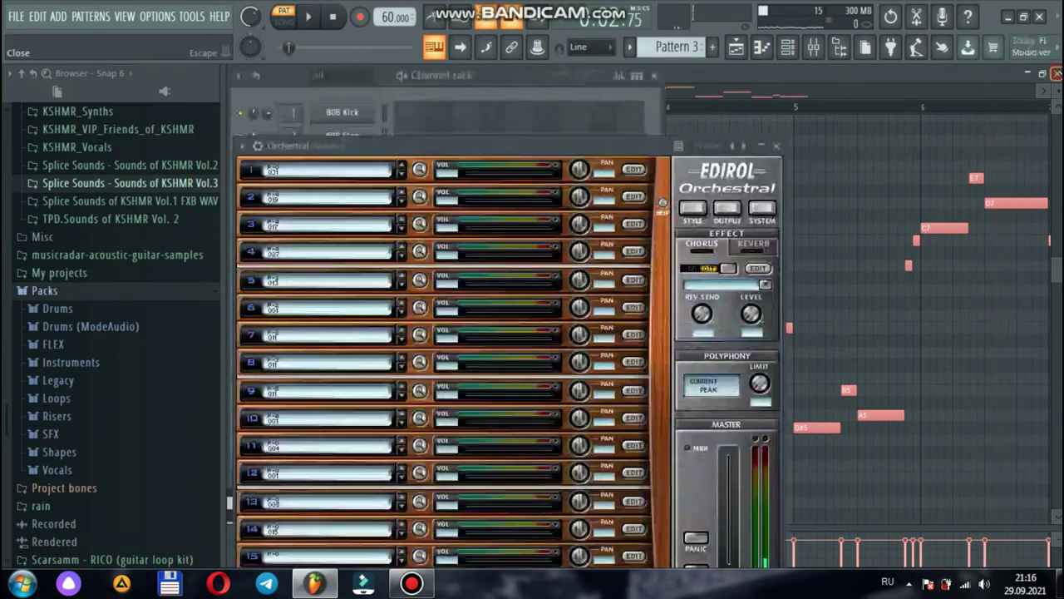
- Place Pattern 3 on Track 3 under the first Pattern 1 clip, aligning their starts and trimming it to end at bar 10
click(787, 146)
mouse_move(480, 231)
mouse_down()
mouse_move(107, 271)
mouse_move(150, 270)
mouse_up()
right_click(414, 242)
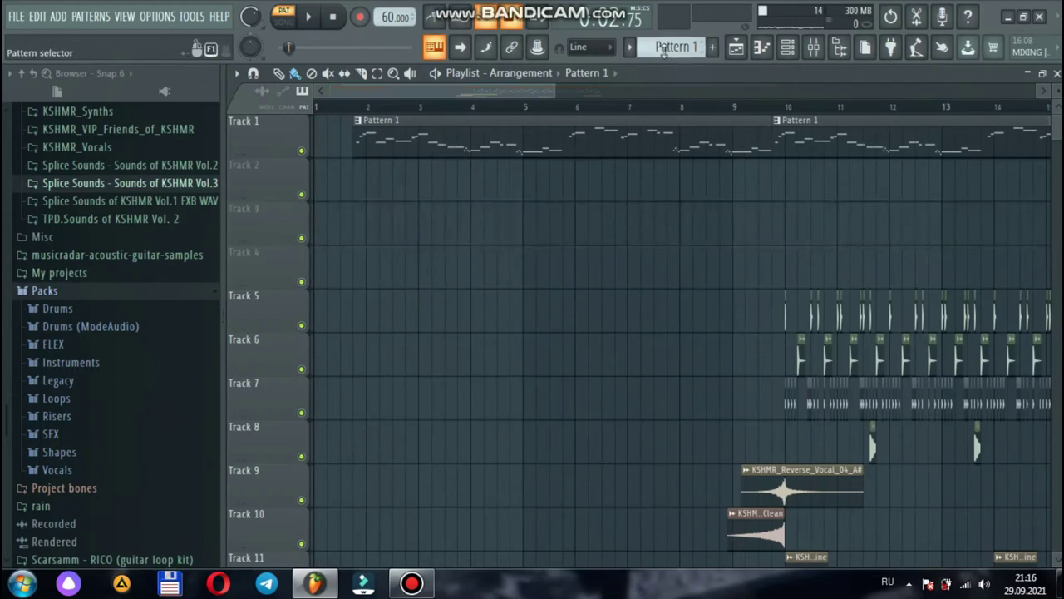
click(410, 214)
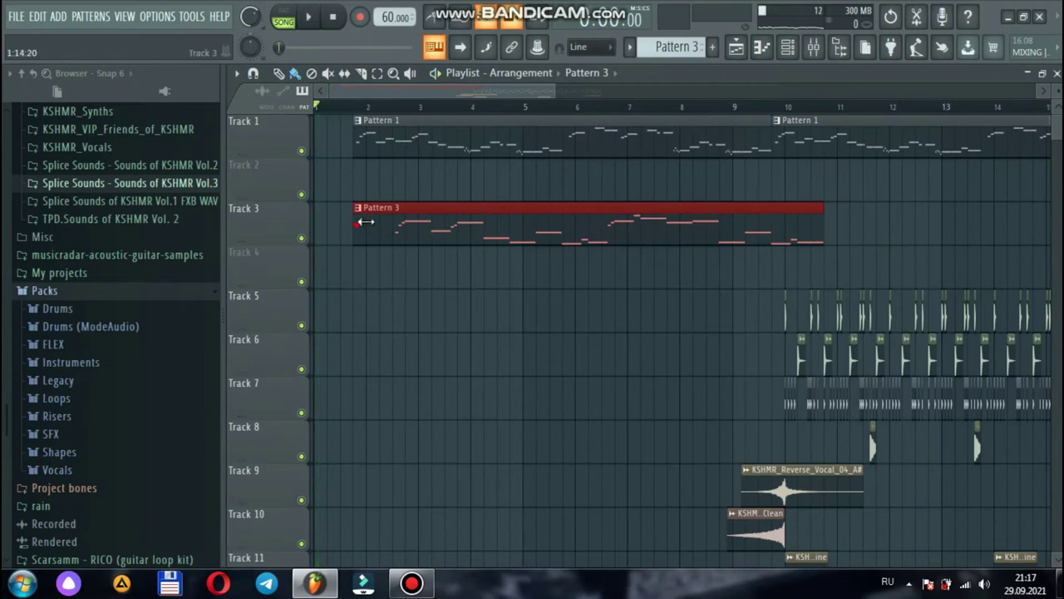
ctrl+click(454, 302)
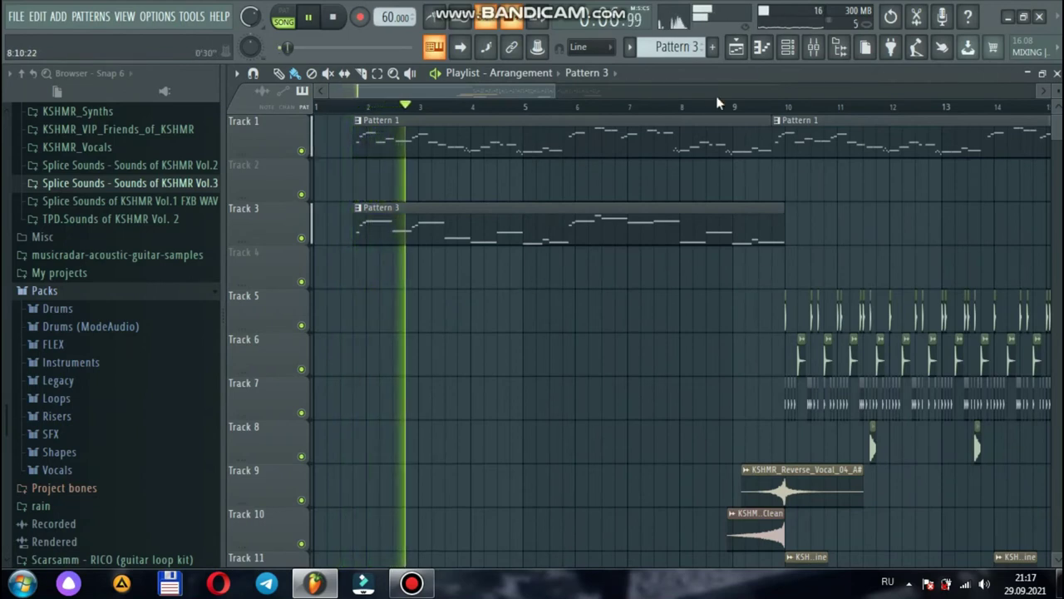
- Add a second Orchestral instrument to the channel rack and open its piano roll
click(788, 49)
click(339, 200)
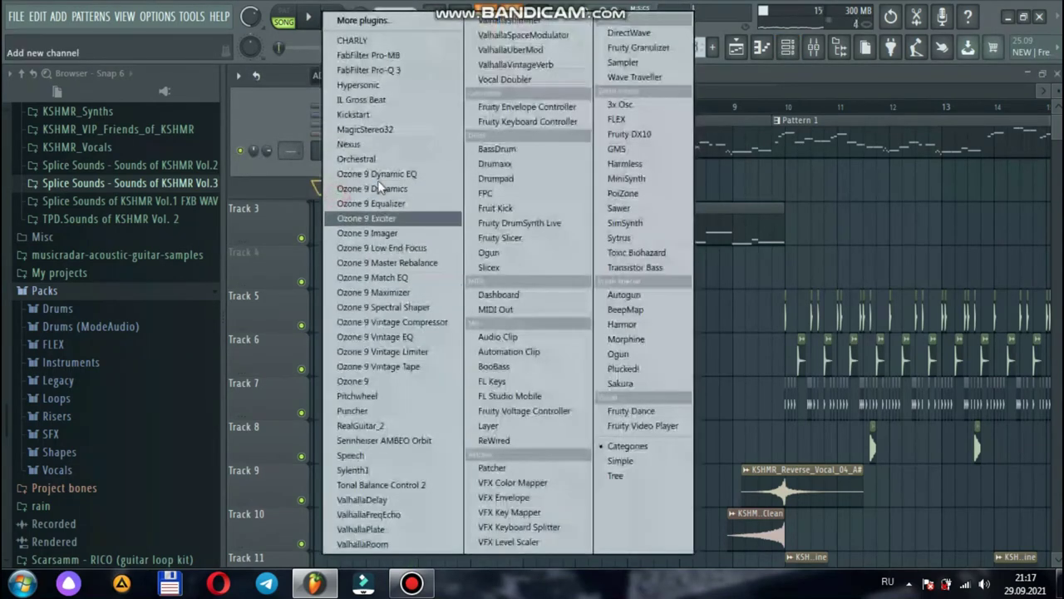
click(384, 142)
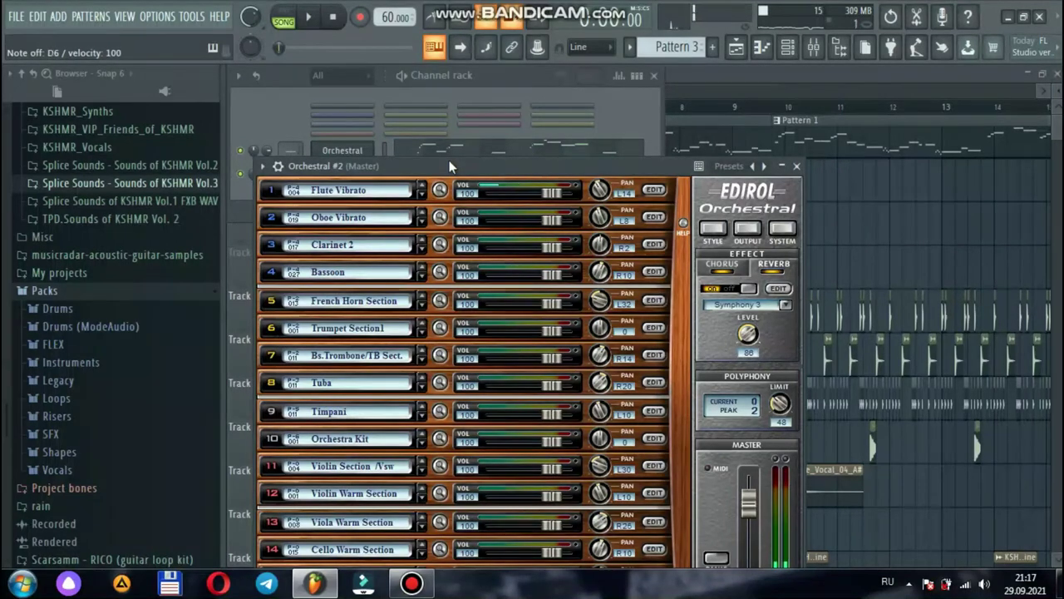
click(763, 48)
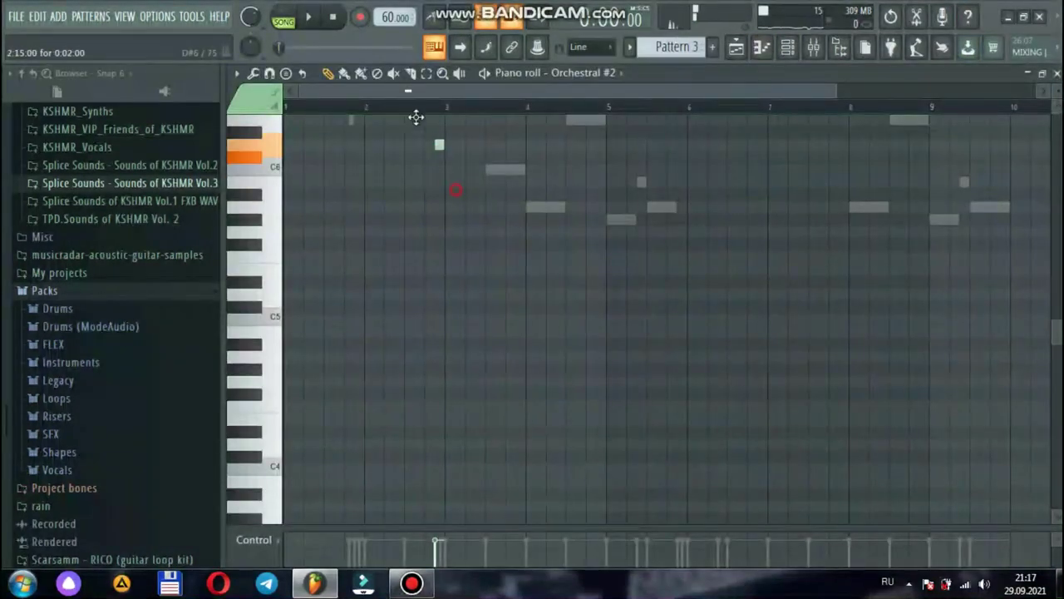
- Switch to Pattern 1 and enter short E6, A6 and B6 pickup notes for Orchestral #2 just before bar 2
scroll(392, 266, up, 5)
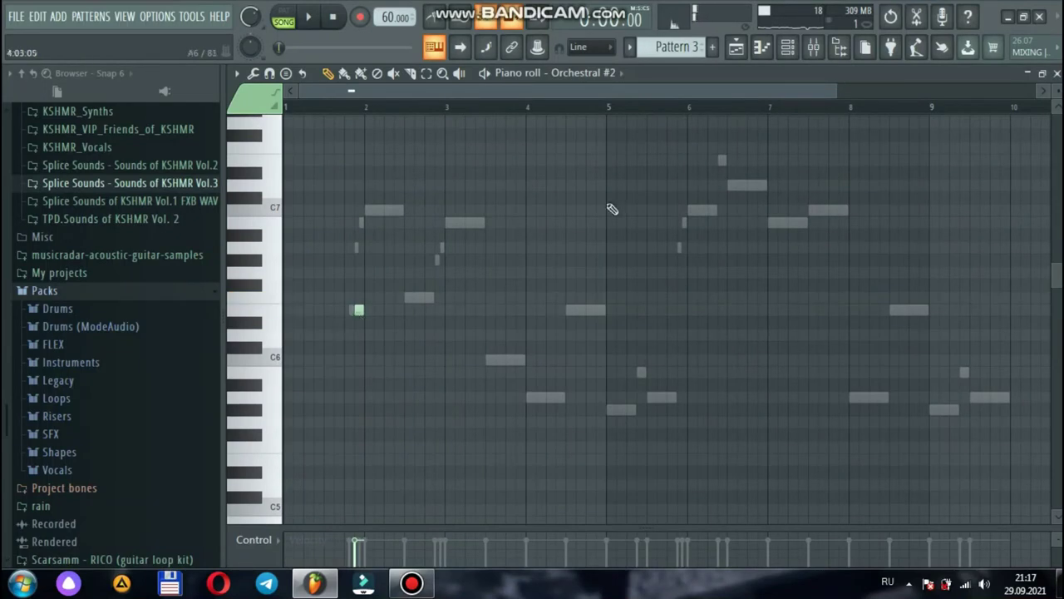
drag(837, 84, 531, 90)
drag(485, 91, 483, 91)
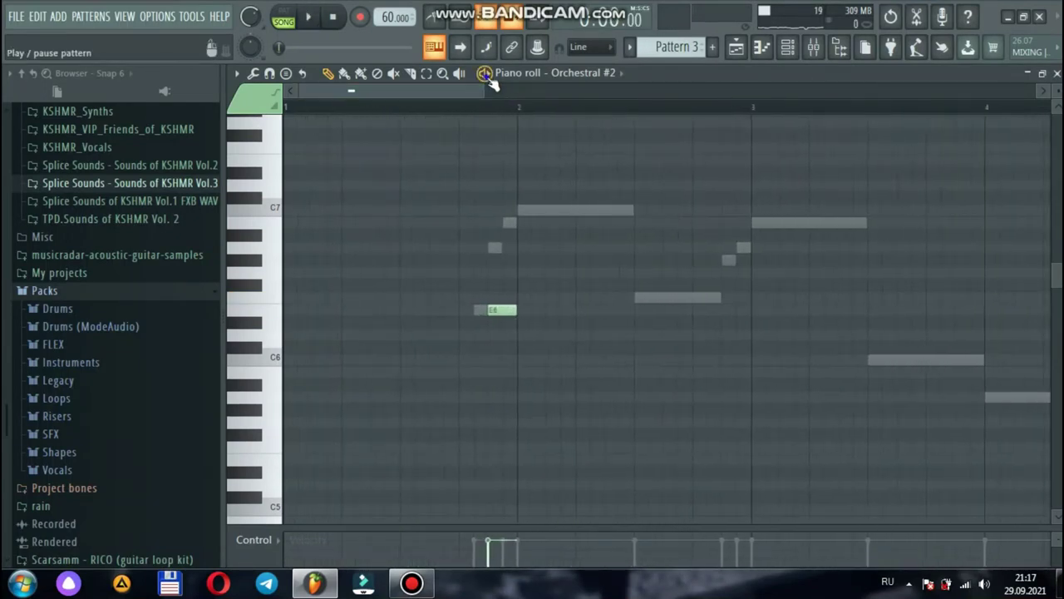
scroll(666, 50, up, 2)
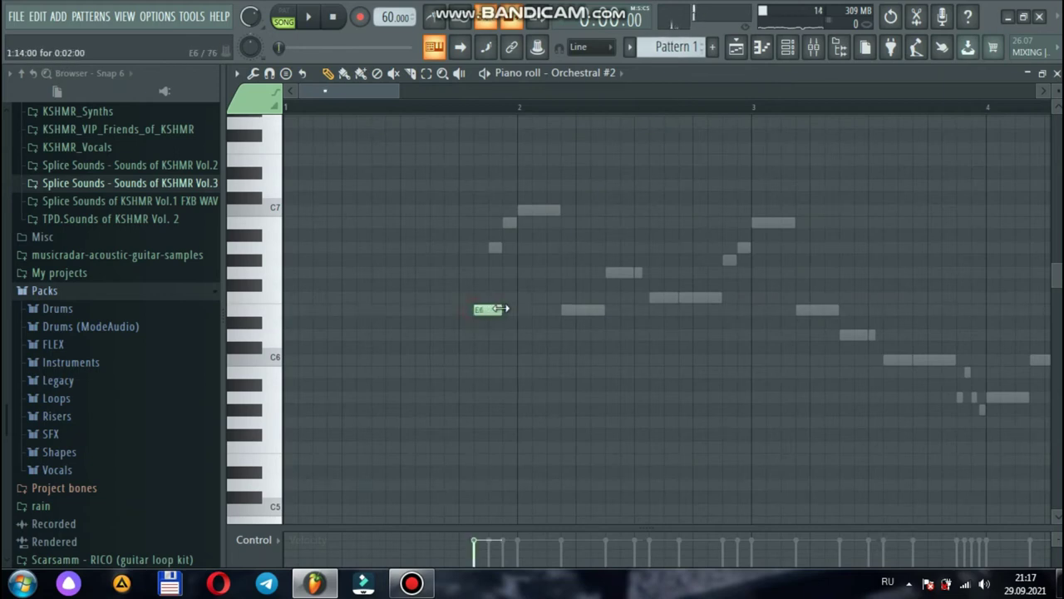
click(488, 78)
key(space)
drag(384, 91, 340, 97)
right_click(393, 124)
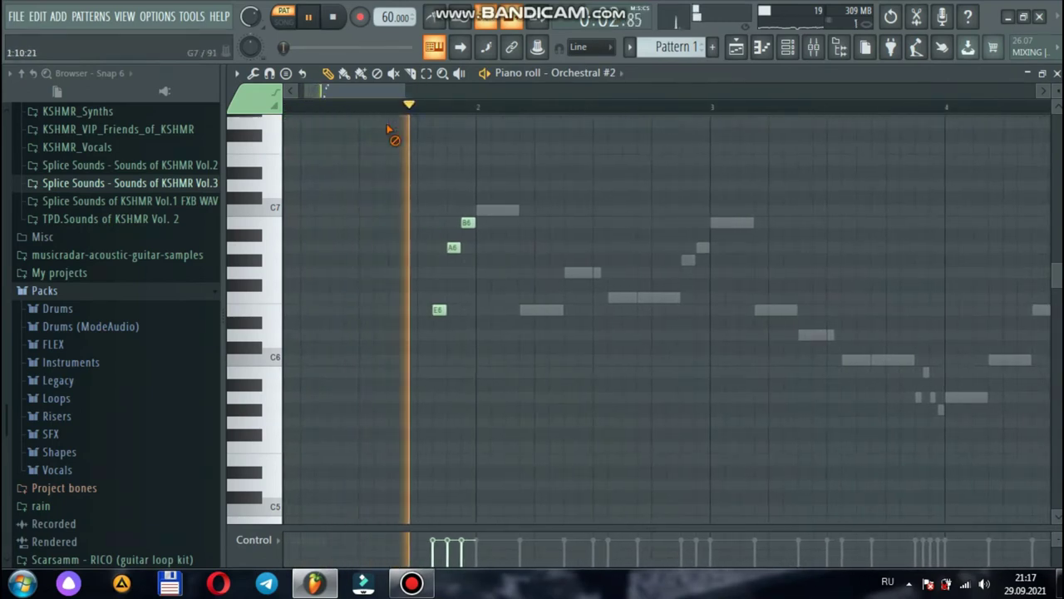
- Add a C7 at 2:01:00 after the pickup notes, lasting 0:03:00
key(space)
drag(396, 93, 339, 93)
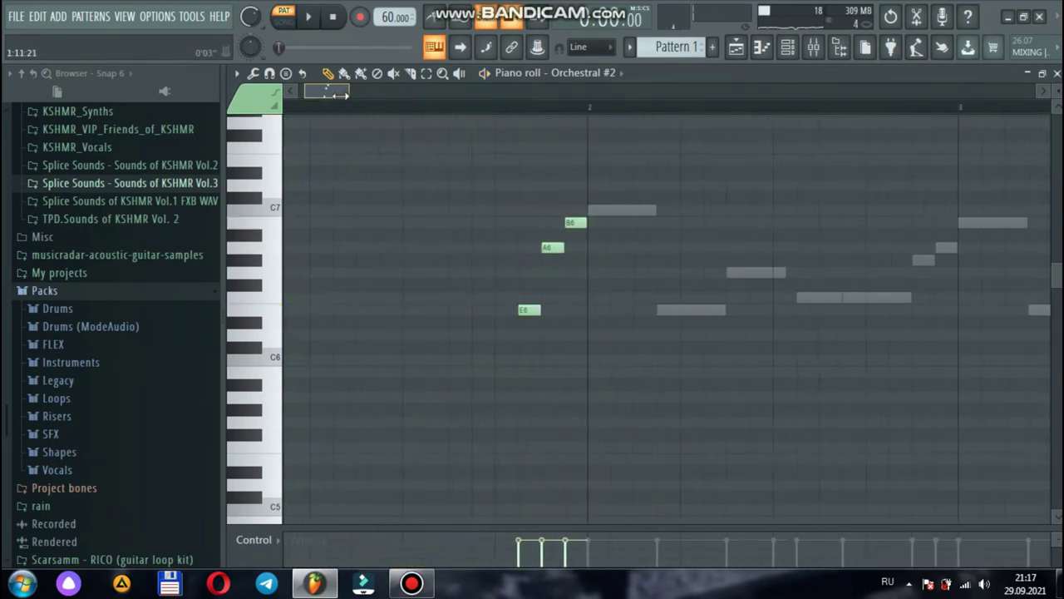
key(space)
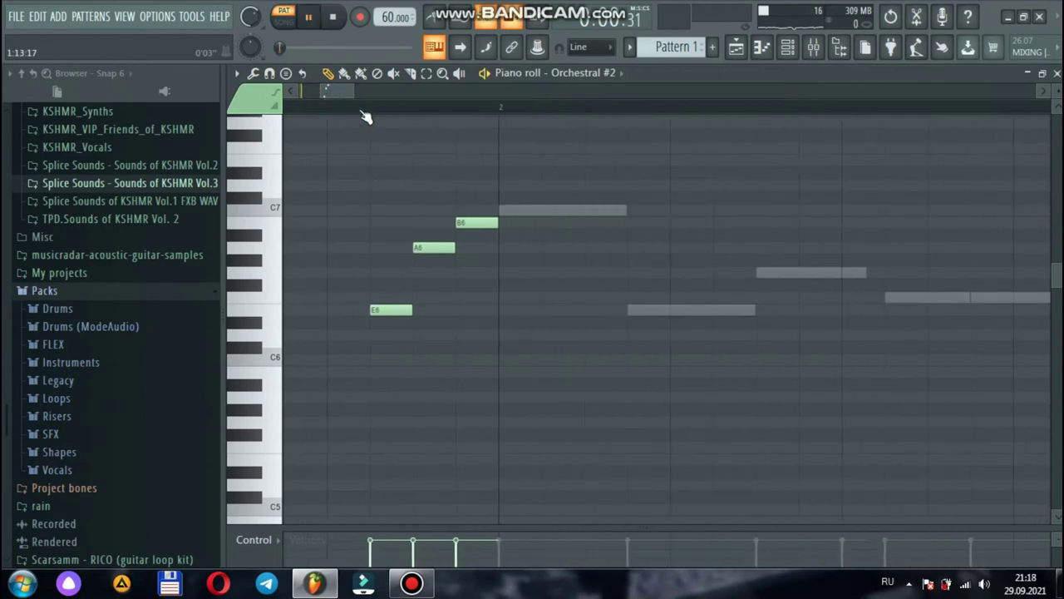
click(504, 209)
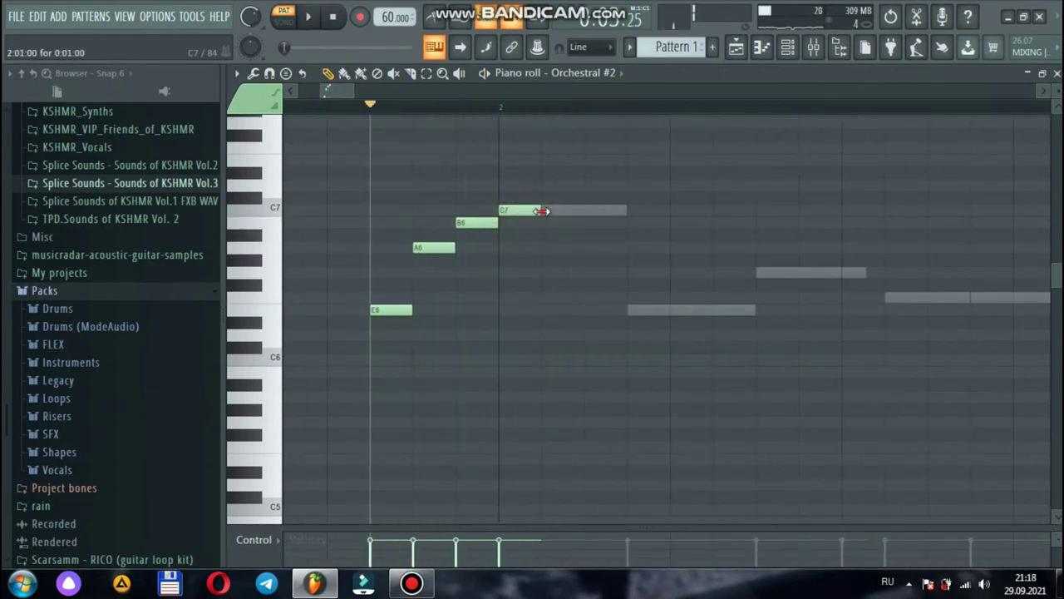
drag(540, 209, 609, 210)
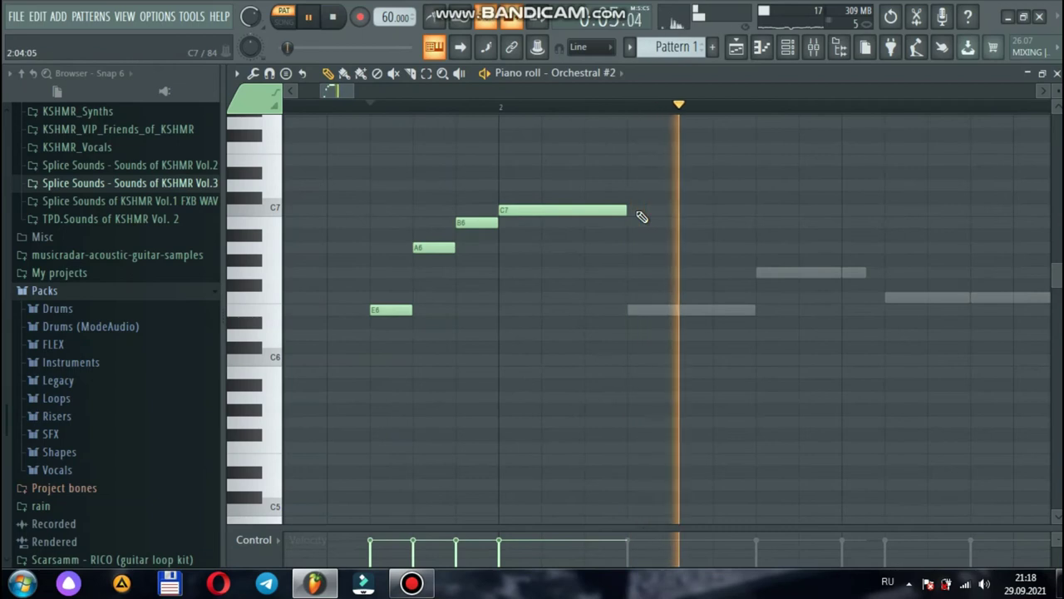
- Add a short A5, B5, A5, G#5 run leading into bar 4 and play it back
drag(341, 91, 442, 100)
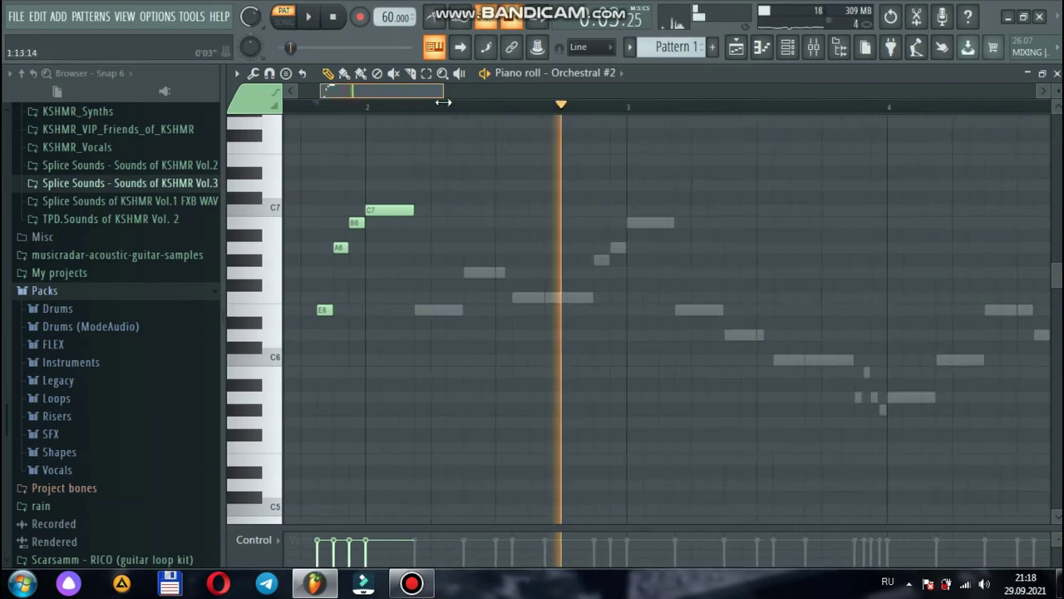
key(space)
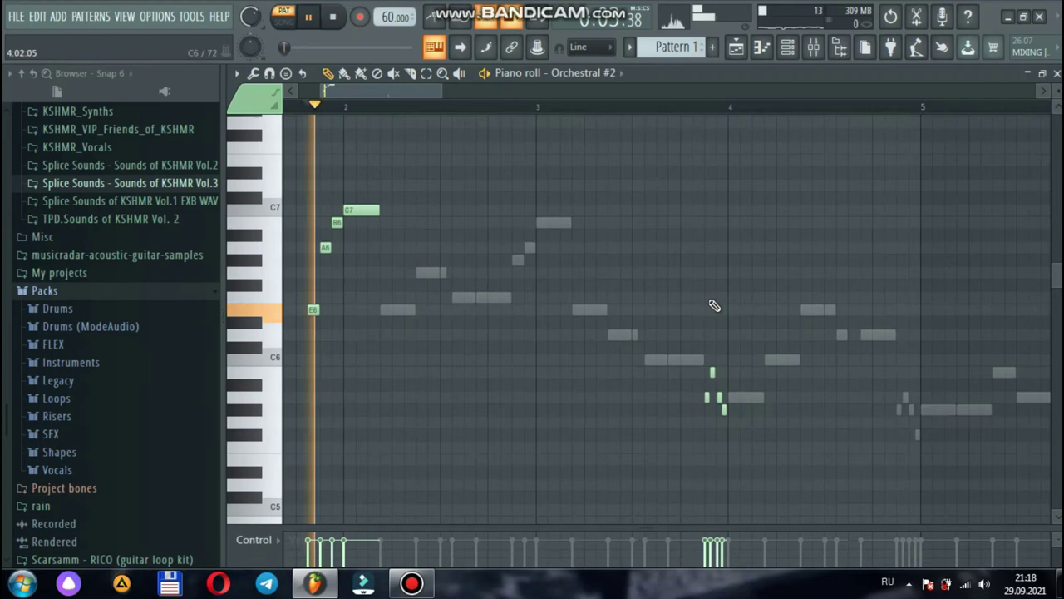
click(647, 107)
mouse_move(427, 93)
mouse_down()
mouse_move(478, 98)
mouse_move(413, 99)
mouse_up()
key(space)
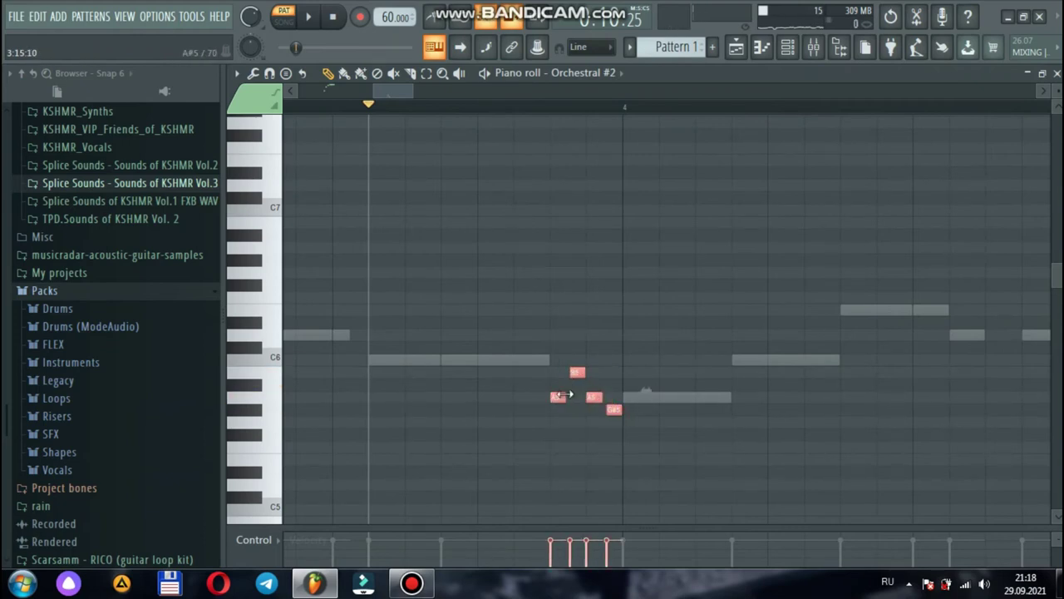
- Copy the four-note run to just before bar 5, with the pitches G#5, A5, G#5 and F#5
drag(558, 397, 962, 435)
key(space)
click(908, 434)
right_click(910, 435)
- Add a G#5 at 5:01:00 lasting 0:04:00 and stop playback
click(979, 410)
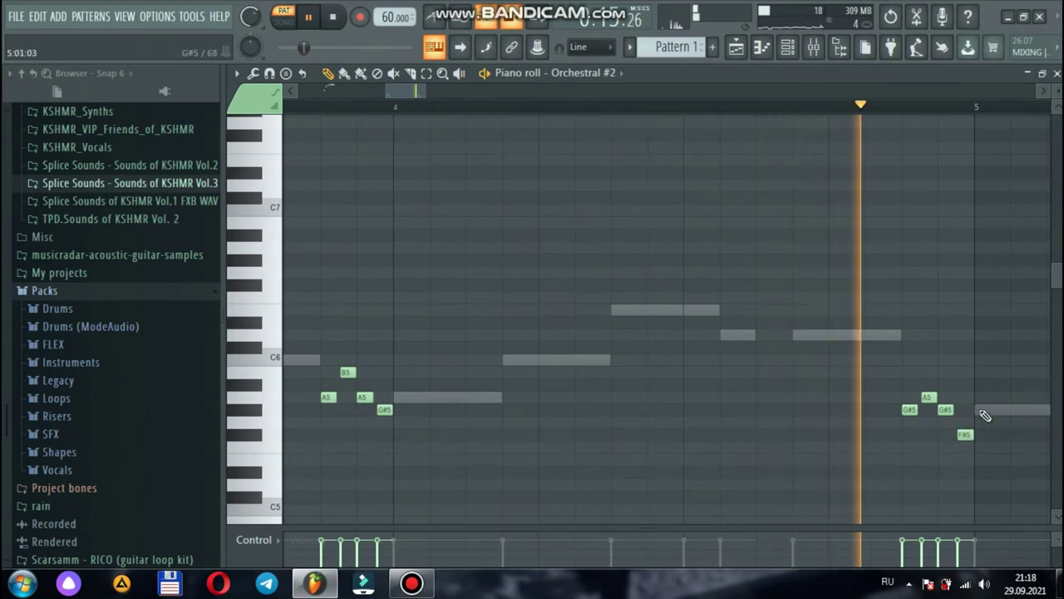
drag(427, 88, 449, 92)
drag(515, 411, 634, 418)
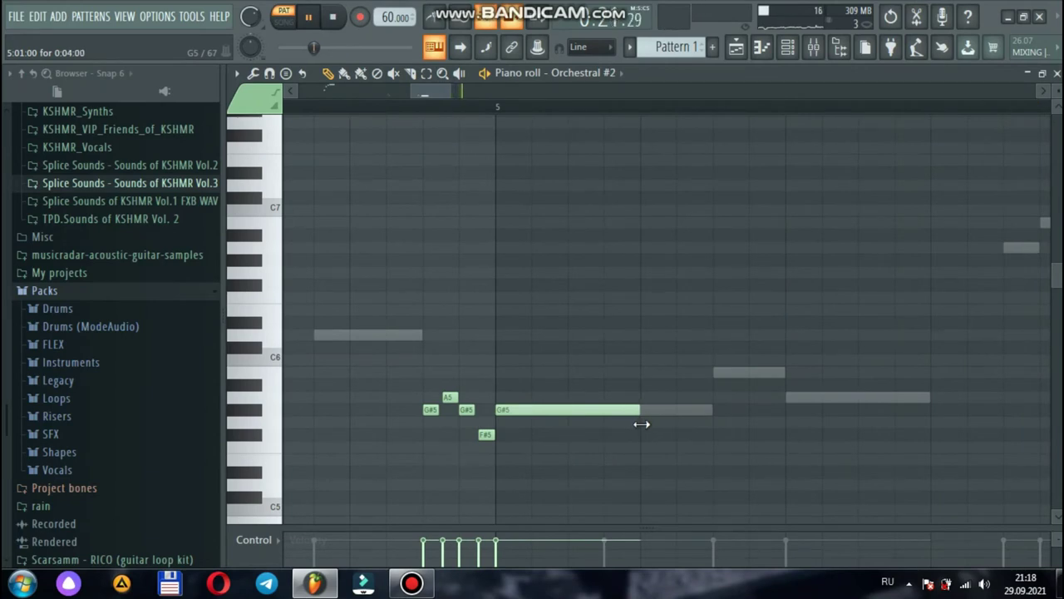
mouse_move(452, 86)
mouse_down()
mouse_move(585, 95)
mouse_move(453, 100)
mouse_up()
click(485, 73)
- Raise the velocities of all Orchestral #2 notes, then shrink the velocity lane again
drag(475, 92, 433, 94)
key(space)
drag(489, 525, 410, 184)
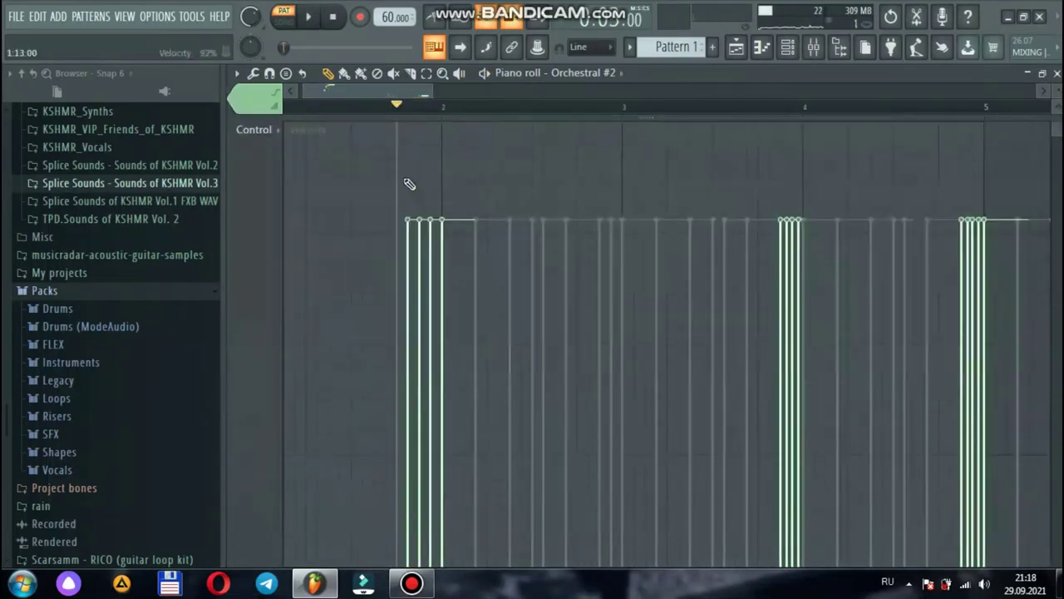
key(space)
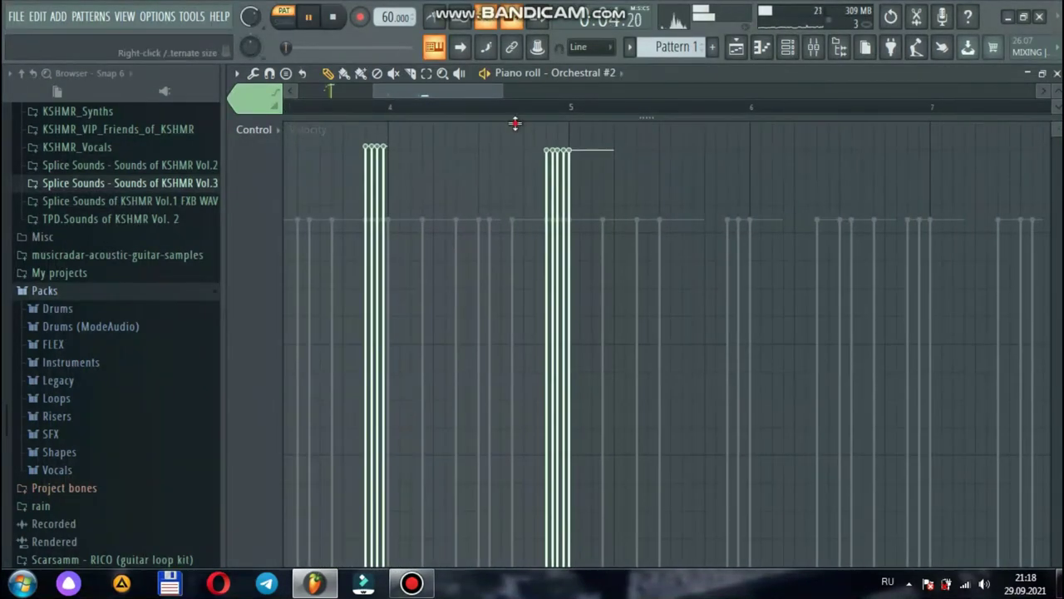
drag(514, 123, 474, 551)
- Try shortening the opening E6 to half and adding an A5 at 1:14:12 lasting 0:00:12
drag(503, 89, 338, 95)
click(388, 107)
key(space)
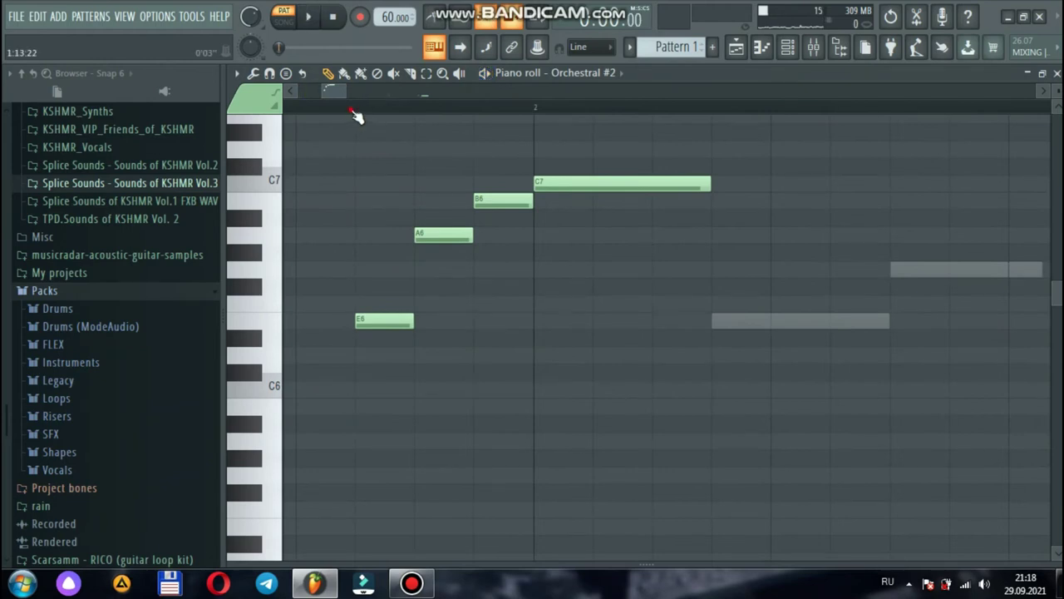
key(space)
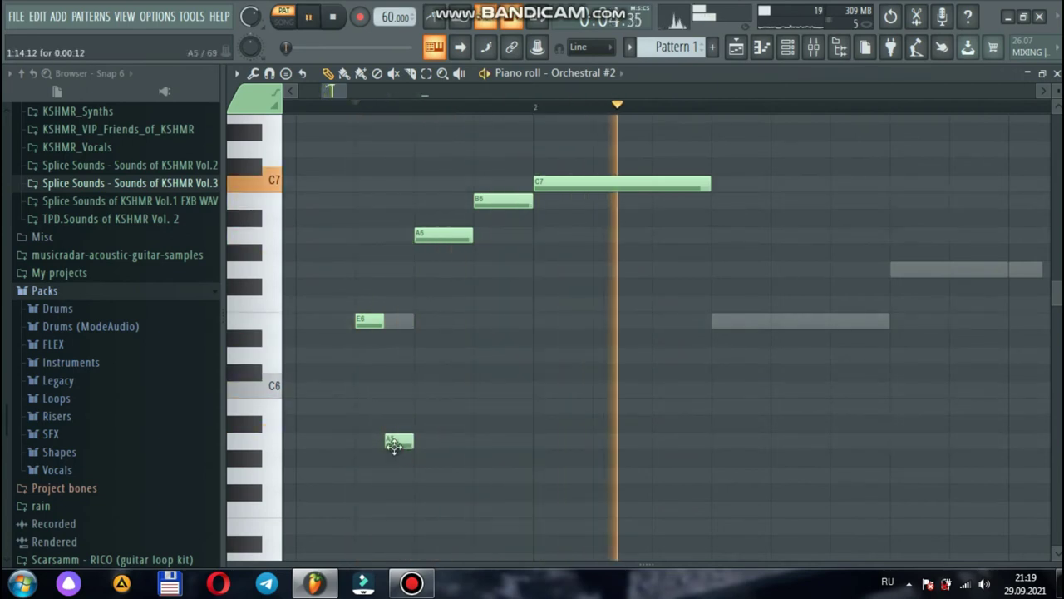
key(space)
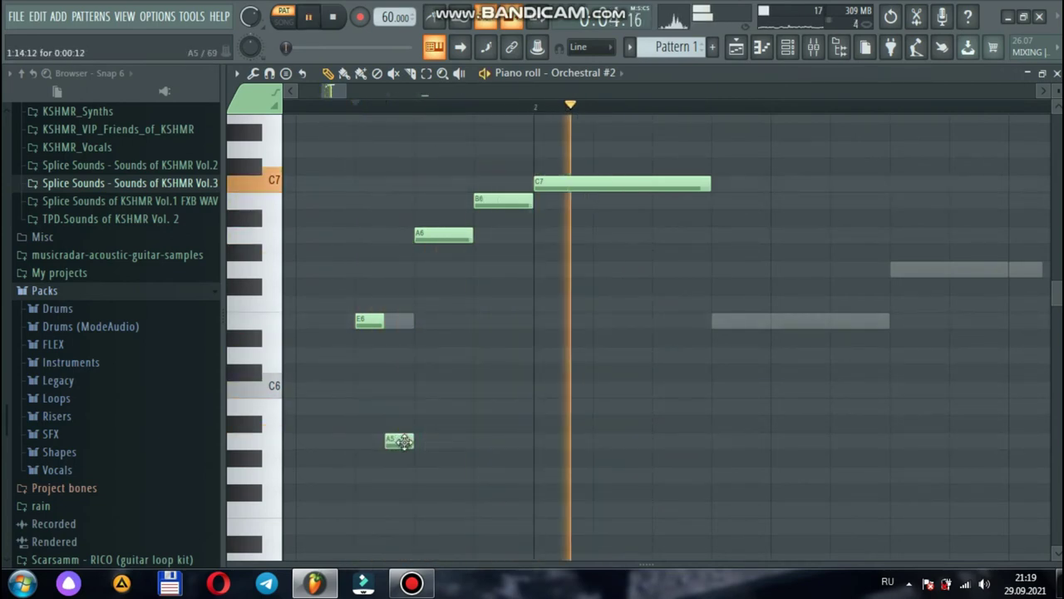
drag(401, 352, 400, 354)
key(space)
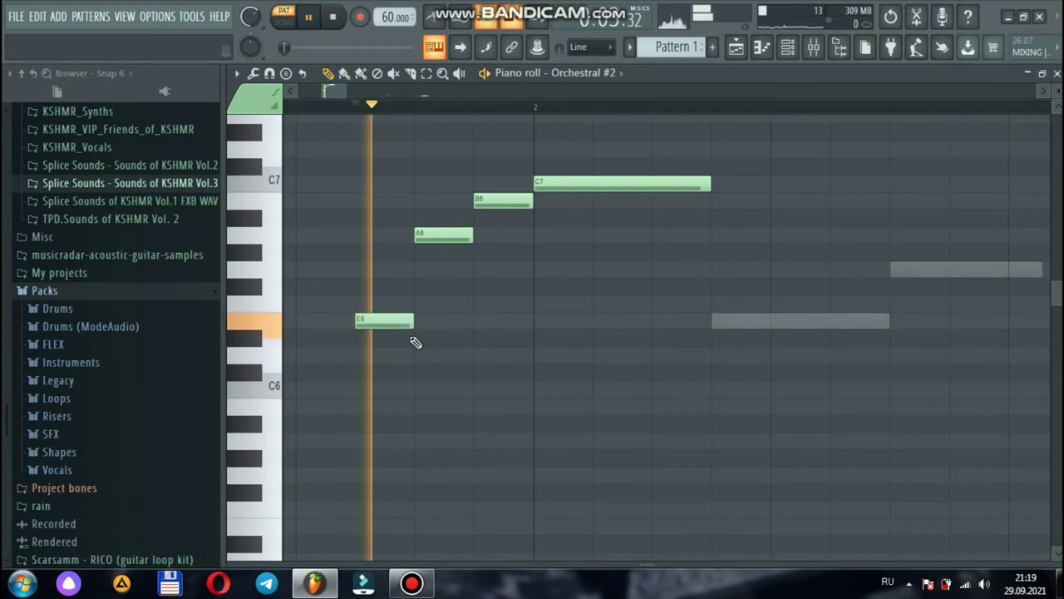
- Play the phrase from the opening E6 and extend the C7 at bar 2 to 0:08:00
key(space)
drag(345, 91, 451, 98)
key(space)
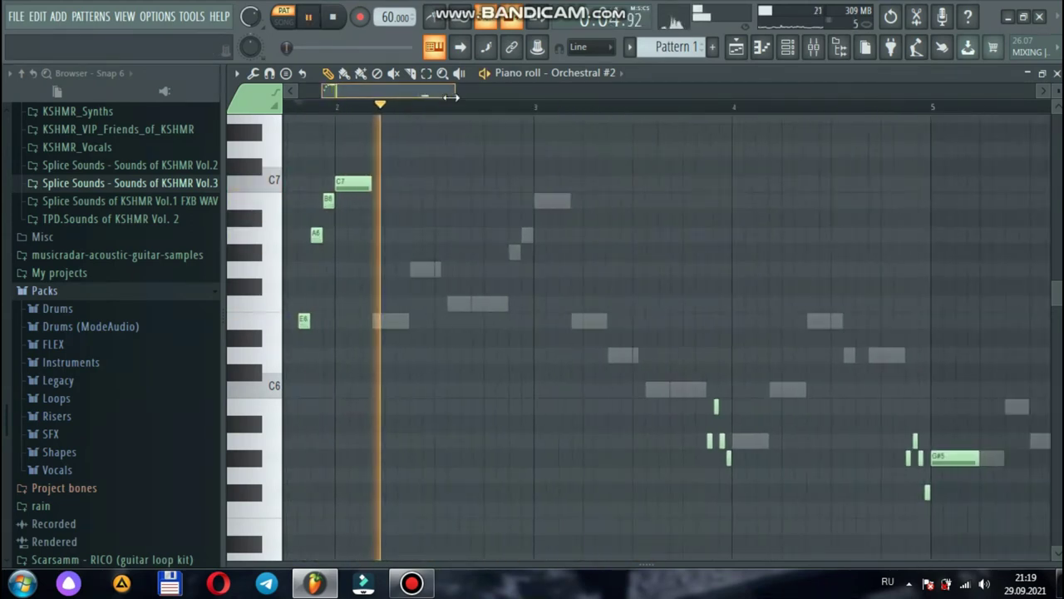
key(space)
right_click(370, 321)
key(space)
key(space)
drag(407, 191, 417, 191)
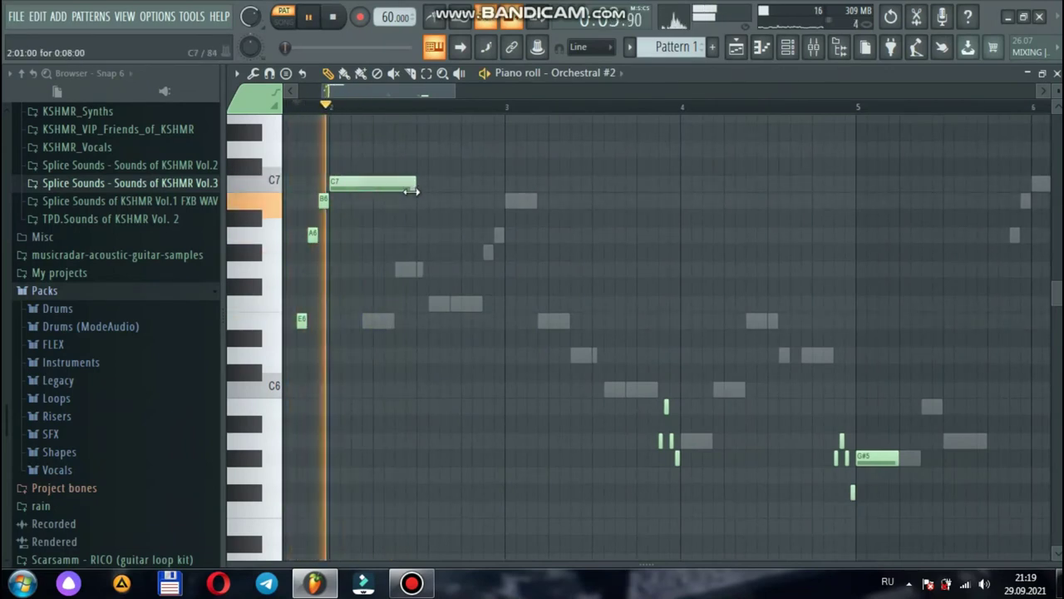
- Add 0:08:00 notes F6 at 2:09:00 and B6 at 3:01:00, and a C6 at 3:09:00 lasting 0:06:00
click(420, 272)
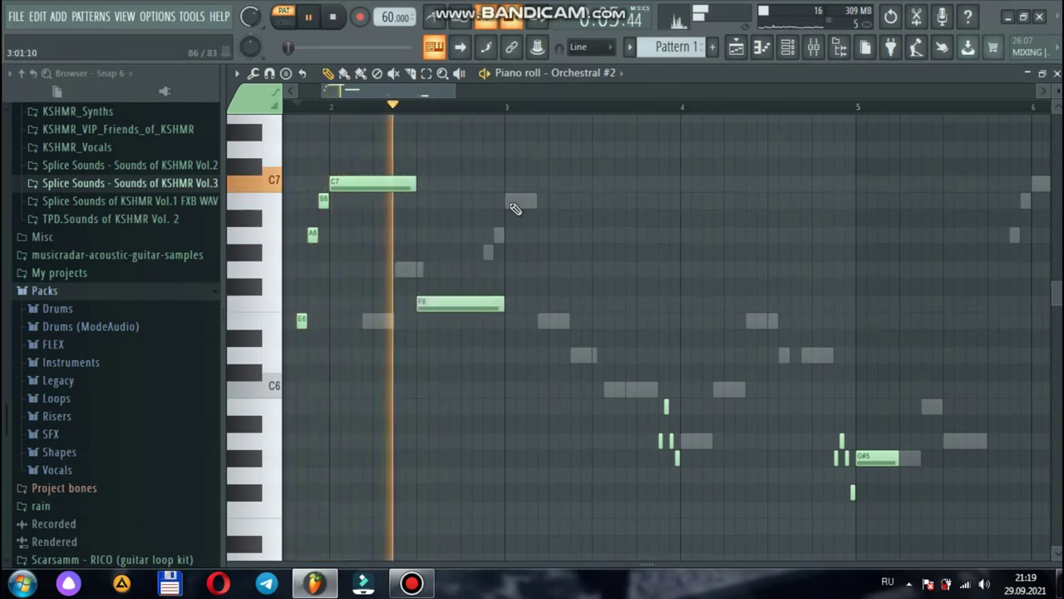
click(511, 202)
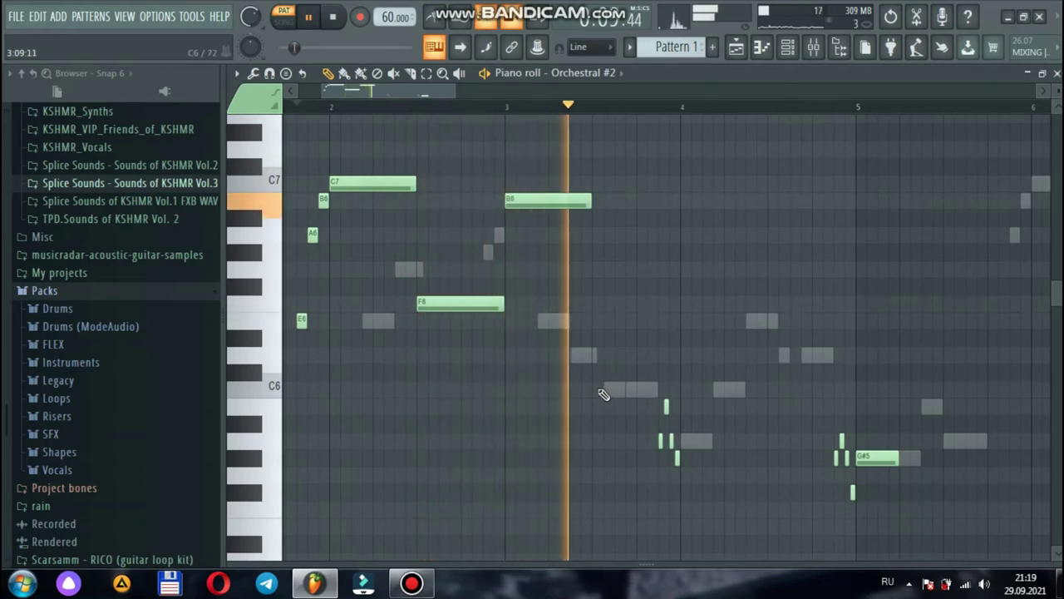
click(597, 390)
drag(678, 390, 658, 389)
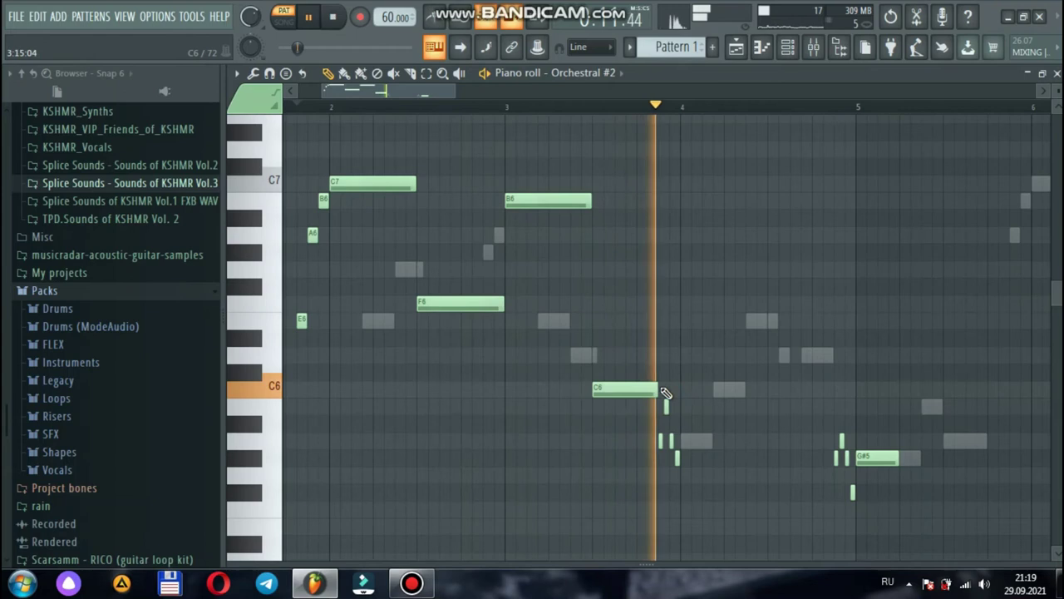
- Add A5 at 4:01:00, E6 at 4:09:00, B5 at 5:07:00 and A5 at 5:09:00, and extend the G#5 at bar 5 to 0:06:00
click(685, 440)
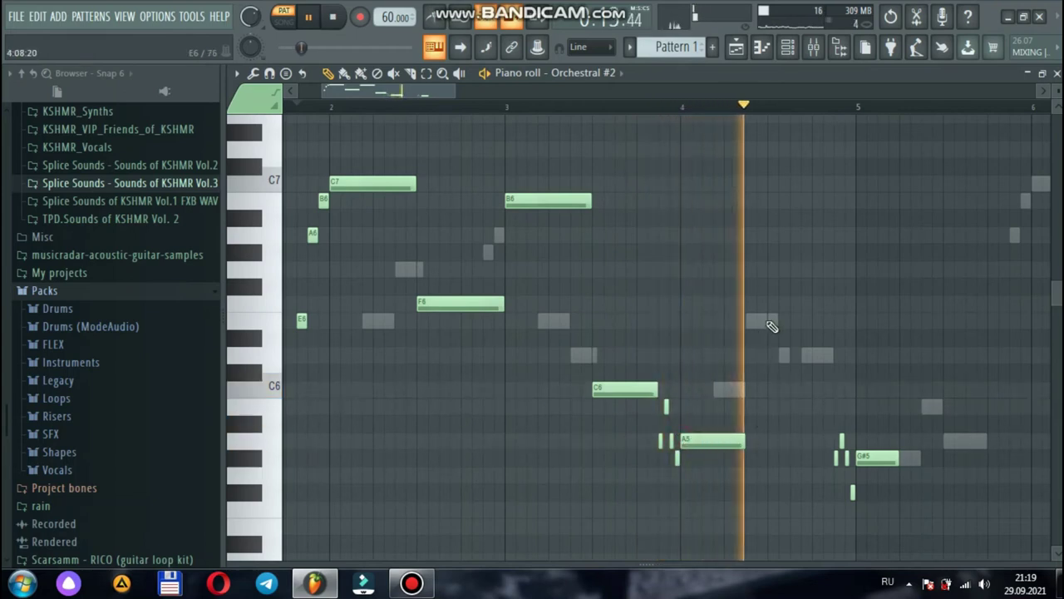
click(770, 322)
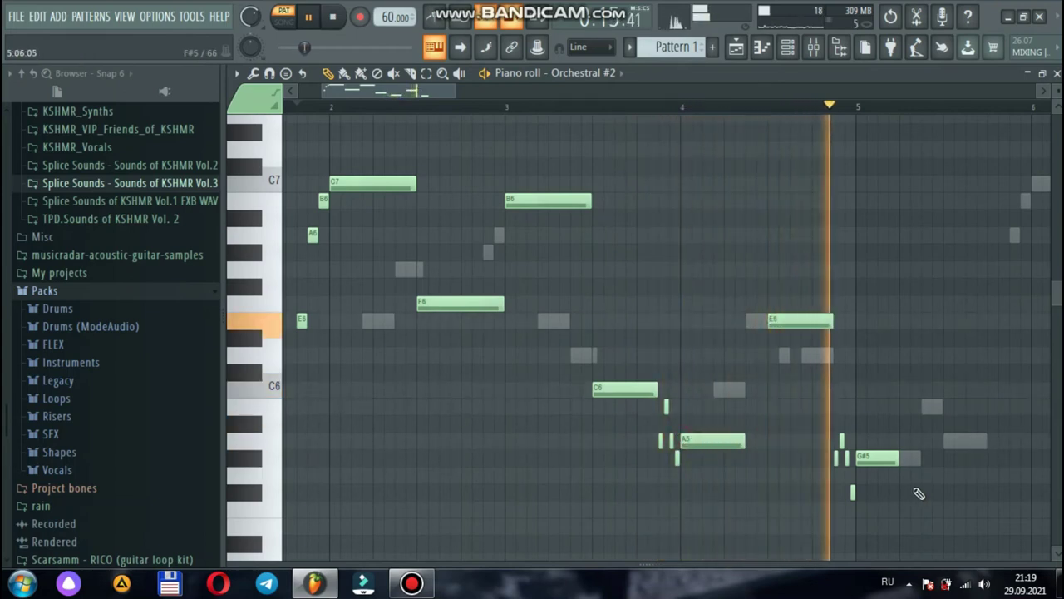
click(947, 441)
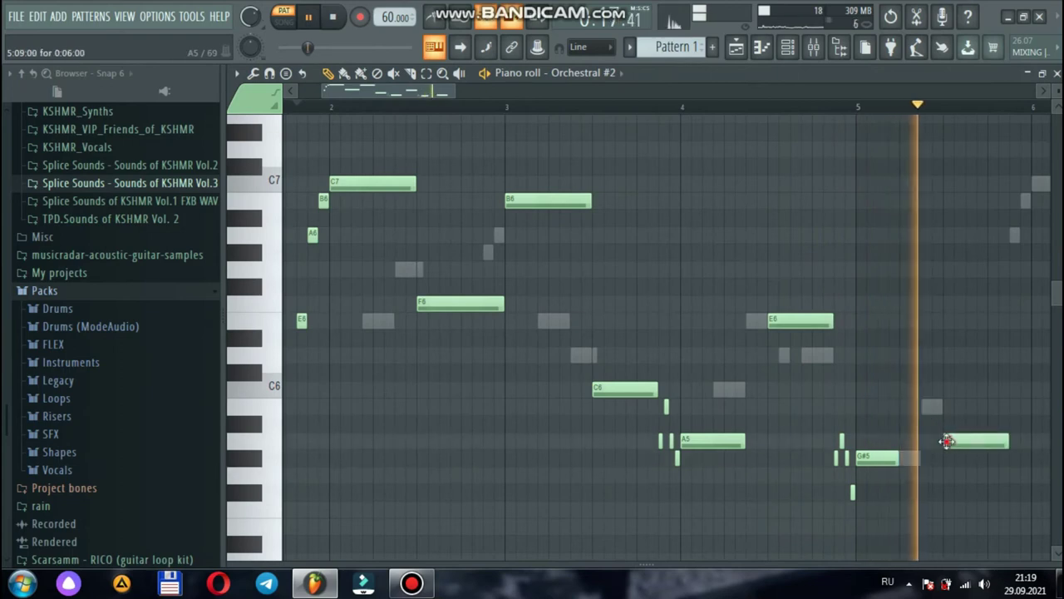
drag(898, 457, 932, 460)
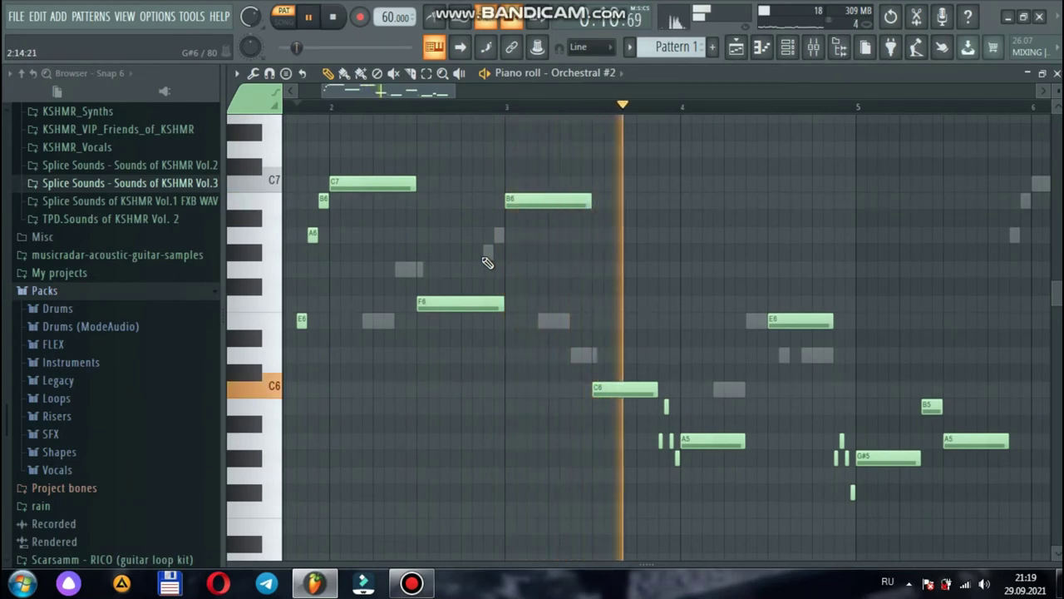
drag(408, 87, 442, 90)
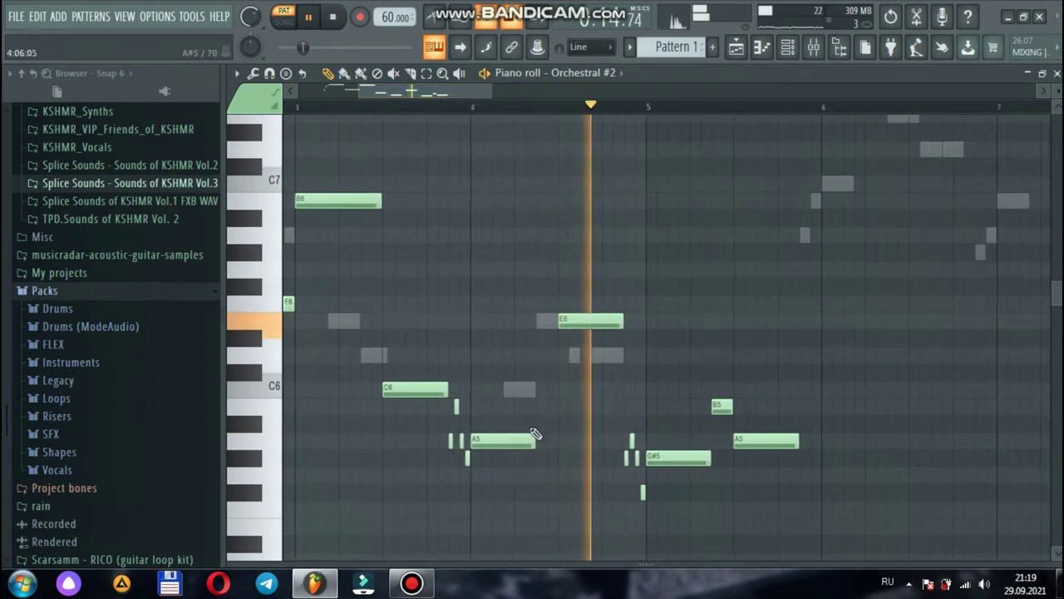
- Extend the A5 at bar 4 to 0:08:00 and play the phrase through bar 5
key(space)
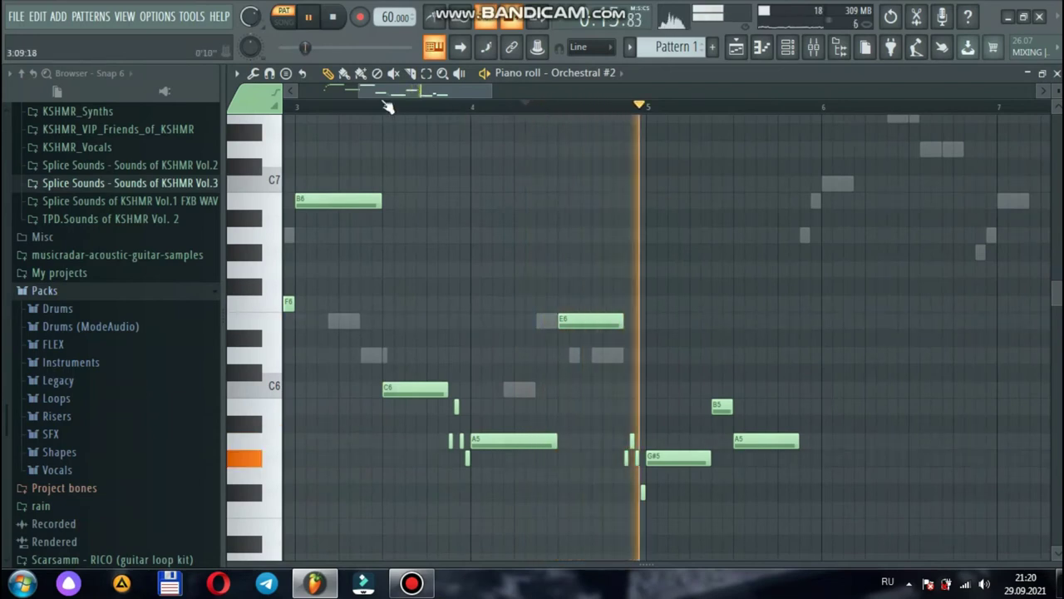
drag(360, 91, 300, 91)
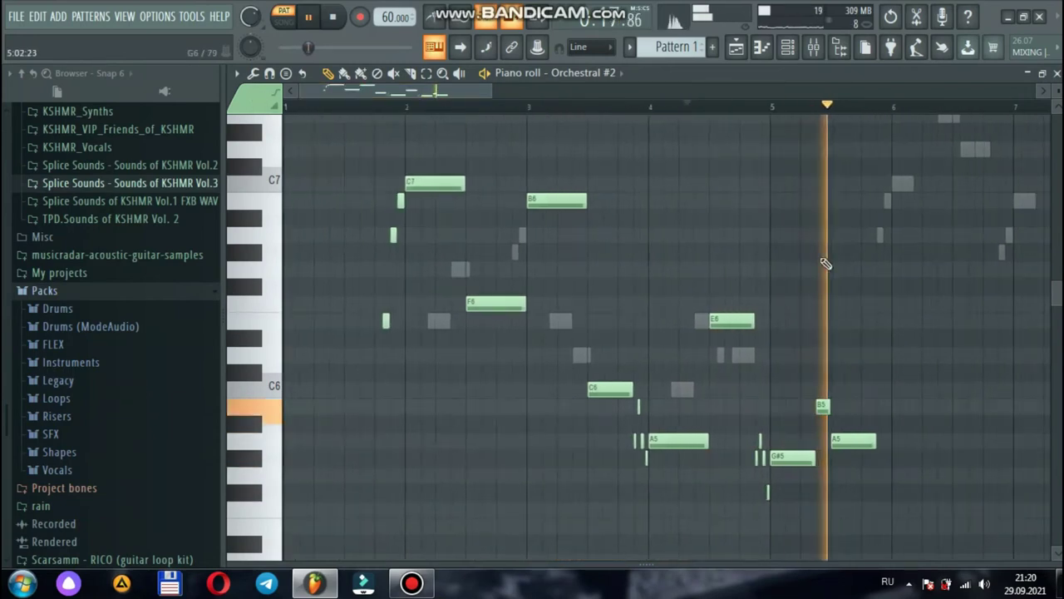
scroll(951, 190, up, 1)
key(space)
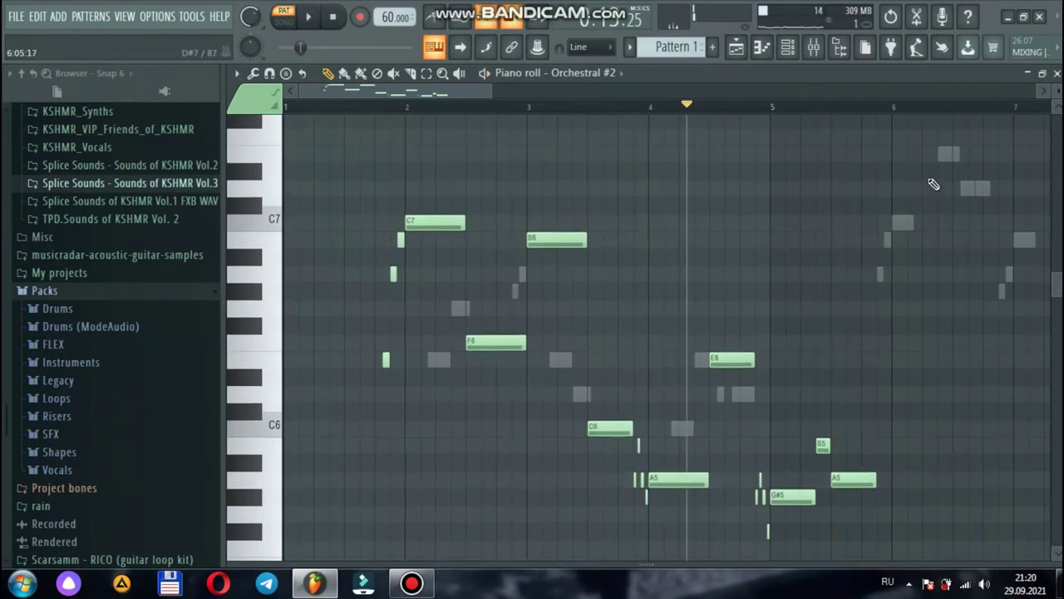
- Copy the whole melody phrase so its first note becomes an A6 at 5:15:00, and audition the copy
drag(931, 165, 376, 555)
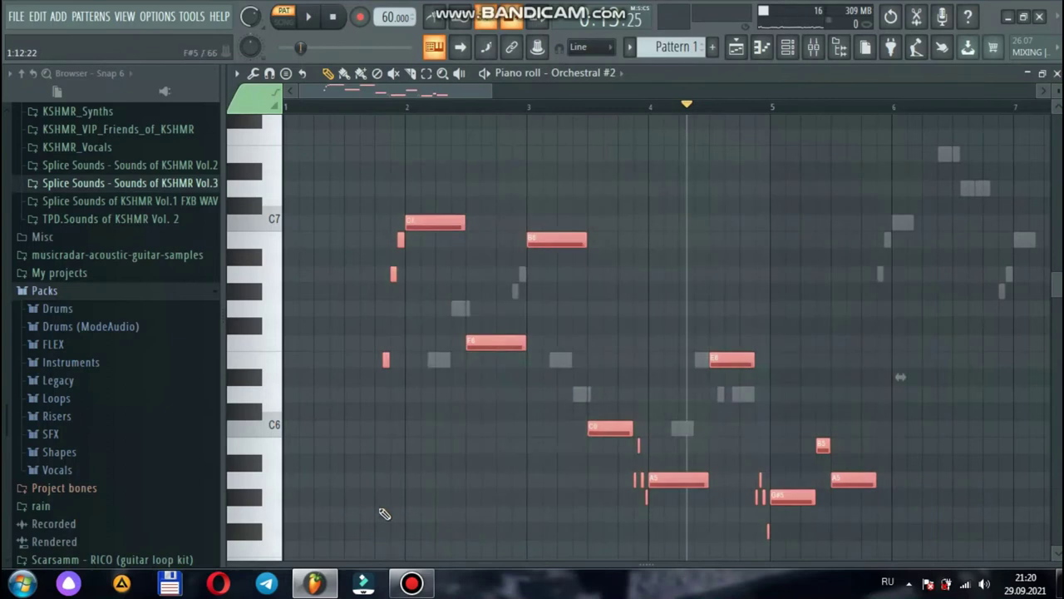
drag(385, 366, 886, 349)
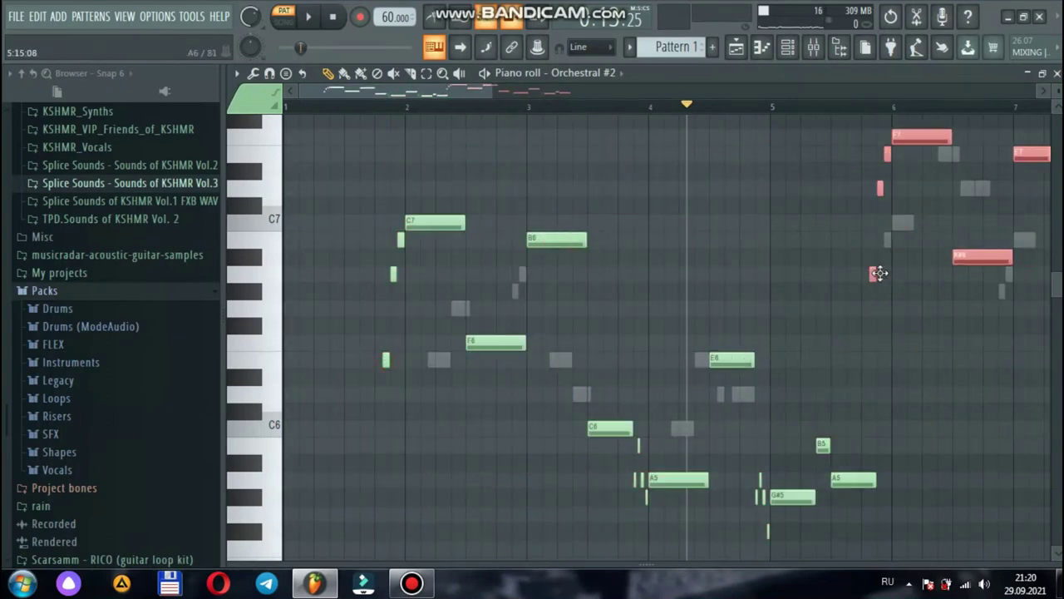
key(space)
drag(468, 91, 497, 110)
key(space)
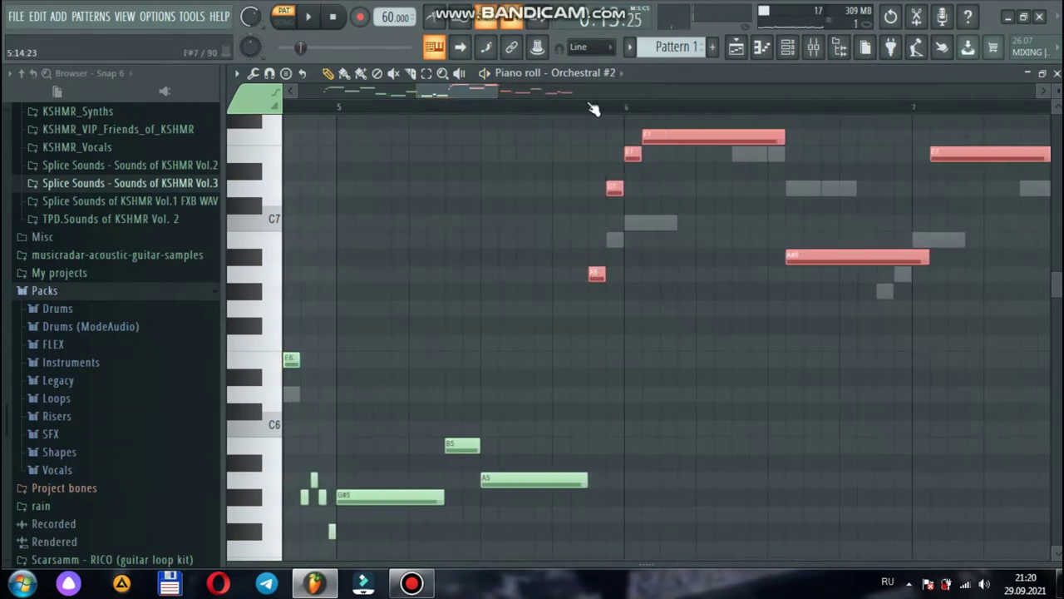
- Rework the copied opening run to B6 at 5:16:00 and a single C7 at 6:01:00 lasting 0:08:00, and play it
click(625, 309)
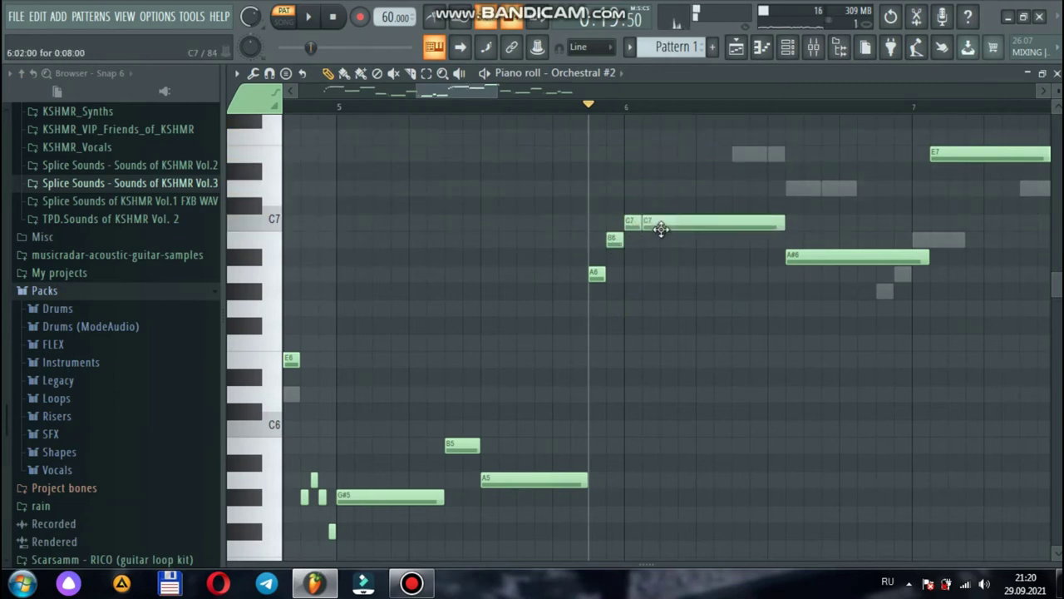
key(space)
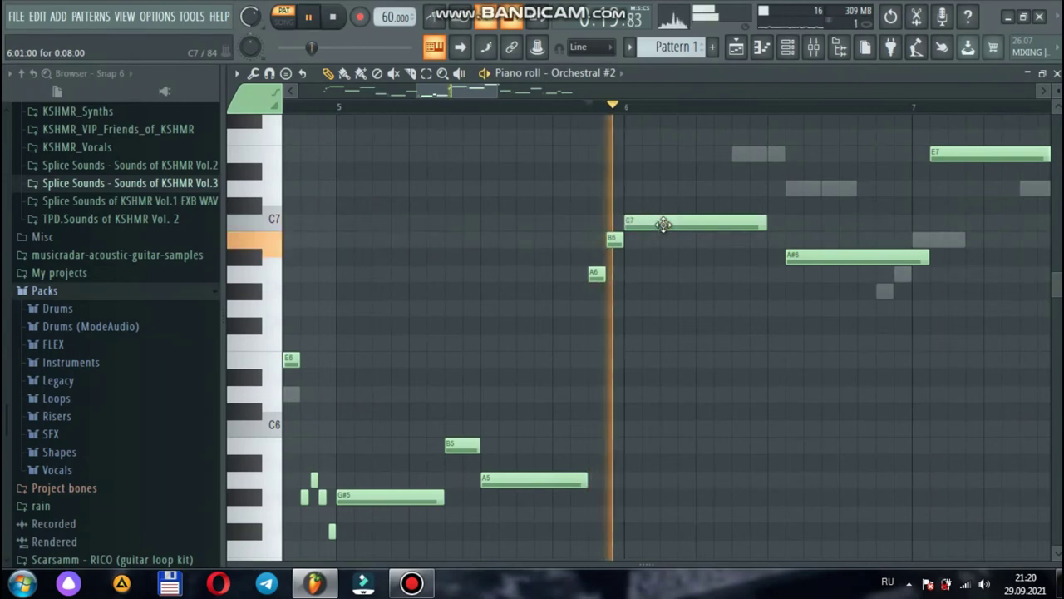
key(space)
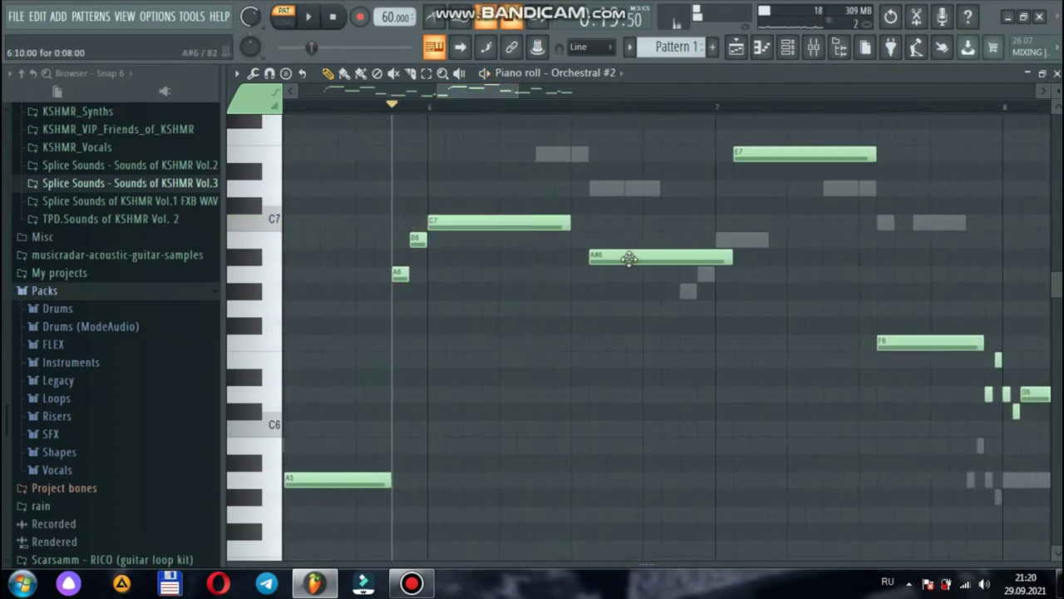
- Try moving the A#6 note to D7 directly after the long C7 in bar 6 and listen to the phrase
drag(628, 257, 587, 165)
key(space)
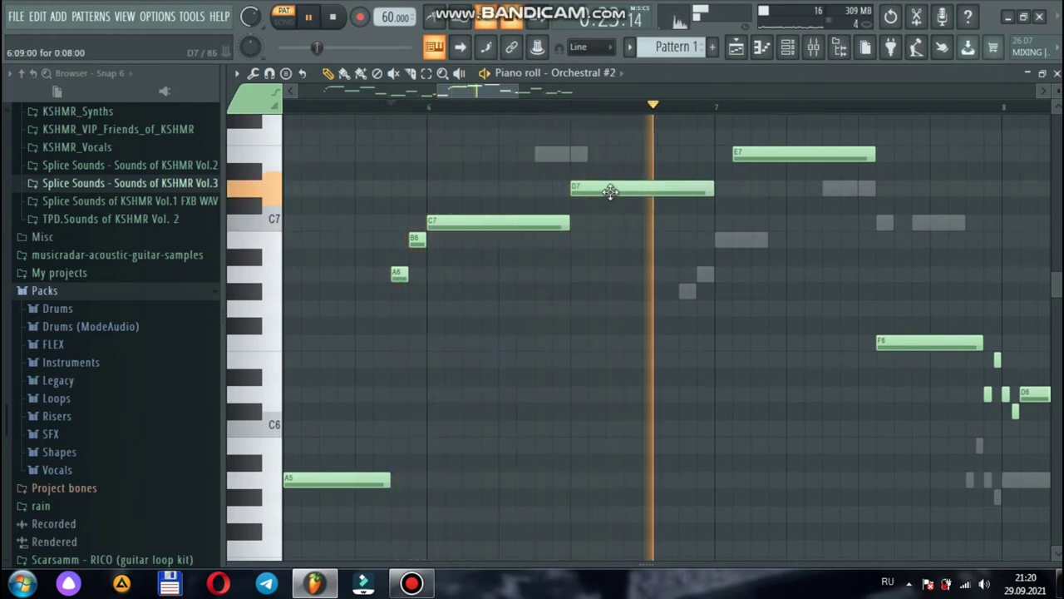
key(space)
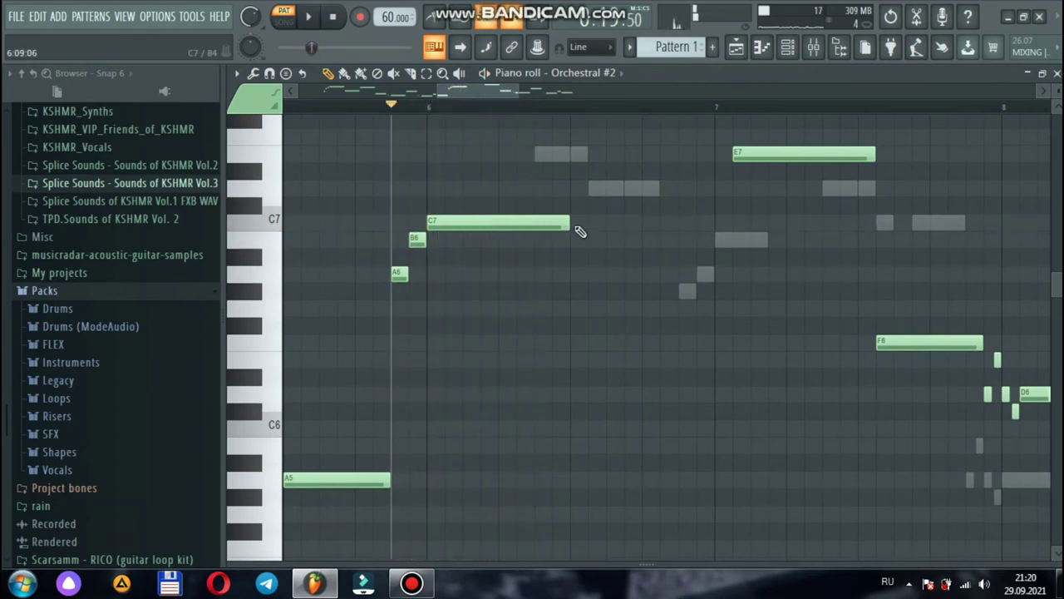
- Replace the long notes around bar 6 with short A6 and B6 notes and three-step C7, E7 and D7 notes matching the ghost notes
key(space)
right_click(401, 273)
right_click(418, 240)
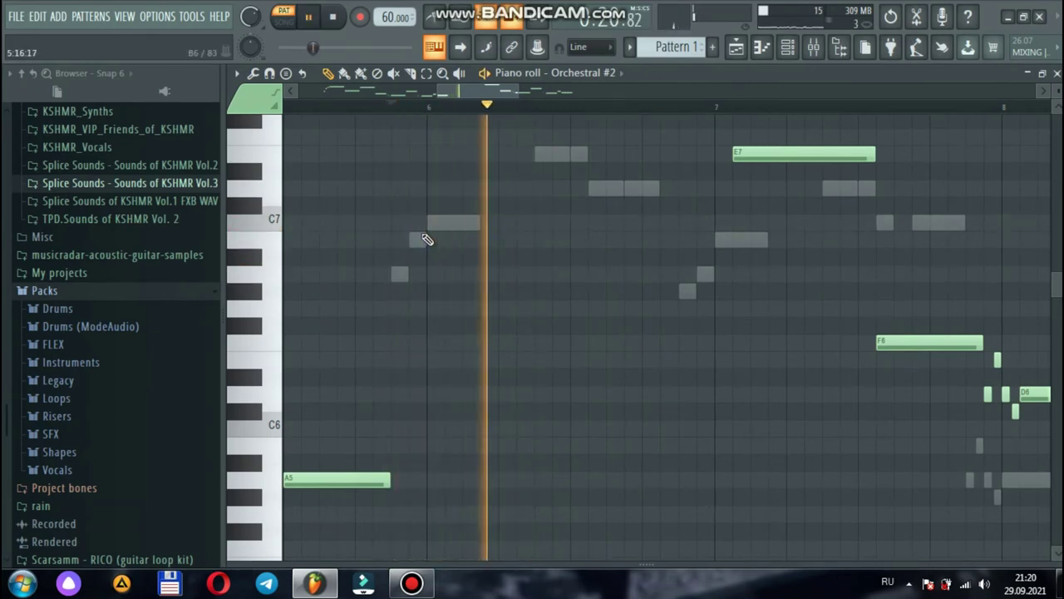
key(space)
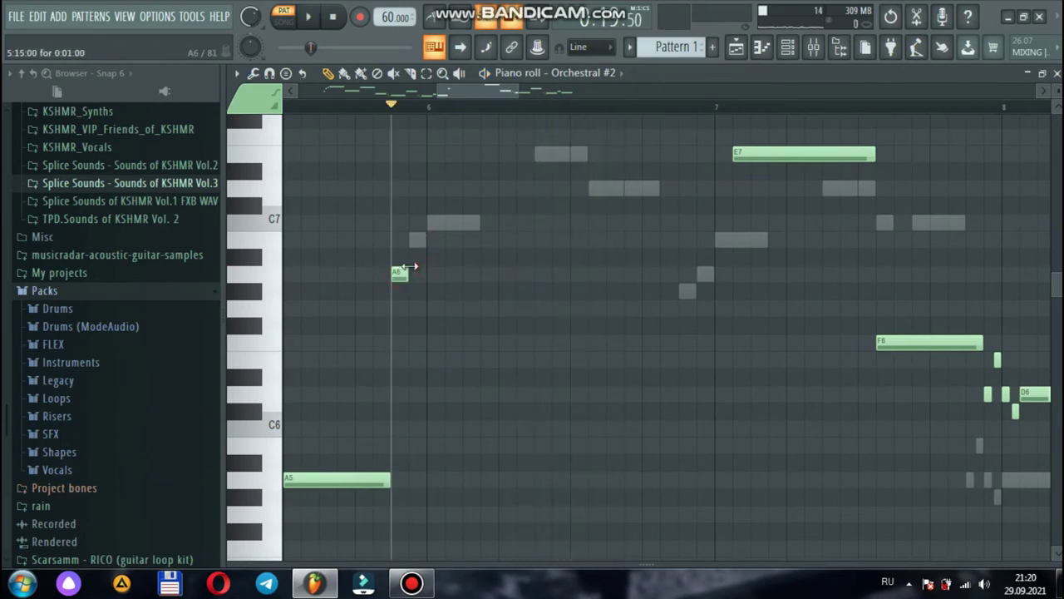
key(space)
click(539, 156)
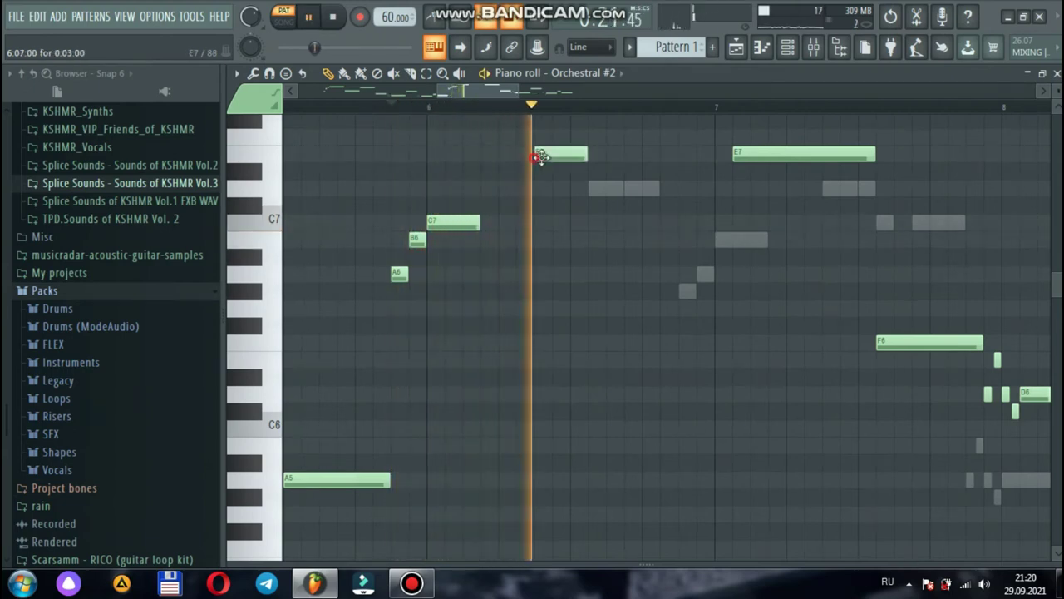
click(592, 188)
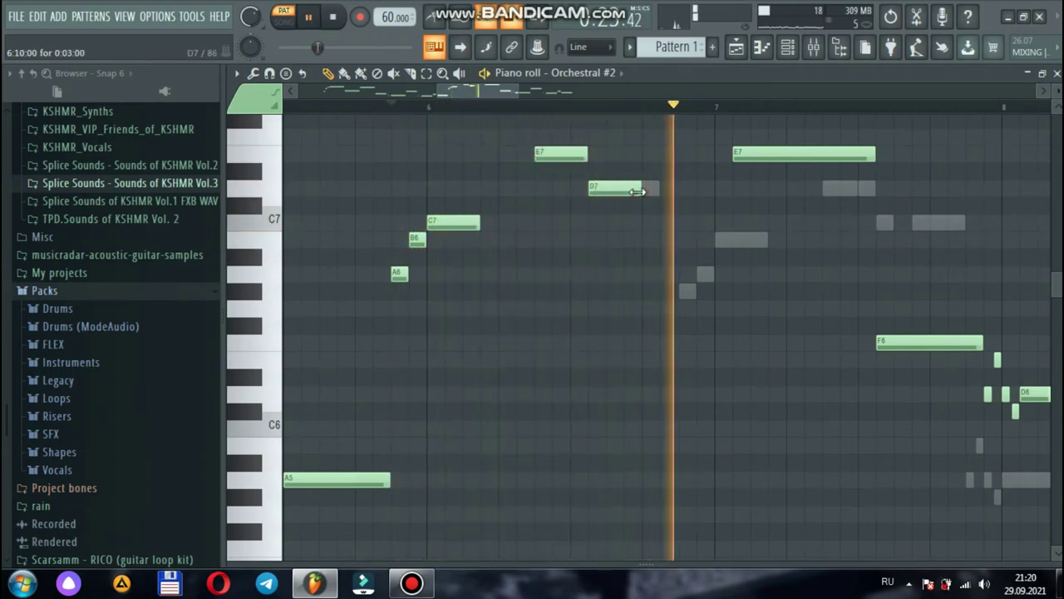
key(space)
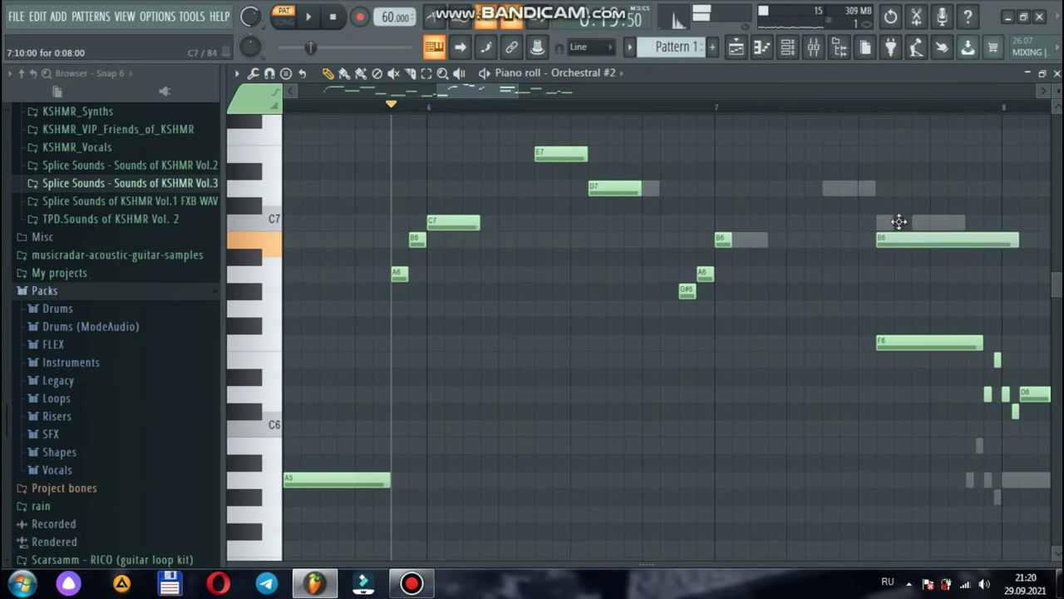
- Place a two-step D7 followed by a long C7 in the second half of bar 7, and delete the old F6 note
drag(962, 191, 863, 191)
click(829, 270)
right_click(832, 271)
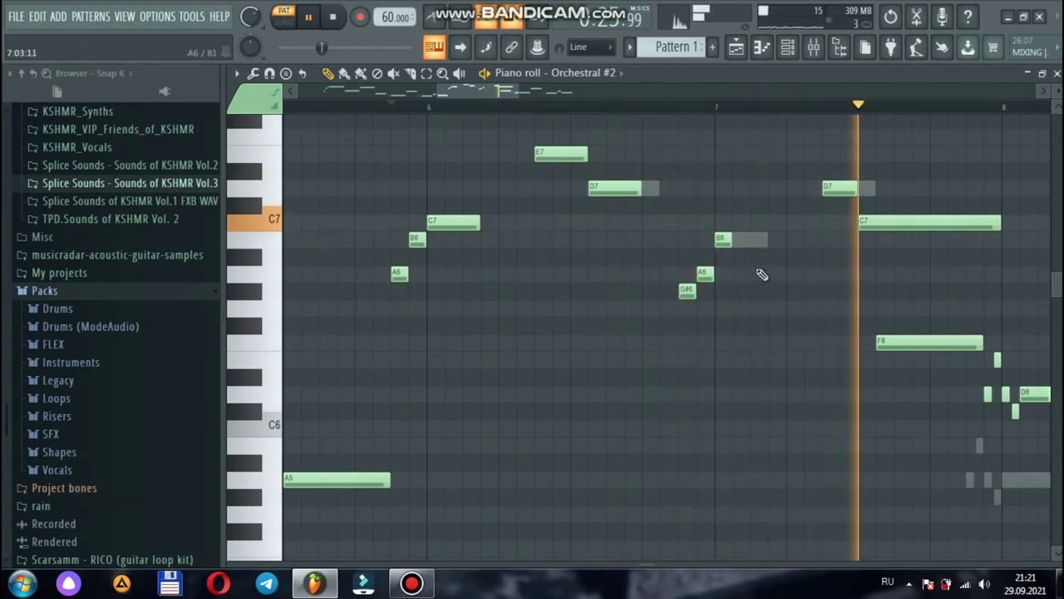
right_click(912, 342)
key(space)
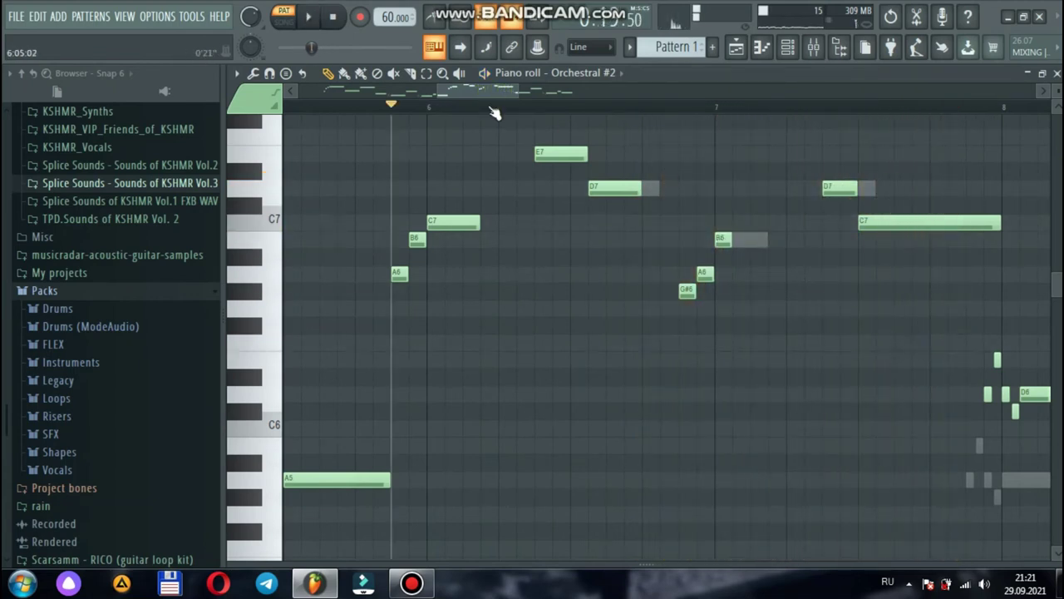
- Move the four short notes before bar 8 down onto the ghost notes around A5 and play the melody
drag(494, 92, 533, 92)
drag(600, 342, 634, 511)
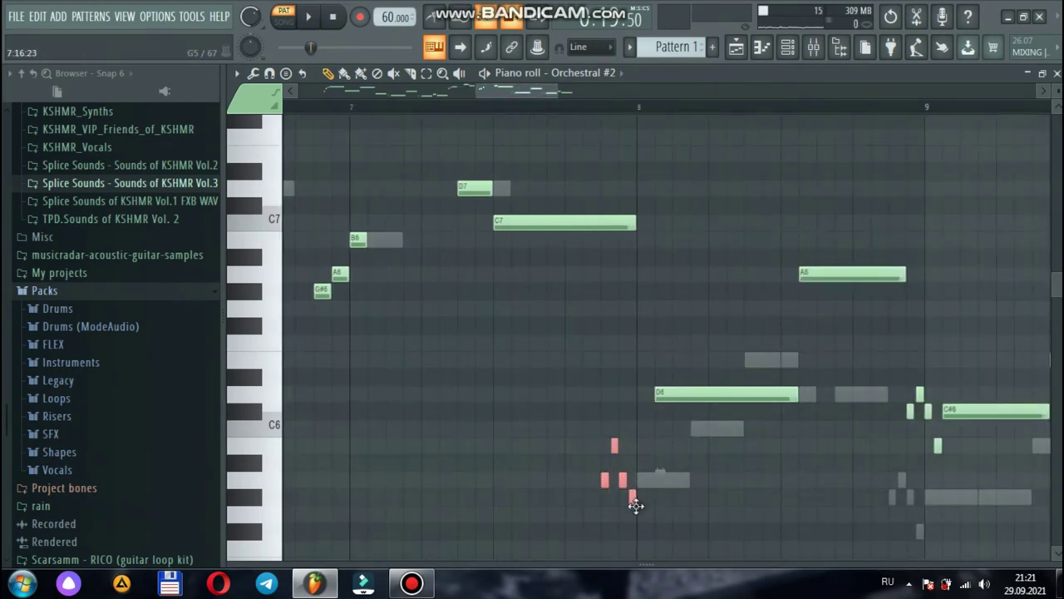
key(space)
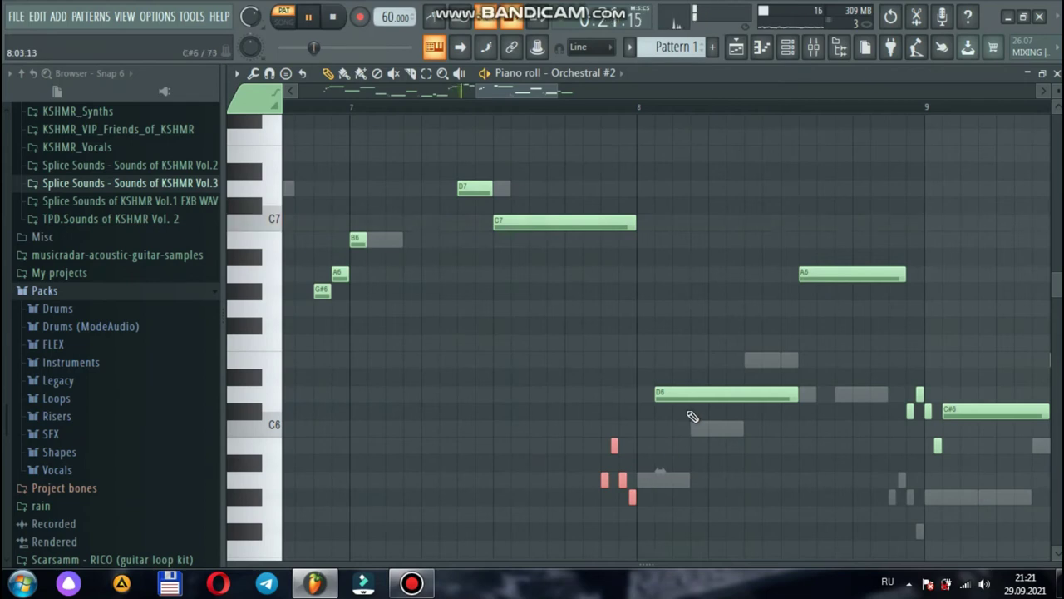
- Rework bar 8 as a six-step A5 from the bar's start, a two-step E6 and a following D6
drag(687, 396, 669, 482)
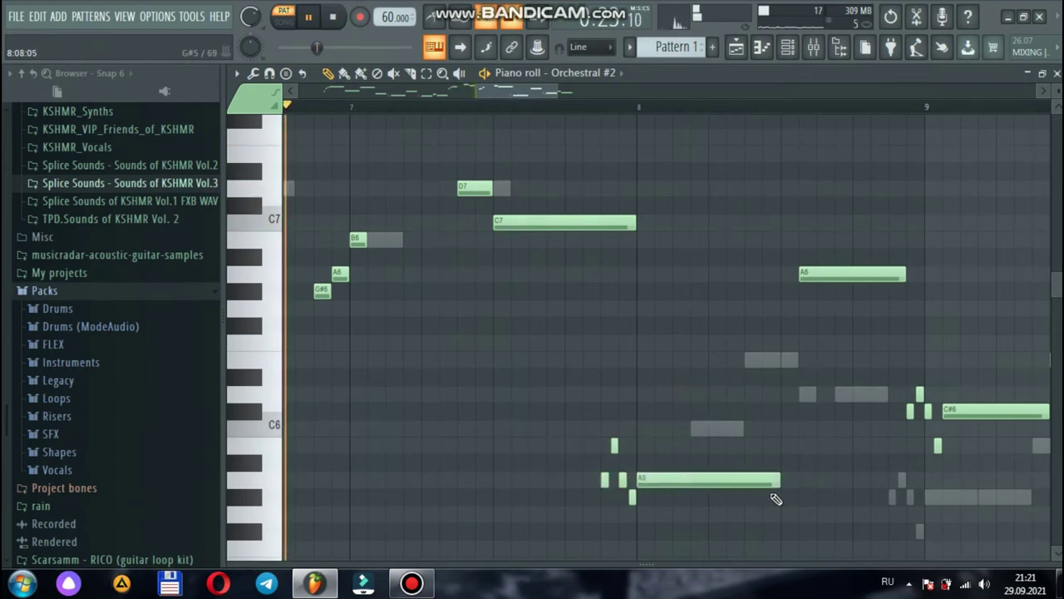
drag(830, 272, 820, 396)
drag(779, 480, 745, 480)
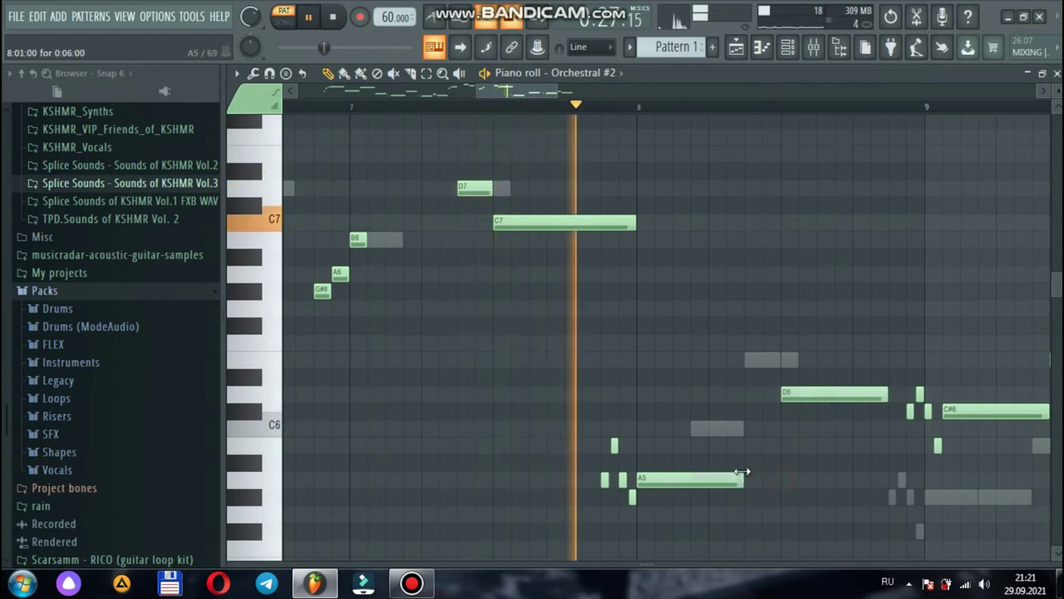
click(752, 361)
drag(849, 360, 787, 352)
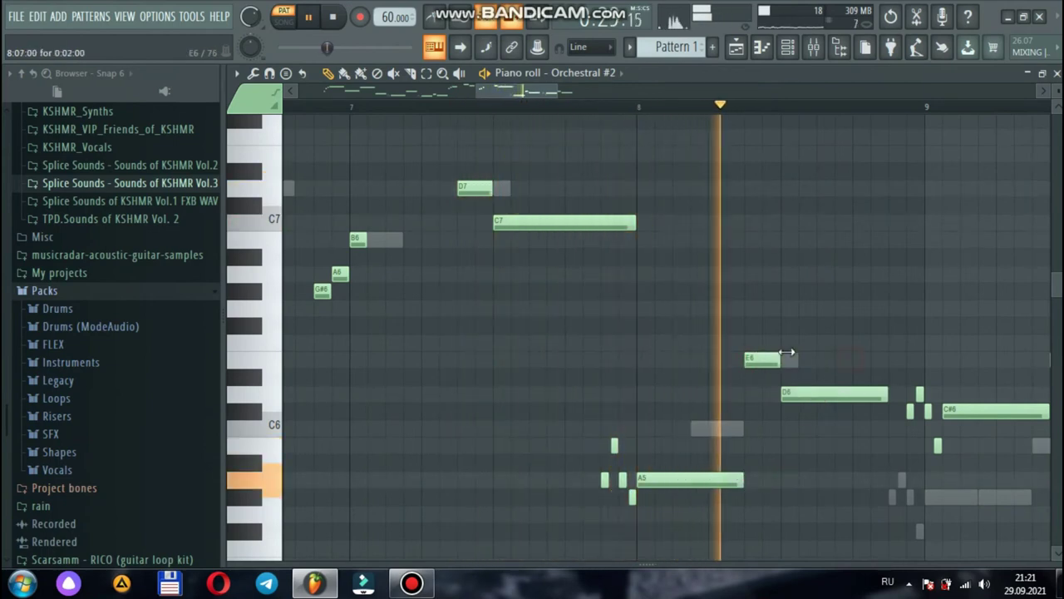
key(space)
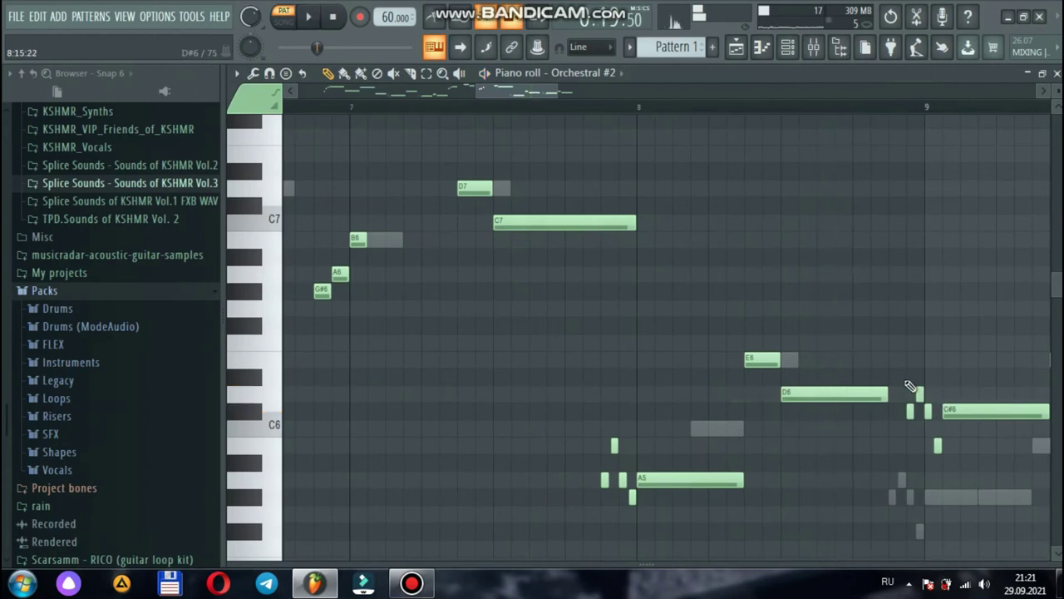
- Move the four short notes before bar 9 onto the ghost notes, and shift bar 9's long notes to G#5, B5 and A5
drag(925, 449, 919, 542)
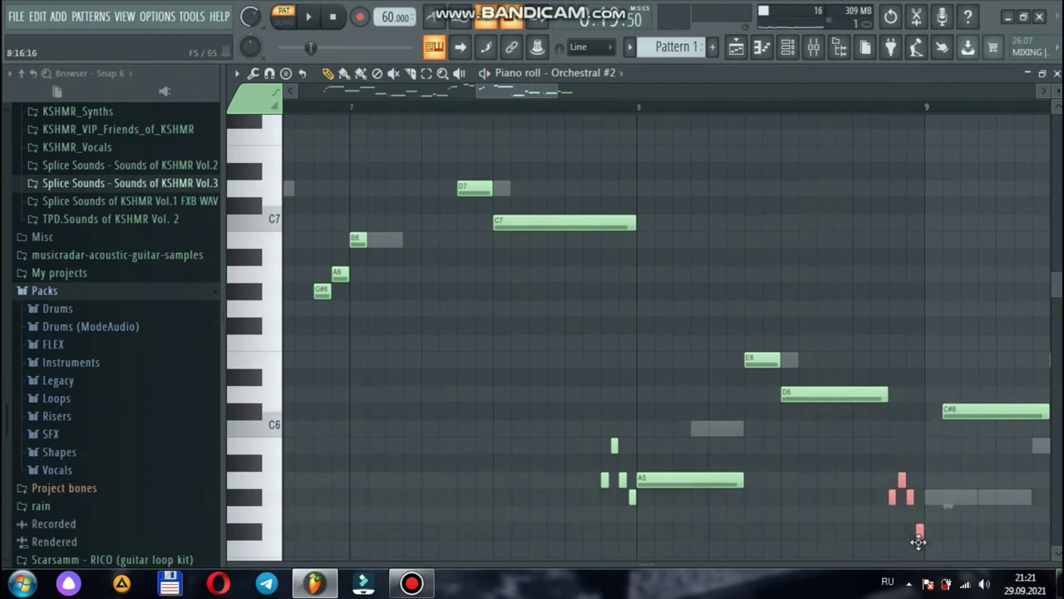
key(space)
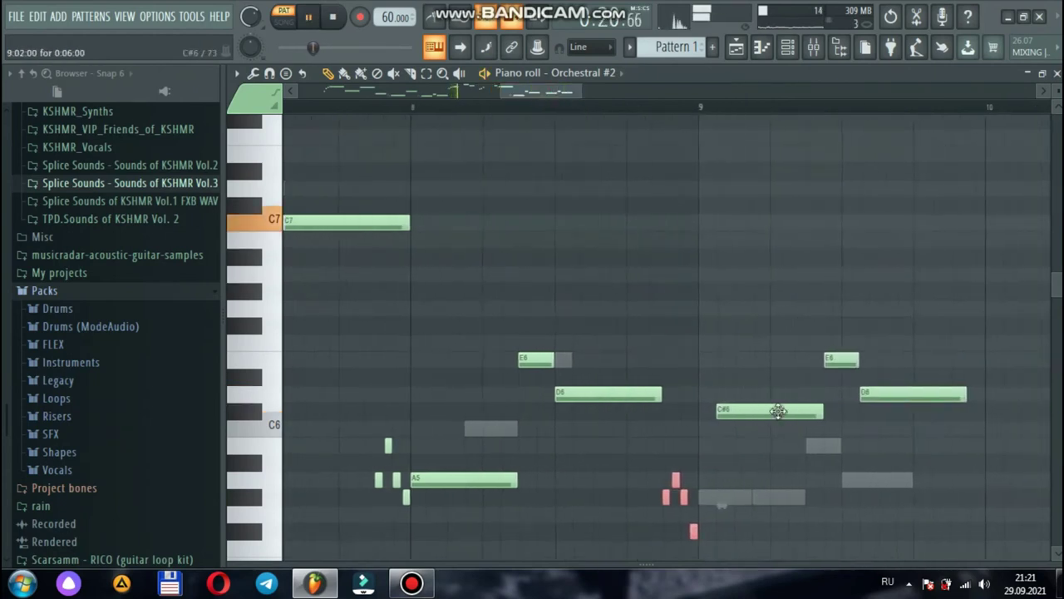
click(760, 463)
drag(761, 471, 762, 497)
drag(838, 364, 824, 446)
drag(887, 400, 864, 484)
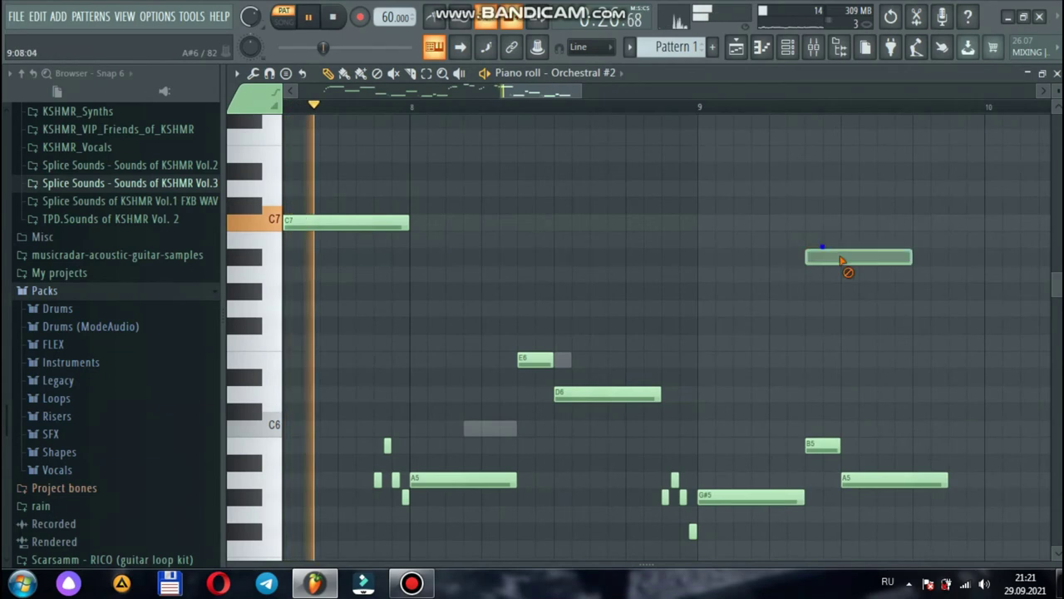
- Cut the melody notes from Pattern 1 and paste them into the empty Pattern 4
key(ctrl+x)
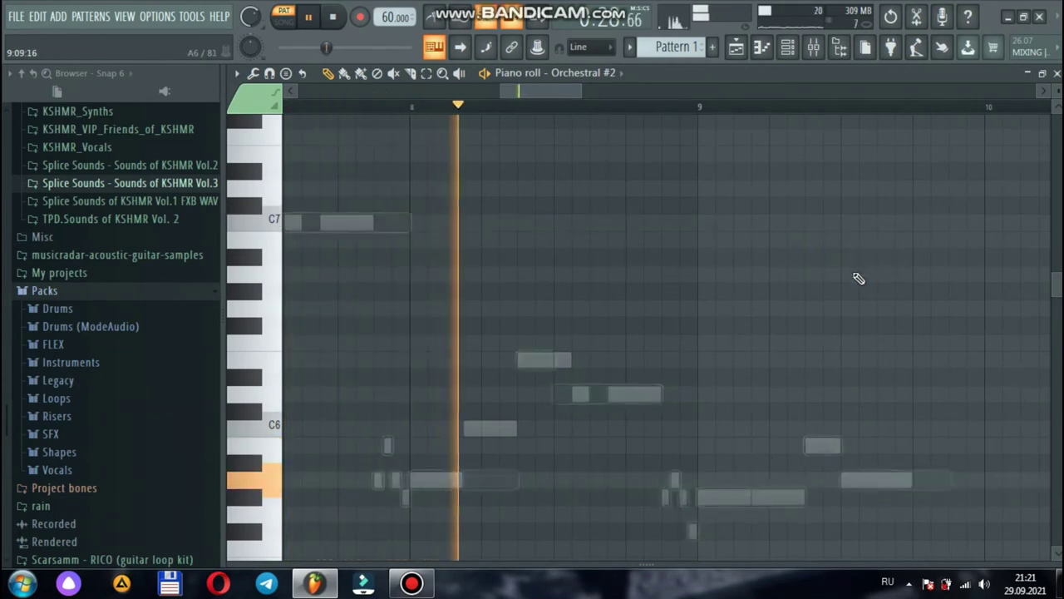
key(space)
mouse_move(677, 48)
mouse_down()
mouse_move(677, 35)
mouse_move(689, 39)
mouse_up()
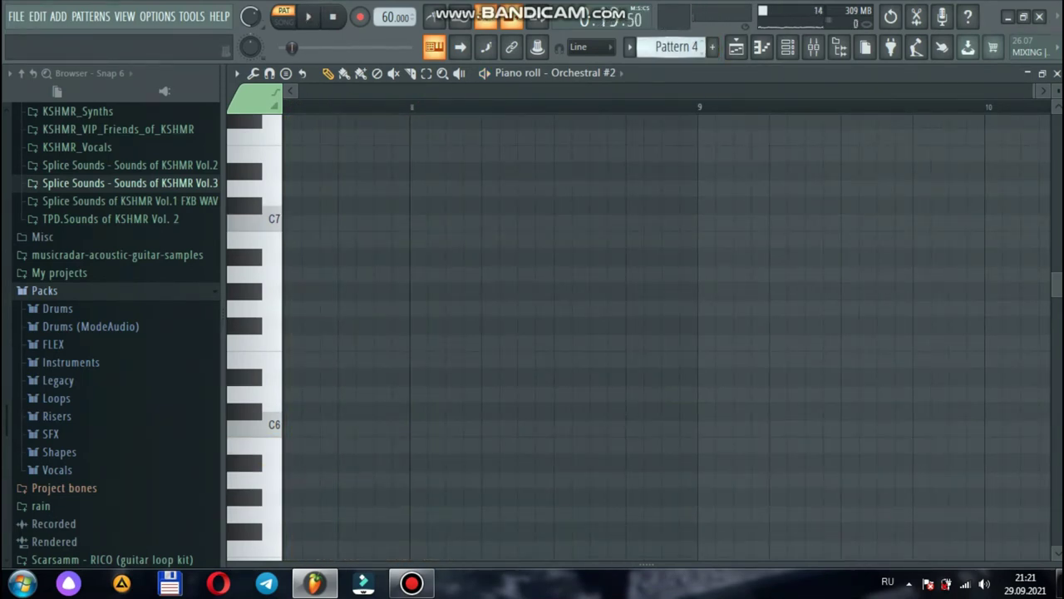
key(ctrl+v)
mouse_move(746, 222)
mouse_down()
mouse_move(166, 233)
mouse_move(645, 223)
mouse_move(610, 223)
mouse_up()
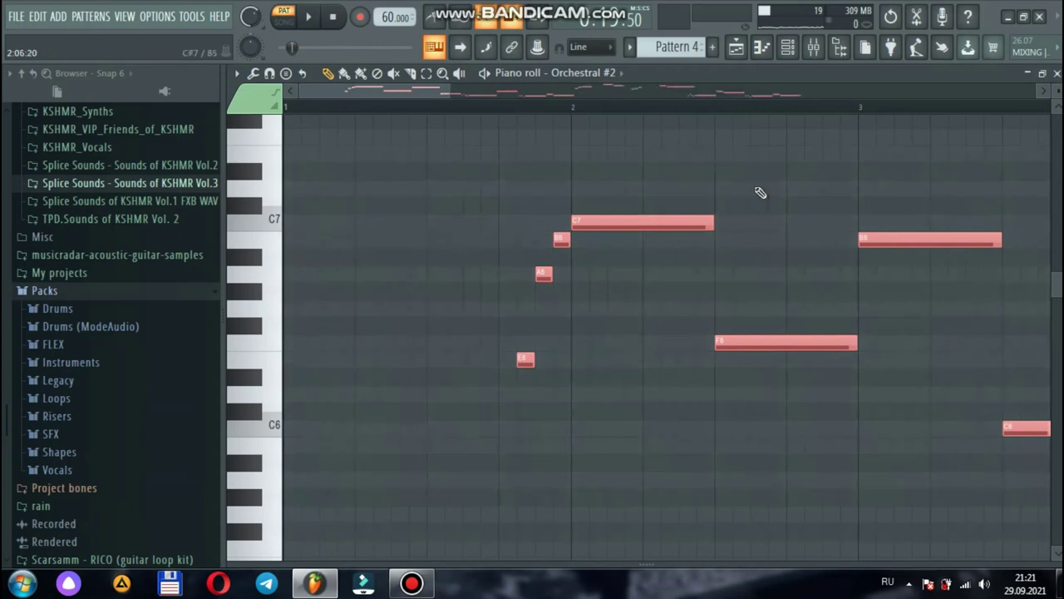
- Place Pattern 4 on Track 4 in the playlist and trim the start of Track 3's Pattern 3 clip to just before bar 6
click(1057, 74)
drag(935, 220, 424, 287)
mouse_move(418, 218)
mouse_down()
mouse_move(551, 221)
mouse_move(399, 221)
mouse_move(422, 221)
mouse_up()
key(space)
drag(357, 222, 566, 220)
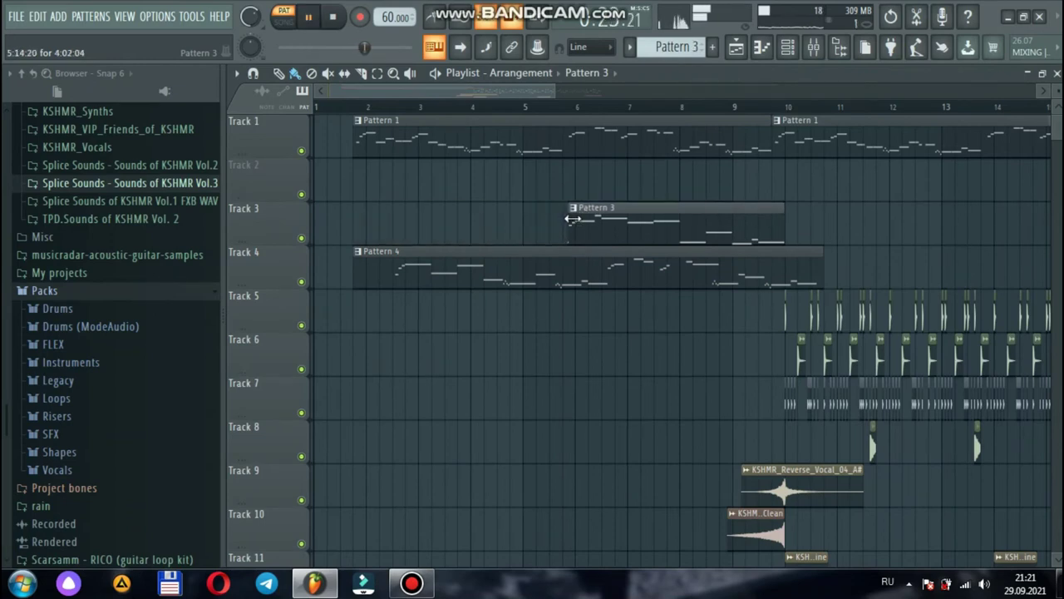
- Trim the empty lead-in of the Pattern 4 clip, line it up with the start of Pattern 1 and play the song
click(335, 108)
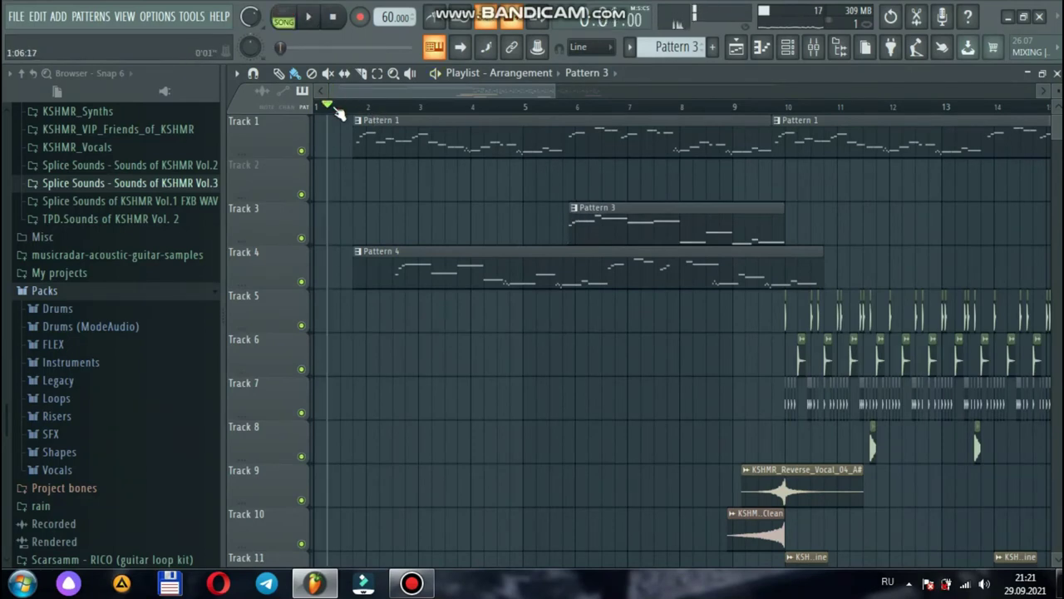
click(357, 111)
drag(358, 258, 393, 262)
key(space)
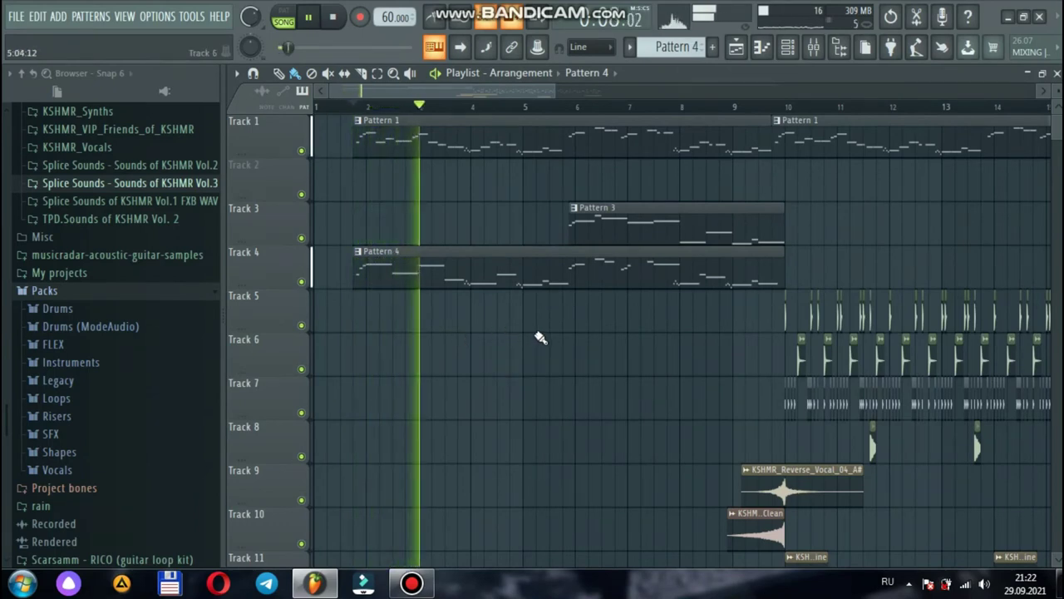
- Examine the note velocities of Pattern 4 in the piano roll and return to the playlist
double_click(552, 283)
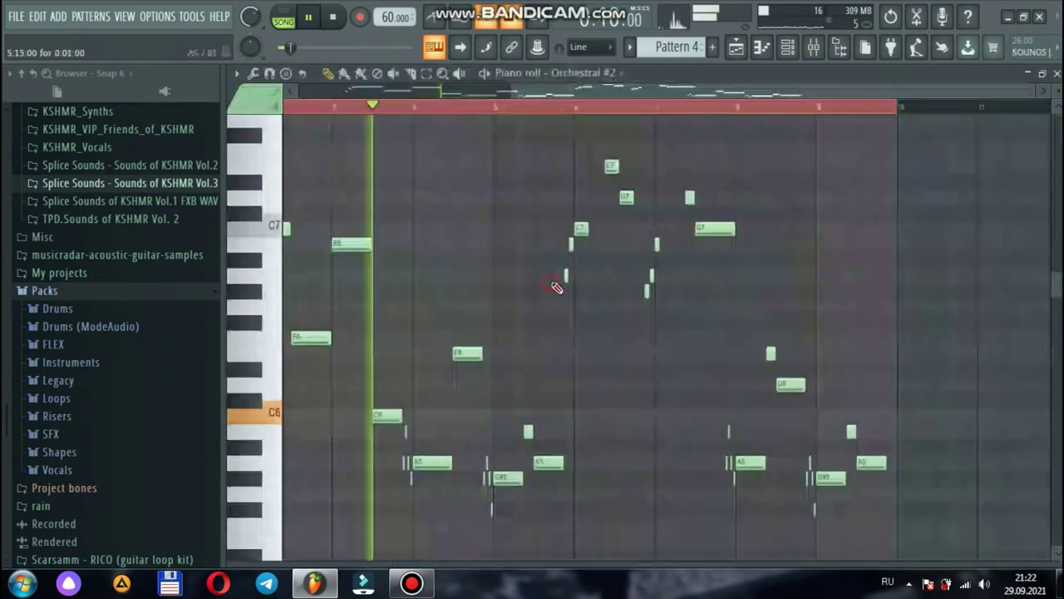
drag(618, 563, 549, 120)
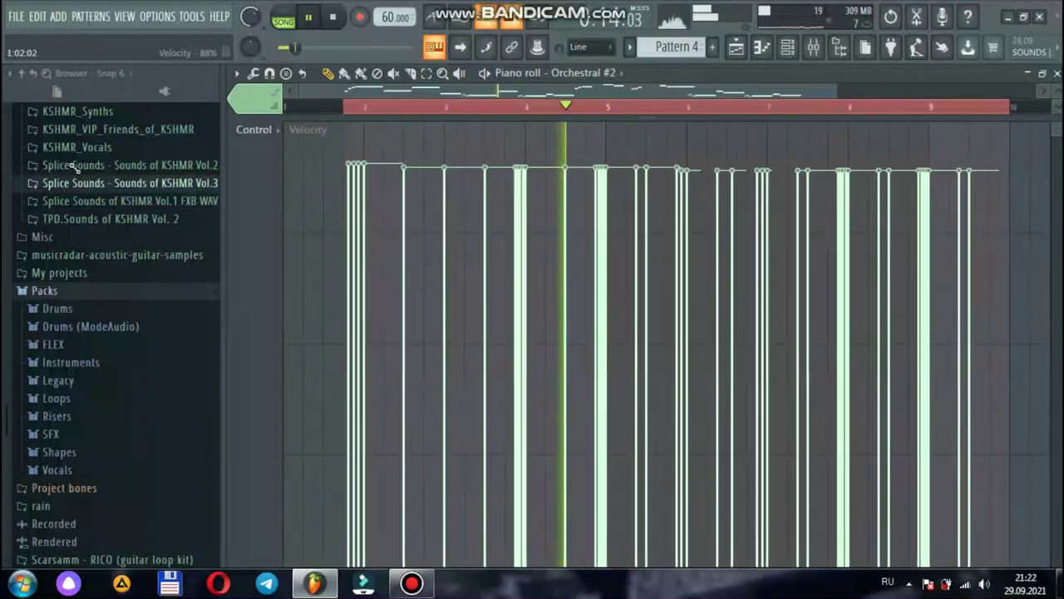
click(1056, 75)
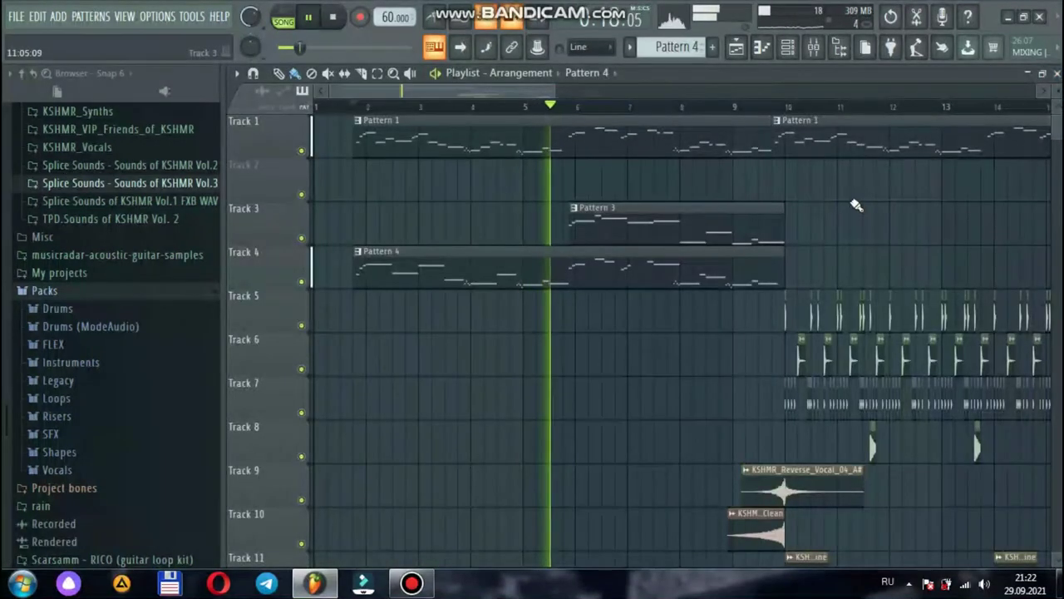
- Add a new Orchestral instrument channel and stop the playback
click(788, 49)
click(344, 191)
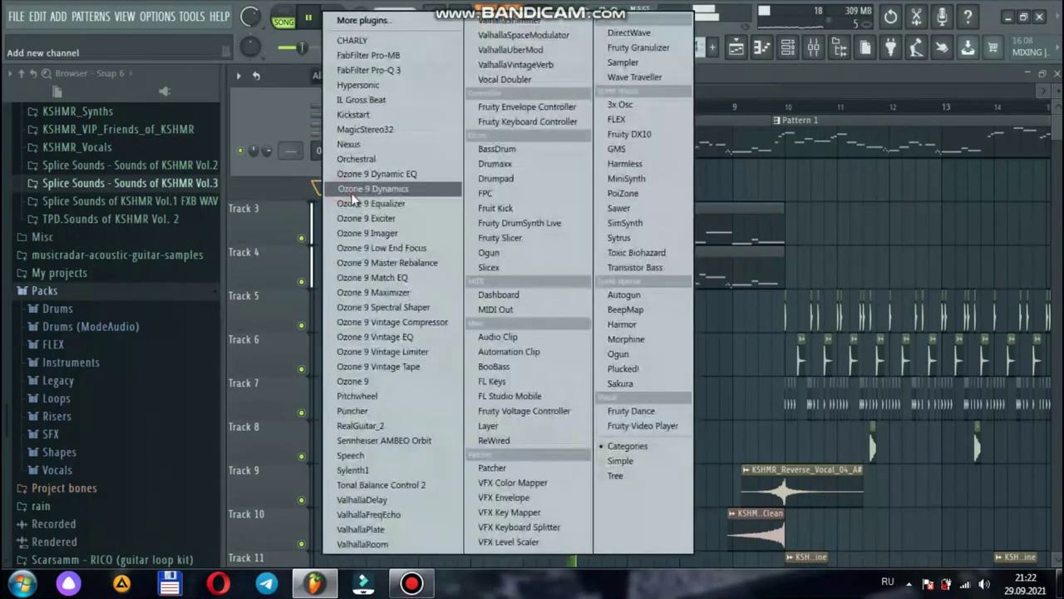
click(391, 158)
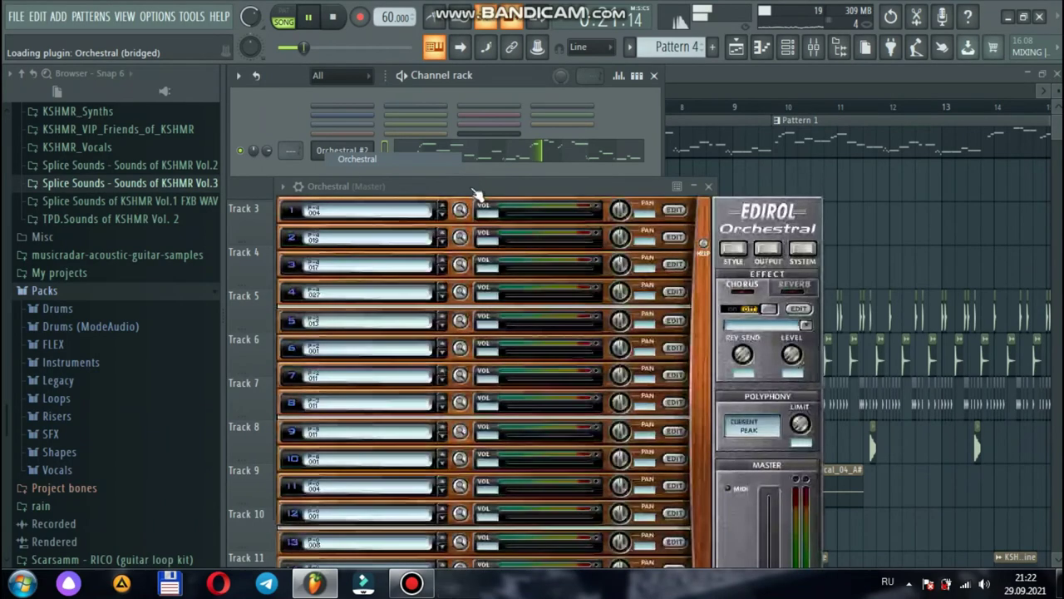
key(space)
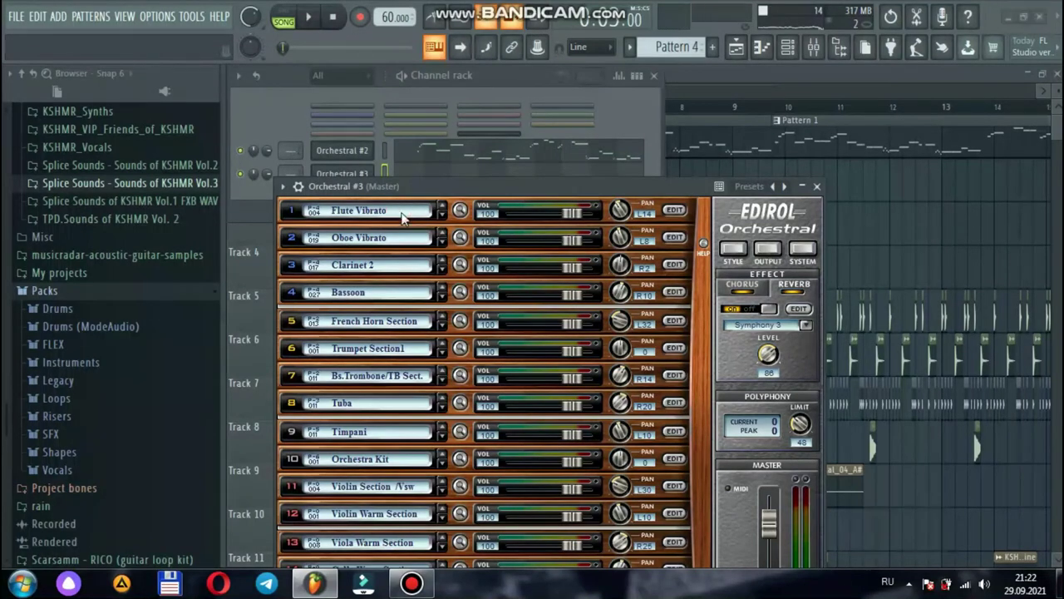
- Set part 1 of the new Orchestral instrument to the solo strings sound Violin Vibrato and audition a few notes
click(402, 217)
mouse_move(501, 241)
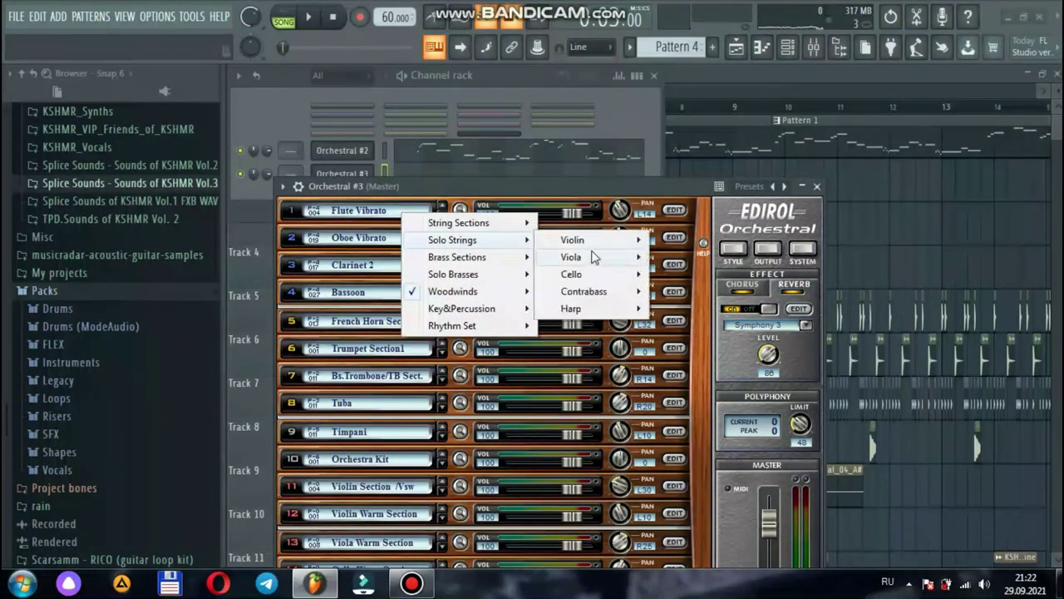
click(652, 240)
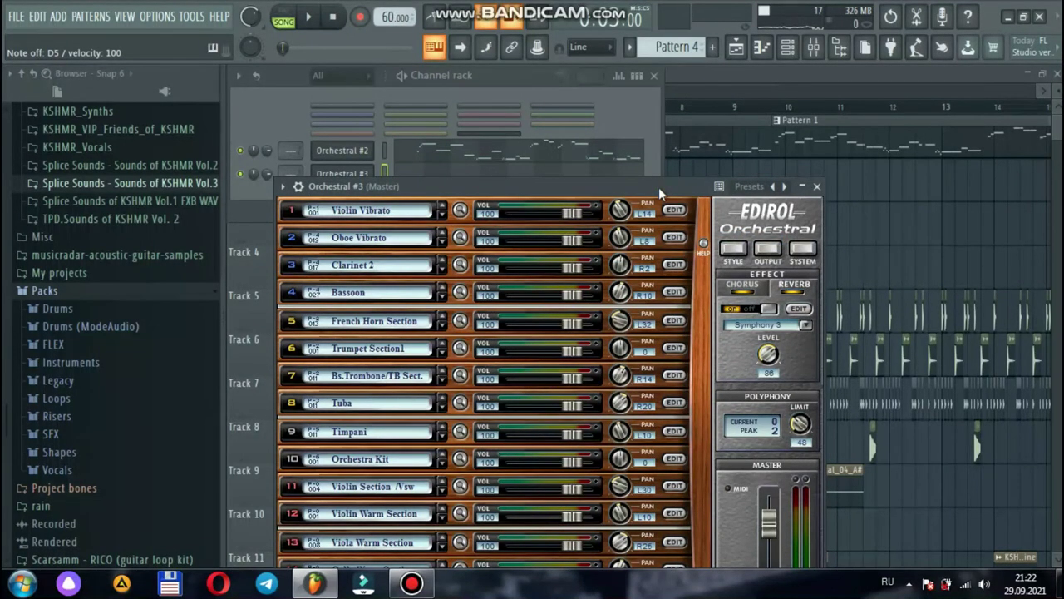
key(w)
key(q)
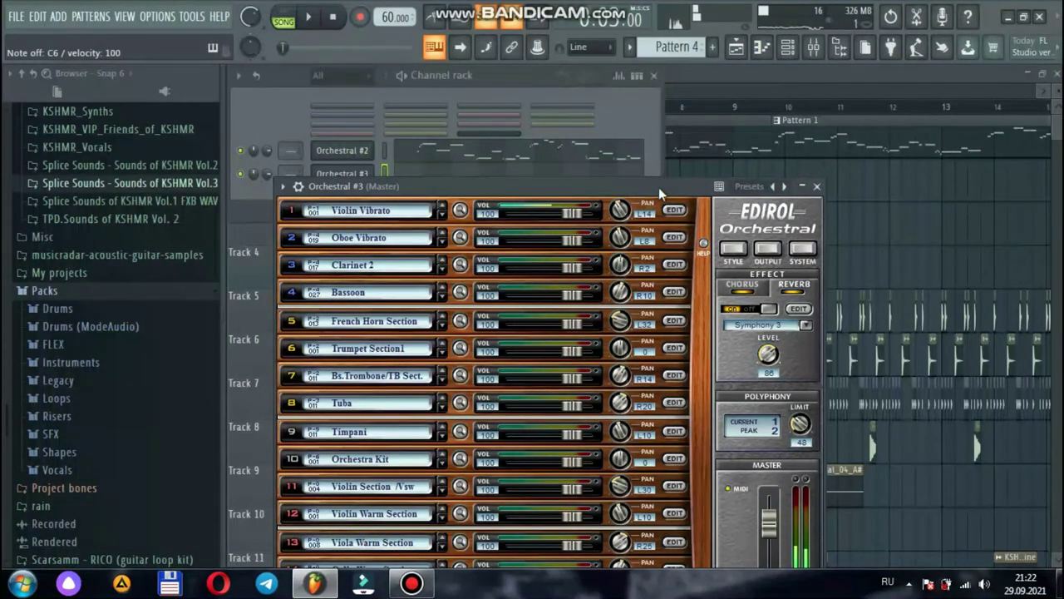
- Set part 1 of Orchestral #3 to the brass sound Trumpet Section1 and audition a few notes
click(396, 215)
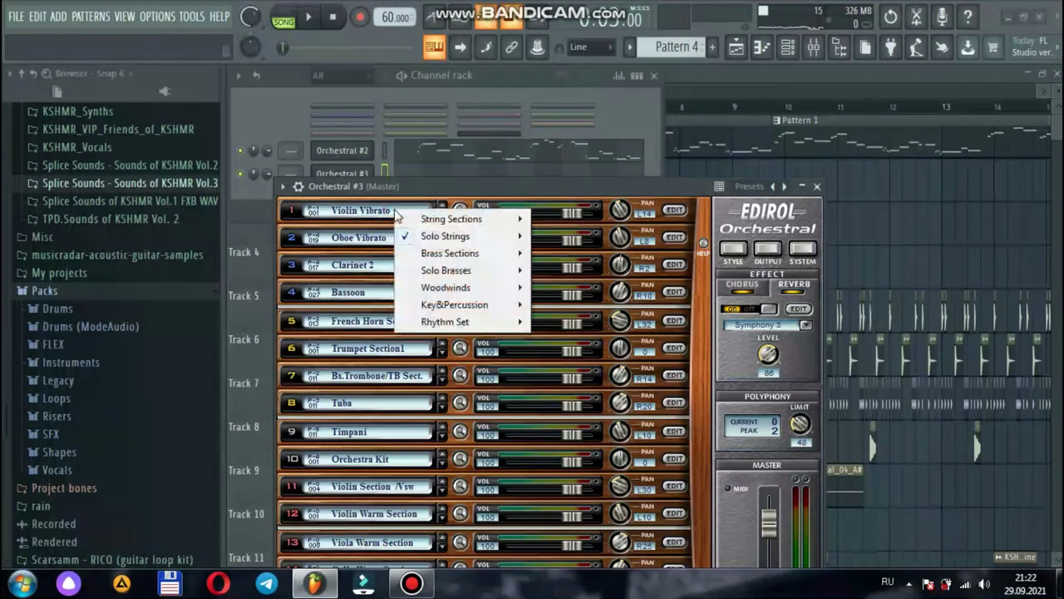
mouse_move(477, 254)
mouse_move(553, 254)
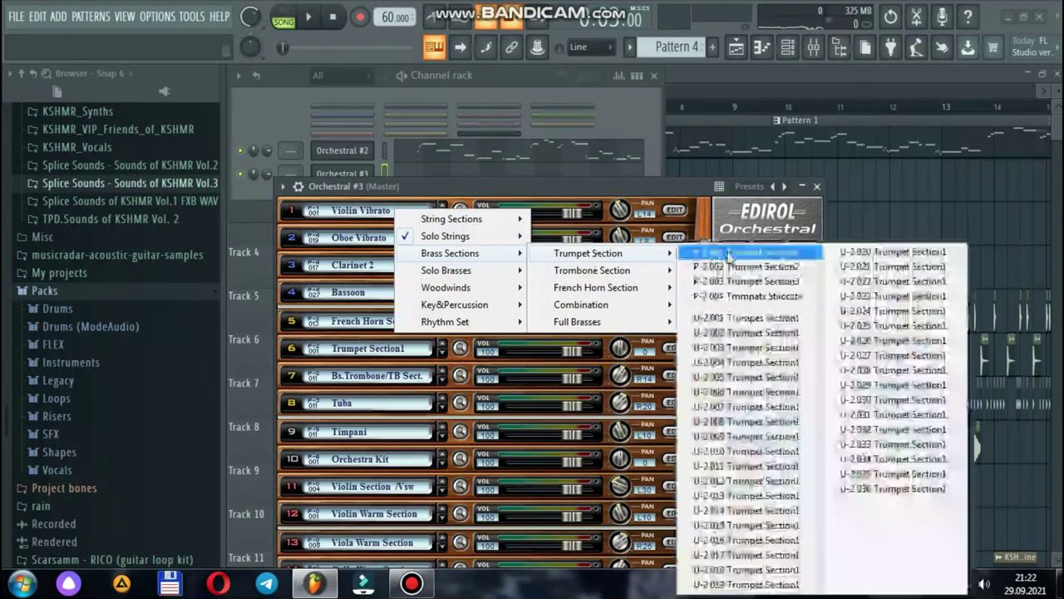
click(731, 253)
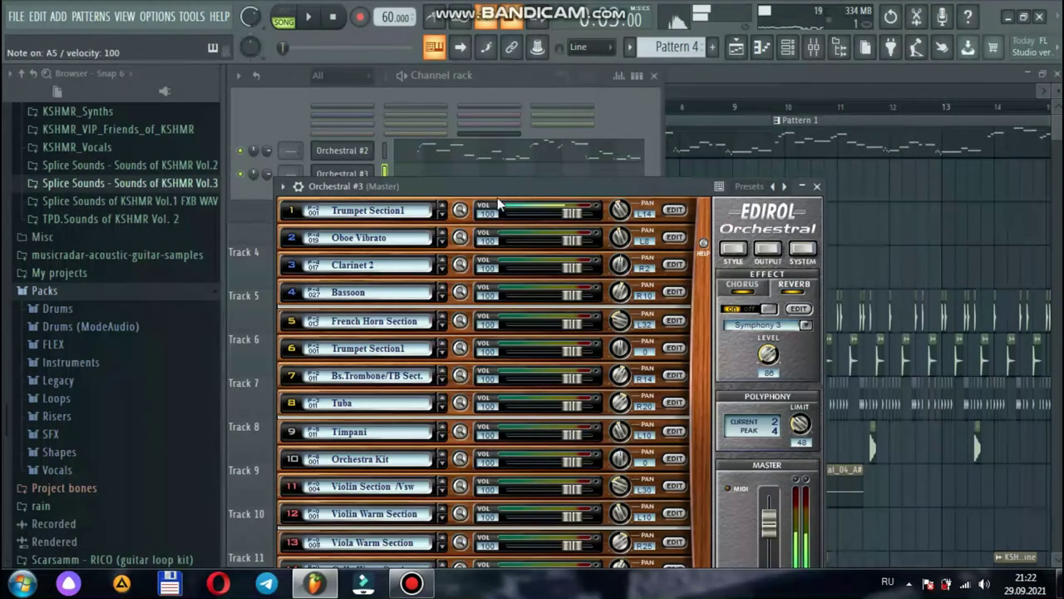
- Set part 1 of Orchestral #3 to the woodwind sound Piccolo Vibrato
click(399, 213)
mouse_move(478, 276)
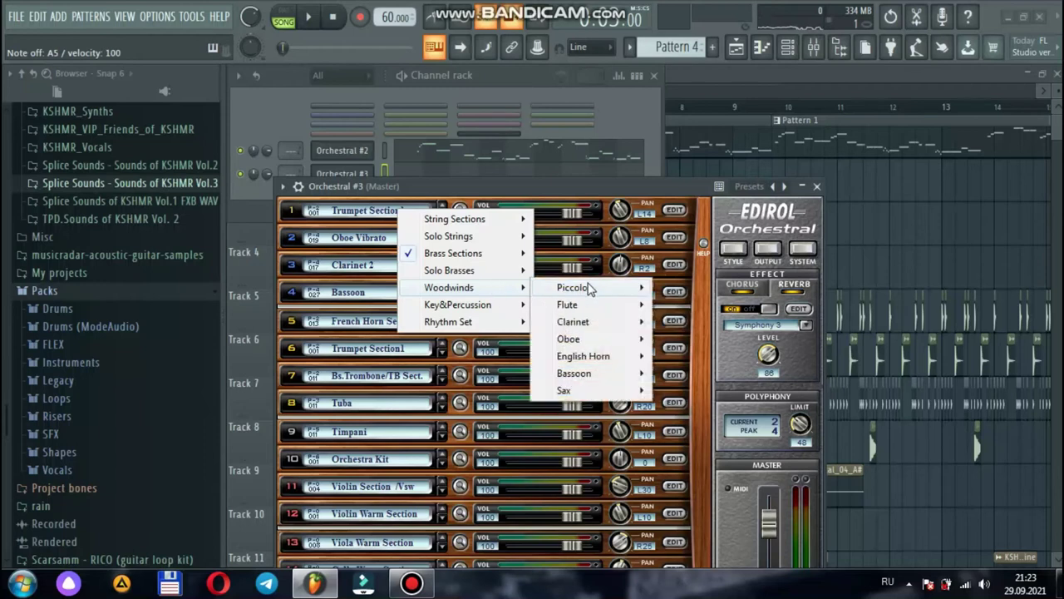
mouse_move(589, 288)
click(678, 304)
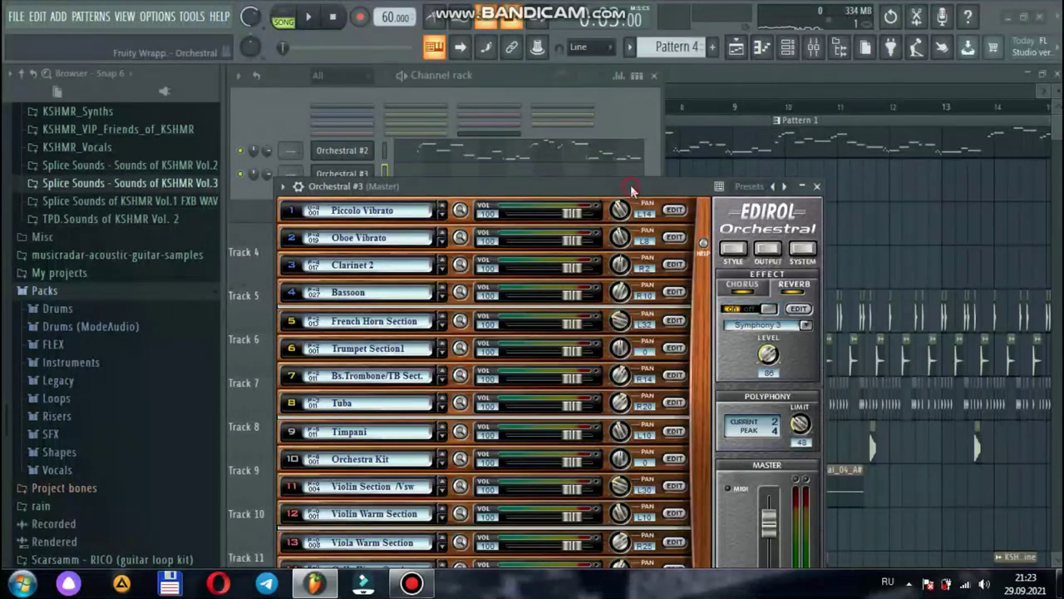
- Audition a short run of notes with the piccolo sound and close the instrument window
key(q)
key(w)
key(q)
key(m)
key(n)
key(b)
key(c)
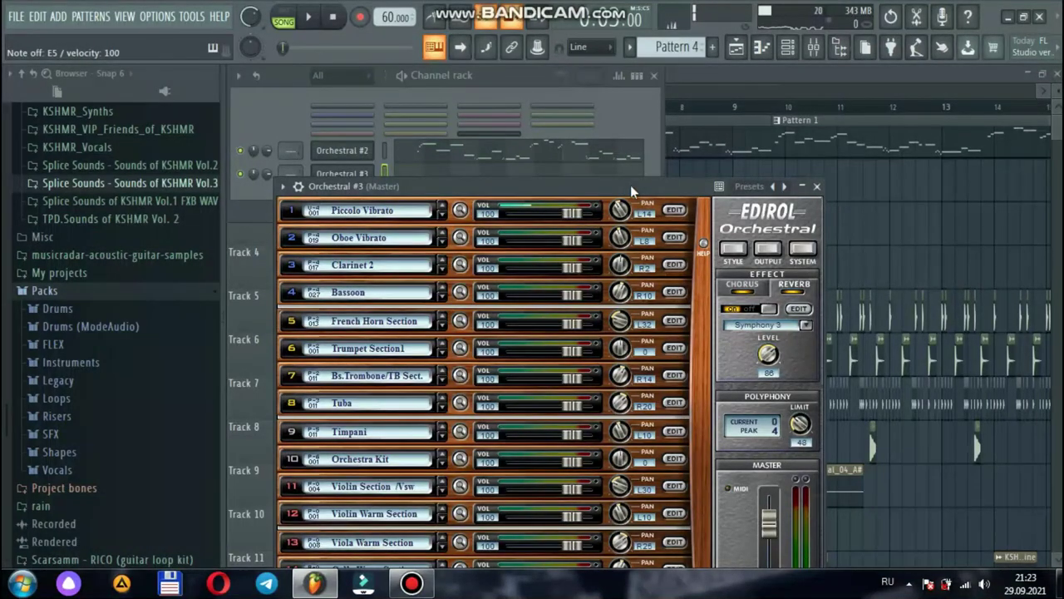
key(b)
key(n)
key(m)
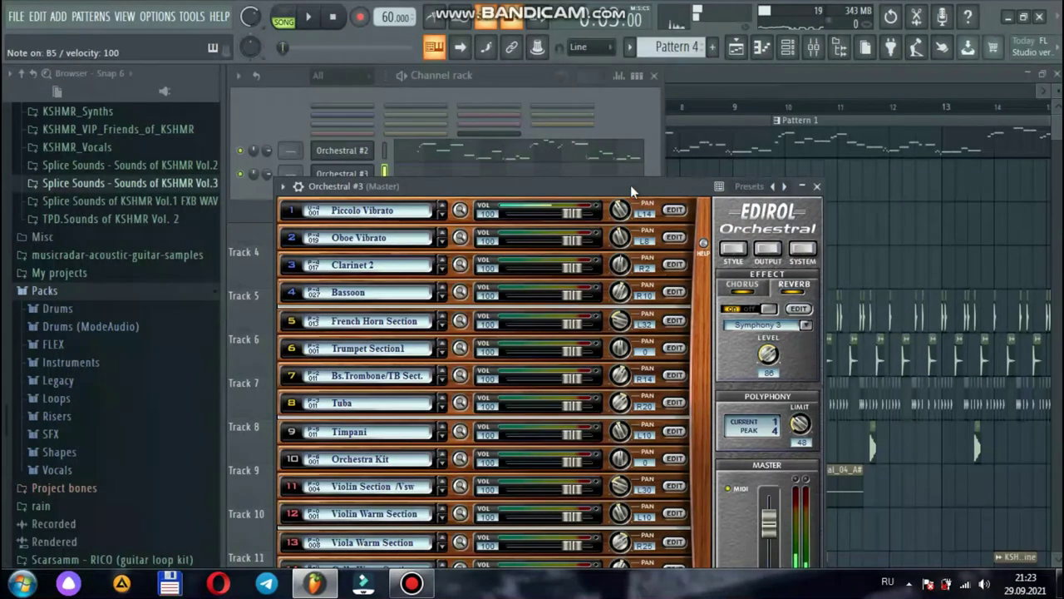
click(817, 186)
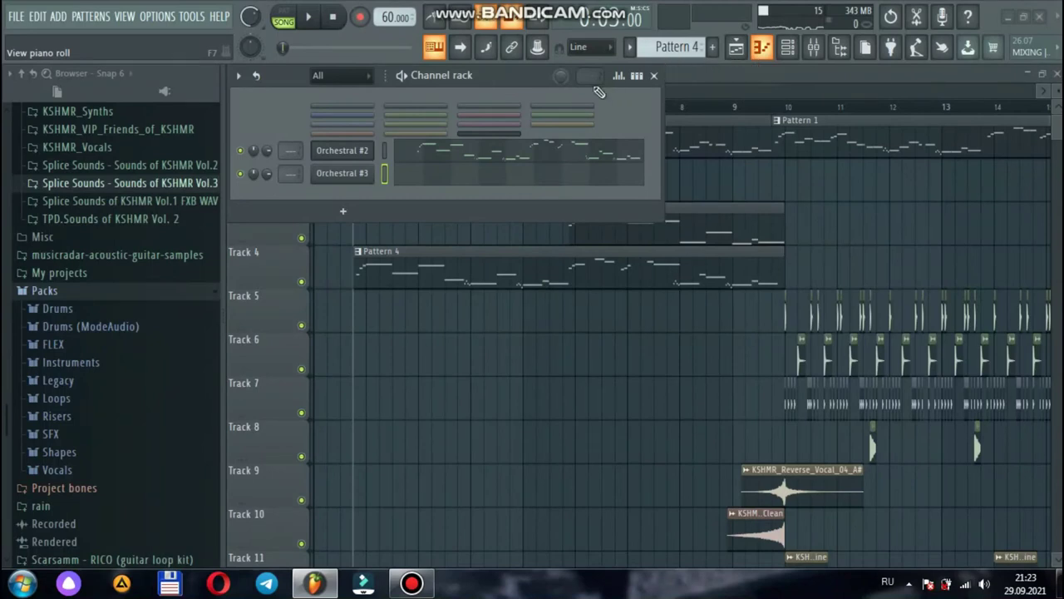
- Move all the Pattern 4 notes from Orchestral #2 to Orchestral #3 in the piano roll and play the pattern
key(F7)
drag(590, 117, 558, 564)
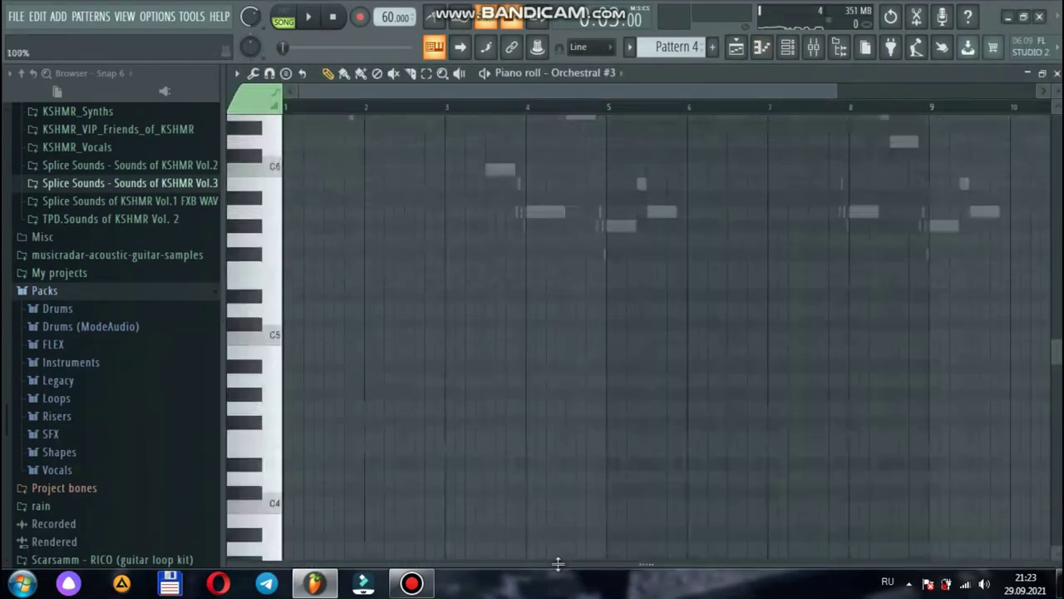
click(609, 73)
click(642, 343)
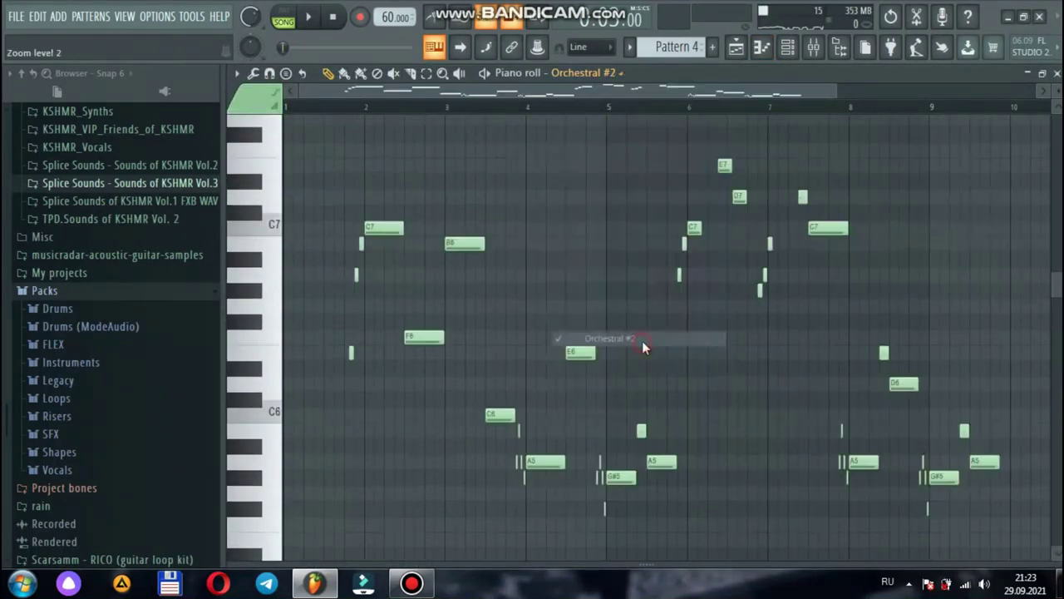
click(610, 73)
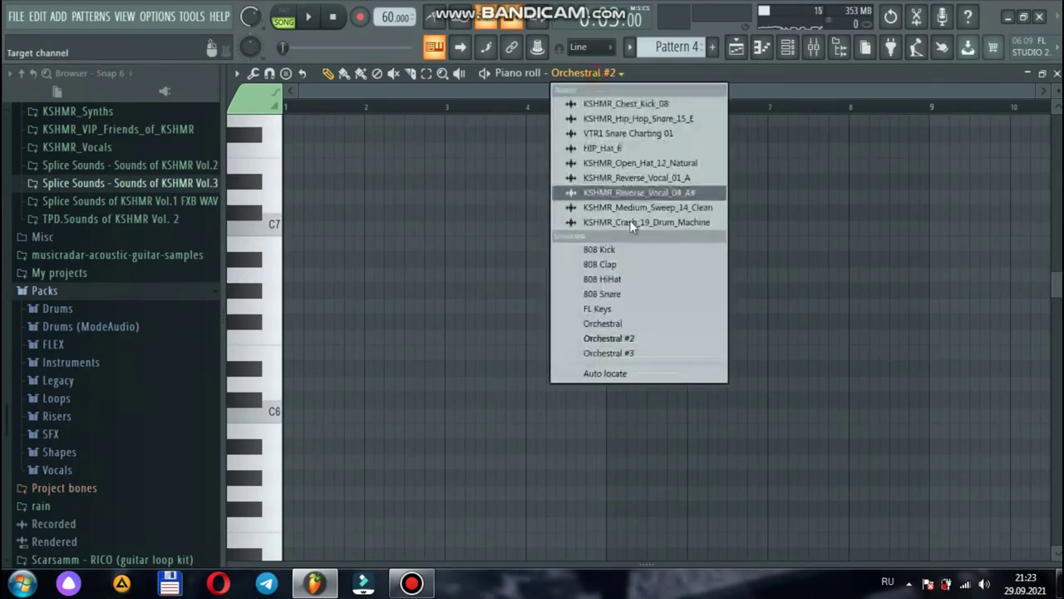
click(609, 352)
click(555, 284)
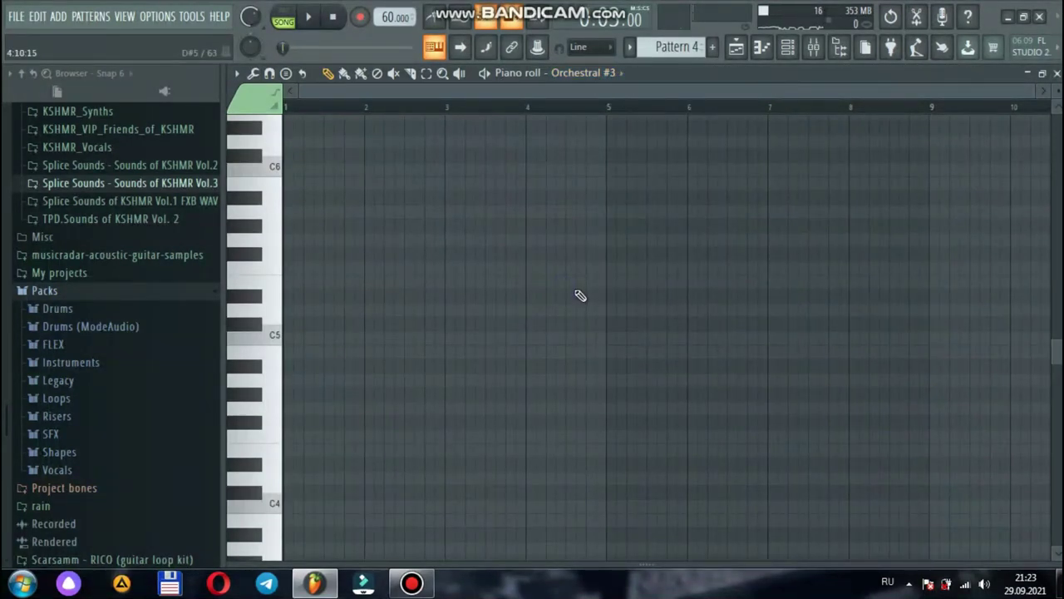
click(485, 74)
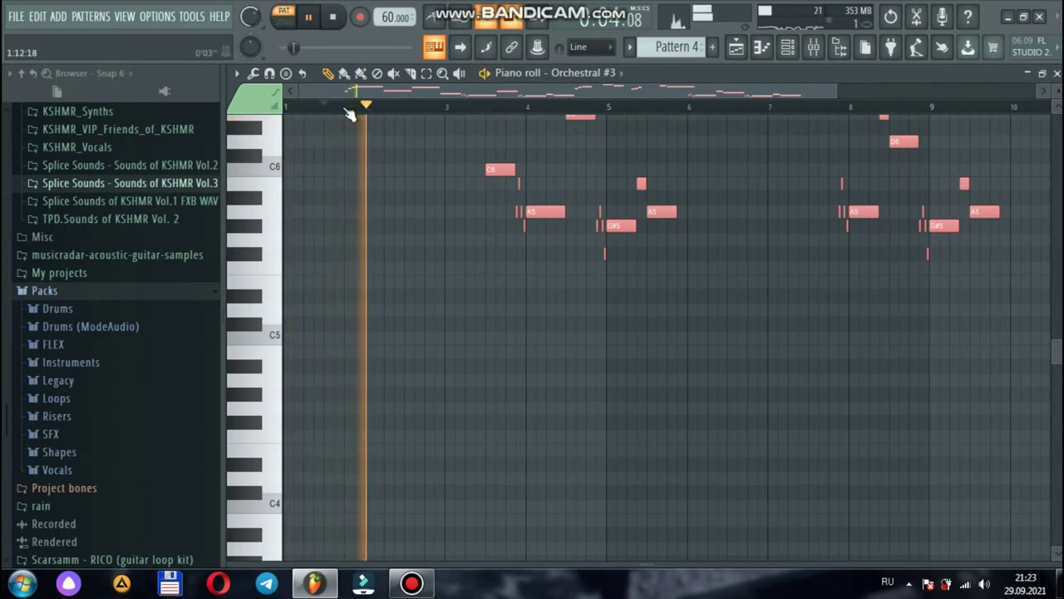
click(672, 367)
right_click(674, 366)
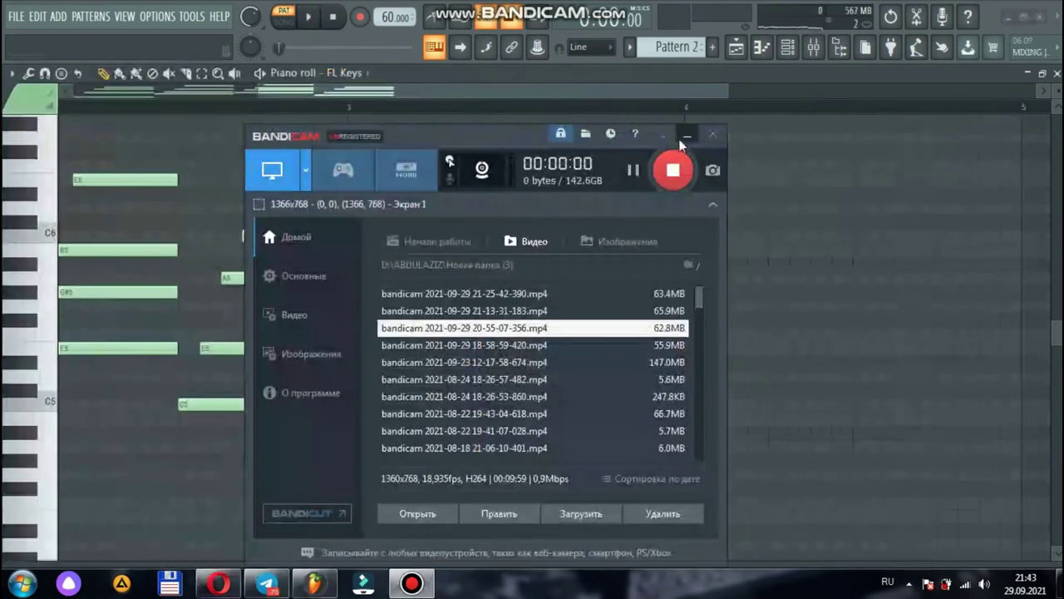
- Play the FL Keys chord progression of Pattern 2 through to its last chord and stop, keeping all its notes
drag(351, 91, 124, 112)
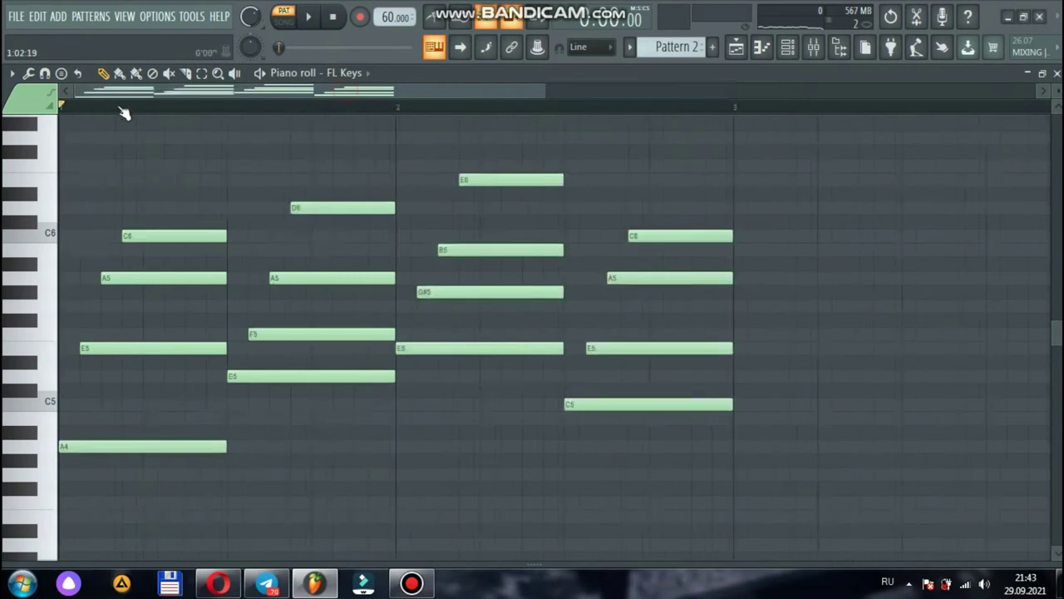
click(260, 73)
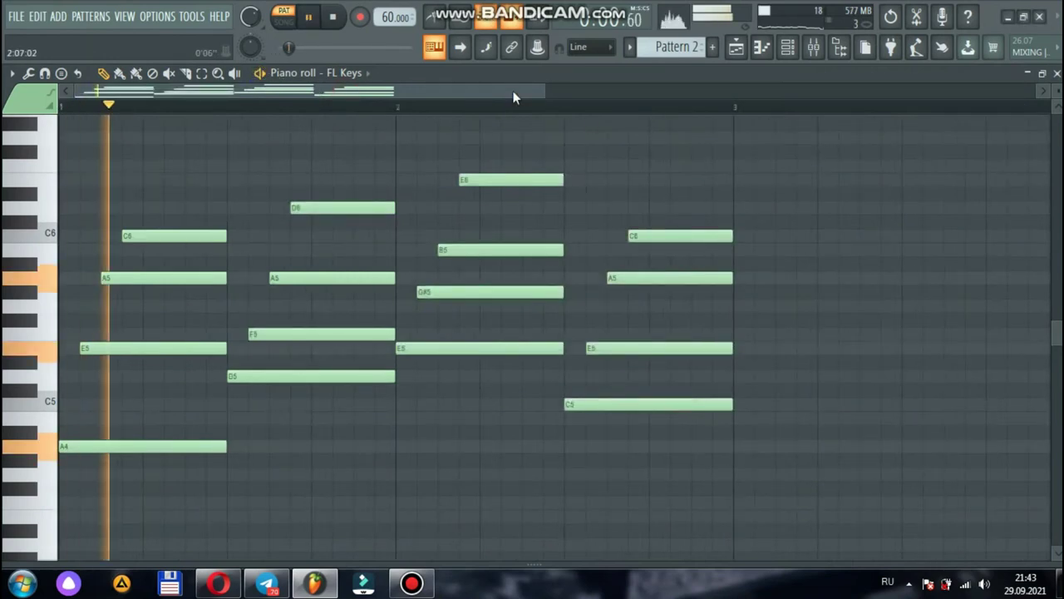
drag(527, 98, 619, 92)
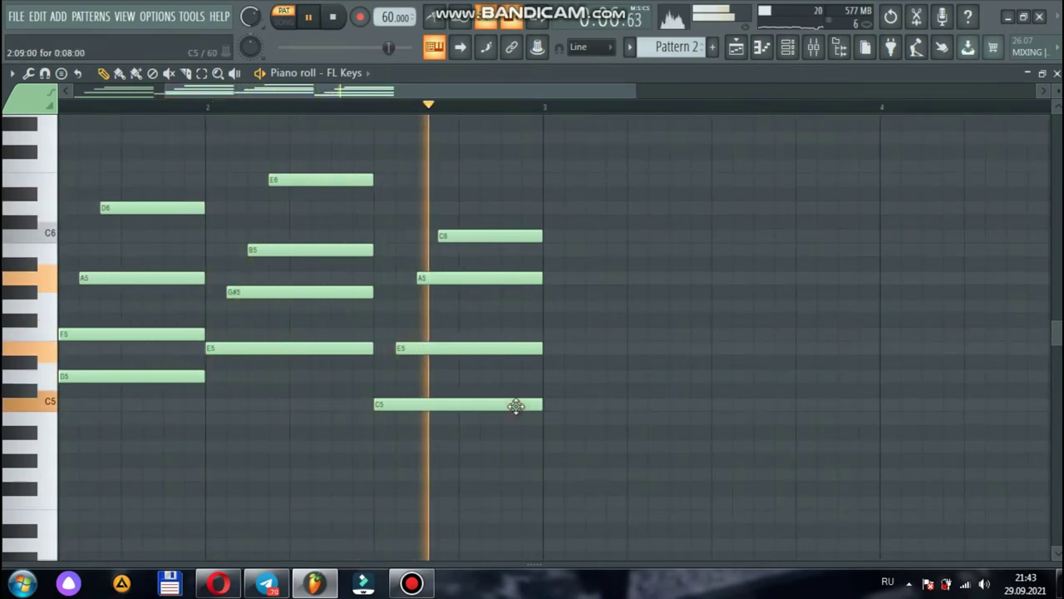
key(space)
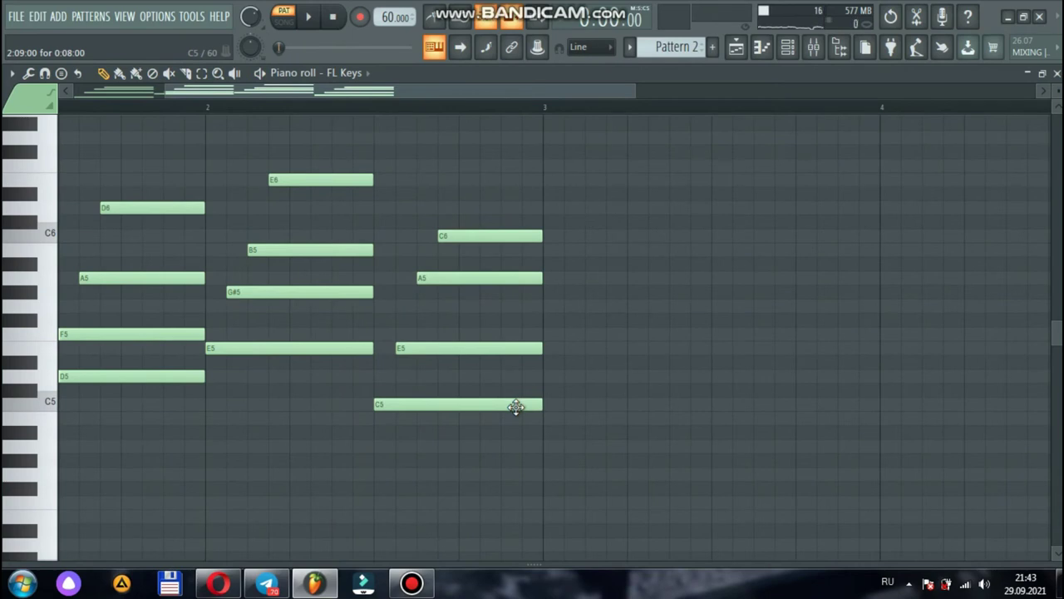
right_click(515, 406)
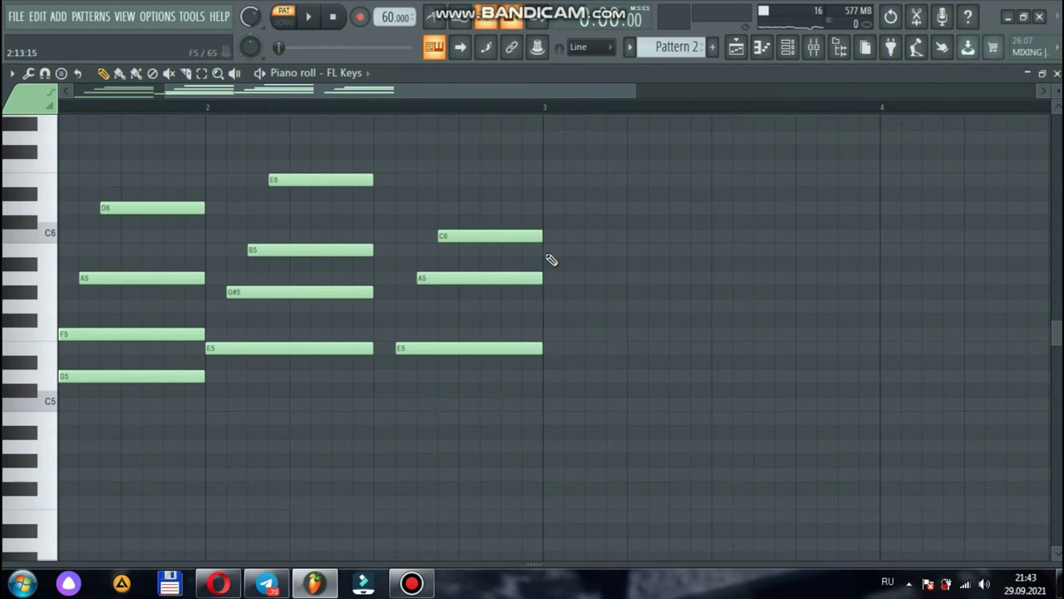
click(891, 18)
- Copy the opening A4 chord of Pattern 2 to the start of bar 3 and play it briefly
drag(257, 92, 158, 96)
drag(158, 171, 810, 446)
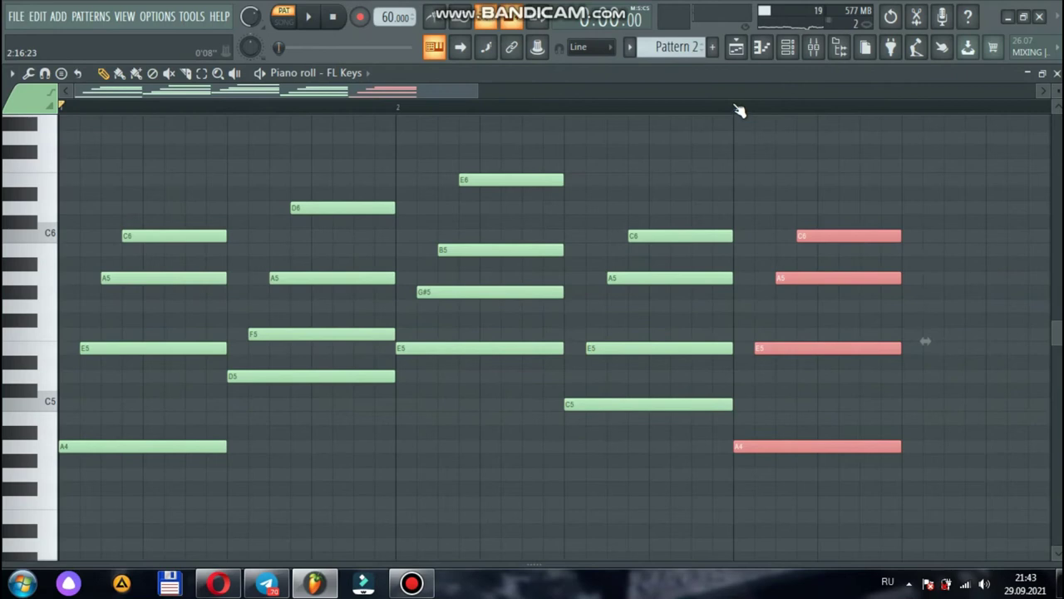
drag(434, 90, 612, 111)
key(space)
key(space)
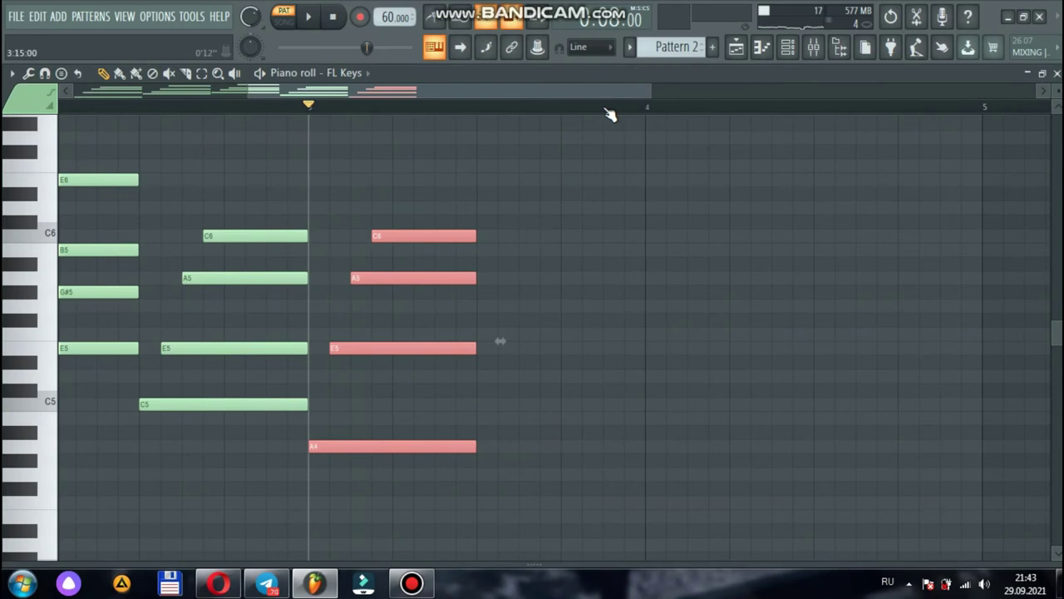
- Copy the second and third chords, starting on D5 and E5, to follow the bar 3 chord and play from bar 3
drag(456, 90, 368, 107)
drag(286, 145, 125, 382)
drag(123, 379, 793, 392)
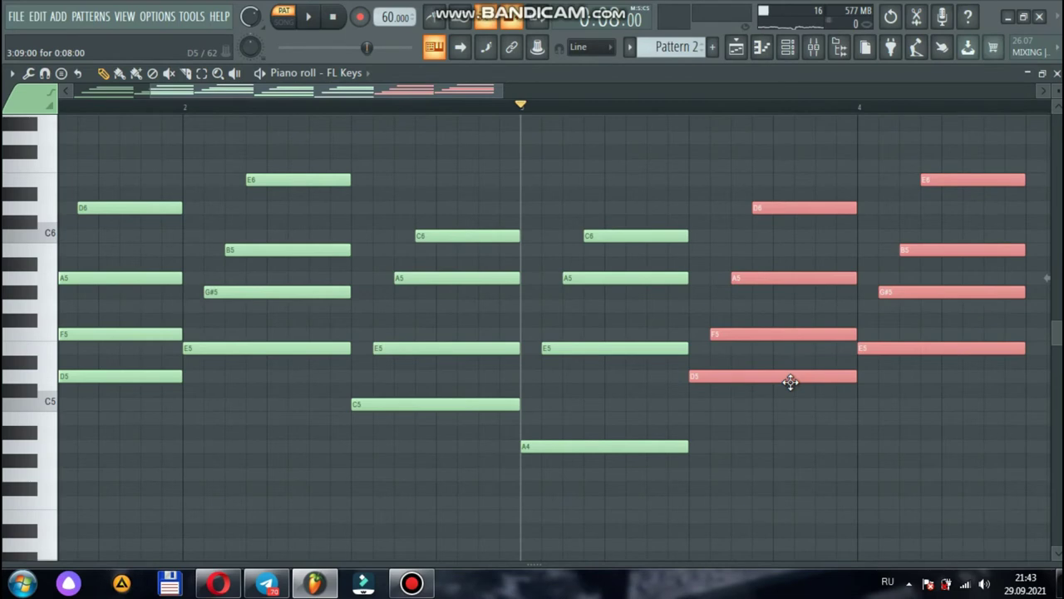
key(space)
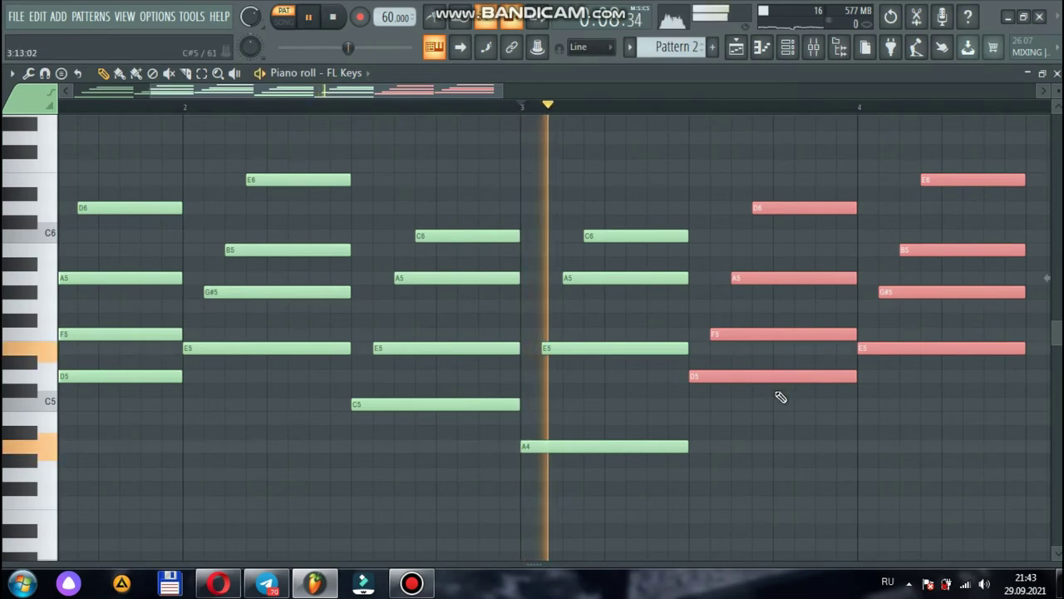
drag(444, 95, 543, 103)
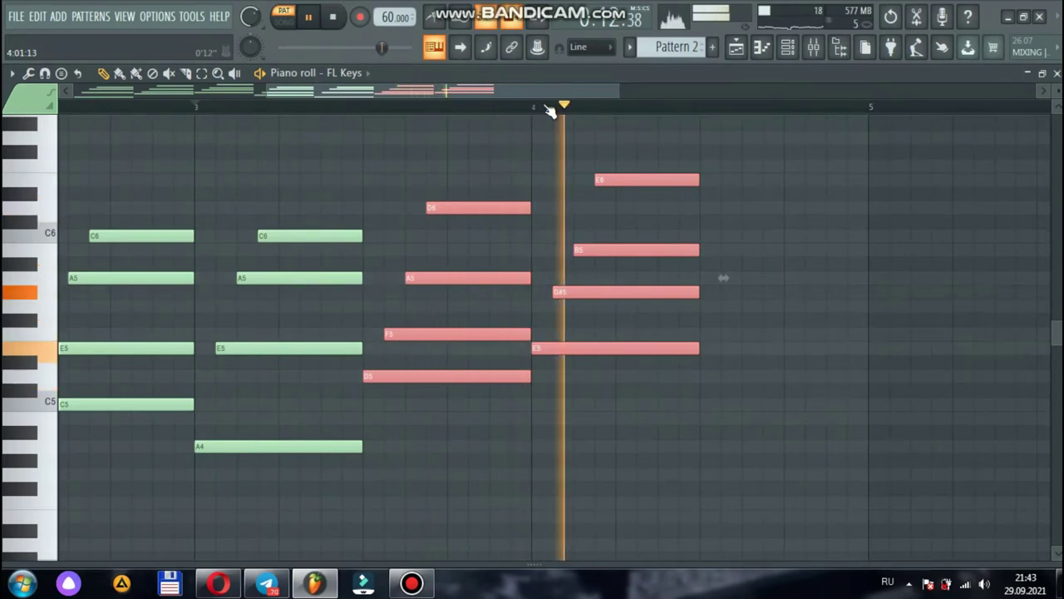
key(space)
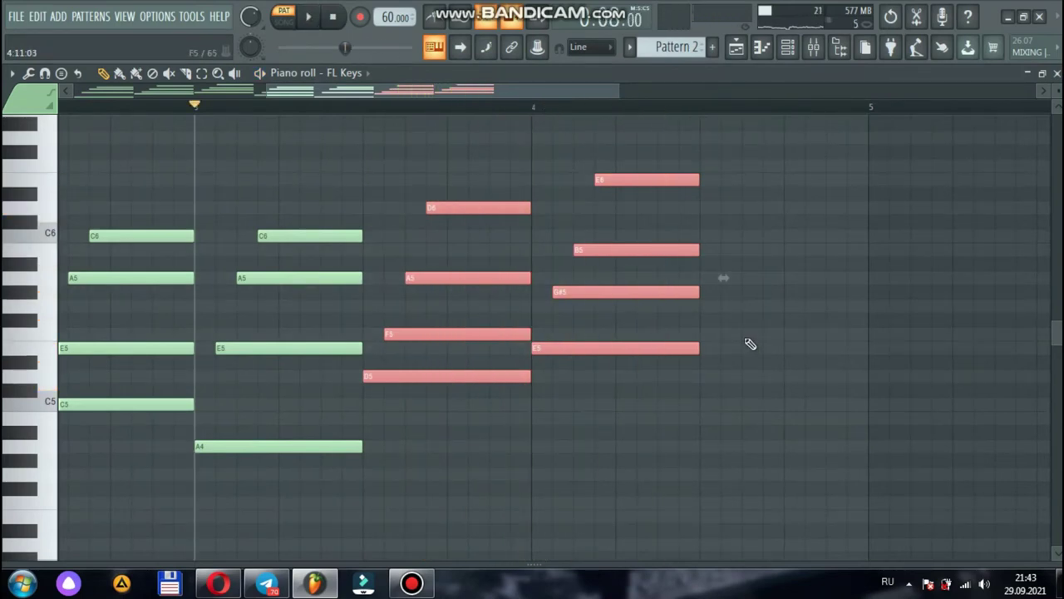
- Try C5 and E5 notes as the closing chord in the second half of bar 4, play the passage and delete them
click(770, 321)
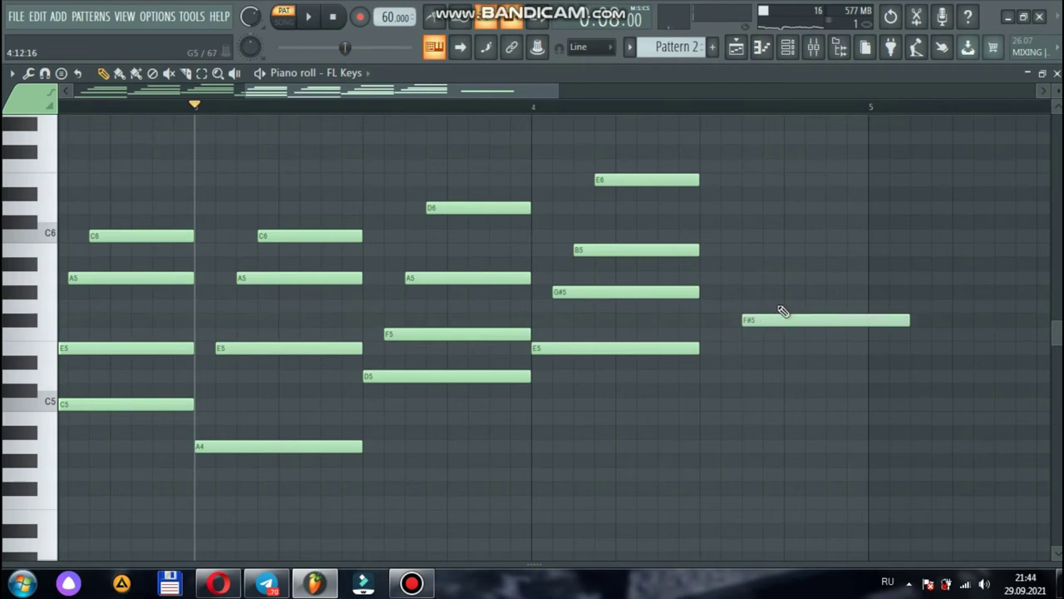
right_click(781, 317)
drag(458, 439, 459, 334)
drag(117, 453, 785, 335)
key(space)
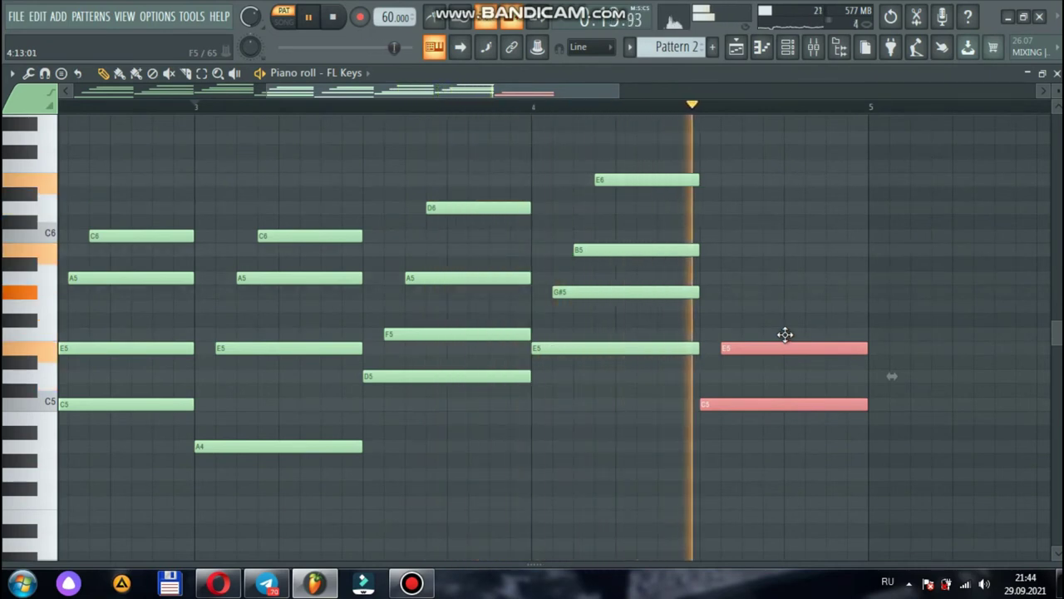
key(space)
click(785, 335)
right_click(788, 349)
right_click(708, 406)
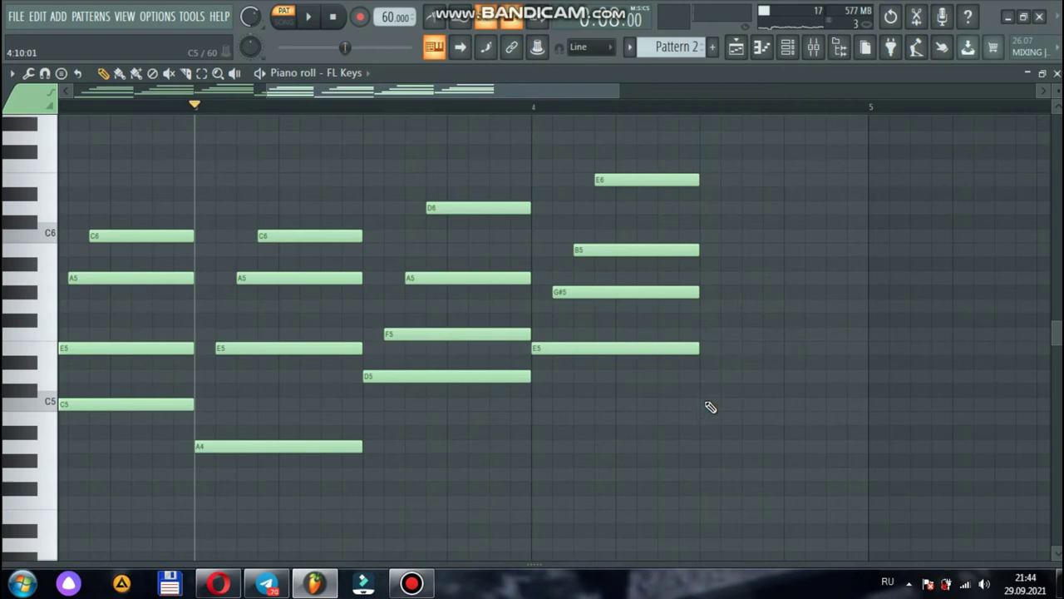
- Draw a half-bar A4 note in the second half of bar 4 with a D5 note starting one step after it
mouse_move(724, 475)
mouse_down()
mouse_move(679, 477)
mouse_move(708, 475)
mouse_move(699, 421)
mouse_move(696, 445)
mouse_up()
click(683, 293)
click(706, 376)
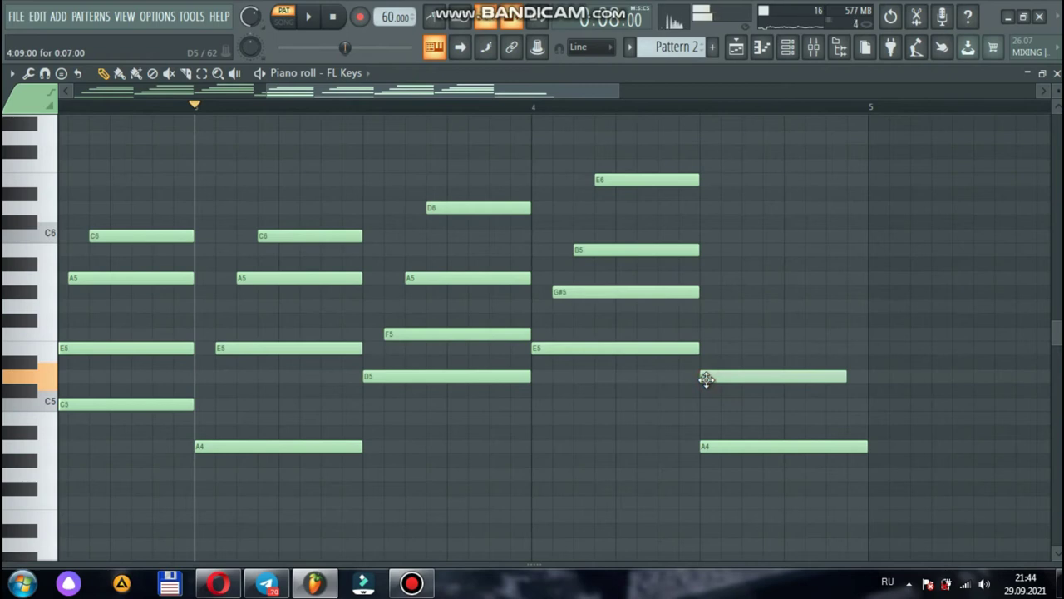
drag(707, 376, 732, 343)
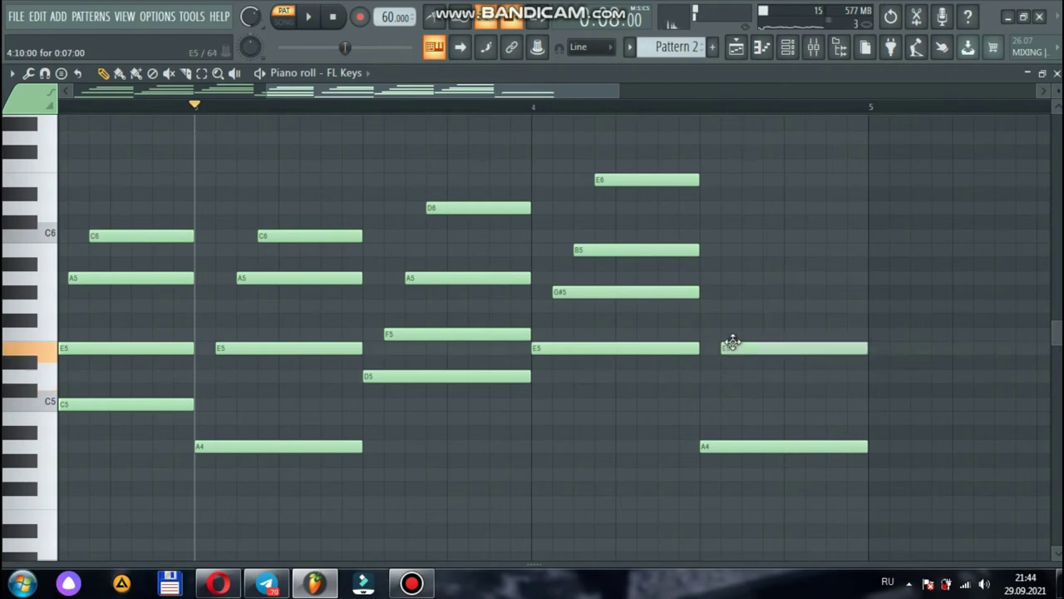
drag(732, 342, 737, 378)
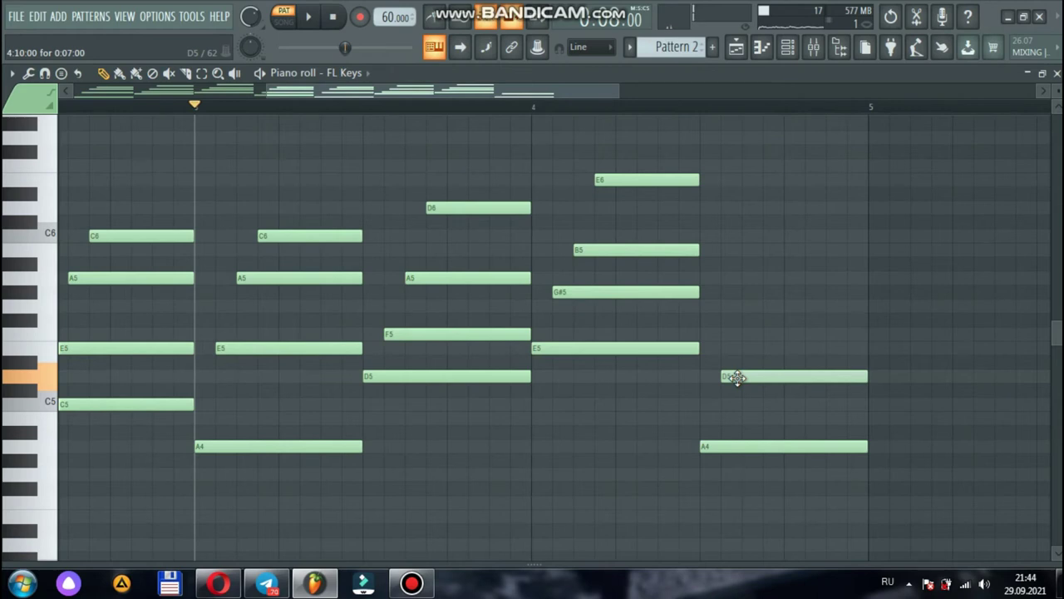
drag(737, 378, 737, 378)
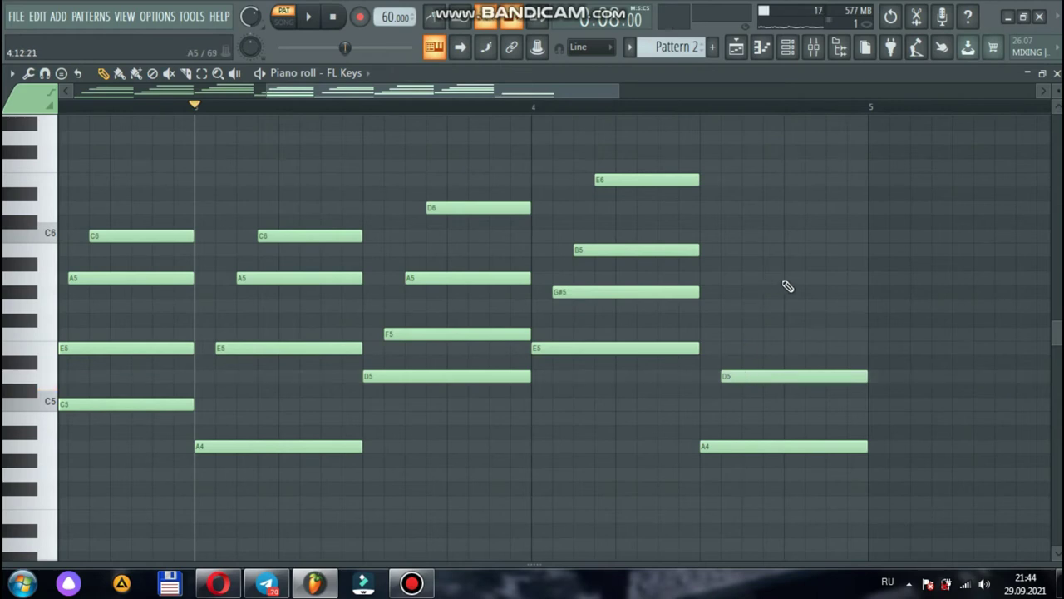
- Add a run of one-step notes A5, B5, C6 and B5 at the end of bar 4 and select the run
click(792, 282)
drag(928, 279, 803, 279)
click(812, 250)
click(831, 236)
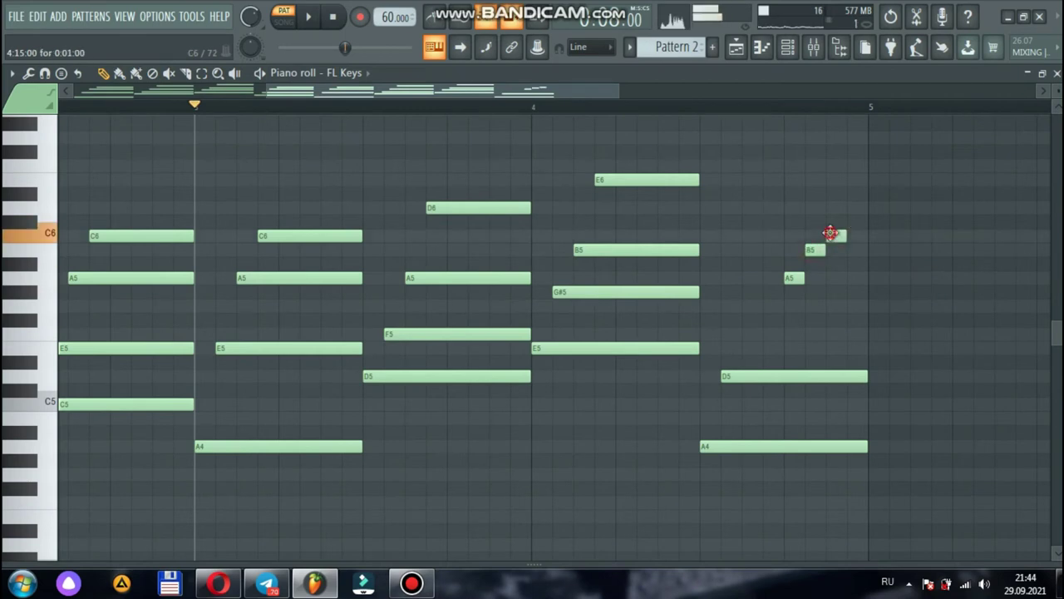
click(851, 251)
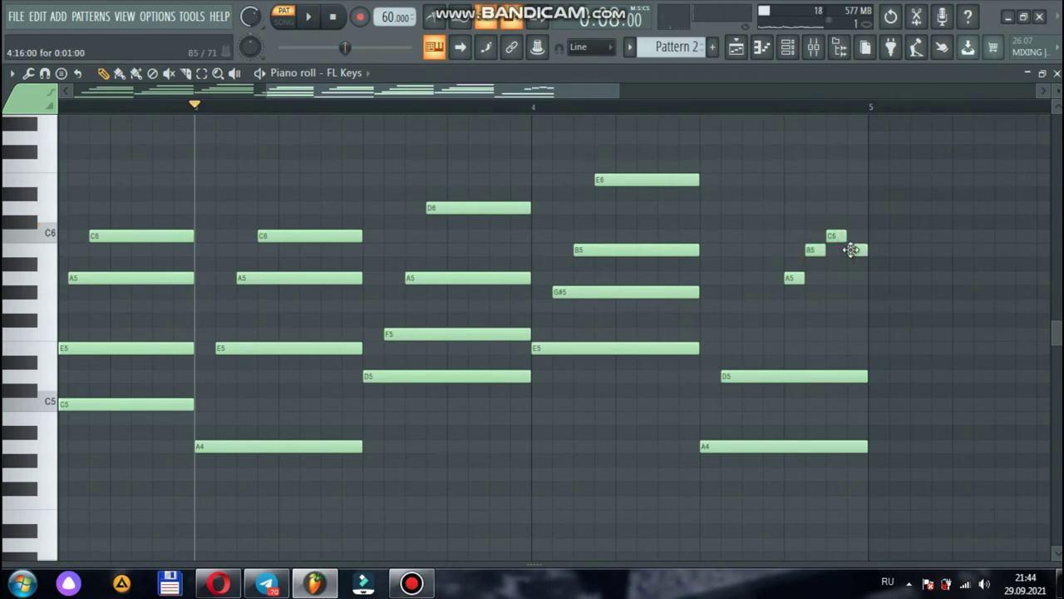
drag(874, 221, 790, 273)
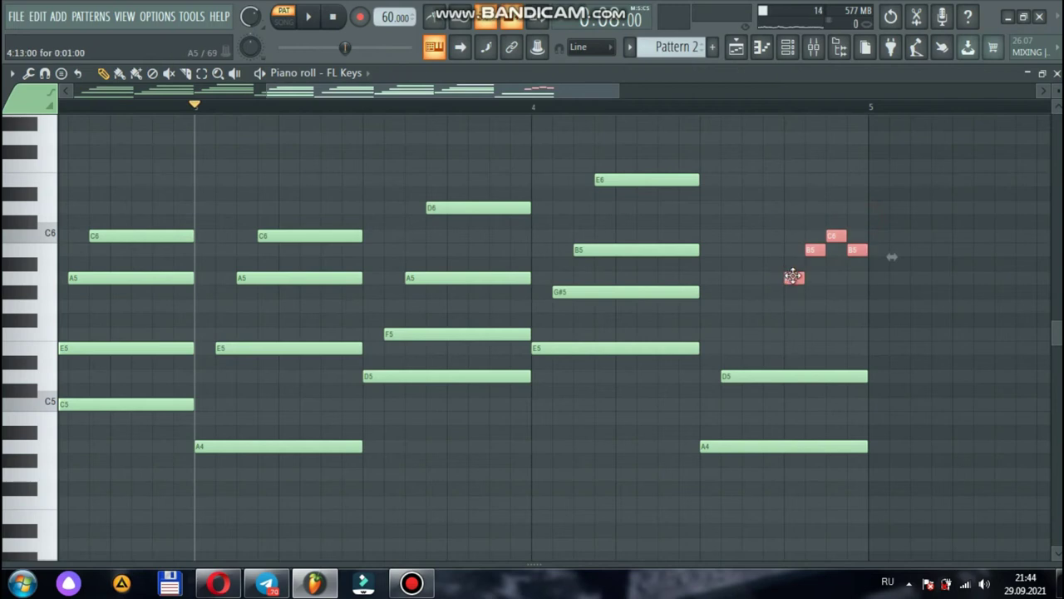
- Move the four-note run two steps earlier, follow it with a two-step A5 and a four-step A5 starting bar 5, and play the ending
drag(795, 277, 753, 277)
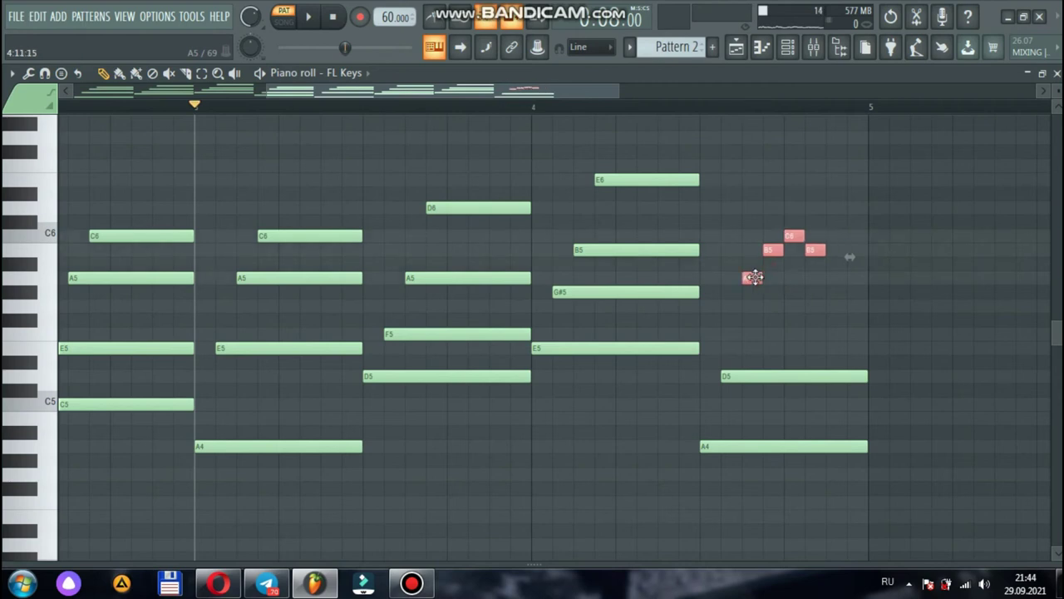
click(832, 278)
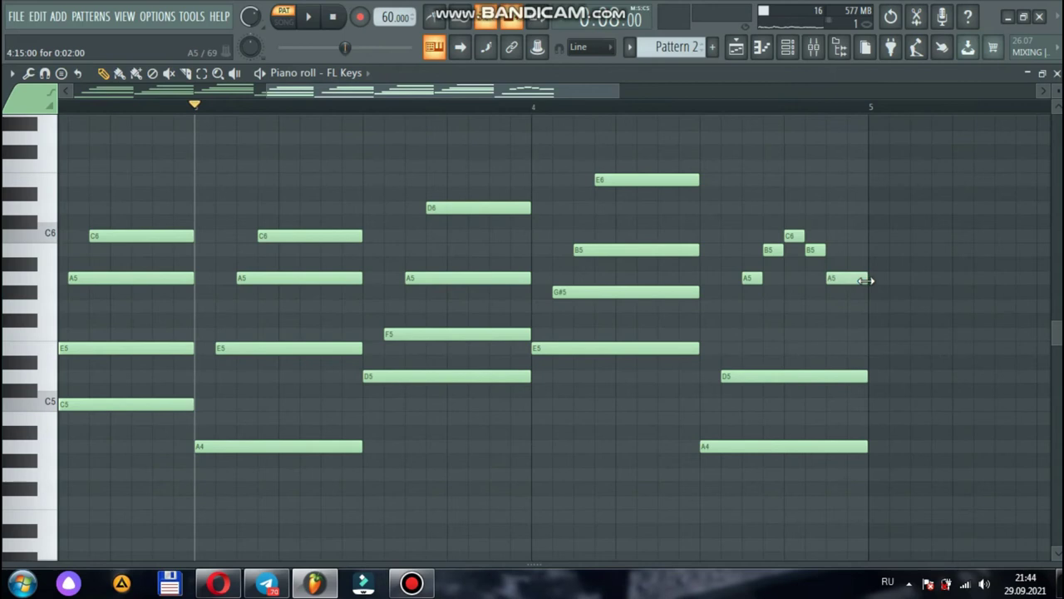
click(876, 283)
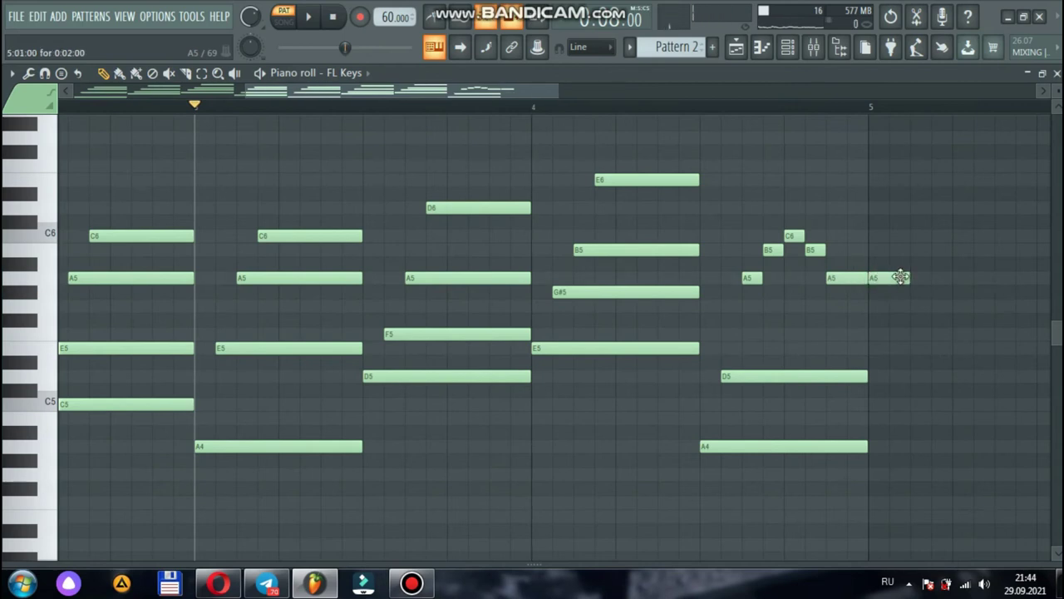
key(space)
drag(907, 276, 946, 276)
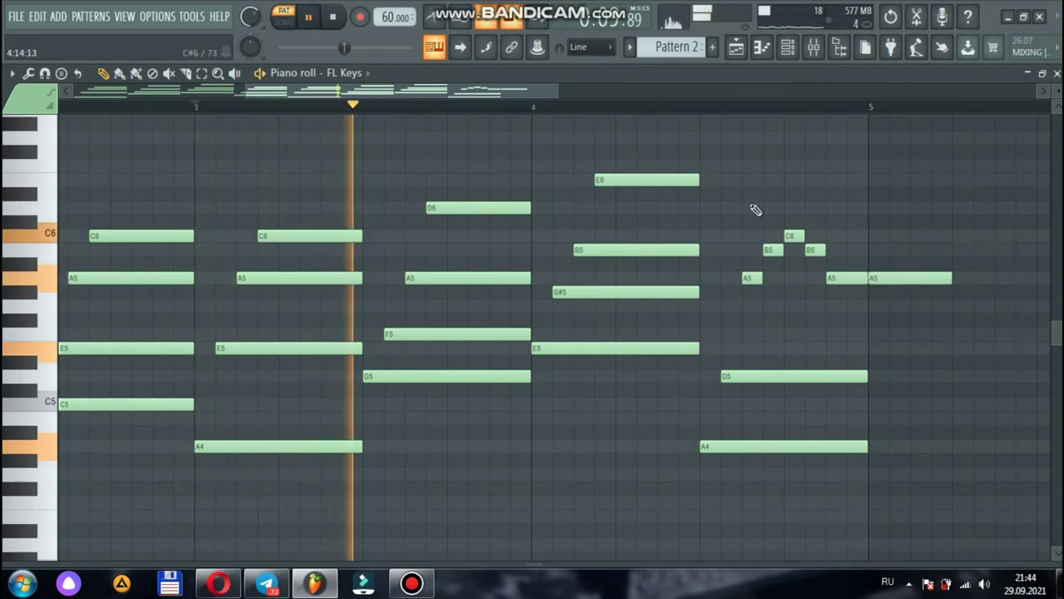
drag(523, 90, 668, 94)
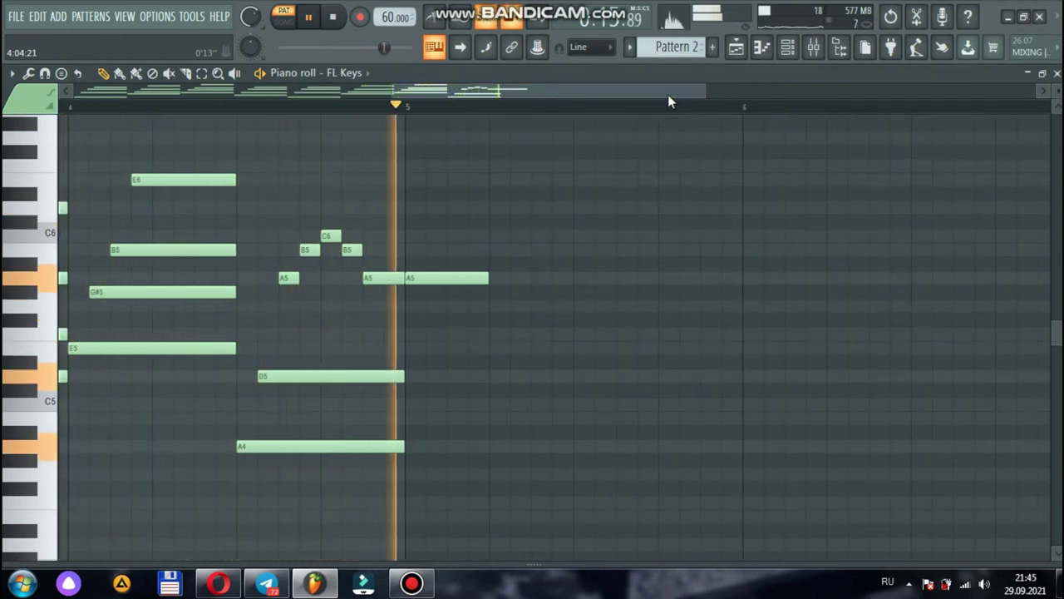
key(space)
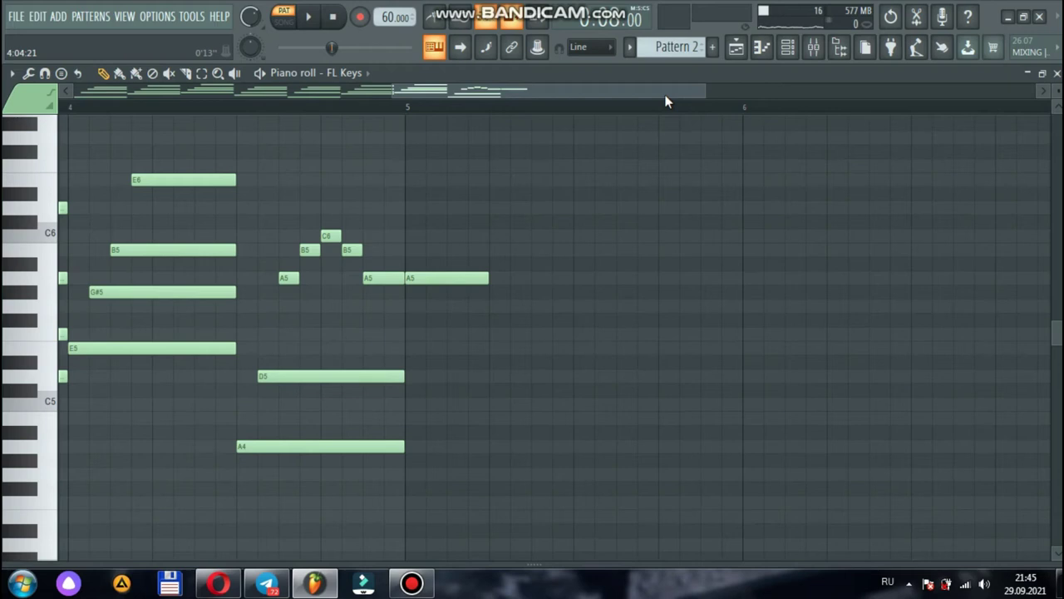
- Shorten bar 4's closing D5 to five steps and A4 to six steps, and add a one-step D5 at the bar's end
key(space)
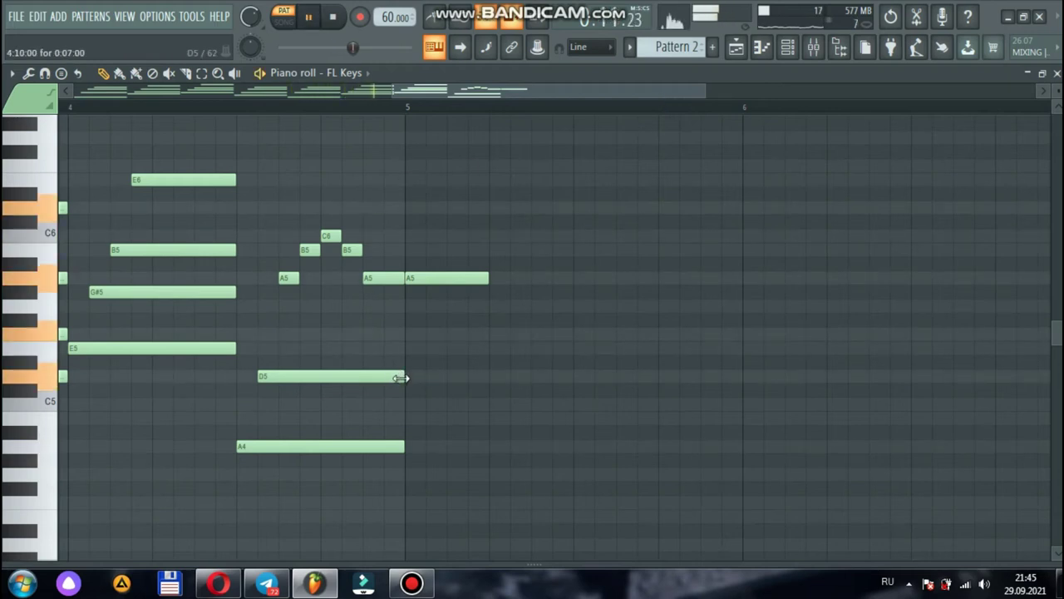
drag(400, 378, 360, 306)
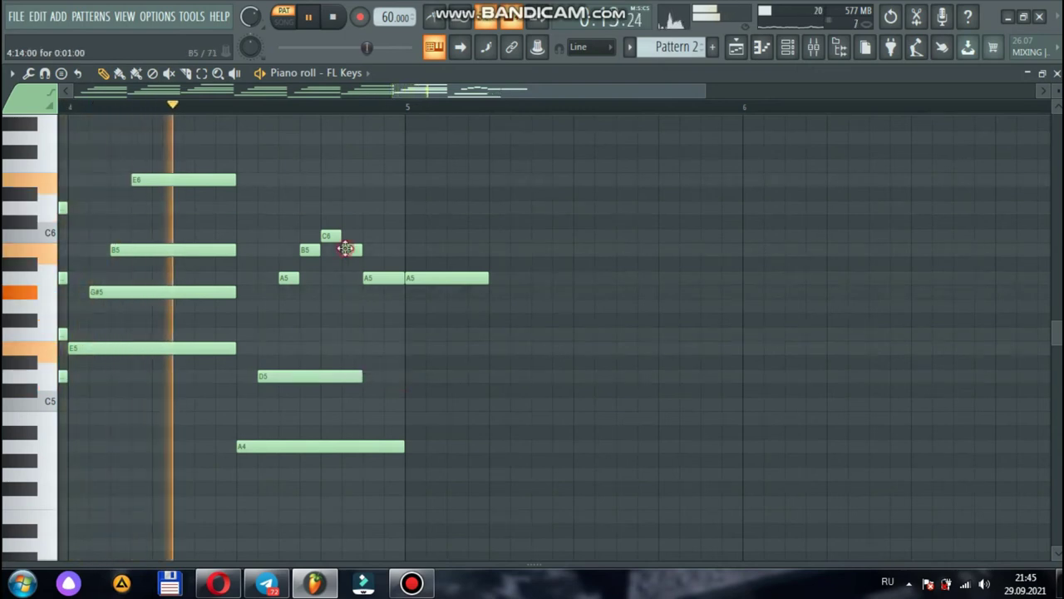
click(394, 379)
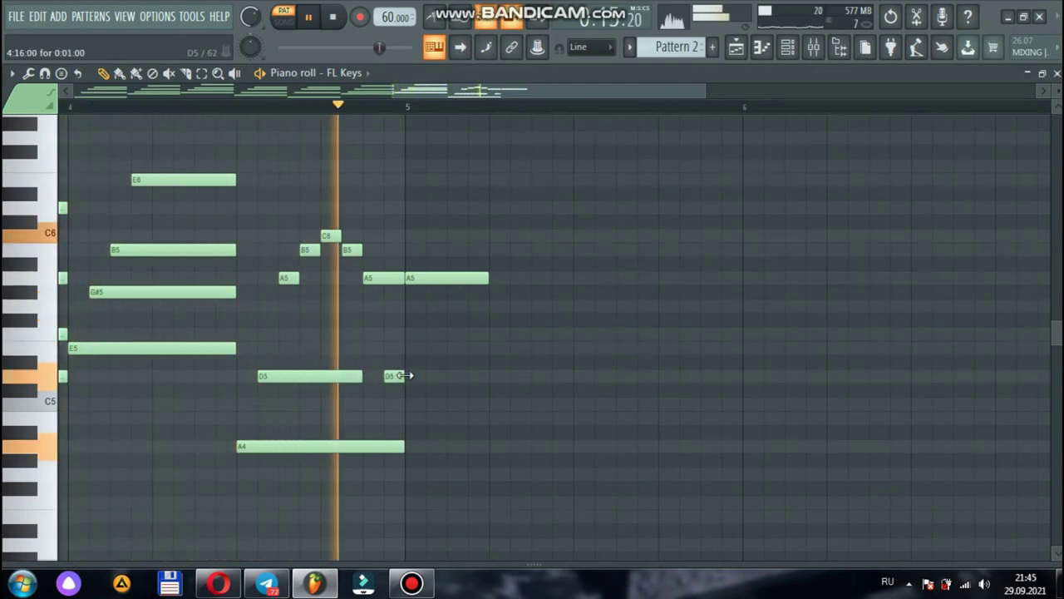
key(space)
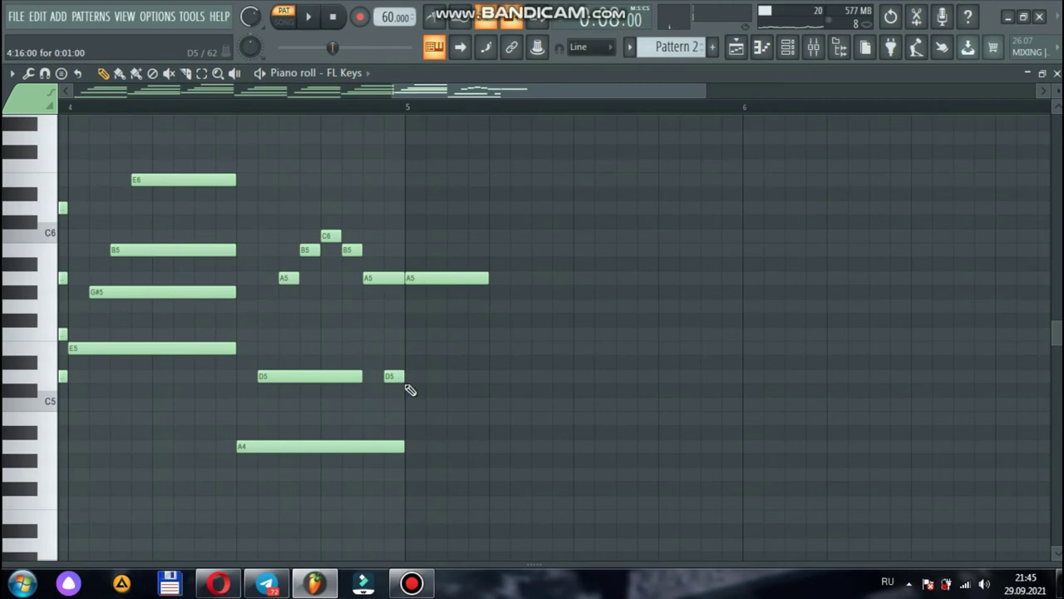
drag(405, 446, 371, 438)
- Shorten all chord notes from bar 1 through the first half of bar 4 by two steps and play the pattern
drag(398, 90, 285, 96)
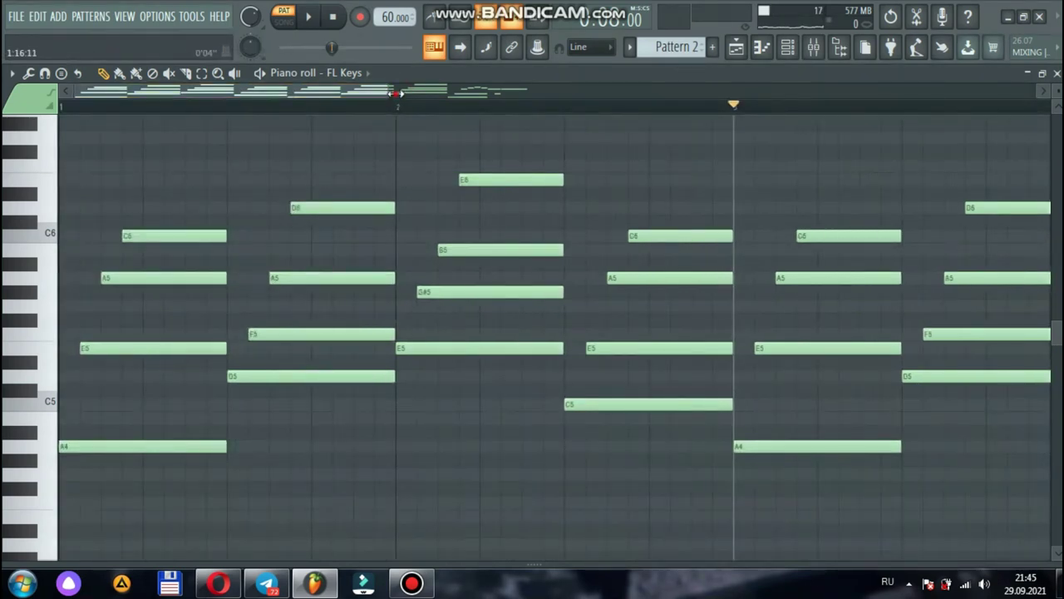
drag(392, 92, 755, 95)
drag(582, 133, 83, 551)
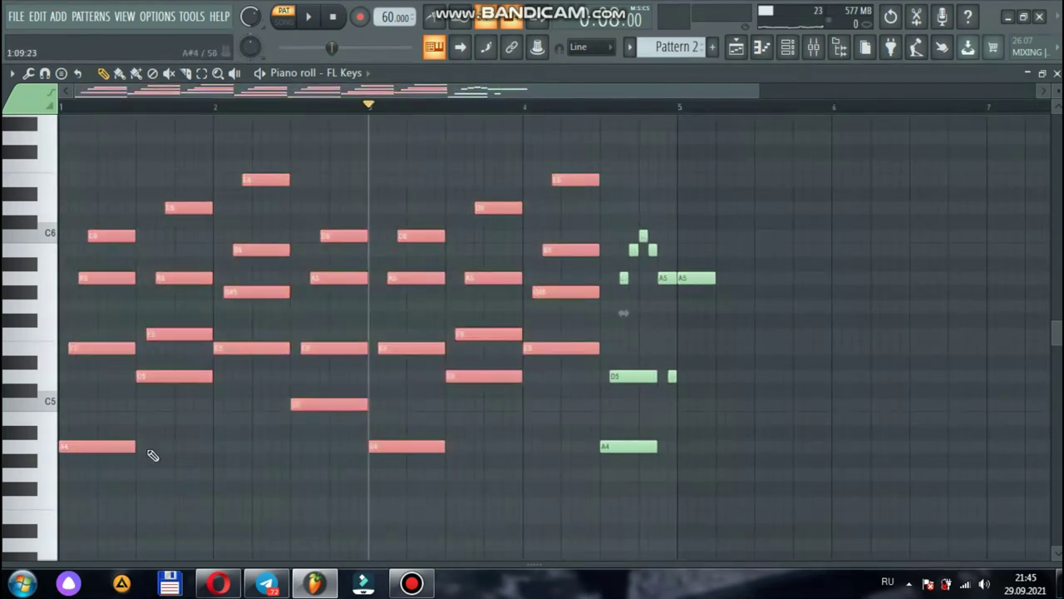
drag(136, 447, 116, 442)
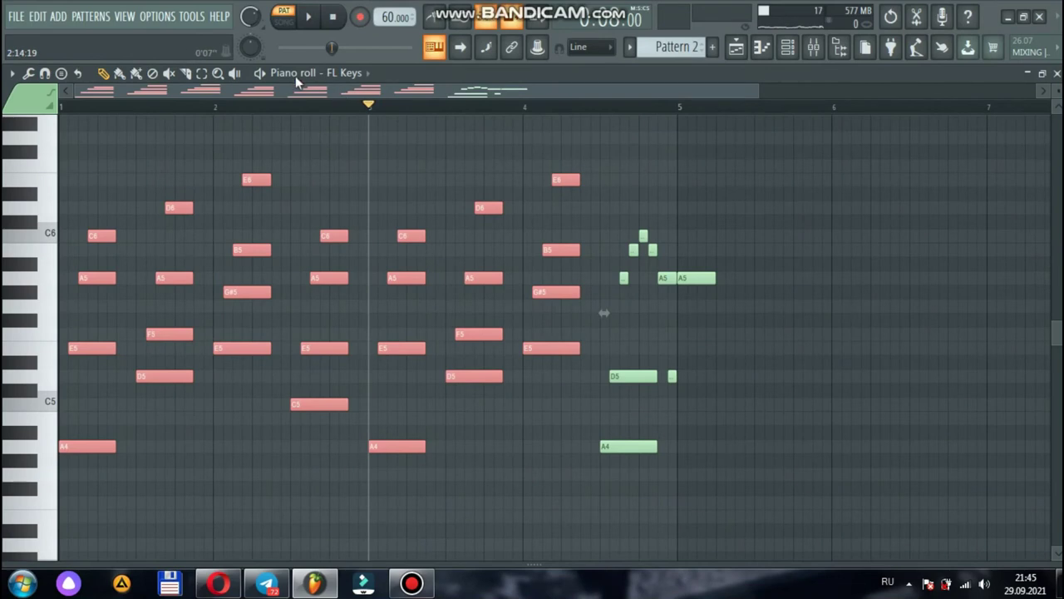
click(260, 73)
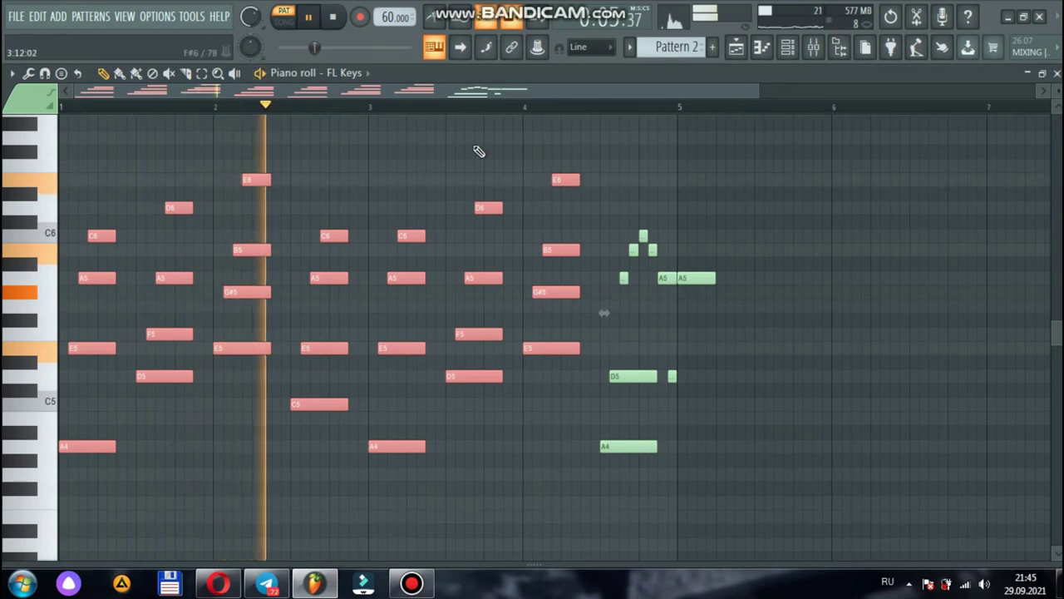
click(474, 140)
right_click(486, 140)
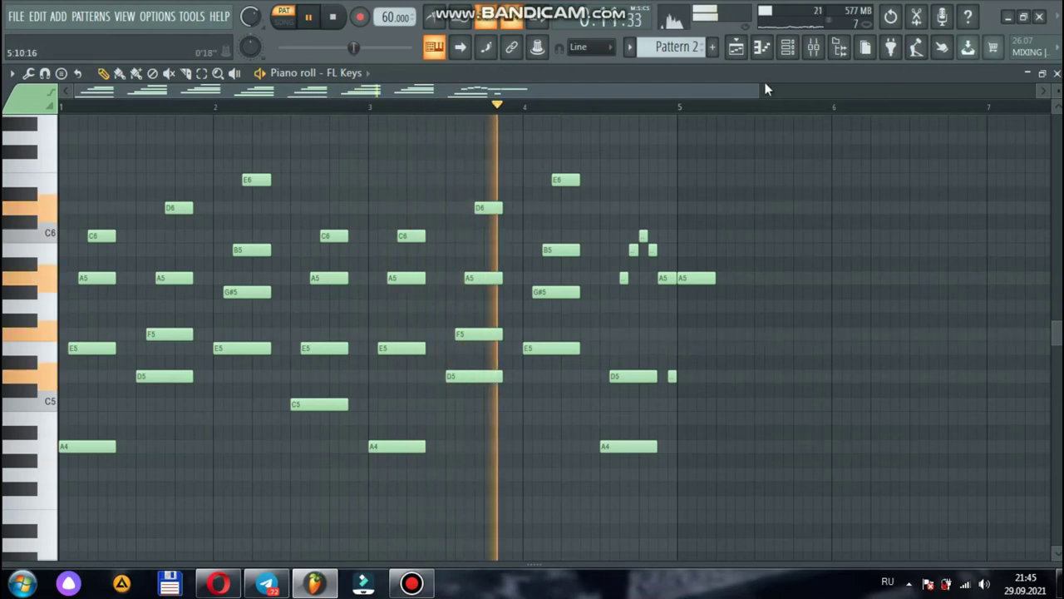
drag(758, 91, 595, 103)
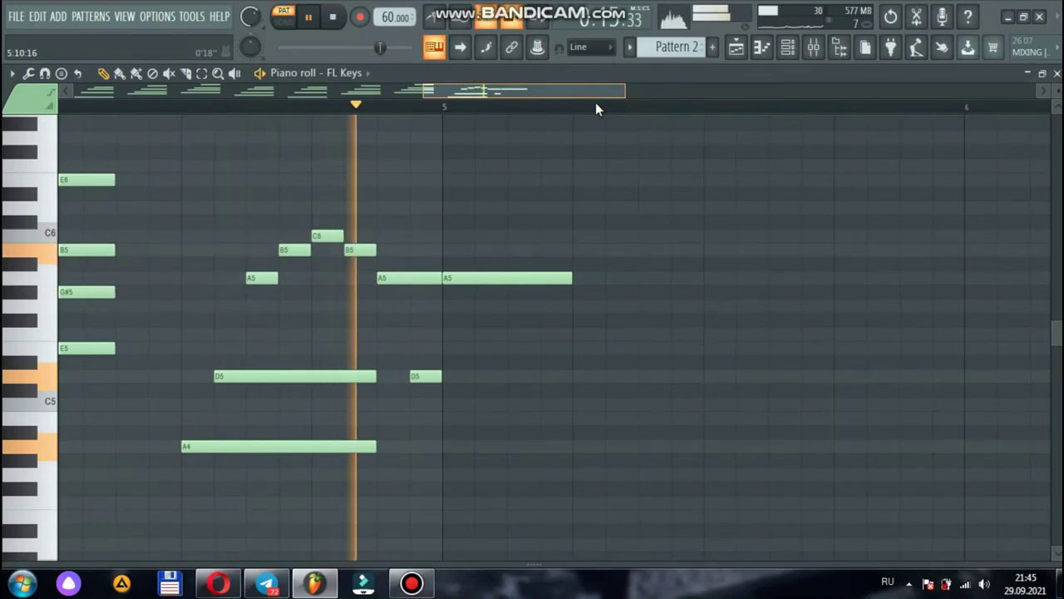
key(space)
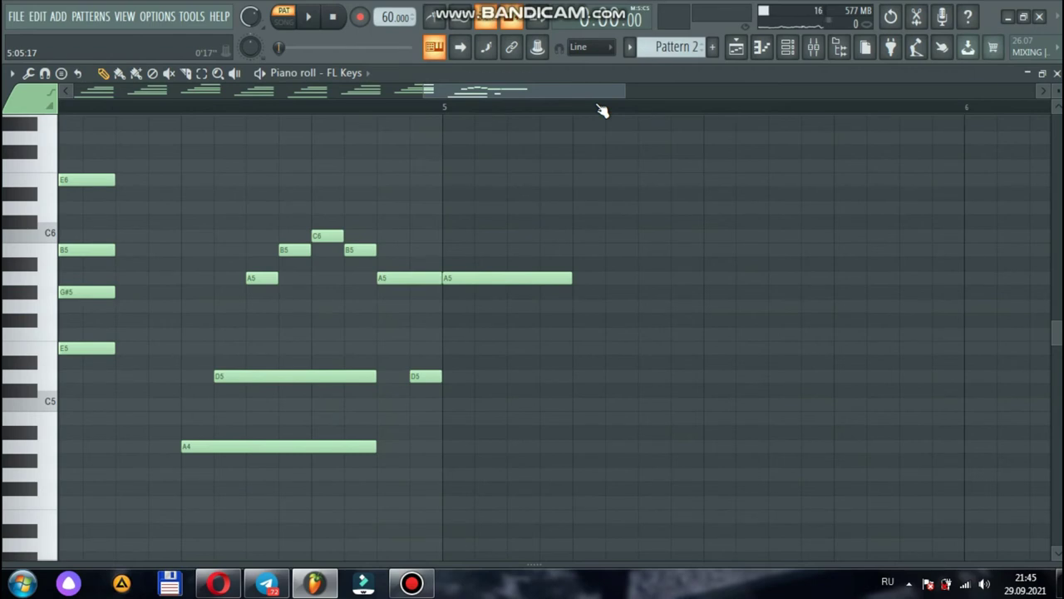
- Lengthen the A5 note at the start of bar 5 to six steps and play from the run in bar 4
drag(452, 94, 499, 98)
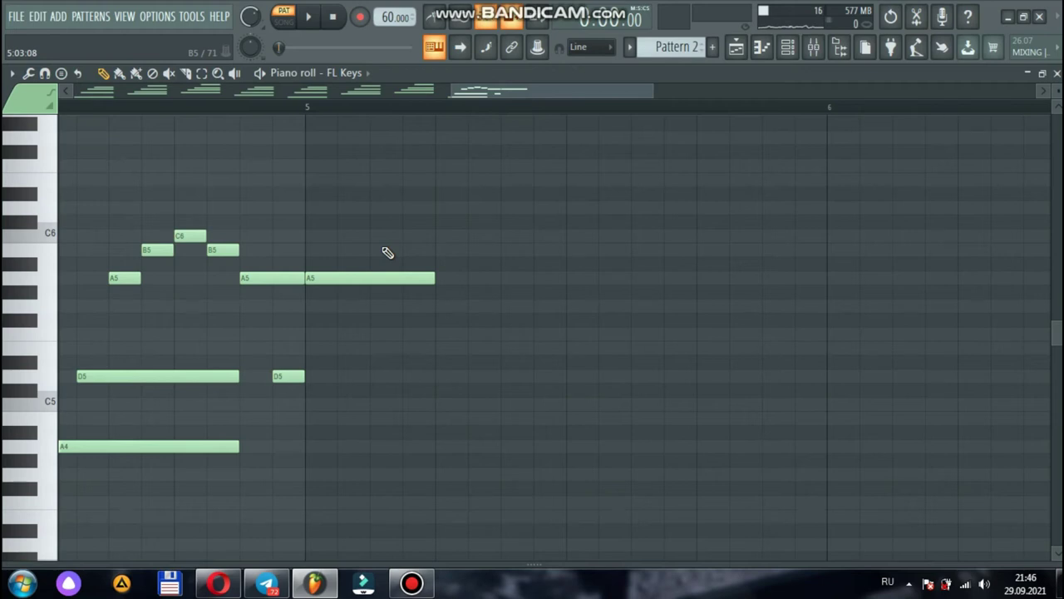
drag(435, 278, 502, 278)
key(space)
click(78, 105)
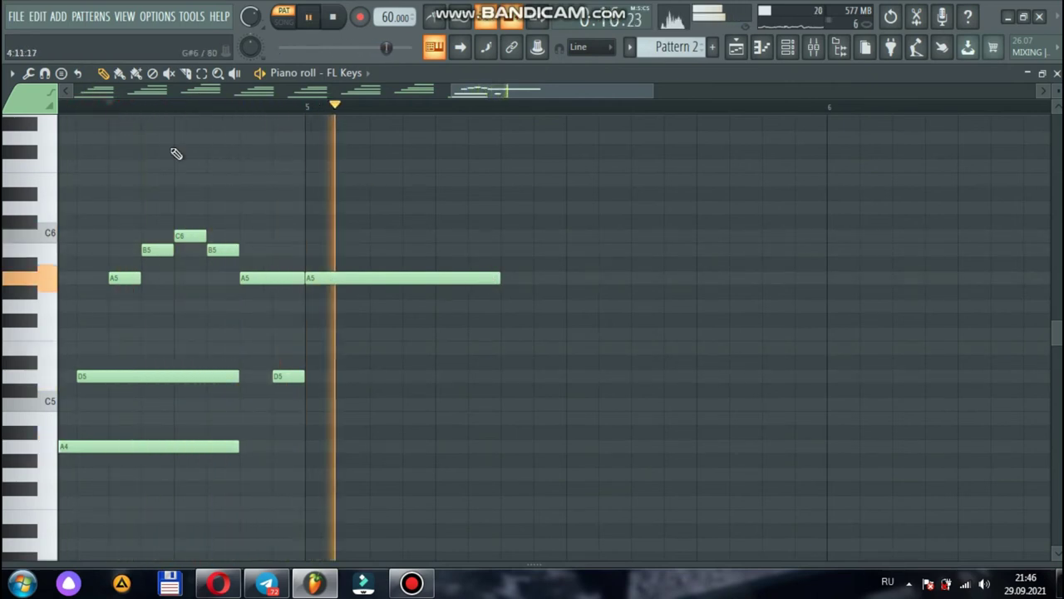
key(space)
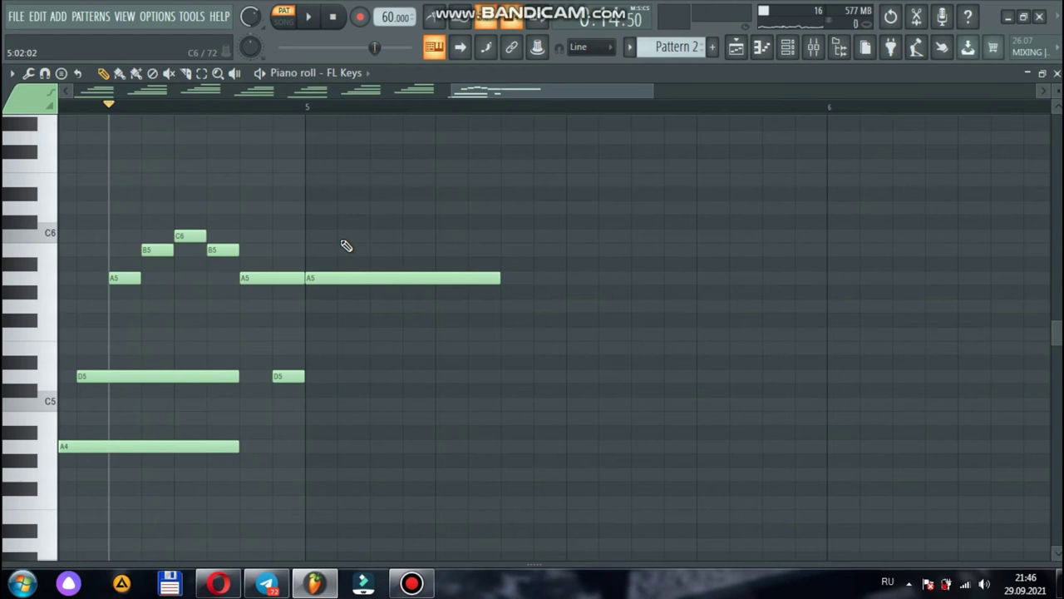
- Add a five-step C6 note above the bar 5 A5, starting one step after it and ending together with it
click(340, 237)
drag(349, 236, 311, 236)
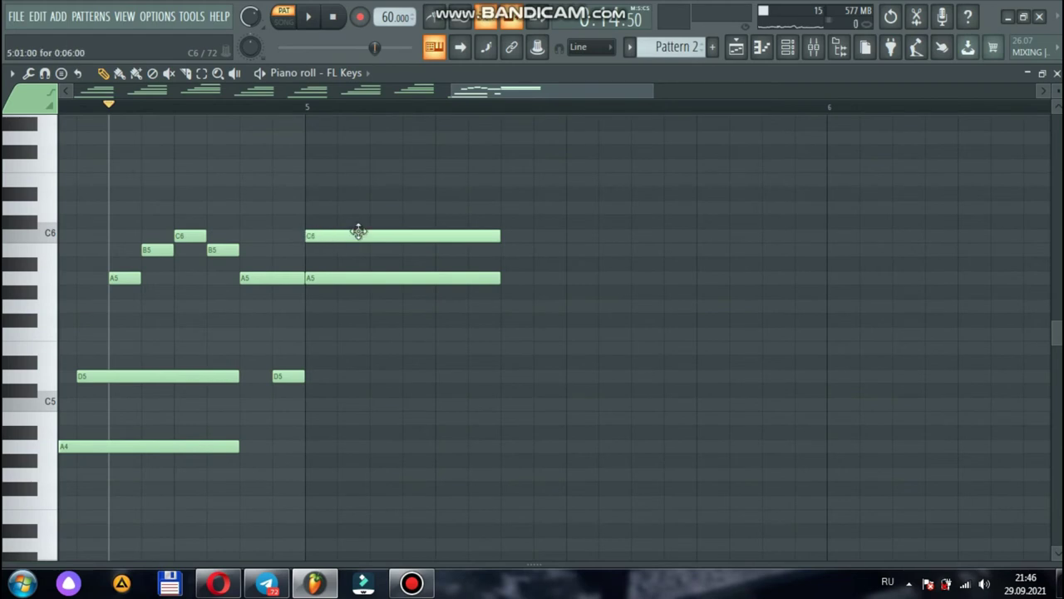
click(494, 233)
drag(472, 234, 441, 235)
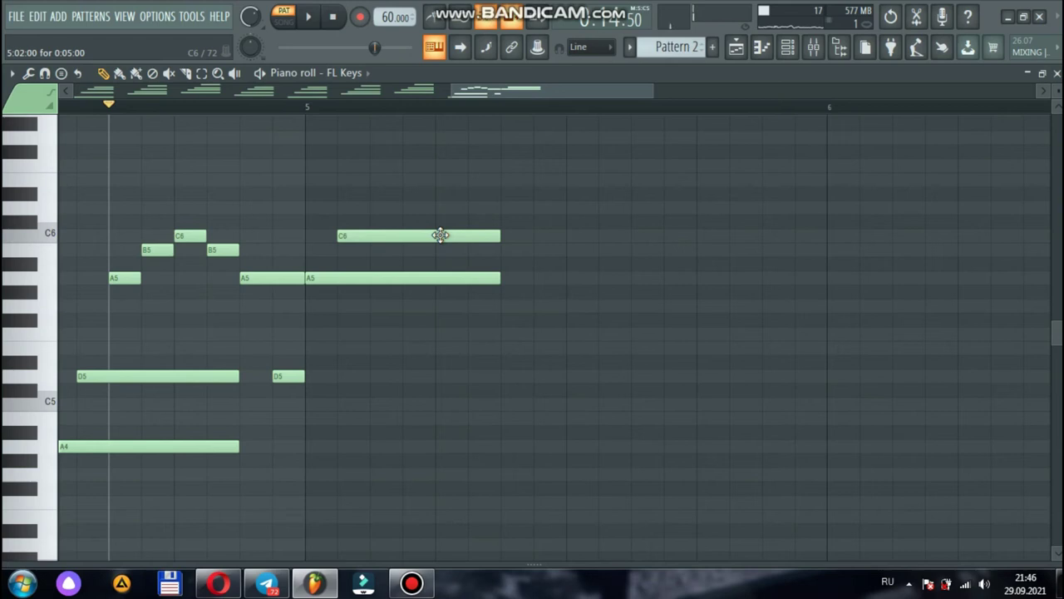
- Complete the first bar 5 chord with a four-step E6 on step 3 and a three-step A6 on step 4, playing the passage
click(377, 198)
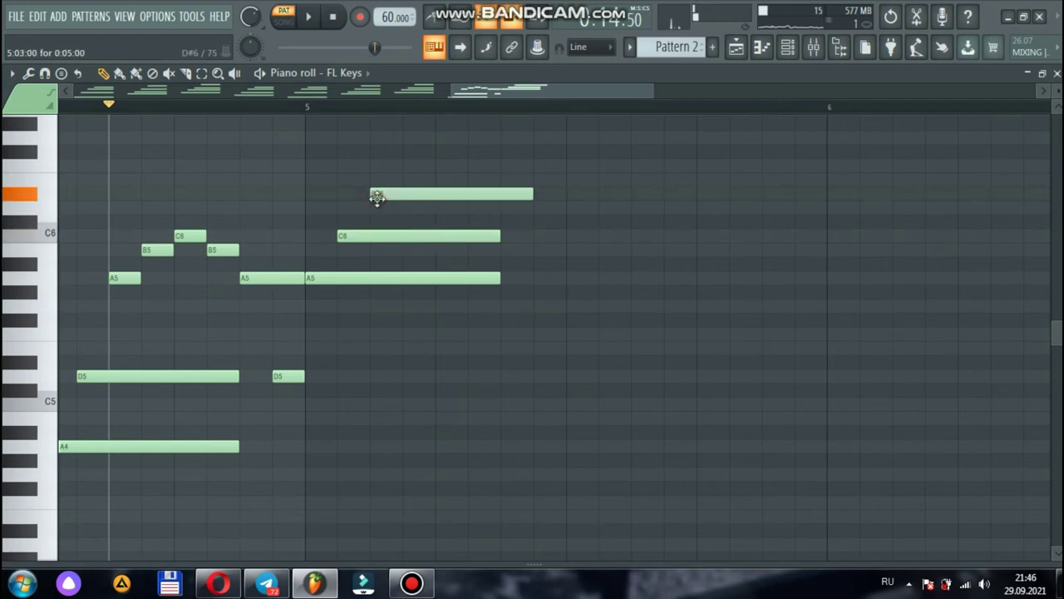
drag(375, 186, 374, 178)
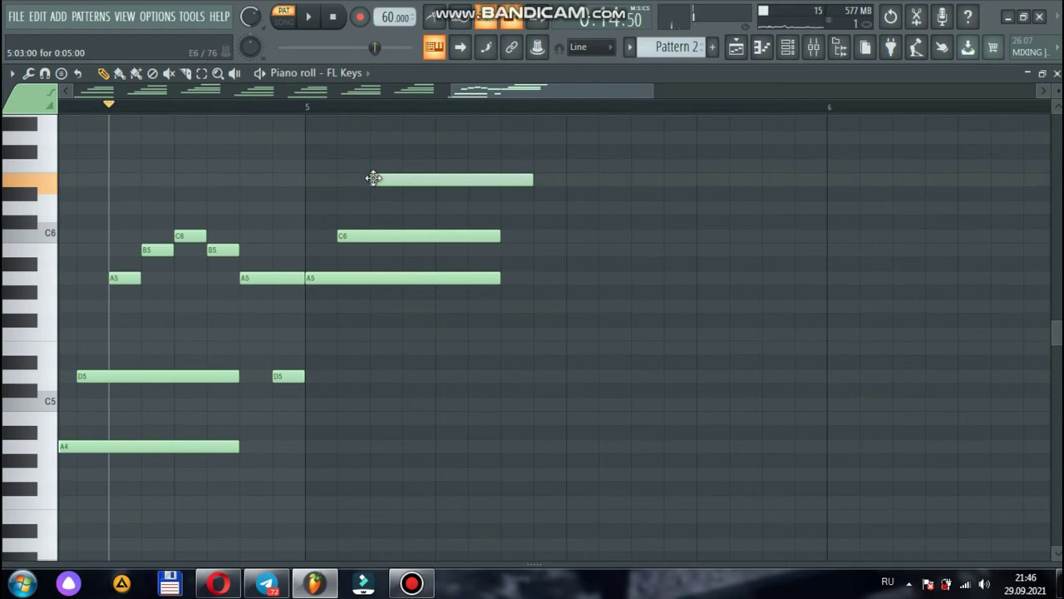
key(space)
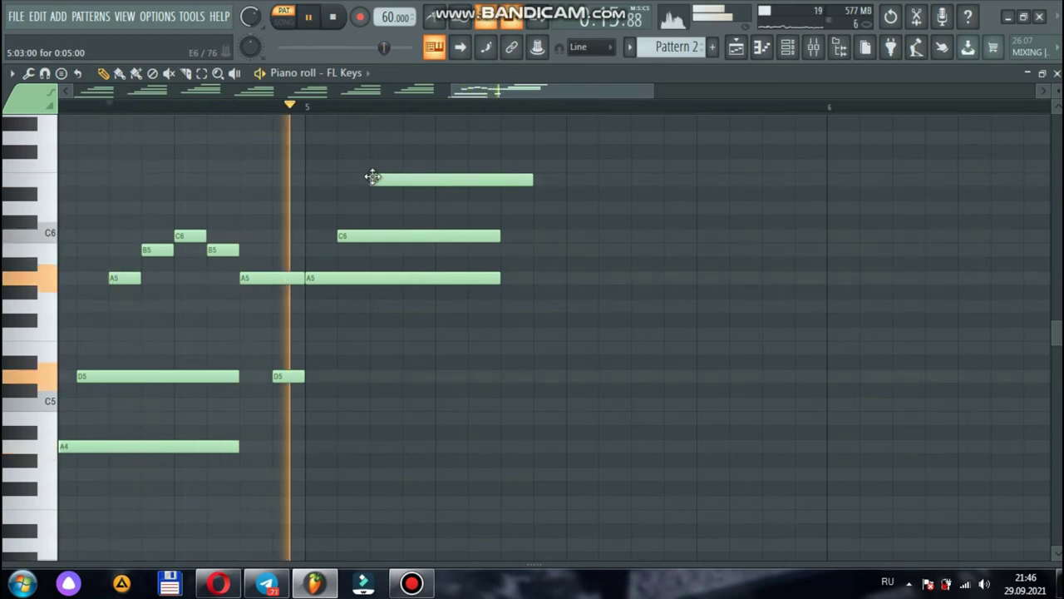
key(space)
drag(531, 179, 501, 179)
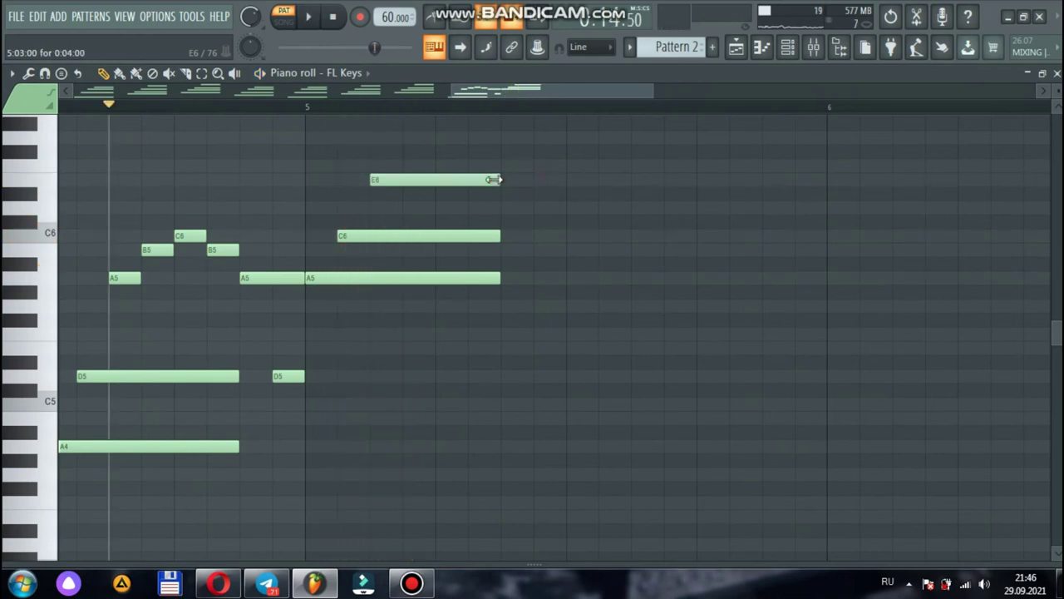
mouse_move(406, 130)
mouse_down()
mouse_move(407, 103)
mouse_move(386, 175)
mouse_move(399, 207)
mouse_up()
key(space)
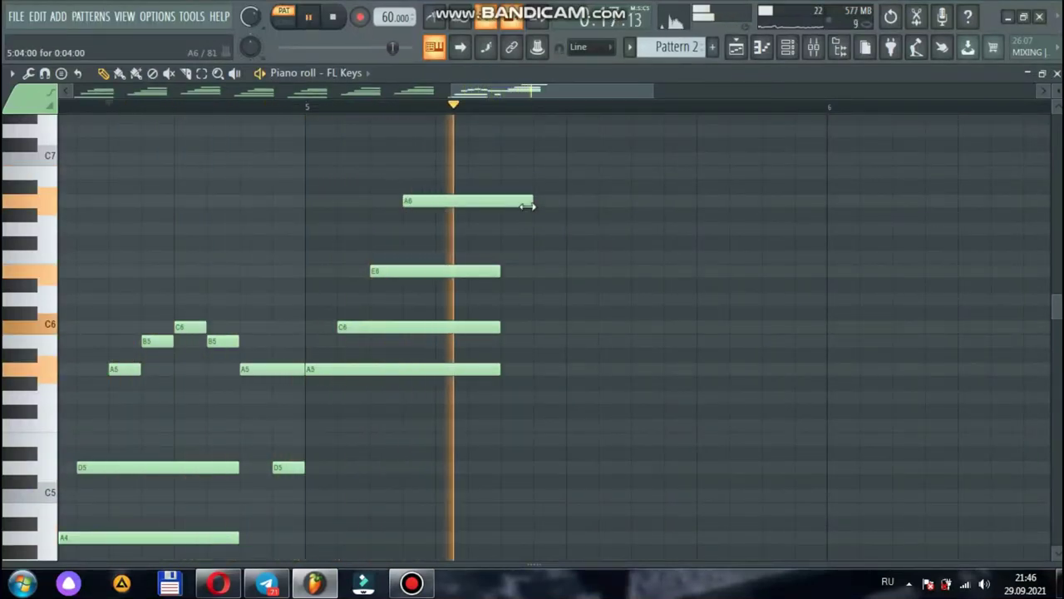
key(space)
drag(530, 204, 505, 202)
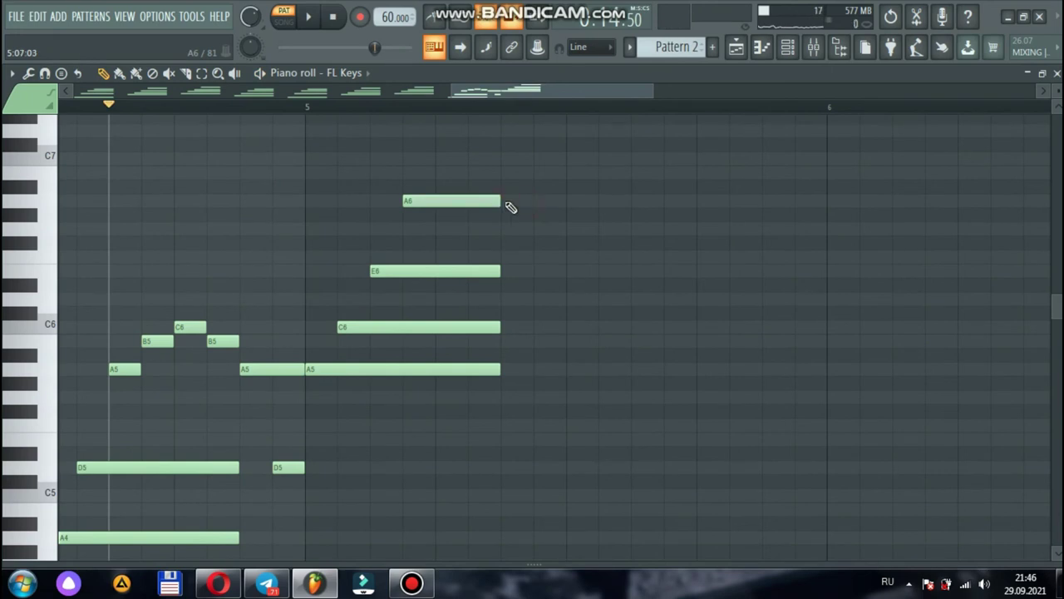
- Draw a staggered D6, F6, A6 and D7 chord in the second half of bar 5, with lengths of six, five, four and three steps
click(570, 300)
click(466, 337)
right_click(484, 336)
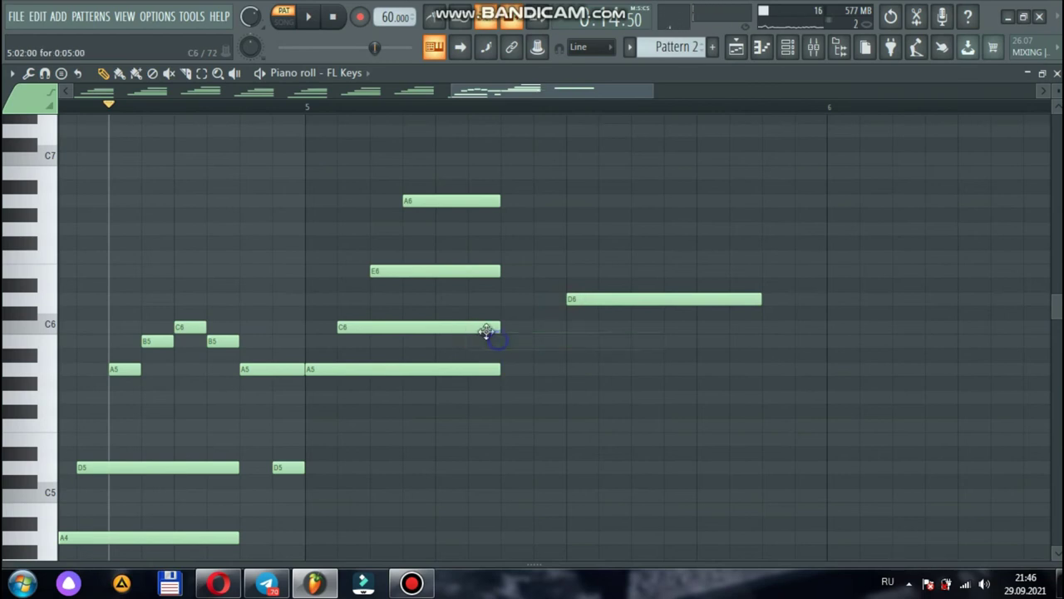
click(565, 258)
drag(564, 258, 597, 258)
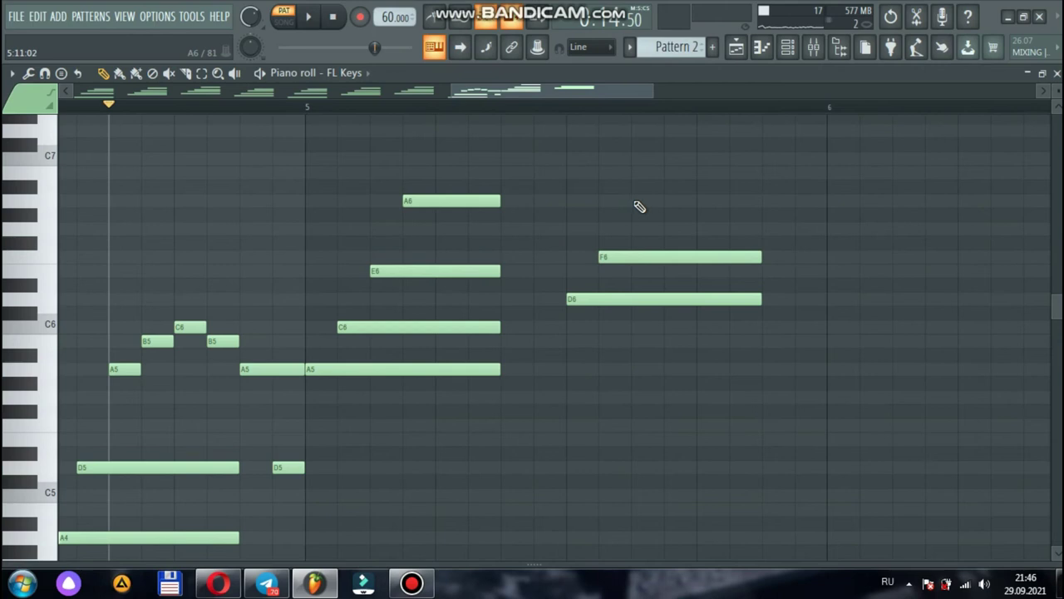
click(640, 206)
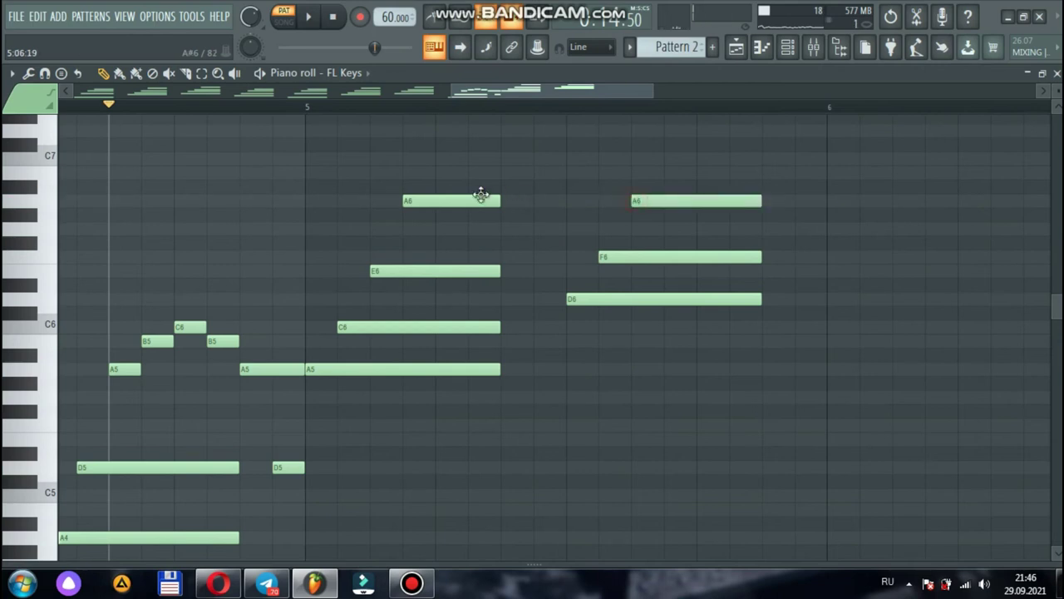
click(668, 130)
- Set the playback start to bar 5 and play the two new chords
key(space)
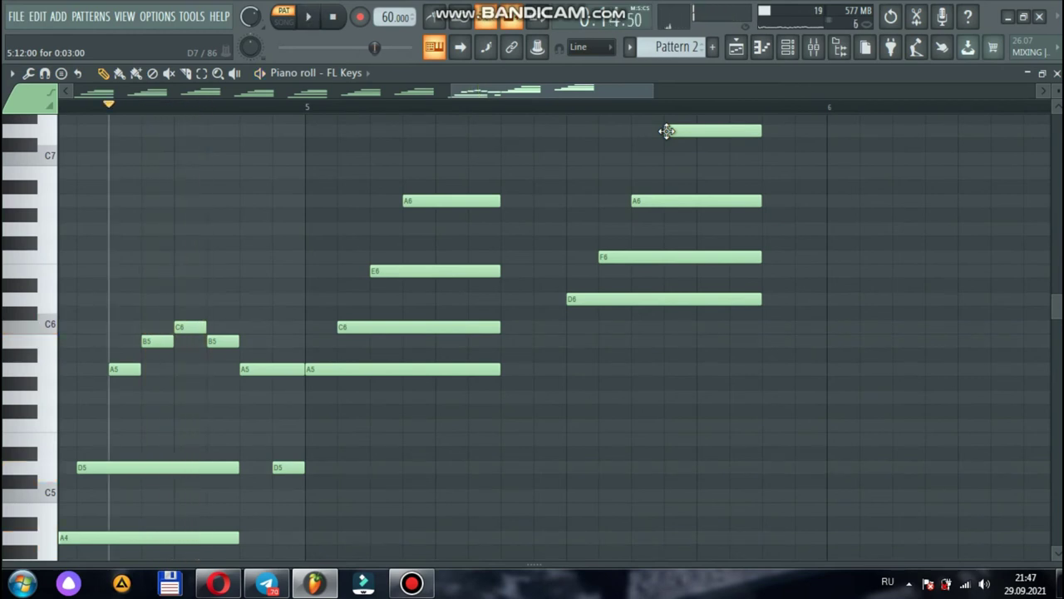
click(312, 108)
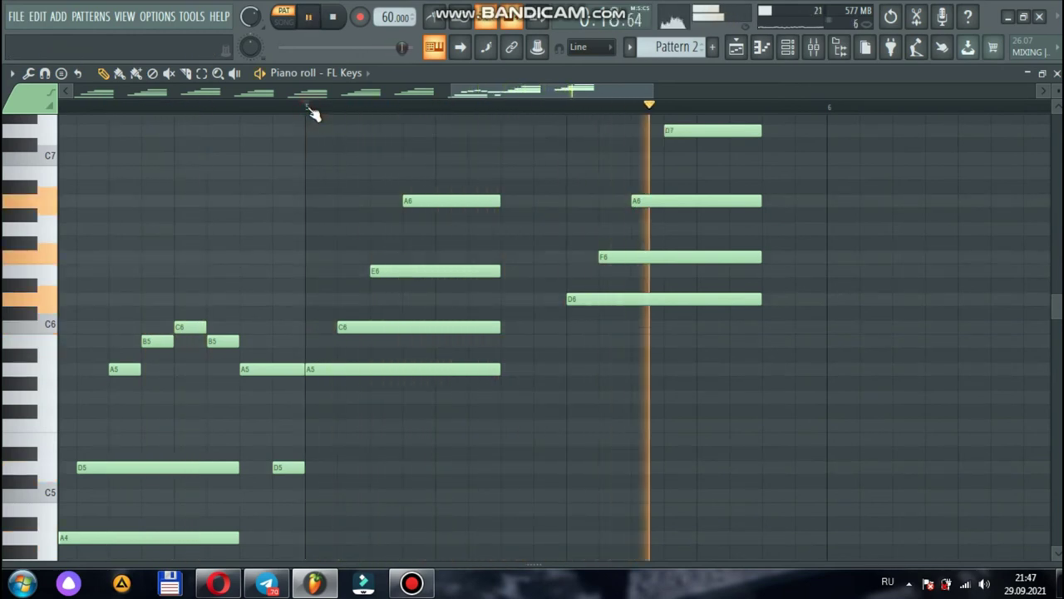
key(space)
drag(486, 91, 504, 89)
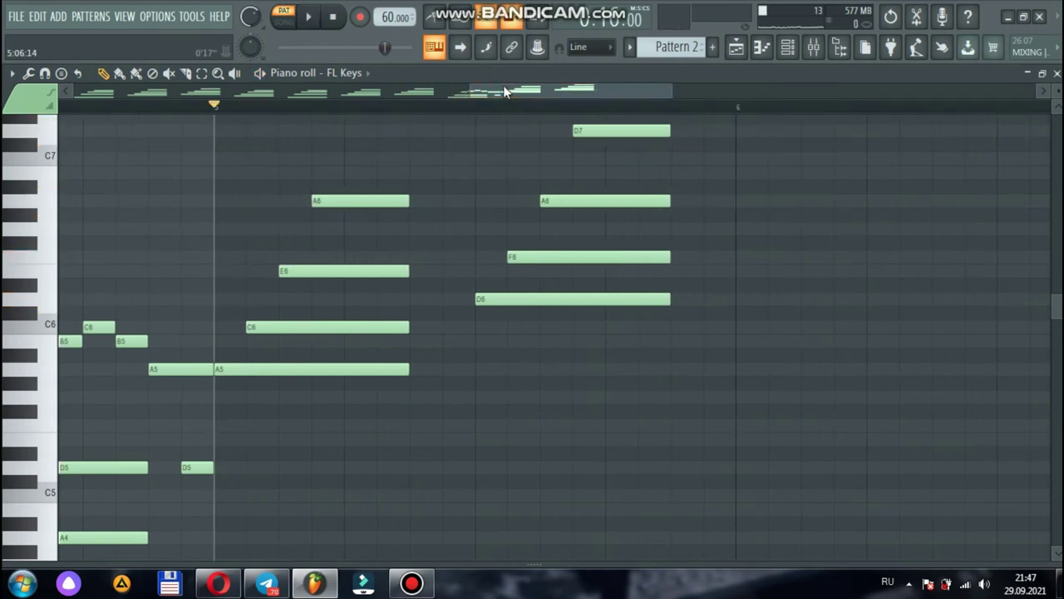
click(574, 298)
drag(552, 93, 637, 94)
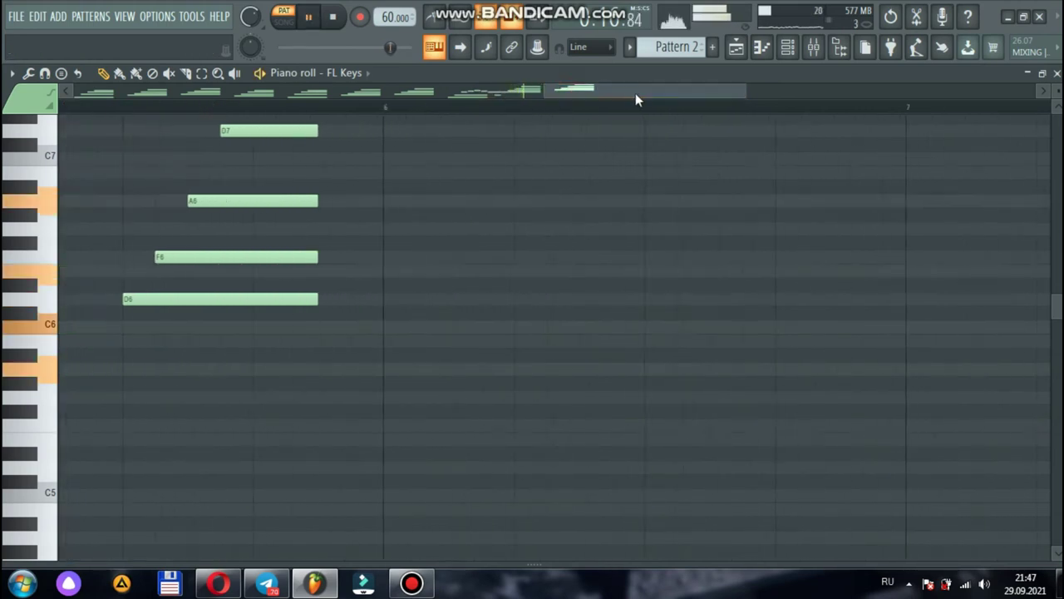
click(374, 426)
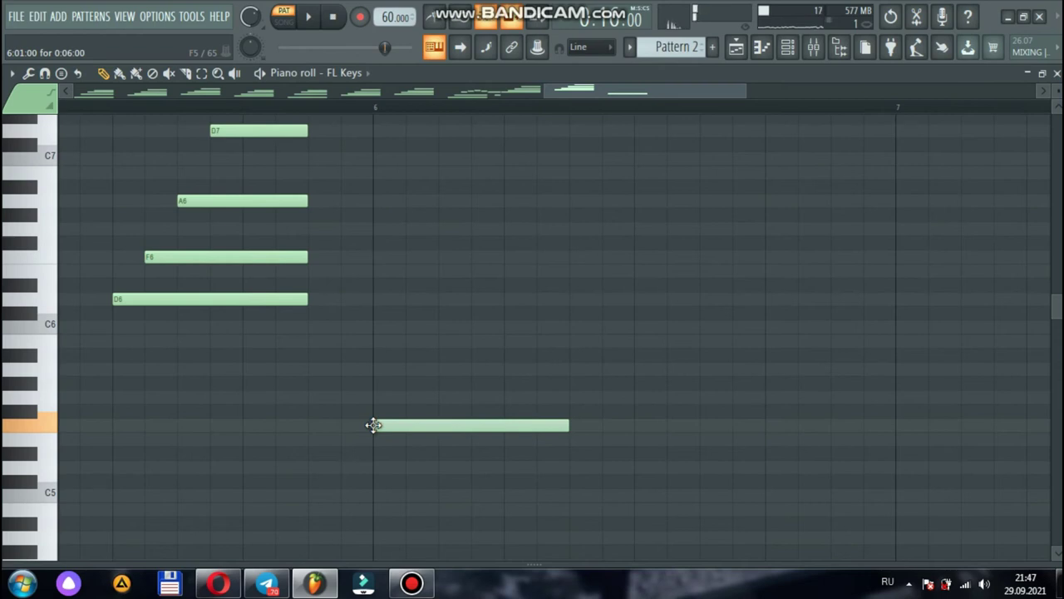
right_click(374, 425)
drag(530, 105, 521, 110)
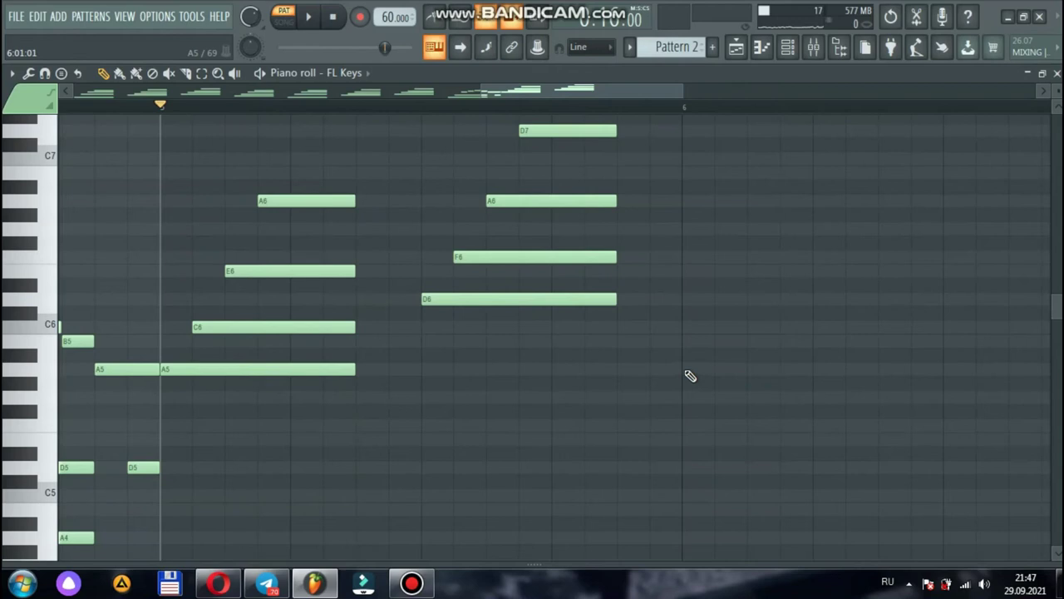
- Draw staggered D5, G#5 and B5 notes on the first three steps of bar 6, with lengths of six, five and six steps
click(683, 467)
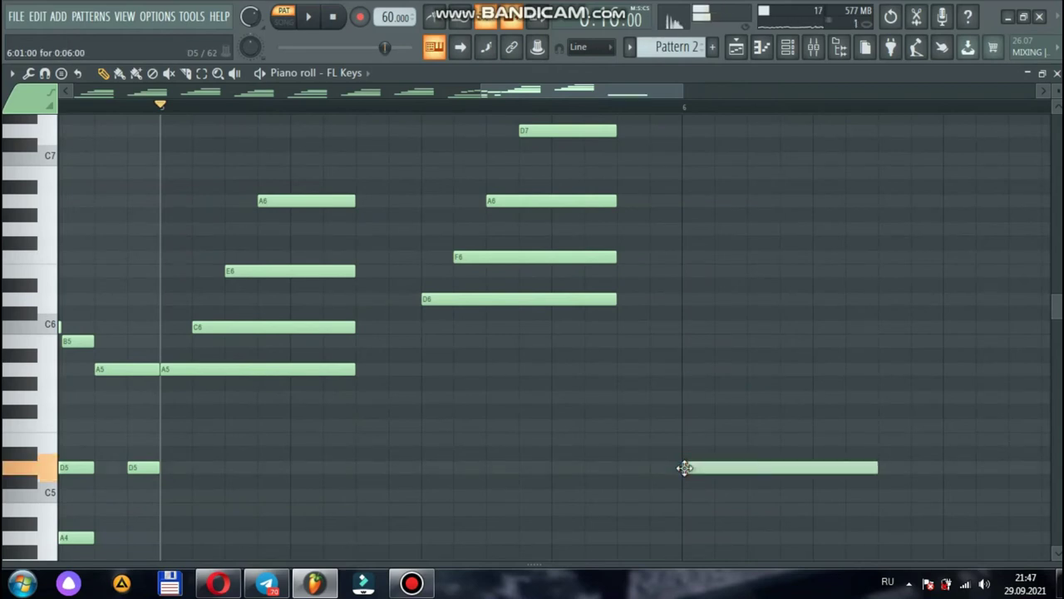
click(717, 424)
drag(717, 420, 745, 346)
click(720, 368)
right_click(770, 364)
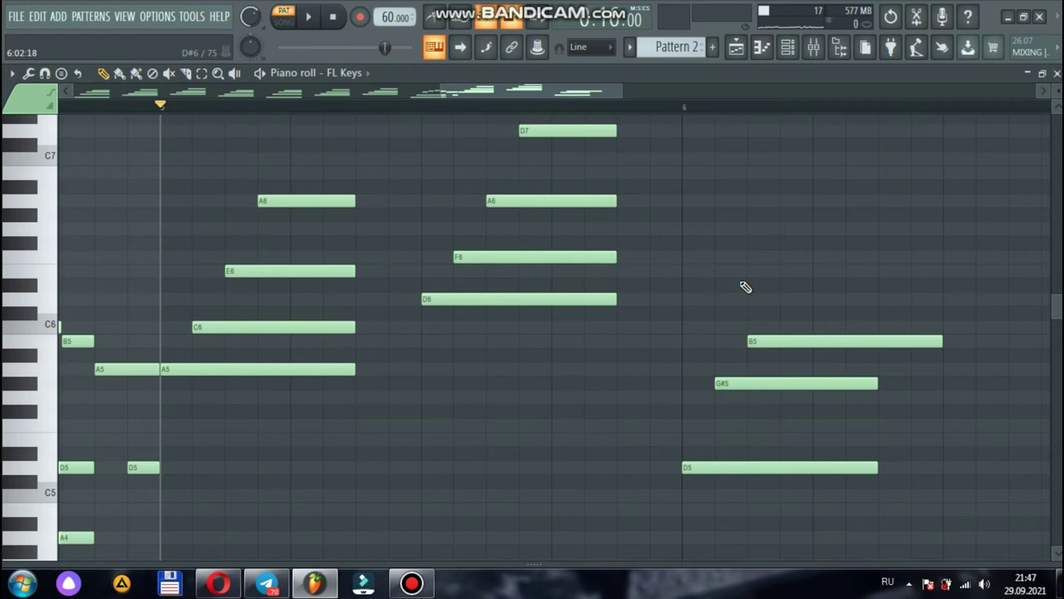
- Play from bar 5, raise the A6 in the second bar 5 chord to B6 and play the passage again
key(space)
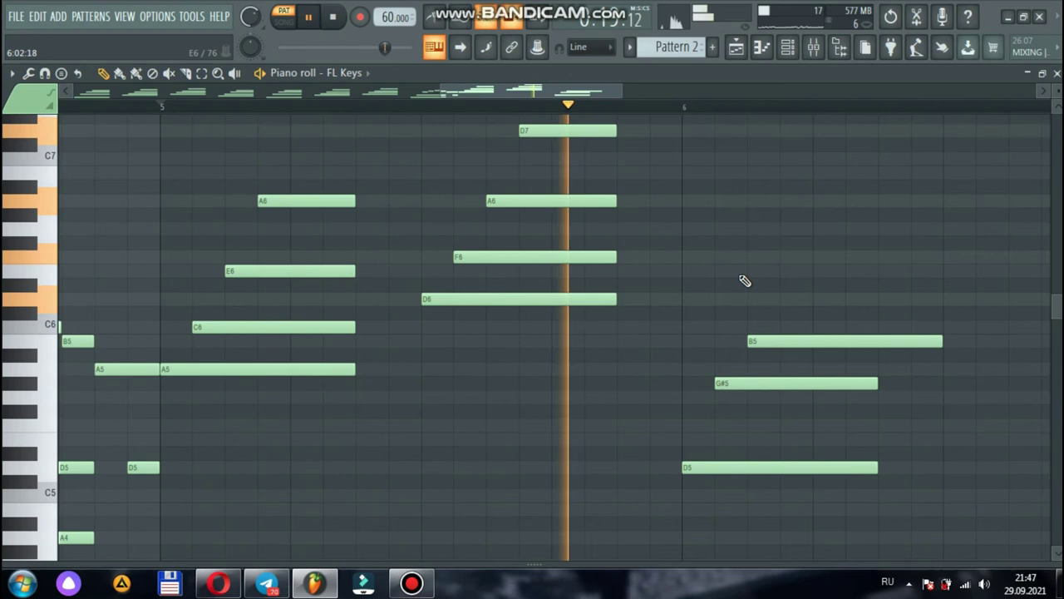
key(space)
drag(586, 203, 577, 175)
key(space)
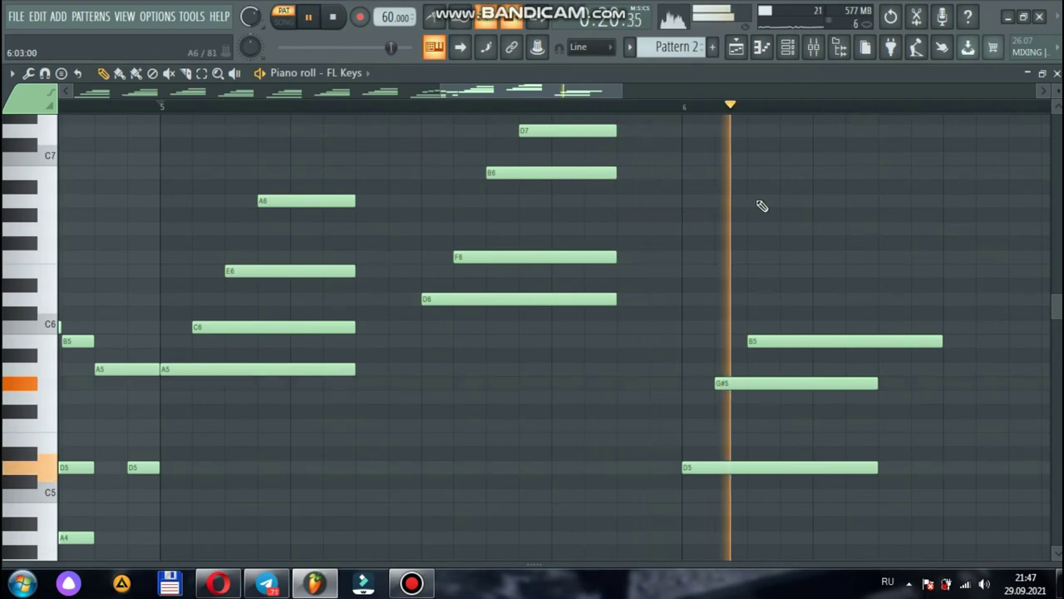
- Add a four-step A6 note on step 4 of bar 6 and play the end of that chord
click(818, 202)
key(space)
drag(864, 202, 834, 119)
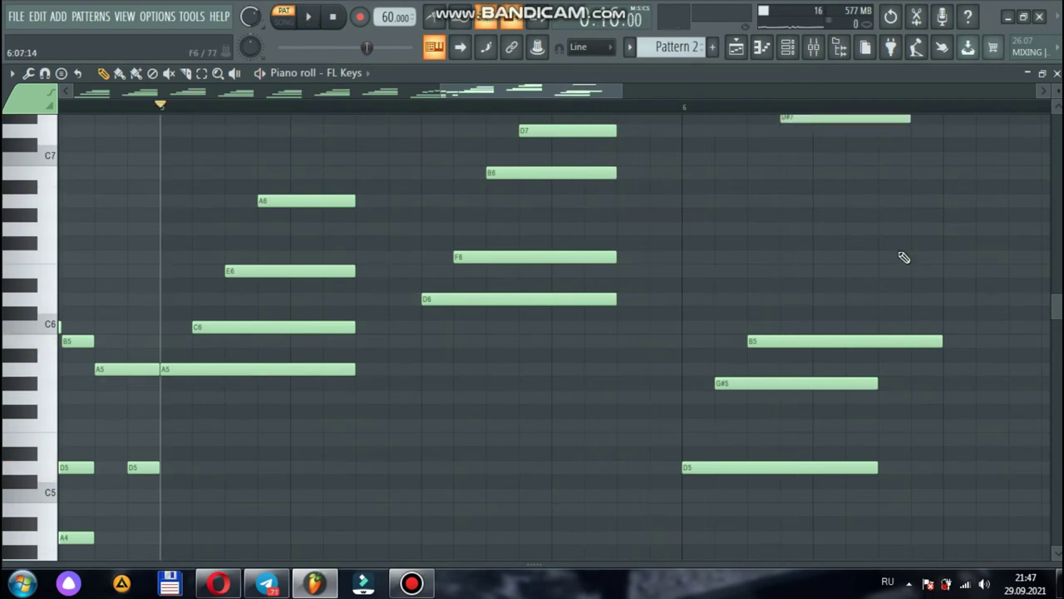
click(849, 109)
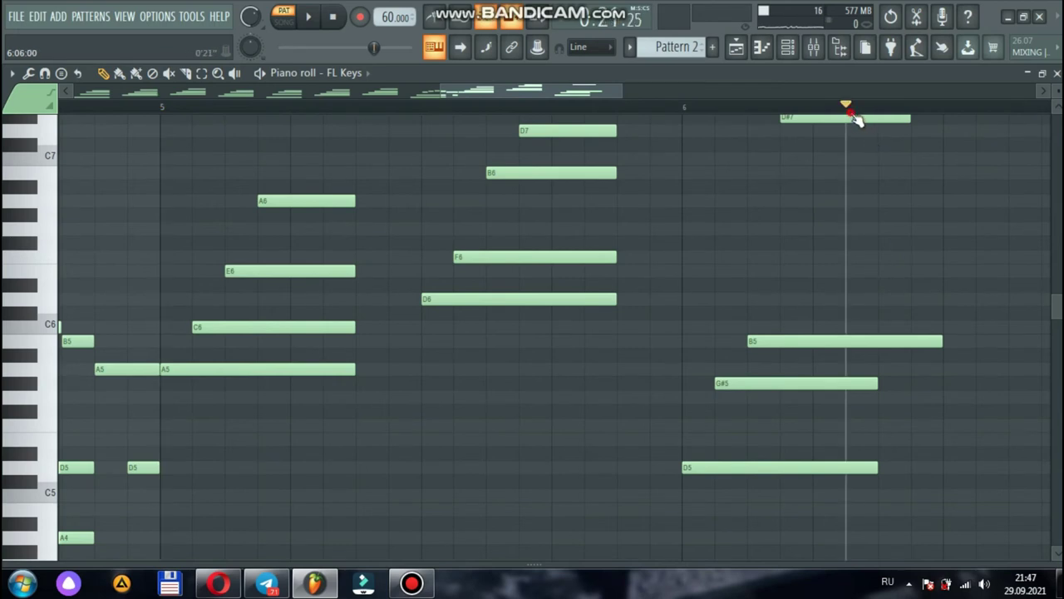
drag(840, 121, 837, 207)
key(space)
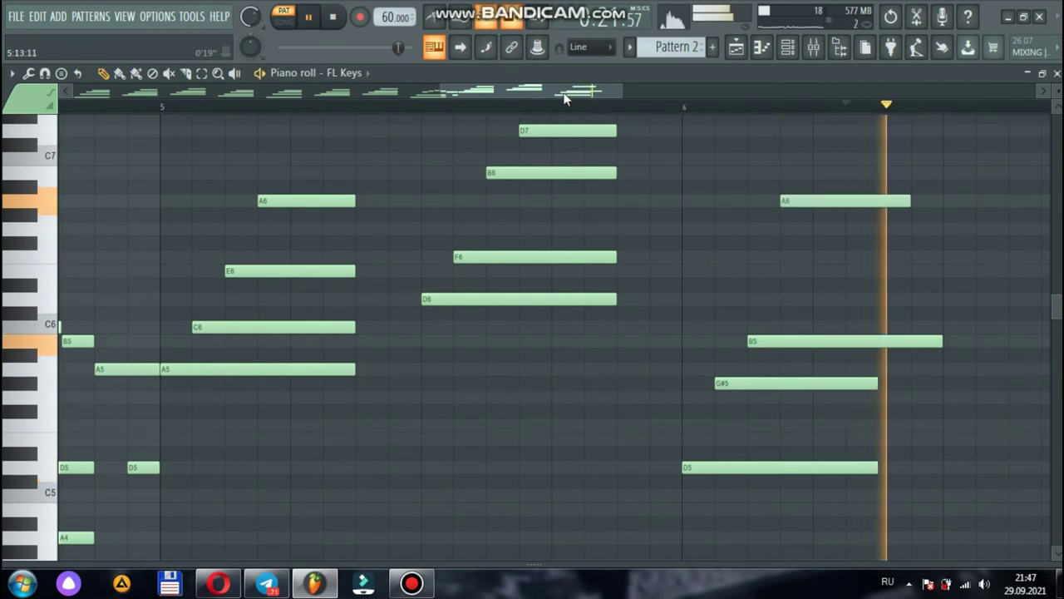
key(space)
- Set the playback start to bar 5 and play the chords through bar 6
click(166, 109)
key(space)
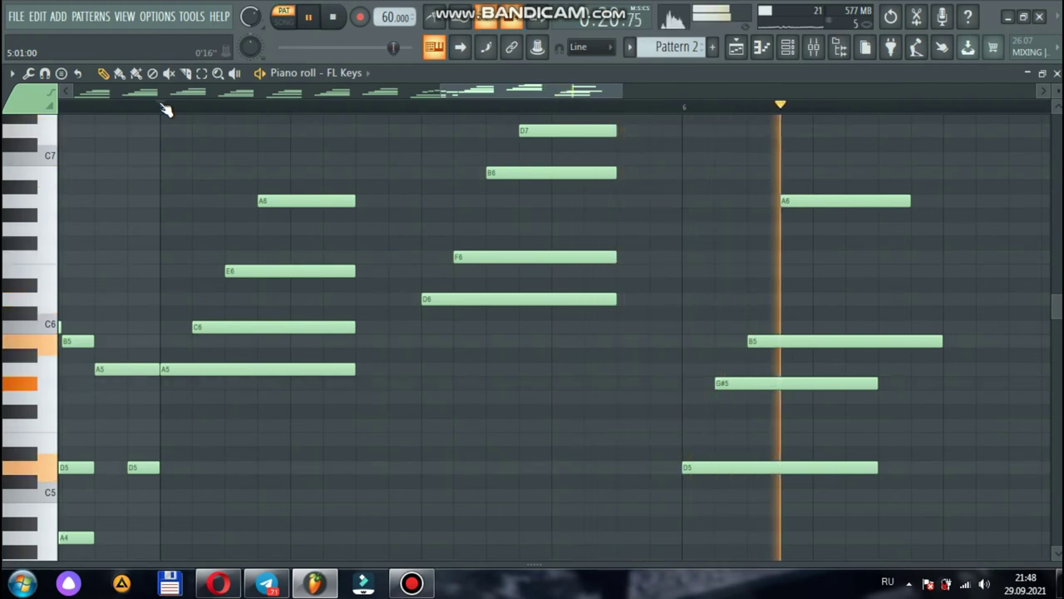
key(space)
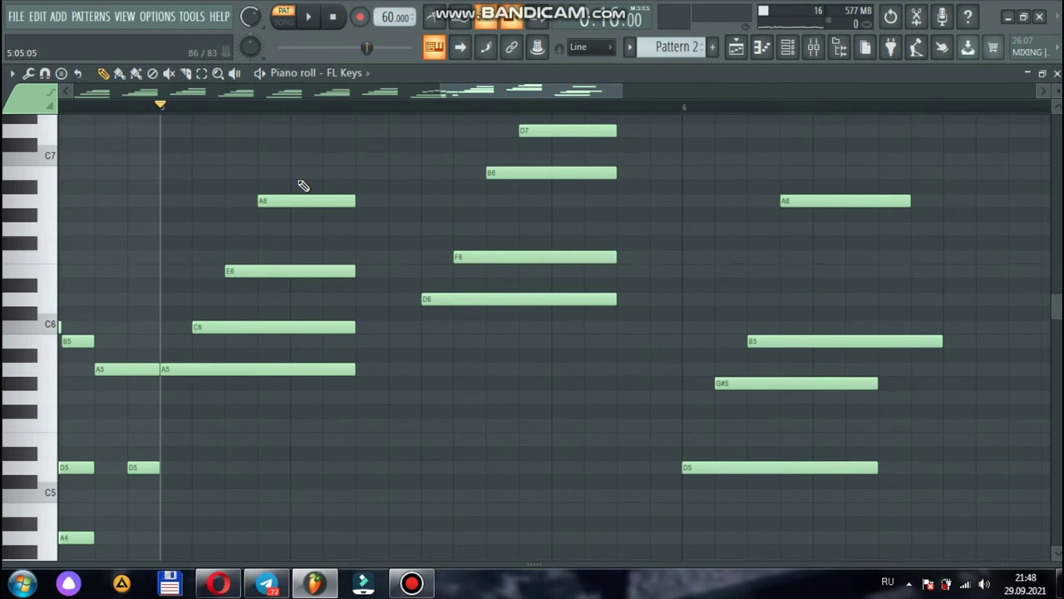
- Change the bar 6 chord's lowest note to E5 and its highest to E6, auditioning it from the start of bar 6
click(688, 106)
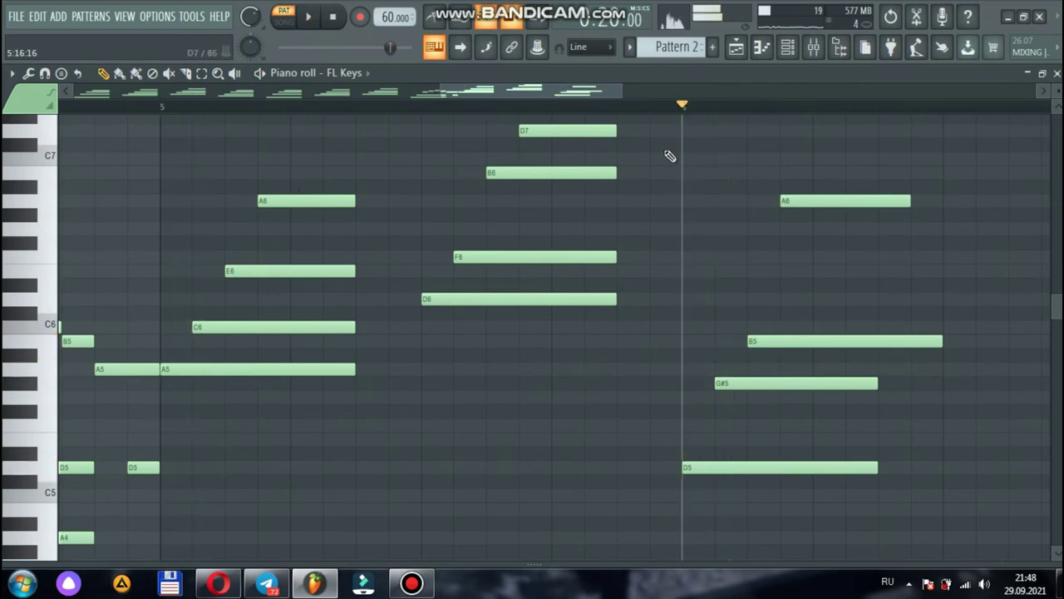
drag(691, 468, 693, 435)
key(space)
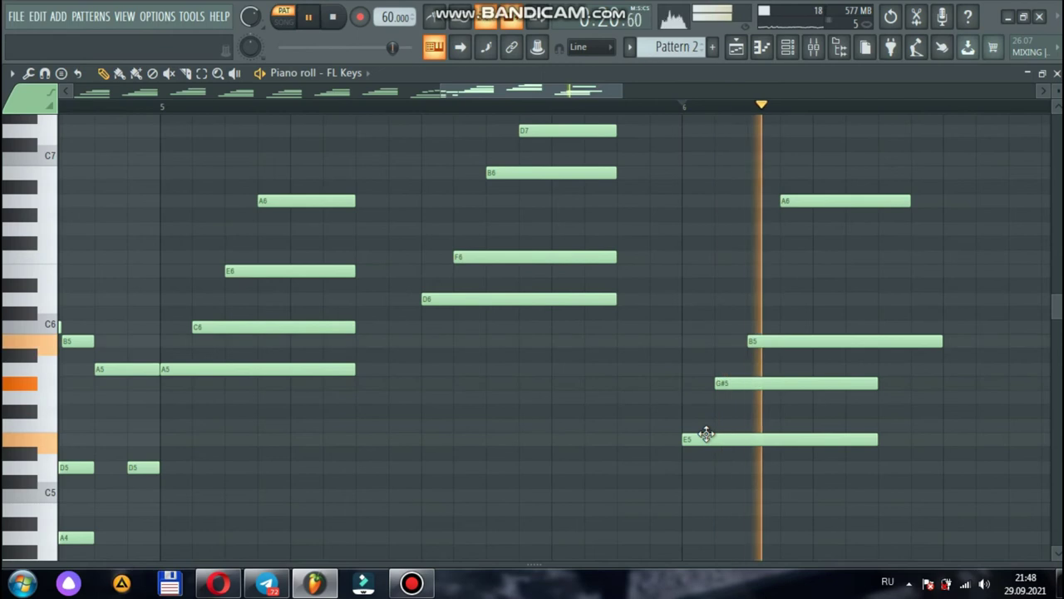
key(space)
drag(815, 196, 831, 269)
key(space)
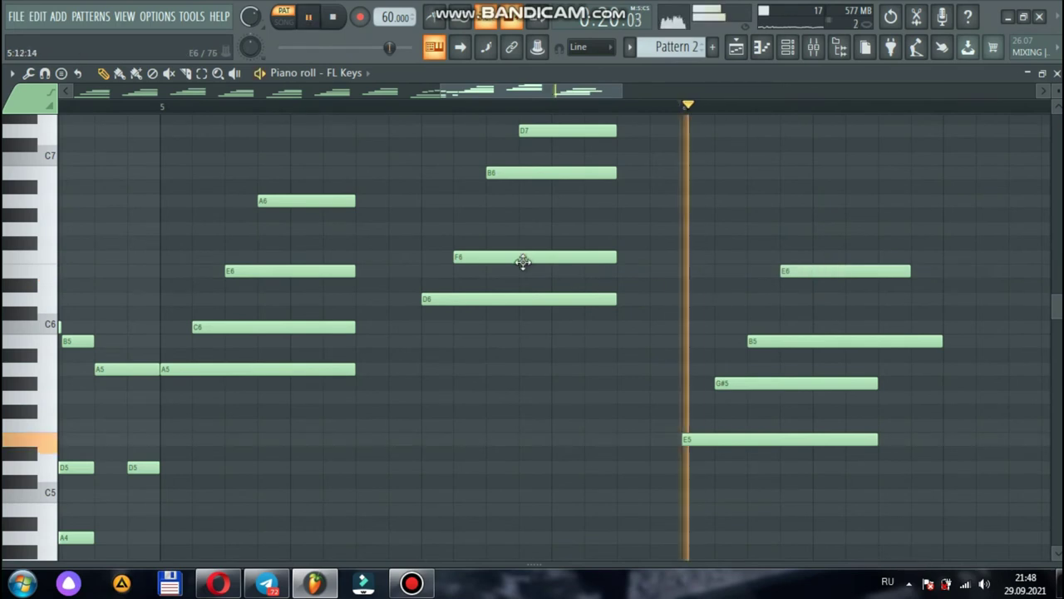
key(space)
- Try G6 in place of the F6 in the second bar 5 chord, auditioning it from the chord's start, and return it to F6
drag(510, 256, 515, 225)
key(space)
key(space)
click(422, 107)
key(space)
key(space)
drag(461, 228, 461, 261)
key(space)
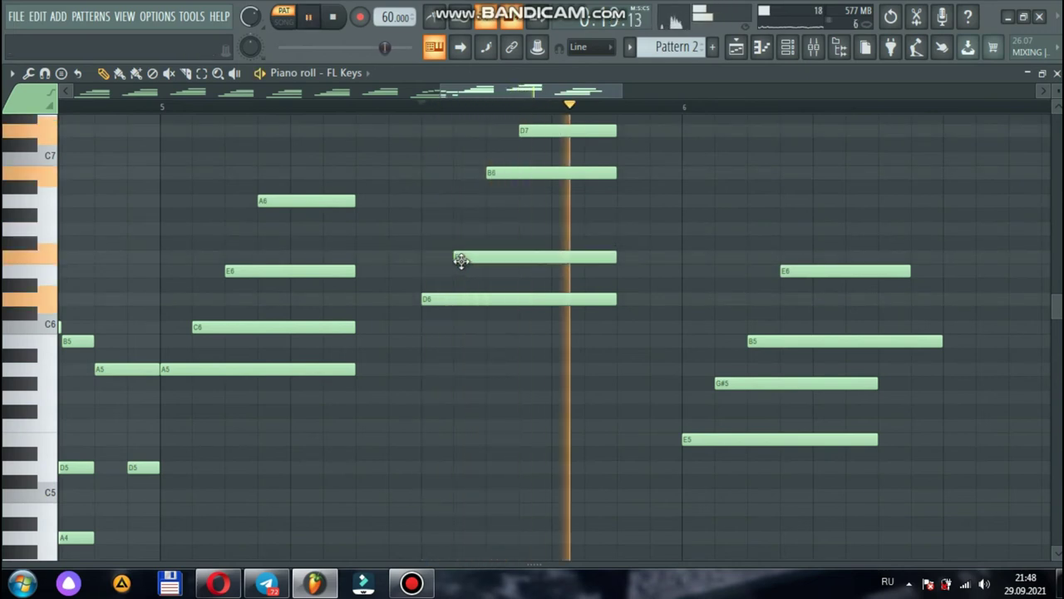
key(space)
- Set the playback start to bar 5, raise the second chord's F6 to G6 and play the passage
click(166, 107)
key(space)
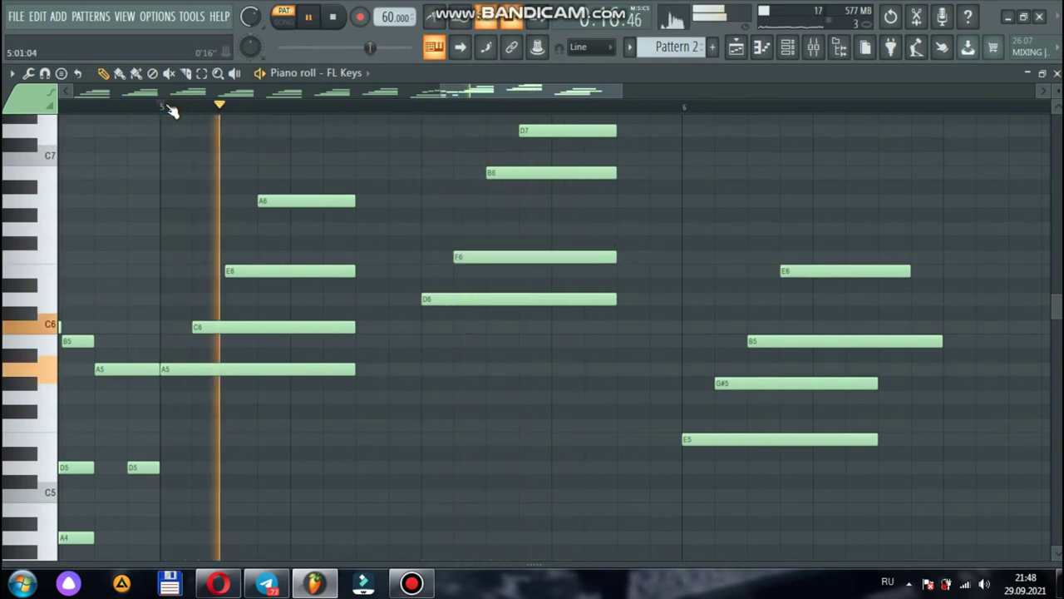
drag(459, 258, 515, 228)
key(space)
key(space)
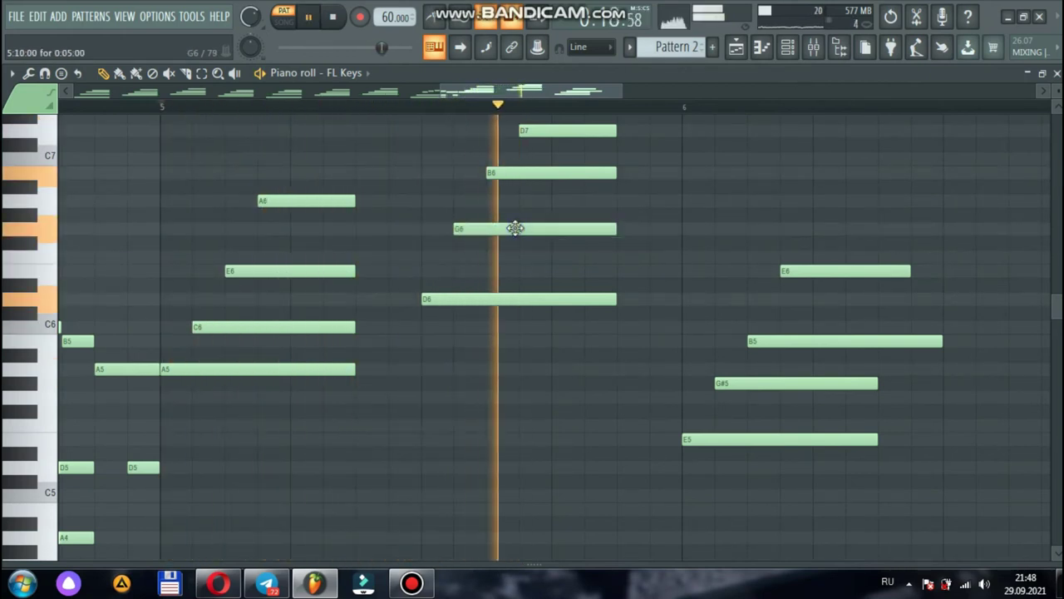
key(space)
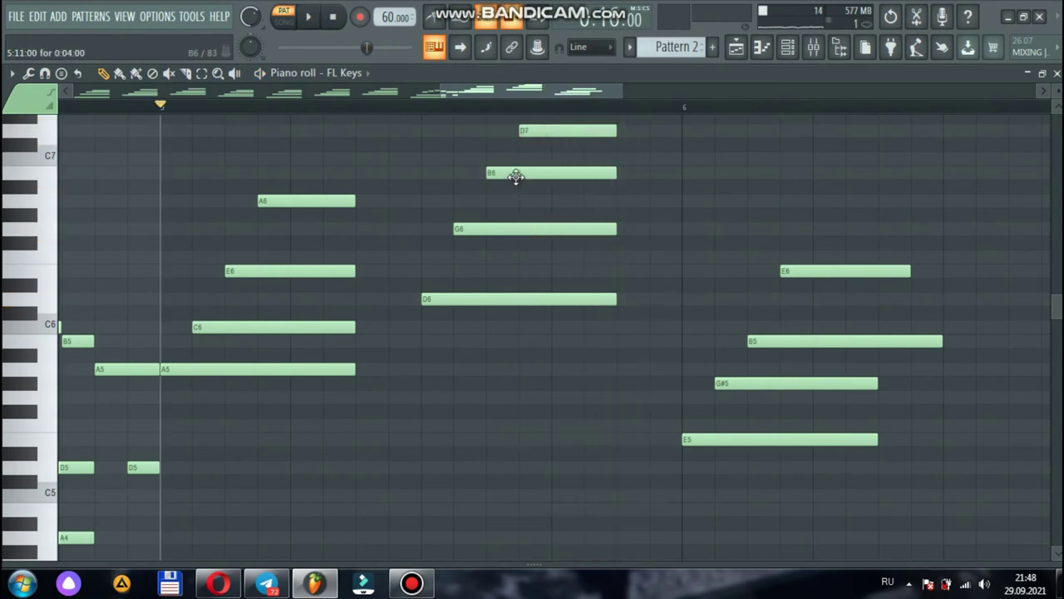
- Audition the notes D5, F5, A5 and C6 one after another on the instrument
key(x)
key(v)
key(n)
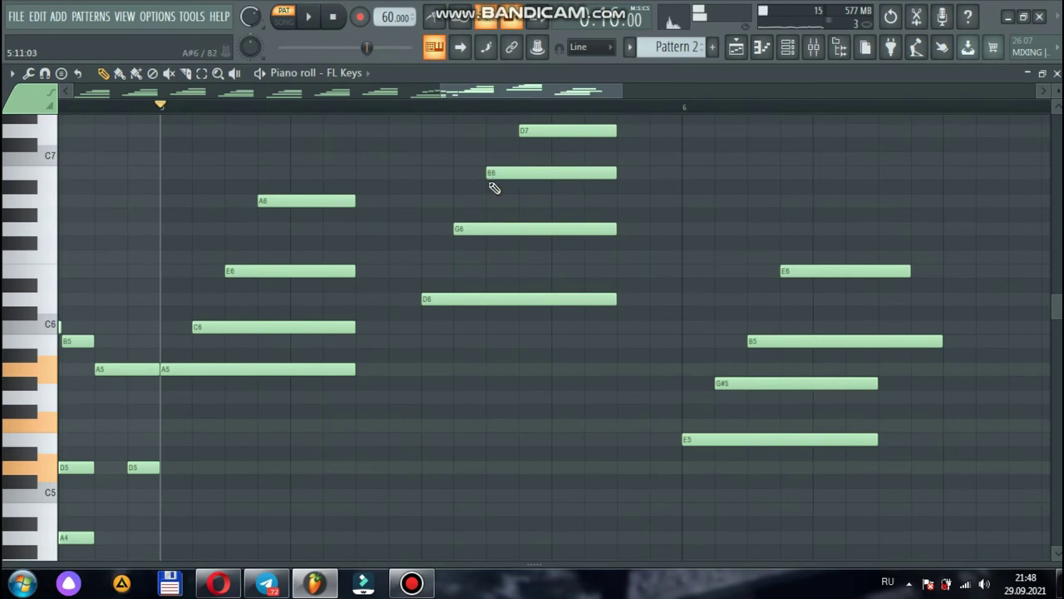
key(comma)
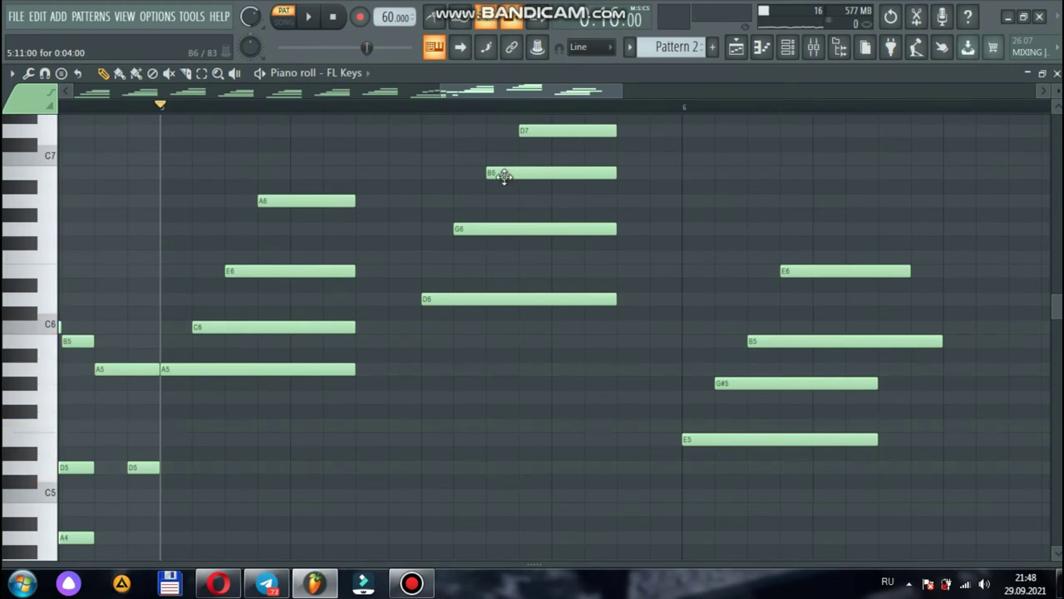
- Change the top two notes of the second bar 5 chord to A6 and B6, playing the passage from bar 5
drag(516, 174, 511, 201)
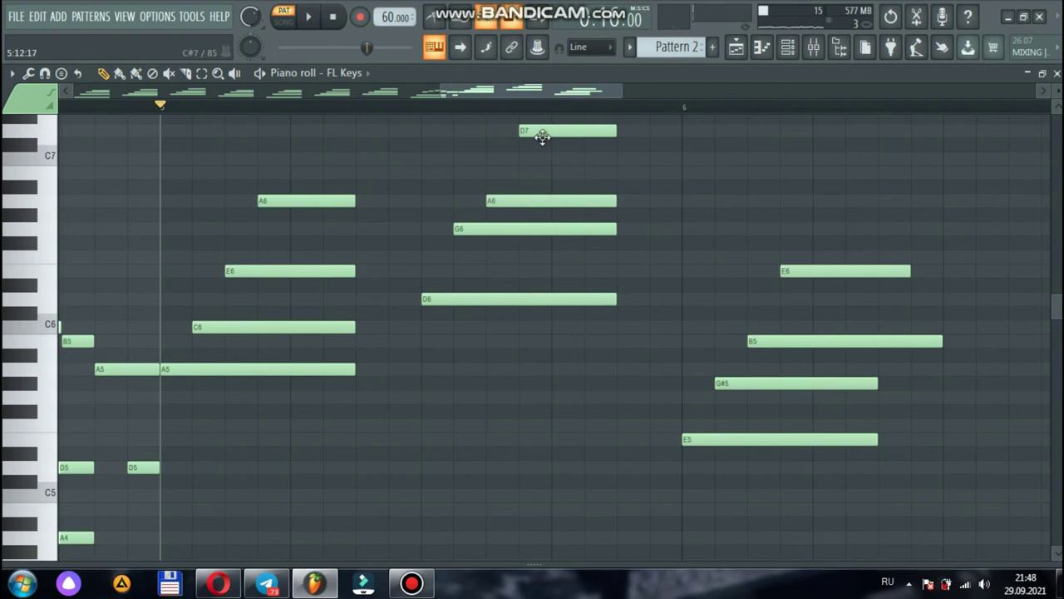
drag(542, 136, 534, 175)
key(space)
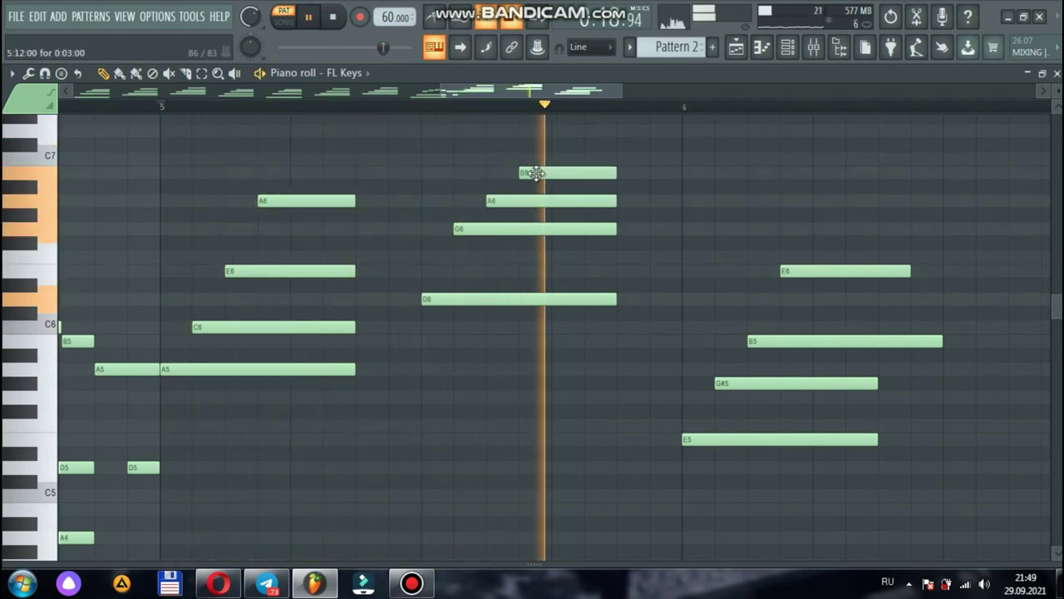
key(space)
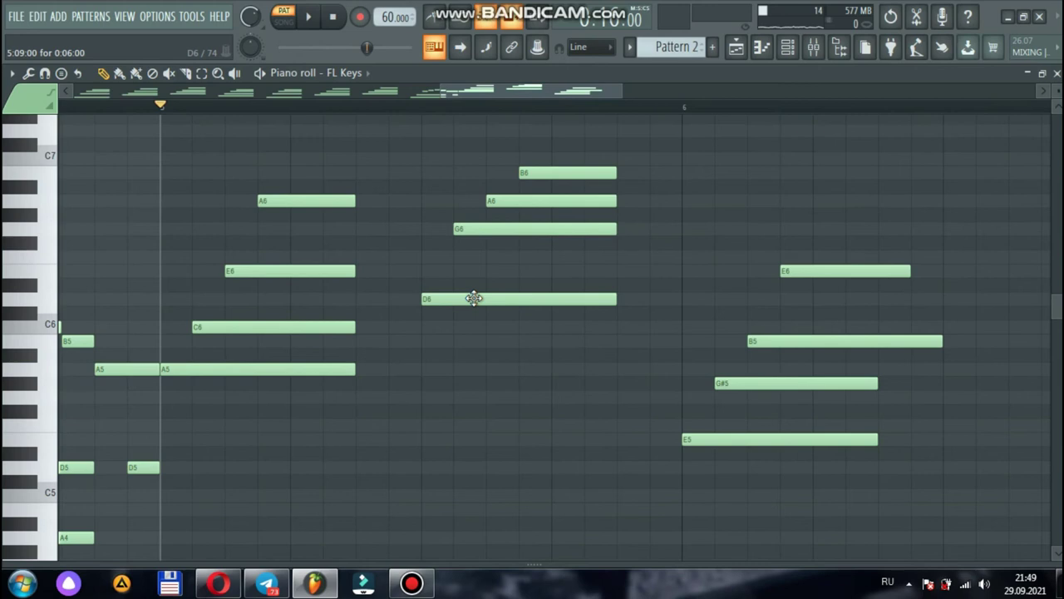
click(506, 228)
key(space)
key(space)
- Move the second bar 5 chord's G6 to F6 and its top note to D7, and play from bar 5
drag(455, 232, 459, 257)
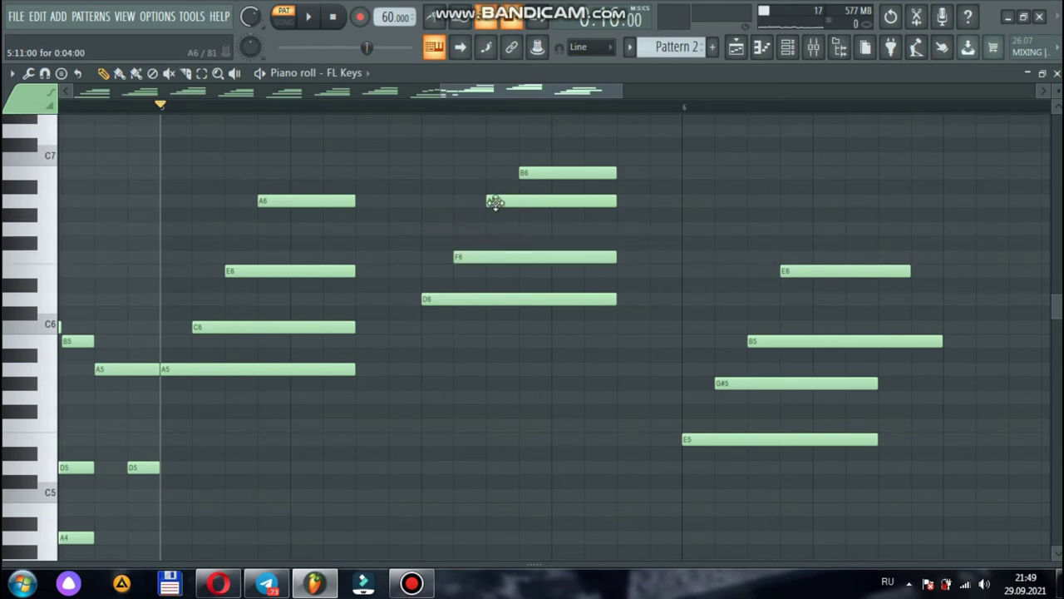
click(495, 202)
drag(556, 167, 565, 121)
key(space)
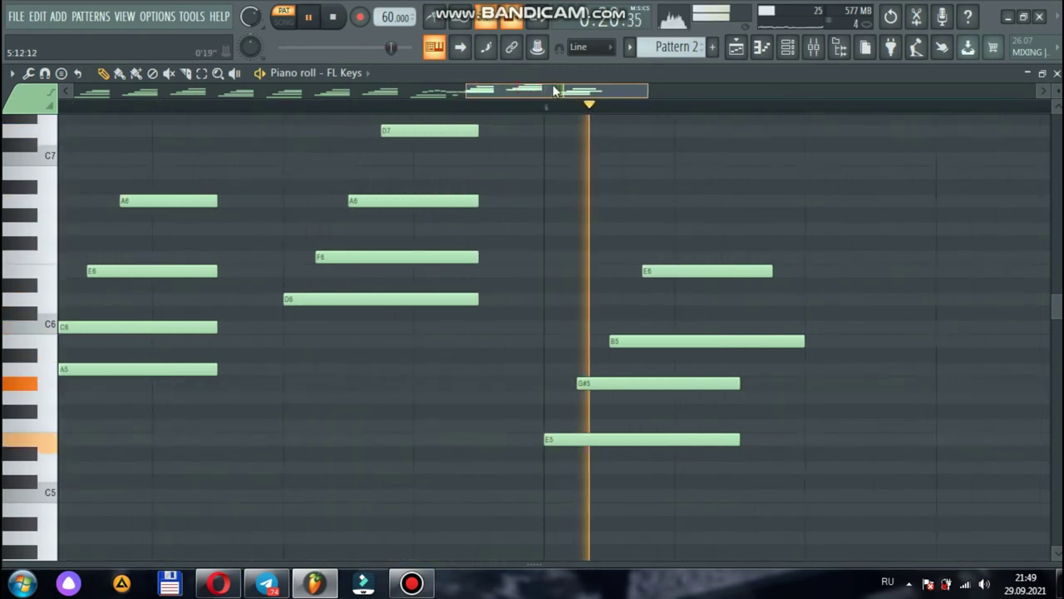
key(space)
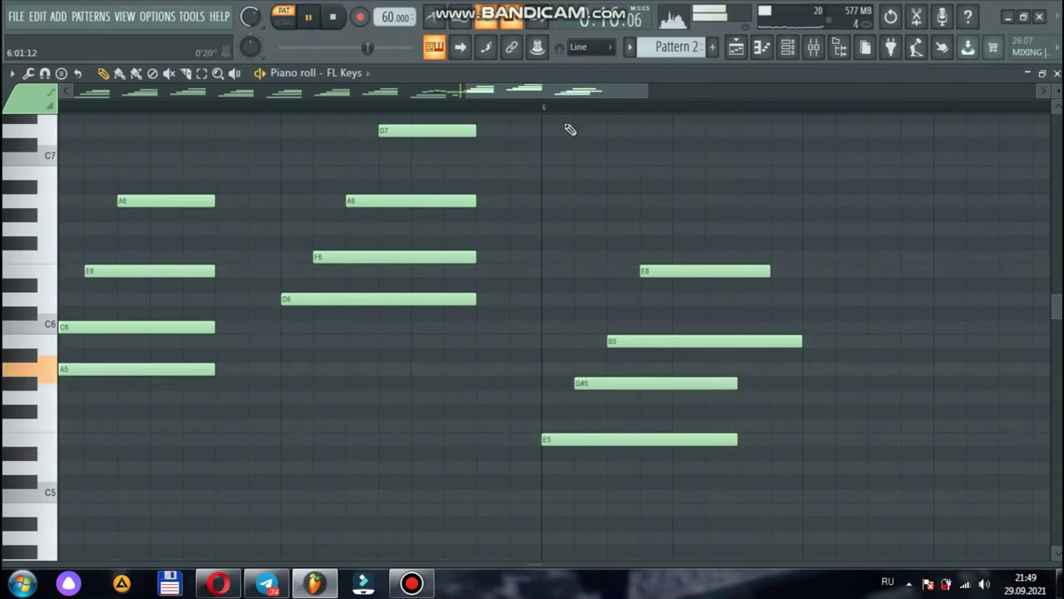
- Set the playback start to bar 6, copy the first bar 5 chord to the second half of bar 6 and play it
click(542, 107)
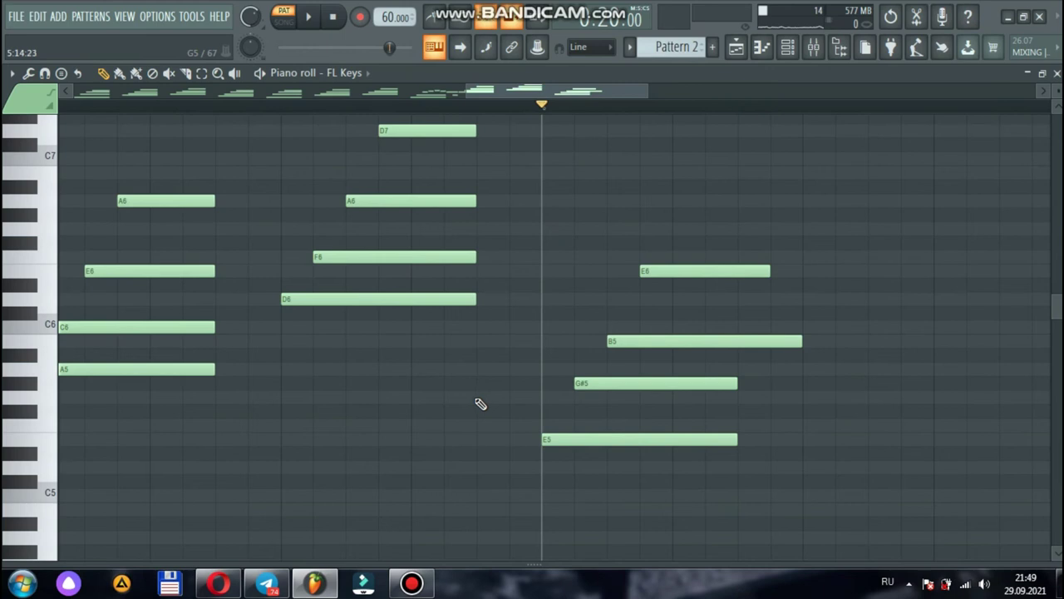
drag(174, 223, 134, 374)
drag(134, 398, 146, 205)
drag(163, 205, 948, 207)
key(space)
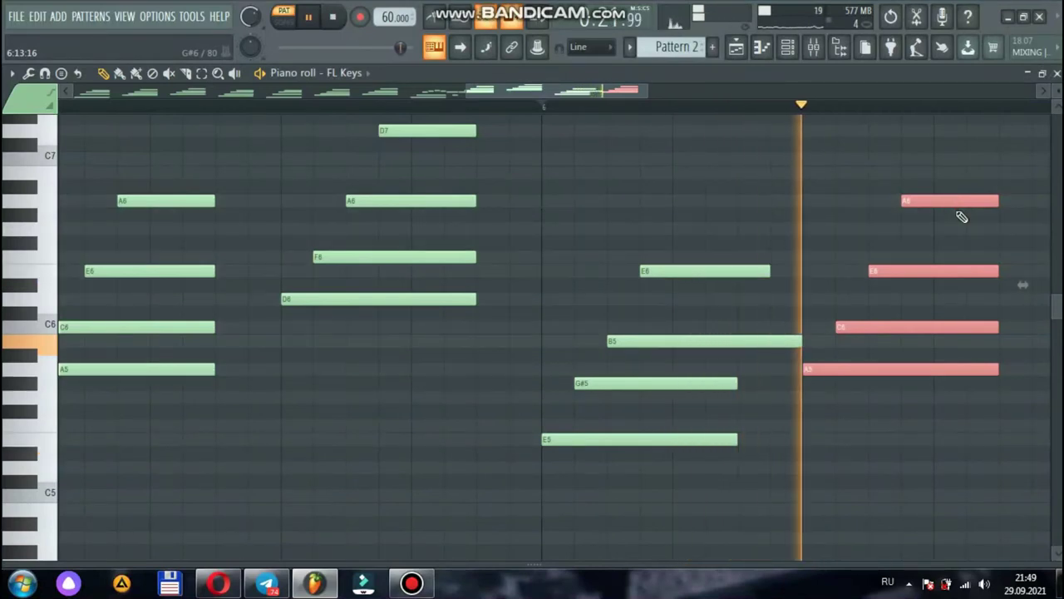
key(space)
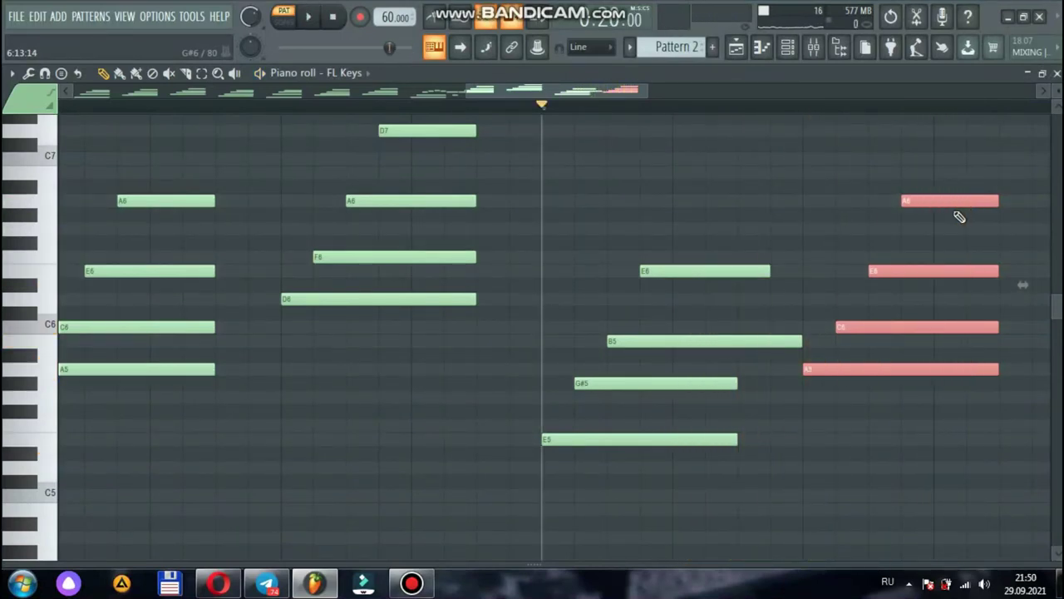
- Review the pattern's opening bars with a brief playback and close the piano roll to return to the Playlist
drag(649, 92, 418, 103)
key(space)
key(space)
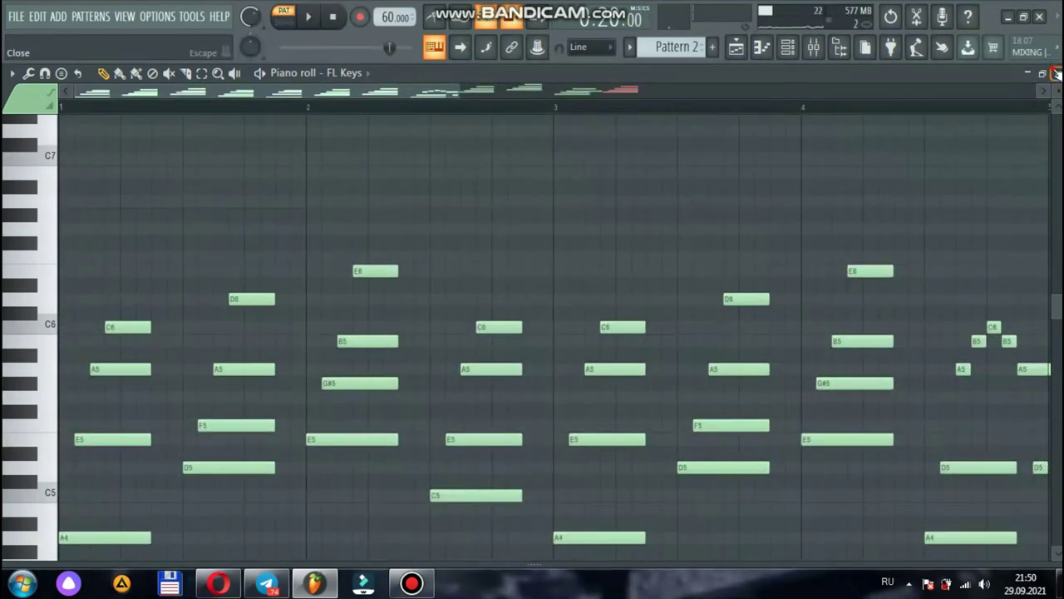
click(1057, 73)
- Move the Pattern 2 clip on Track 2 to start at bar 10 and play the song from there
click(463, 109)
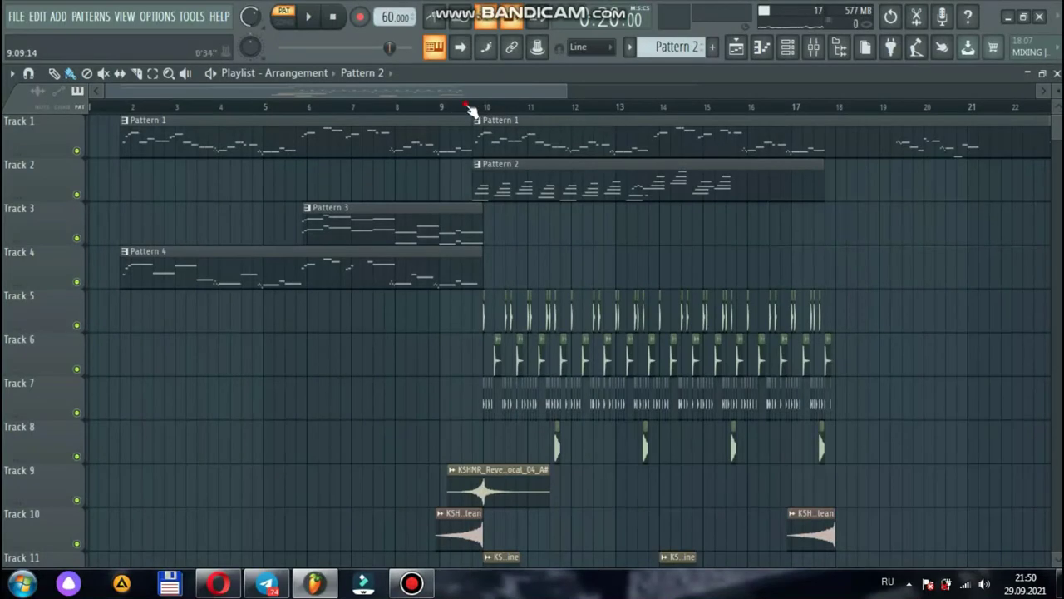
key(space)
click(487, 108)
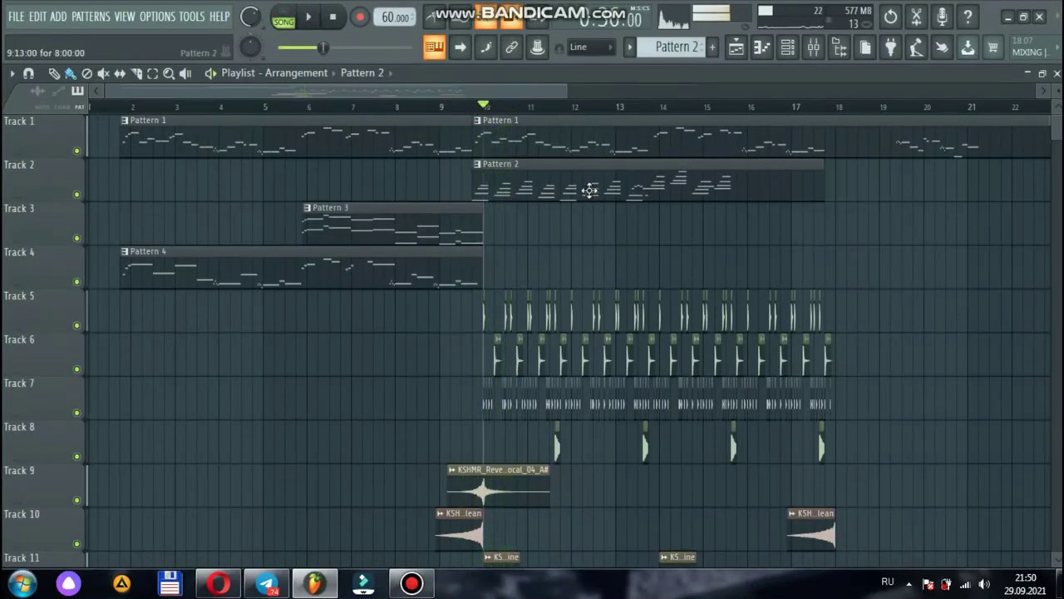
drag(591, 178, 606, 186)
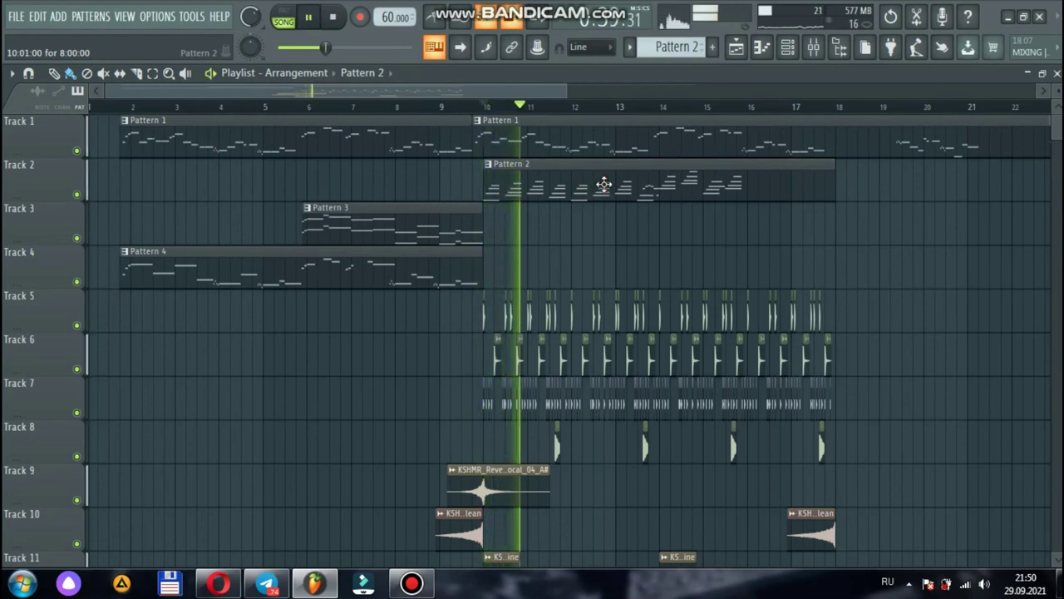
click(611, 239)
right_click(610, 239)
click(665, 236)
right_click(665, 236)
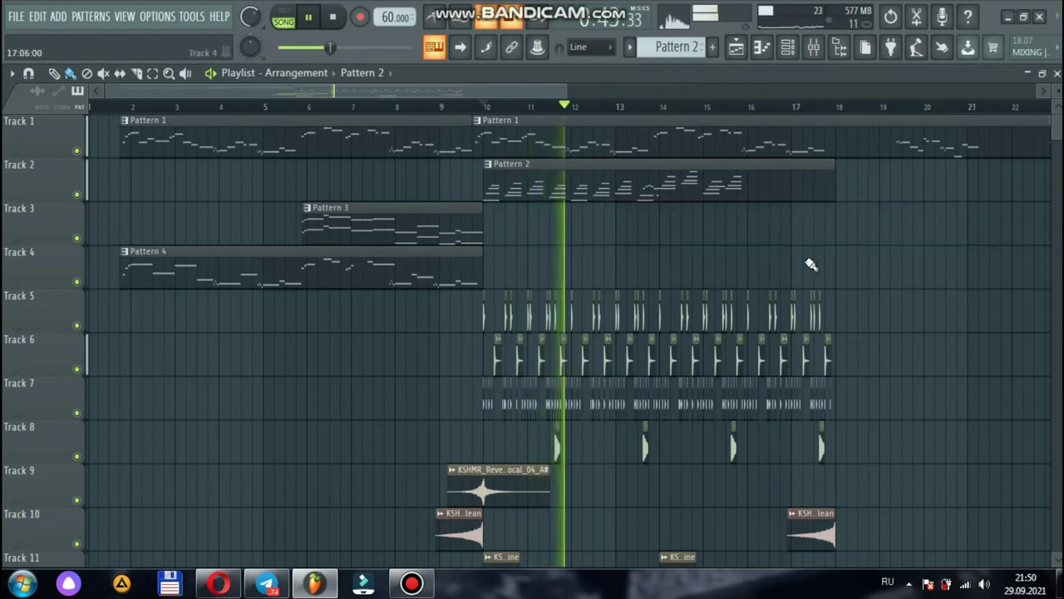
- Level the velocities of all Pattern 2 FL Keys notes at about 79% and close the piano roll
double_click(647, 190)
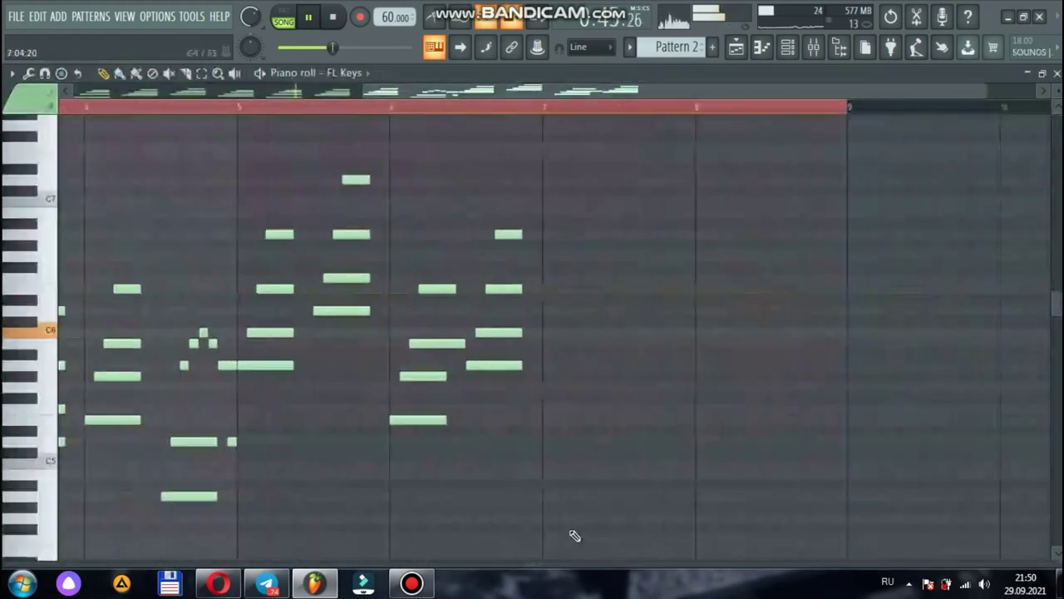
drag(554, 564, 513, 112)
mouse_move(499, 226)
mouse_down()
mouse_move(41, 232)
mouse_move(7, 221)
mouse_up()
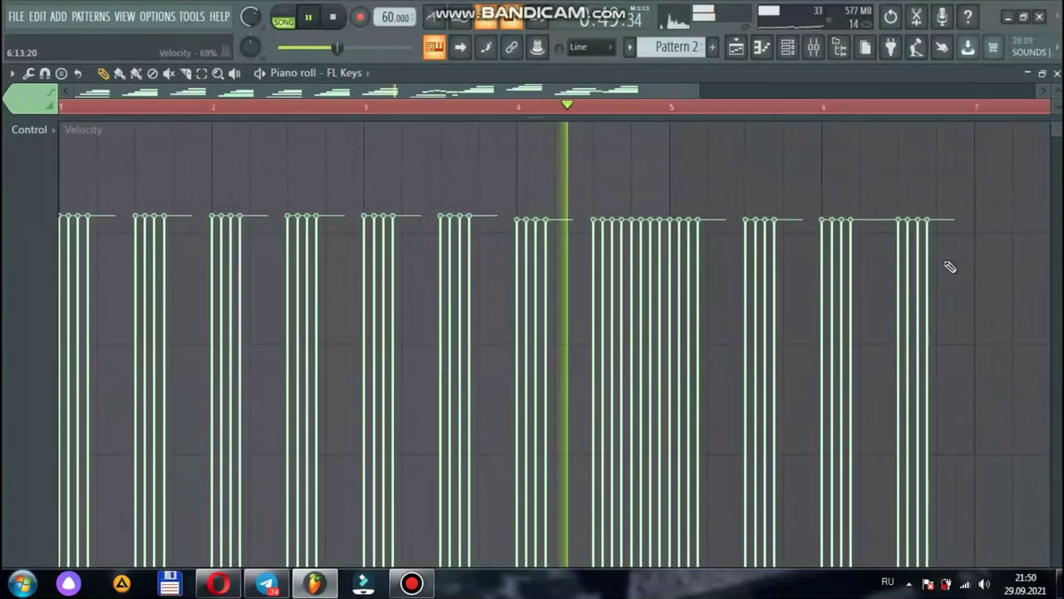
drag(956, 216, 28, 214)
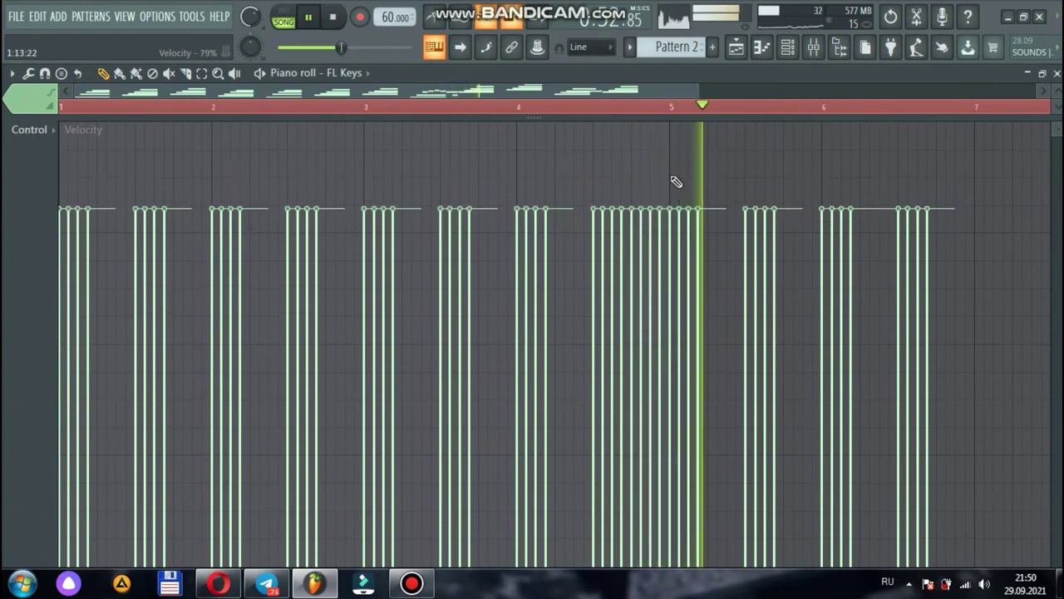
click(1057, 73)
click(928, 236)
right_click(935, 240)
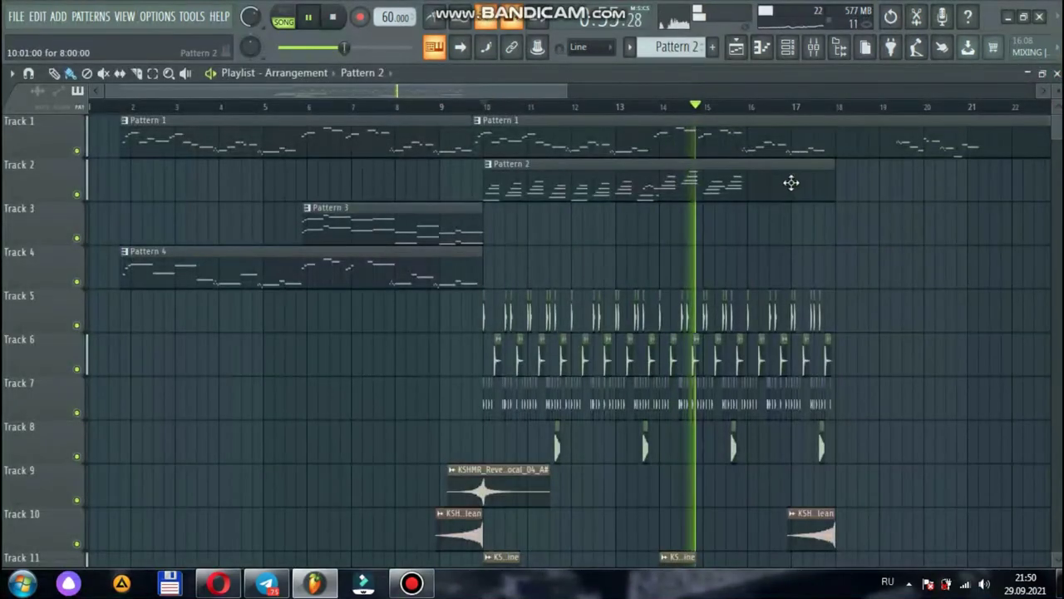
- Play the song again, including the transition into the drop from about bar 9
drag(590, 88, 717, 92)
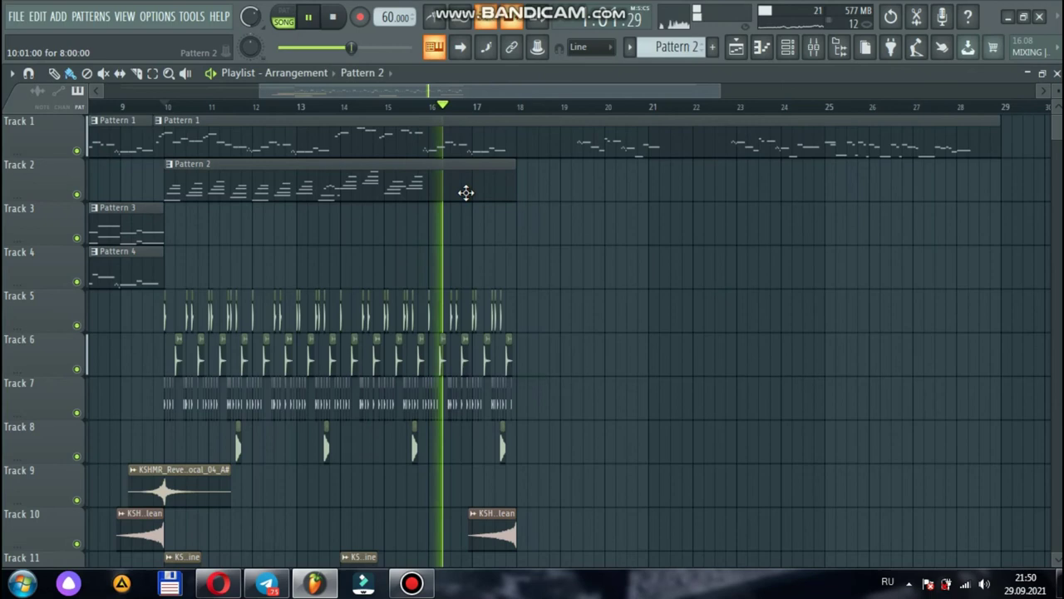
key(space)
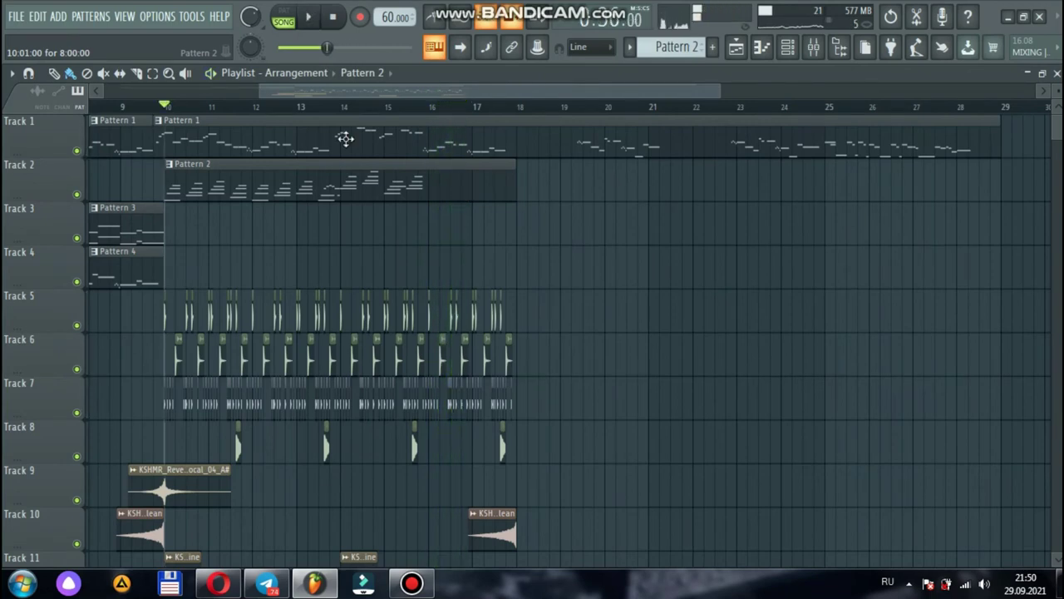
drag(261, 92, 4, 106)
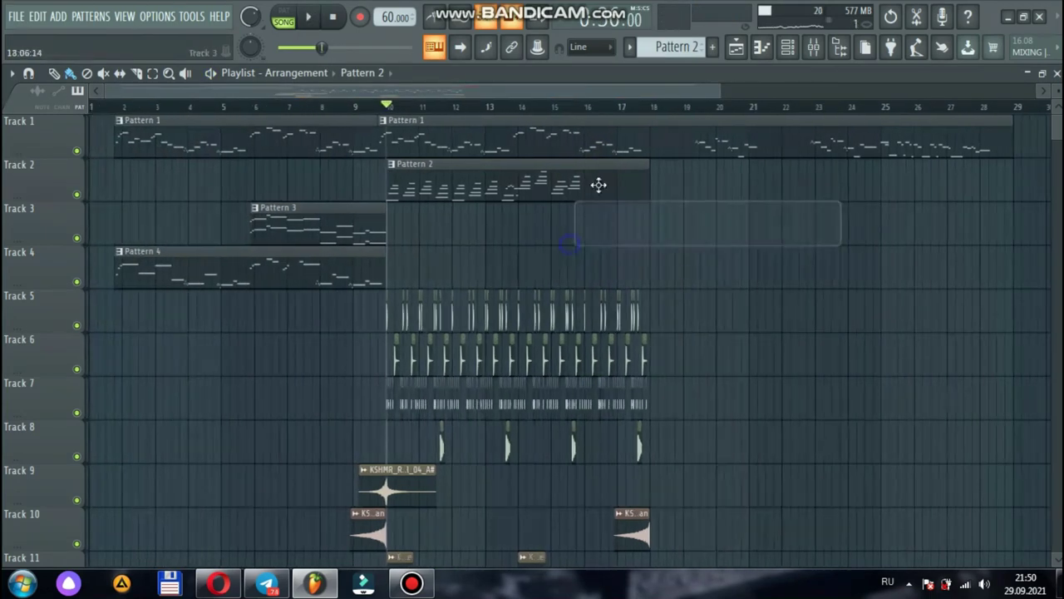
click(211, 73)
key(space)
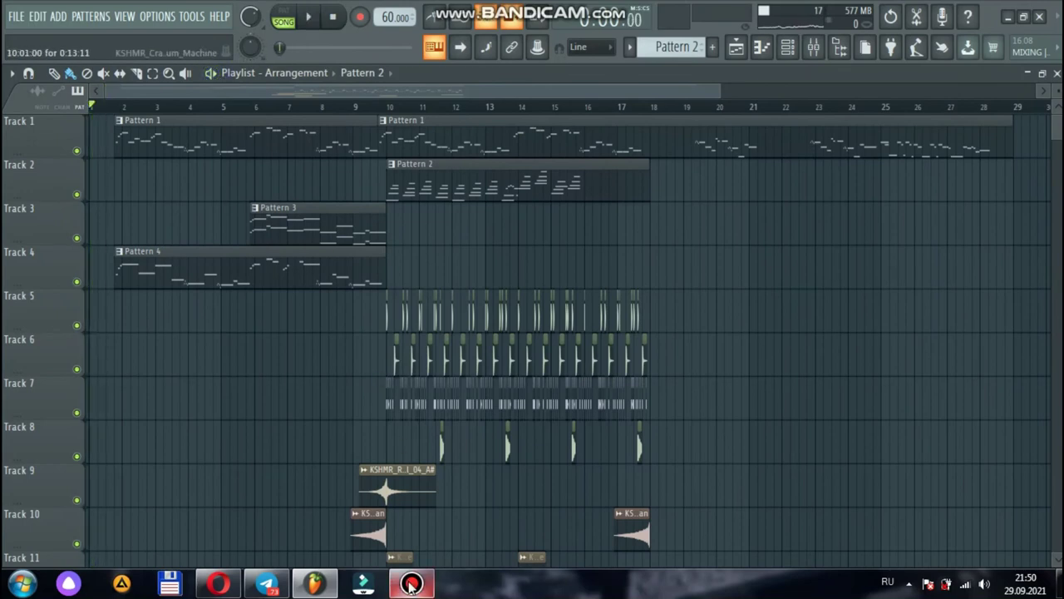
key(space)
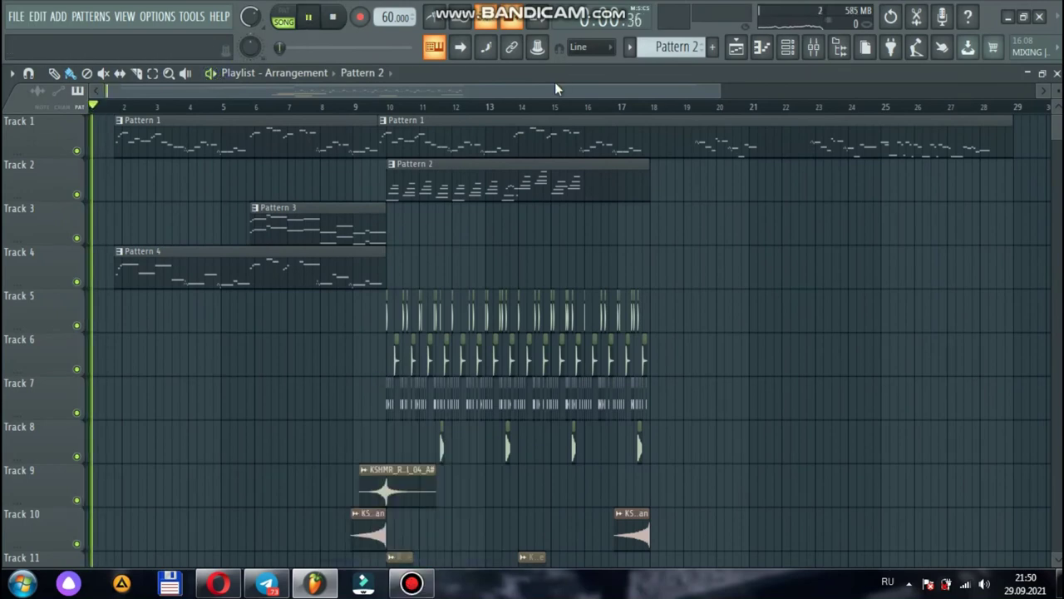
click(356, 106)
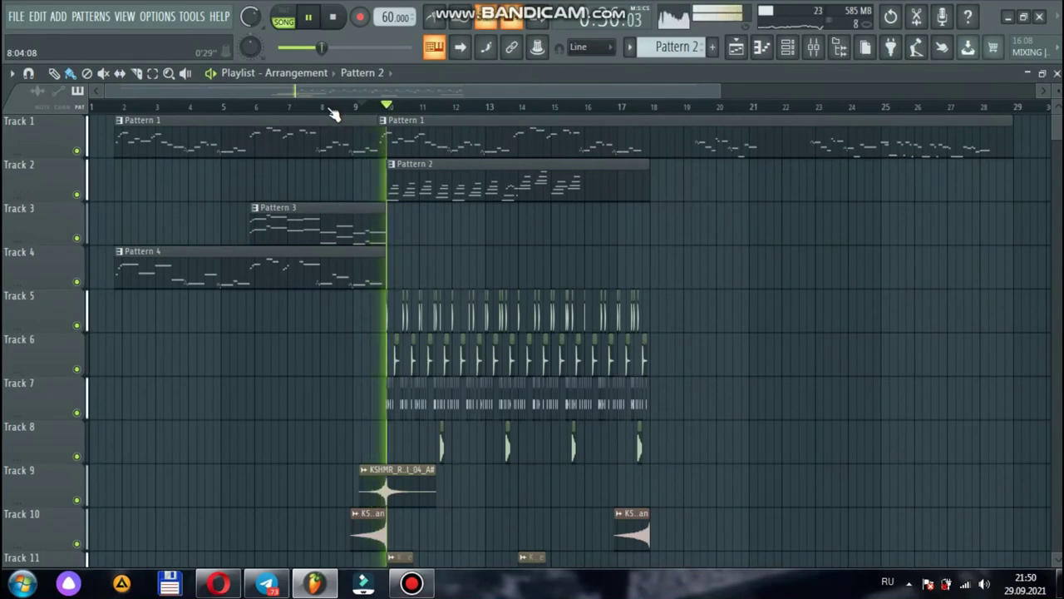
- Delete the second Pattern 1 clip from Track 1 and place a Pattern 2 clip at bar 2 on Track 2
key(space)
right_click(408, 139)
key(space)
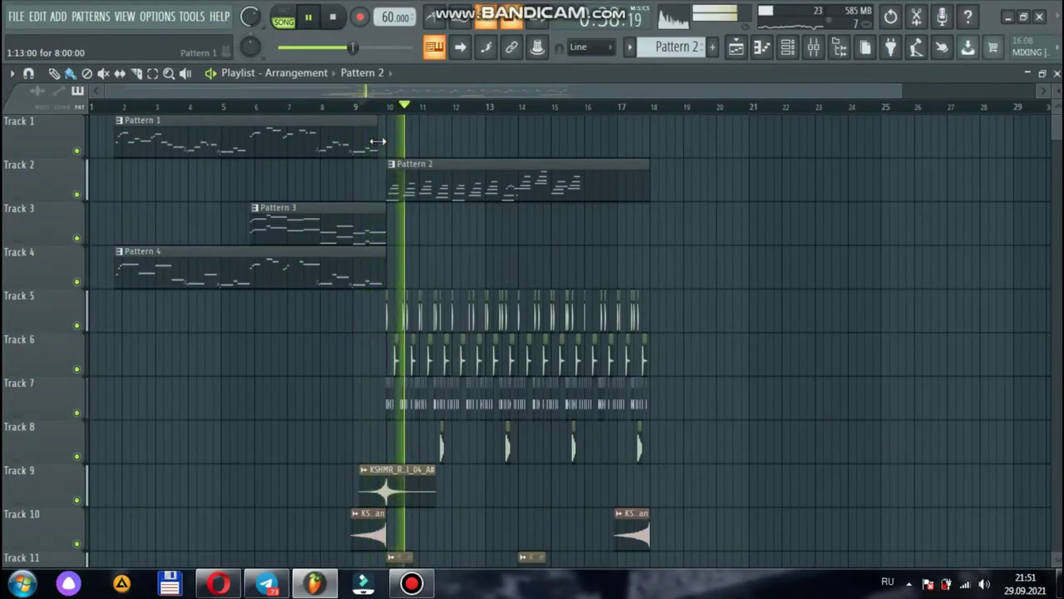
click(124, 175)
click(509, 224)
right_click(559, 223)
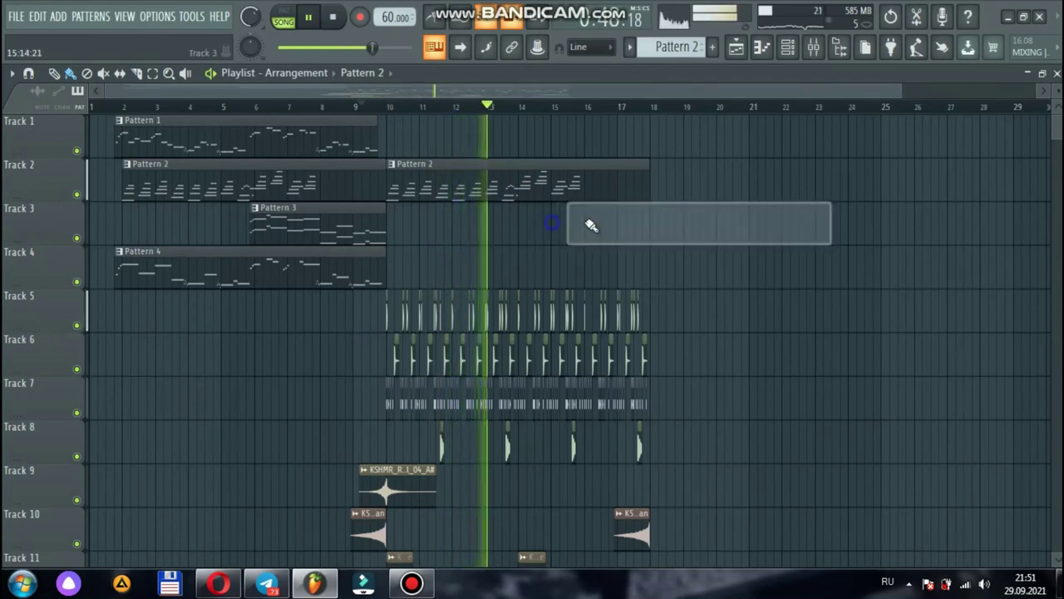
click(562, 231)
right_click(562, 232)
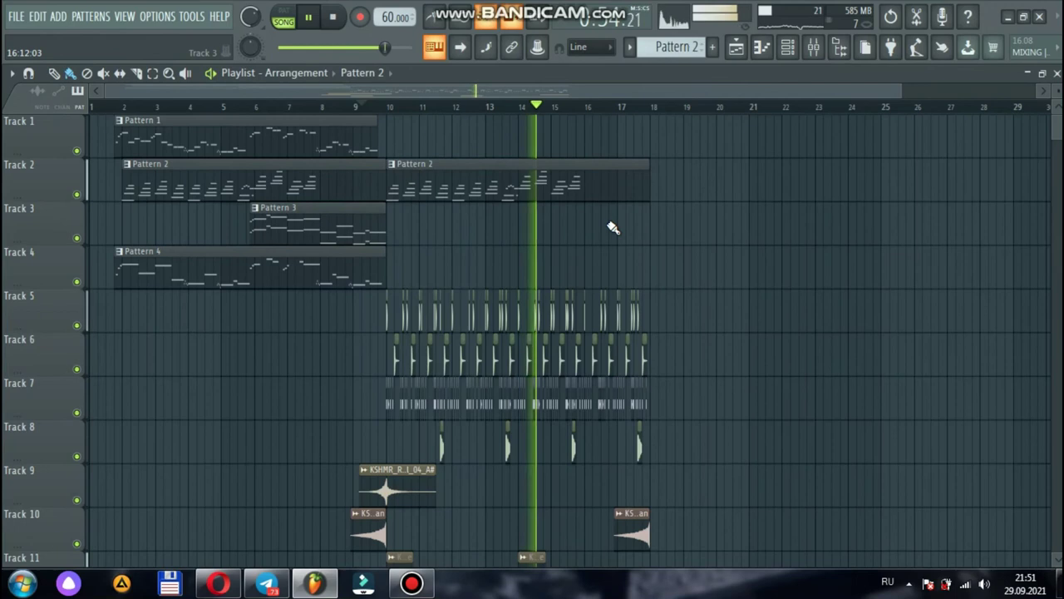
click(611, 229)
right_click(608, 227)
click(624, 223)
right_click(625, 222)
click(662, 223)
right_click(684, 222)
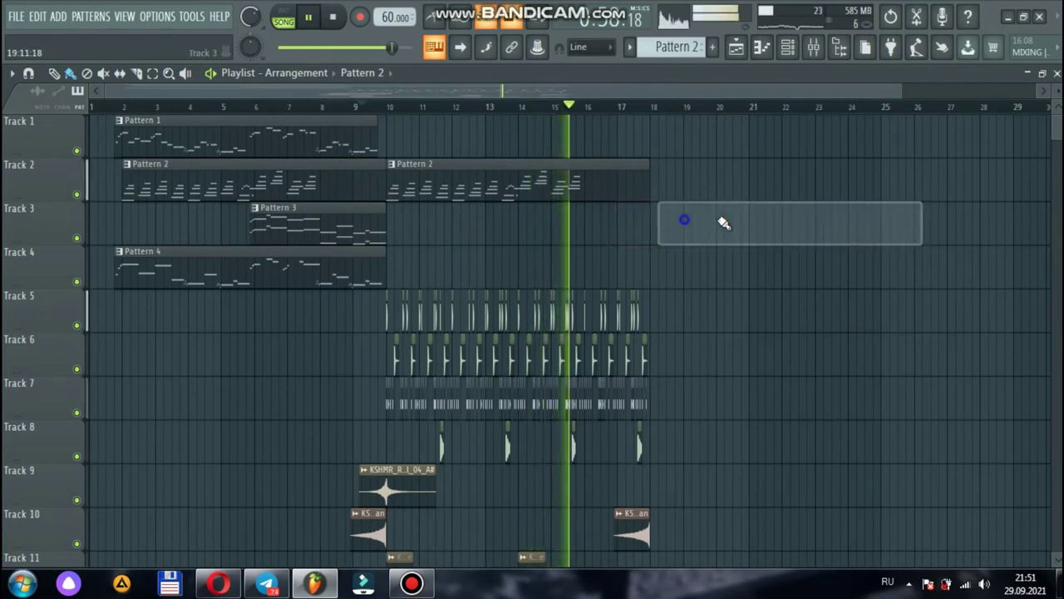
- Stop playback and try a Pattern 1 clip at bar 10 on Track 1
key(space)
click(333, 140)
click(399, 137)
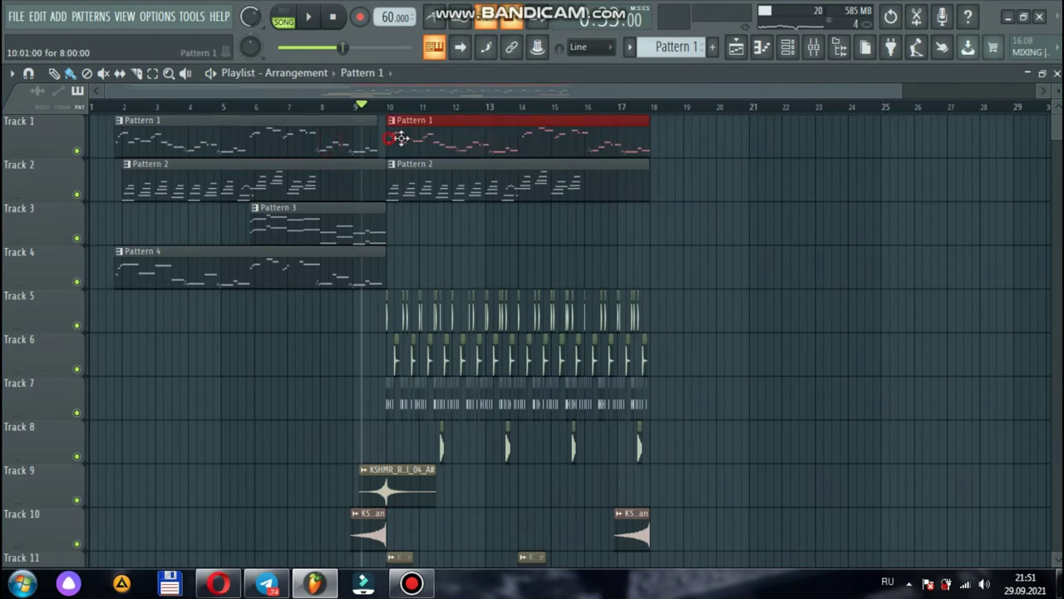
right_click(457, 145)
click(537, 233)
right_click(539, 232)
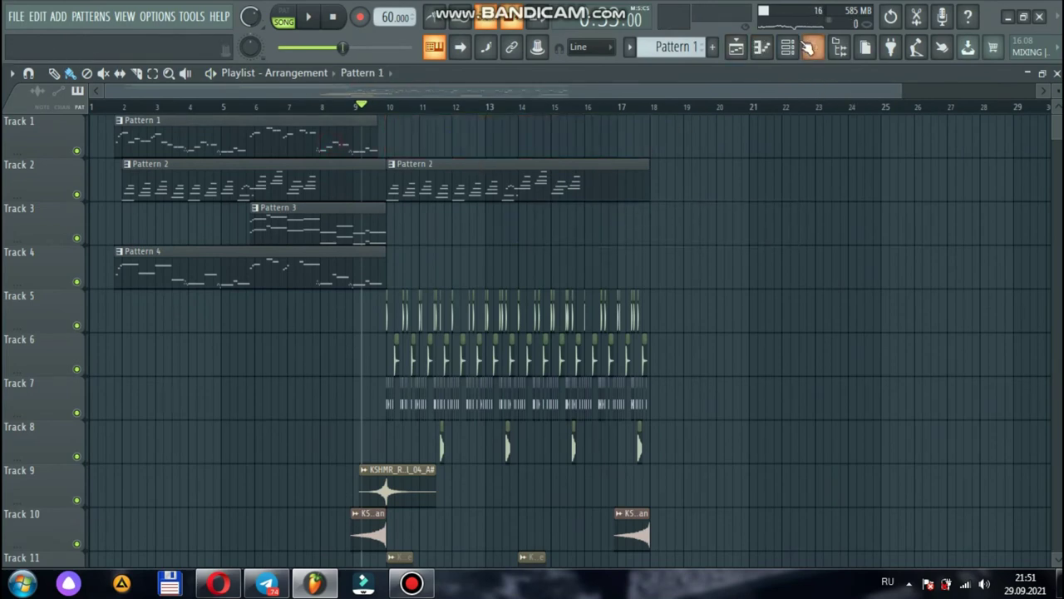
- Reopen Pattern 2's FL Keys piano roll and collapse the velocity lane to show the note grid after bar 6
double_click(527, 174)
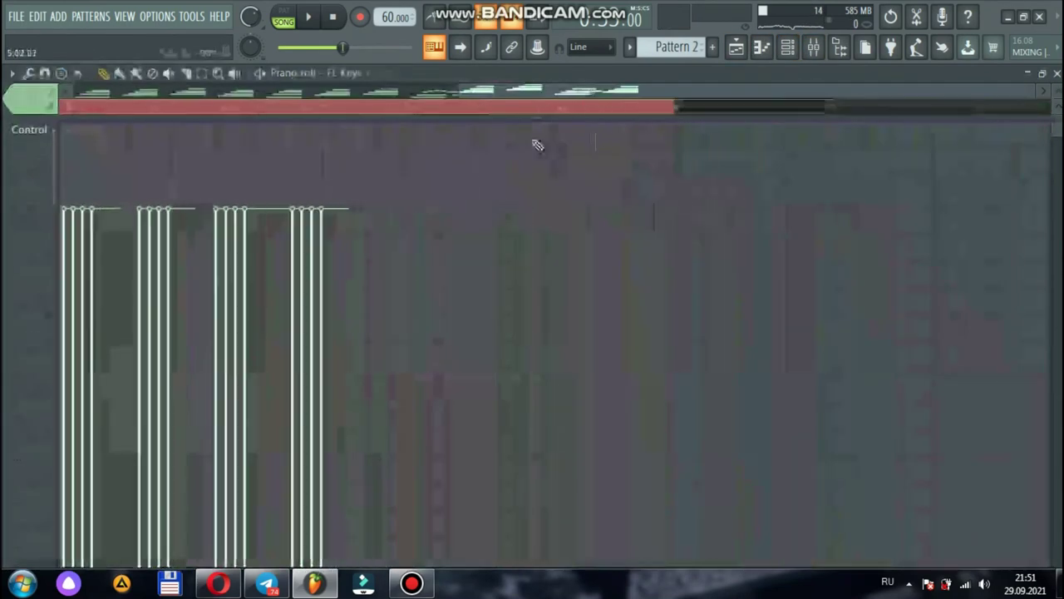
drag(353, 117, 333, 113)
click(1037, 93)
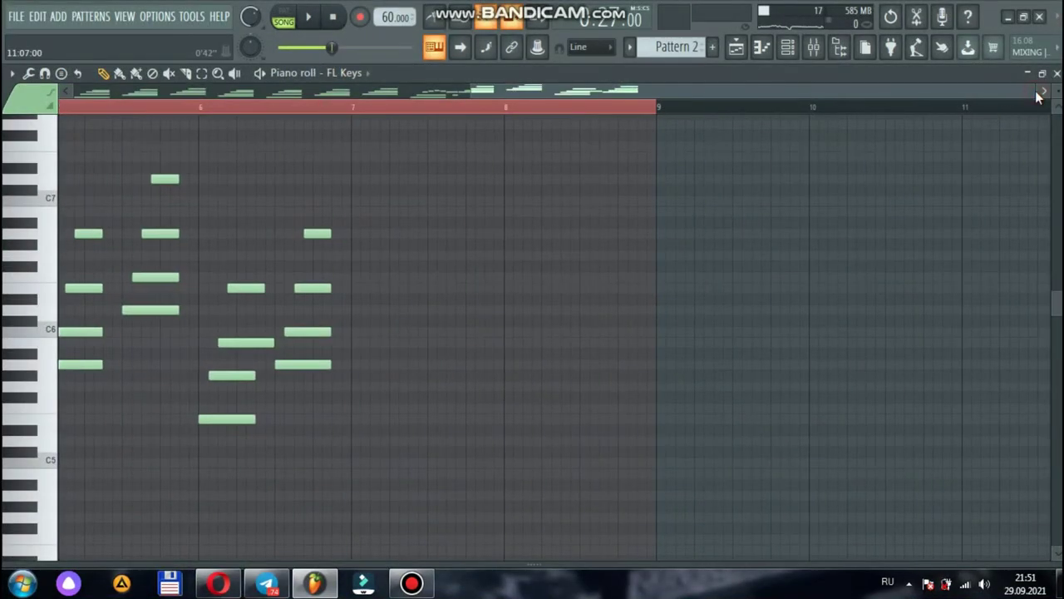
drag(1036, 93, 904, 92)
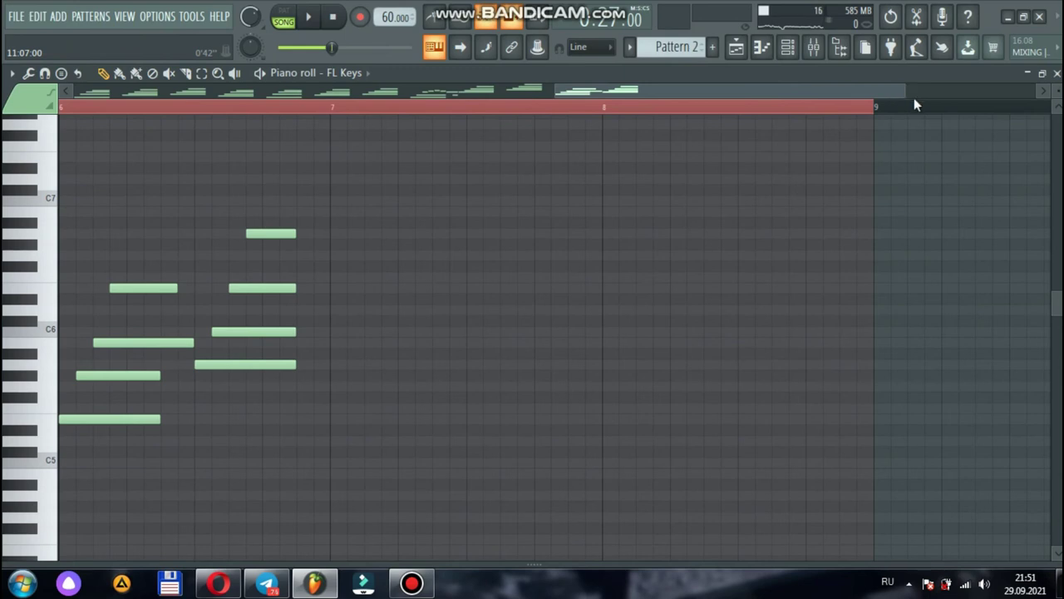
click(847, 495)
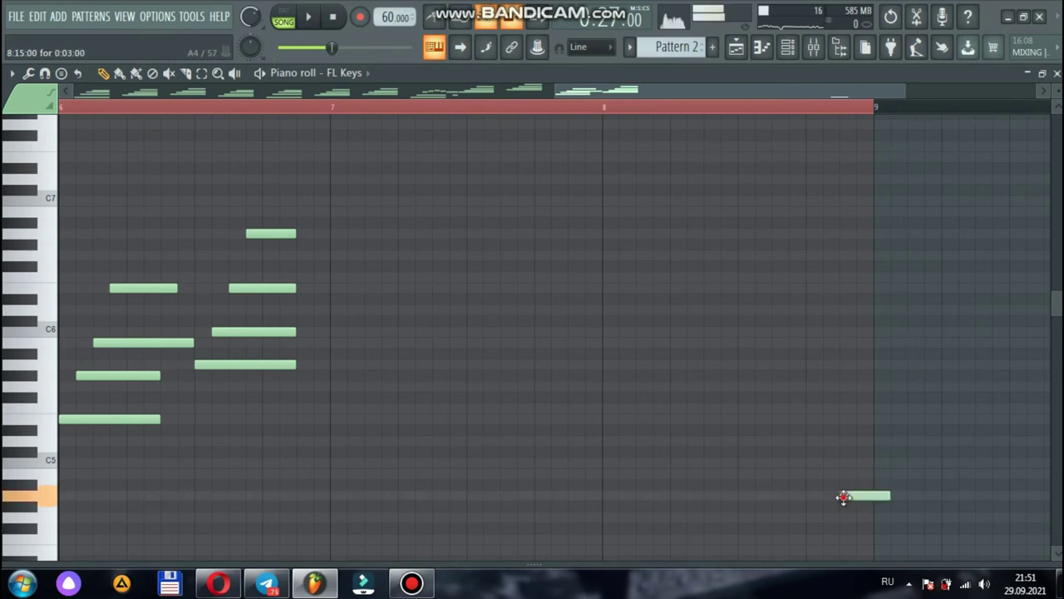
right_click(867, 497)
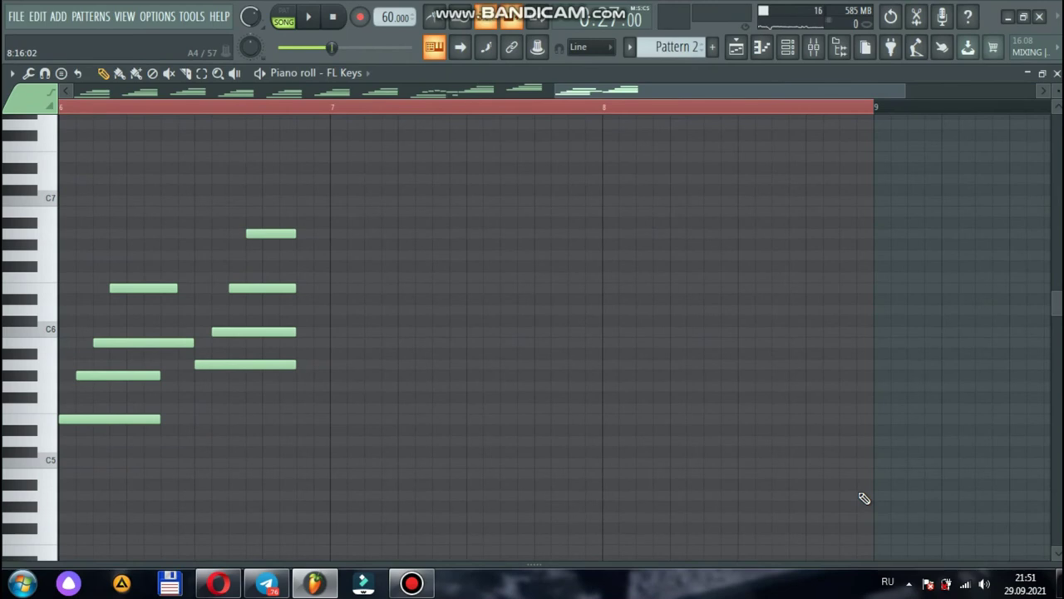
- Copy the first chord of bar 4 to the start of bar 7 and briefly play back
drag(631, 92, 380, 124)
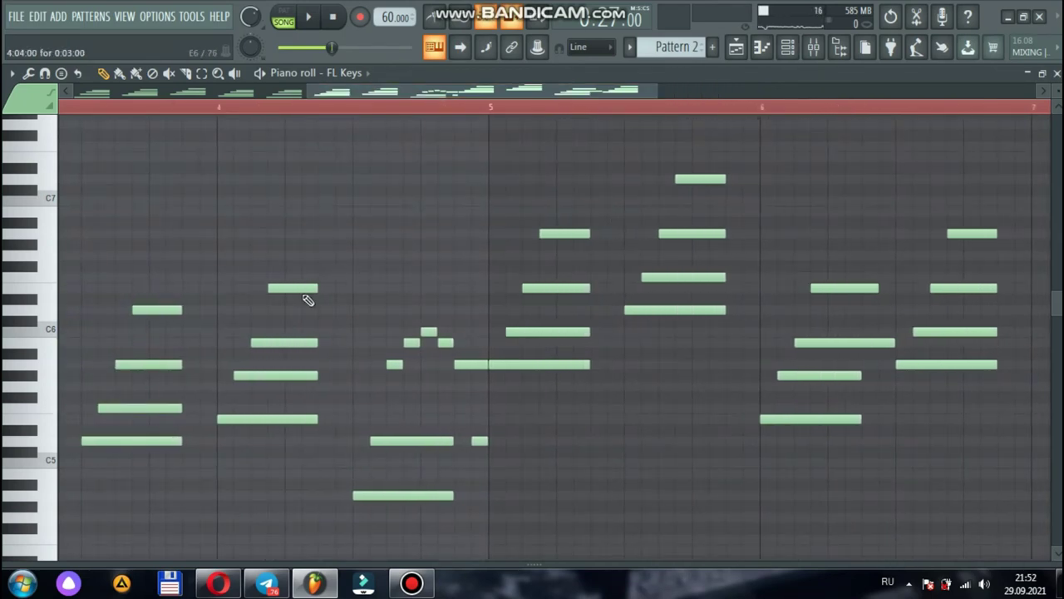
drag(248, 443, 960, 289)
key(space)
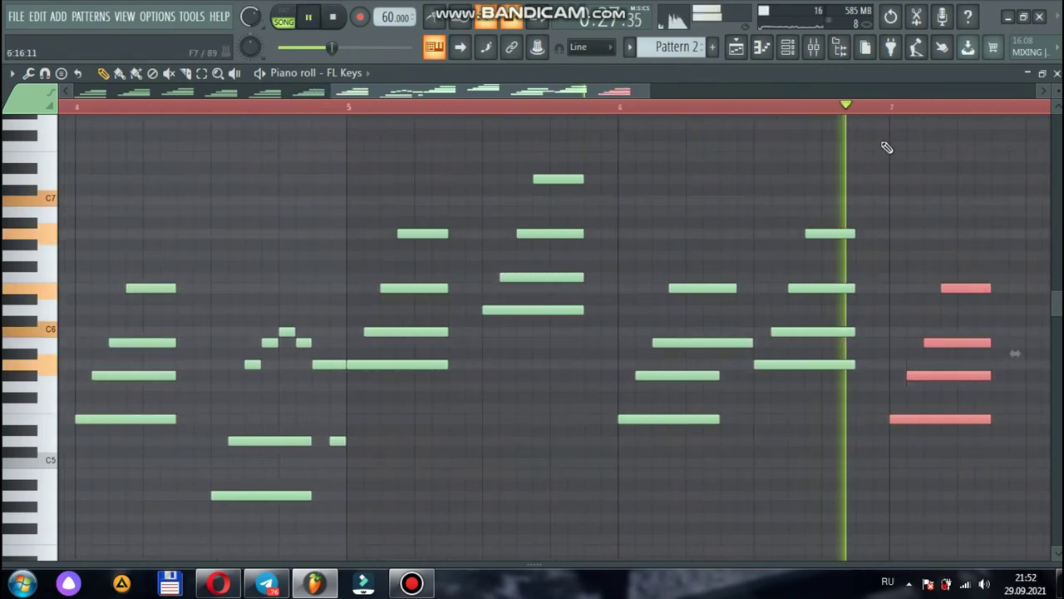
key(space)
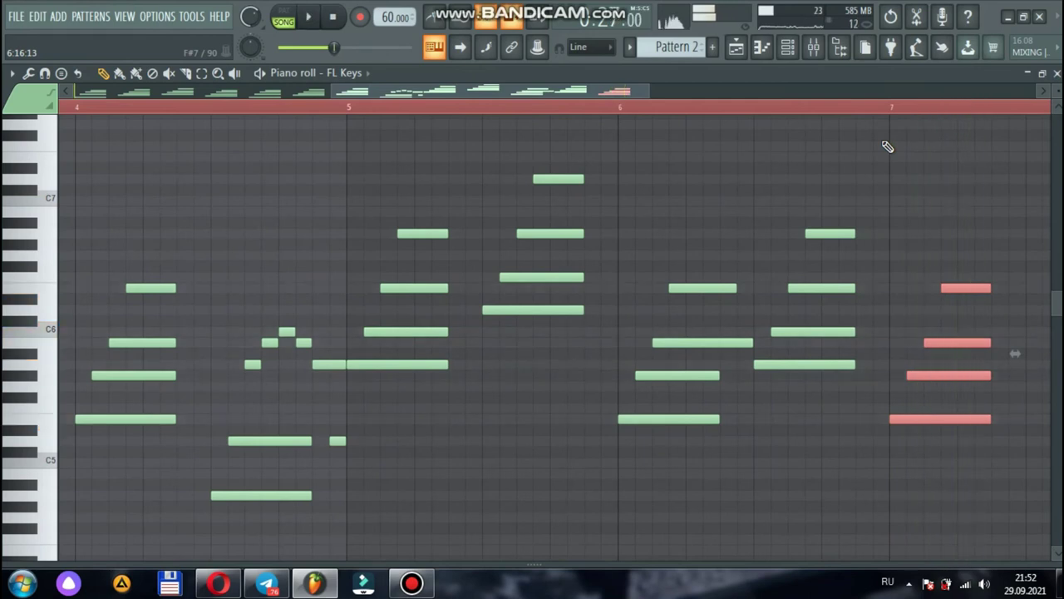
- Switch playback to pattern mode and play Pattern 2 from the start of bar 7
click(896, 110)
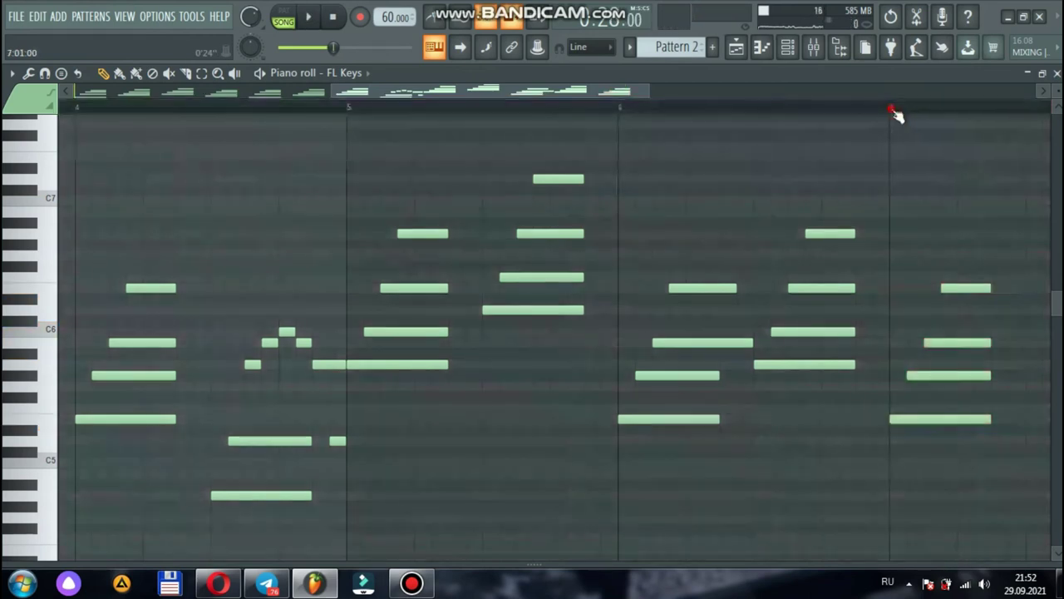
key(space)
key(space)
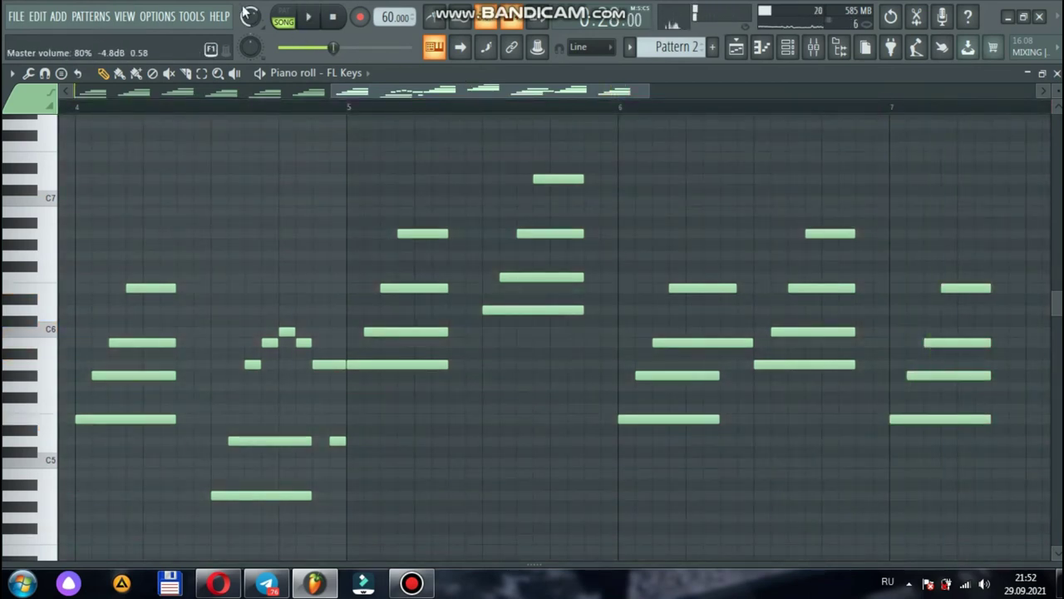
click(281, 12)
click(896, 109)
key(space)
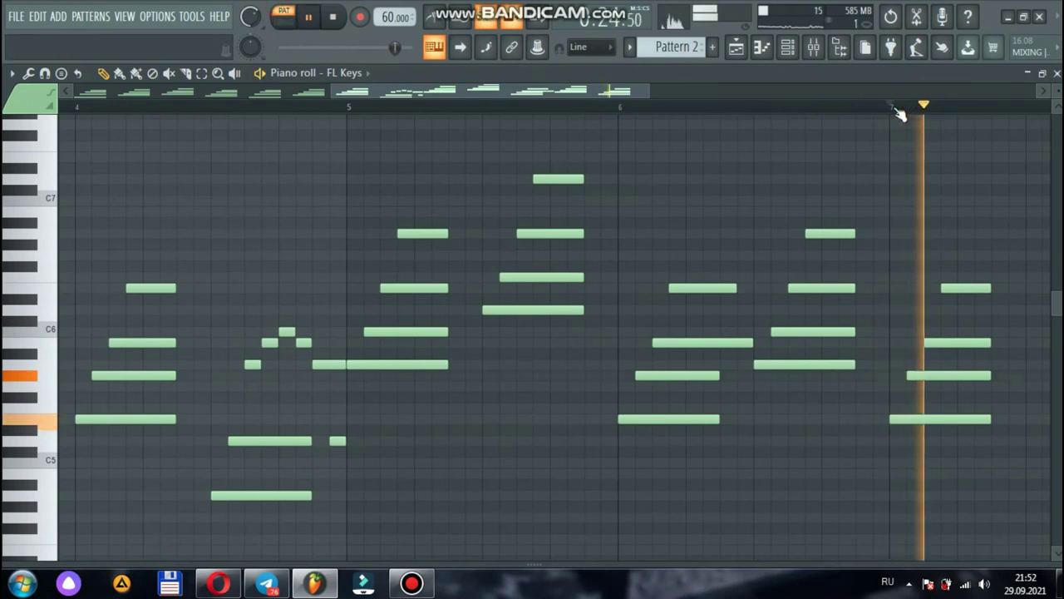
drag(619, 93, 679, 98)
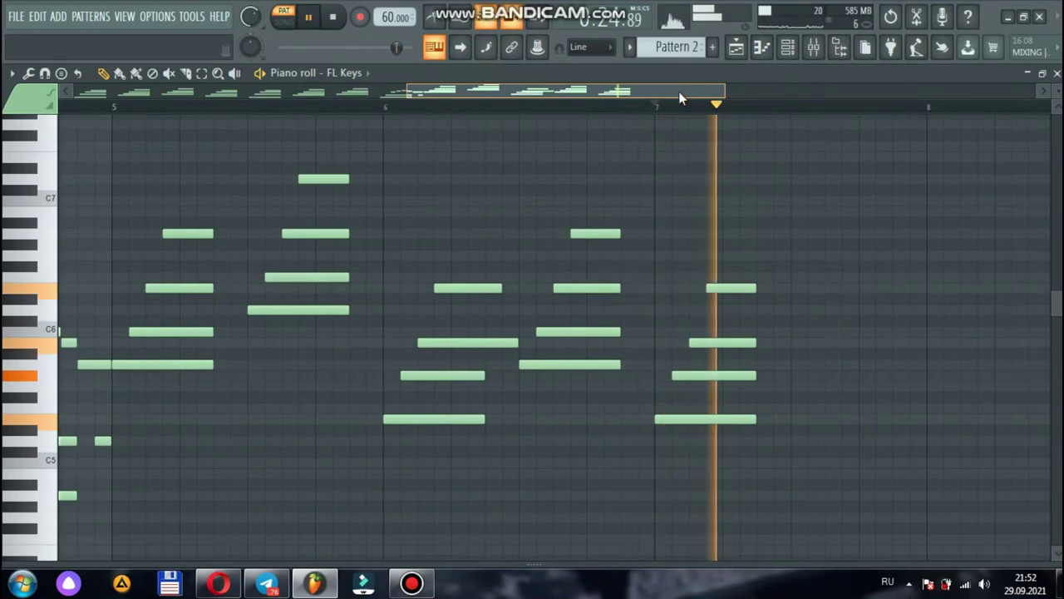
key(space)
drag(679, 98, 677, 97)
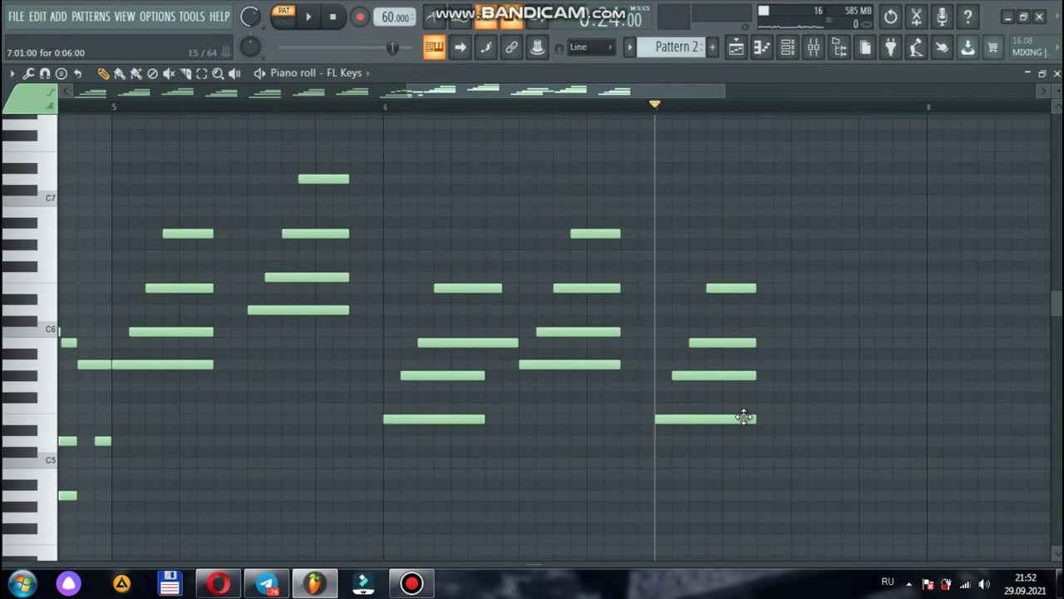
- Add a staggered chord of A5, C6, E6 and A6 in the second half of bar 7 and play it
click(797, 366)
click(746, 342)
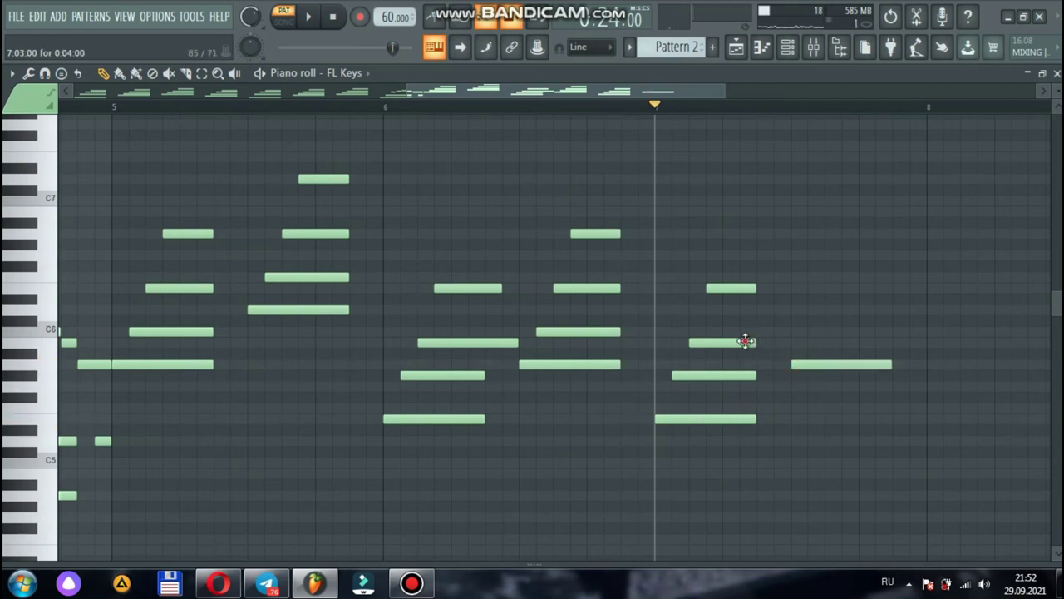
click(811, 332)
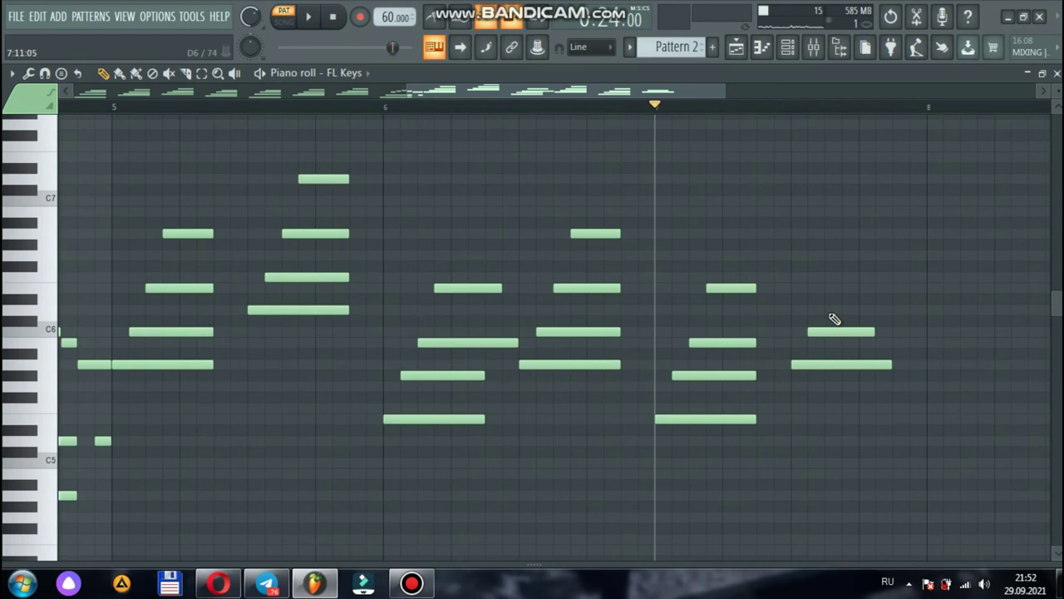
drag(834, 318, 831, 286)
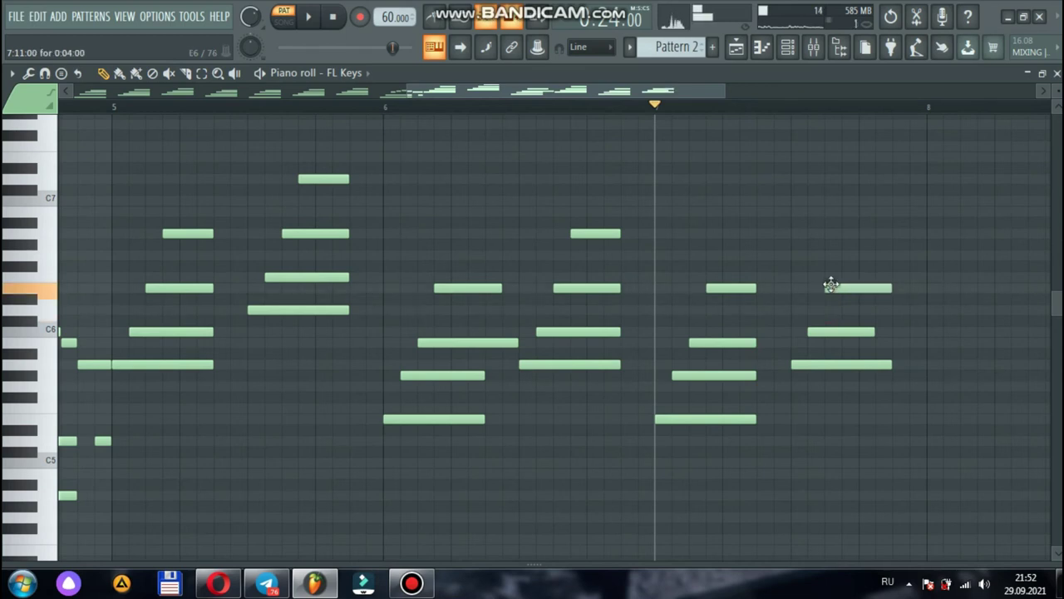
click(724, 286)
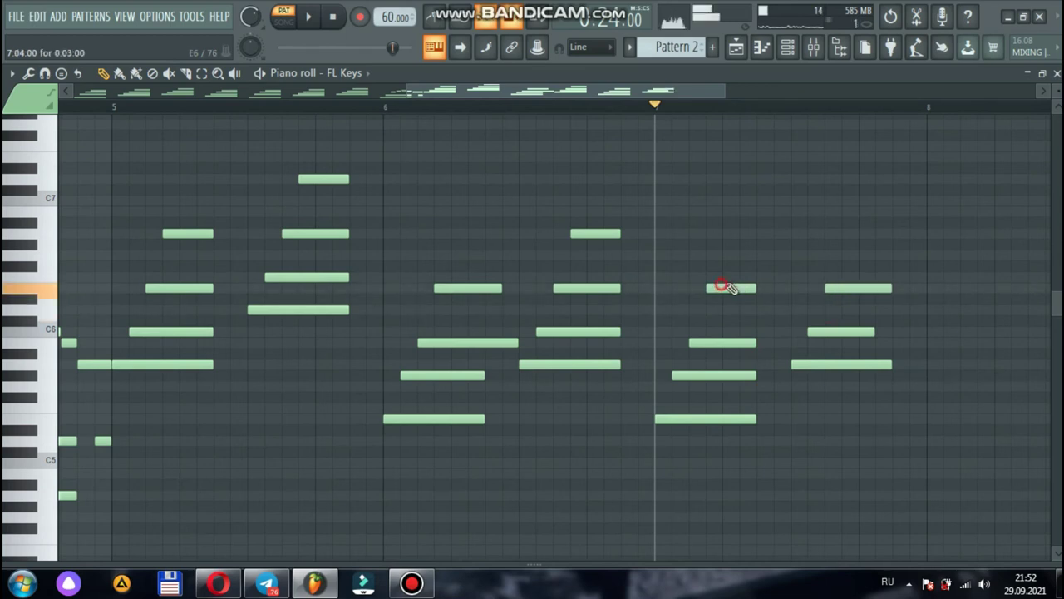
click(862, 235)
key(space)
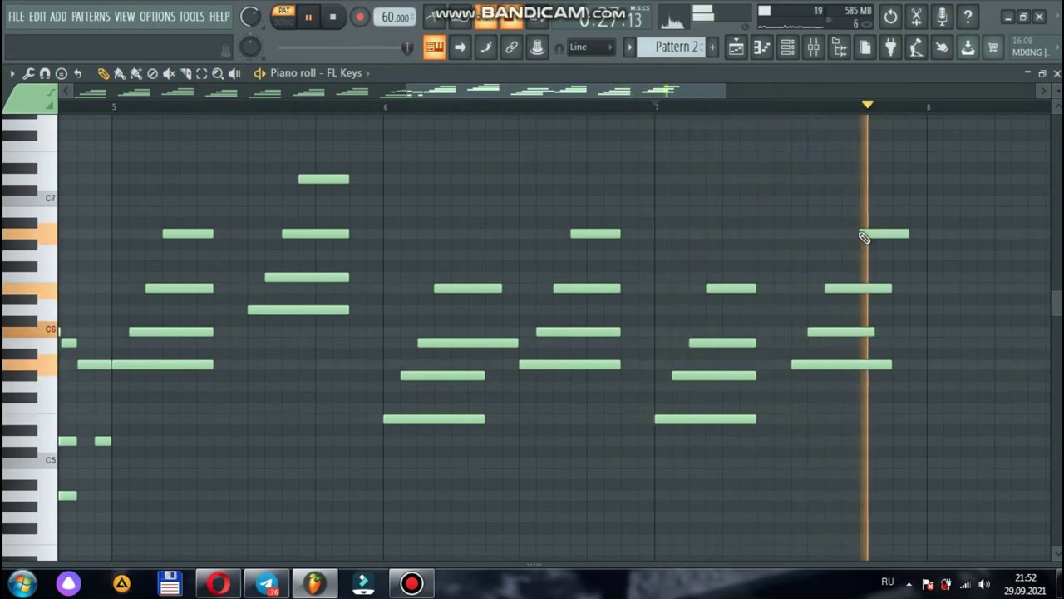
- Move the new A6 note one step earlier to 7:12 and play bar 7 again
key(space)
drag(865, 234, 854, 232)
key(space)
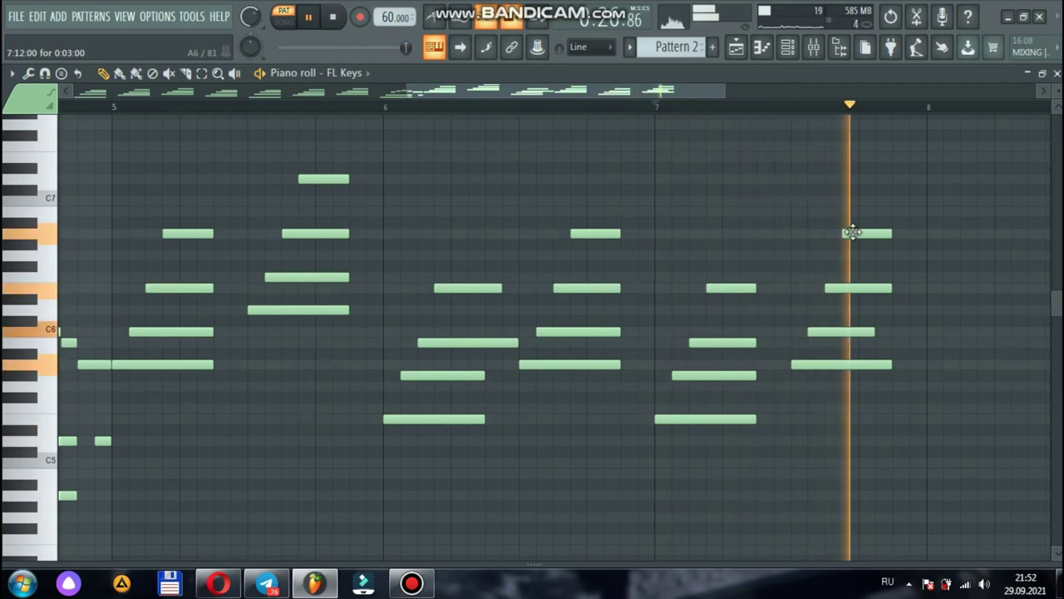
- Stop playback and replace Pattern 1's FL Keys instrument with Nexus
key(space)
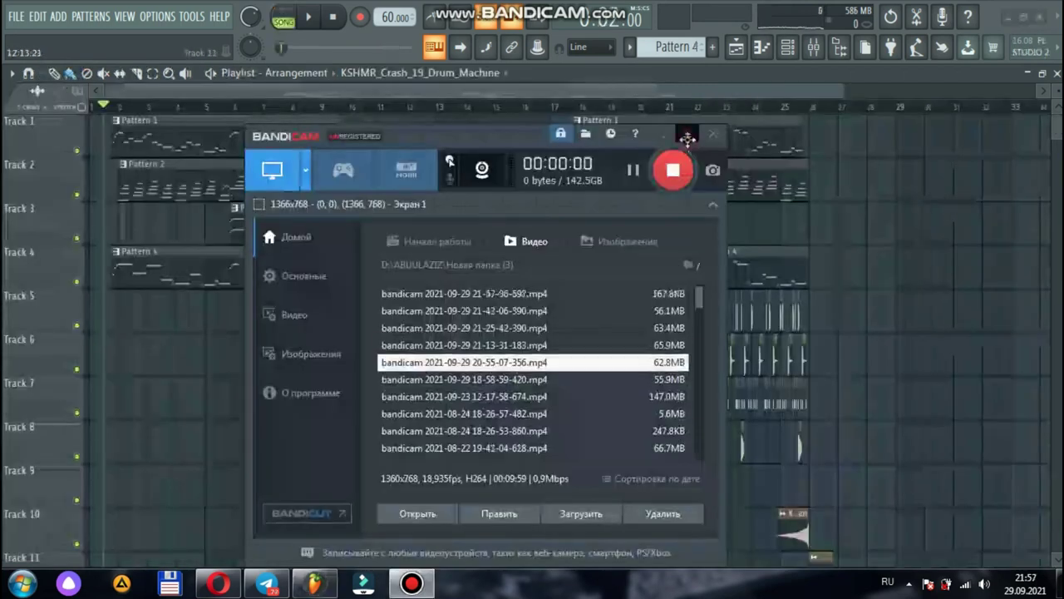
click(215, 76)
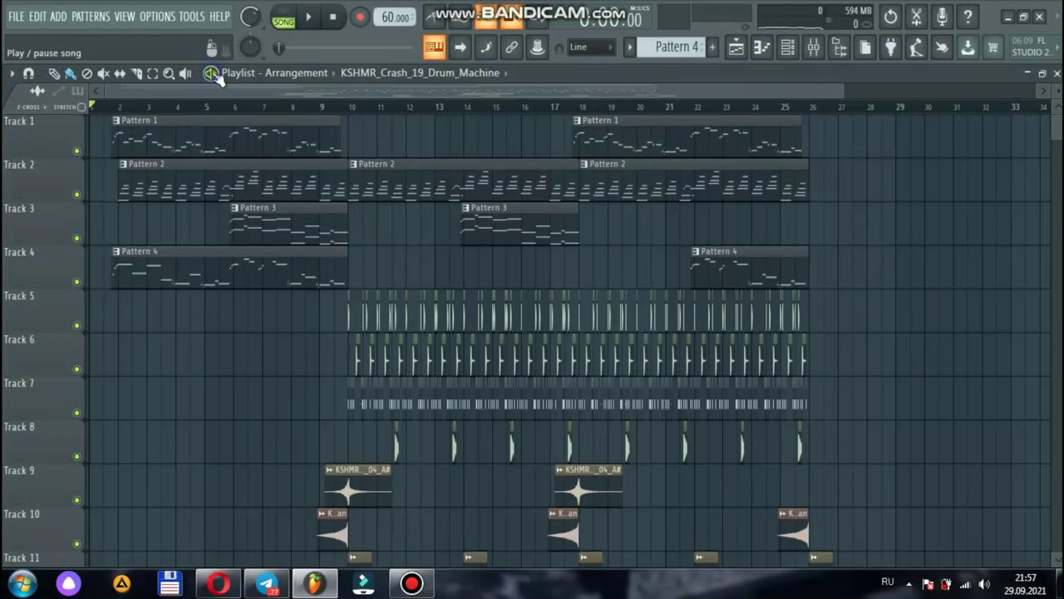
click(313, 143)
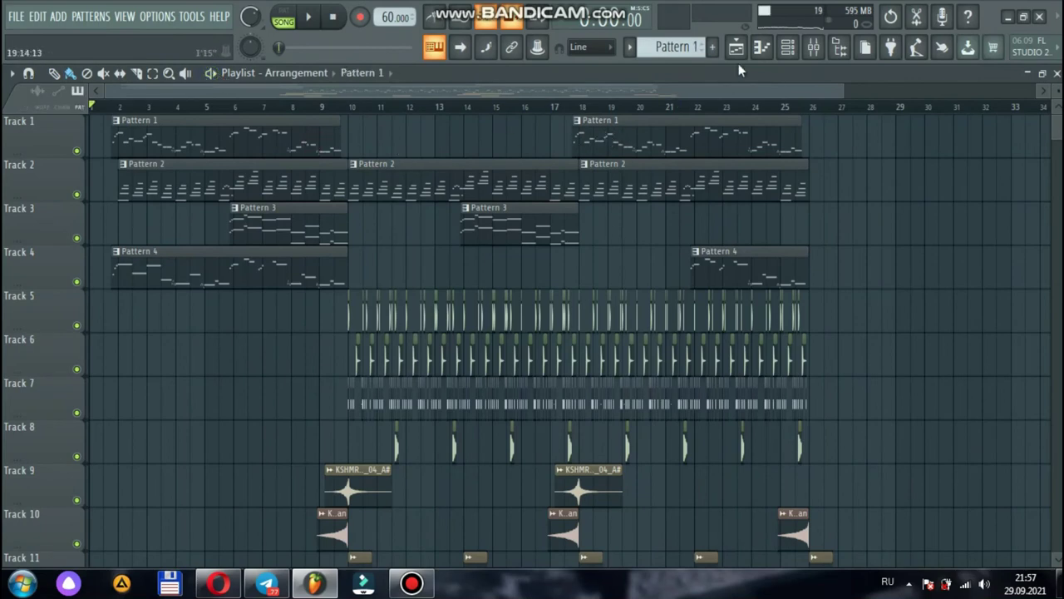
click(787, 48)
right_click(138, 136)
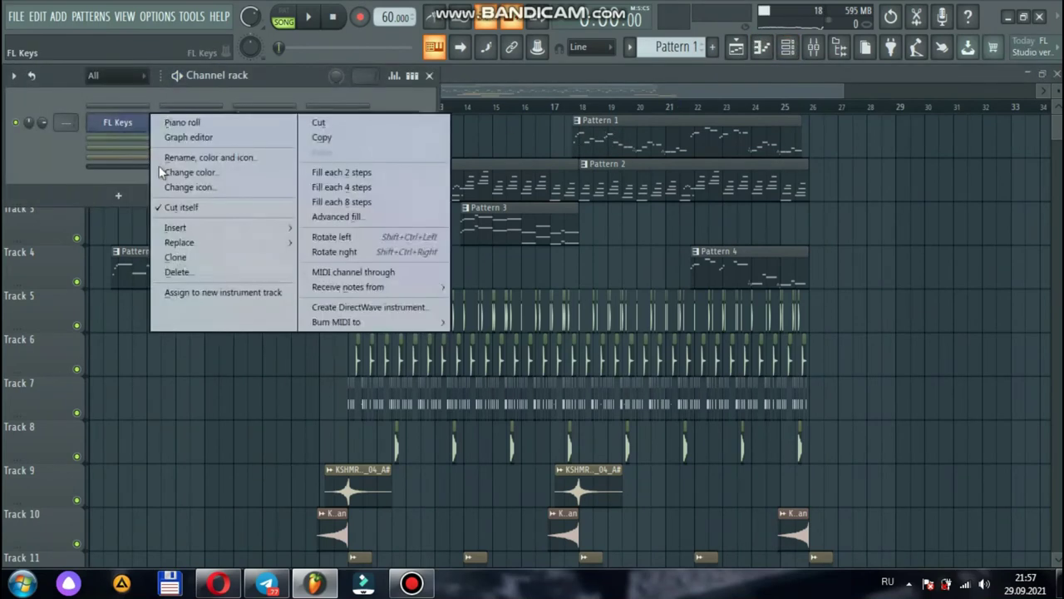
mouse_move(214, 242)
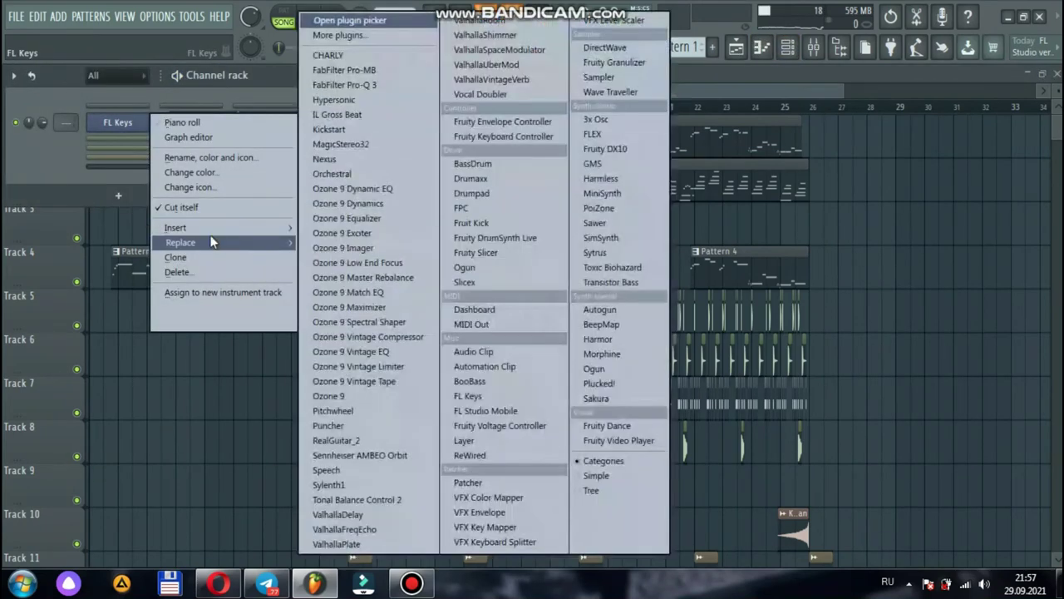
click(353, 158)
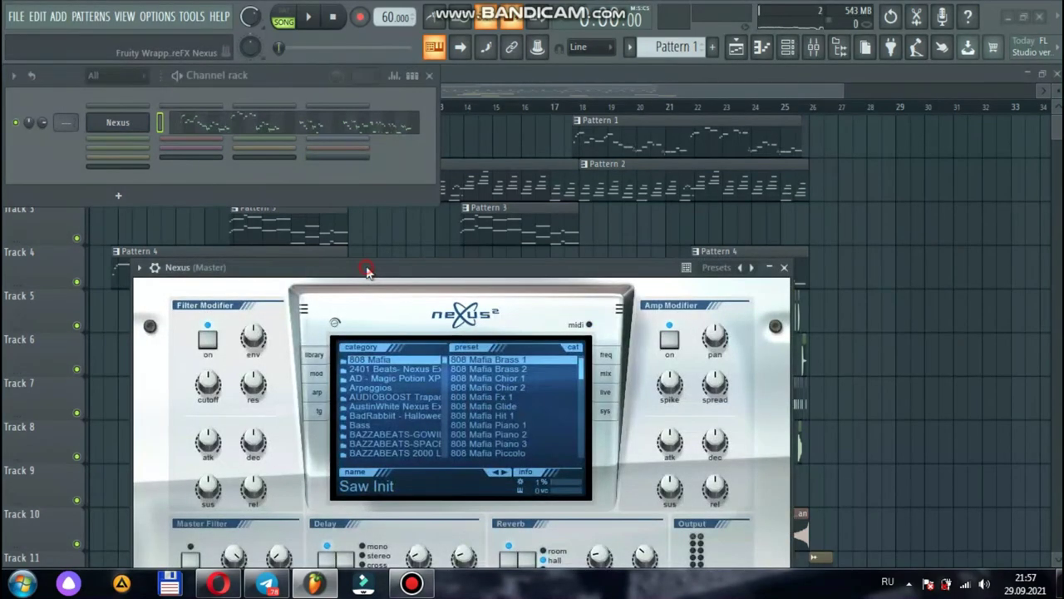
- Load PN Nexus Grandpiano Soft from Nexus's Piano category and audition Pattern 1 in pattern mode
drag(390, 262, 426, 153)
drag(502, 243, 504, 281)
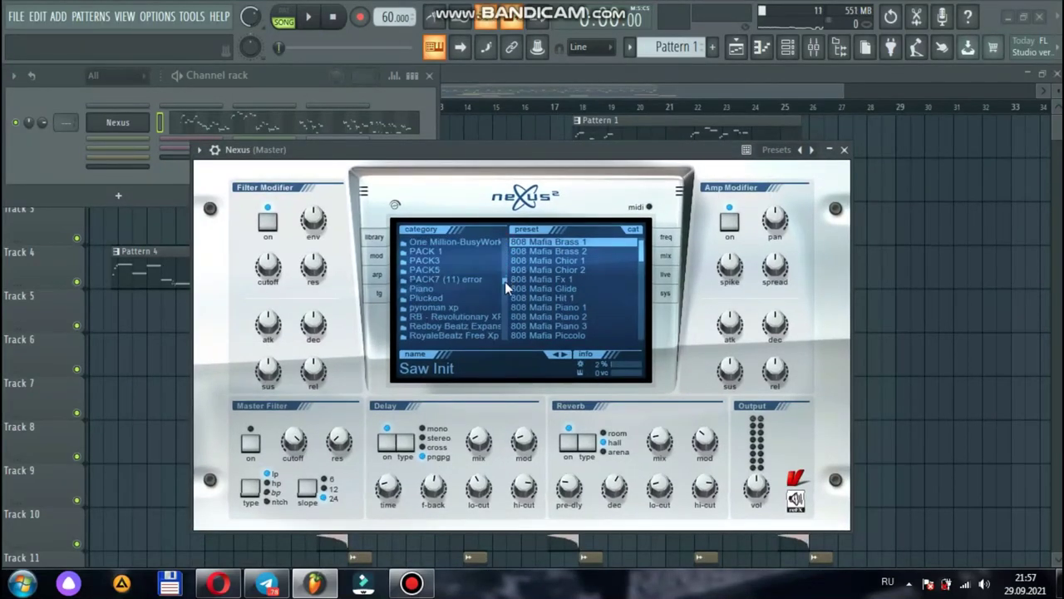
click(433, 287)
drag(641, 247, 642, 291)
click(630, 279)
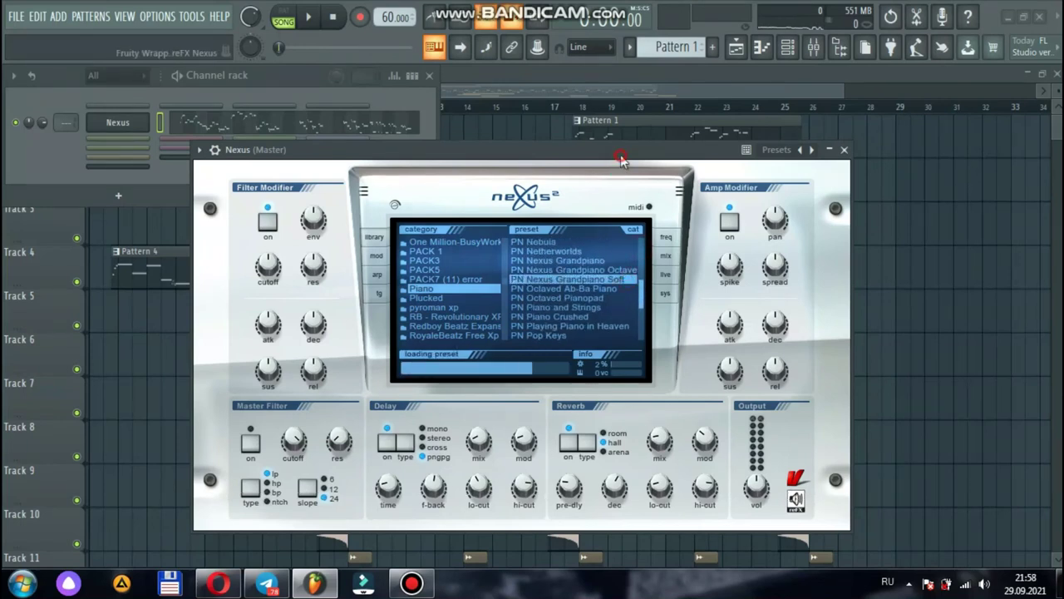
click(285, 14)
key(space)
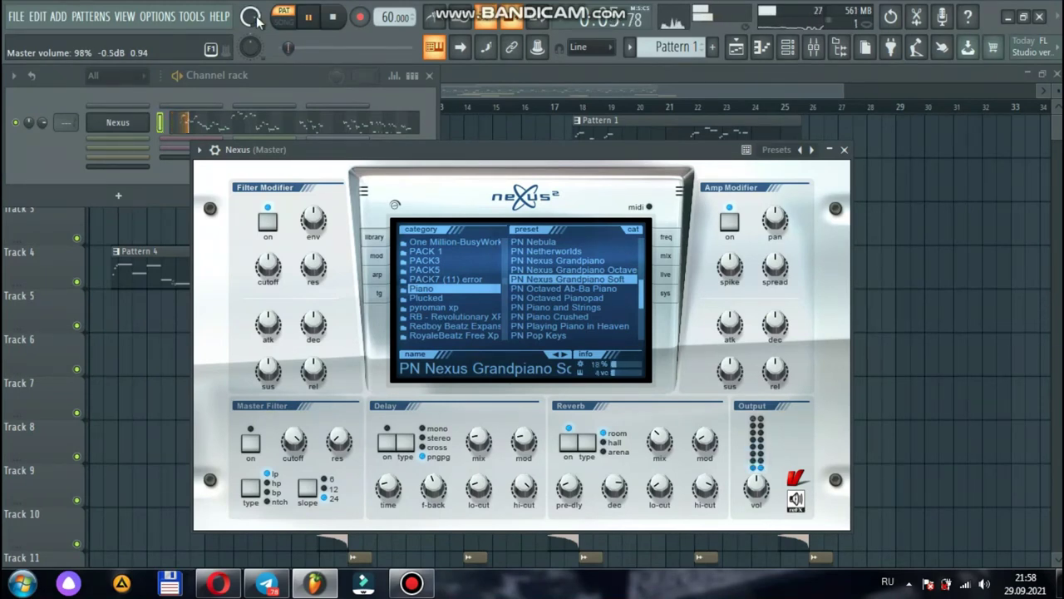
key(space)
- Change the Nexus preset to PN Nexus Grandpiano and play Pattern 1 with it
click(577, 261)
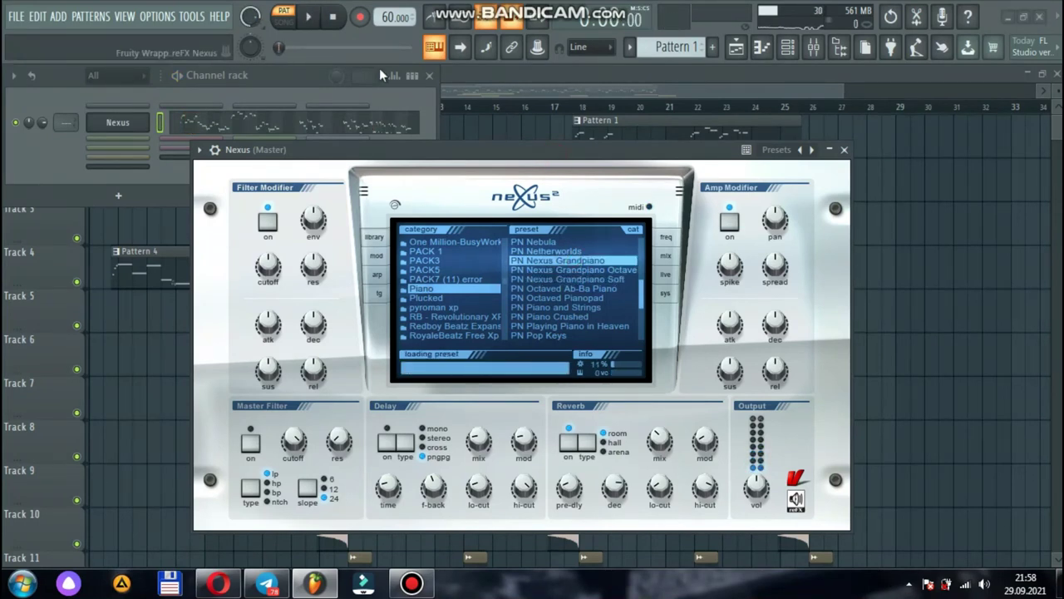
key(space)
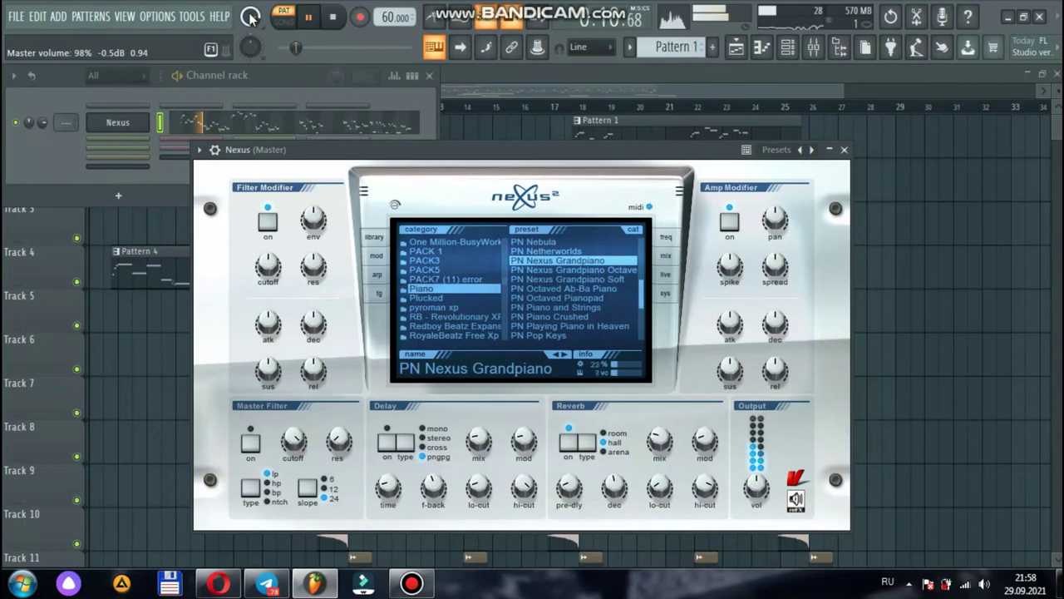
click(787, 47)
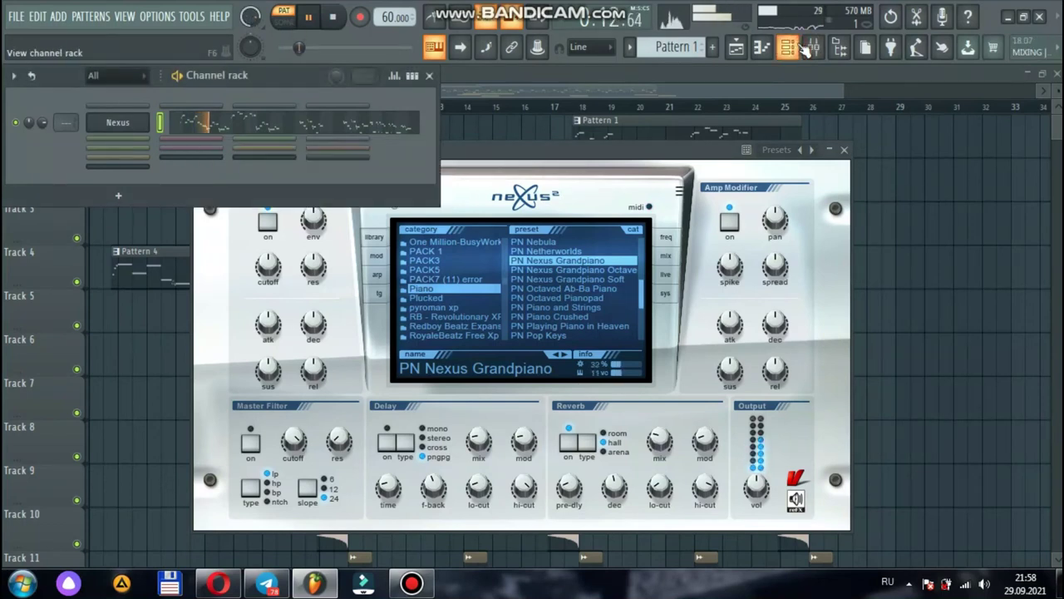
click(811, 47)
click(811, 47)
key(space)
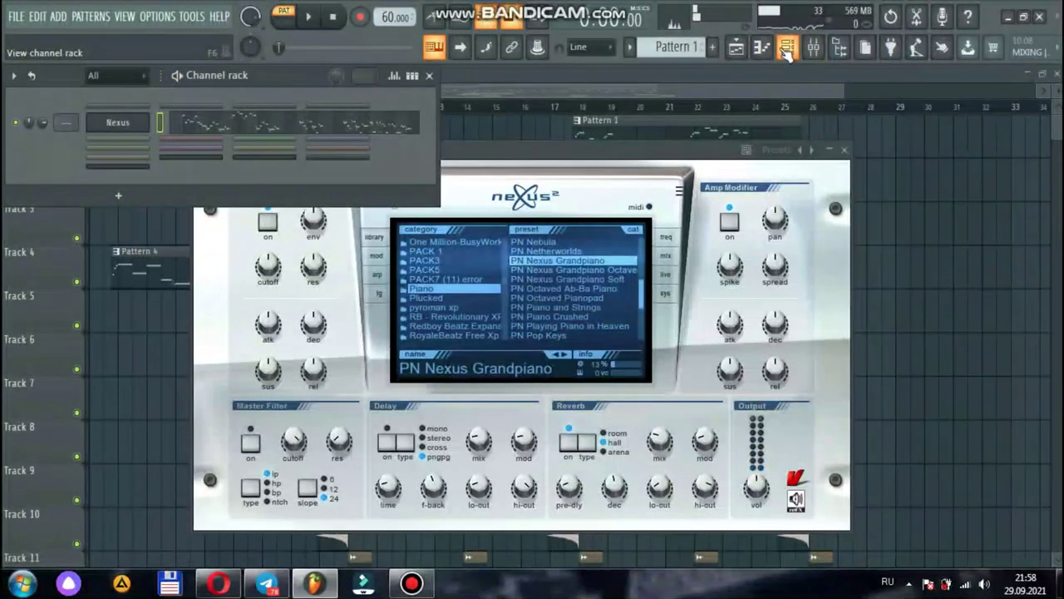
- Route the Nexus channel to mixer track 20 and start playback with the mixer open
drag(62, 123, 63, 113)
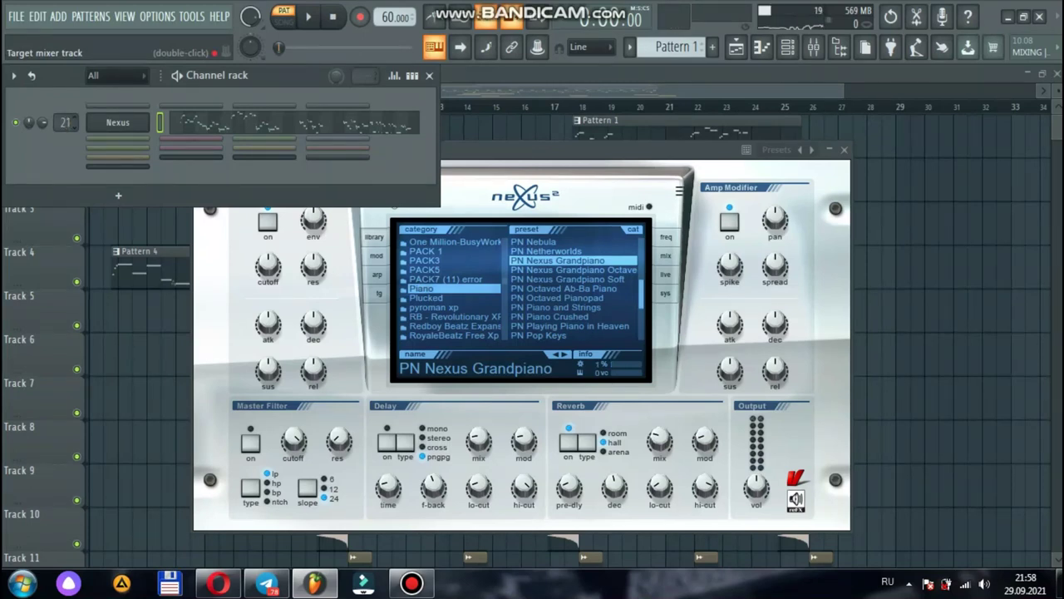
click(814, 47)
key(space)
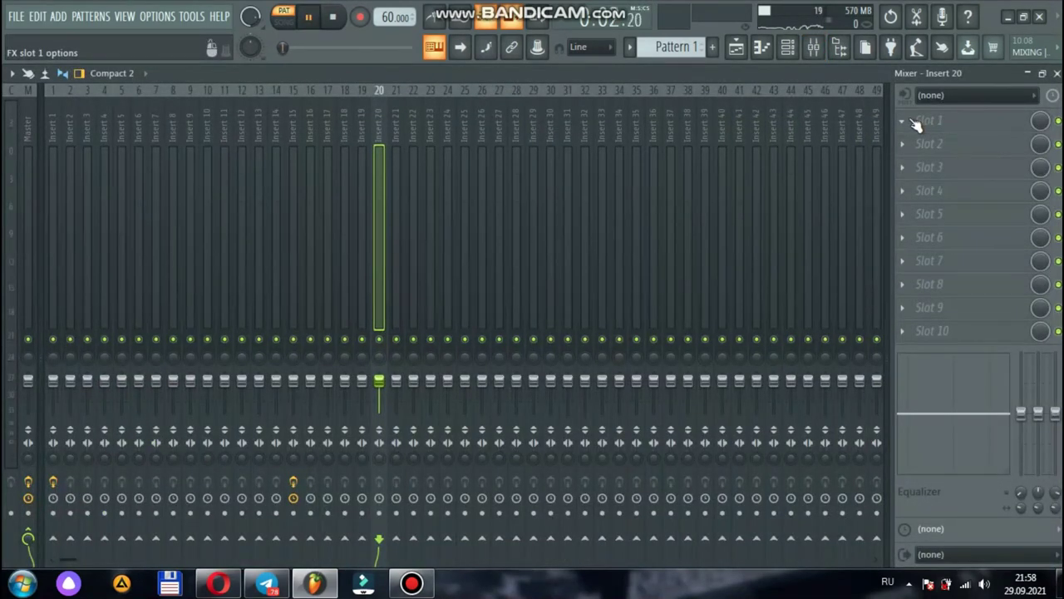
- Add Fruity Parametric EQ 2 to slot 1 of Insert 20 and place its window clear for editing
click(915, 123)
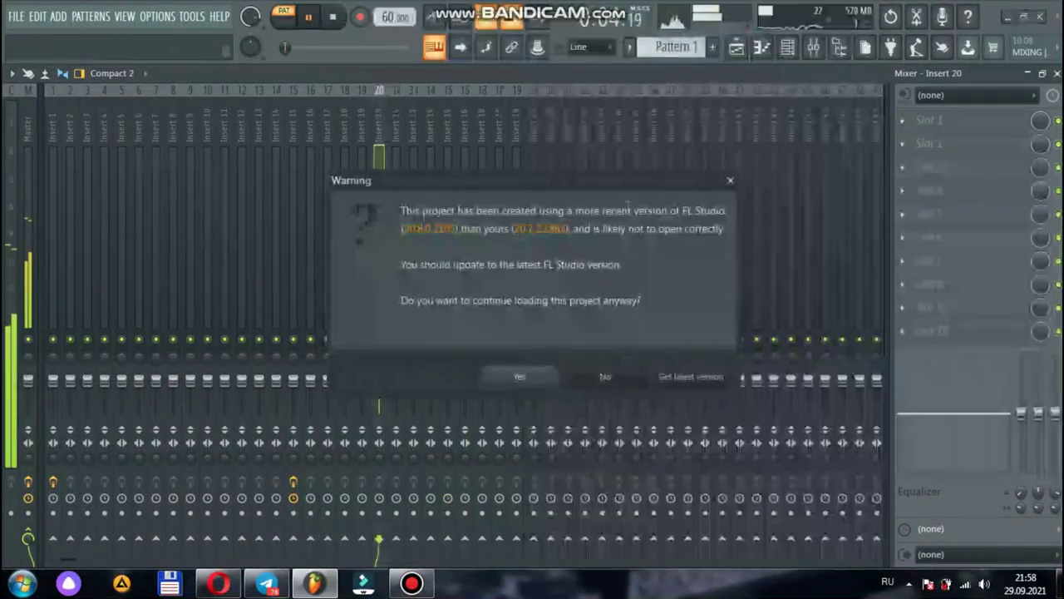
click(544, 374)
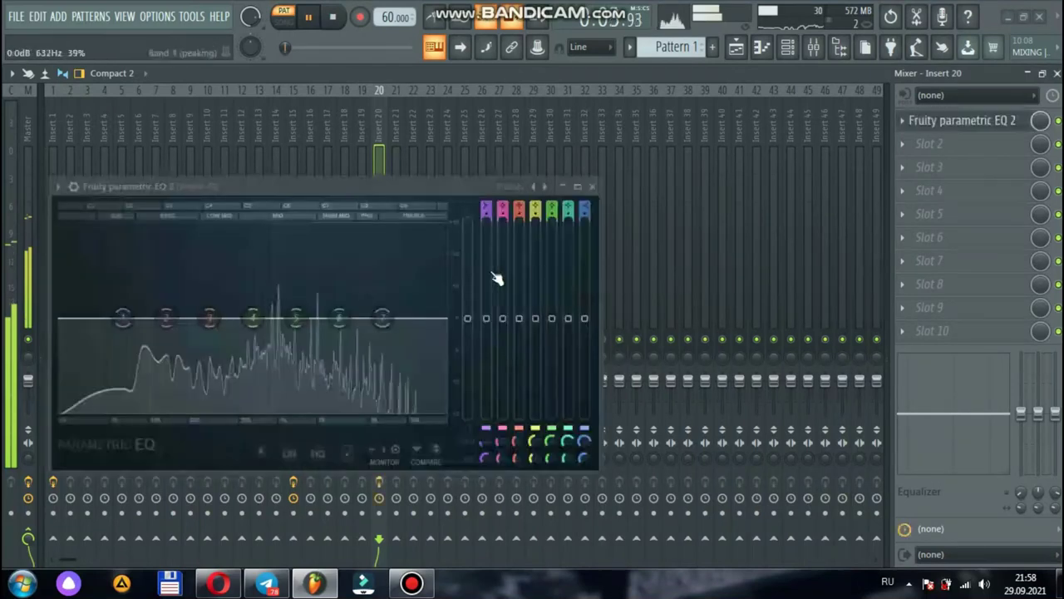
drag(401, 180, 649, 152)
- Shape the slot 1 EQ with slight cuts on bands 4, 5 and 6 and shift band 7 higher in frequency
drag(500, 288, 516, 273)
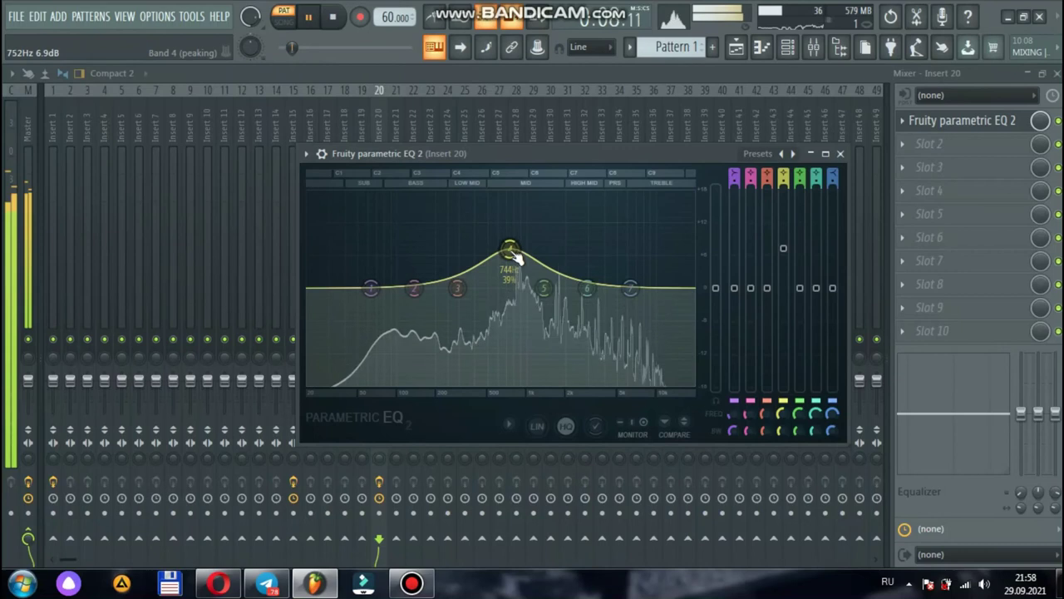
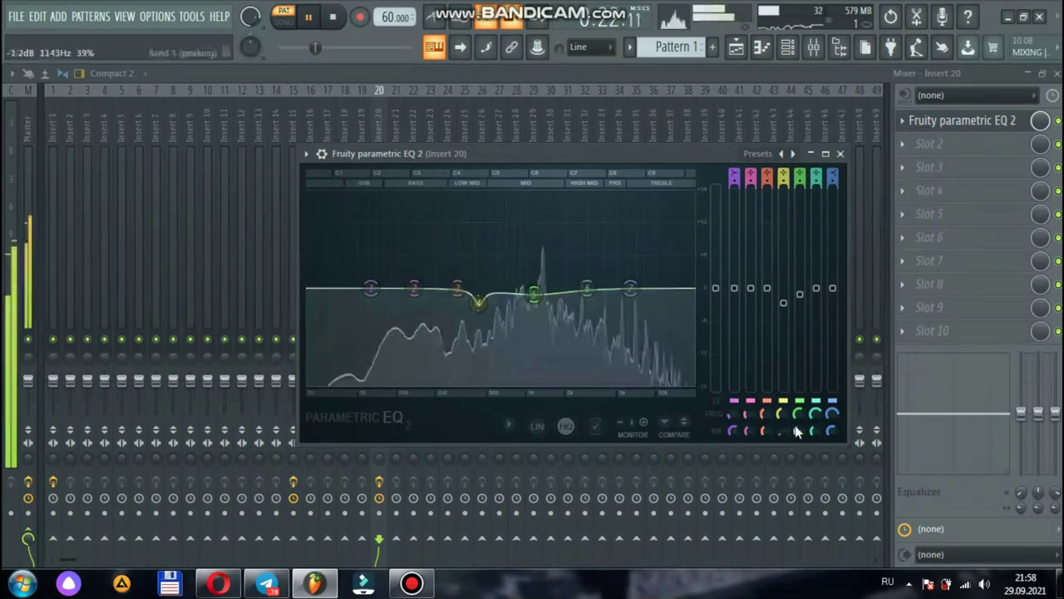
drag(796, 431, 795, 453)
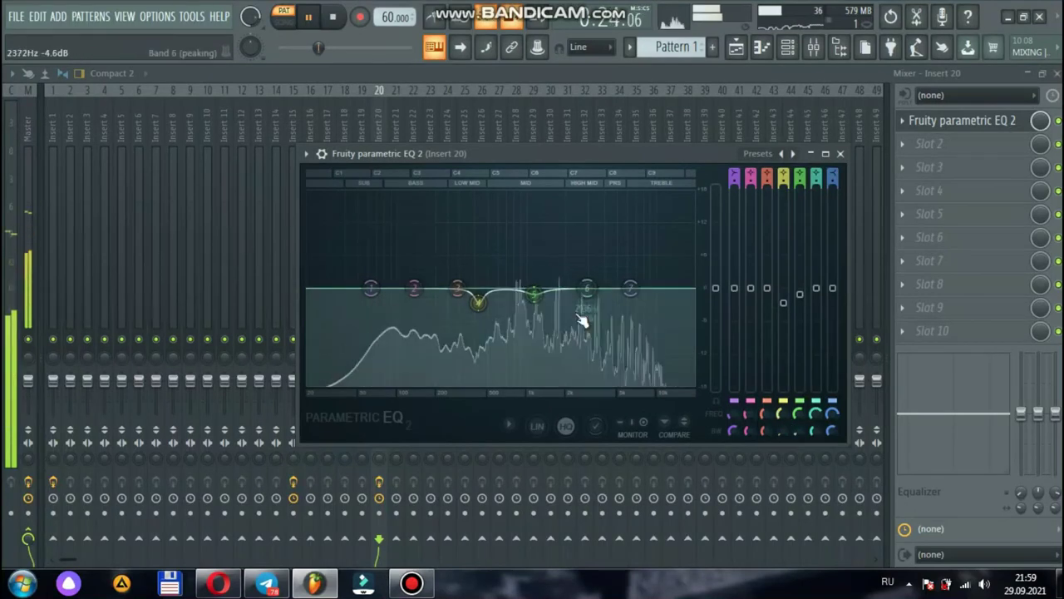
drag(525, 298, 654, 287)
mouse_move(415, 288)
mouse_down()
mouse_move(409, 222)
mouse_move(416, 292)
mouse_up()
key(space)
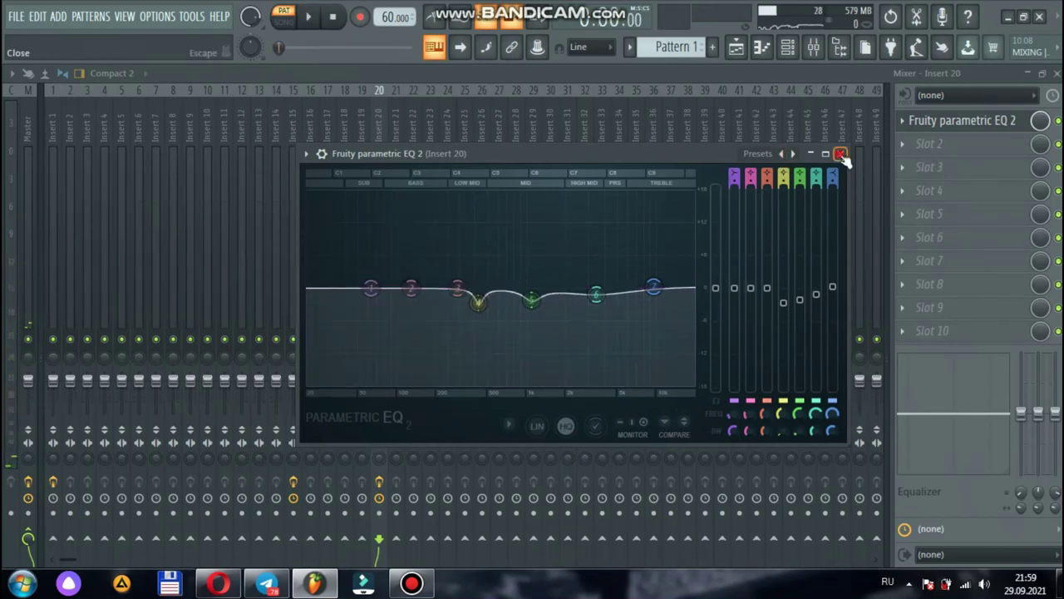
click(842, 155)
- Add a second Fruity Parametric EQ 2 in slot 2 of Insert 20 and load its 40Hz + 18kHz cut preset
click(925, 144)
click(755, 36)
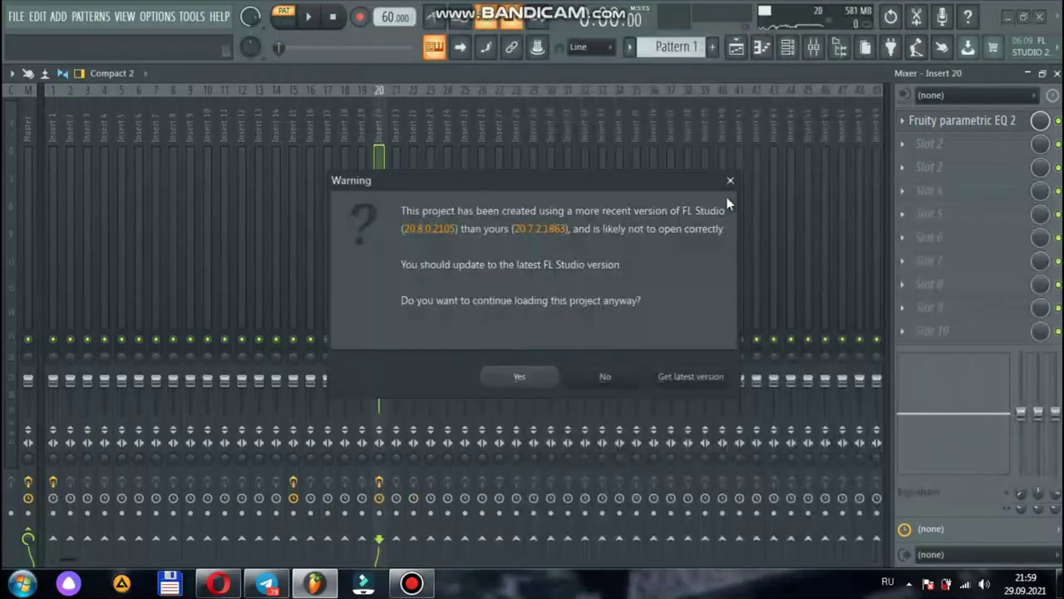
click(554, 380)
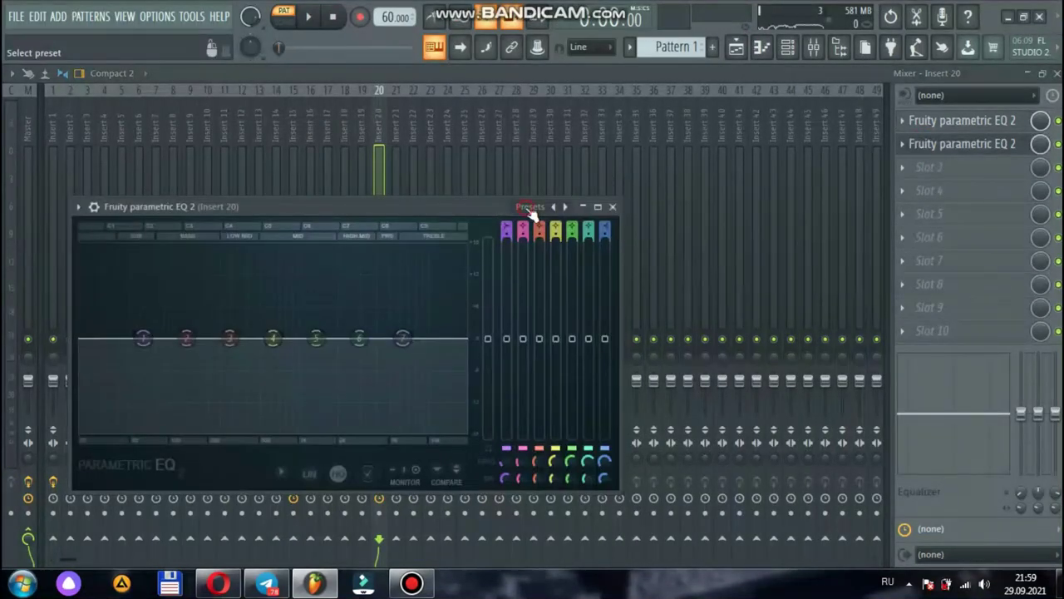
click(530, 208)
click(564, 289)
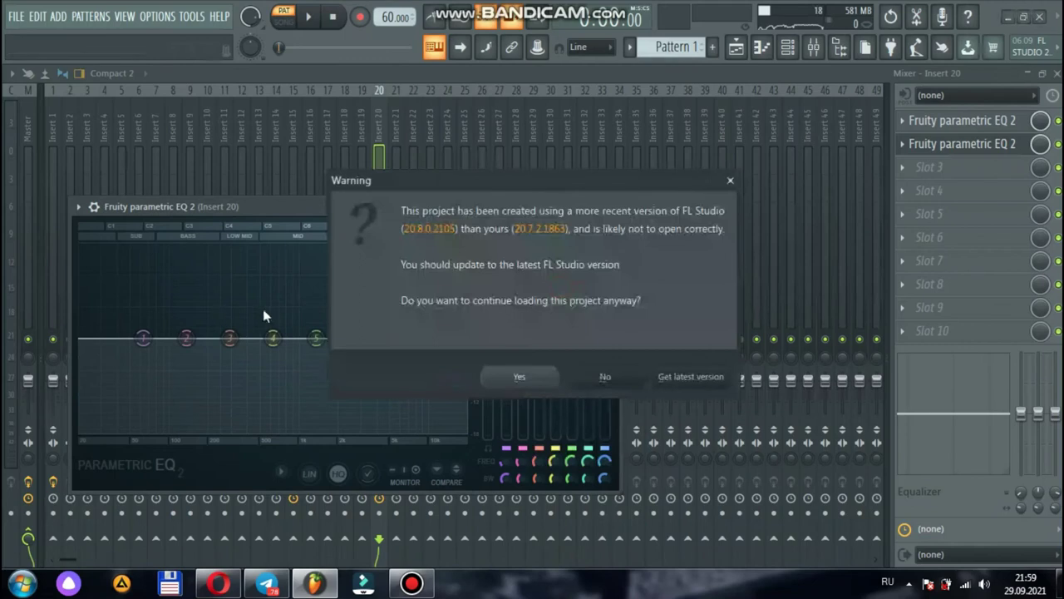
click(520, 379)
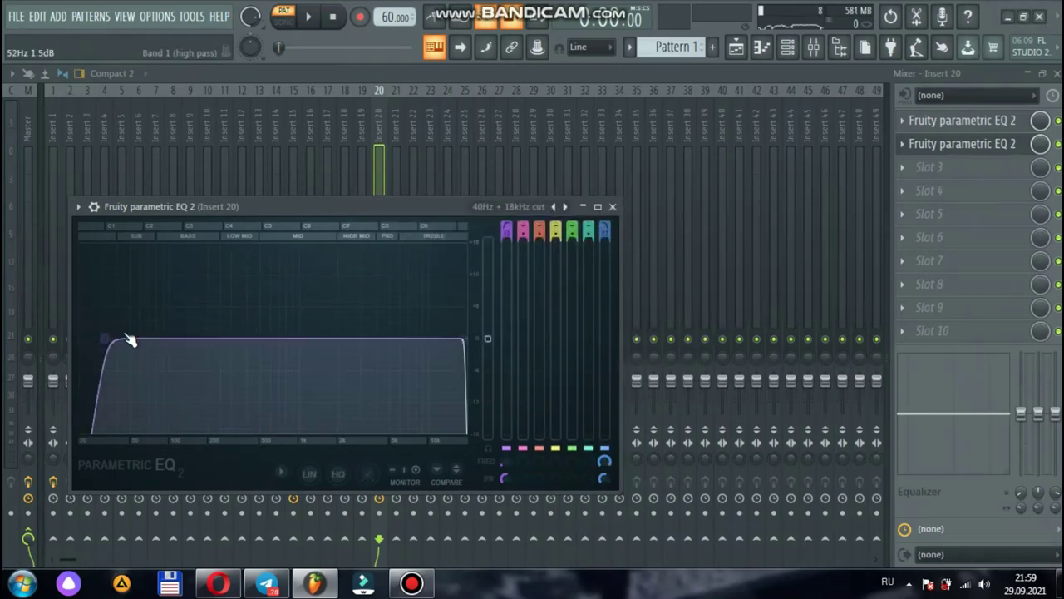
- Raise the second EQ's low-cut frequency, lower its high-cut frequency, and audition the result
drag(114, 339, 208, 340)
drag(464, 339, 442, 339)
click(613, 207)
key(space)
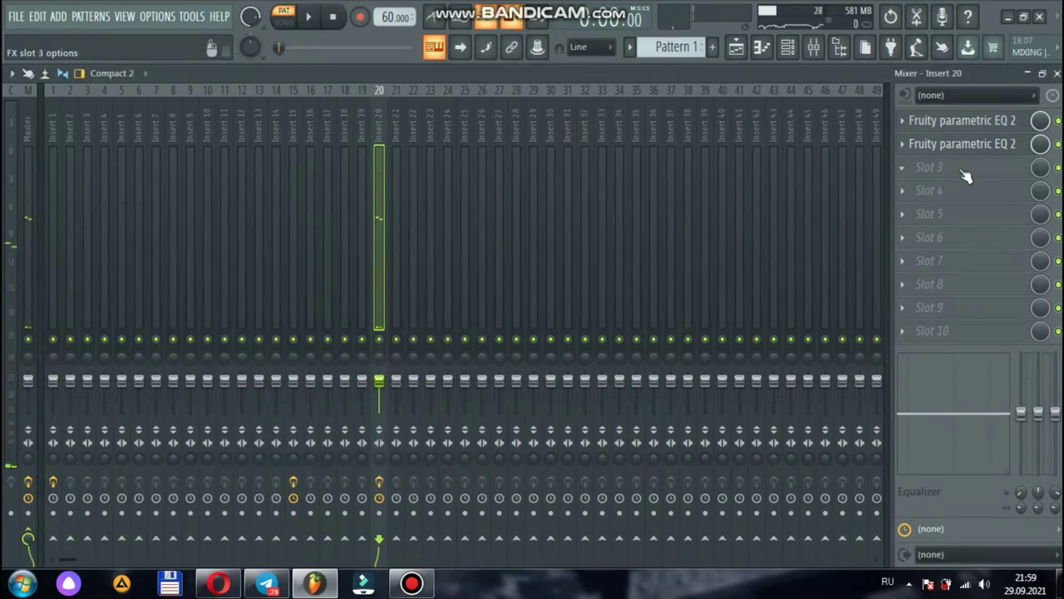
- Add Fruity Delay 2 in slot 3 of Insert 20 with ping-pong feedback, audition it, and return to the playlist
click(965, 174)
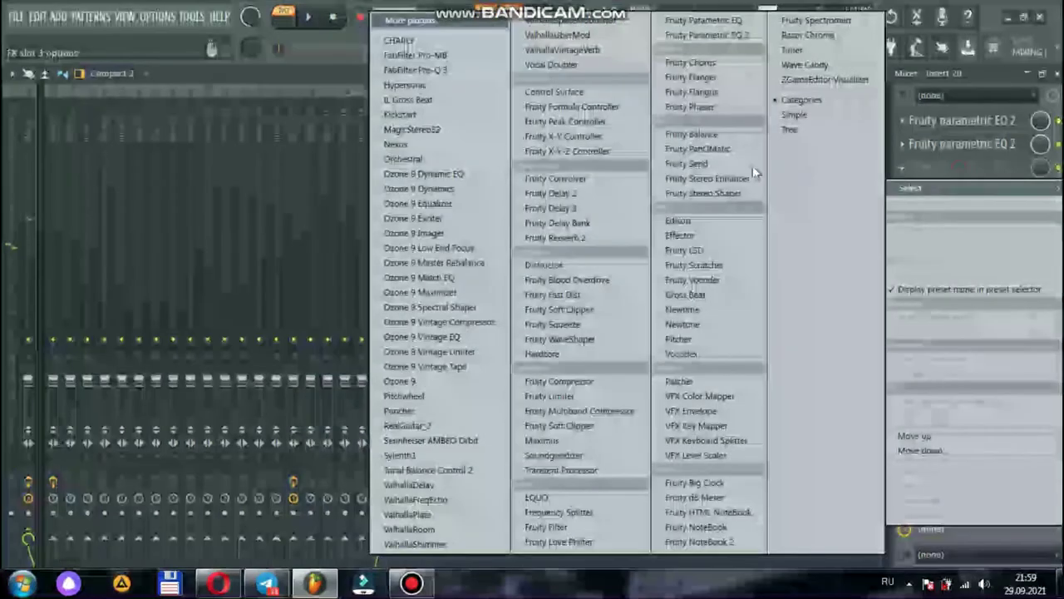
click(594, 192)
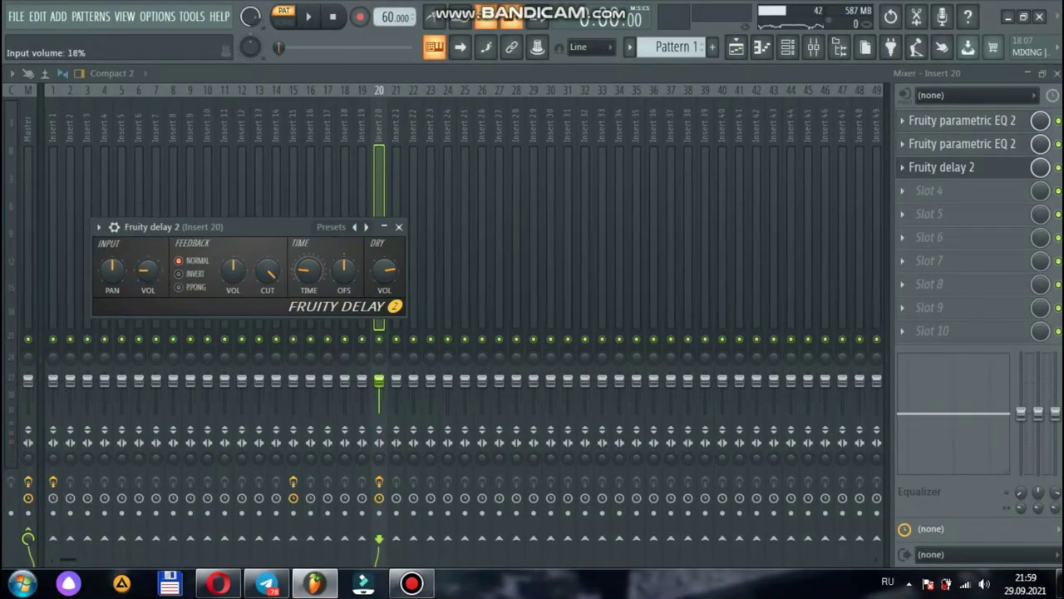
drag(268, 246, 579, 206)
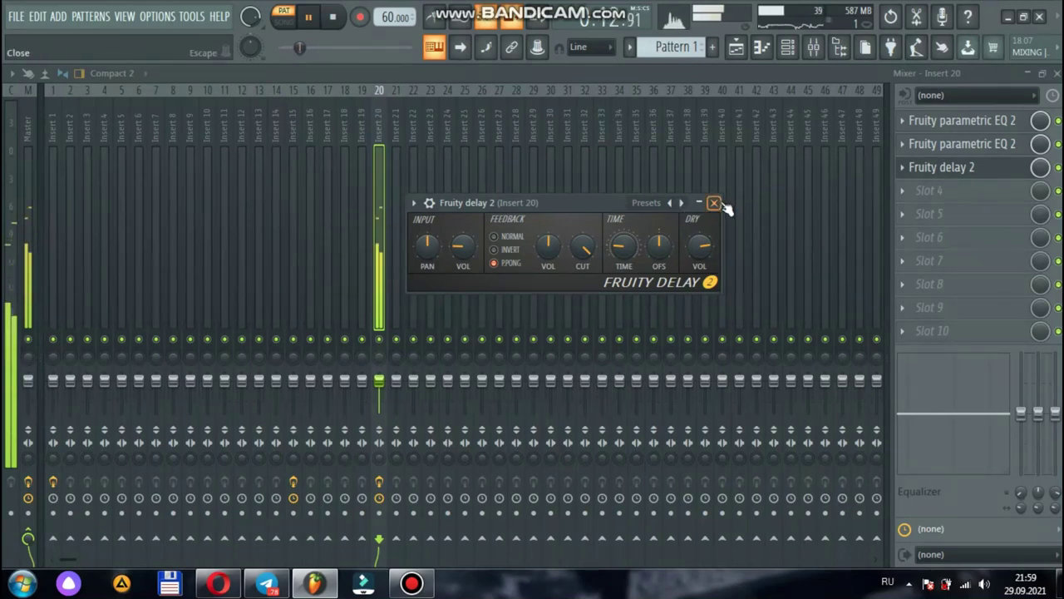
key(space)
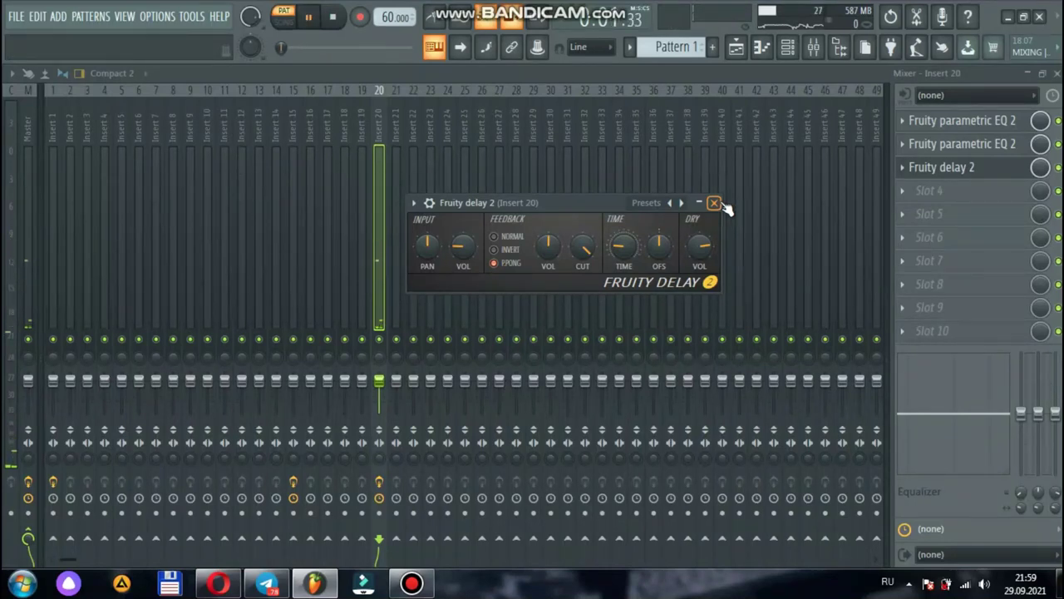
key(space)
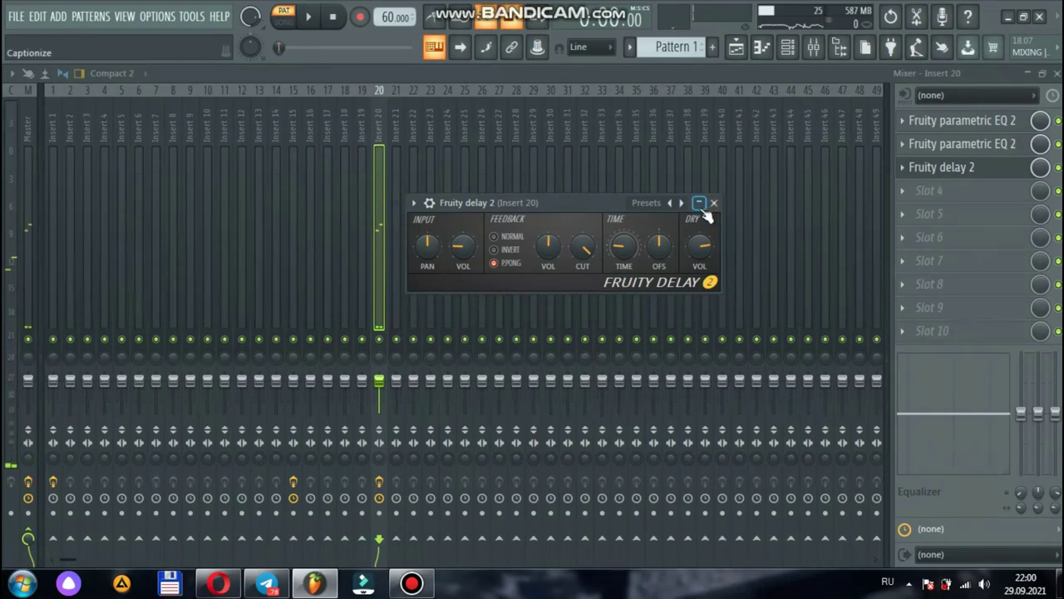
click(714, 203)
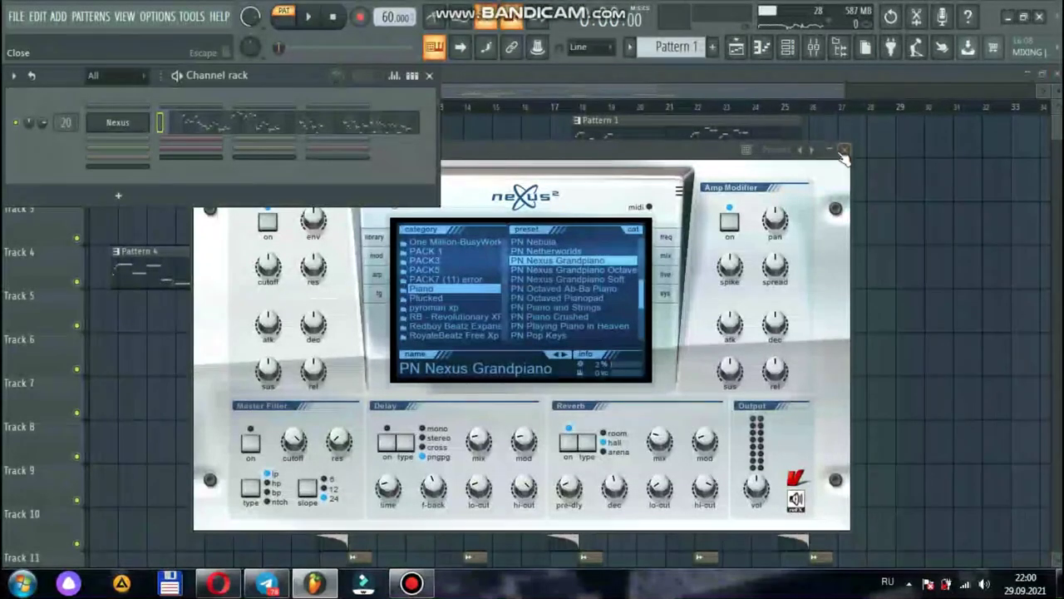
key(Escape)
key(Escape)
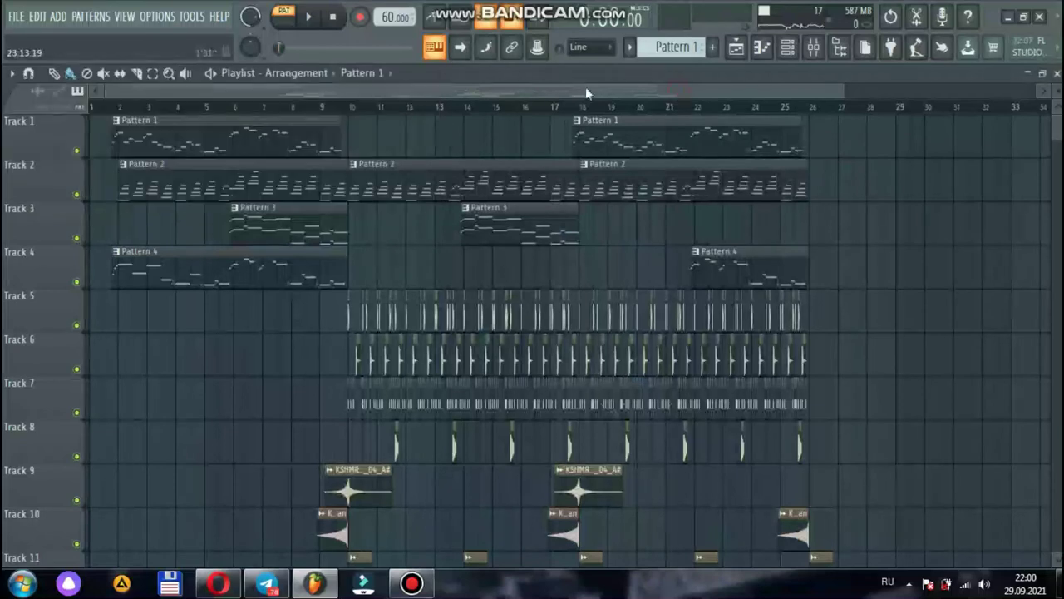
- Open Pattern 2's Nexus notes in the piano roll and fit all eight bars in view
click(302, 182)
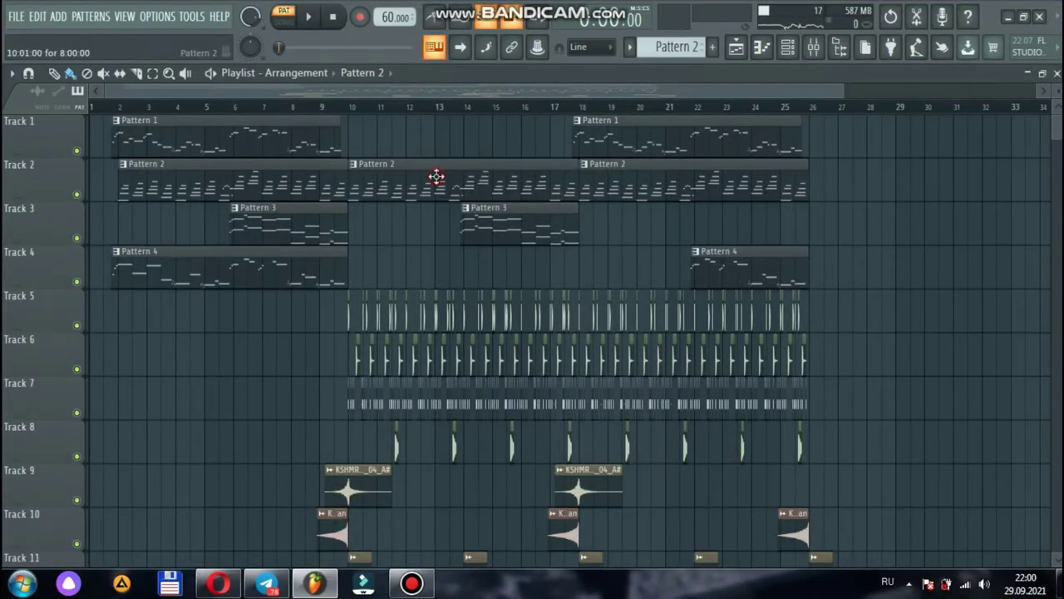
double_click(436, 176)
drag(517, 88, 146, 116)
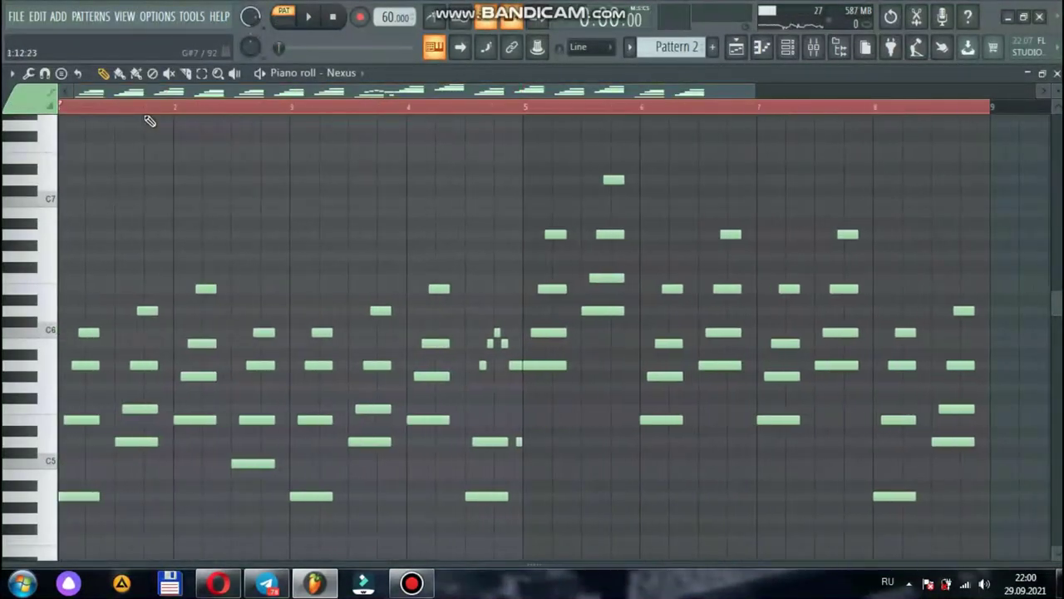
- Cut all of Pattern 2's notes from the Nexus piano roll and add a second Nexus channel
key(ctrl+a)
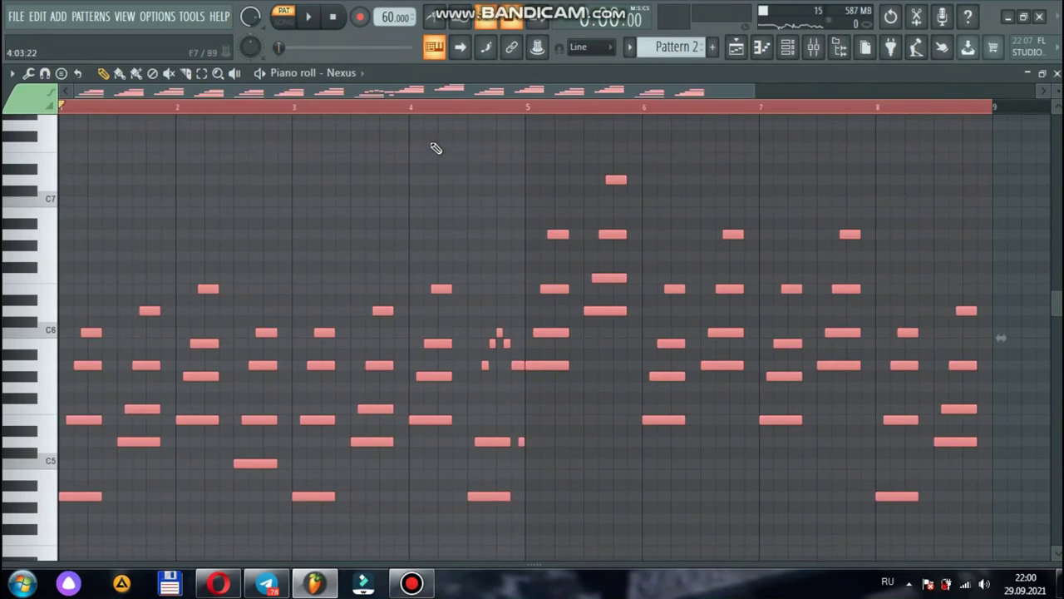
key(Delete)
click(787, 47)
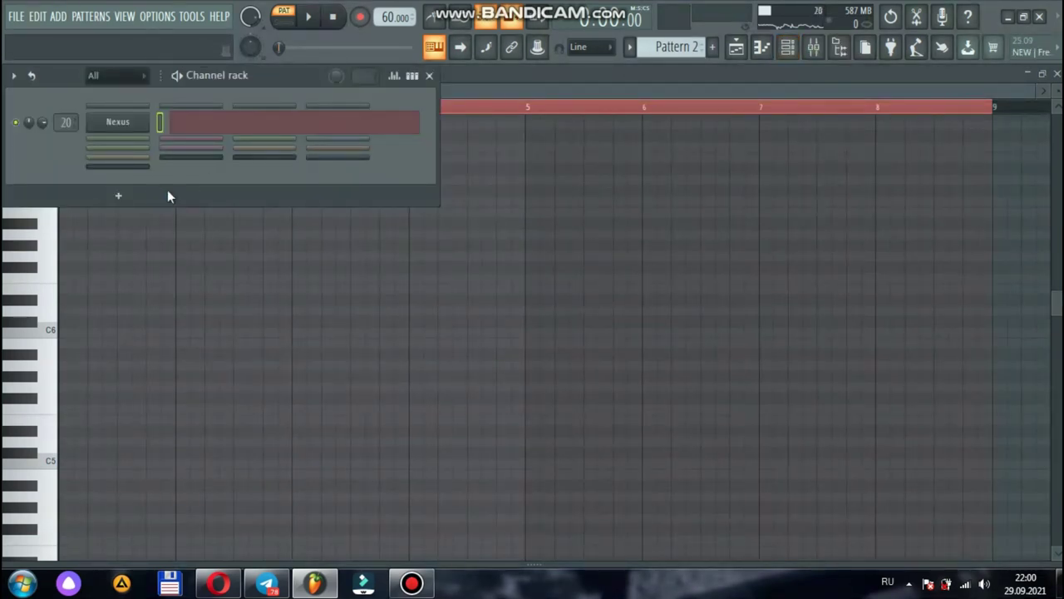
click(118, 195)
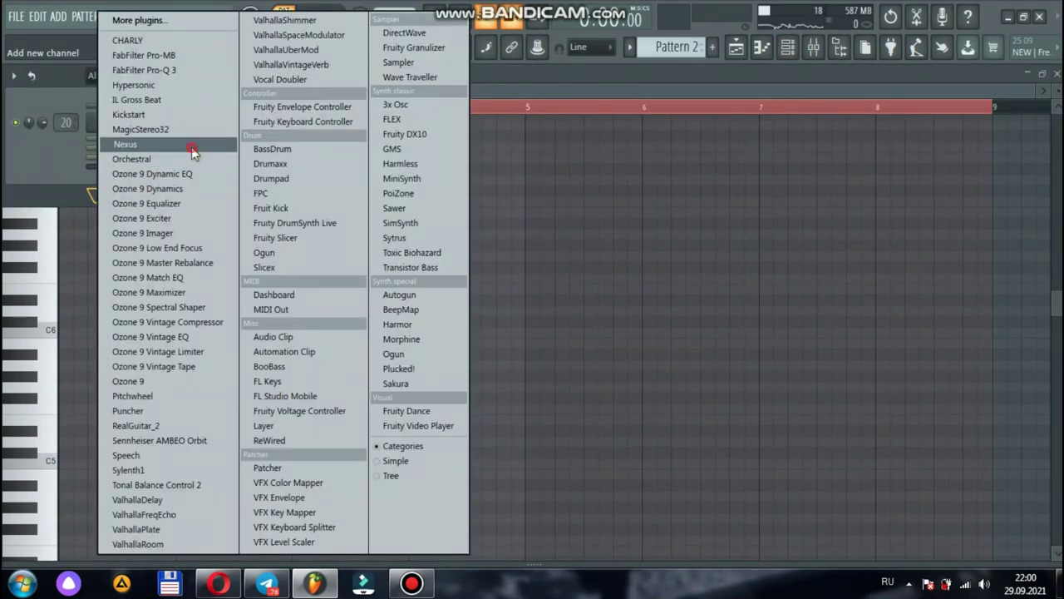
click(191, 146)
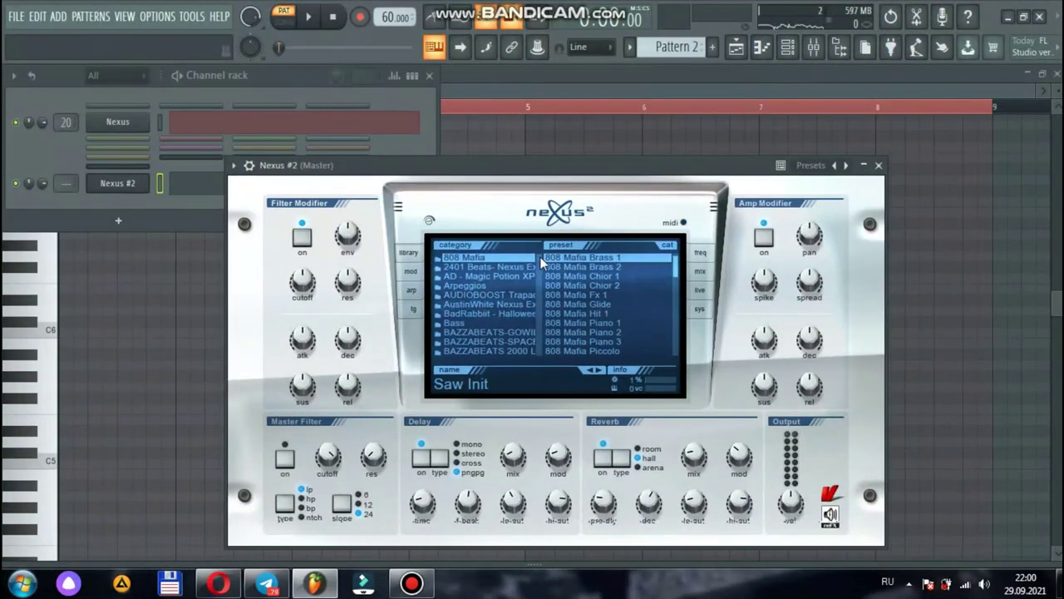
- Load the PN Nexus Grandpiano Soft preset from the Piano category in the new Nexus and return to the piano roll
scroll(537, 293, down, 12)
scroll(537, 292, down, 3)
click(501, 267)
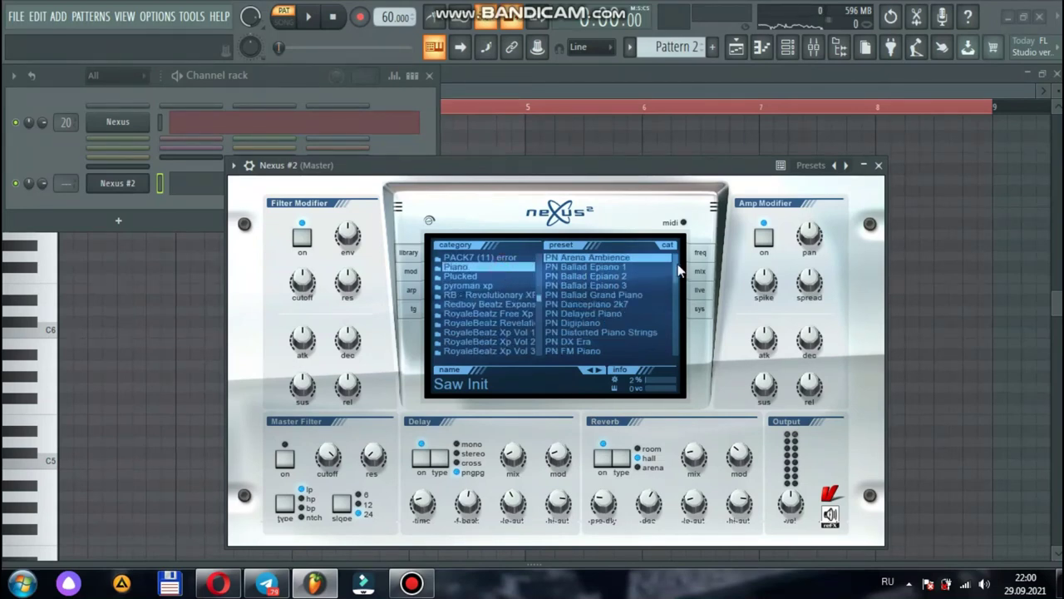
scroll(657, 291, down, 6)
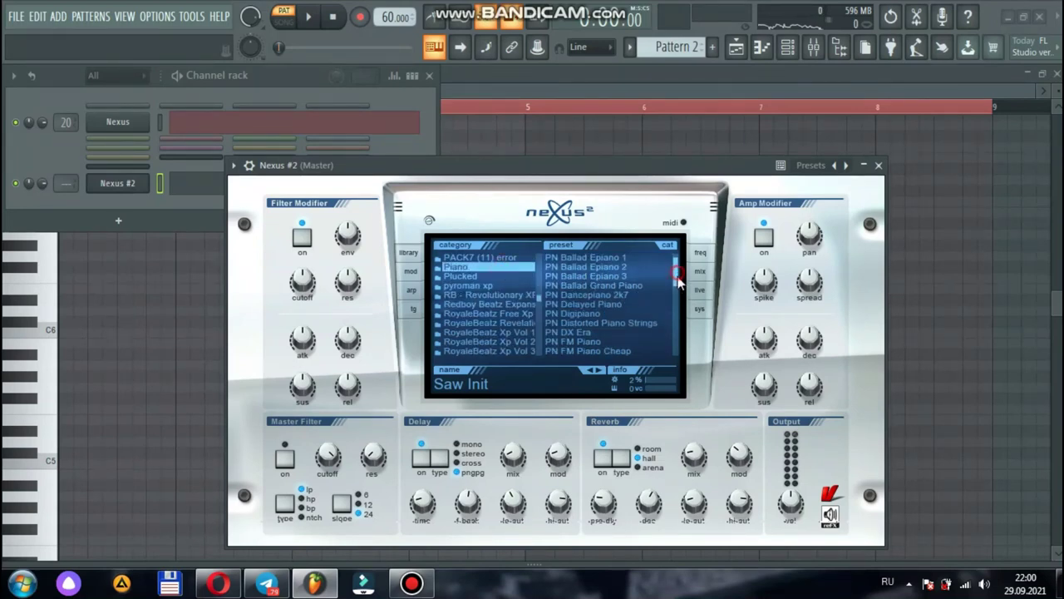
click(658, 294)
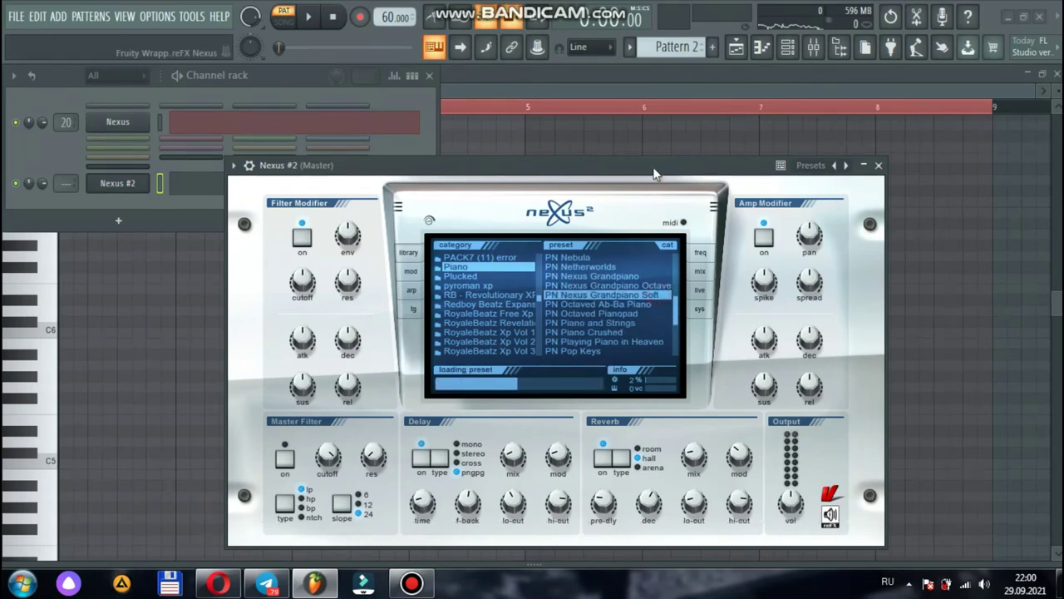
click(496, 79)
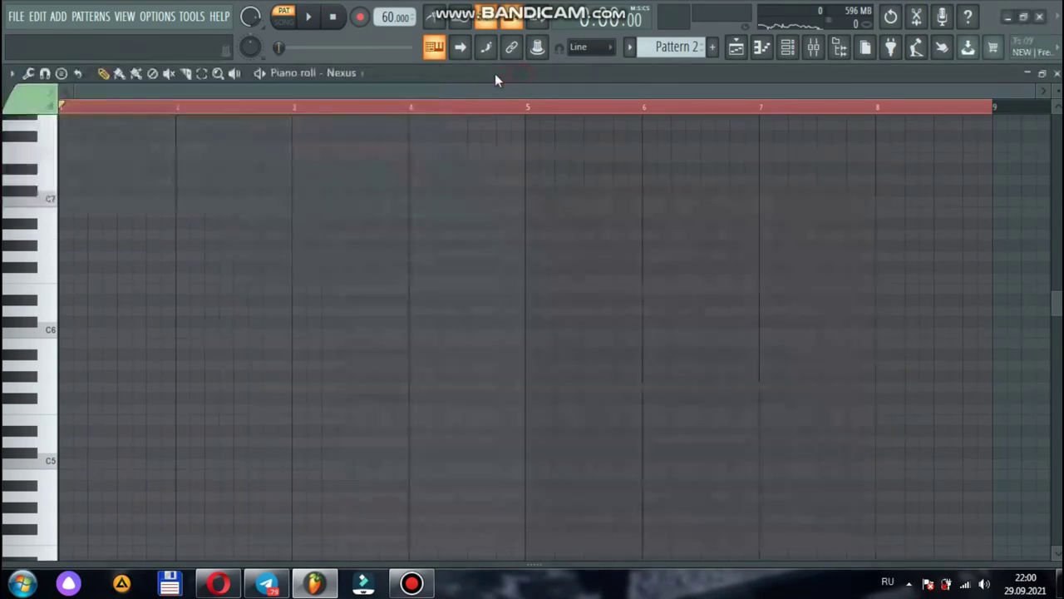
- Switch the piano roll to Nexus #2, paste Pattern 2's cut notes into it and audition them
click(363, 74)
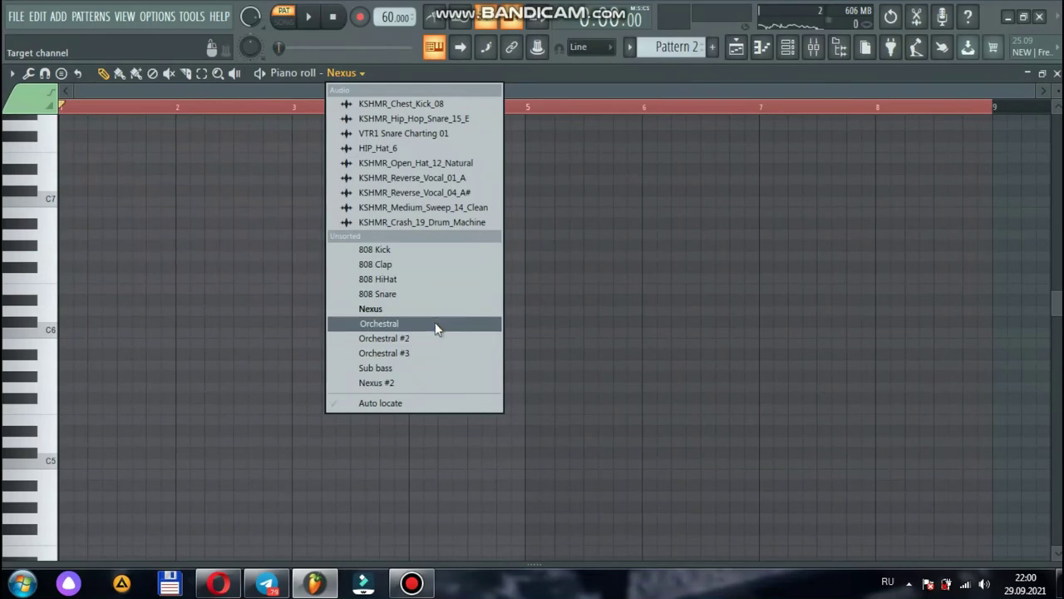
click(420, 383)
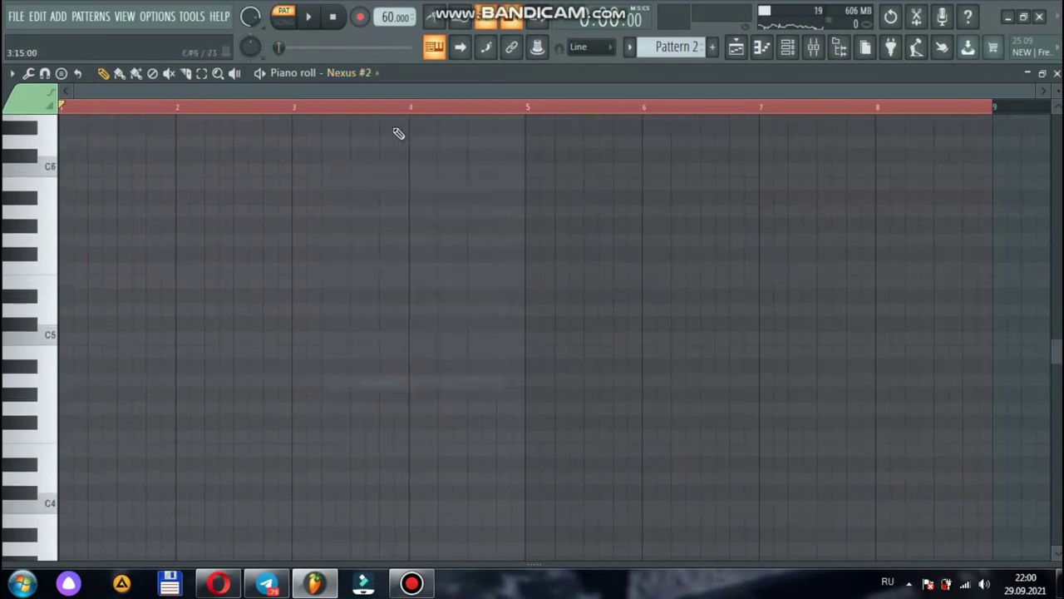
click(333, 222)
right_click(340, 226)
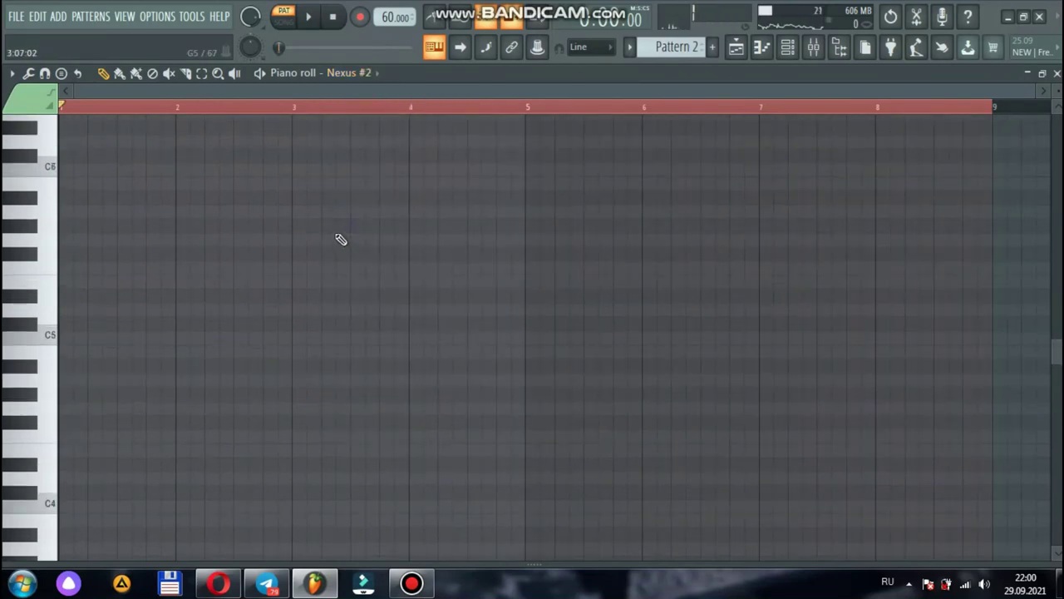
key(ctrl+v)
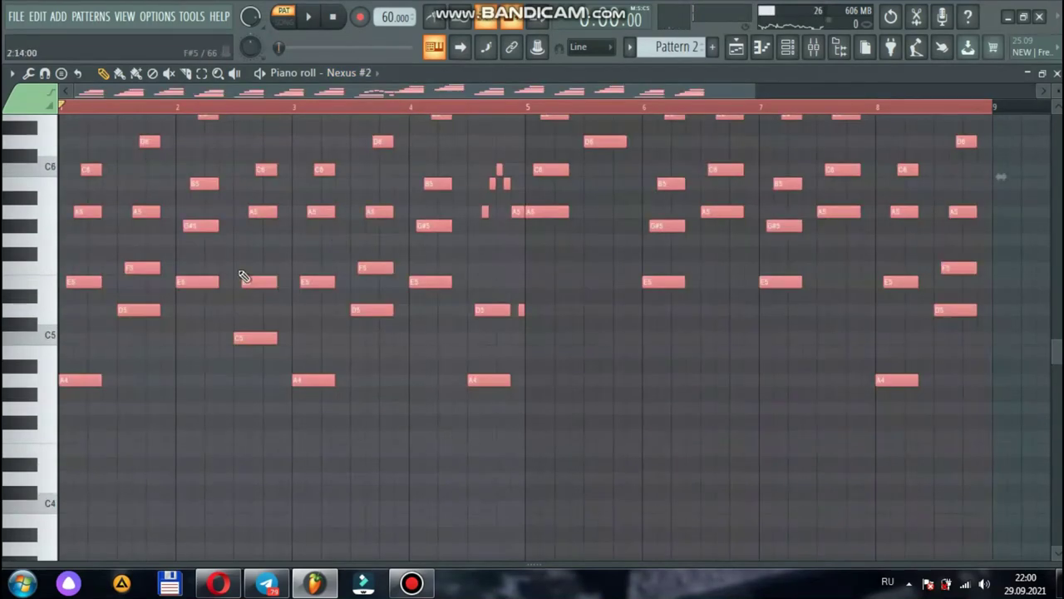
click(263, 74)
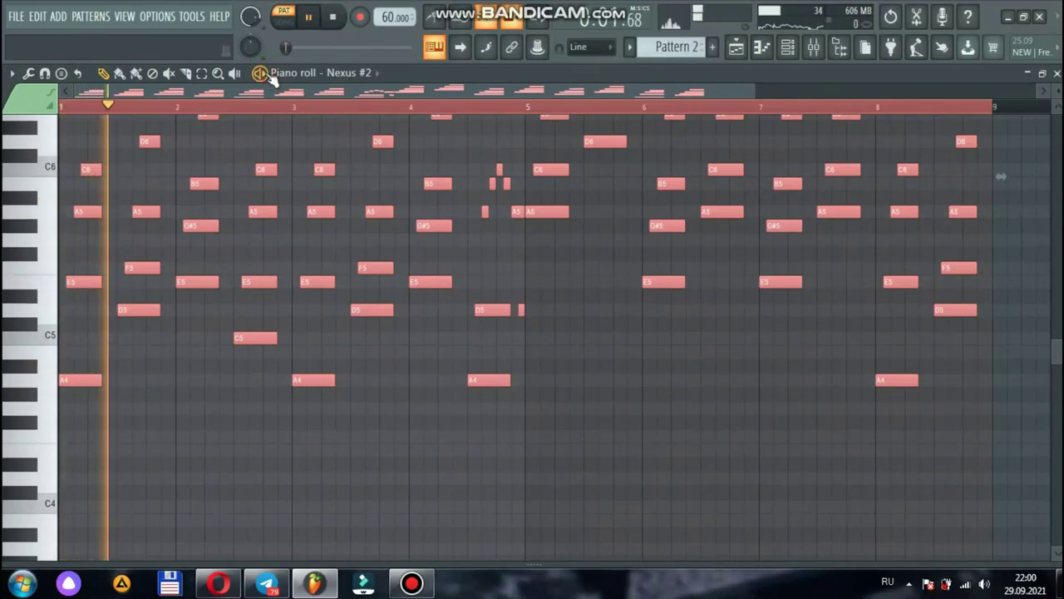
key(space)
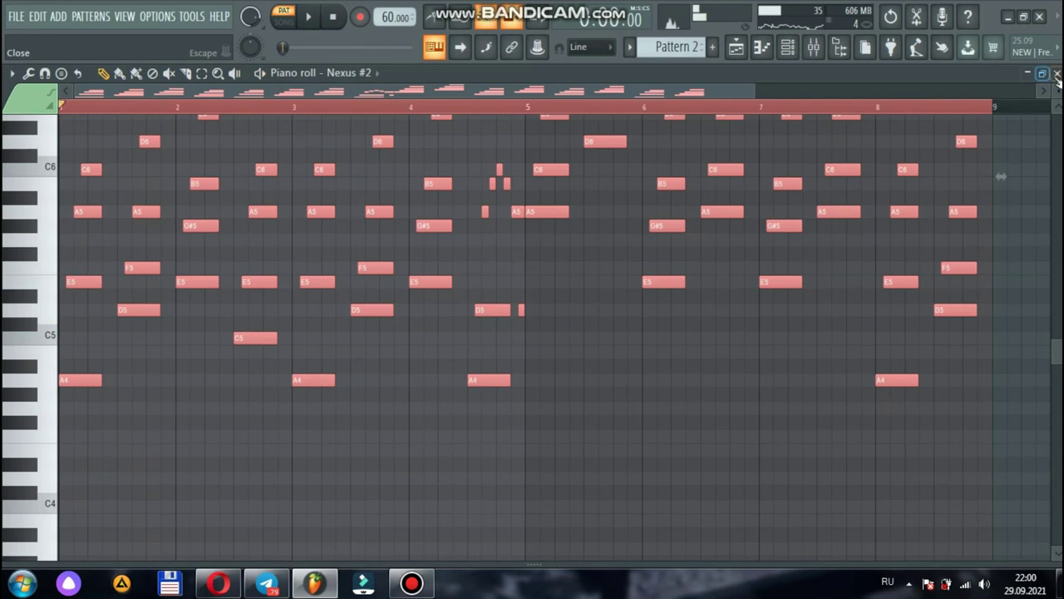
- Return to the playlist and audition the arrangement from near its start in song mode
click(1057, 74)
drag(968, 190, 424, 245)
right_click(425, 243)
click(102, 107)
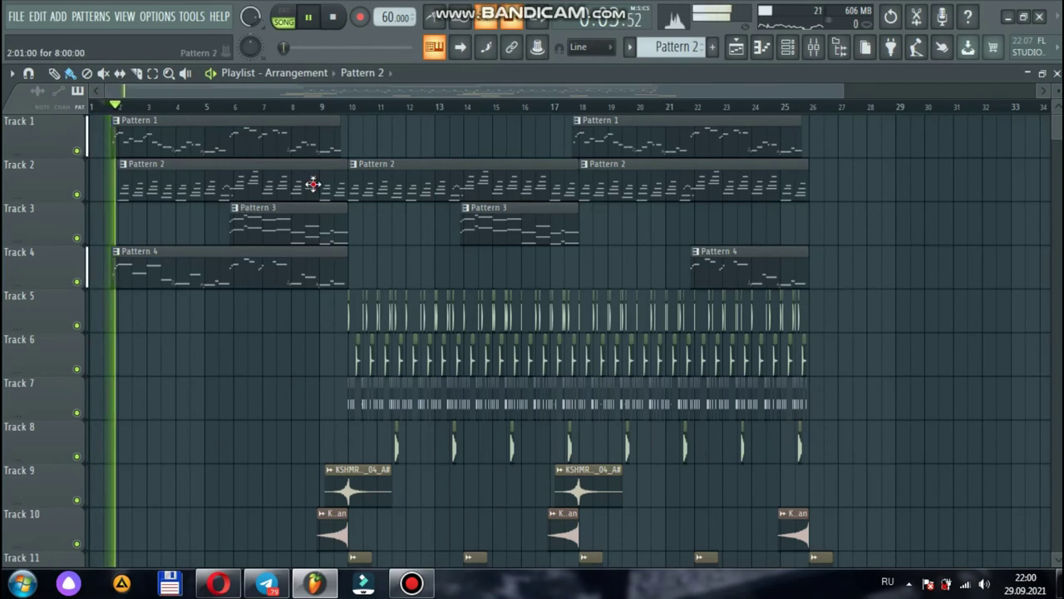
- Route the Nexus #2 channel to mixer track 21 and play Pattern 2 on its own
click(788, 48)
key(space)
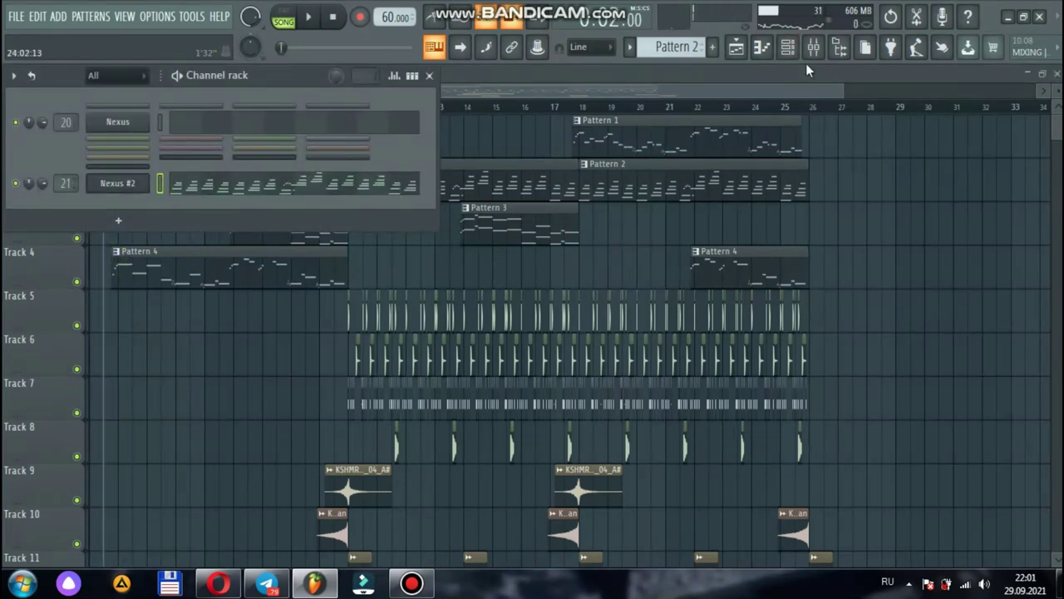
click(734, 47)
click(284, 16)
click(308, 16)
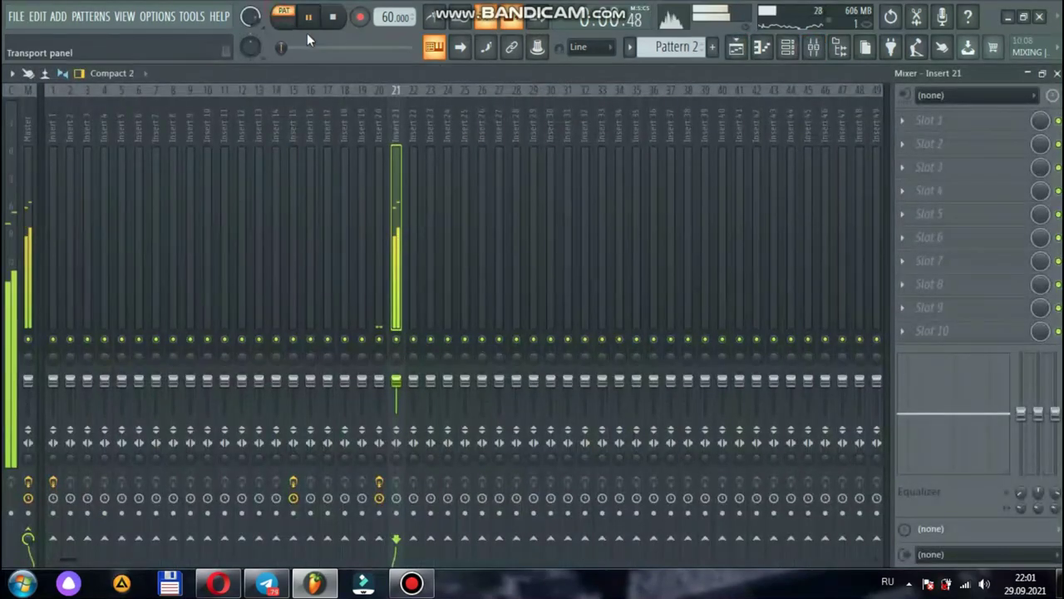
- Add Fruity Parametric EQ 2 in slot 1 of Insert 21, then raise band 3's frequency and lower its gain slightly
click(940, 120)
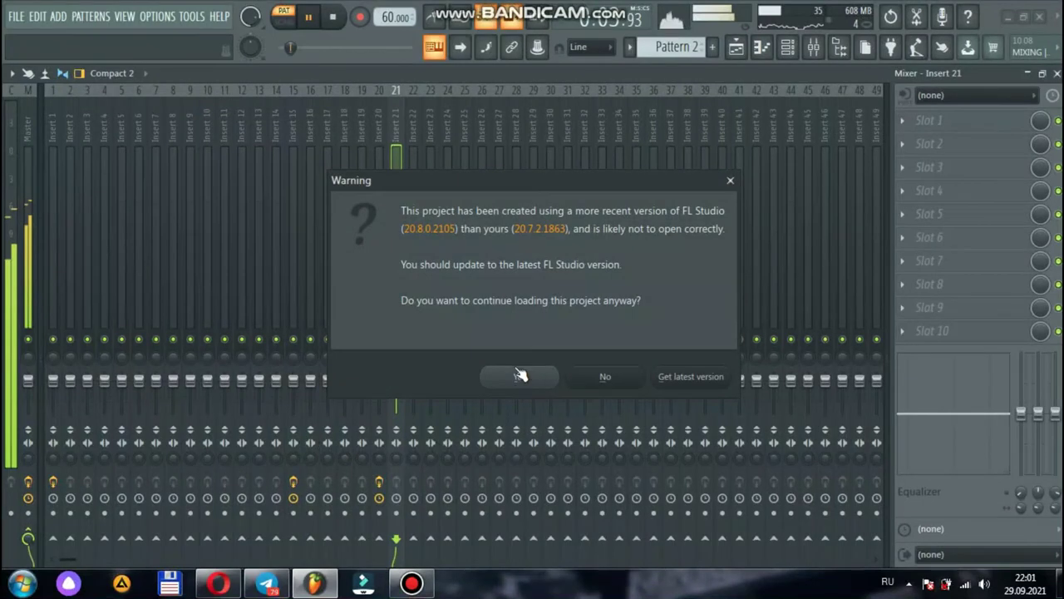
click(519, 376)
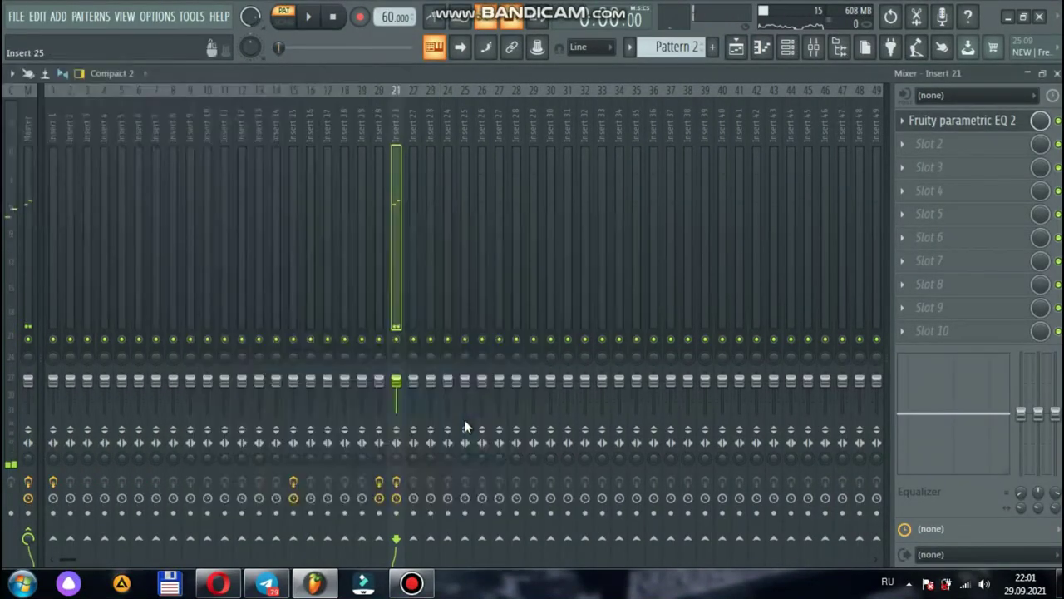
click(948, 123)
key(space)
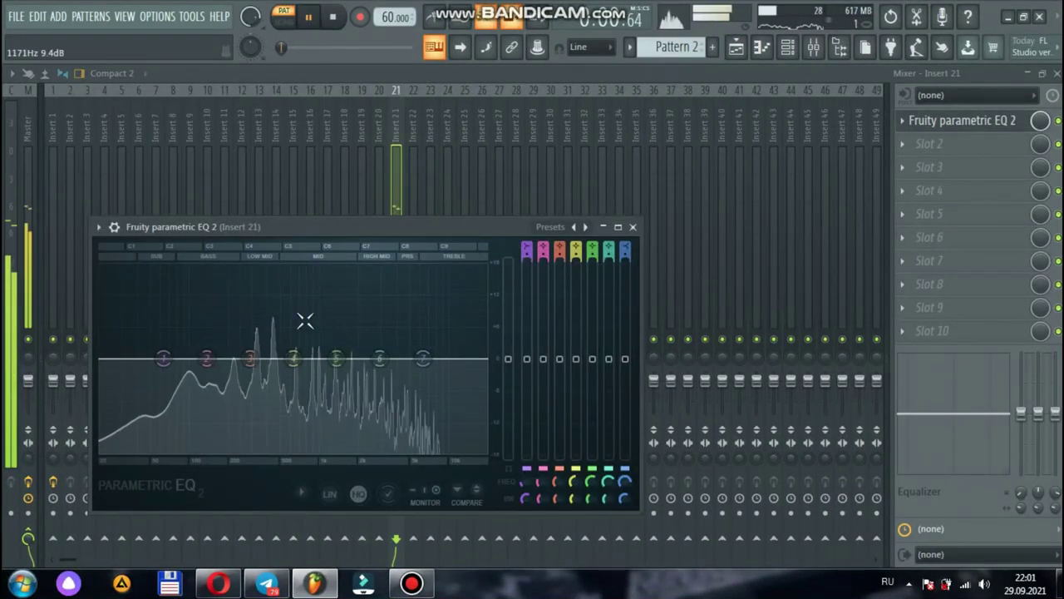
drag(250, 359, 276, 364)
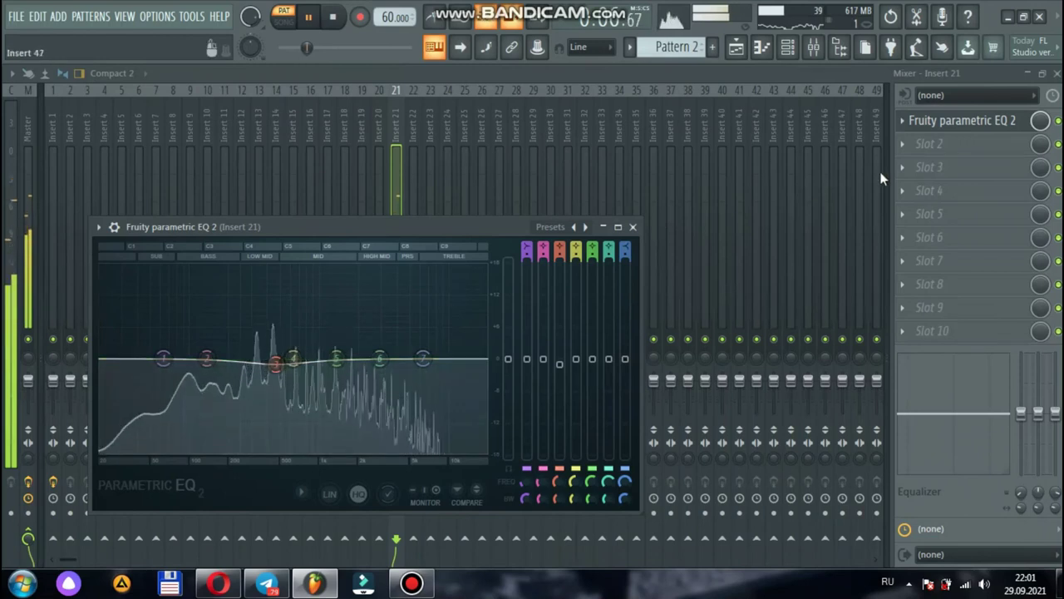
- Add a second Fruity Parametric EQ 2 in slot 2 of Insert 21 and load its 40Hz + 18kHz cut preset
click(929, 143)
mouse_move(910, 164)
click(709, 39)
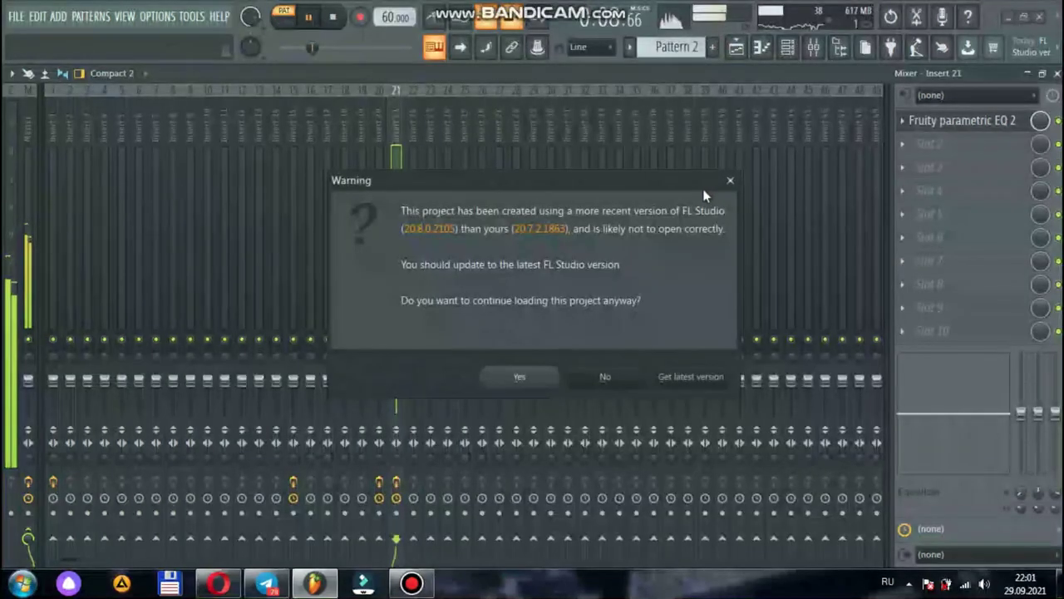
click(517, 378)
click(572, 247)
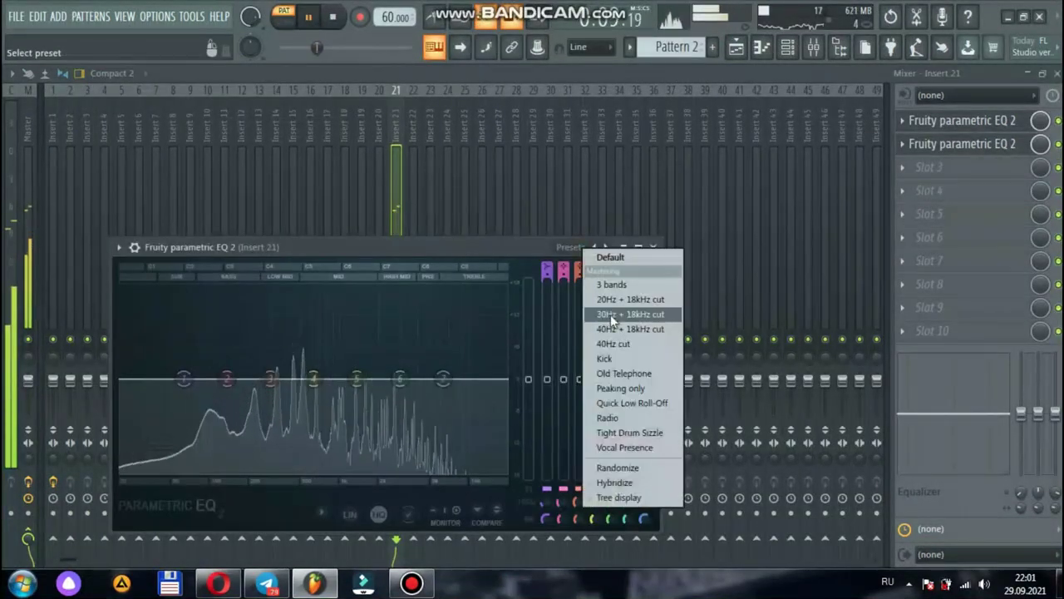
click(619, 316)
click(517, 376)
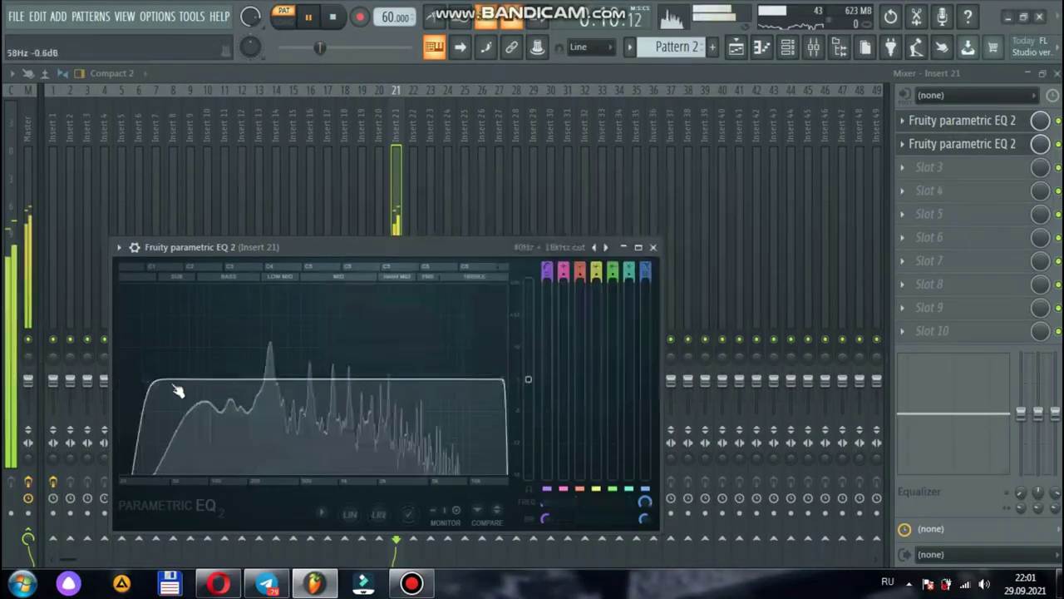
- Set the second EQ's low cut to about 60 Hz, lower its high-cut frequency, and stop the audition
drag(238, 380, 247, 380)
drag(515, 380, 468, 380)
drag(249, 380, 179, 380)
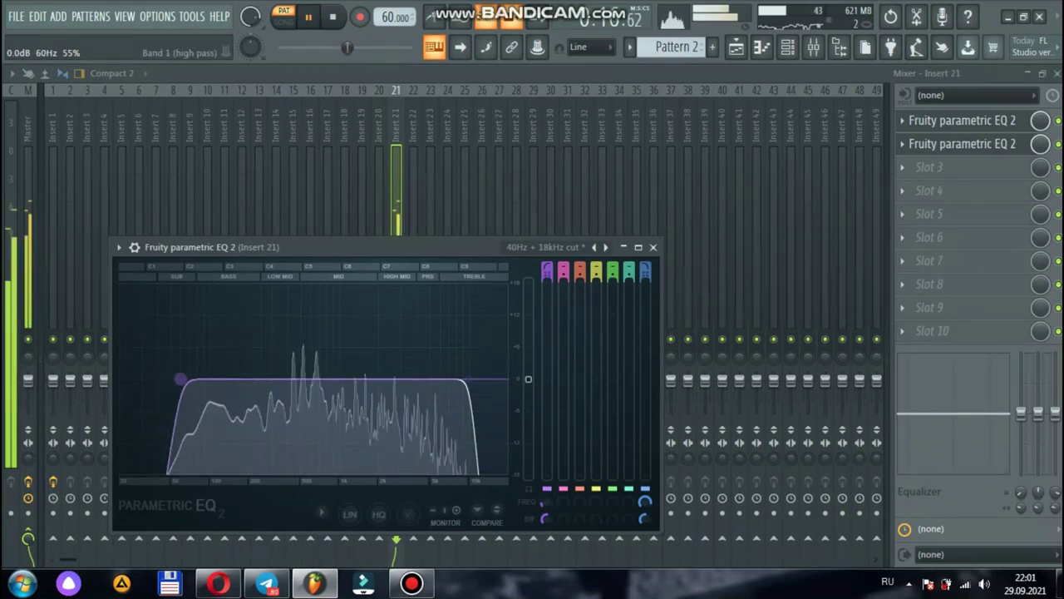
click(653, 247)
key(space)
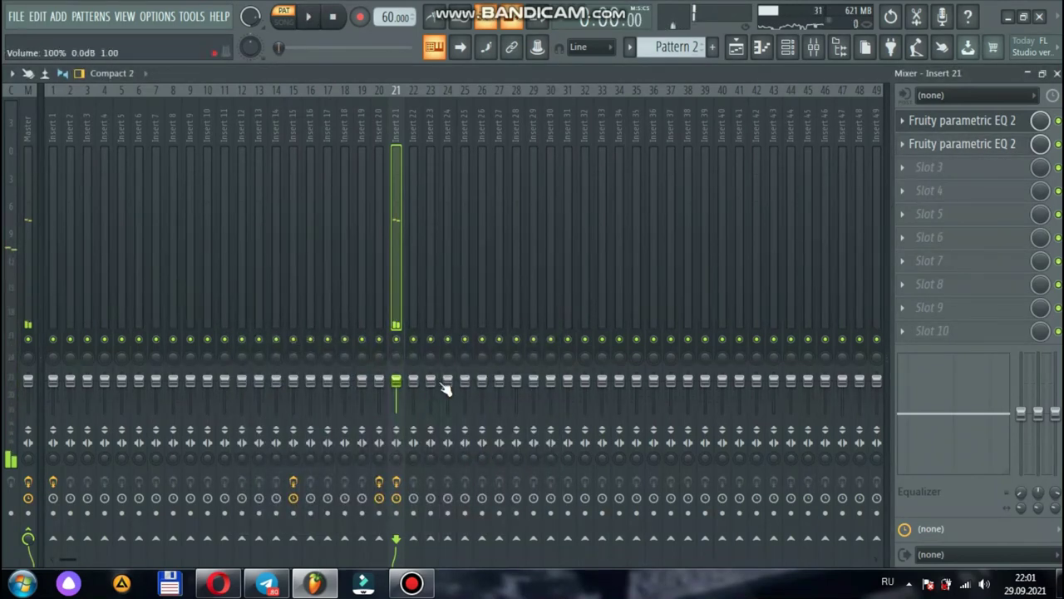
- Lower Insert 21's volume fader slightly during playback and return to the playlist
key(space)
drag(396, 380, 379, 383)
key(space)
click(1057, 74)
- Select Pattern 3, route its Orchestral channel to mixer track 22 and open that track in the mixer
click(506, 172)
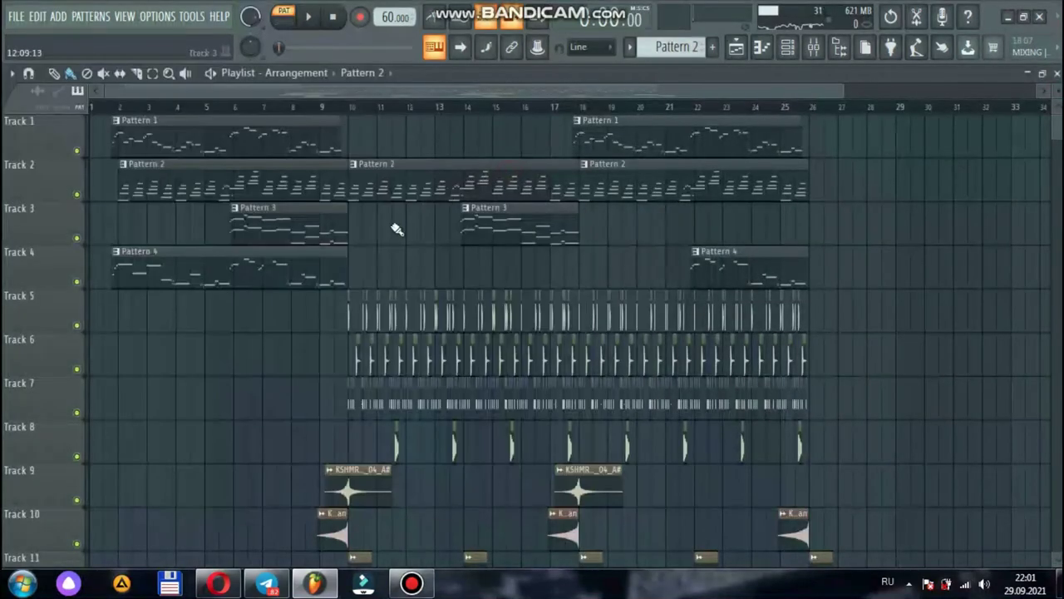
click(788, 48)
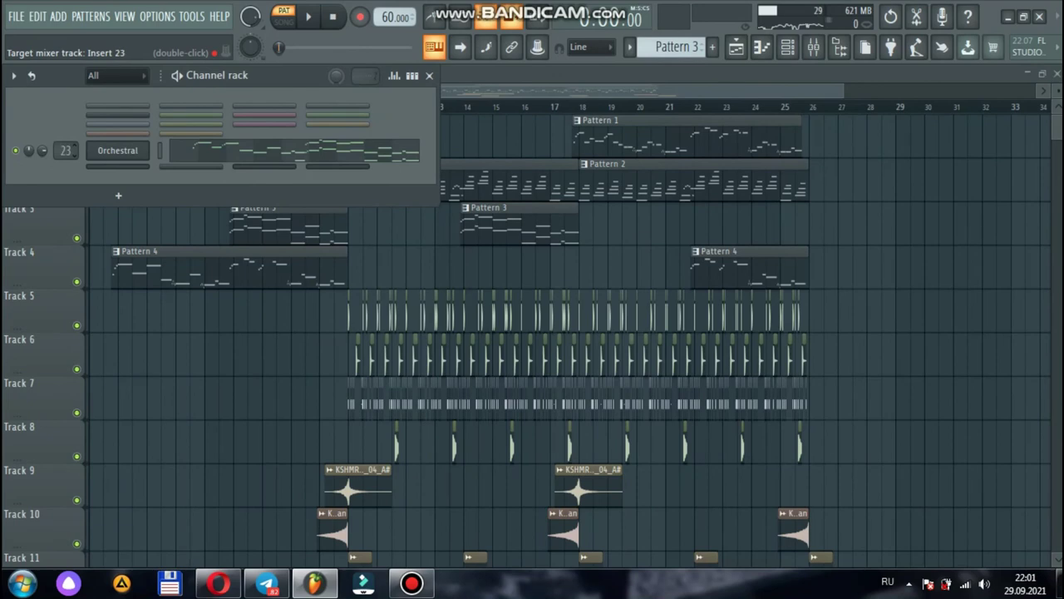
click(814, 48)
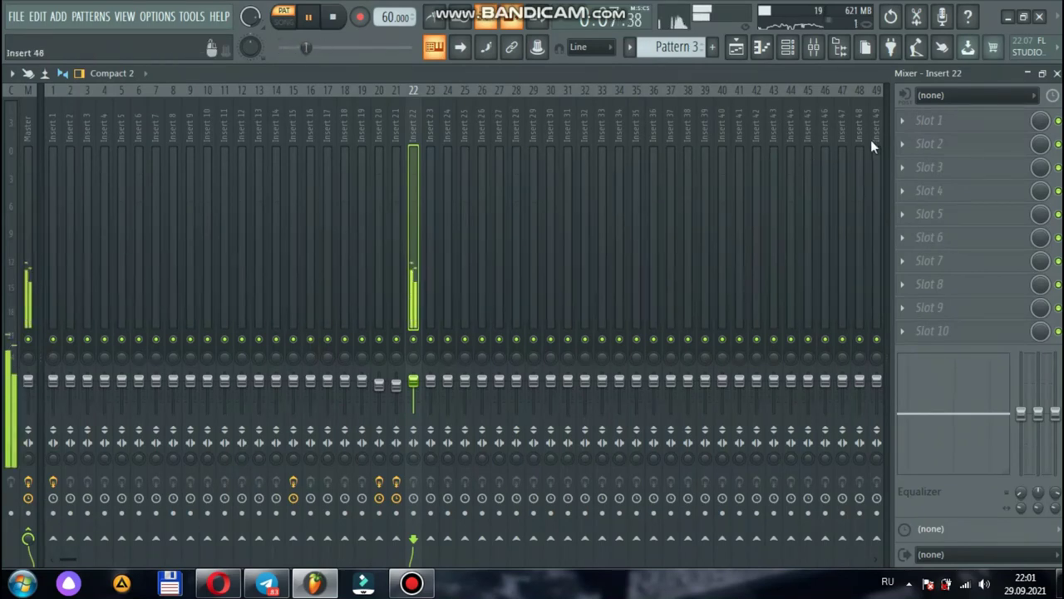
- Add Fruity Parametric EQ 2 in slot 1 of Insert 22 while Pattern 3 plays
click(924, 120)
click(715, 35)
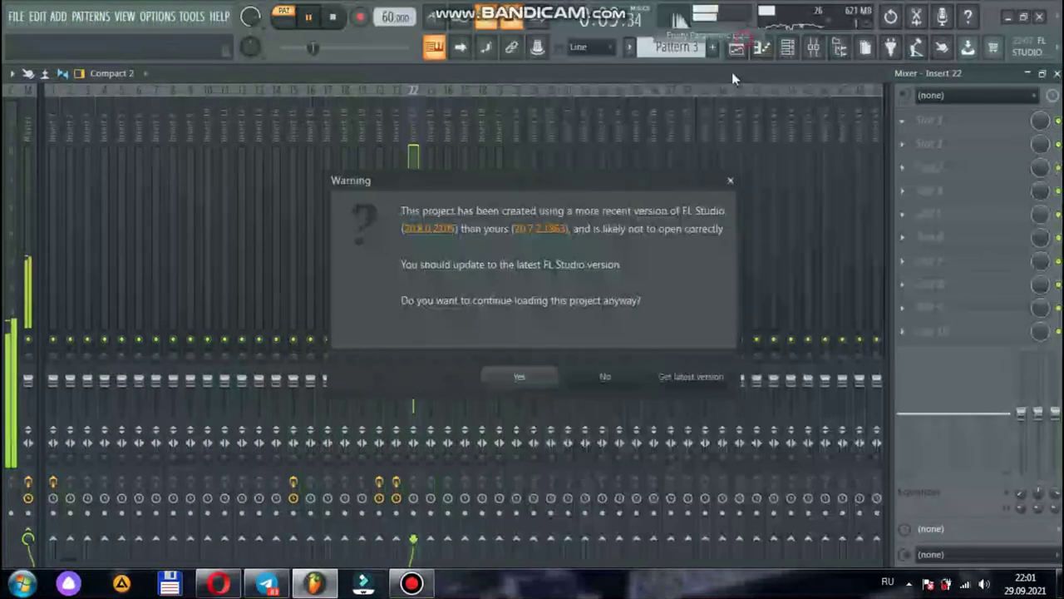
click(517, 373)
- Boost EQ bands 5 and 6 in the highs, dip band 4, and cut band 2 narrowly by about 6.8 dB at 224 Hz
drag(377, 400, 409, 364)
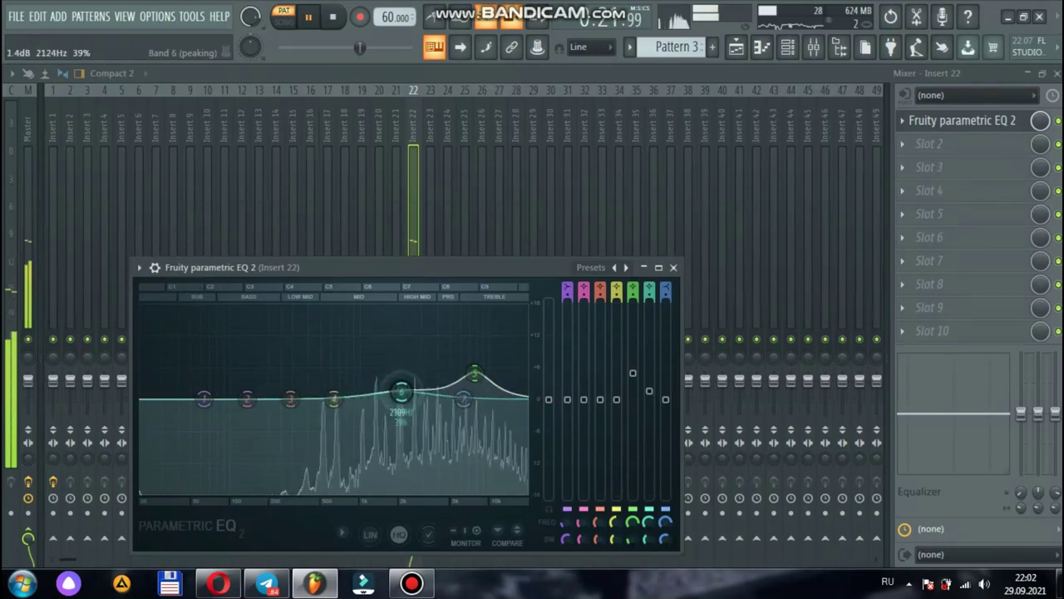
drag(333, 399, 344, 418)
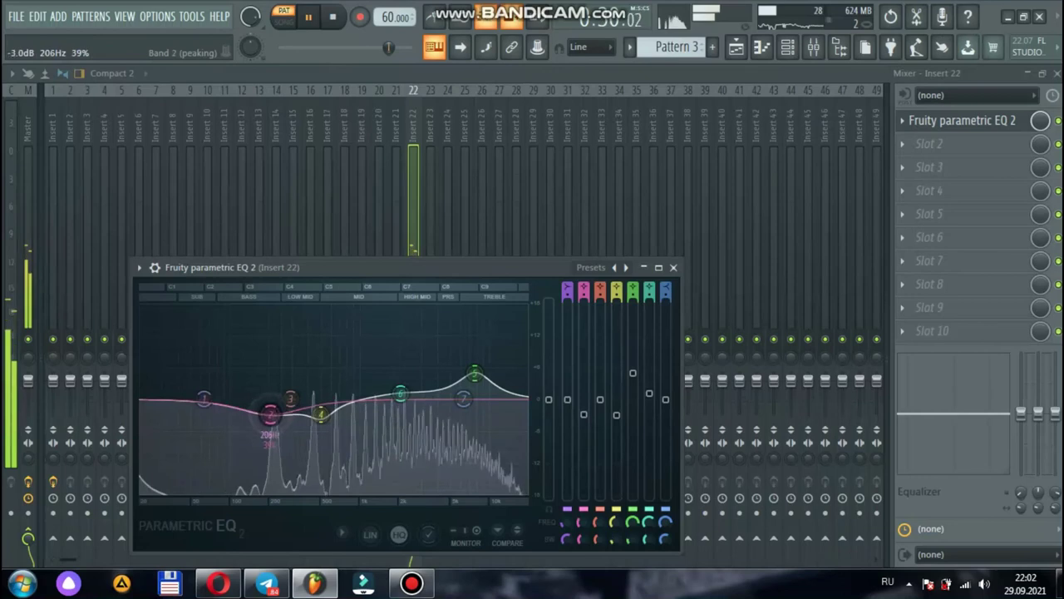
drag(591, 541, 591, 551)
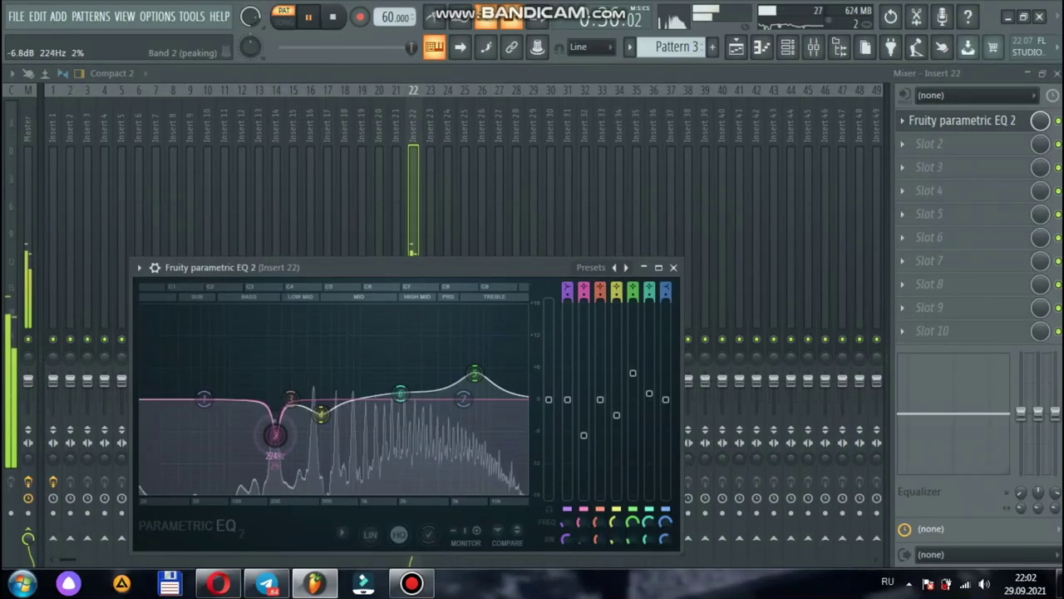
- Add a second Fruity Parametric EQ 2 in slot 2 of Insert 22 and load its 40Hz + 18kHz cut preset
click(925, 143)
click(747, 143)
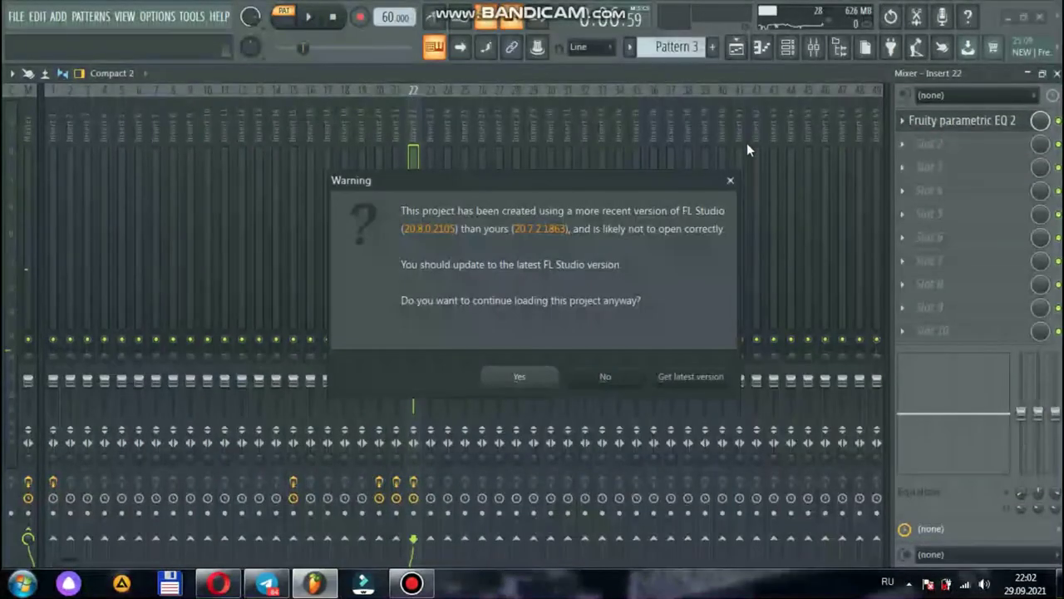
click(530, 380)
click(627, 289)
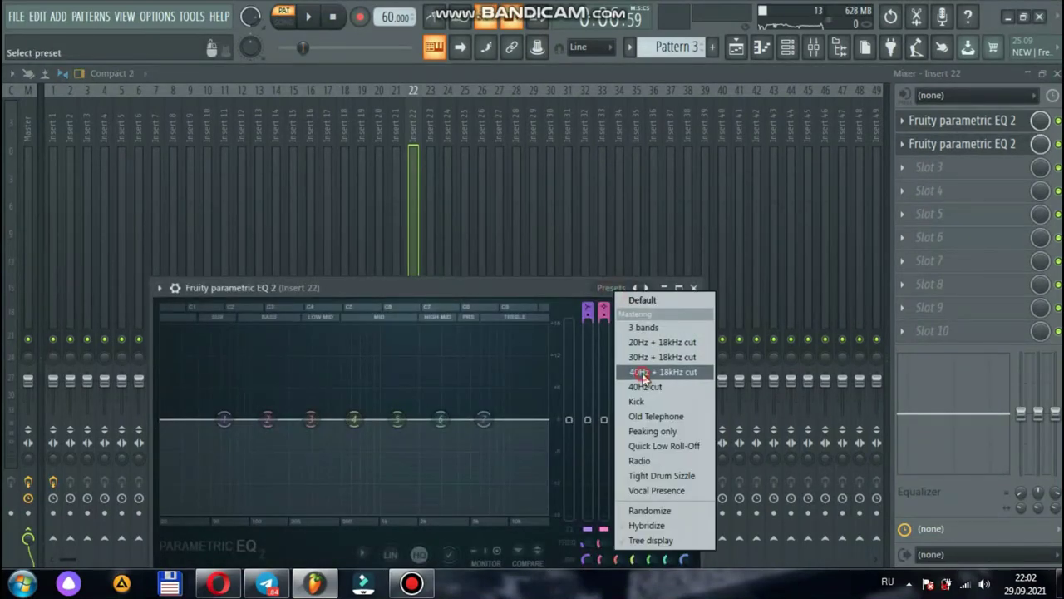
click(643, 374)
- Raise the second EQ's band 1 high-pass cutoff to about 99 Hz during playback and close the EQ
key(space)
drag(188, 421, 249, 420)
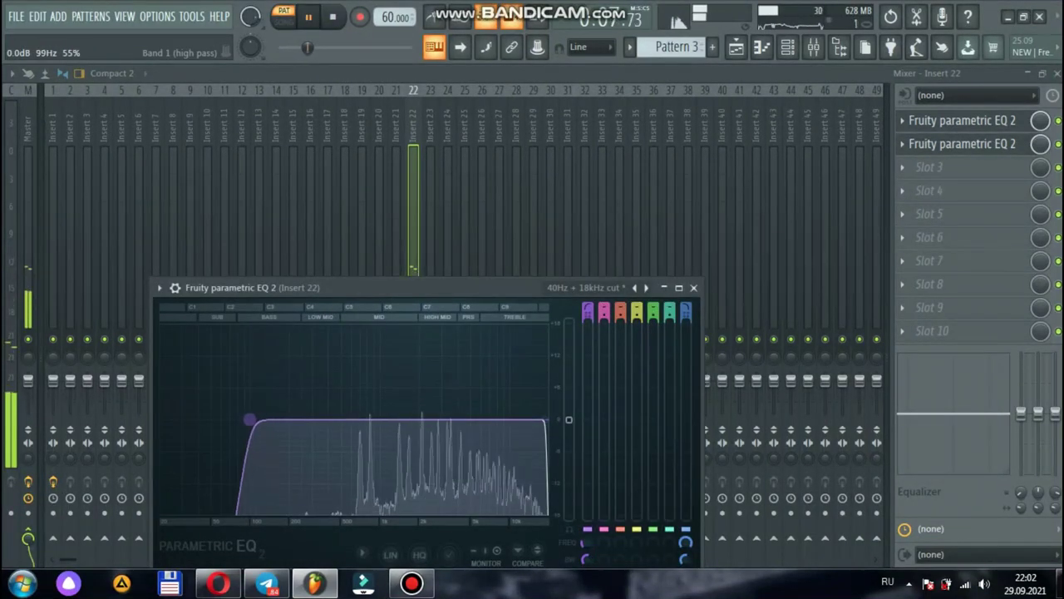
key(space)
click(693, 287)
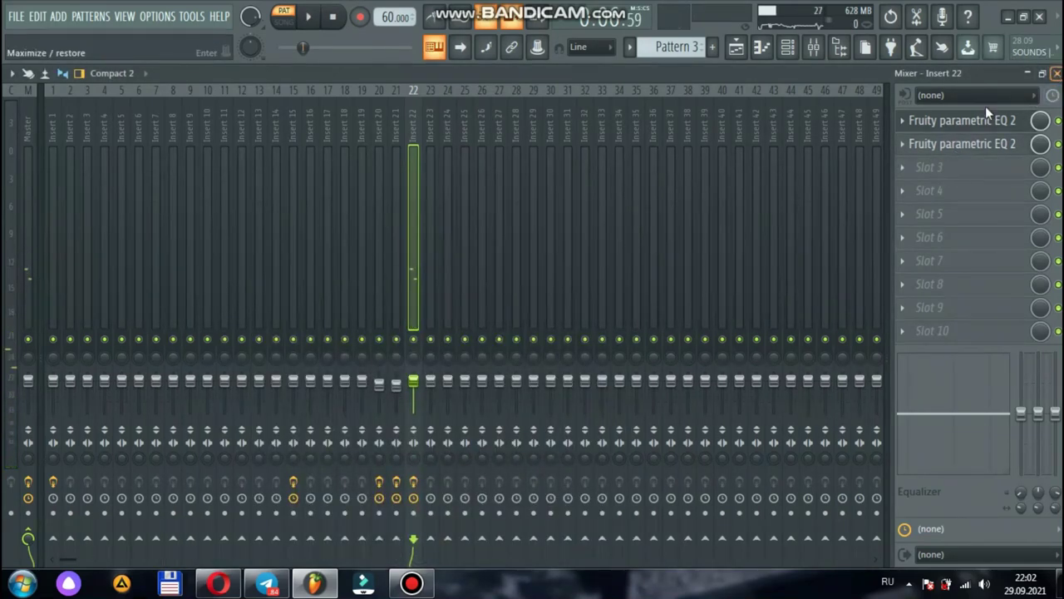
- Create an automation clip for Insert 22's volume and clear the mixer, EQ and channel rack away from the playlist
key(space)
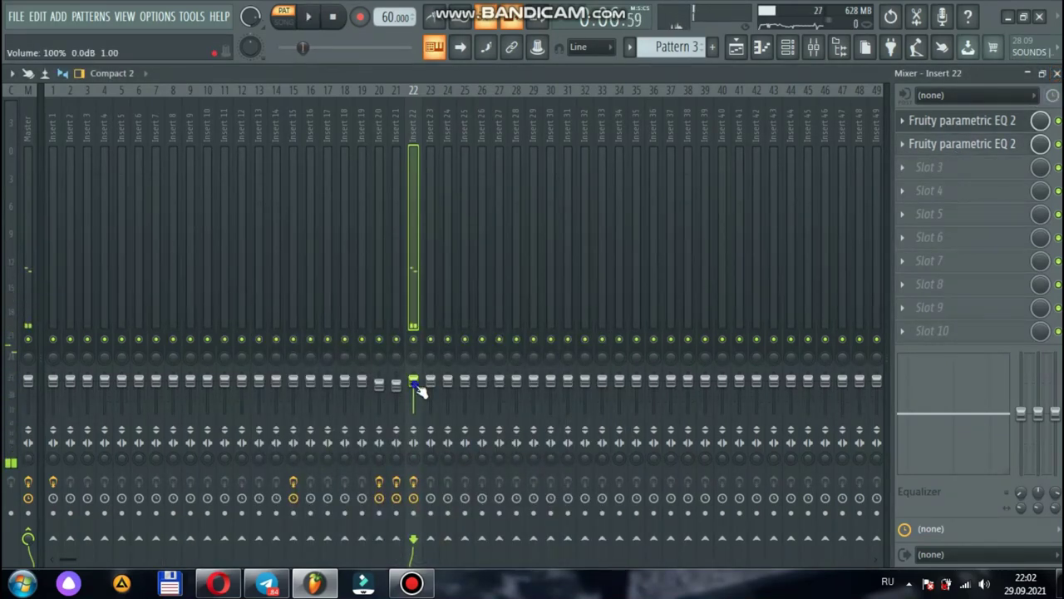
right_click(416, 388)
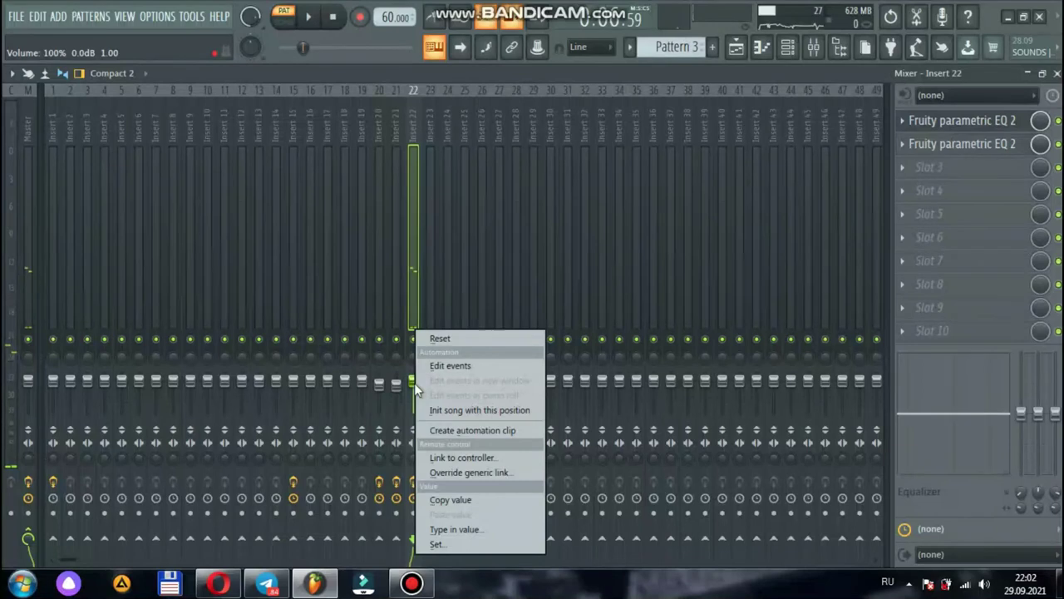
click(446, 429)
click(1057, 73)
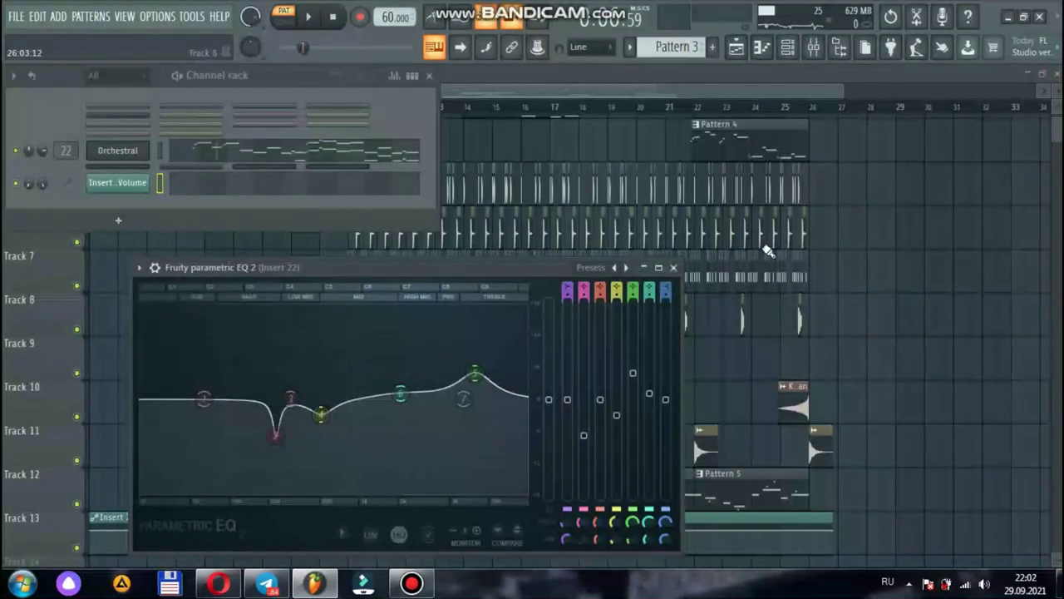
click(673, 267)
click(429, 75)
- Move the Insert 22 volume clip to bar 6 on Track 5 and shorten it to about half a bar
drag(832, 511, 254, 298)
drag(838, 86, 304, 99)
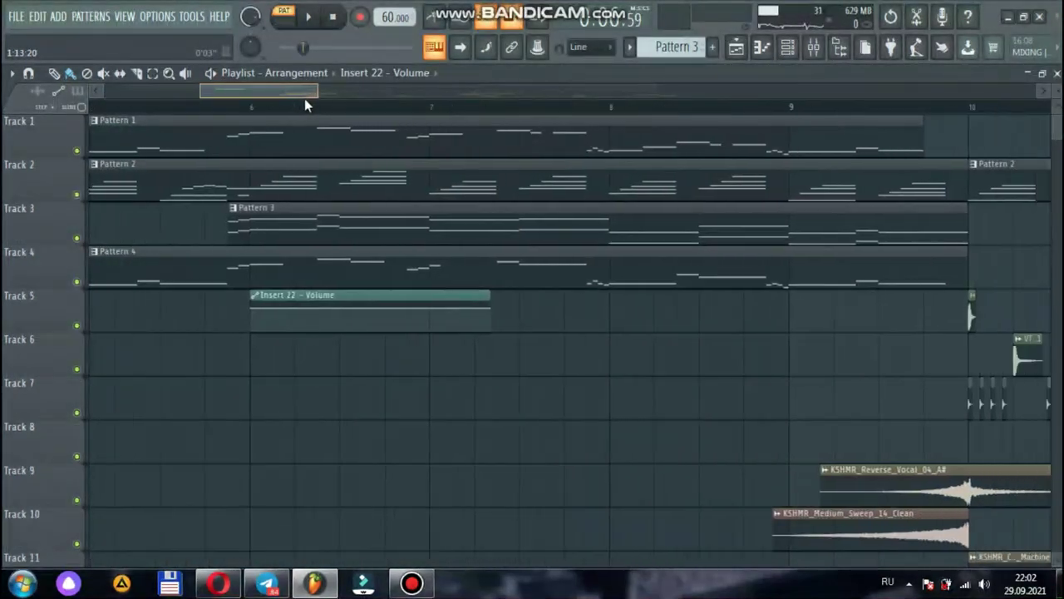
click(213, 107)
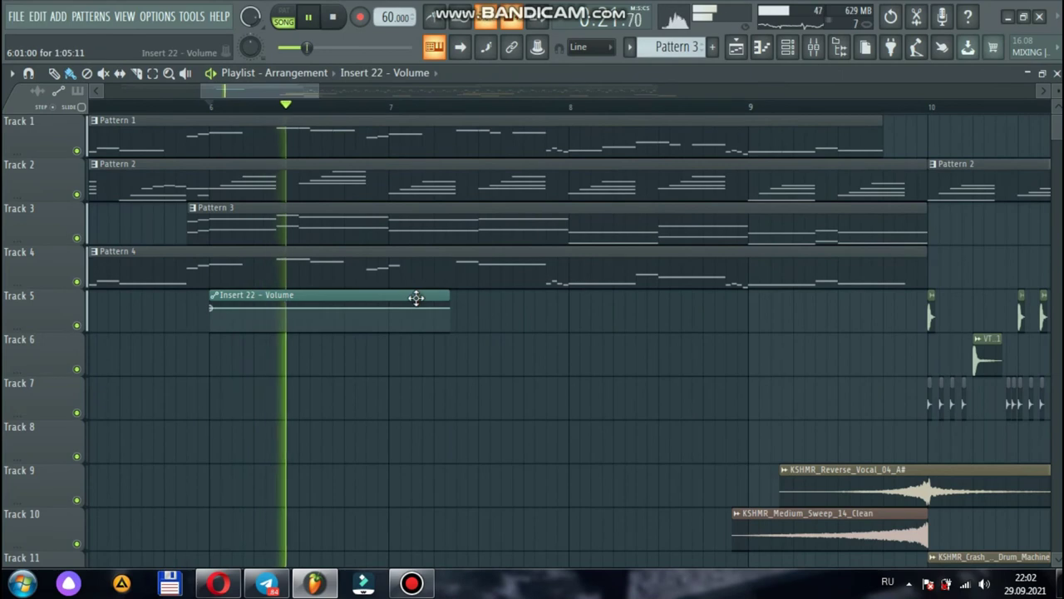
drag(449, 298, 290, 287)
key(space)
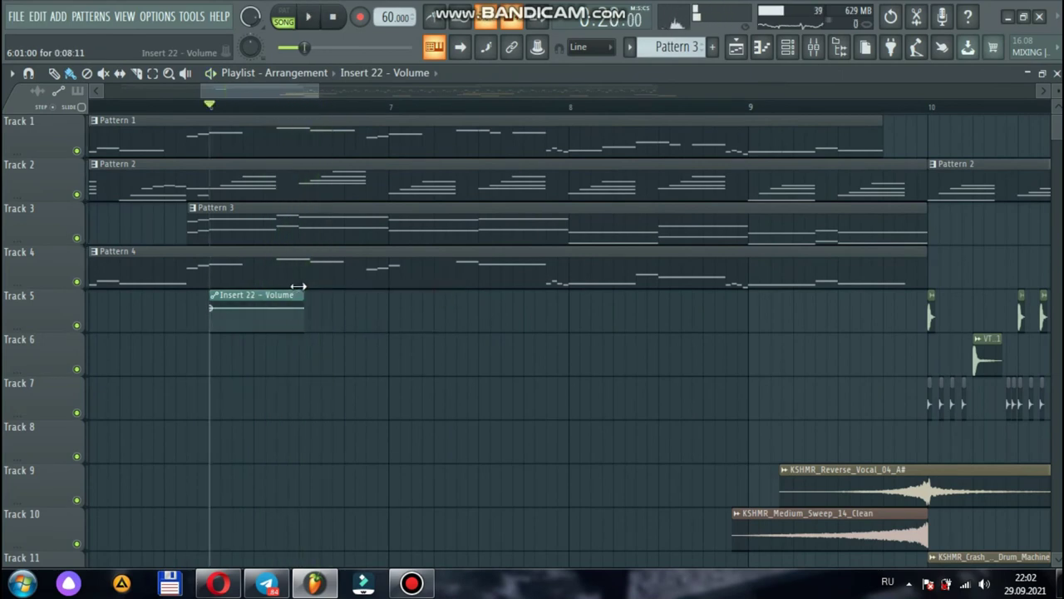
- Lengthen the volume clip slightly, place its second point at 6:09 and lower its start point to form a rising ramp
drag(317, 93, 258, 93)
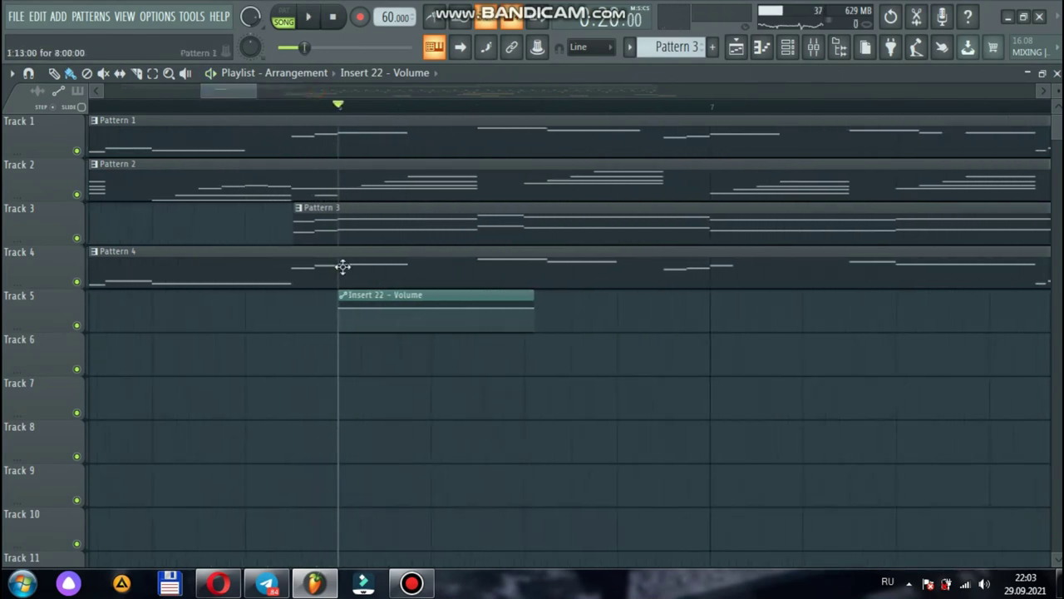
drag(541, 296, 590, 291)
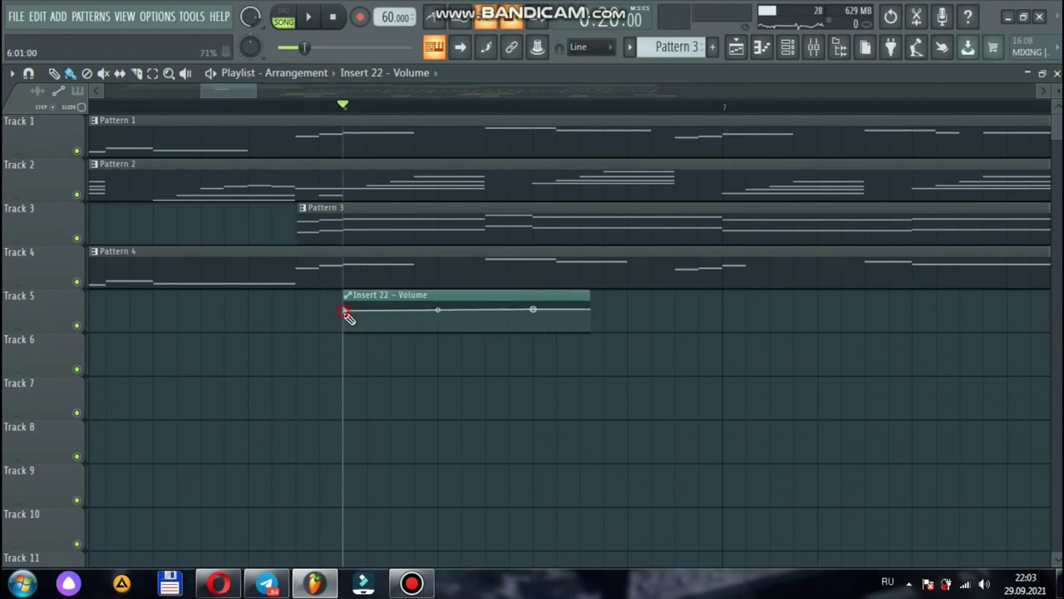
key(space)
key(space)
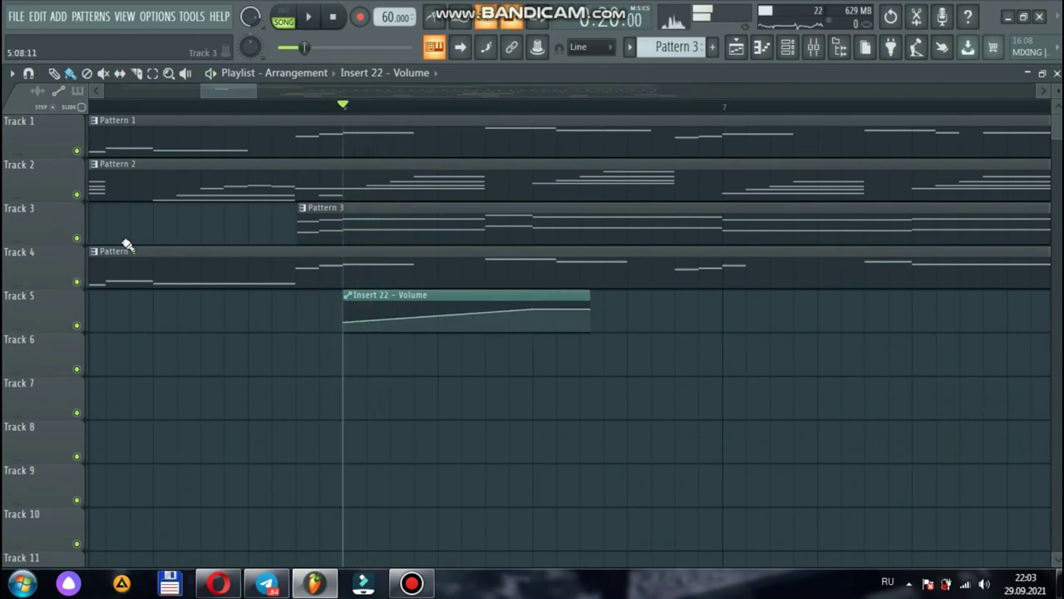
- Solo Tracks 3 and 5 and bend the volume ramp downward into a gradual curve while auditioning it
ctrl+click(76, 238)
click(76, 325)
key(space)
key(space)
drag(438, 316, 438, 326)
key(space)
key(space)
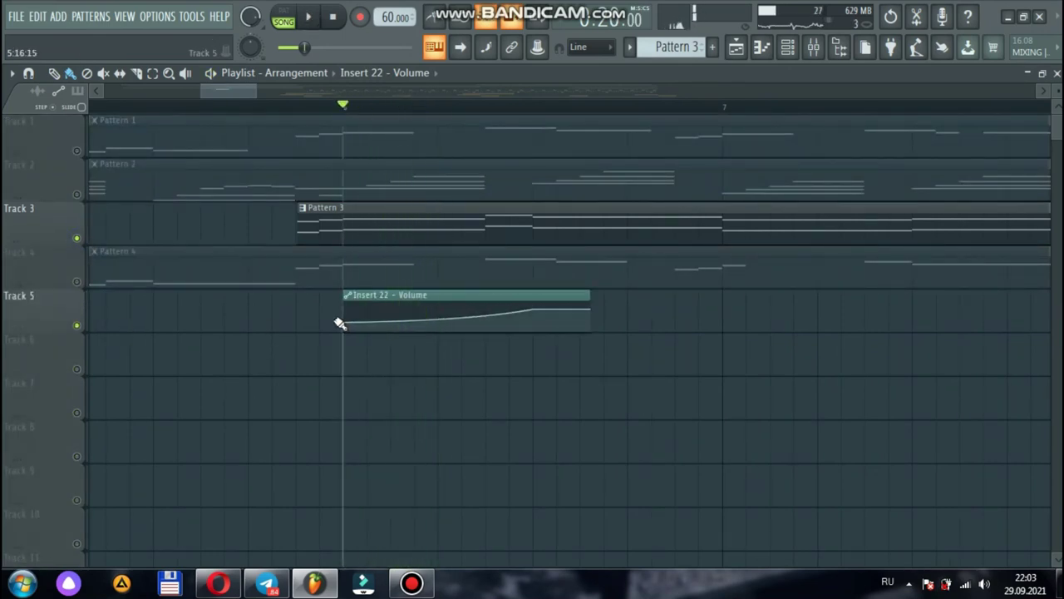
- Lower the volume curve's start point a little further and trim the clip to end at 6:09
key(space)
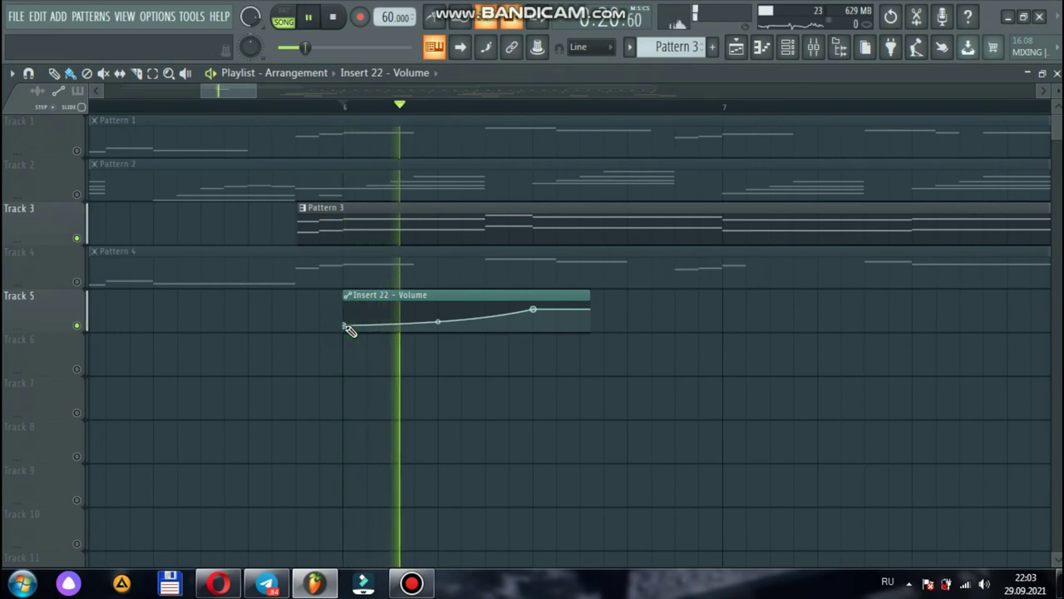
key(space)
drag(588, 294, 546, 295)
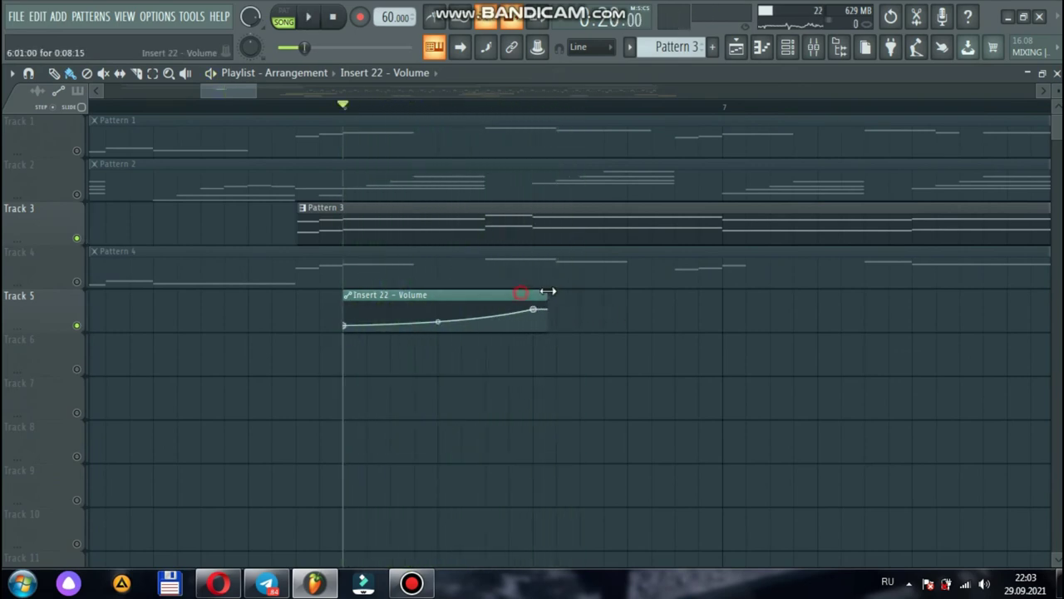
key(space)
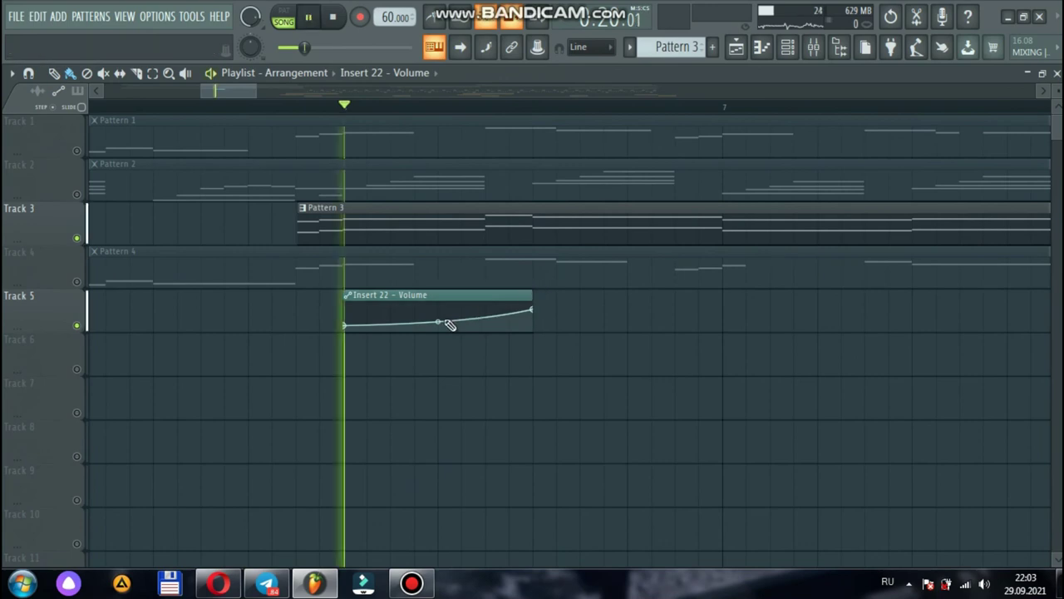
- Duplicate the volume clip on Track 5 and move the copy to start at 6:11
click(410, 297)
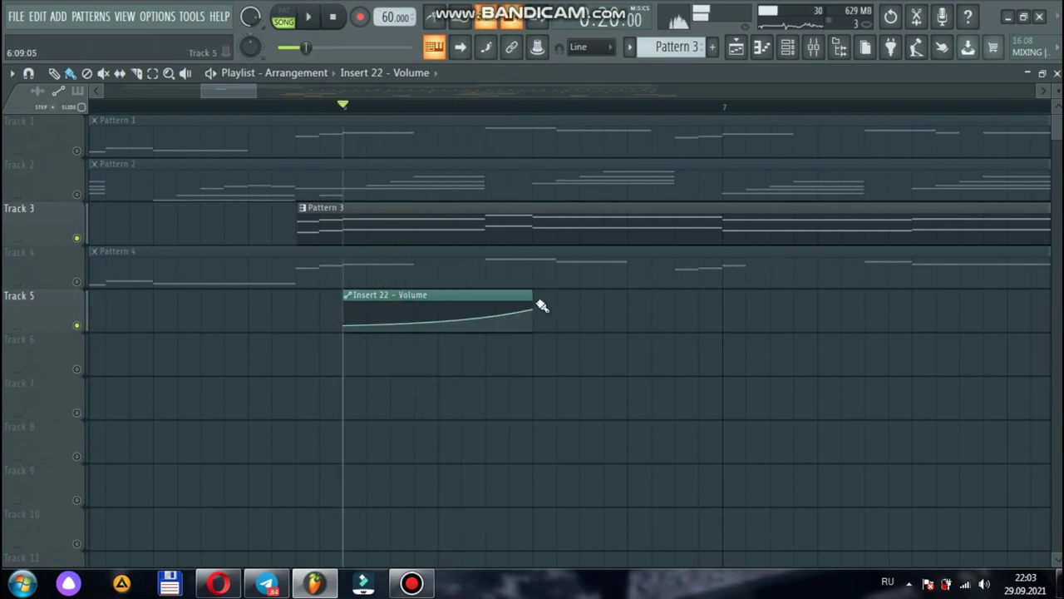
key(ctrl+b)
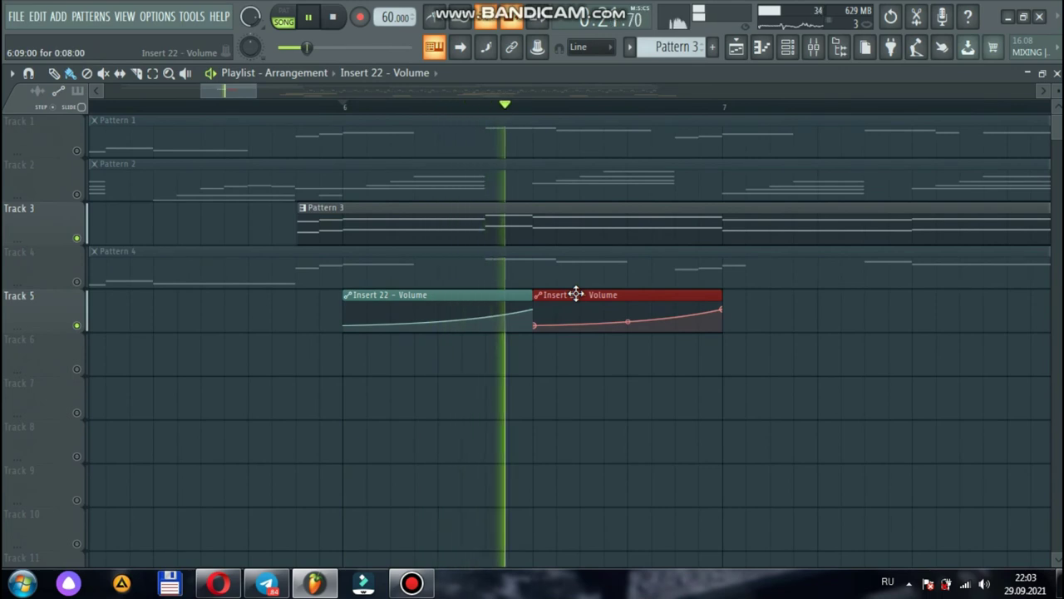
key(space)
drag(595, 296, 642, 296)
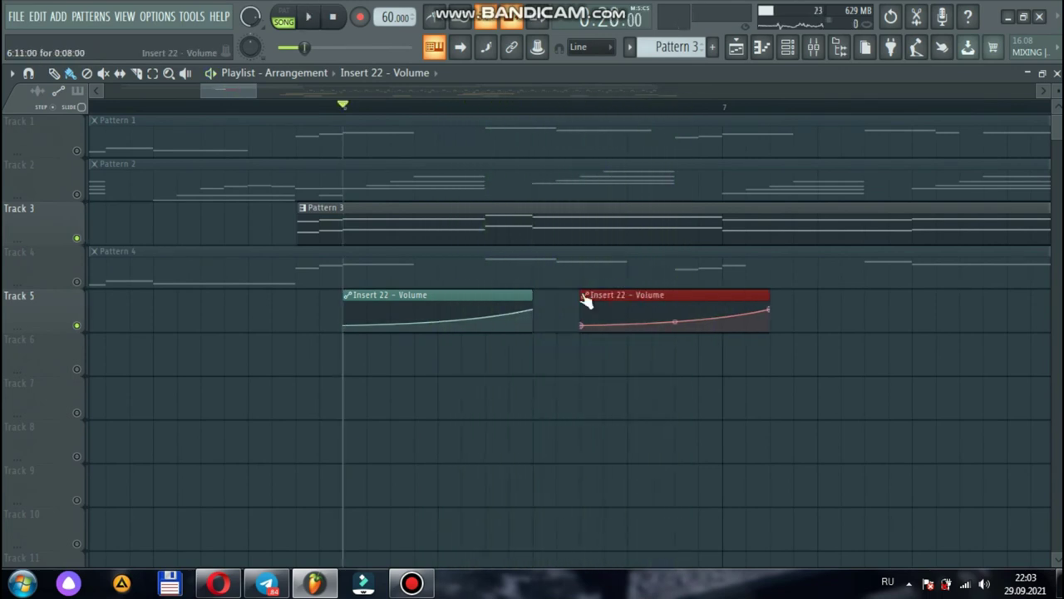
- Lengthen the first volume clip to 6:10 and clear the stray automation points near its end
drag(533, 296, 556, 296)
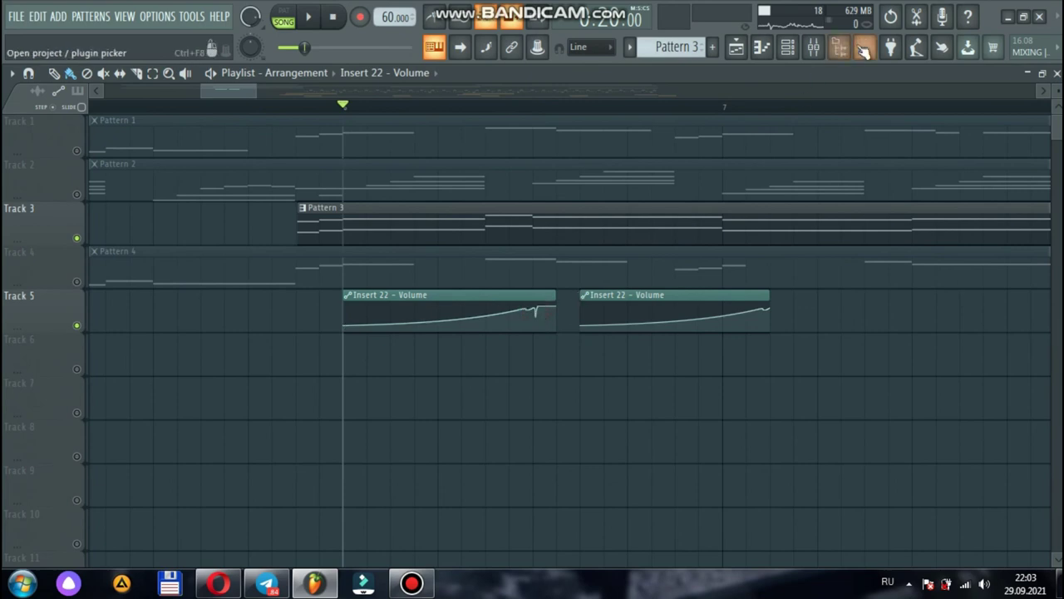
click(888, 17)
click(540, 308)
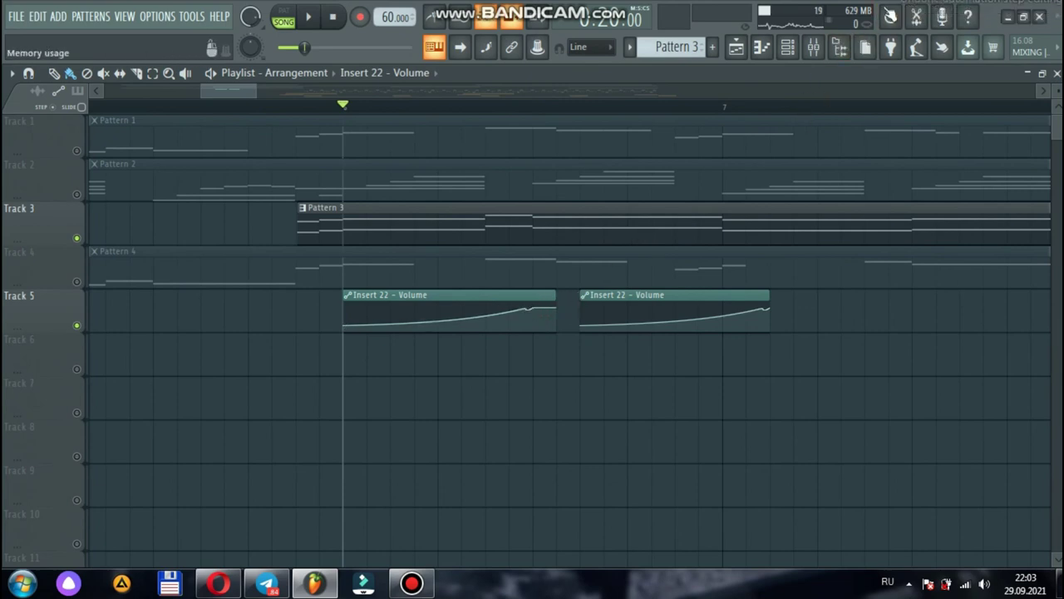
click(891, 16)
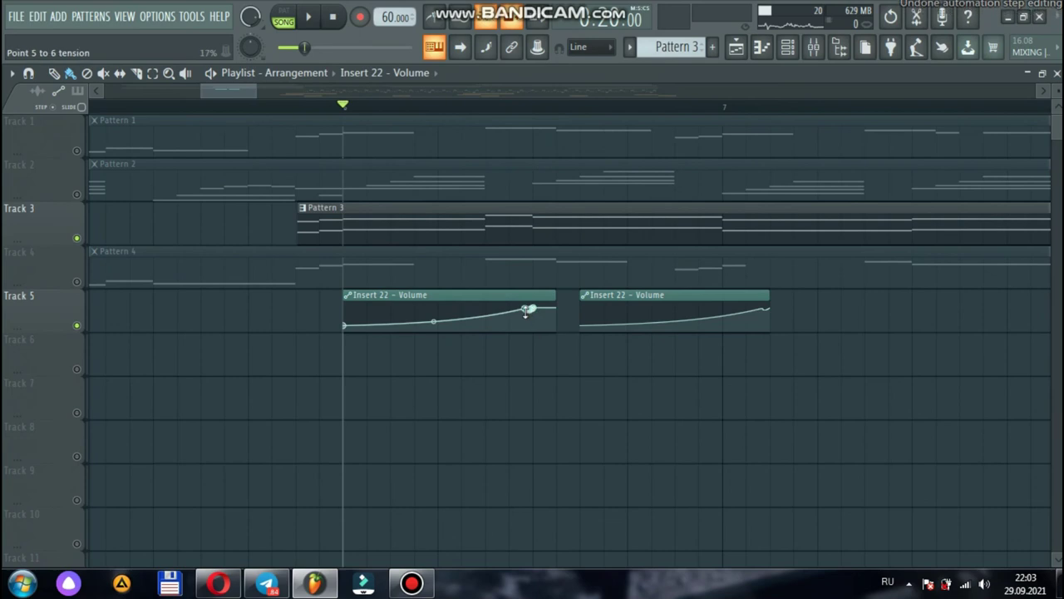
right_click(489, 310)
- Reshape the volume curve to peak at about 6:08 with 25% tension, and drop its end point below the peak
key(space)
key(space)
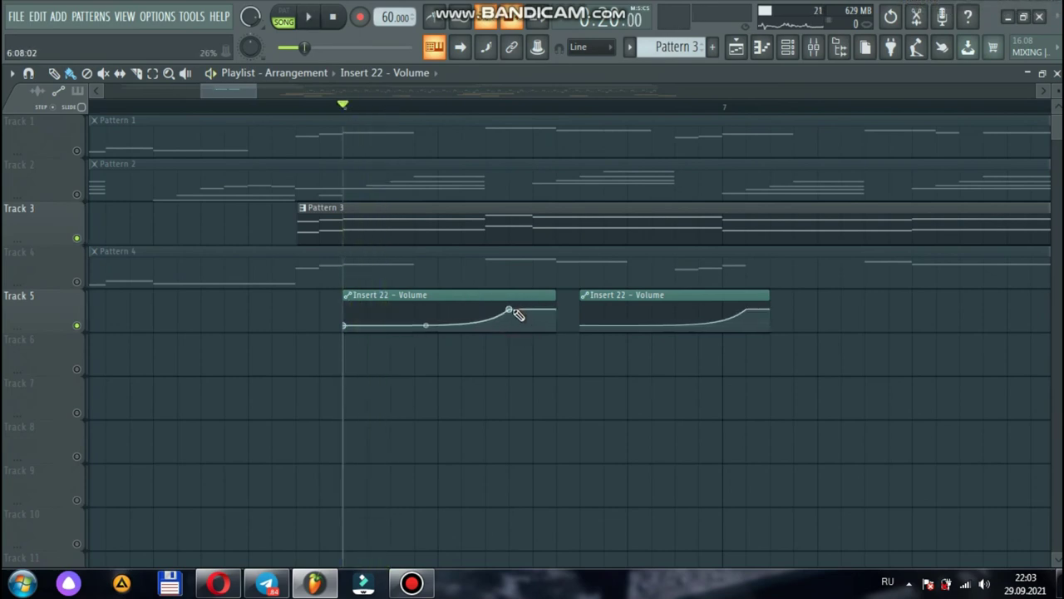
key(space)
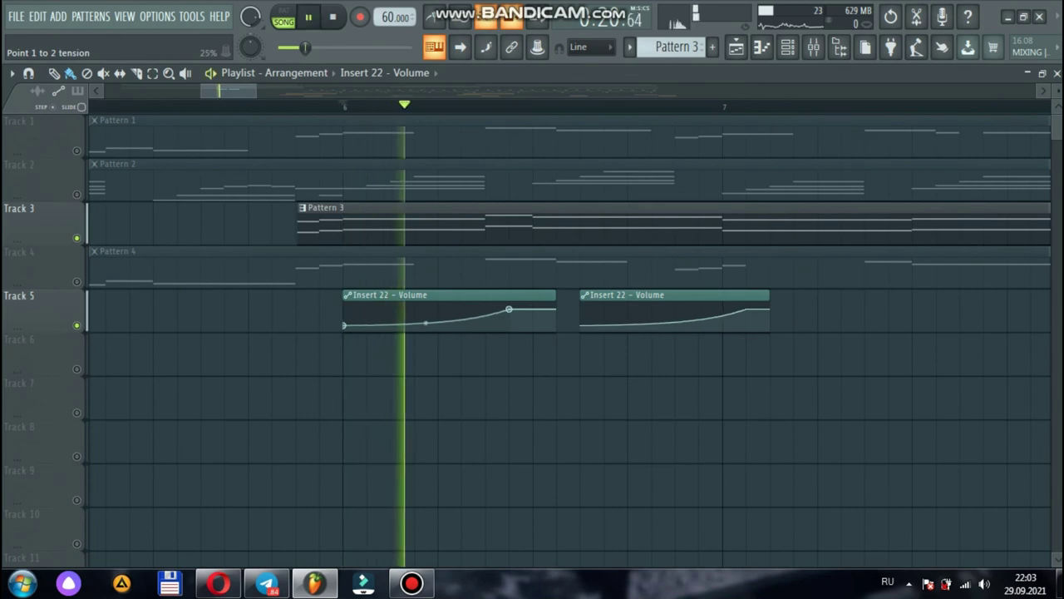
key(space)
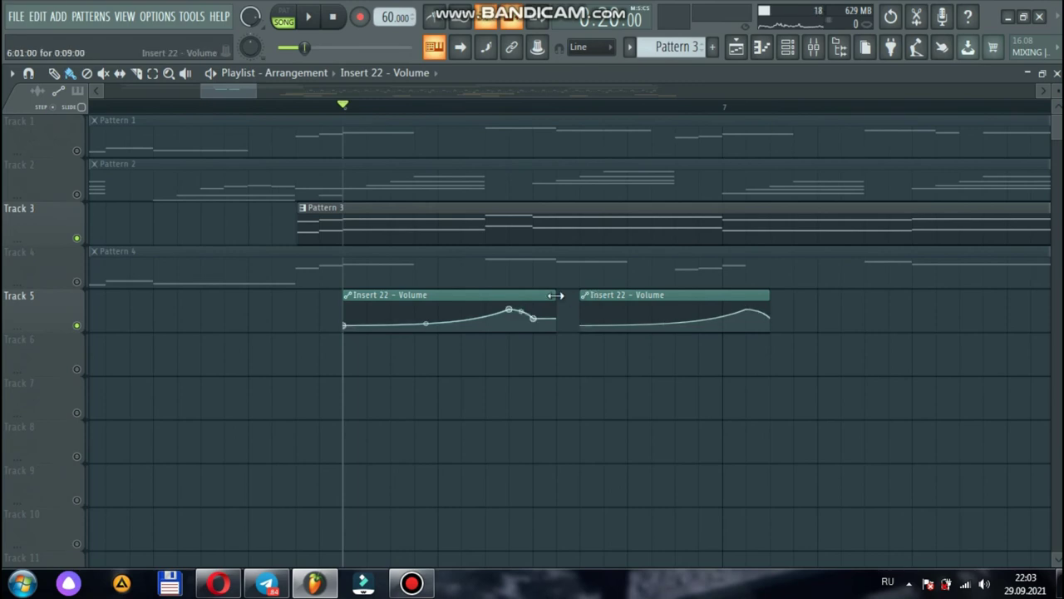
- Place the copied volume clip directly after the original at 6:09 and duplicate the pair across bar 7
drag(601, 294, 555, 293)
key(space)
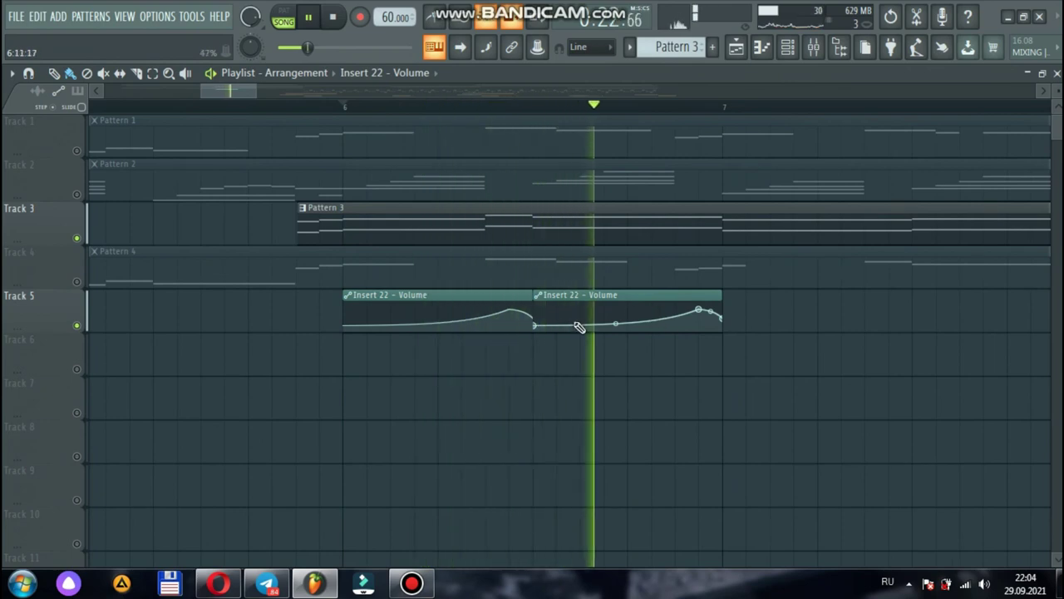
key(space)
mouse_move(745, 301)
mouse_down()
mouse_move(422, 321)
mouse_move(786, 303)
mouse_up()
key(space)
- Unsolo Track 3 so all tracks sound again, and play the arrangement from bar 6
drag(255, 90, 447, 101)
key(space)
right_click(78, 237)
right_click(78, 237)
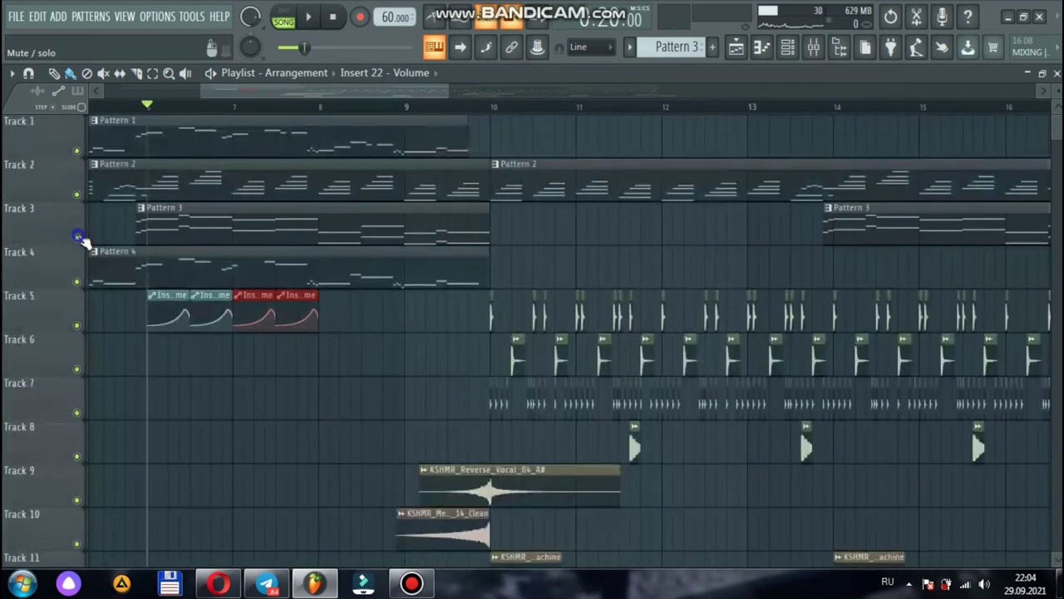
key(space)
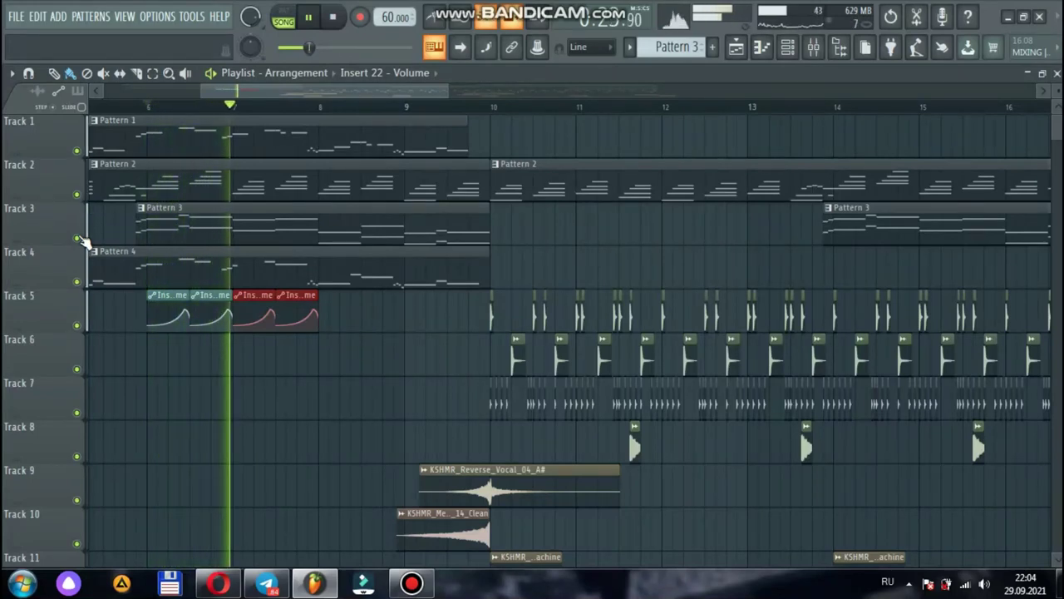
- Delete the three copied volume clips and remove the remaining clip's peak point to leave a smooth rise
drag(449, 98, 245, 99)
key(space)
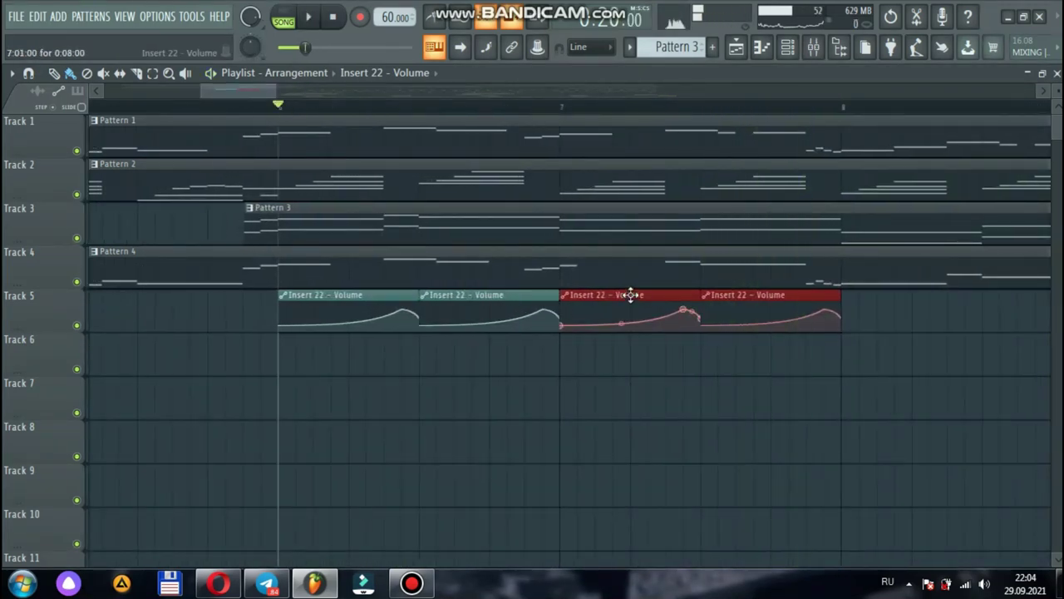
right_click(631, 294)
right_click(494, 297)
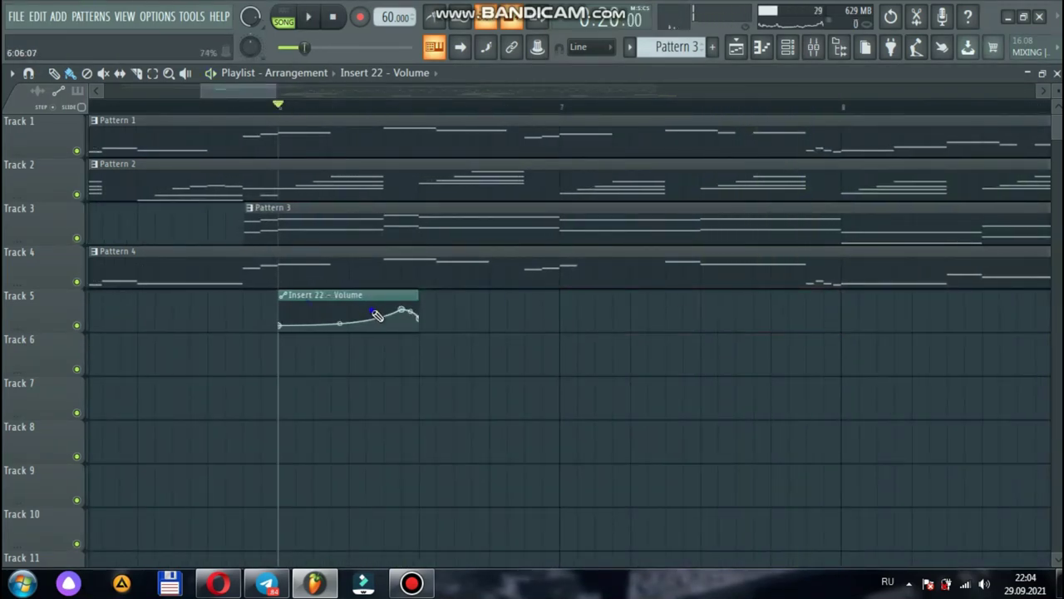
key(space)
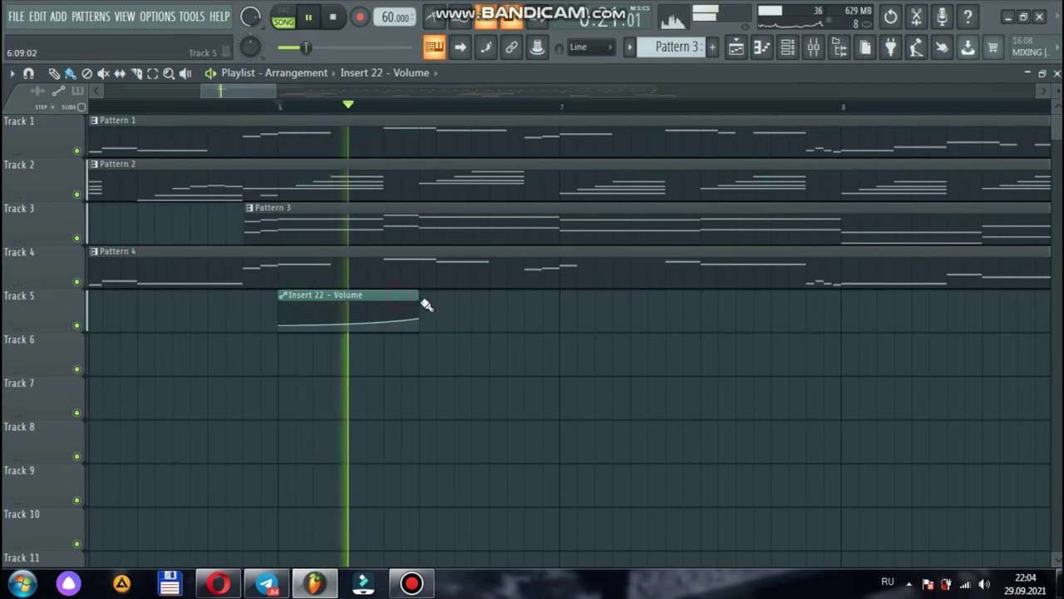
- Duplicate the Insert 22 volume clip repeatedly along Track 5 until the copies reach bar 10
click(429, 306)
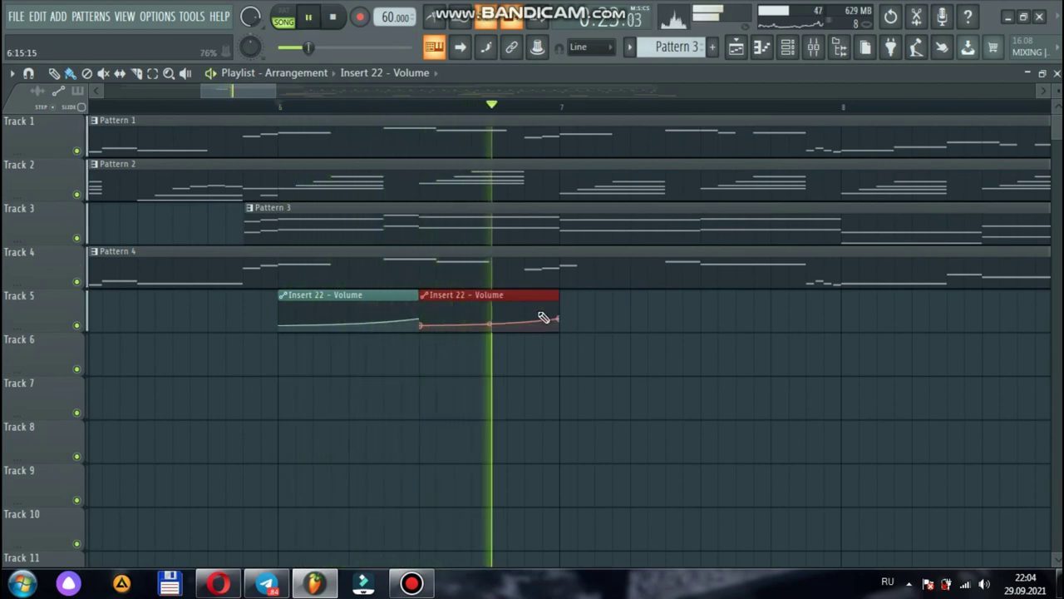
mouse_move(570, 319)
mouse_down()
mouse_move(796, 326)
mouse_move(998, 310)
mouse_up()
mouse_move(278, 93)
mouse_down()
mouse_move(444, 103)
mouse_move(281, 92)
mouse_up()
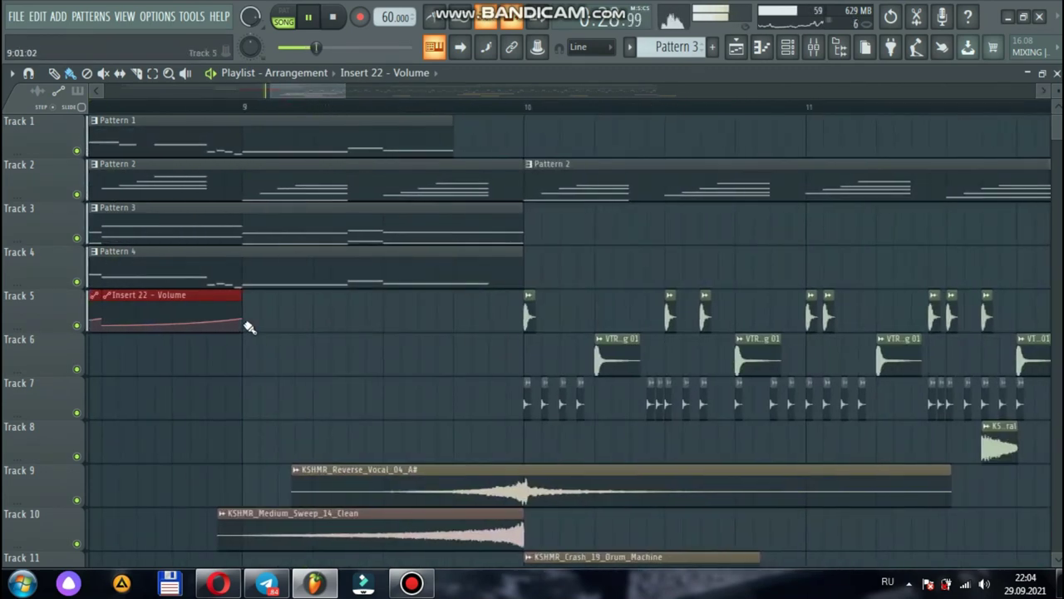
drag(238, 299, 390, 305)
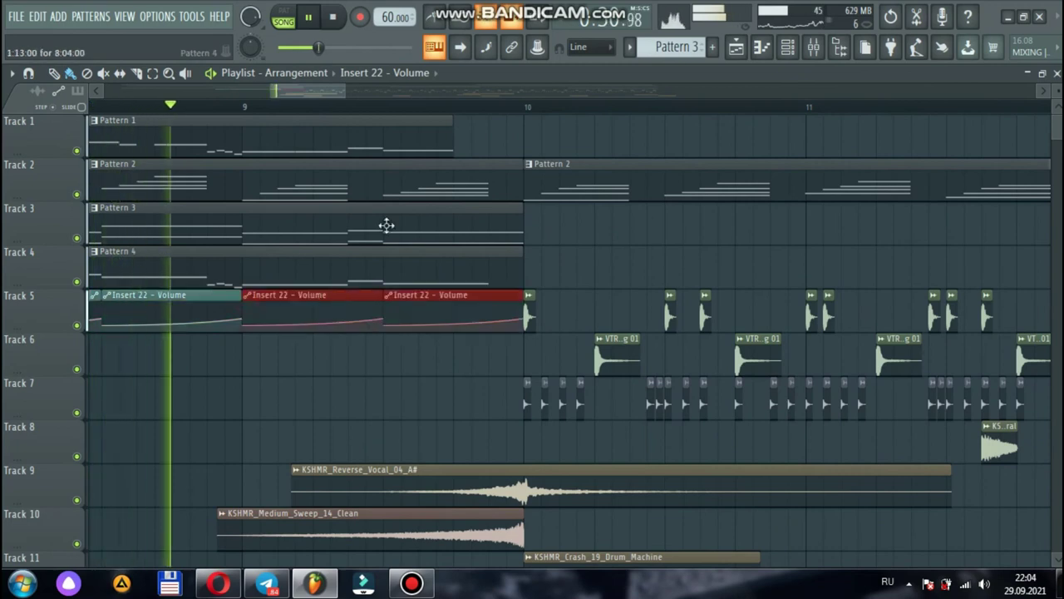
- Copy the eight selected Insert 22 volume clips to Track 4 under the second Pattern 3 at bar 14, and play that section
mouse_move(271, 92)
mouse_down()
mouse_move(108, 93)
mouse_move(281, 98)
mouse_up()
drag(337, 291, 705, 325)
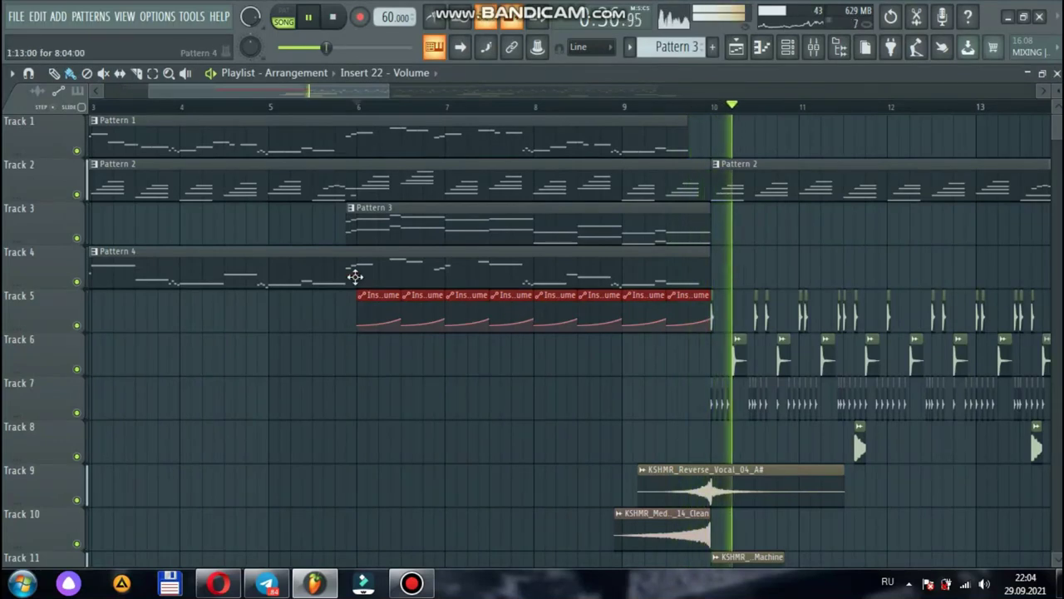
drag(407, 91, 582, 93)
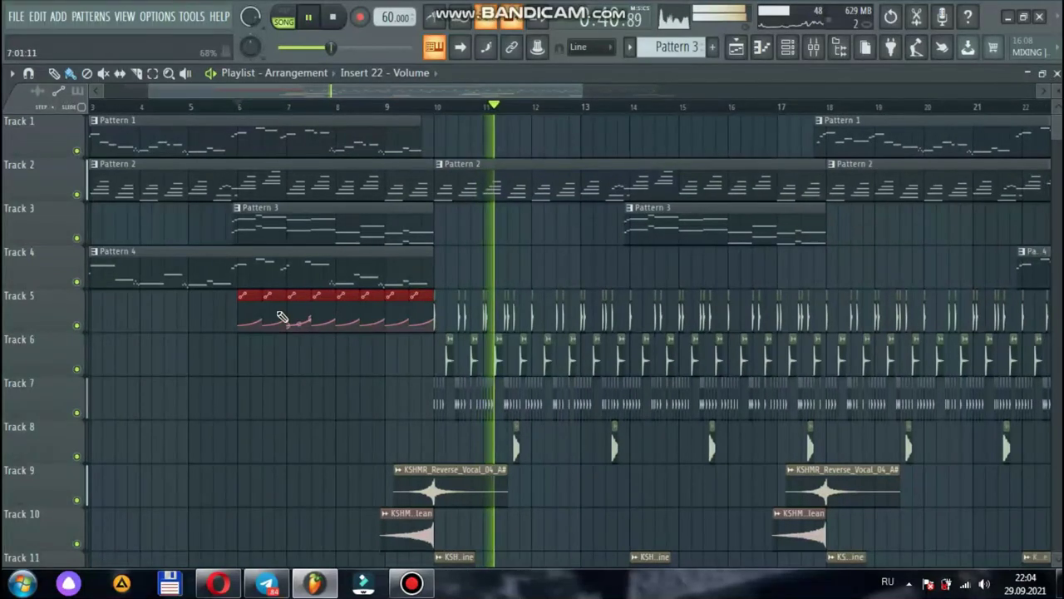
drag(251, 311, 645, 231)
click(624, 107)
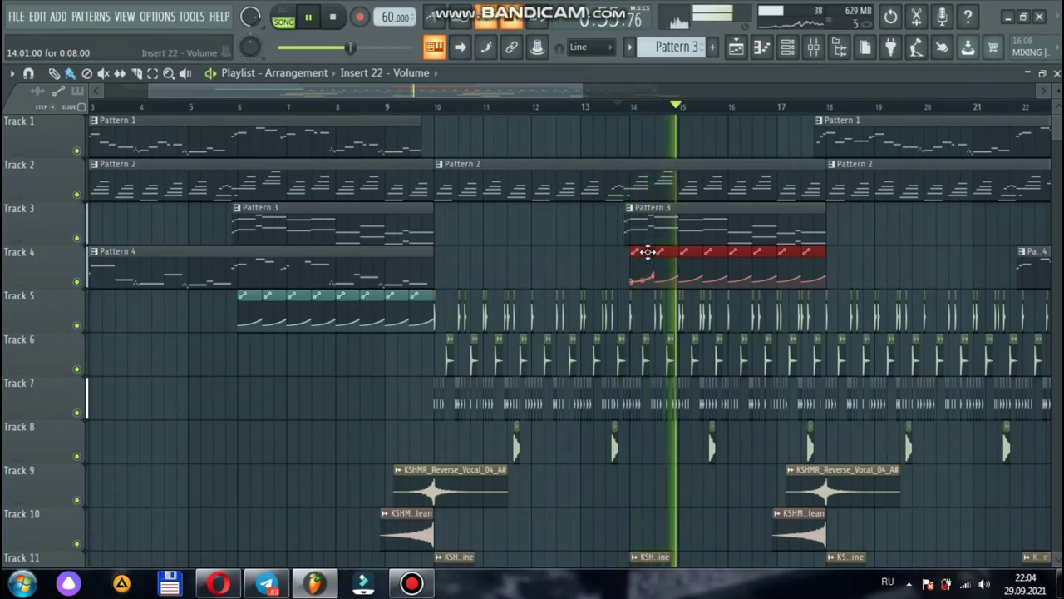
key(space)
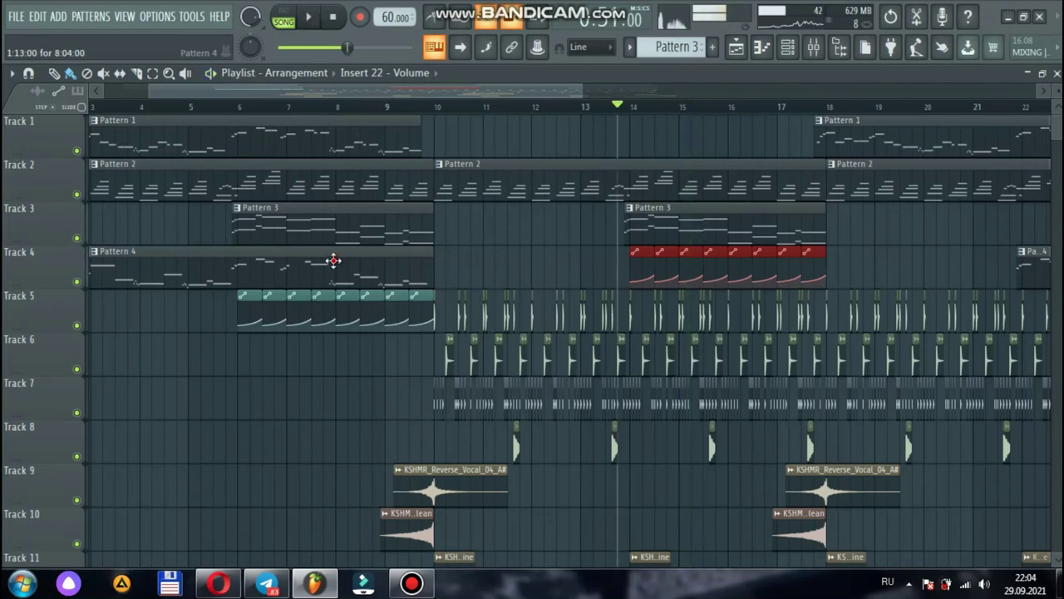
- Route Pattern 4's Orchestral #3 channel to mixer Insert 23 and lower that insert's volume to -4.0 dB
click(332, 259)
click(812, 47)
click(789, 47)
click(812, 51)
click(795, 50)
drag(66, 151, 65, 93)
drag(430, 380, 431, 384)
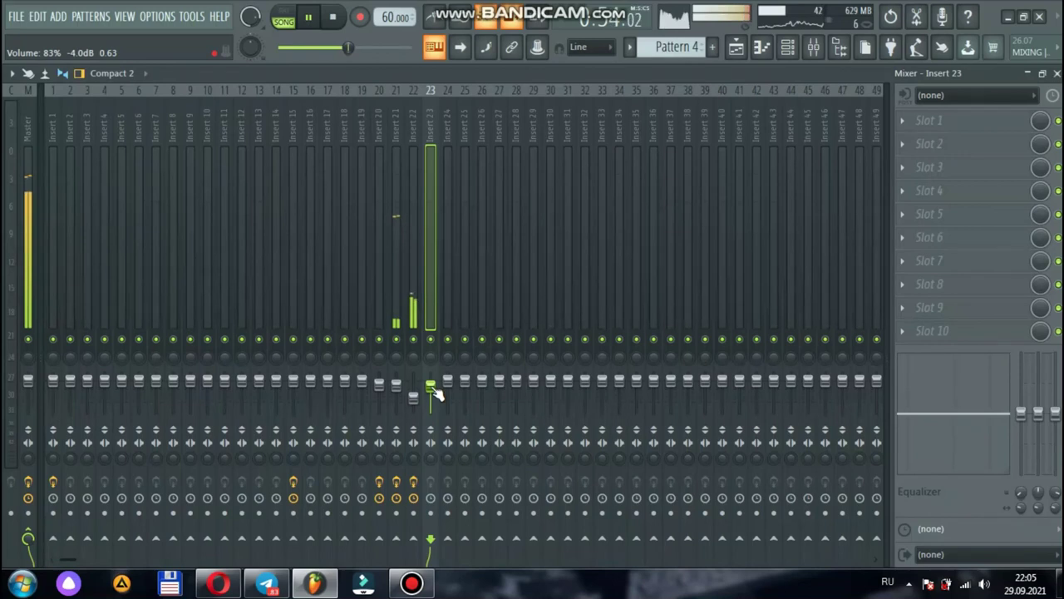
- Load Fruity Compressor into Insert 22's third effect slot and raise its gain to about 3.2 dB
click(413, 245)
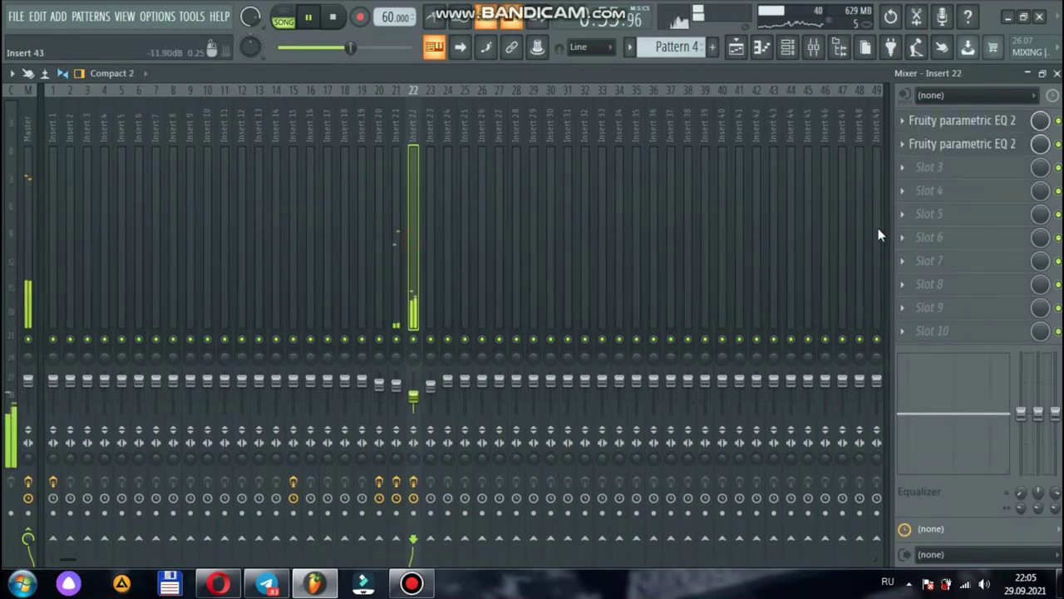
click(923, 169)
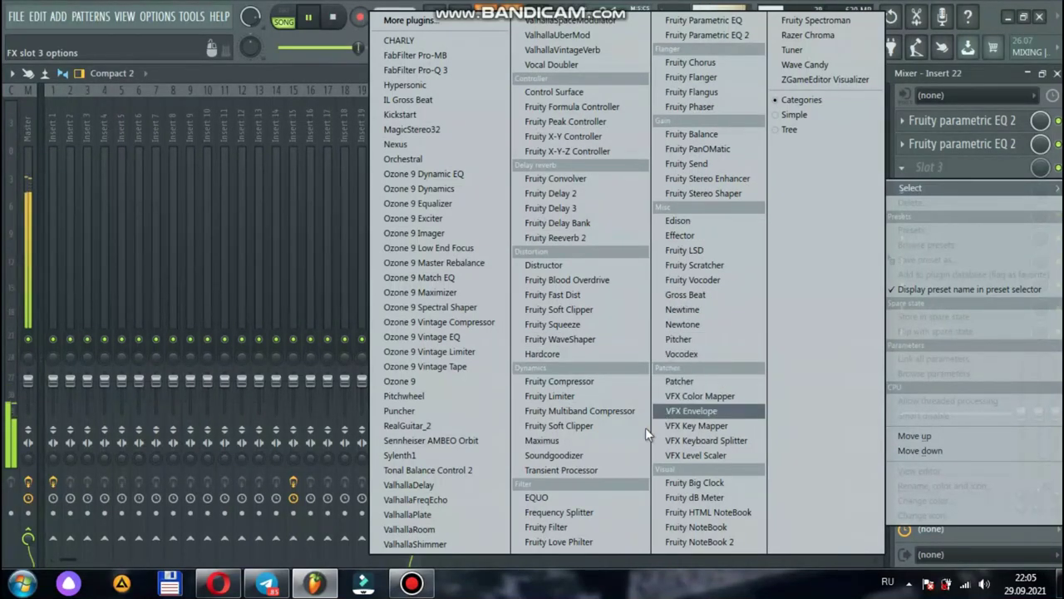
click(604, 385)
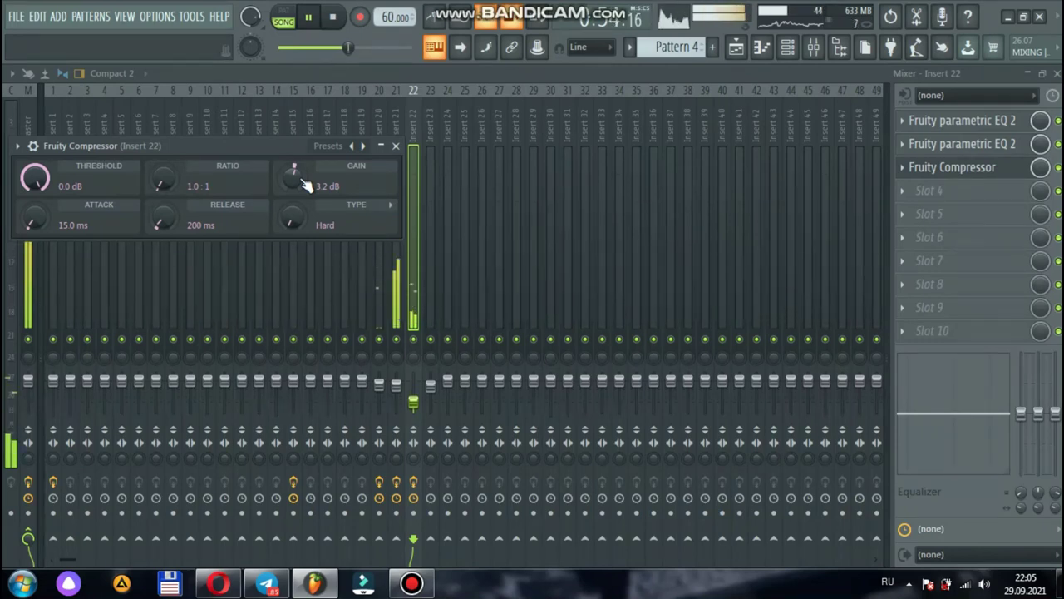
key(space)
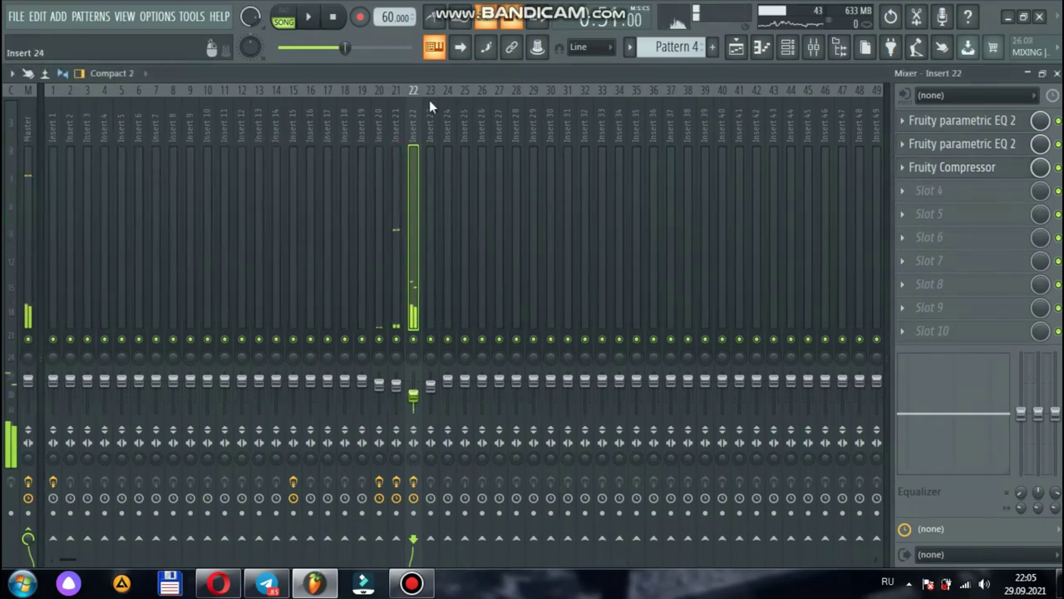
- Add Fruity Parametric EQ 2 to Insert 23 and make a narrow band 4 cut near 1 kHz
click(430, 100)
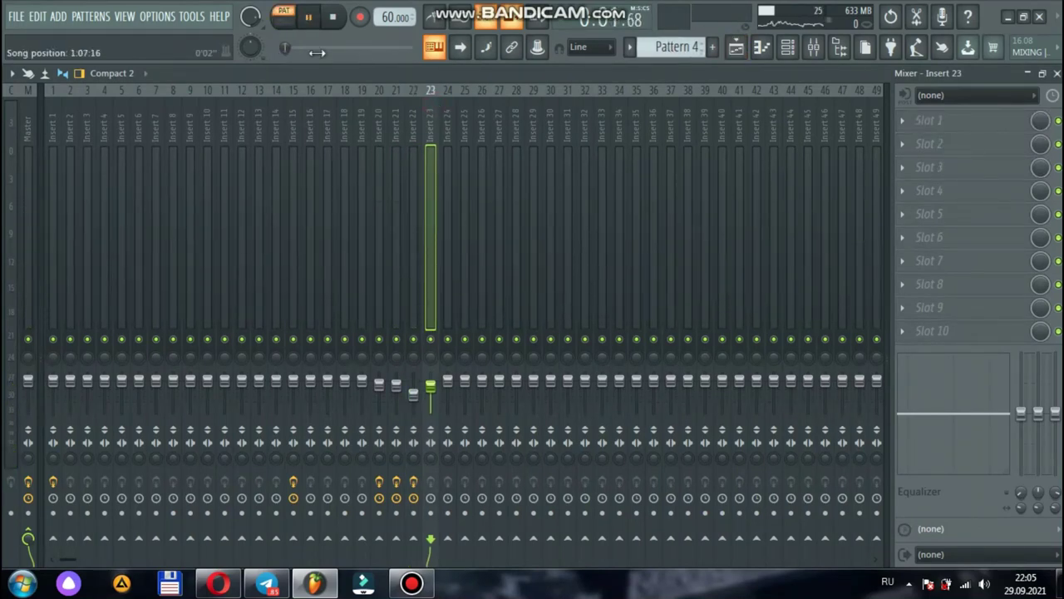
click(955, 123)
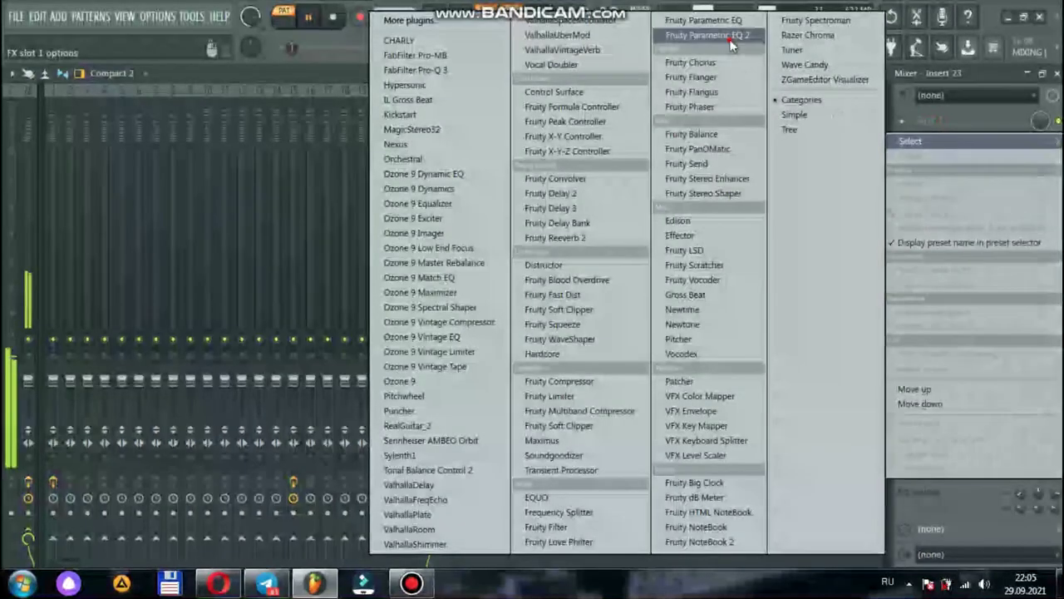
click(731, 39)
click(558, 377)
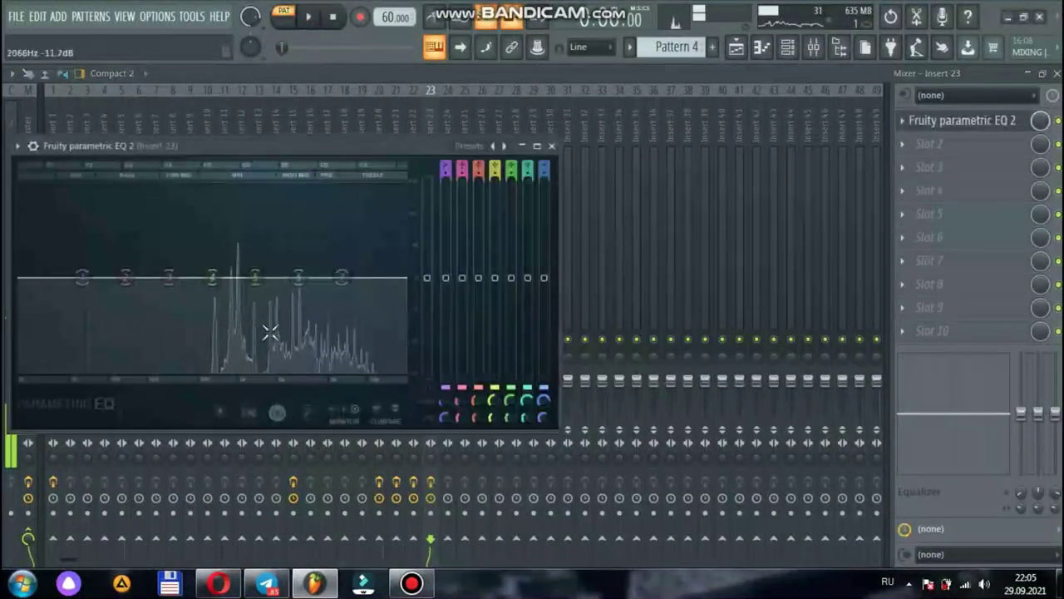
drag(238, 292, 239, 291)
drag(494, 419, 493, 447)
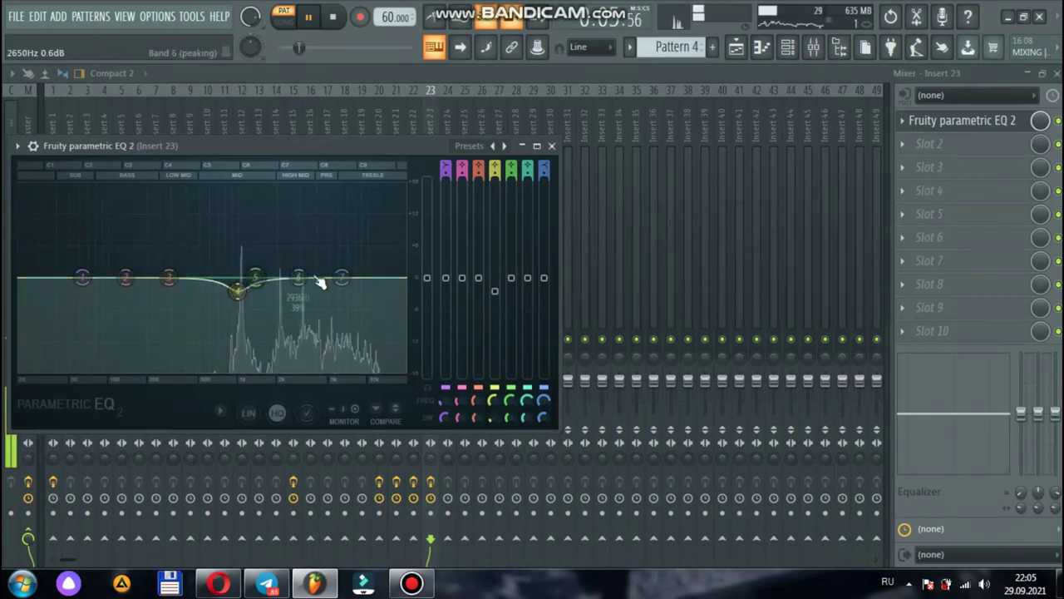
- Cut resonances with narrowed bands 6 and 3, setting band 3 to about -2.2 dB at 682 Hz, and dip the high mids with band 2
drag(208, 287, 212, 281)
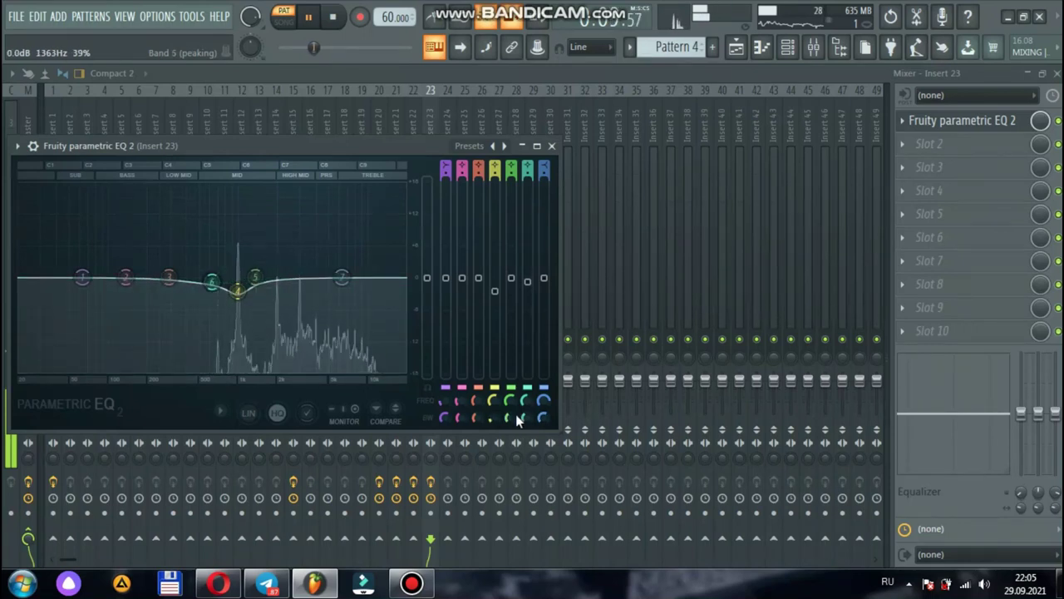
drag(527, 419, 527, 428)
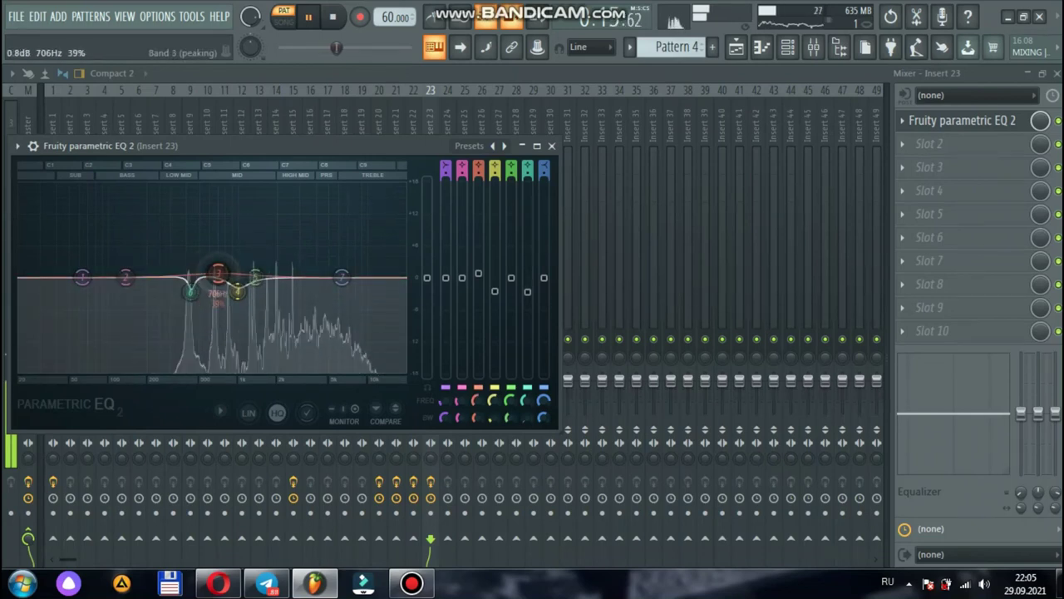
drag(484, 418, 485, 428)
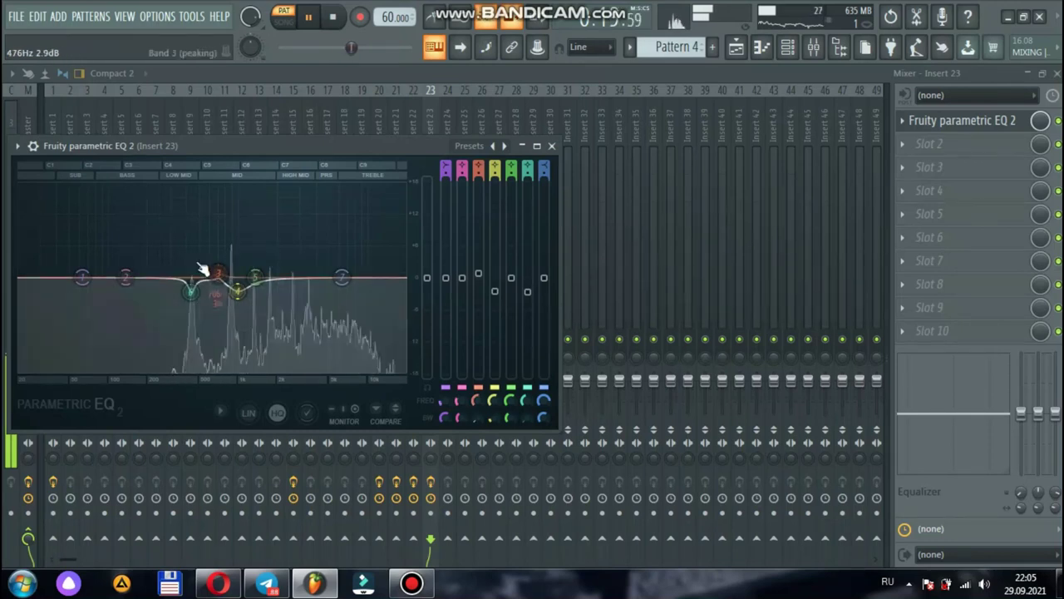
mouse_move(218, 274)
mouse_down()
mouse_move(238, 258)
mouse_move(295, 265)
mouse_move(210, 247)
mouse_move(203, 279)
mouse_move(218, 287)
mouse_up()
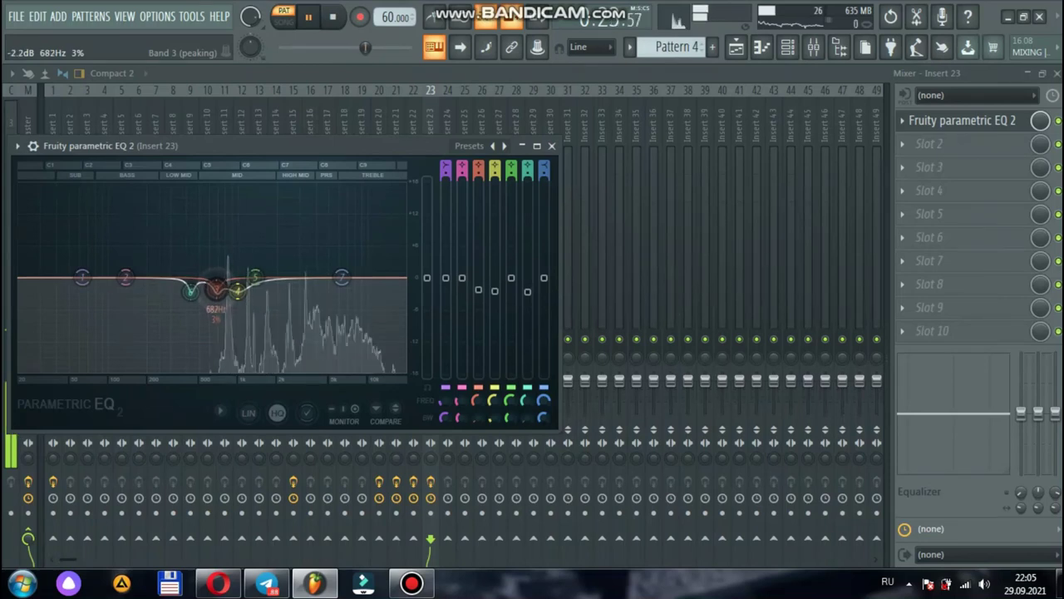
drag(125, 276, 302, 287)
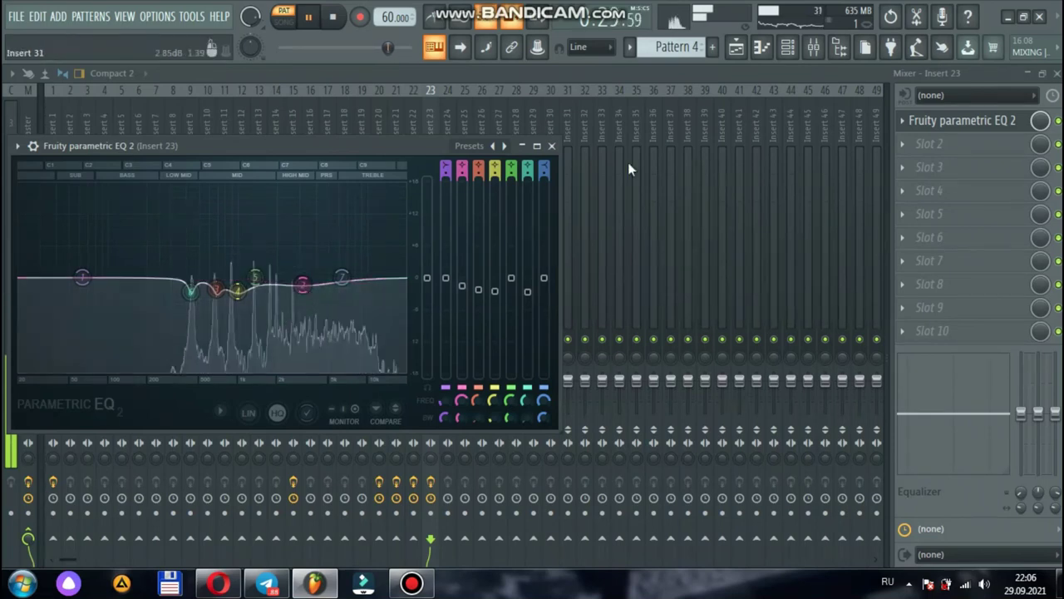
- Load a second Fruity Parametric EQ 2 into Insert 23's second slot and apply the 40Hz + 18kHz cut preset
click(931, 147)
mouse_move(911, 164)
click(705, 35)
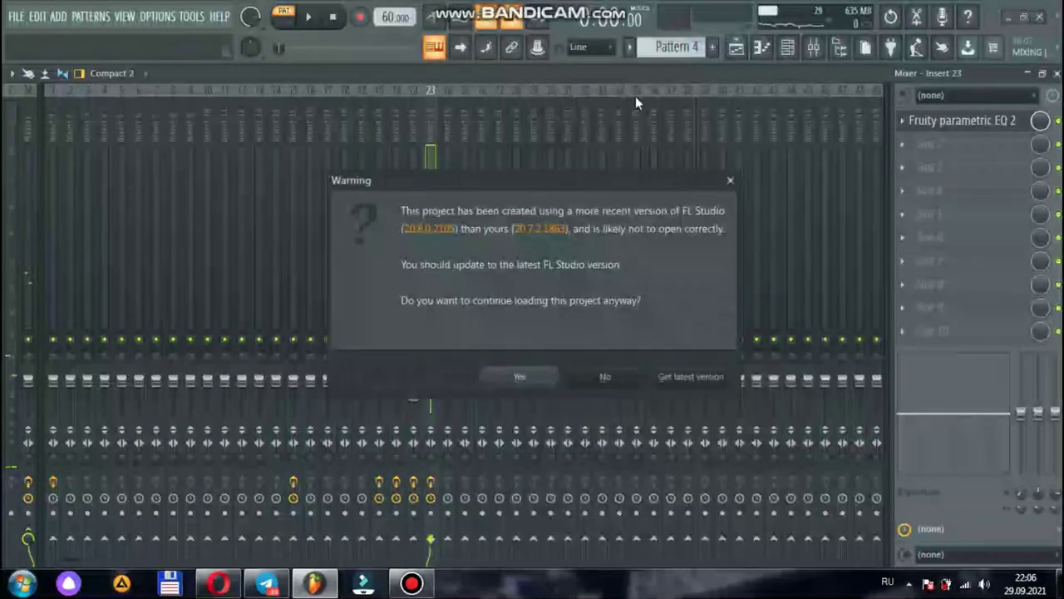
click(505, 378)
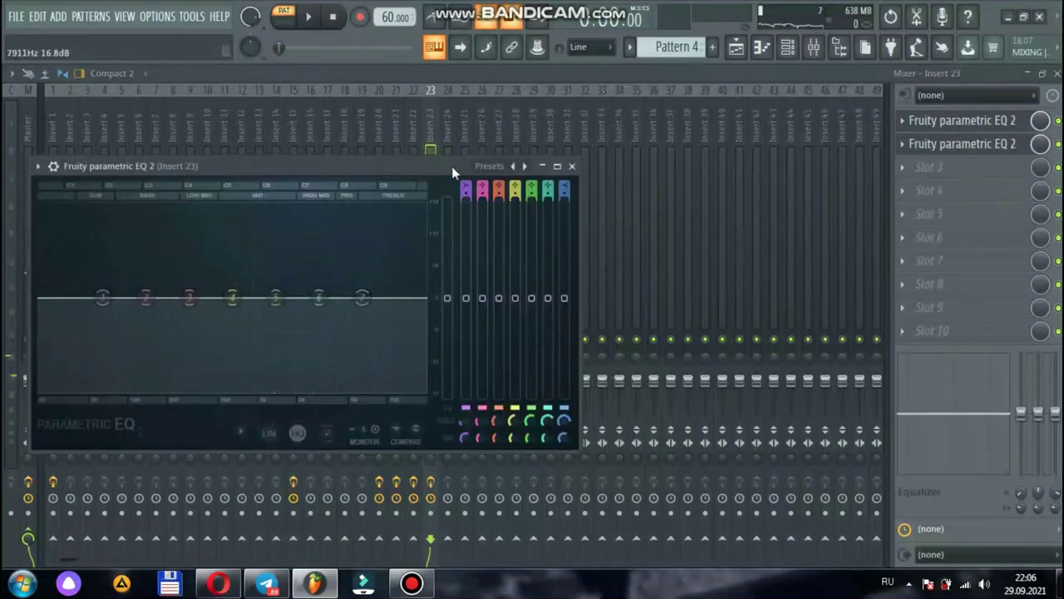
click(489, 167)
click(513, 250)
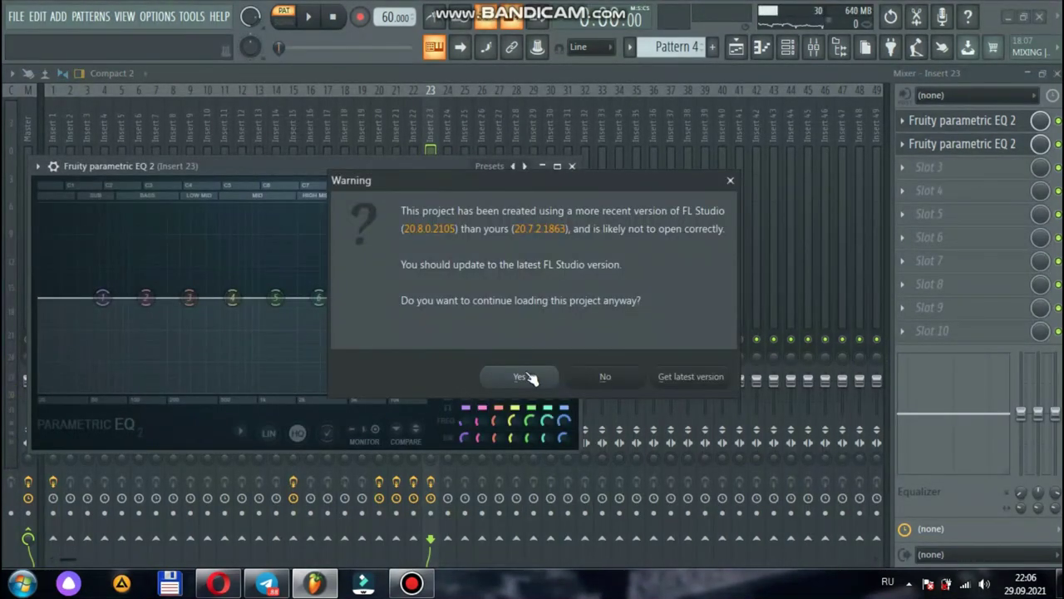
click(524, 377)
- Raise the second EQ's high-pass cutoff above 150 Hz and lower its low-pass cutoff to about 10 kHz during playback
key(space)
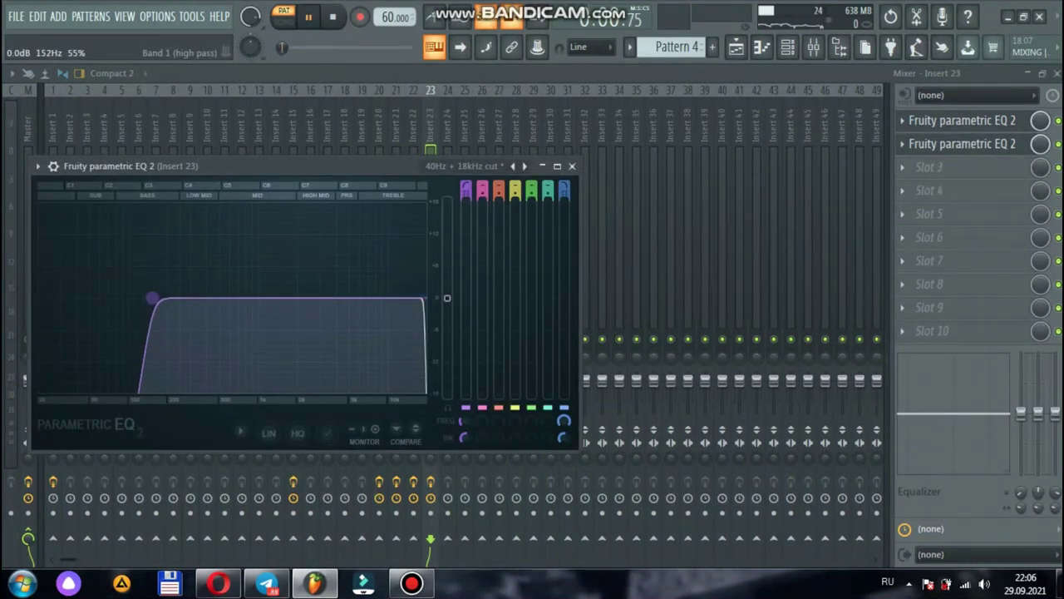
drag(424, 298, 391, 297)
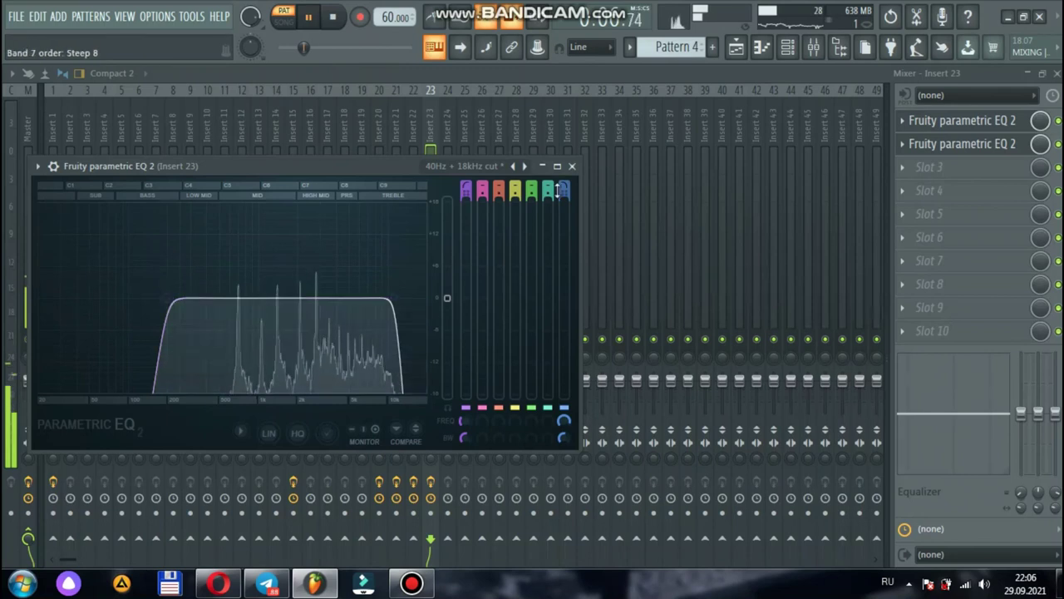
click(572, 165)
key(space)
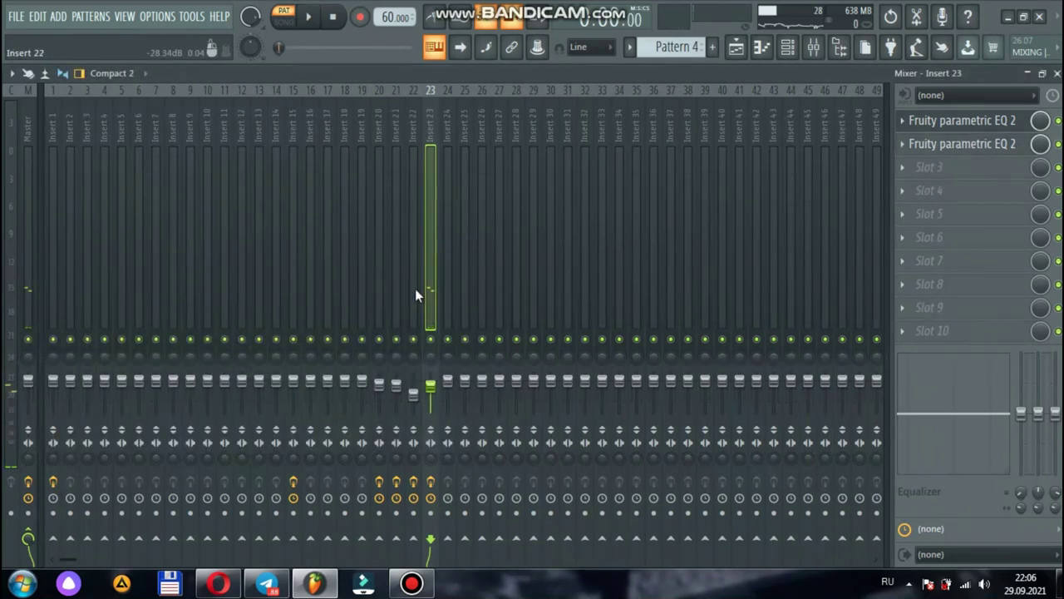
- Listen to Pattern 4 through the new EQs, close the mixer, EQ and channel rack, and play the full arrangement from the start
key(space)
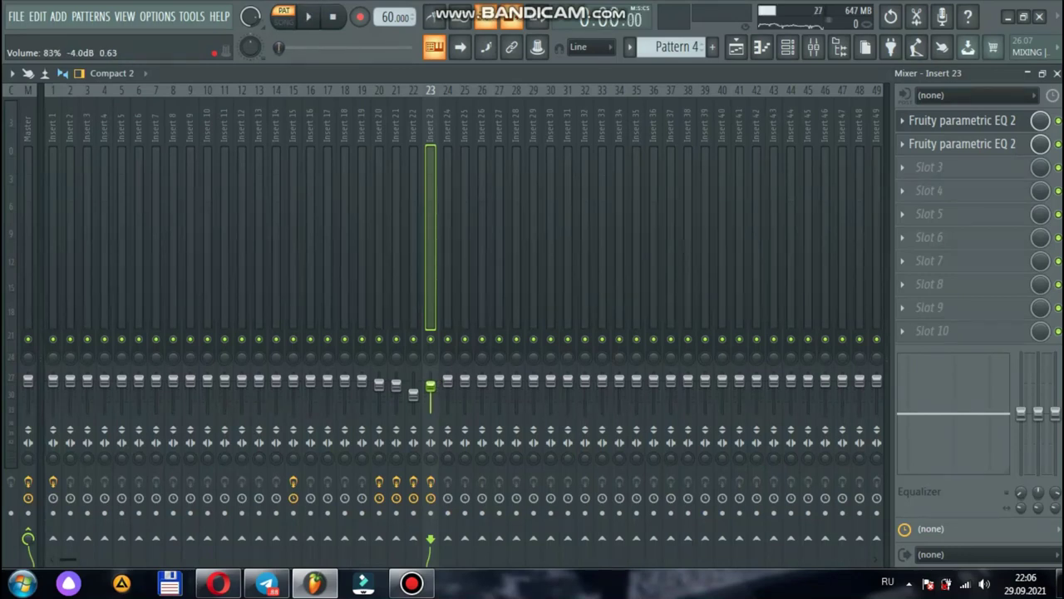
drag(293, 49, 301, 50)
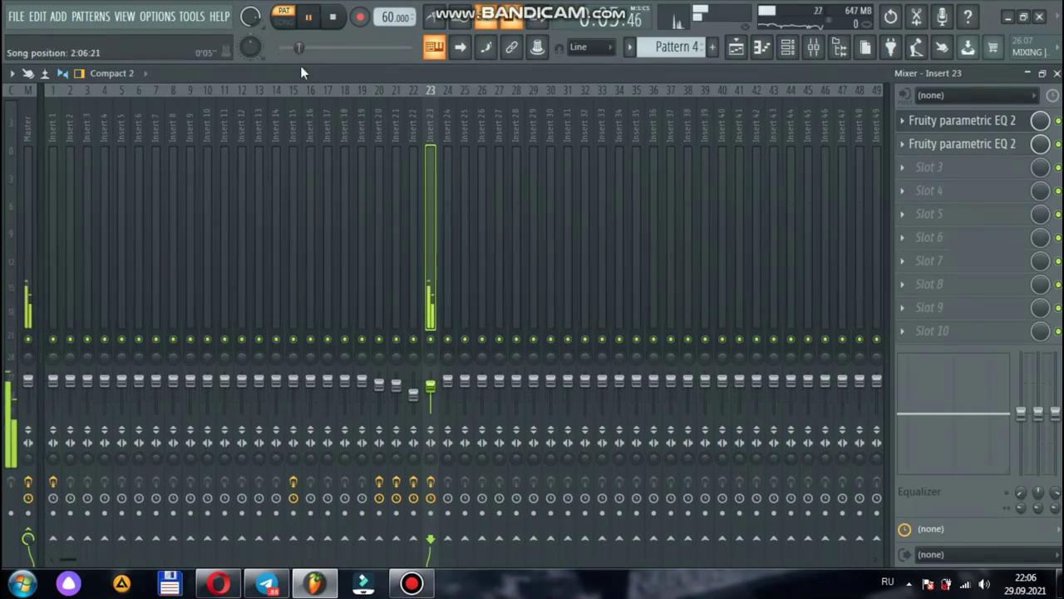
click(1057, 73)
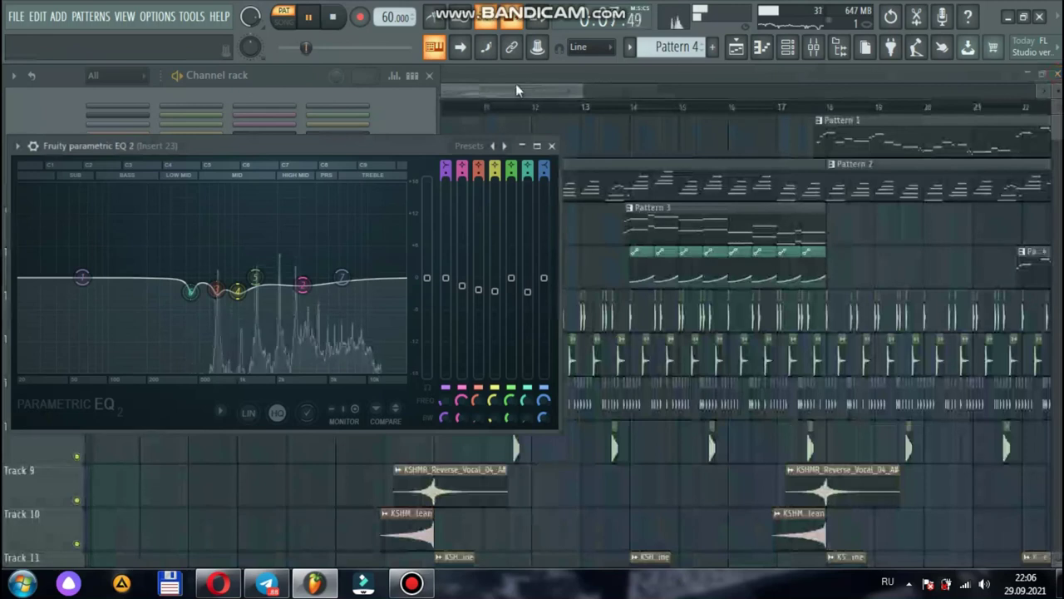
click(516, 88)
key(space)
click(212, 75)
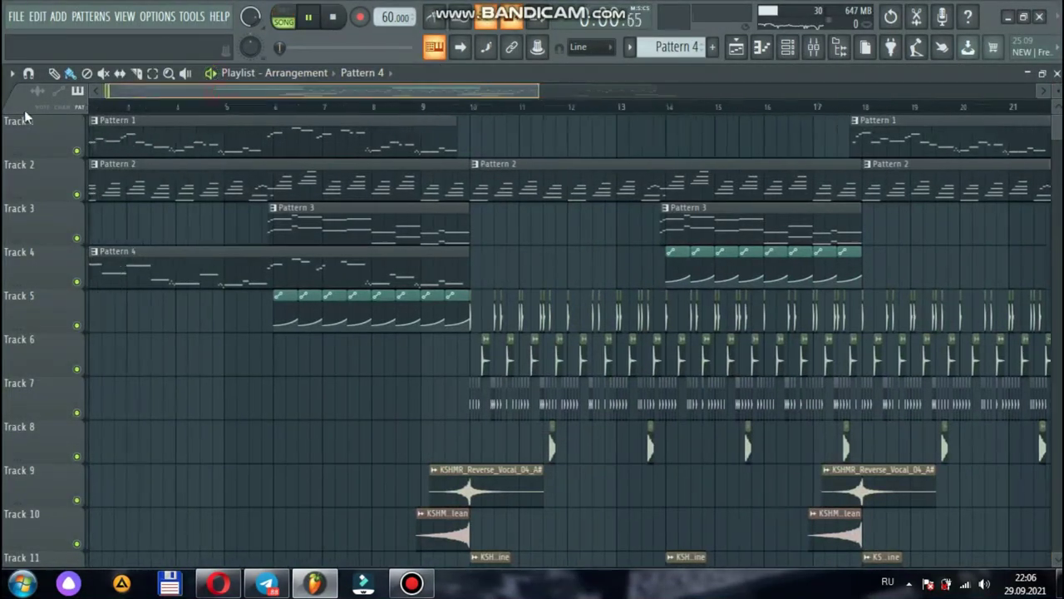
- Lower Insert 21 to about -9.0 dB and fine-tune Insert 23's level in the mixer while the song plays
click(813, 48)
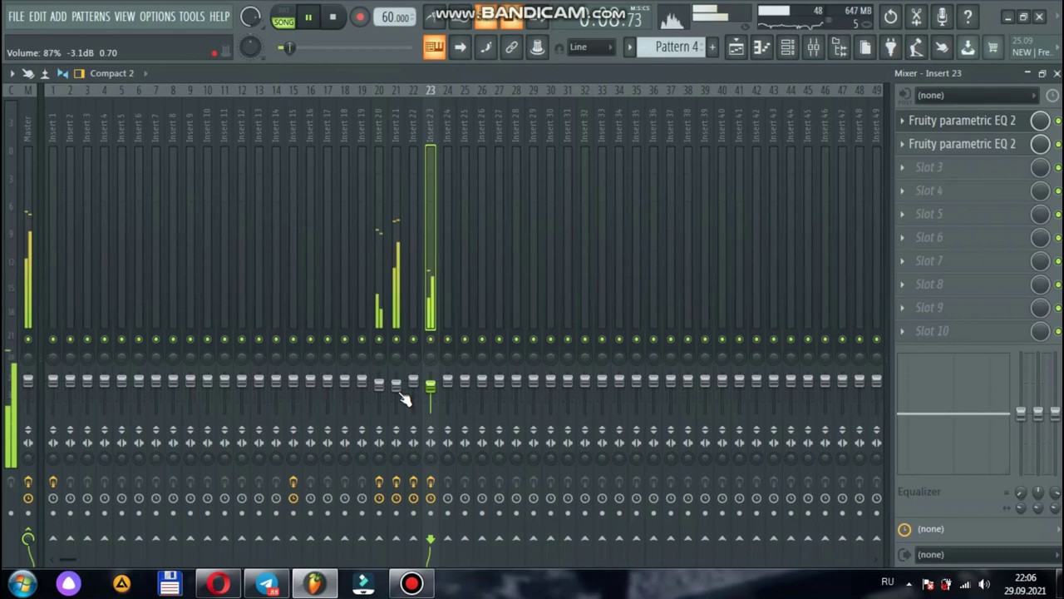
drag(397, 385, 397, 391)
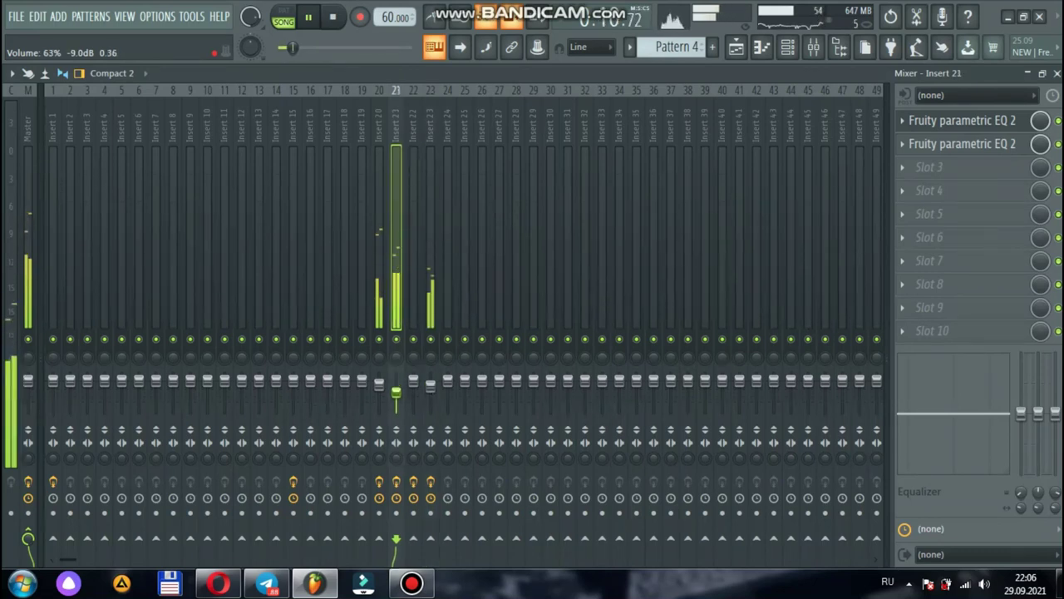
click(431, 385)
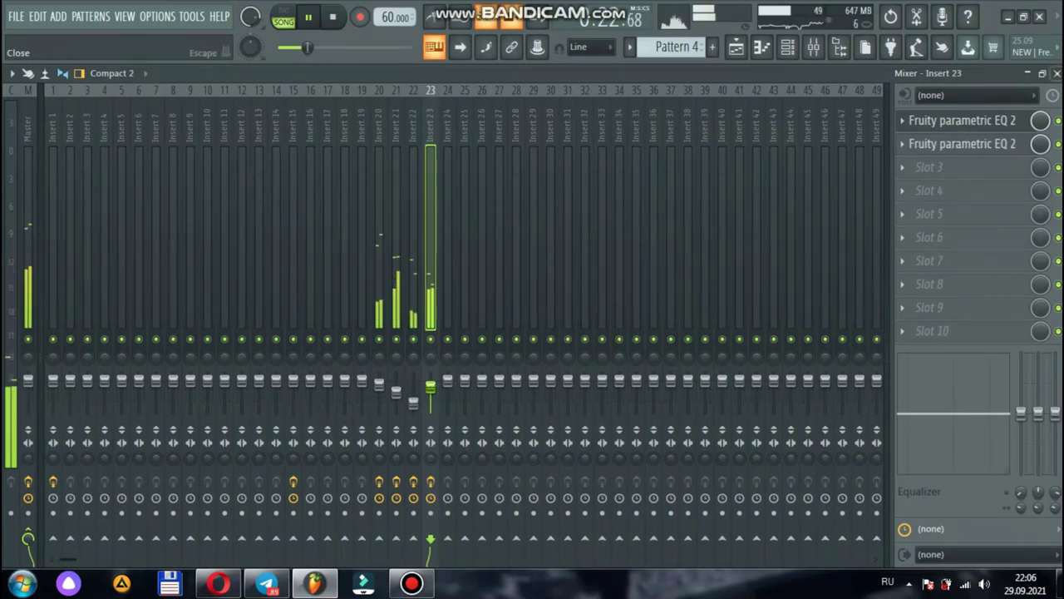
click(1057, 74)
- Delete all the Insert 22 volume clips on Track 5 between bars 6 and 10
mouse_move(310, 97)
mouse_down()
mouse_move(236, 102)
mouse_move(325, 94)
mouse_up()
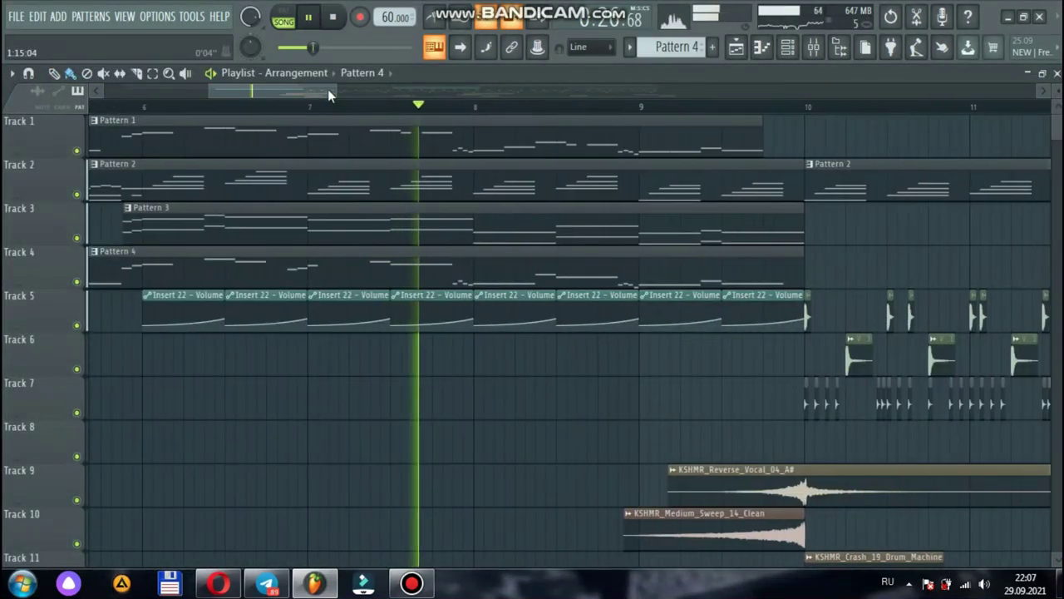
right_click(205, 300)
drag(205, 299, 737, 298)
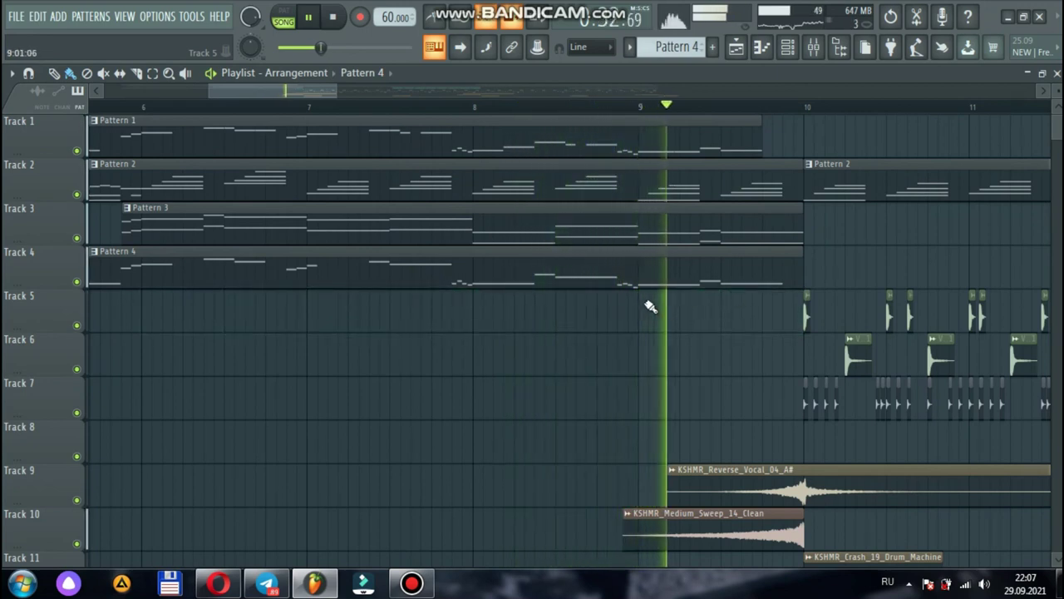
- Route the Sub bass channel to mixer track 6 in the channel rack while the song plays
drag(343, 91, 805, 98)
click(821, 47)
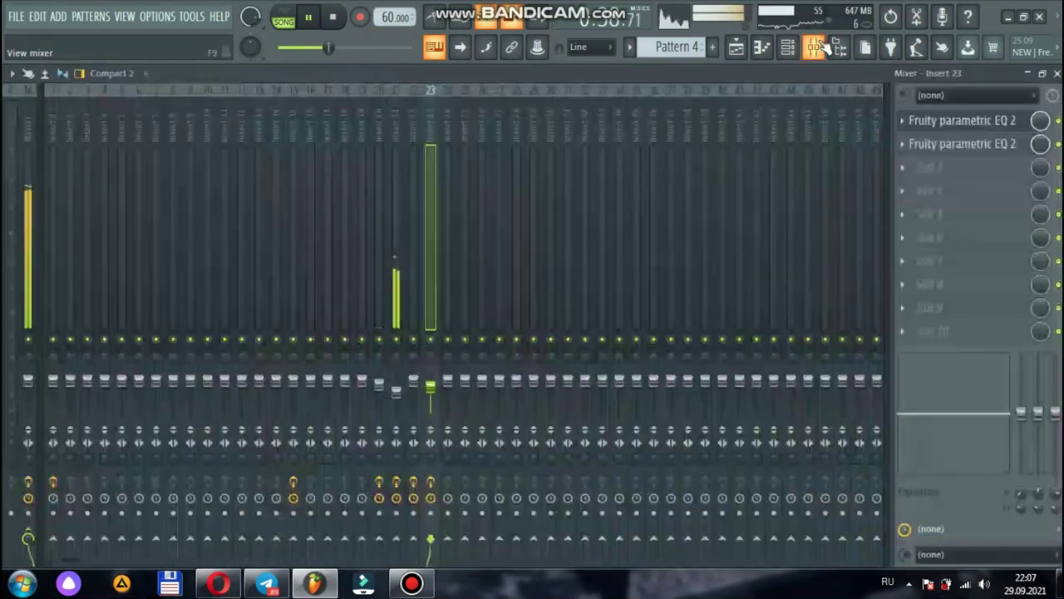
click(815, 50)
click(788, 54)
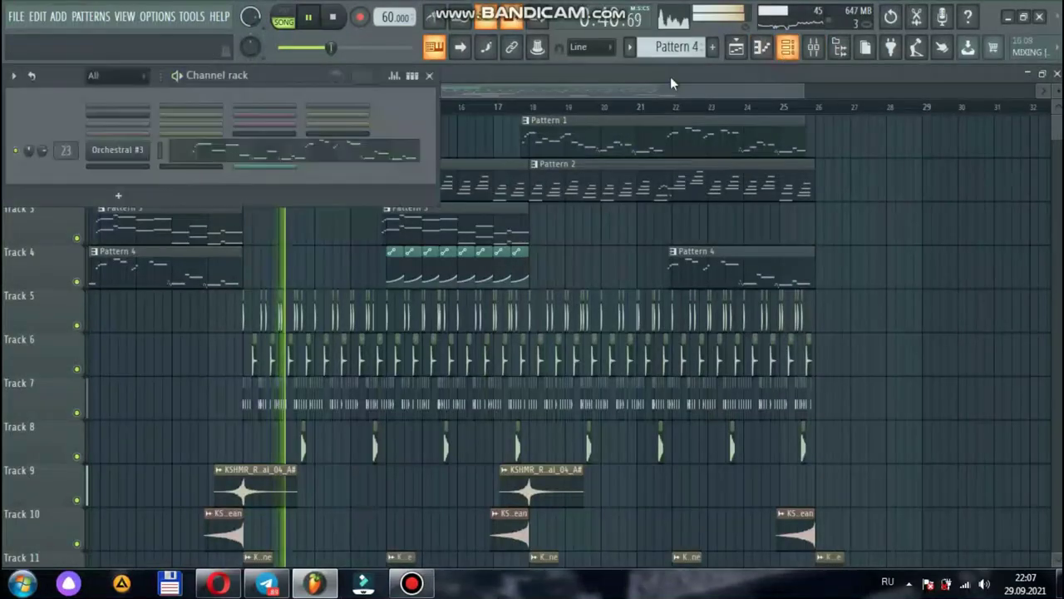
click(134, 167)
mouse_move(69, 174)
mouse_down()
mouse_move(68, 159)
mouse_move(68, 172)
mouse_up()
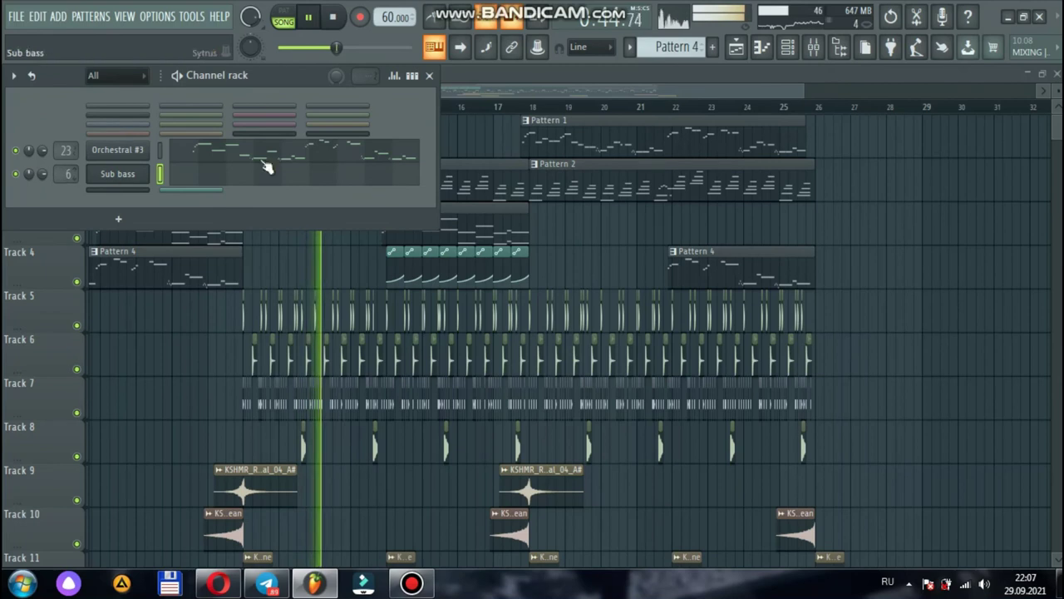
- Lower Insert 6 to about -6.1 dB in the mixer, stop playback, and close the mixer and channel rack
click(814, 49)
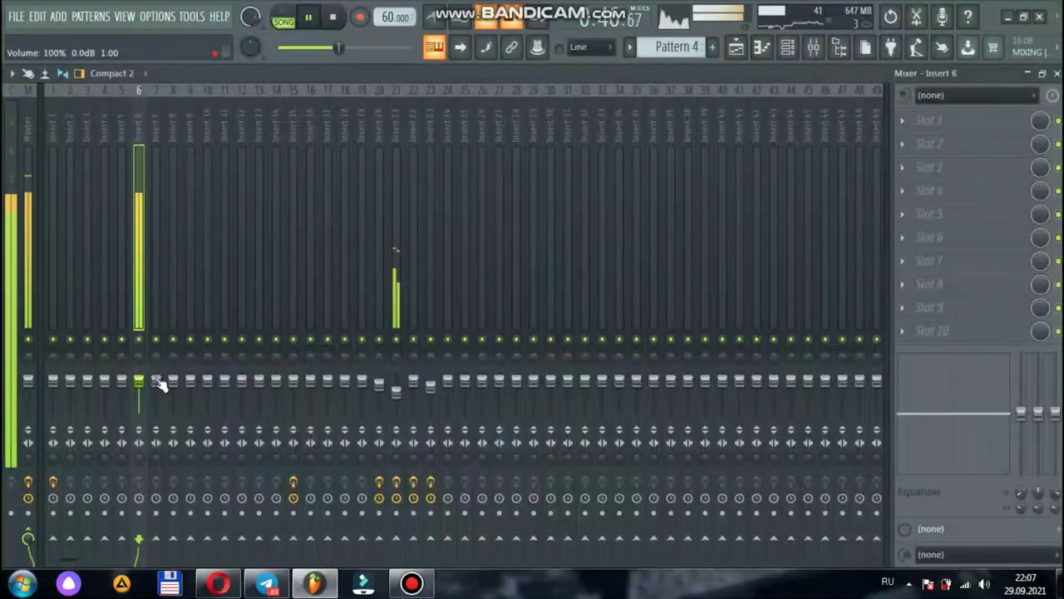
drag(139, 380, 139, 385)
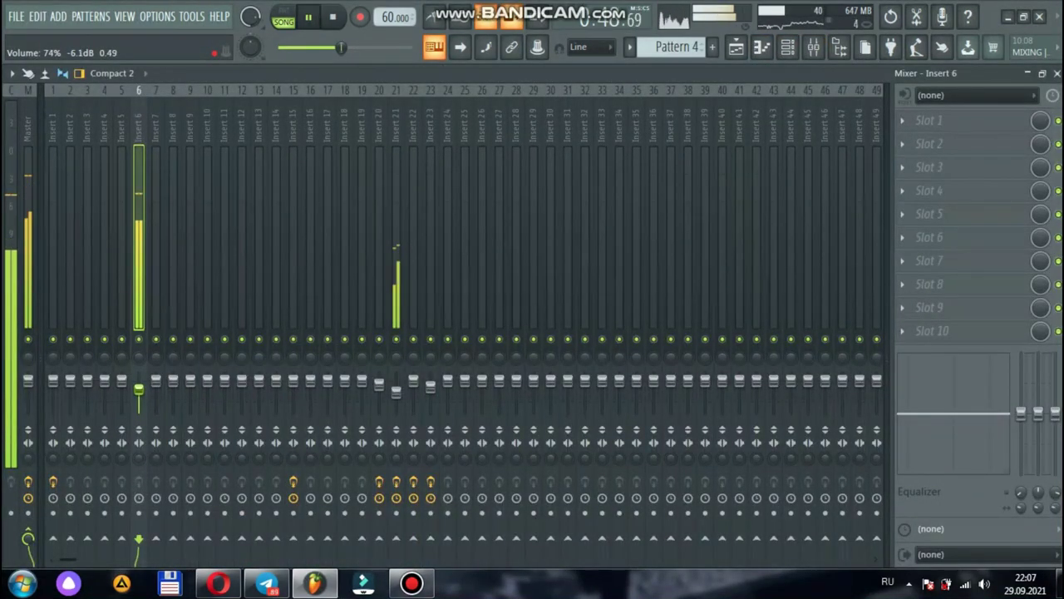
key(space)
click(1057, 73)
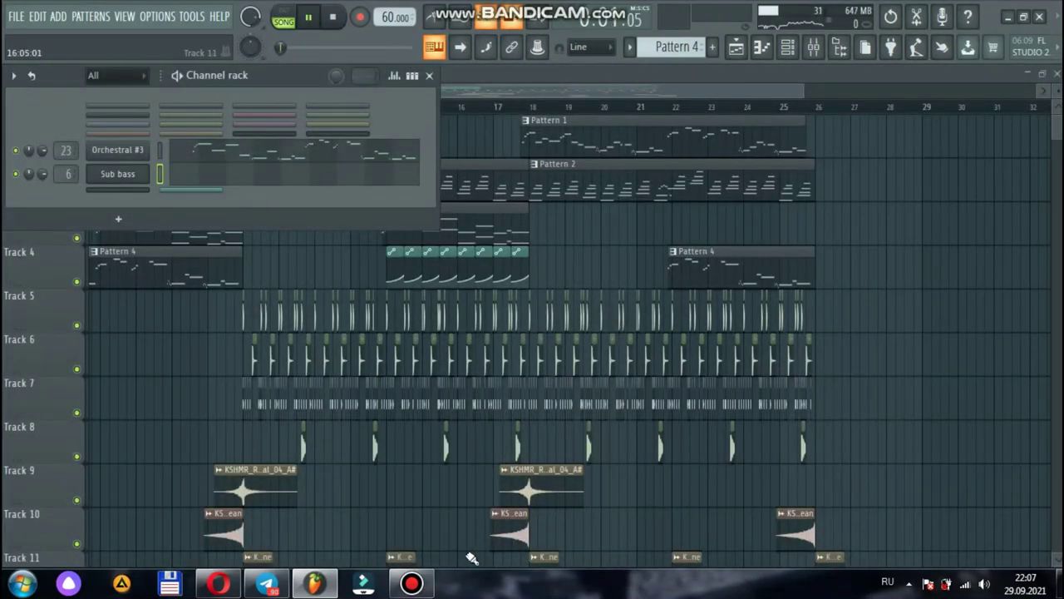
click(413, 582)
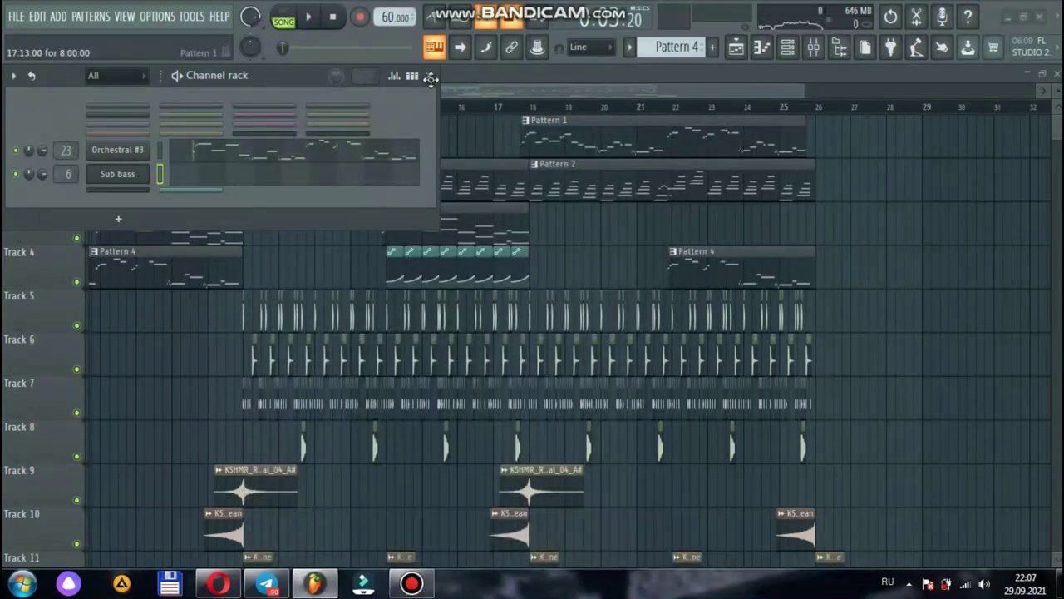
click(431, 78)
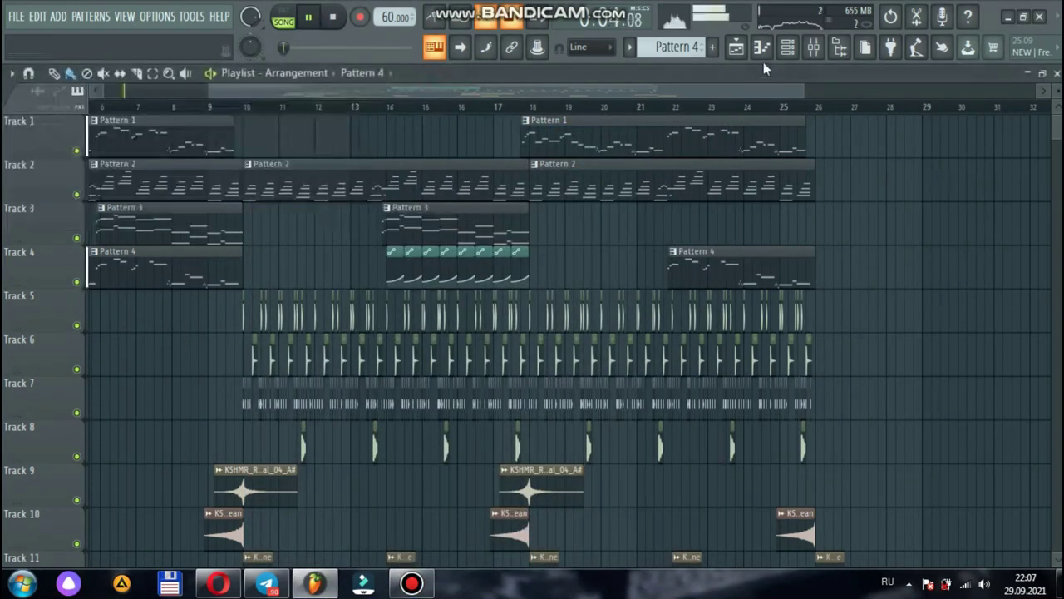
- Assign the kick to mixer track 5, the snare to 7, the crash to 10, and both hats to tracks of their own
click(731, 309)
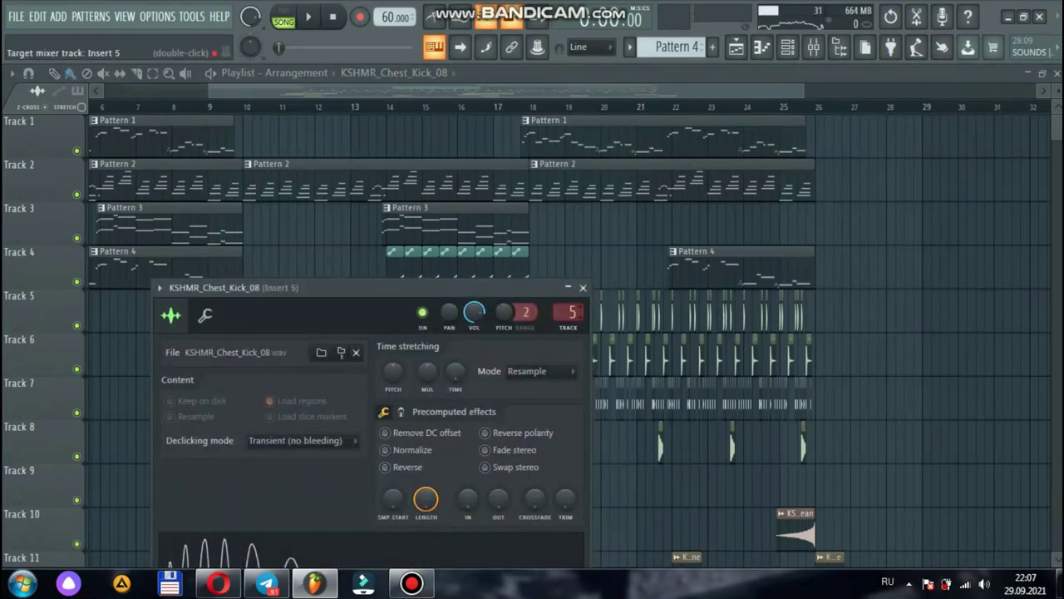
click(750, 360)
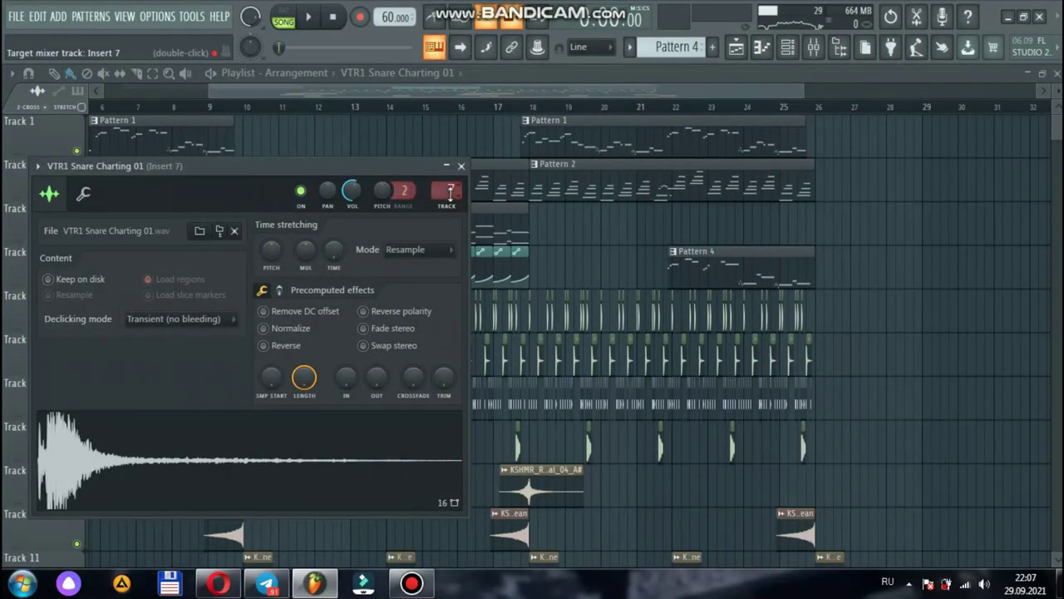
click(714, 399)
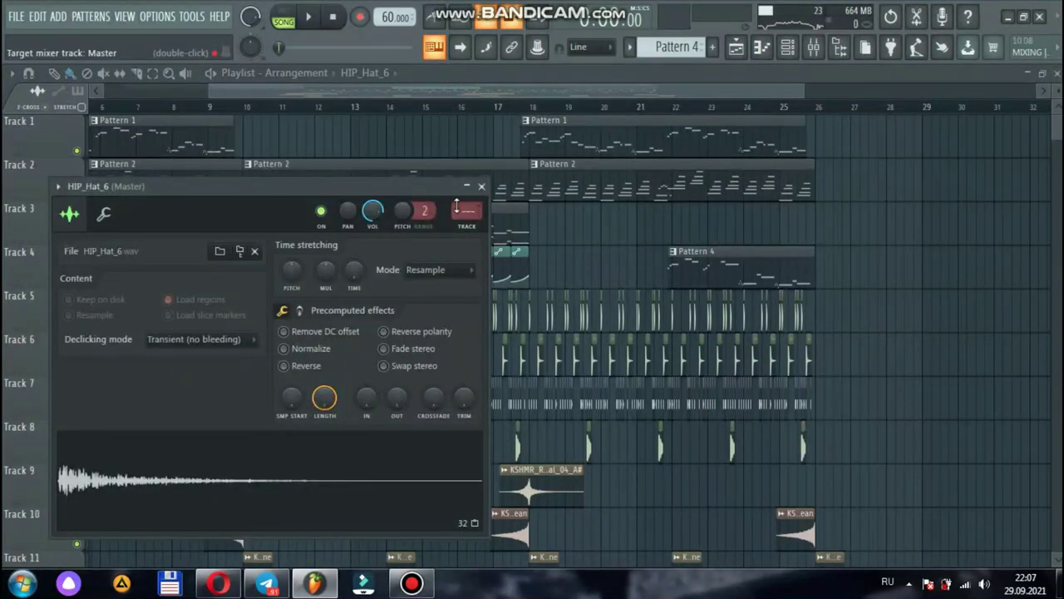
click(660, 441)
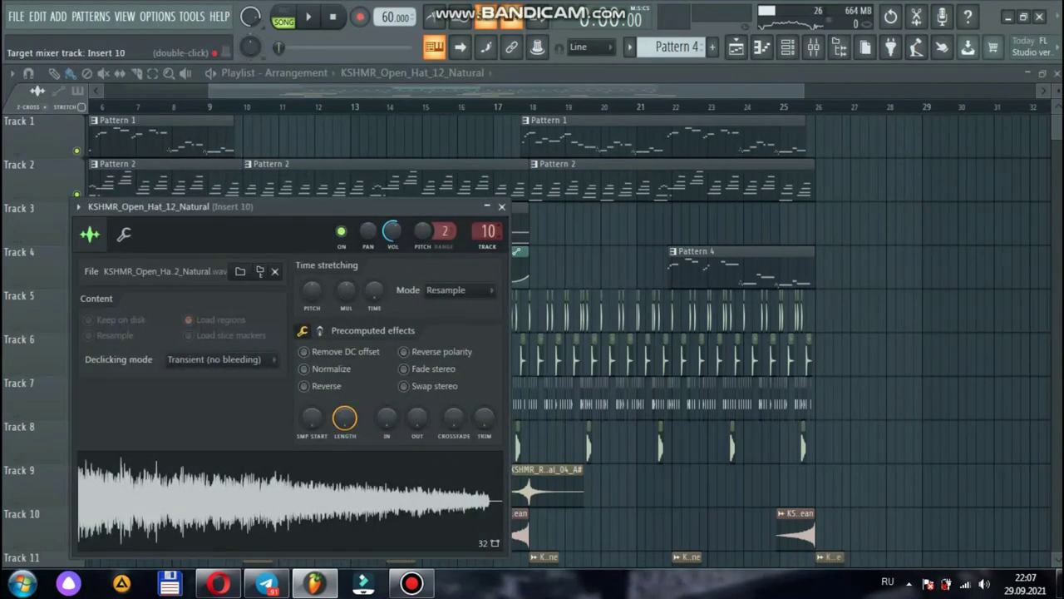
click(546, 529)
right_click(551, 530)
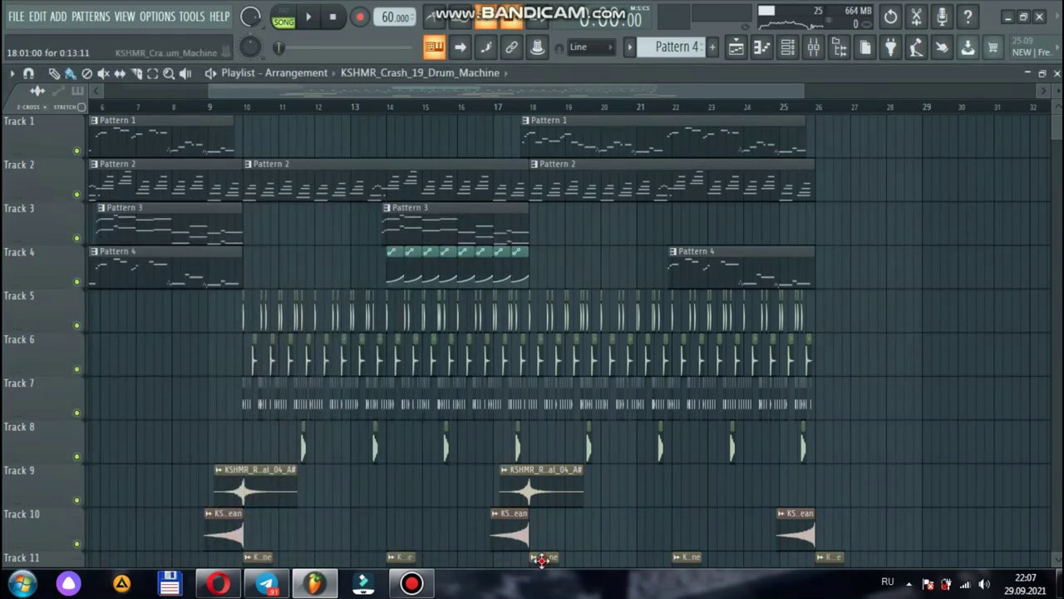
click(542, 557)
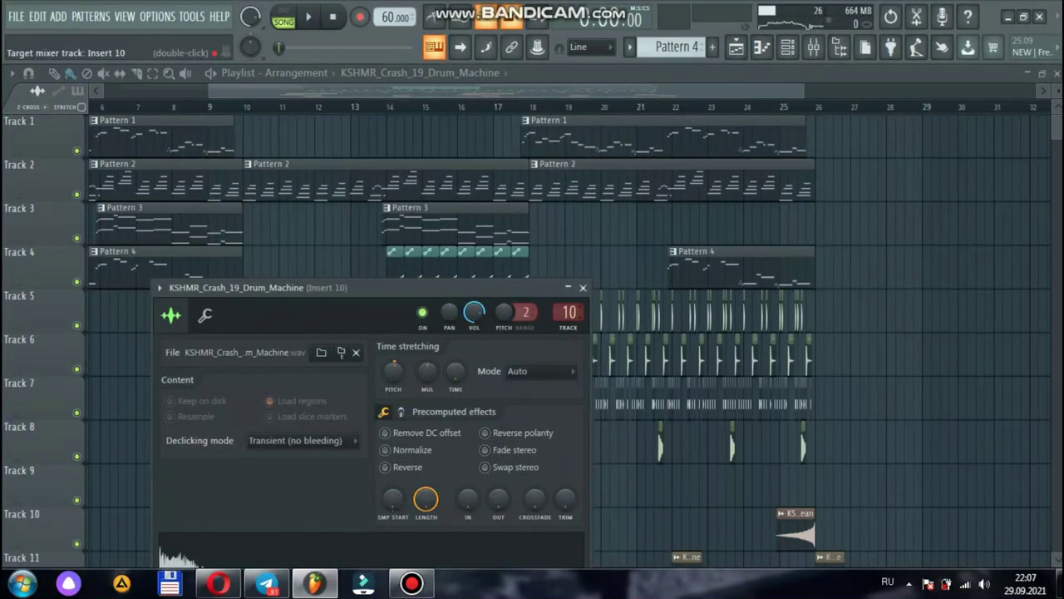
click(583, 289)
- Mute the other playlist tracks so only the drum and effect clips on Tracks 5 to 10 are audible
right_click(81, 326)
click(80, 369)
click(80, 414)
click(80, 457)
click(79, 500)
click(77, 544)
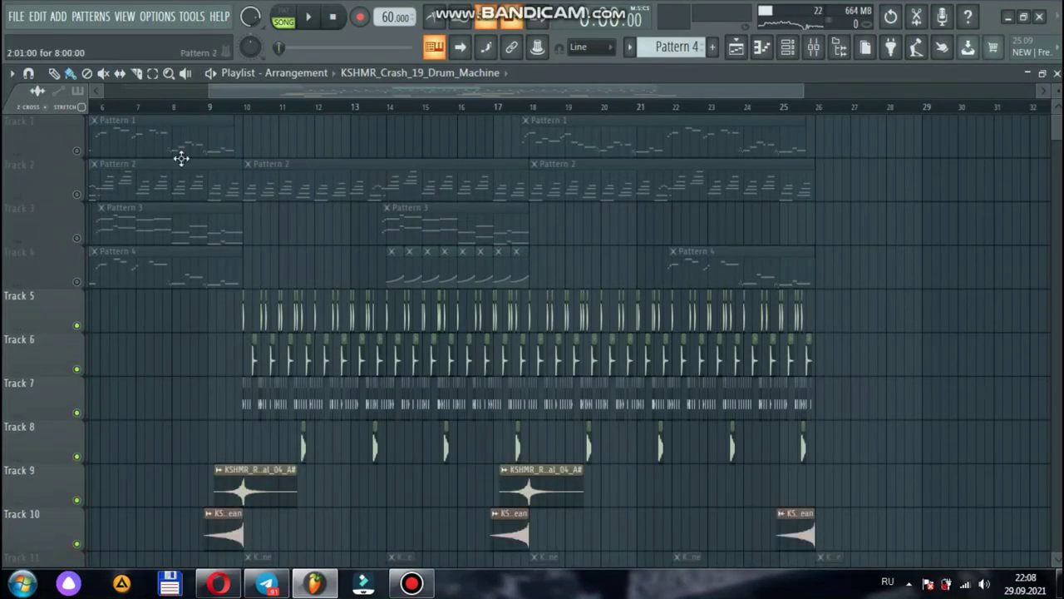
- Play from just before bar 10, slightly lower Inserts 5, 7, 9 and 15, and set Insert 8 to about -4.3 dB
click(238, 110)
click(814, 46)
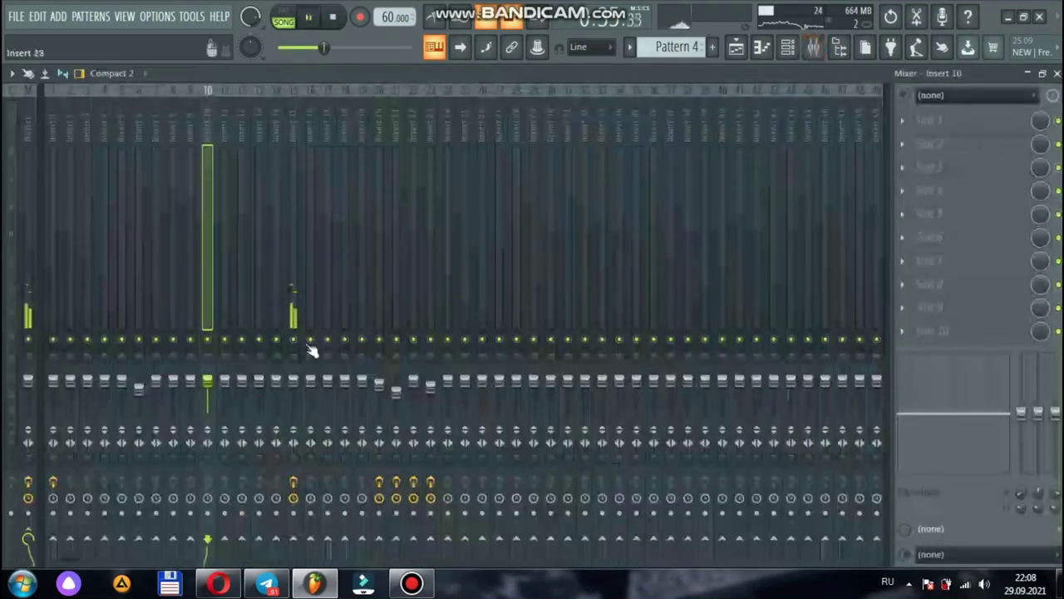
click(295, 391)
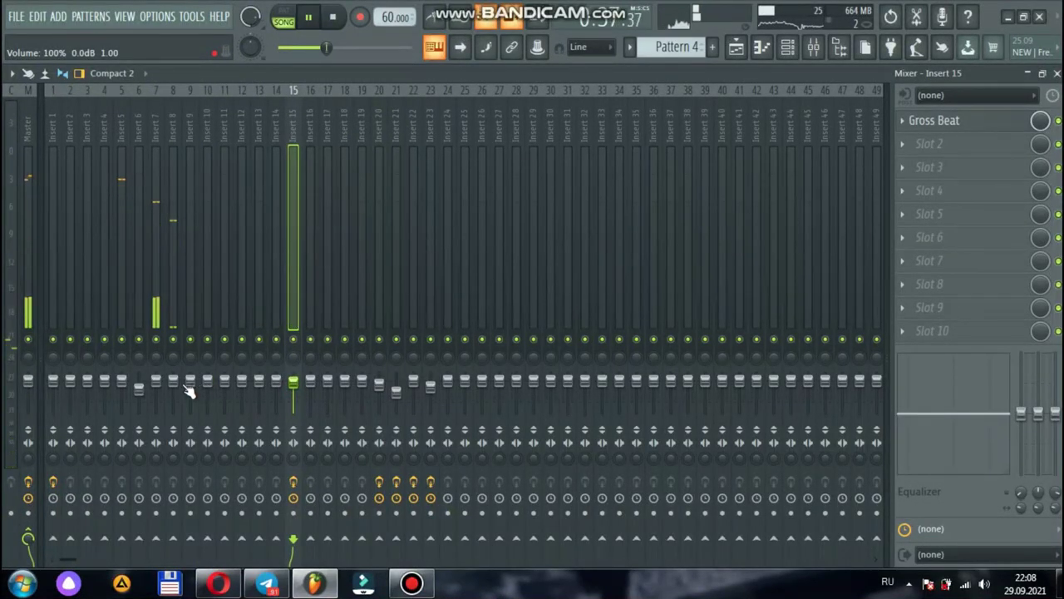
drag(122, 381, 173, 385)
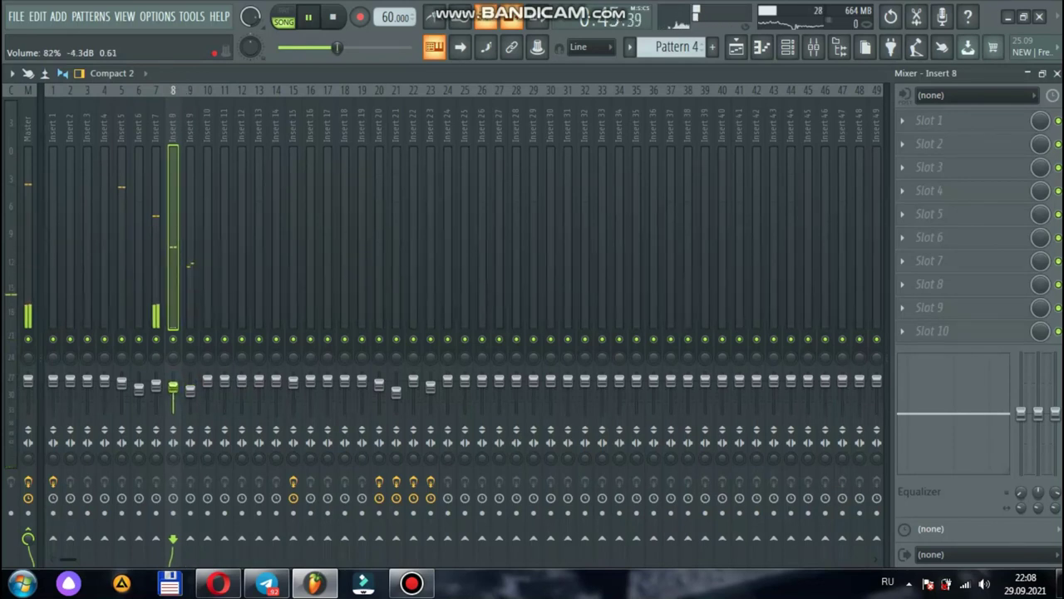
click(1057, 74)
key(space)
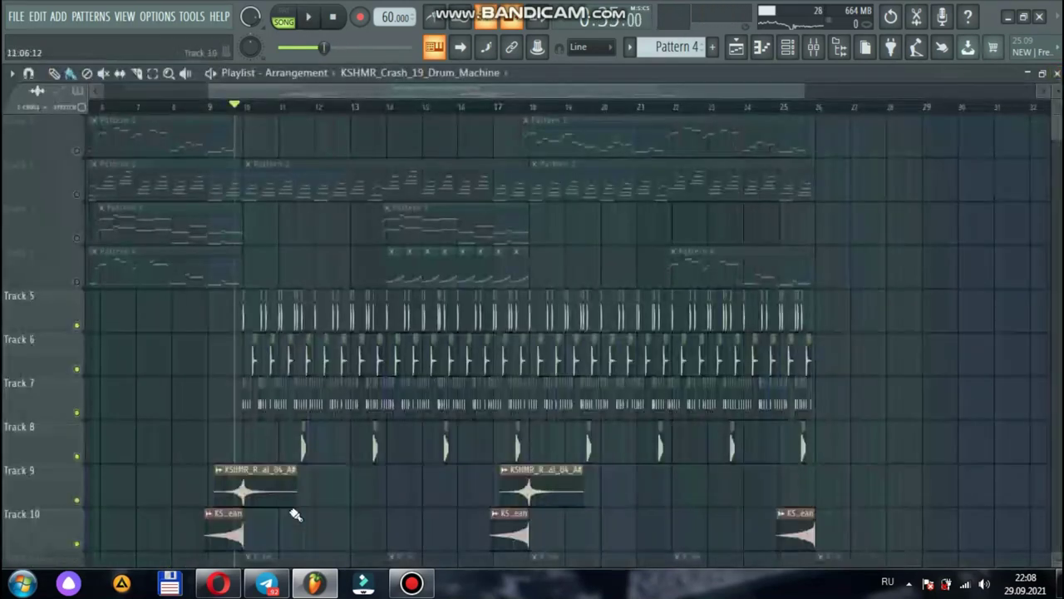
- Enable Tracks 11 and 12 and play the crash and Pattern 5 bass clips while checking their mixer levels
click(1051, 141)
right_click(1034, 136)
drag(1057, 128, 1057, 144)
click(77, 142)
key(space)
click(77, 186)
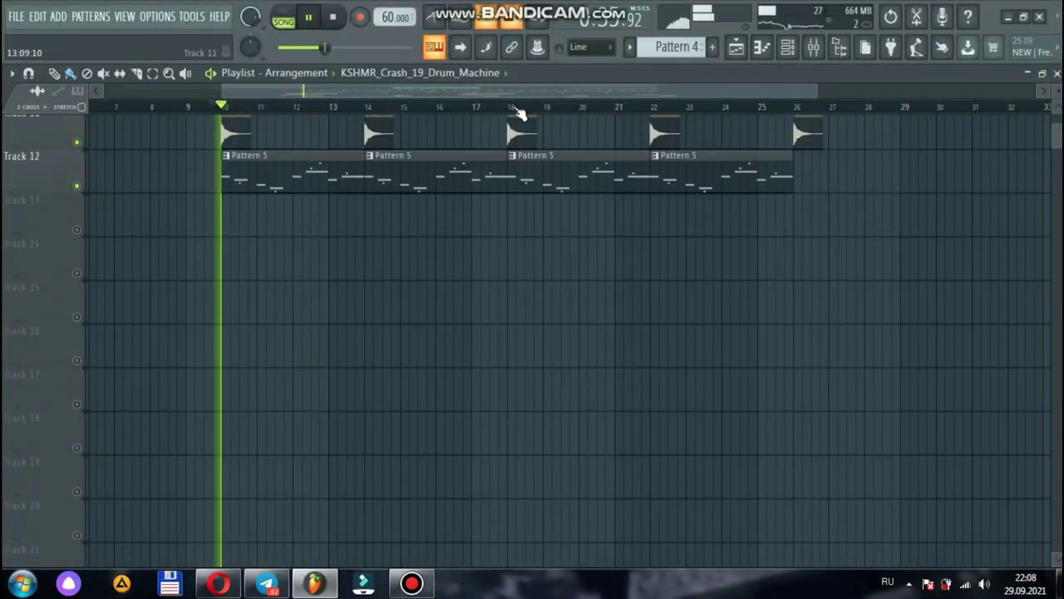
click(813, 48)
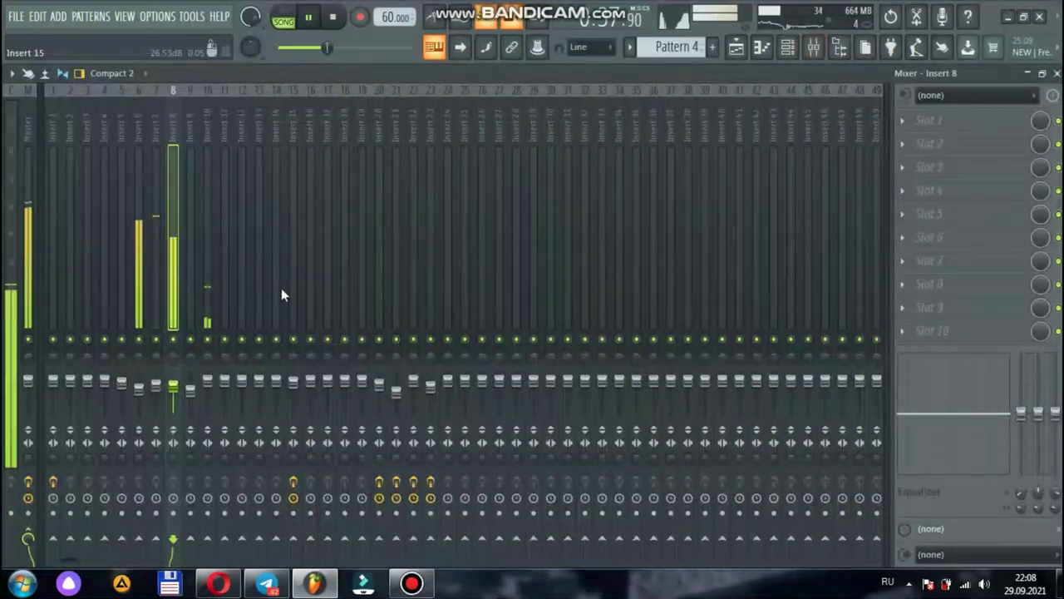
key(F9)
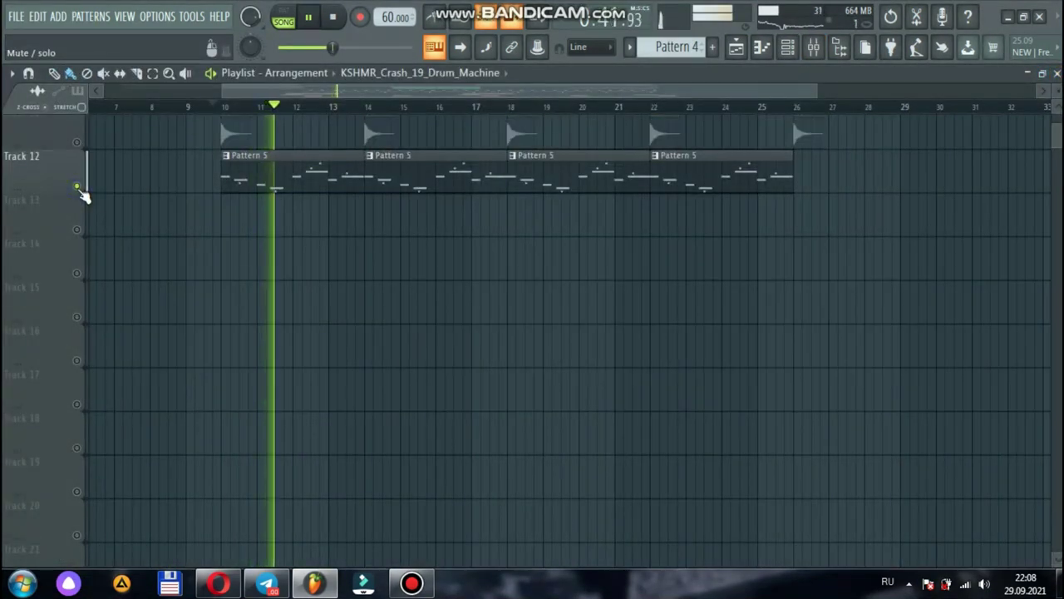
- Unmute all the playlist tracks, listen to the full mix, stop playback, and return to the arrangement's beginning
right_click(80, 188)
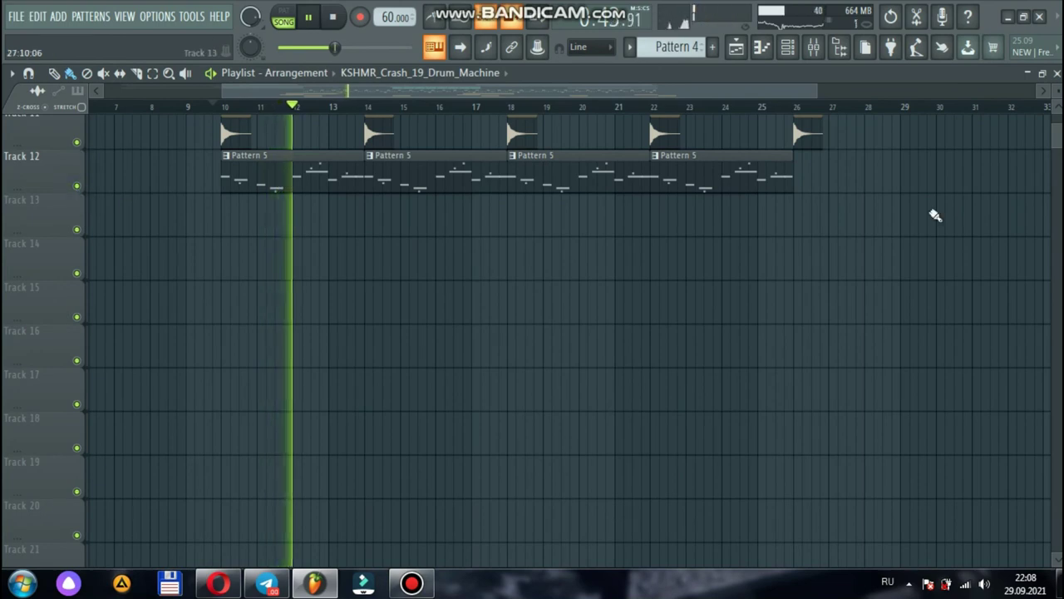
drag(1057, 128, 1057, 113)
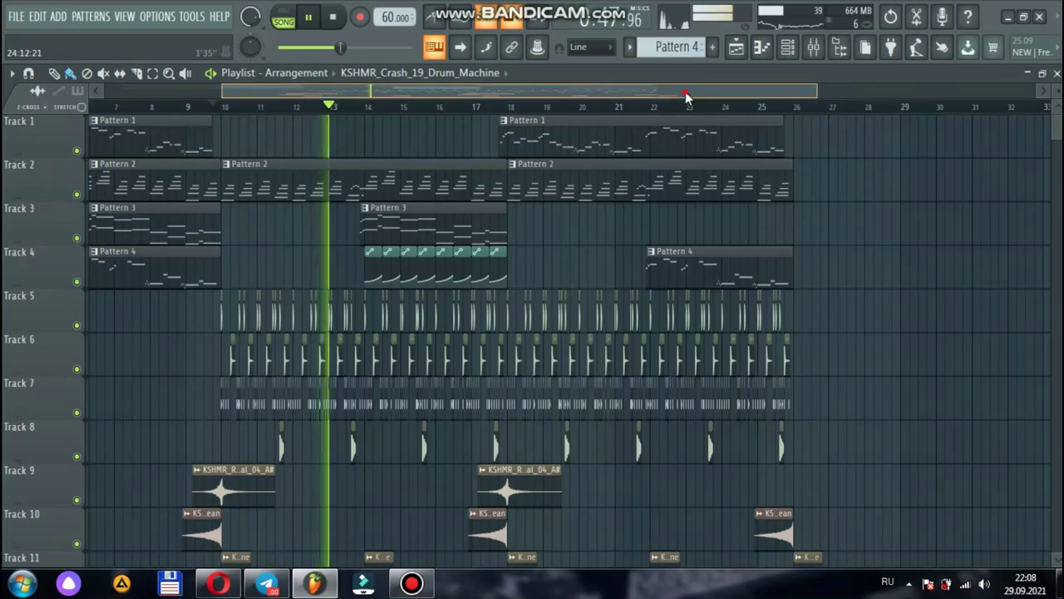
drag(687, 93, 557, 94)
key(space)
click(235, 394)
right_click(236, 396)
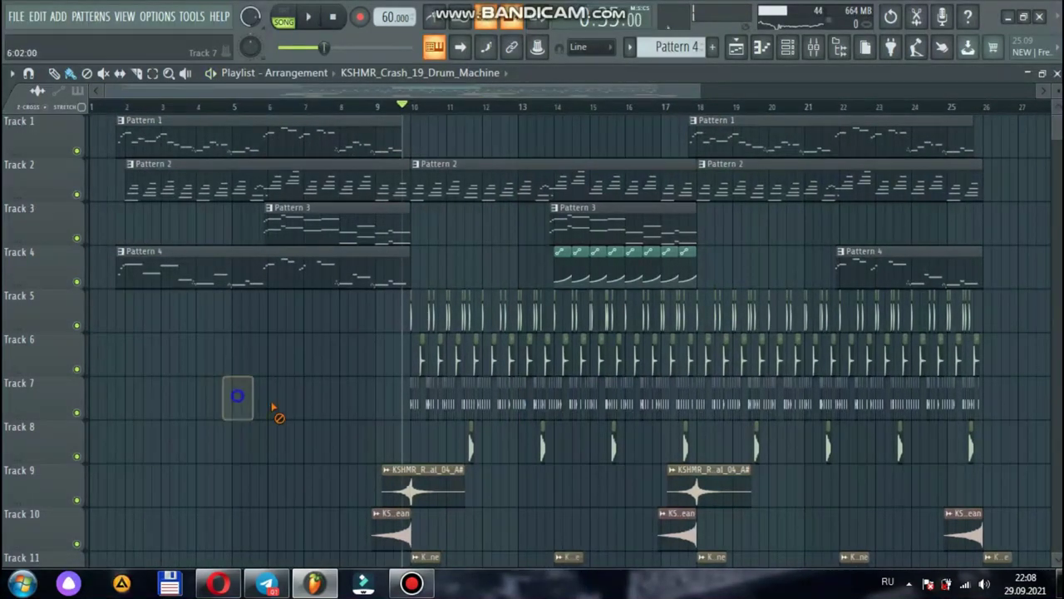
- Color playlist Track 1 dark indigo and Track 2 dark blue
right_click(38, 130)
click(58, 140)
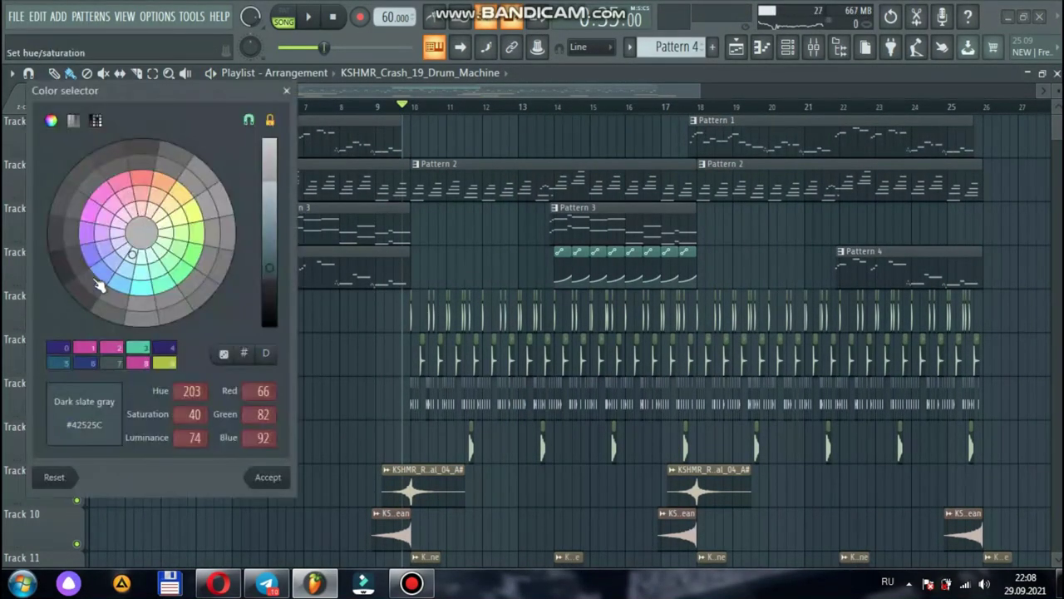
click(91, 253)
click(268, 477)
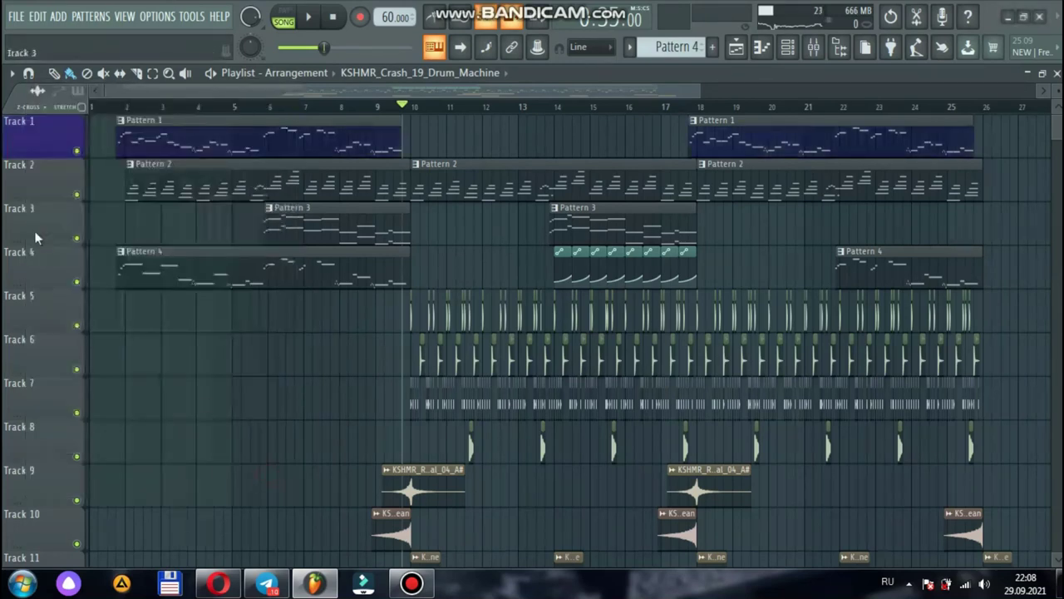
right_click(31, 184)
click(60, 180)
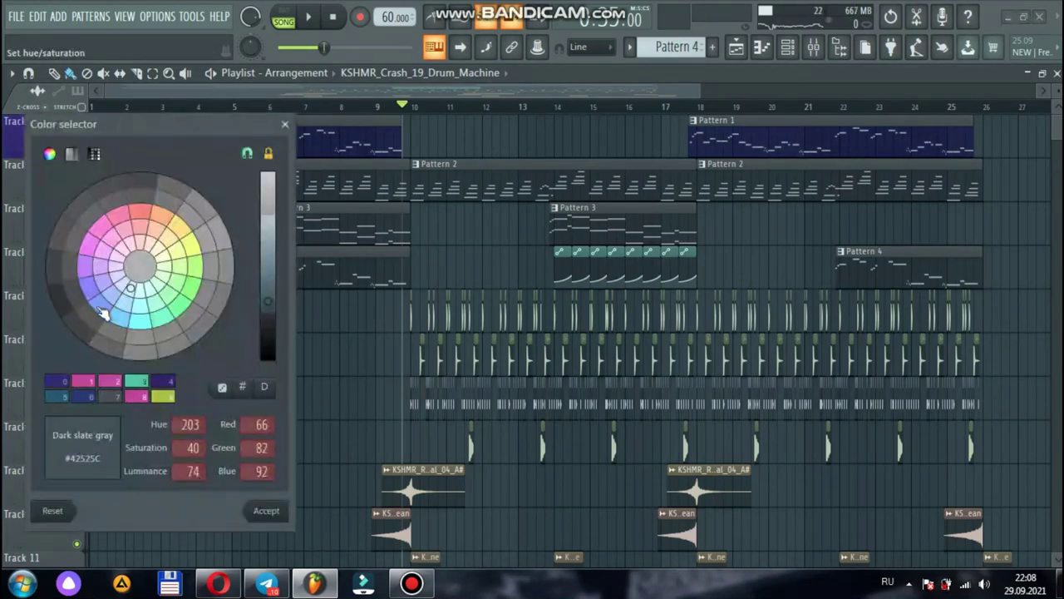
click(101, 311)
click(267, 510)
- Color playlist Track 3 purple and raise its luminance to about 96 (#8F3399)
right_click(31, 237)
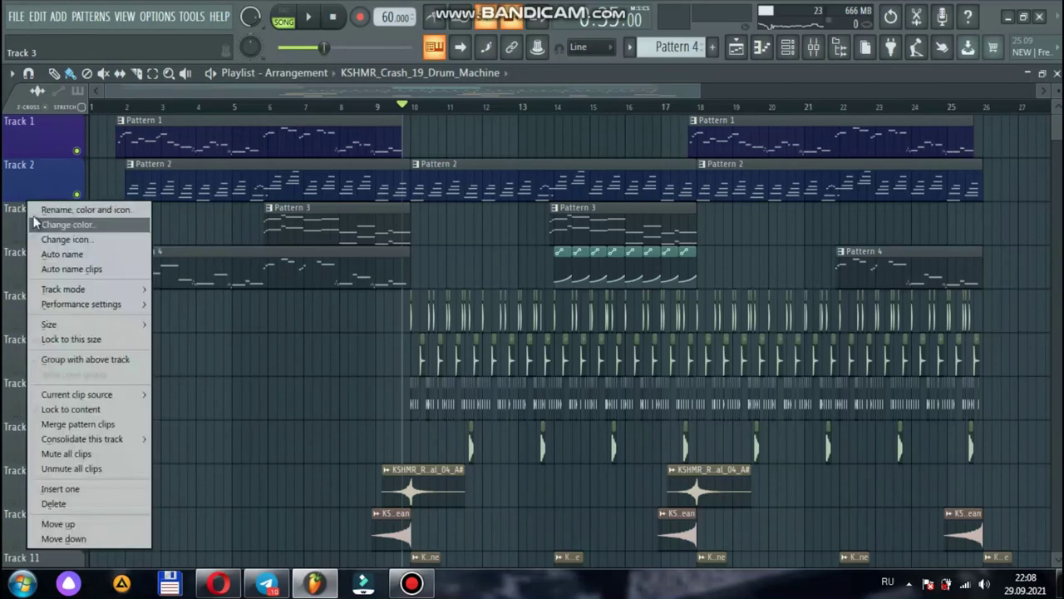
click(48, 224)
click(84, 279)
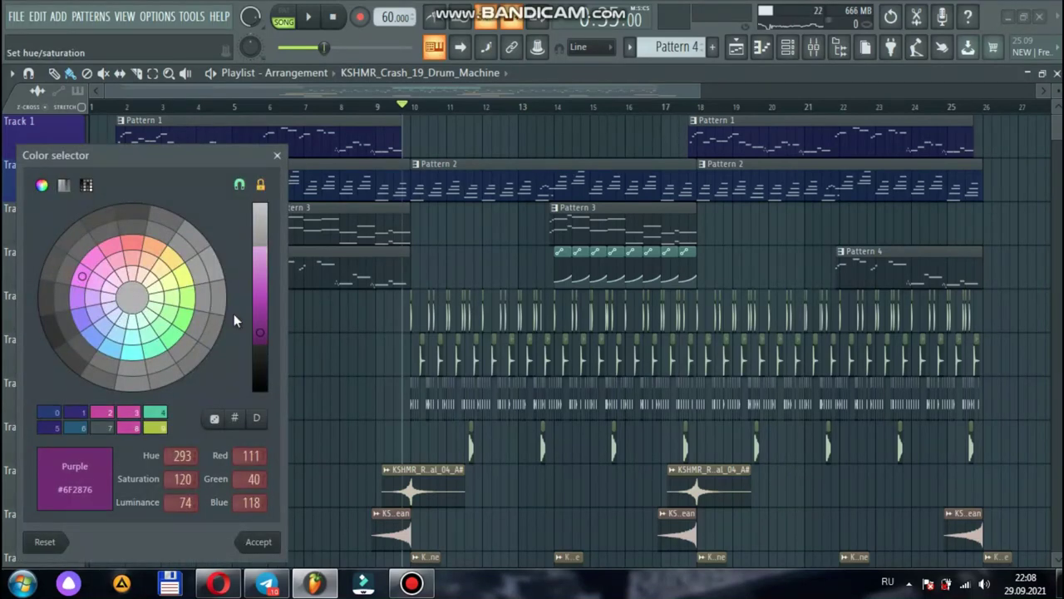
drag(260, 320, 261, 317)
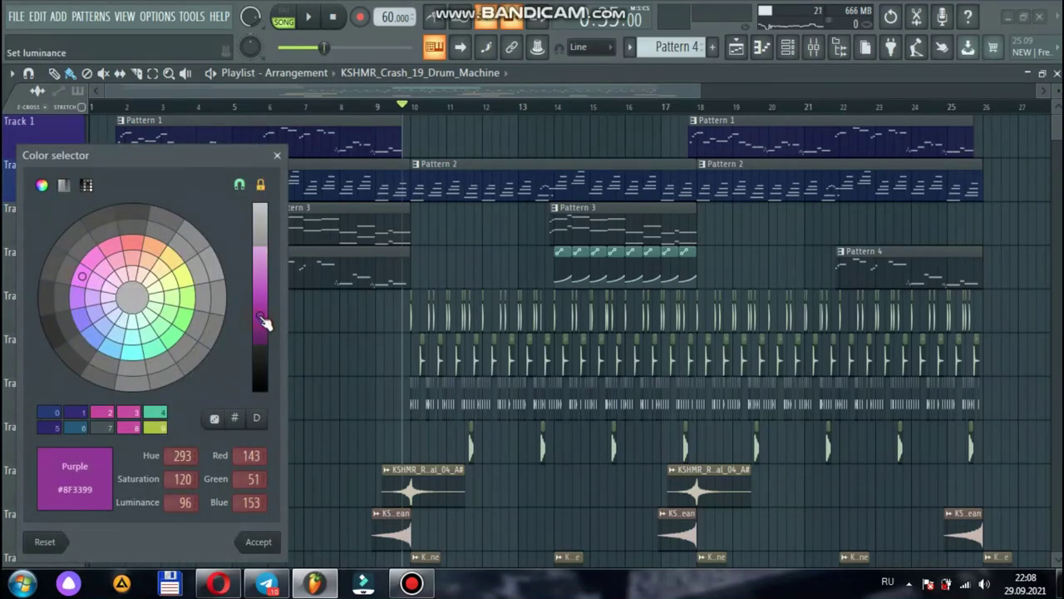
click(259, 543)
- Color playlist Track 4 a darker purple with a luminance of about 81 (#792B82)
right_click(25, 268)
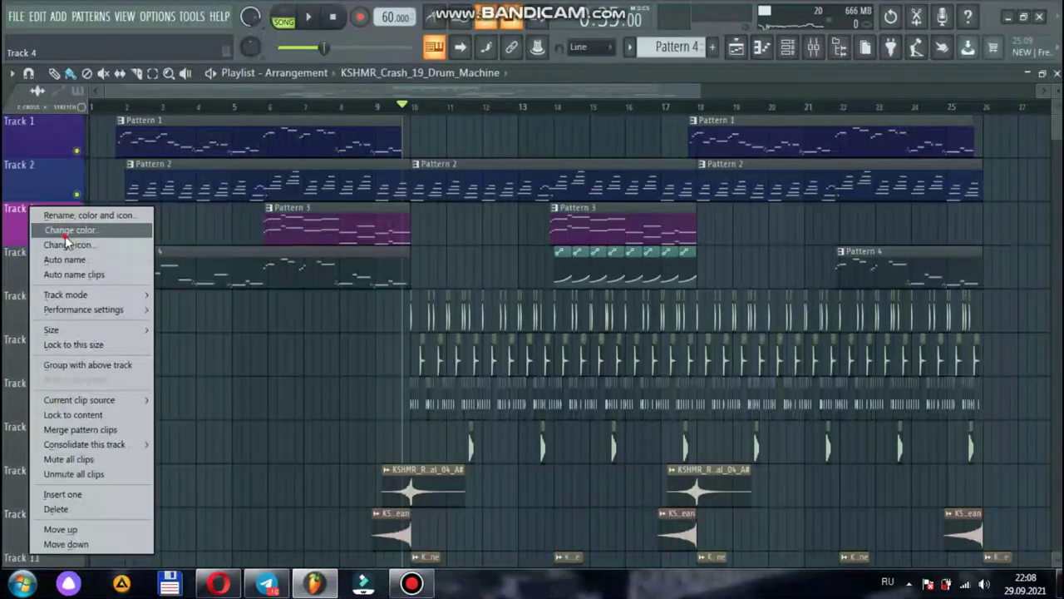
click(65, 230)
drag(274, 314, 287, 289)
drag(292, 256, 287, 326)
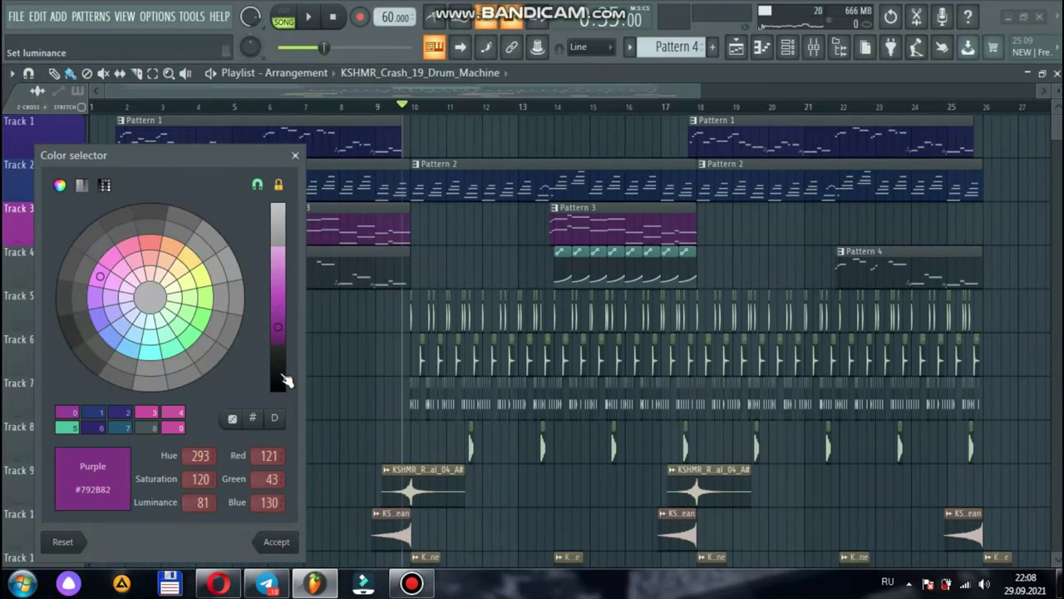
click(277, 542)
- Color playlist Track 5 dark slate blue (#283976) and Track 6 a more violet dark slate blue (#332876)
right_click(42, 310)
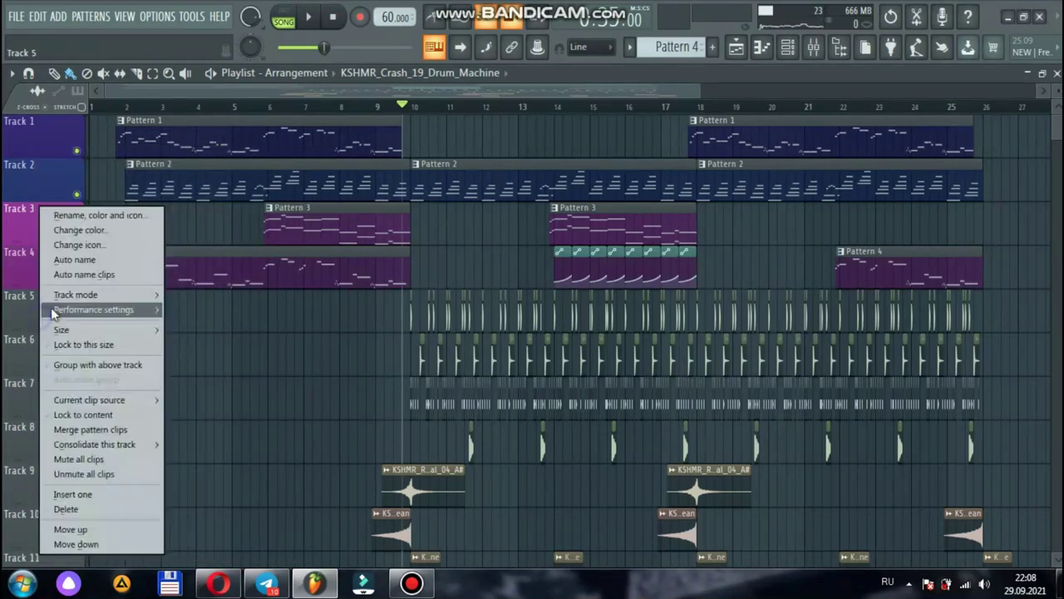
click(82, 233)
click(133, 336)
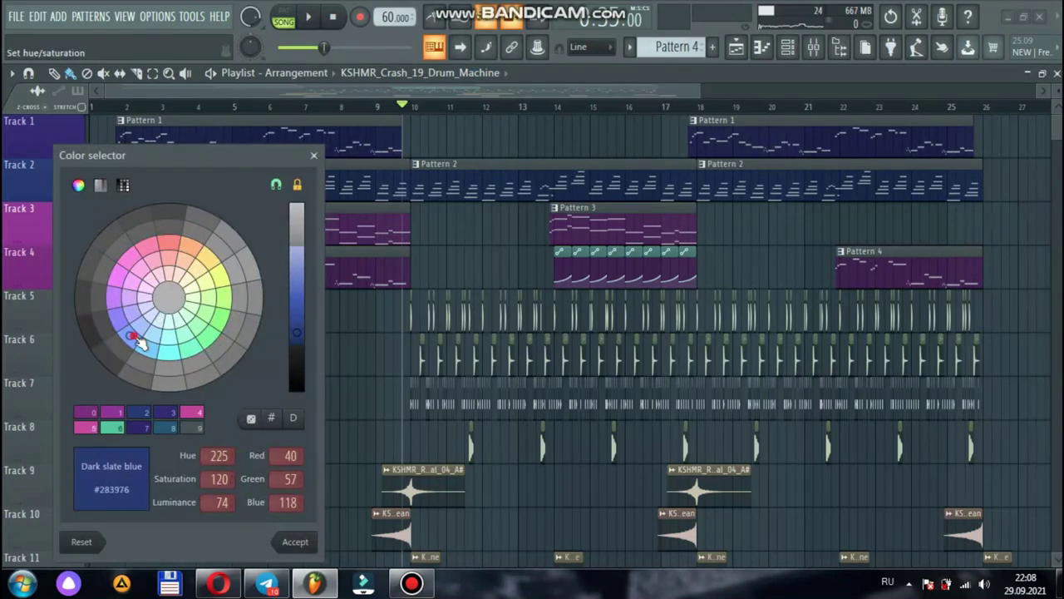
click(296, 541)
right_click(51, 365)
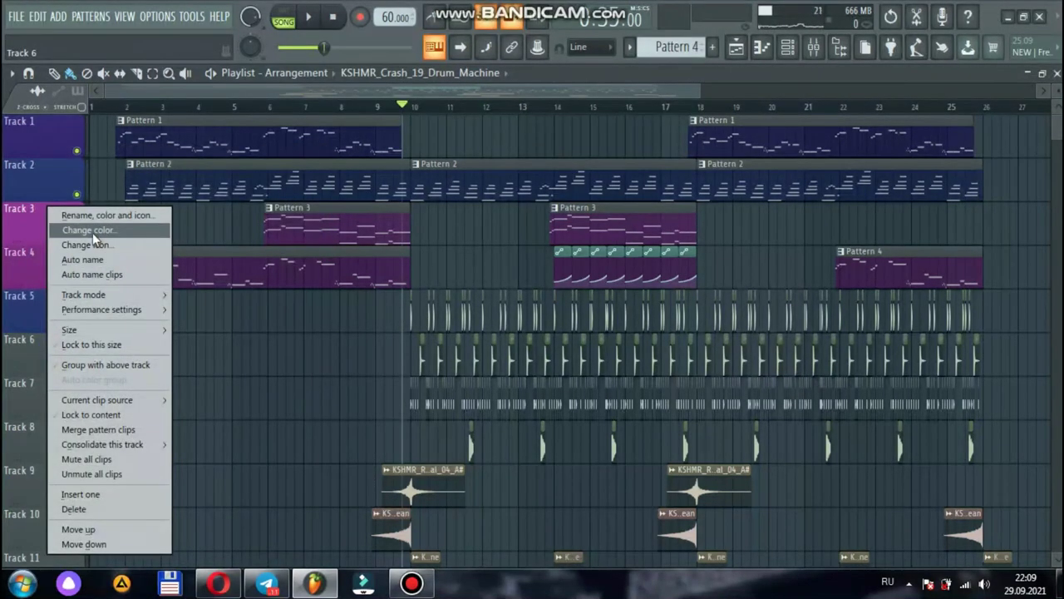
click(93, 236)
click(126, 317)
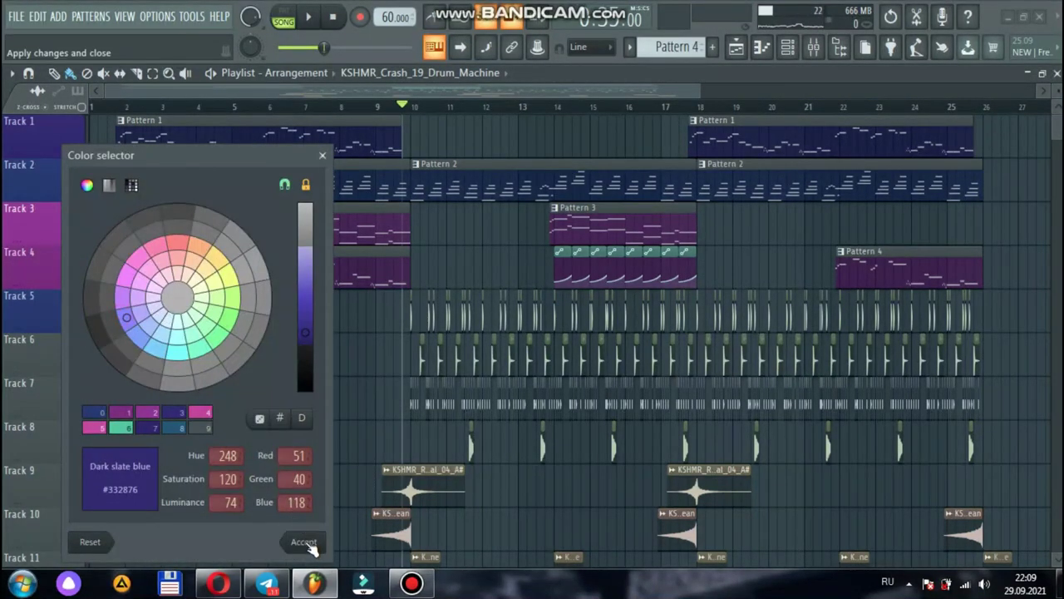
click(305, 543)
- Color playlist Track 7 teal (#287476) and Track 8 steel blue (#285776)
right_click(32, 406)
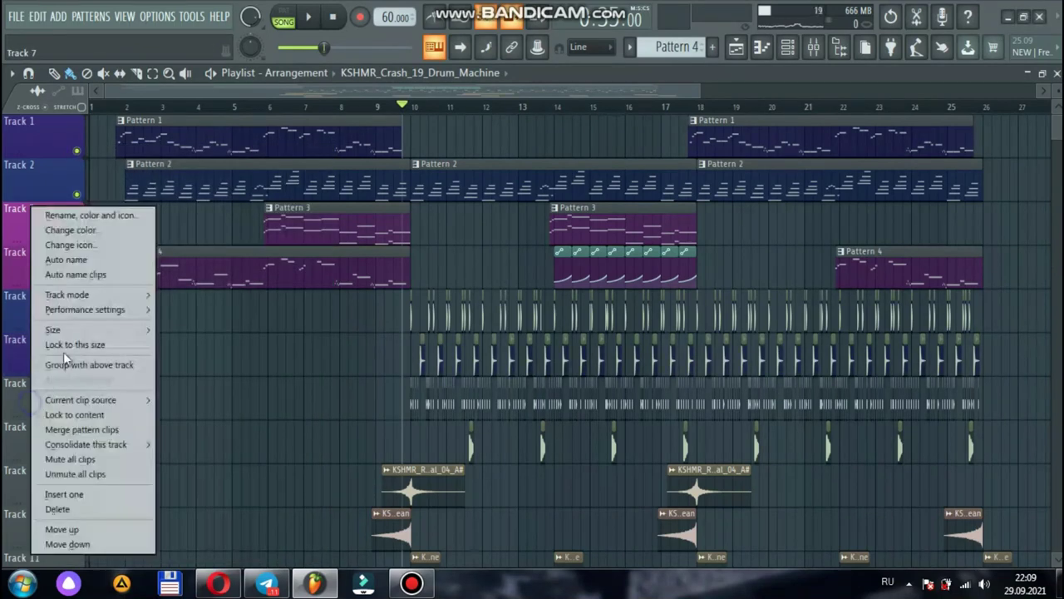
click(92, 231)
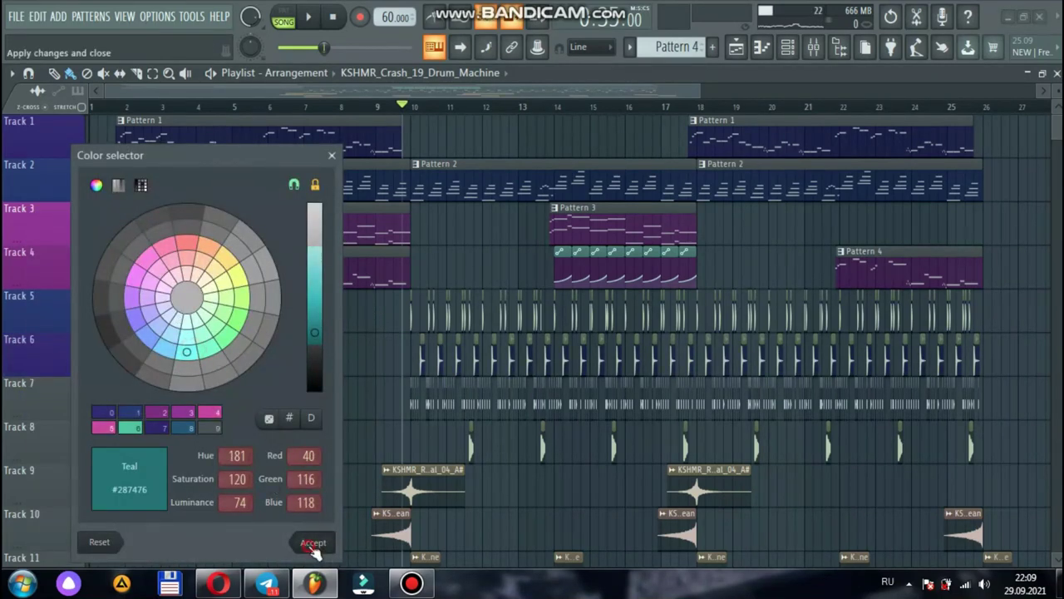
click(313, 543)
right_click(27, 451)
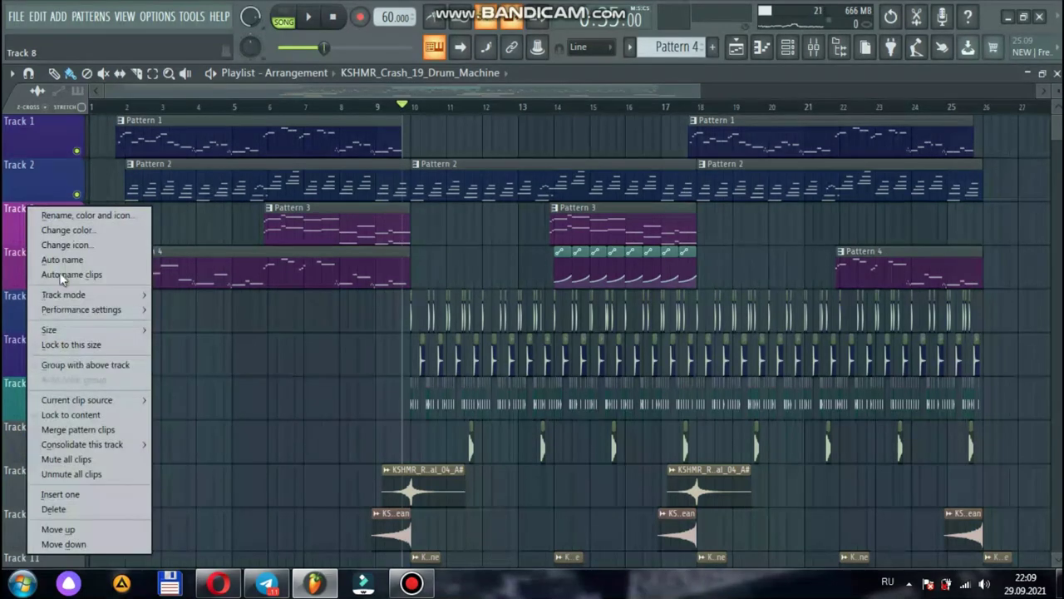
click(77, 229)
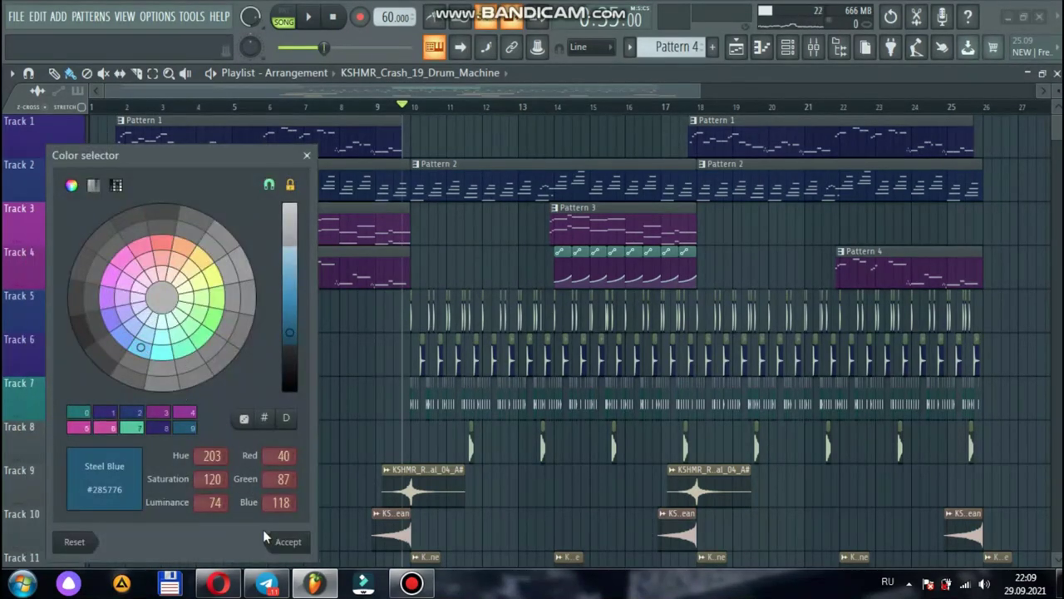
click(264, 535)
- Color playlist Track 9 dark indigo and Track 10 dark blue
right_click(50, 479)
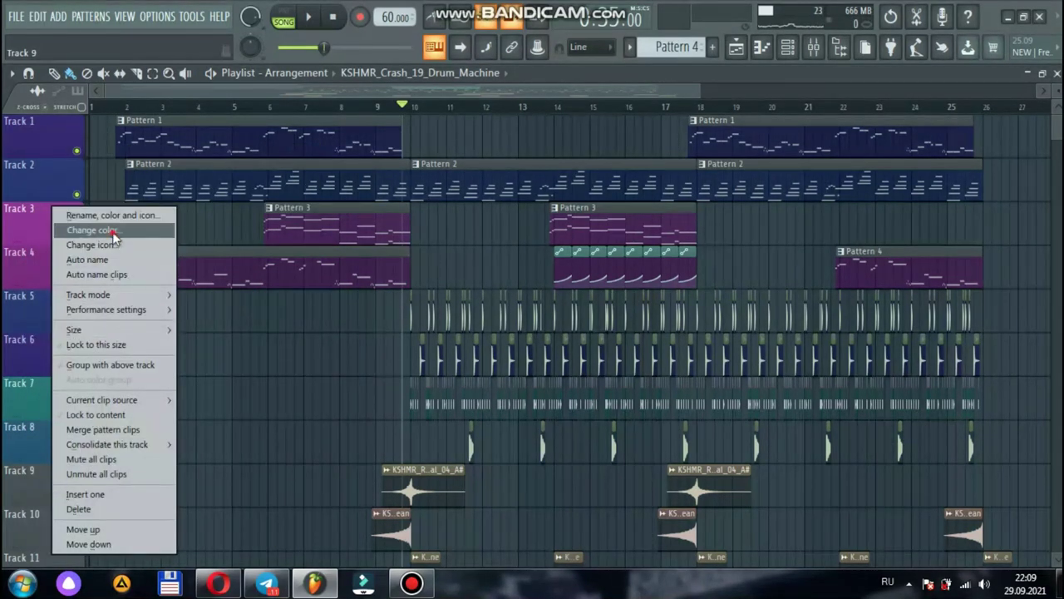
click(91, 229)
click(325, 548)
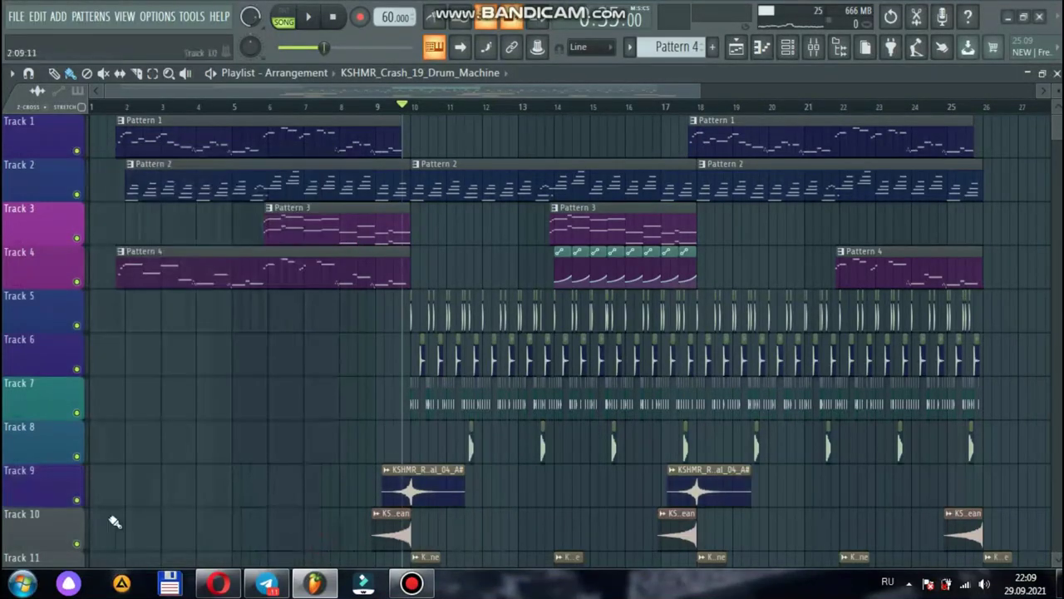
right_click(50, 522)
click(114, 230)
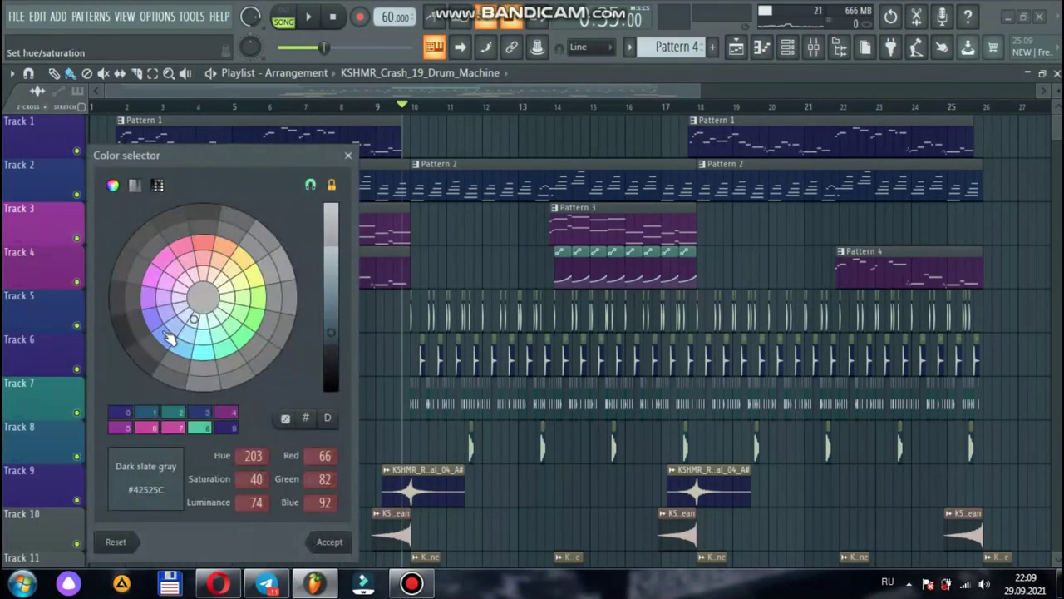
click(330, 544)
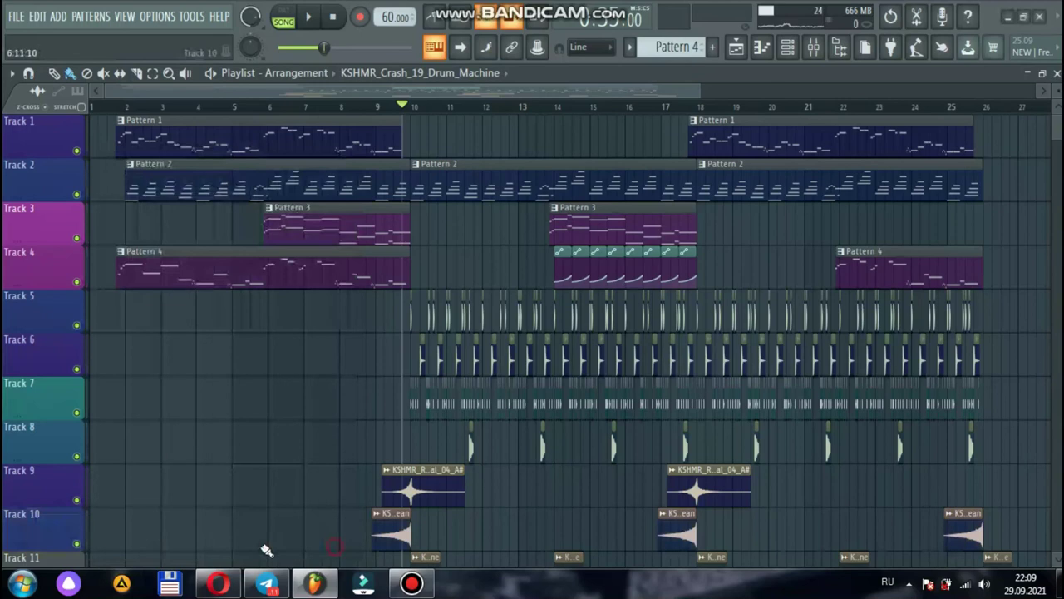
- Color playlist Track 11 dark indigo using the matching saved color swatch
right_click(73, 563)
click(117, 230)
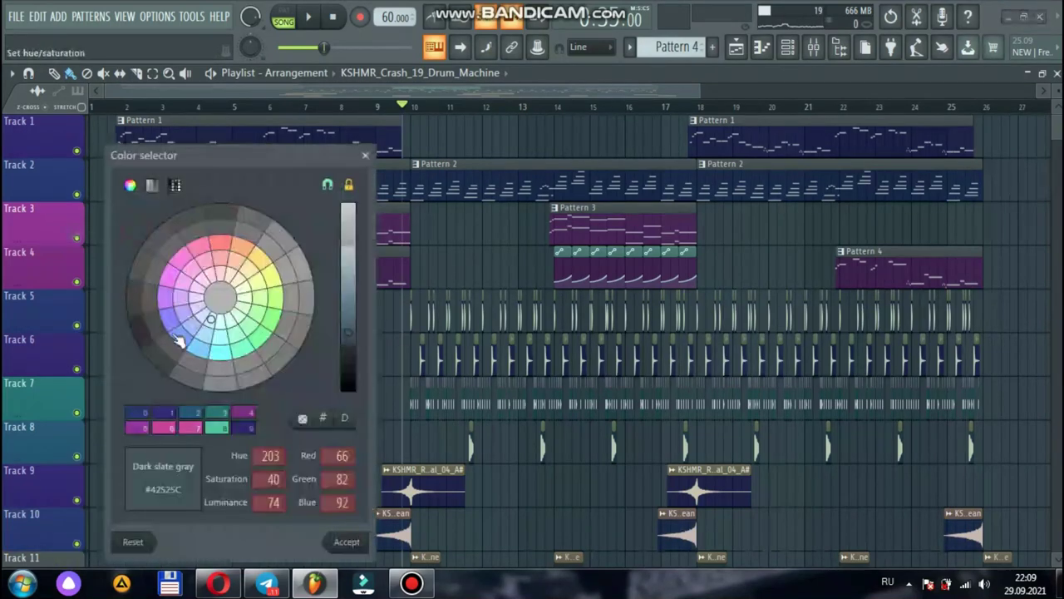
click(251, 429)
click(347, 542)
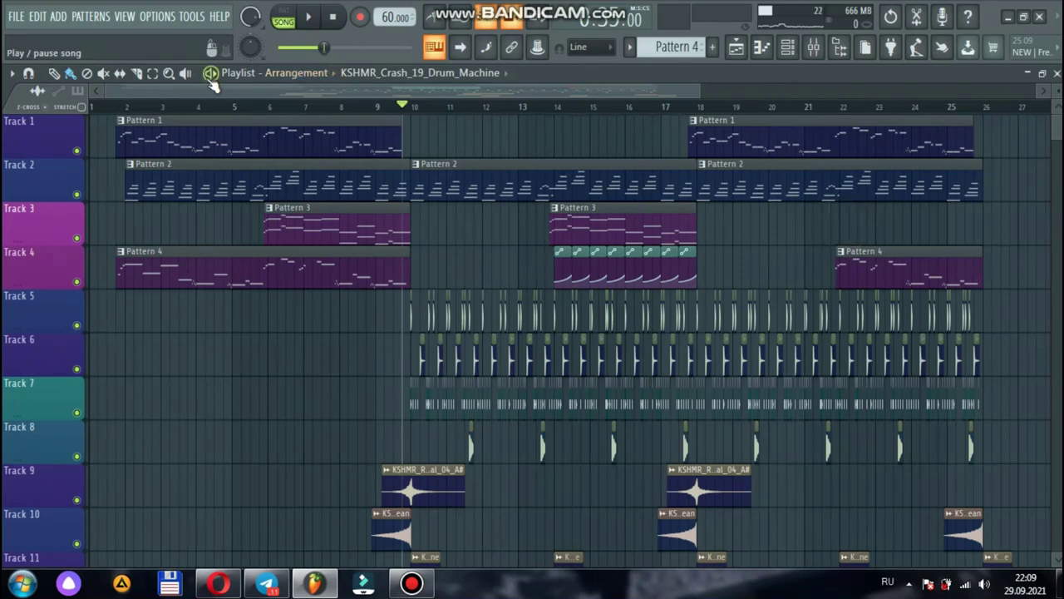
- Return to the arrangement's beginning and play the full song to hear the mix
key(space)
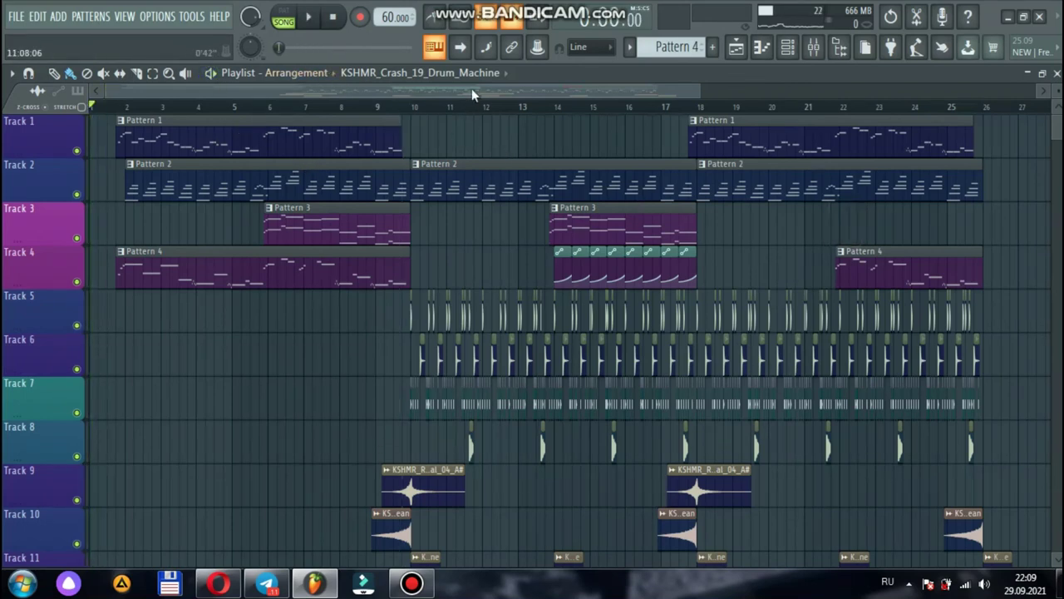
key(space)
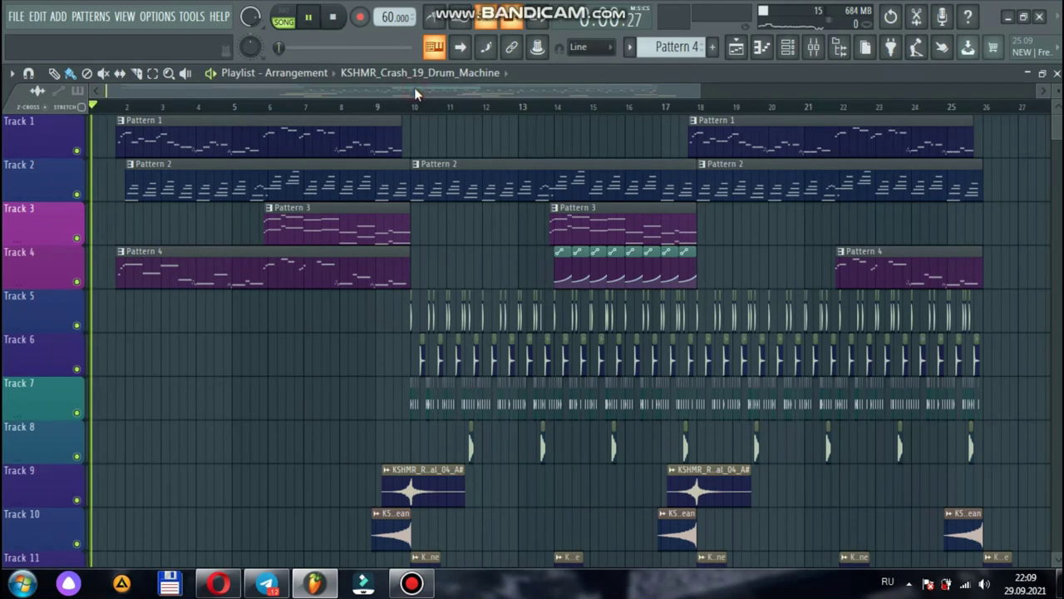